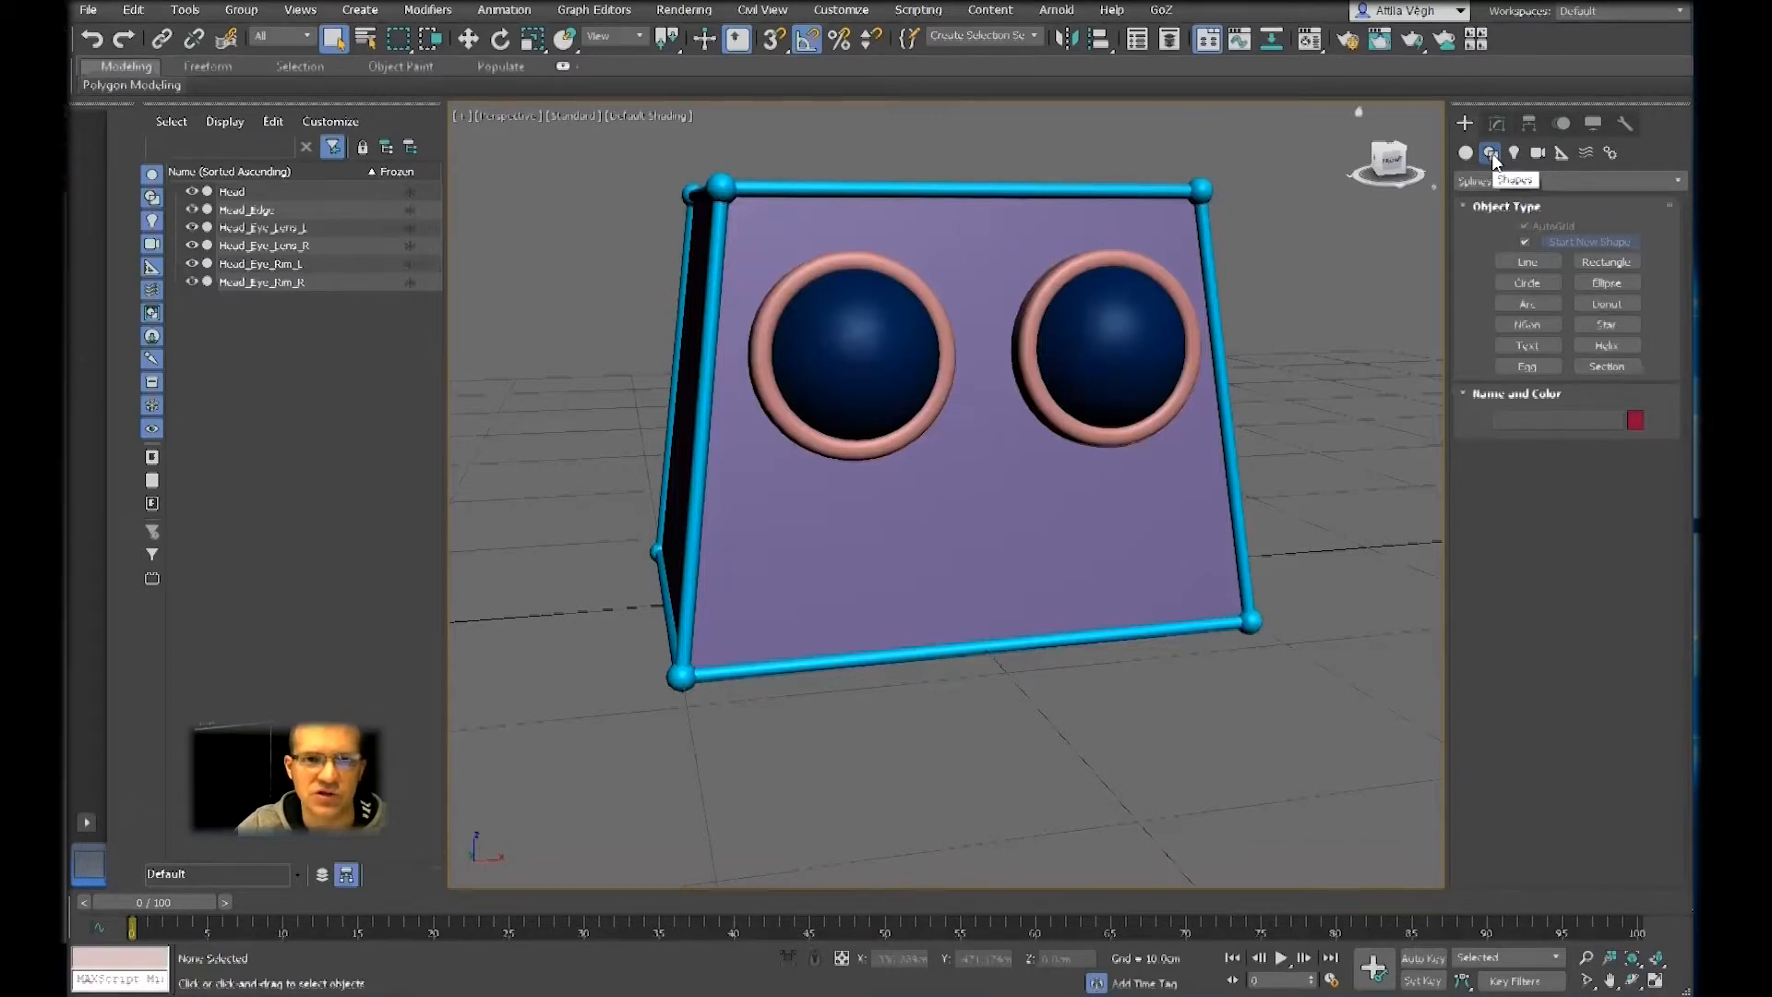
Draw a rectangle from its center with AutoGrid on the head's front face below the eyes, about 3.9 cm long and 9.7 cm wide
click(1607, 261)
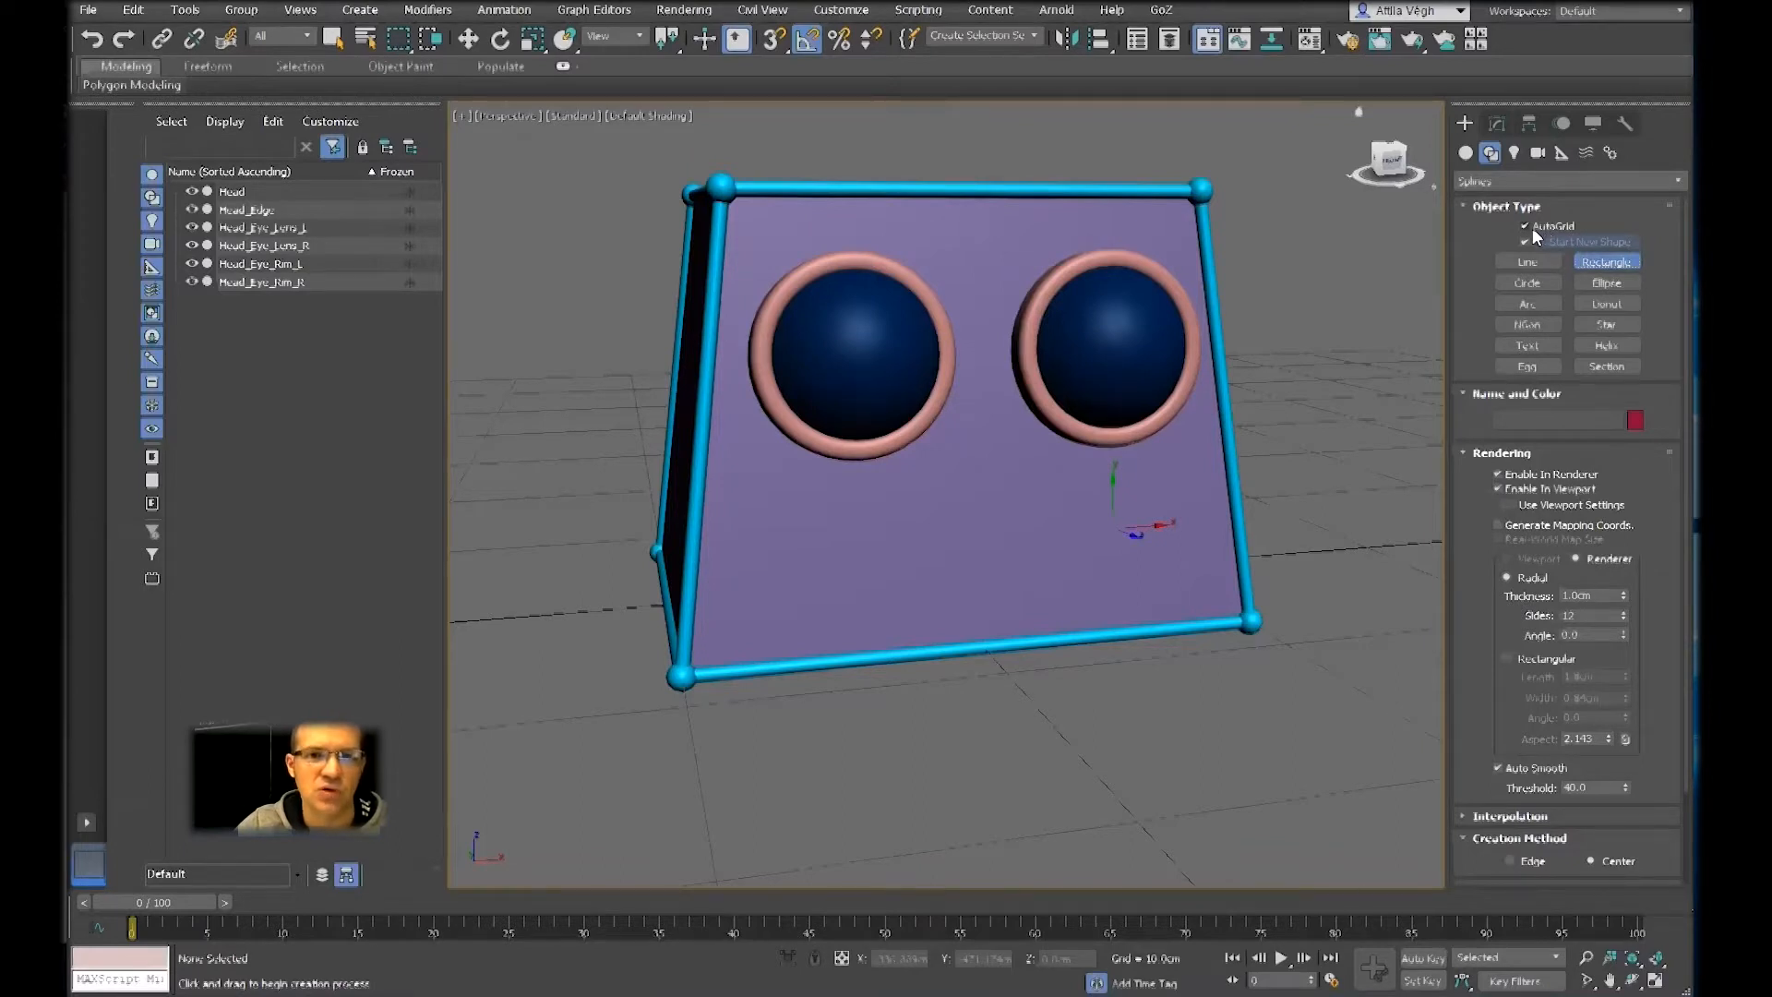
right_click(1345, 331)
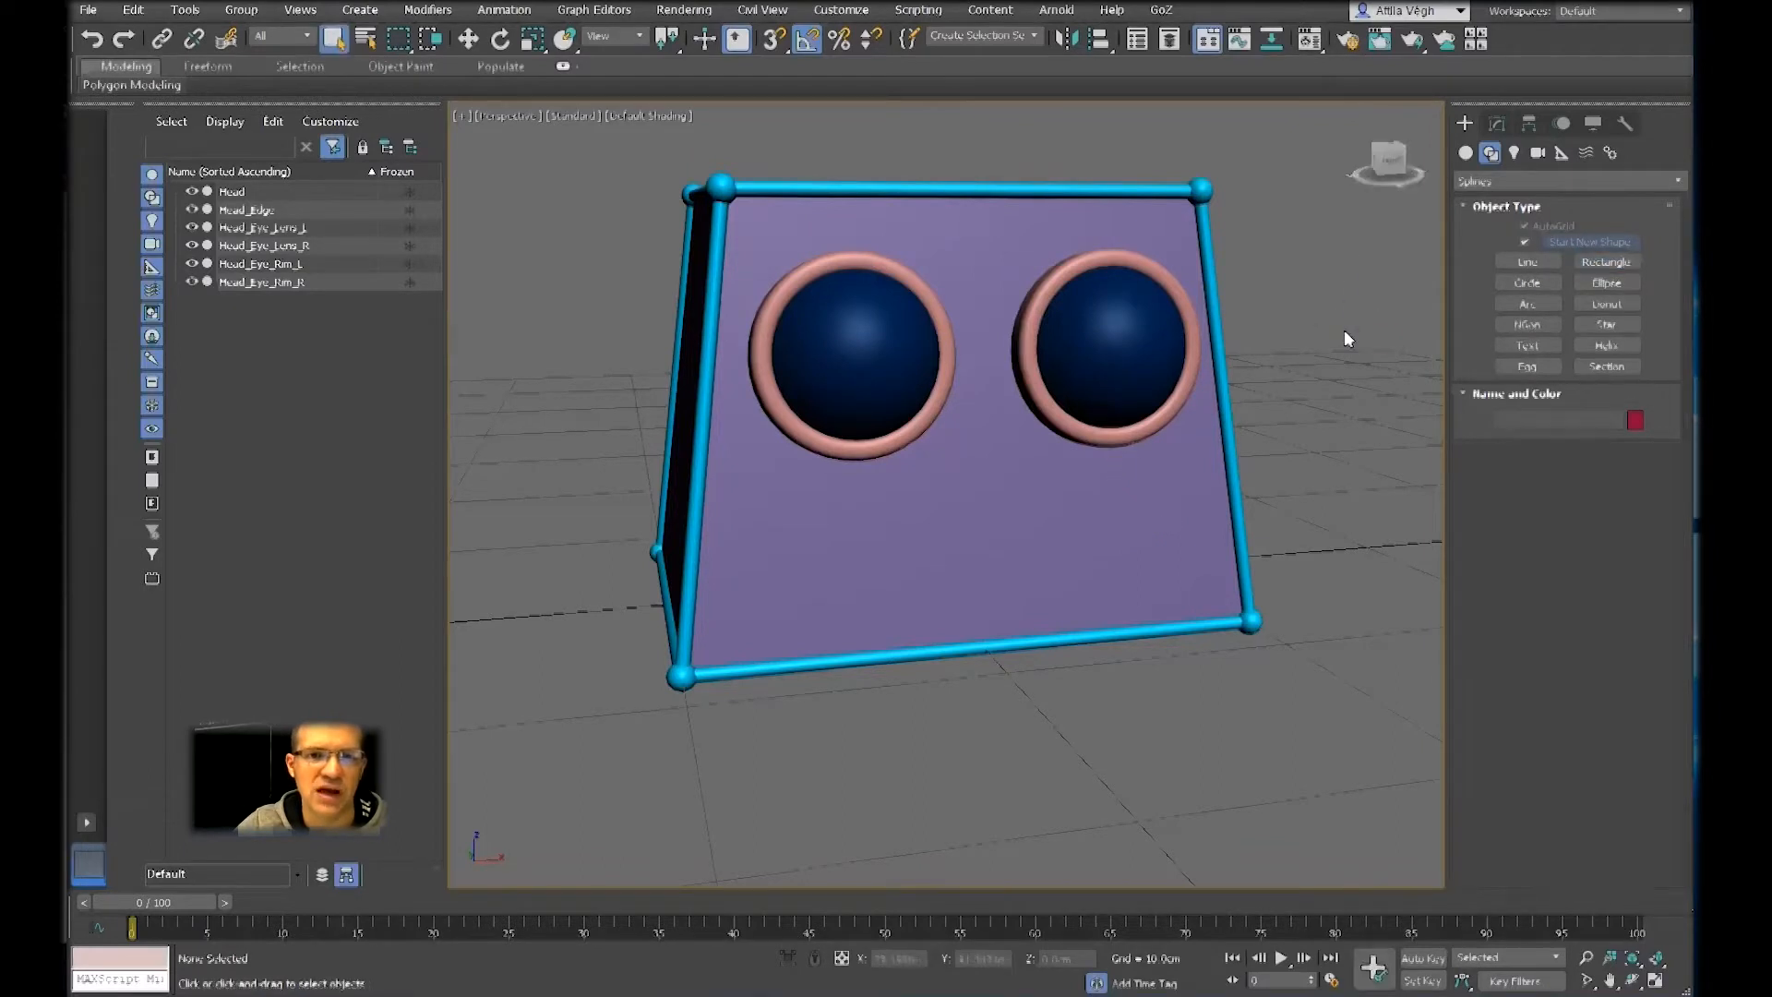
click(1605, 262)
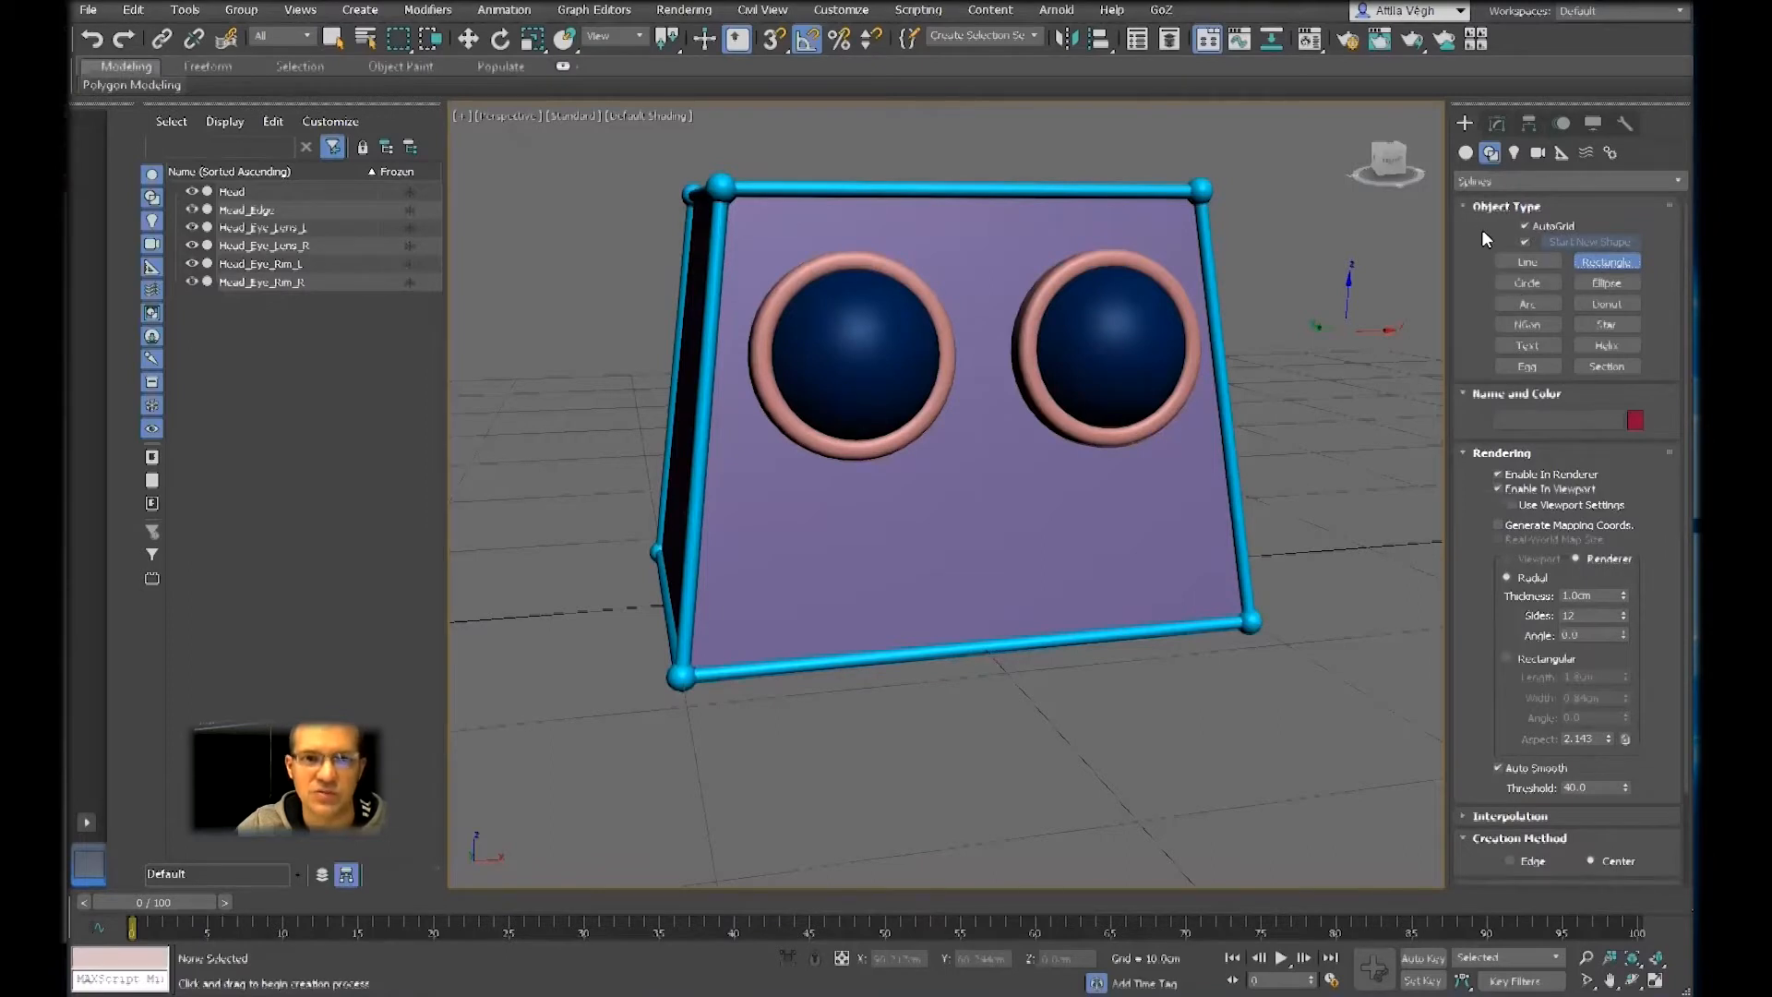
scroll(1483, 242, down, 2)
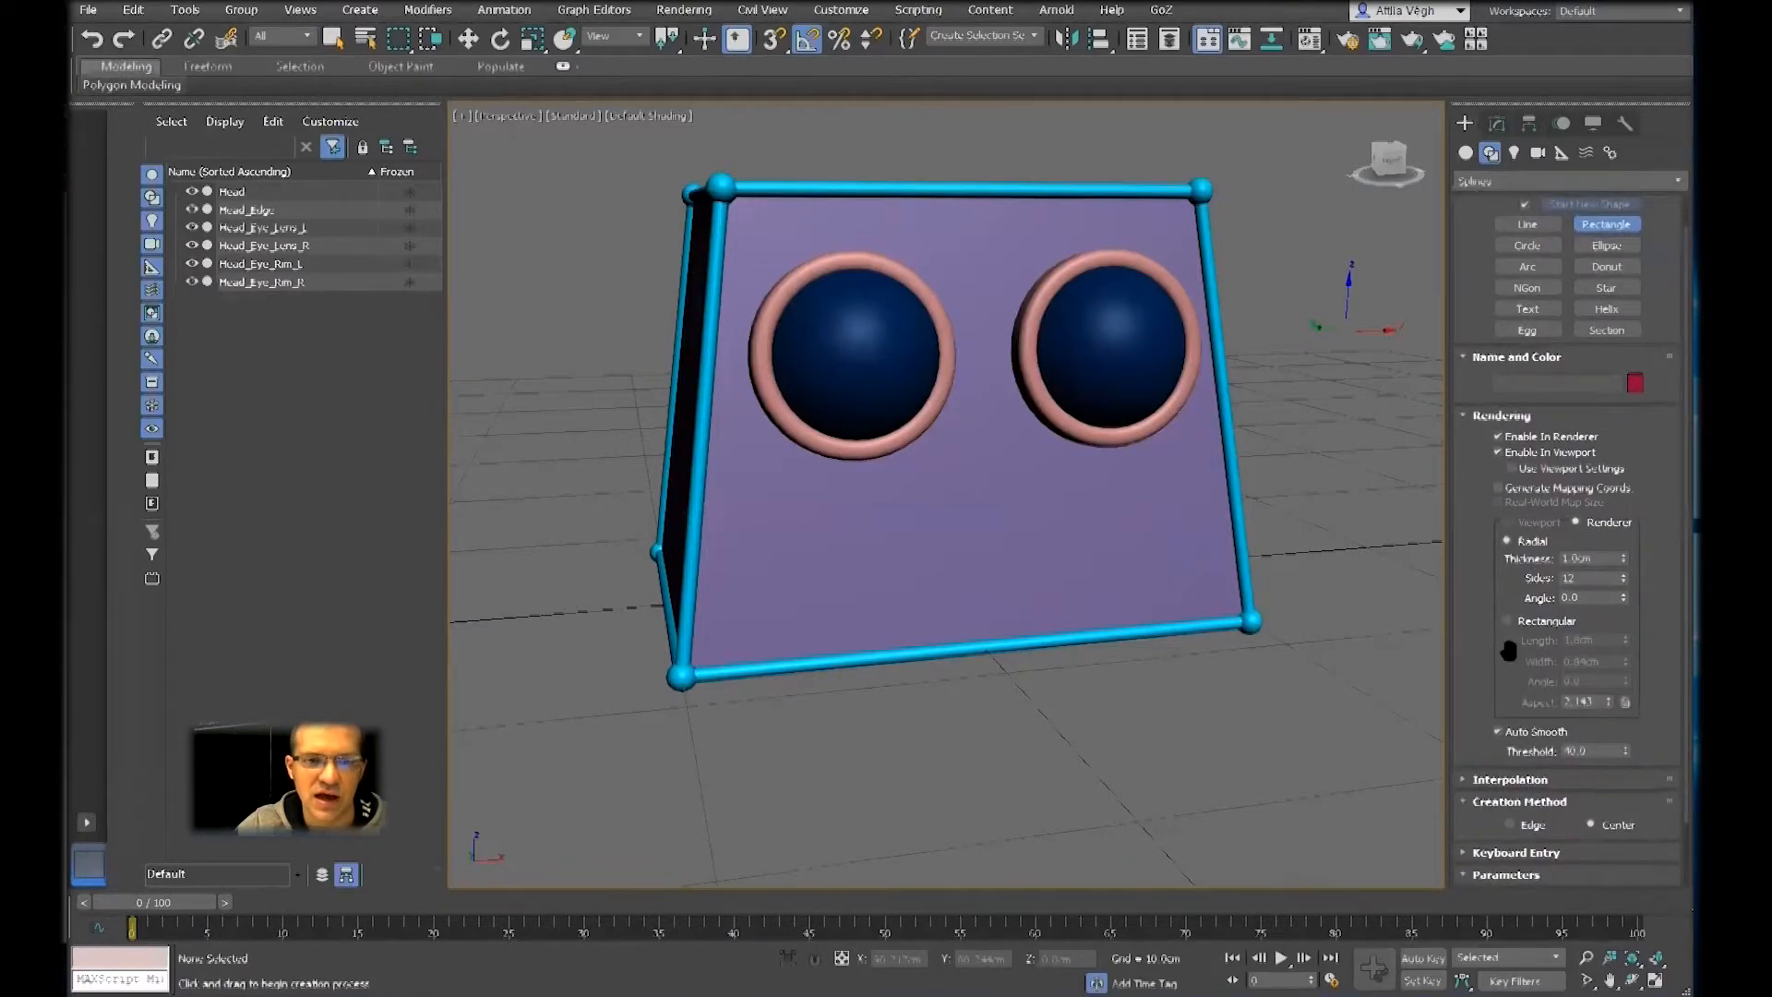
scroll(1508, 651, down, 4)
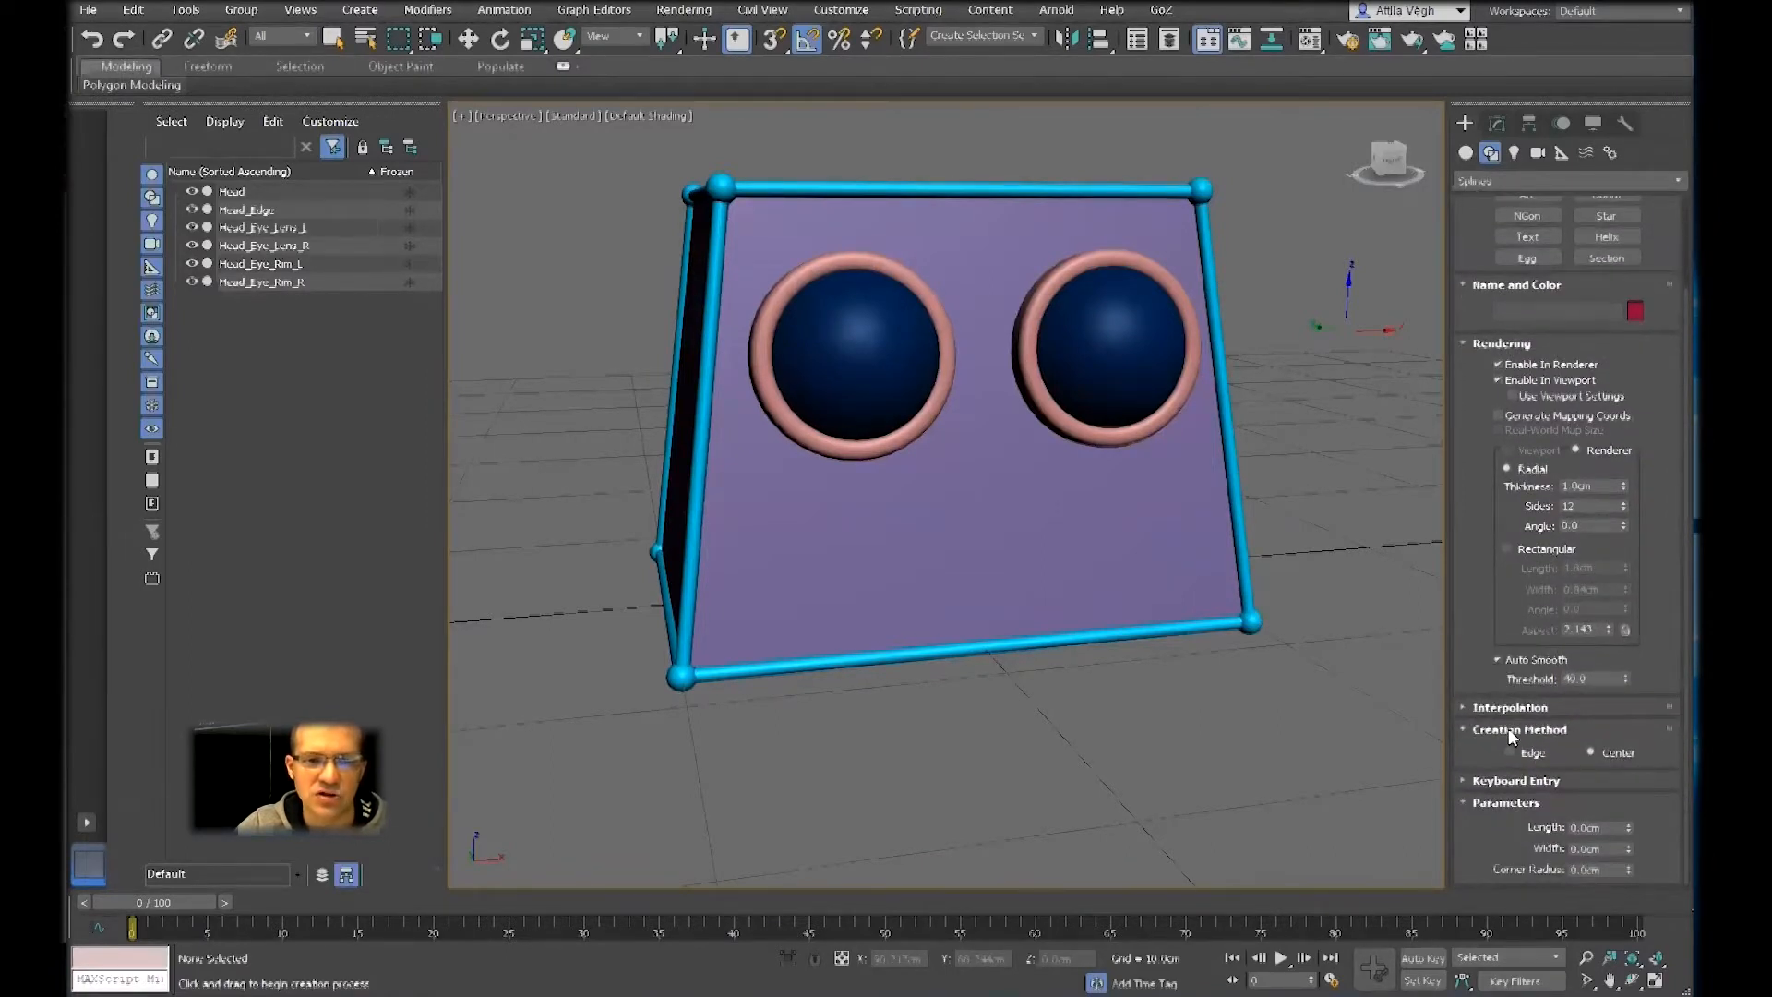
click(1522, 344)
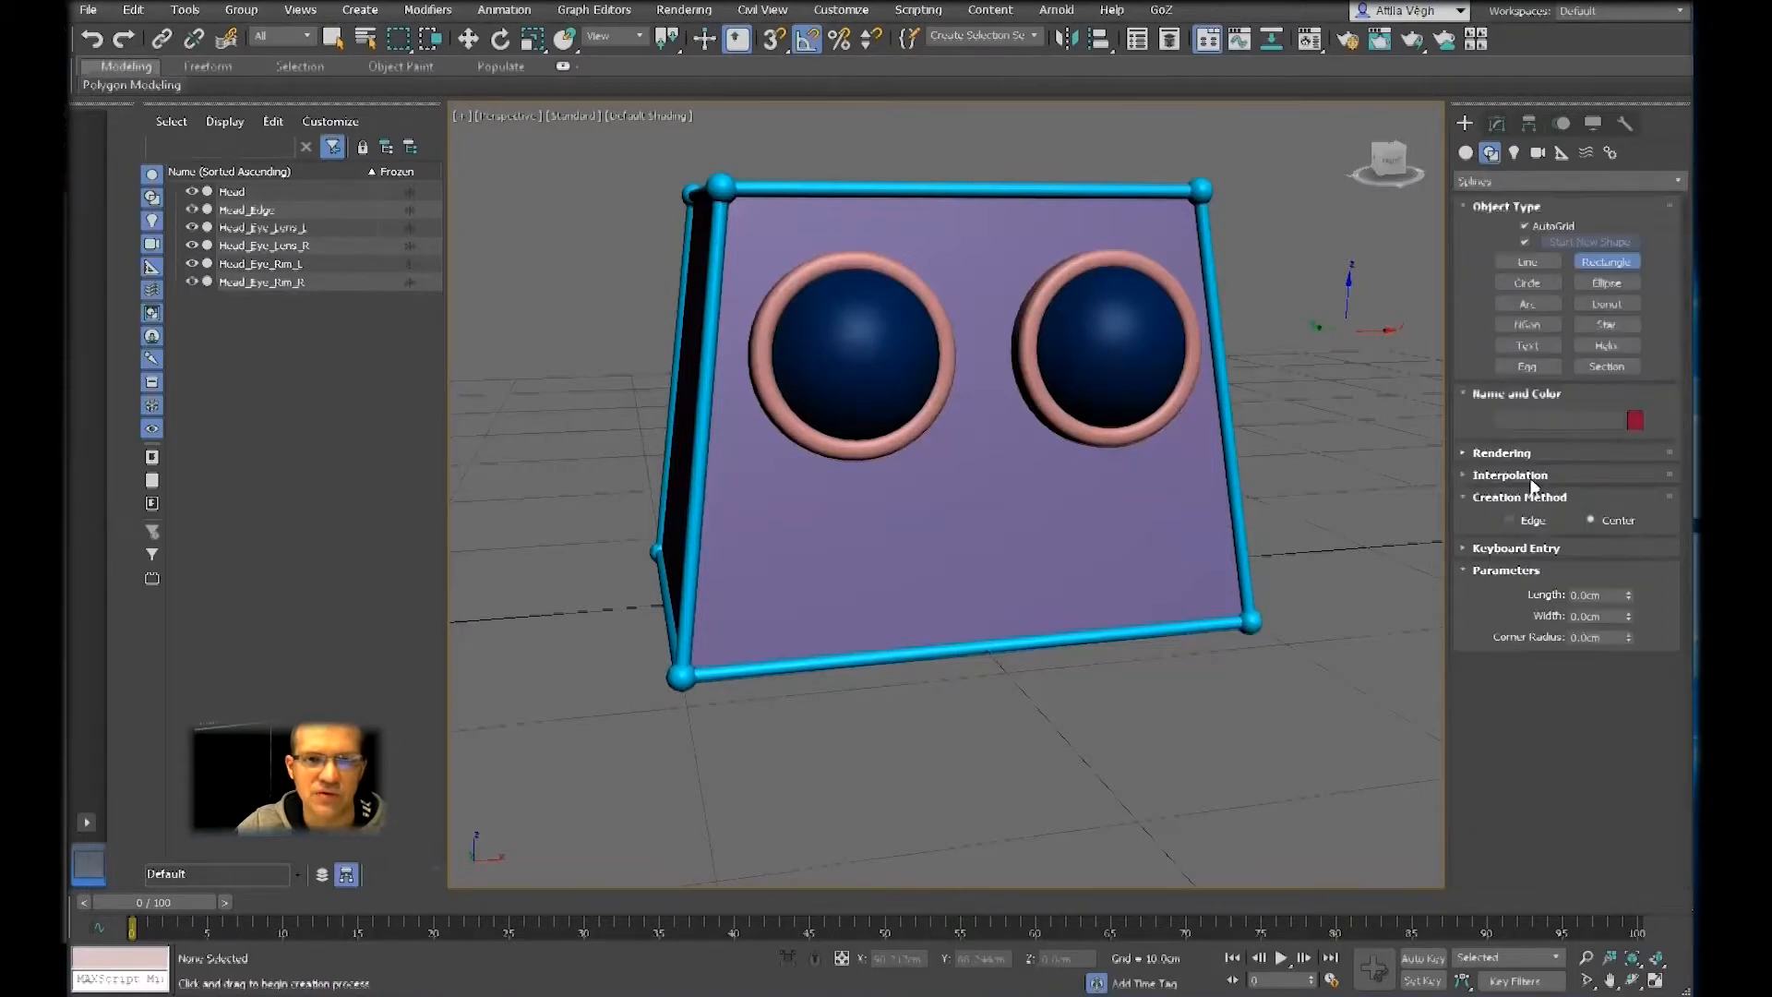
click(1510, 500)
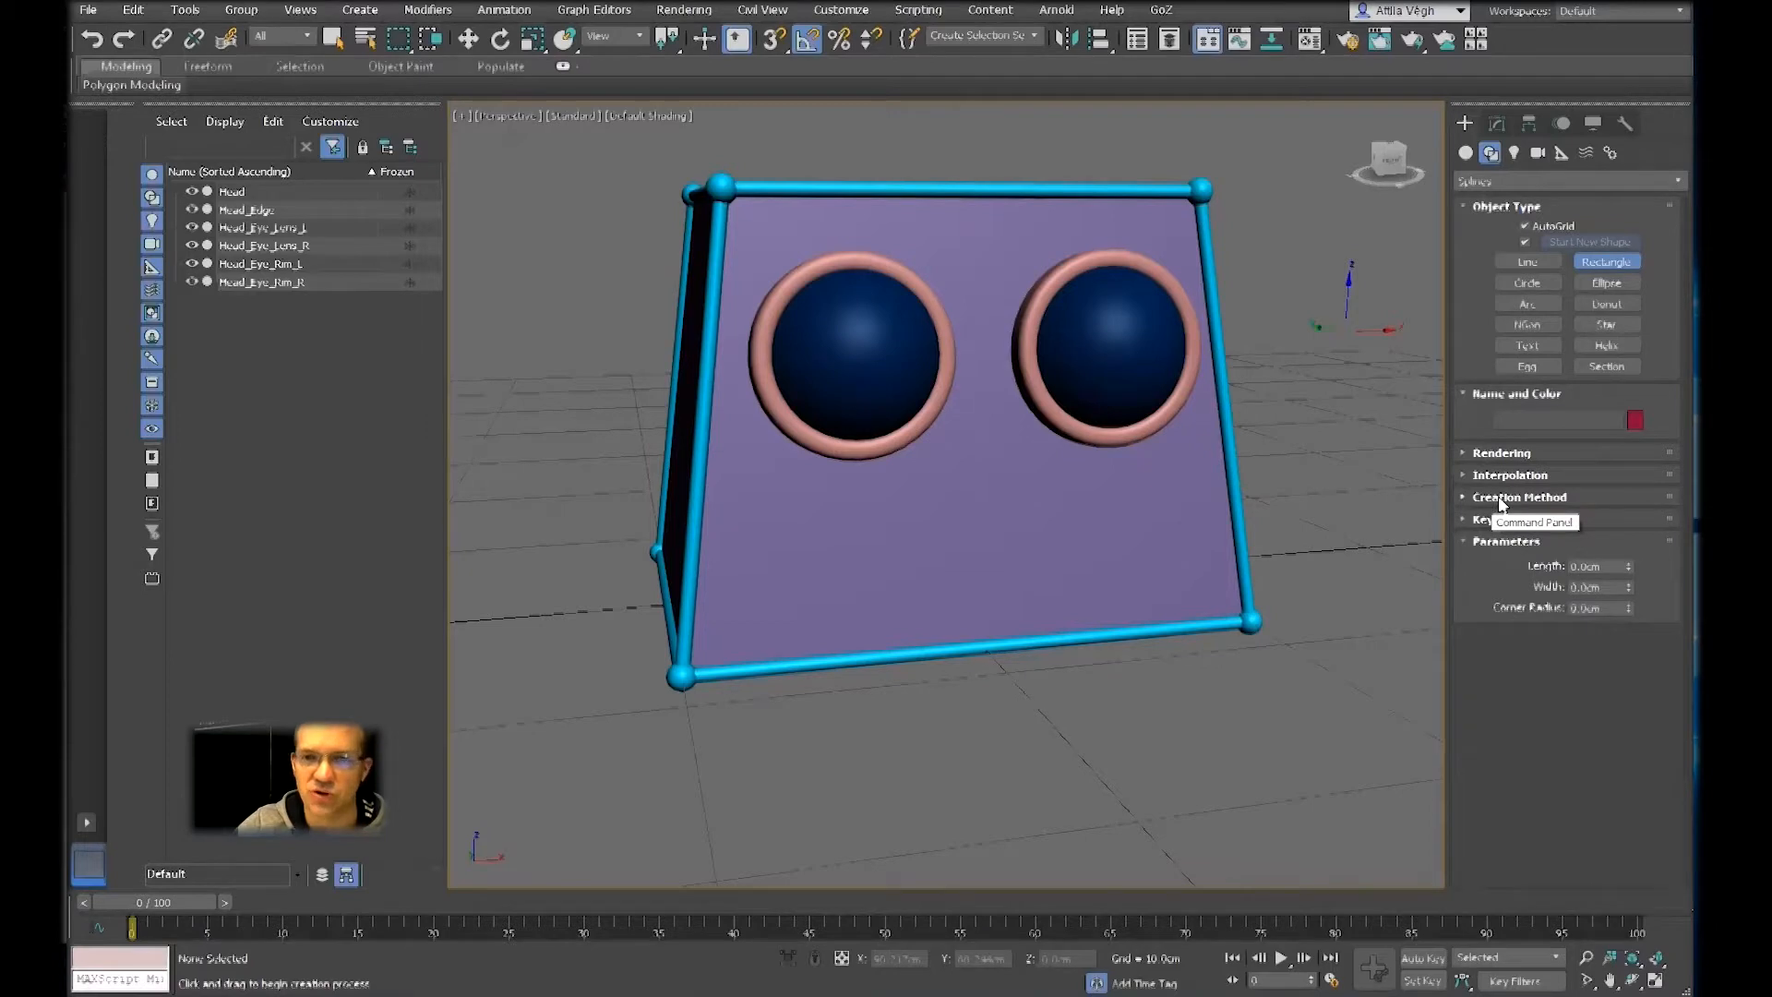
click(1498, 498)
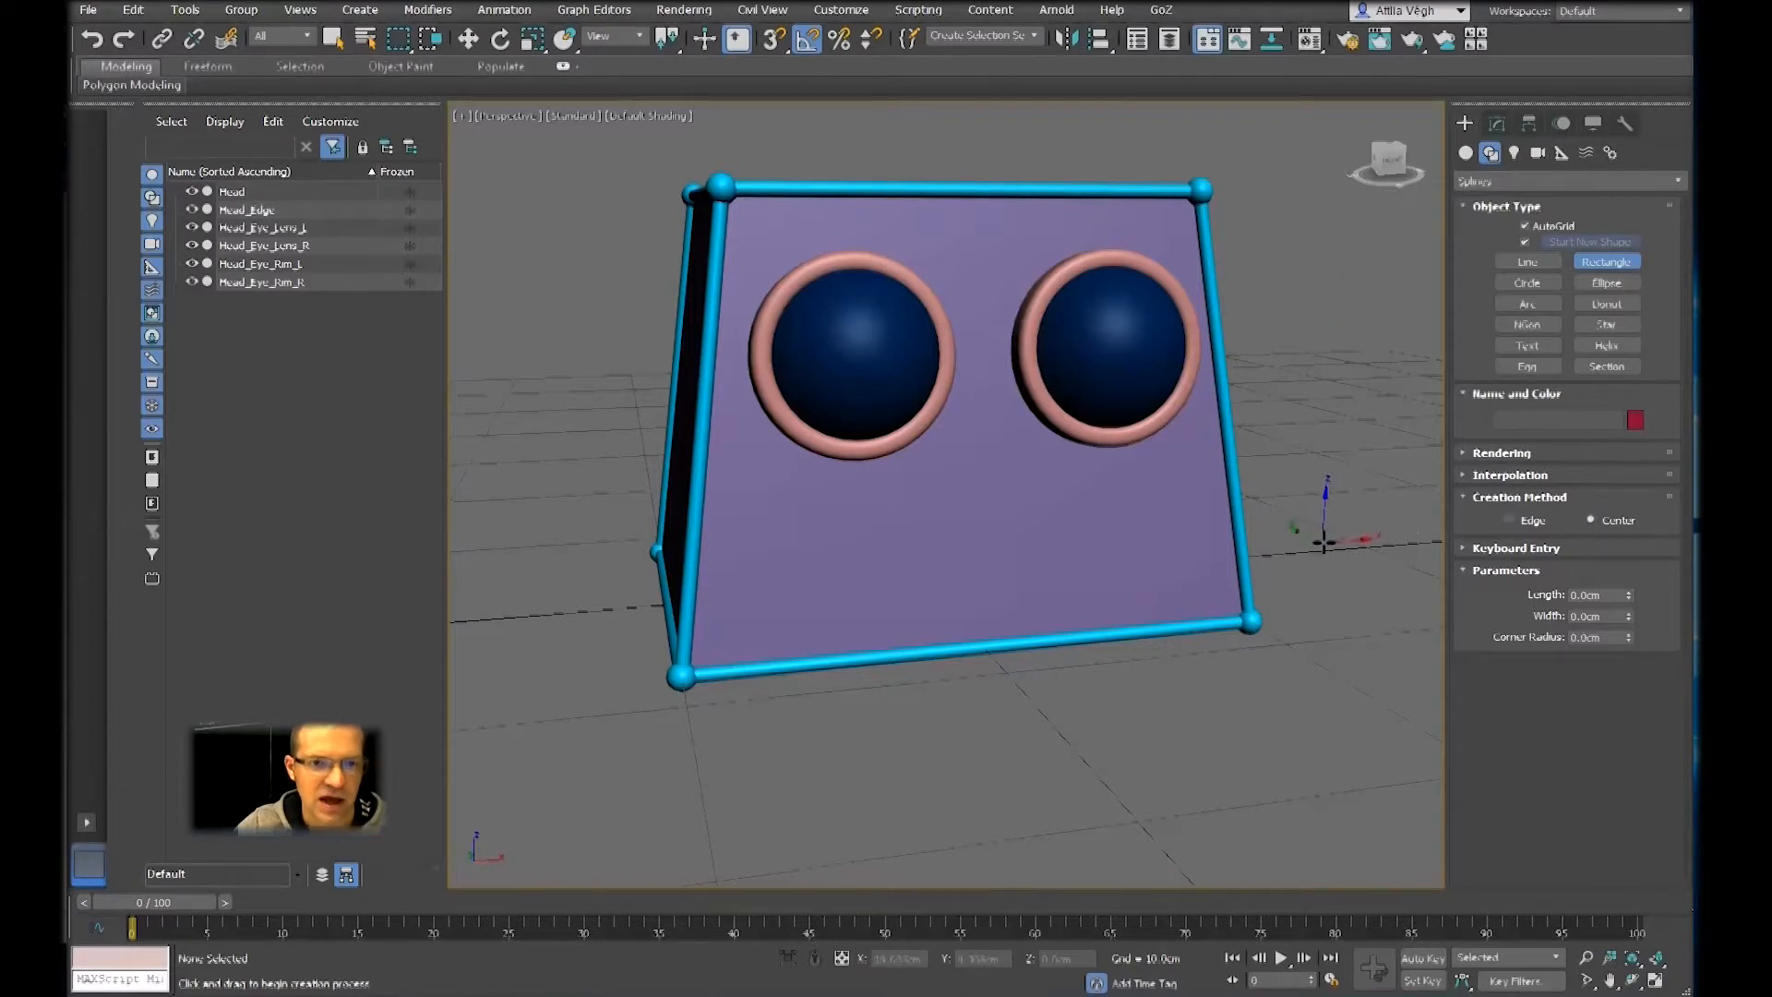
alt+middle_drag(1325, 542, 1417, 444)
alt+middle_drag(966, 535, 944, 501)
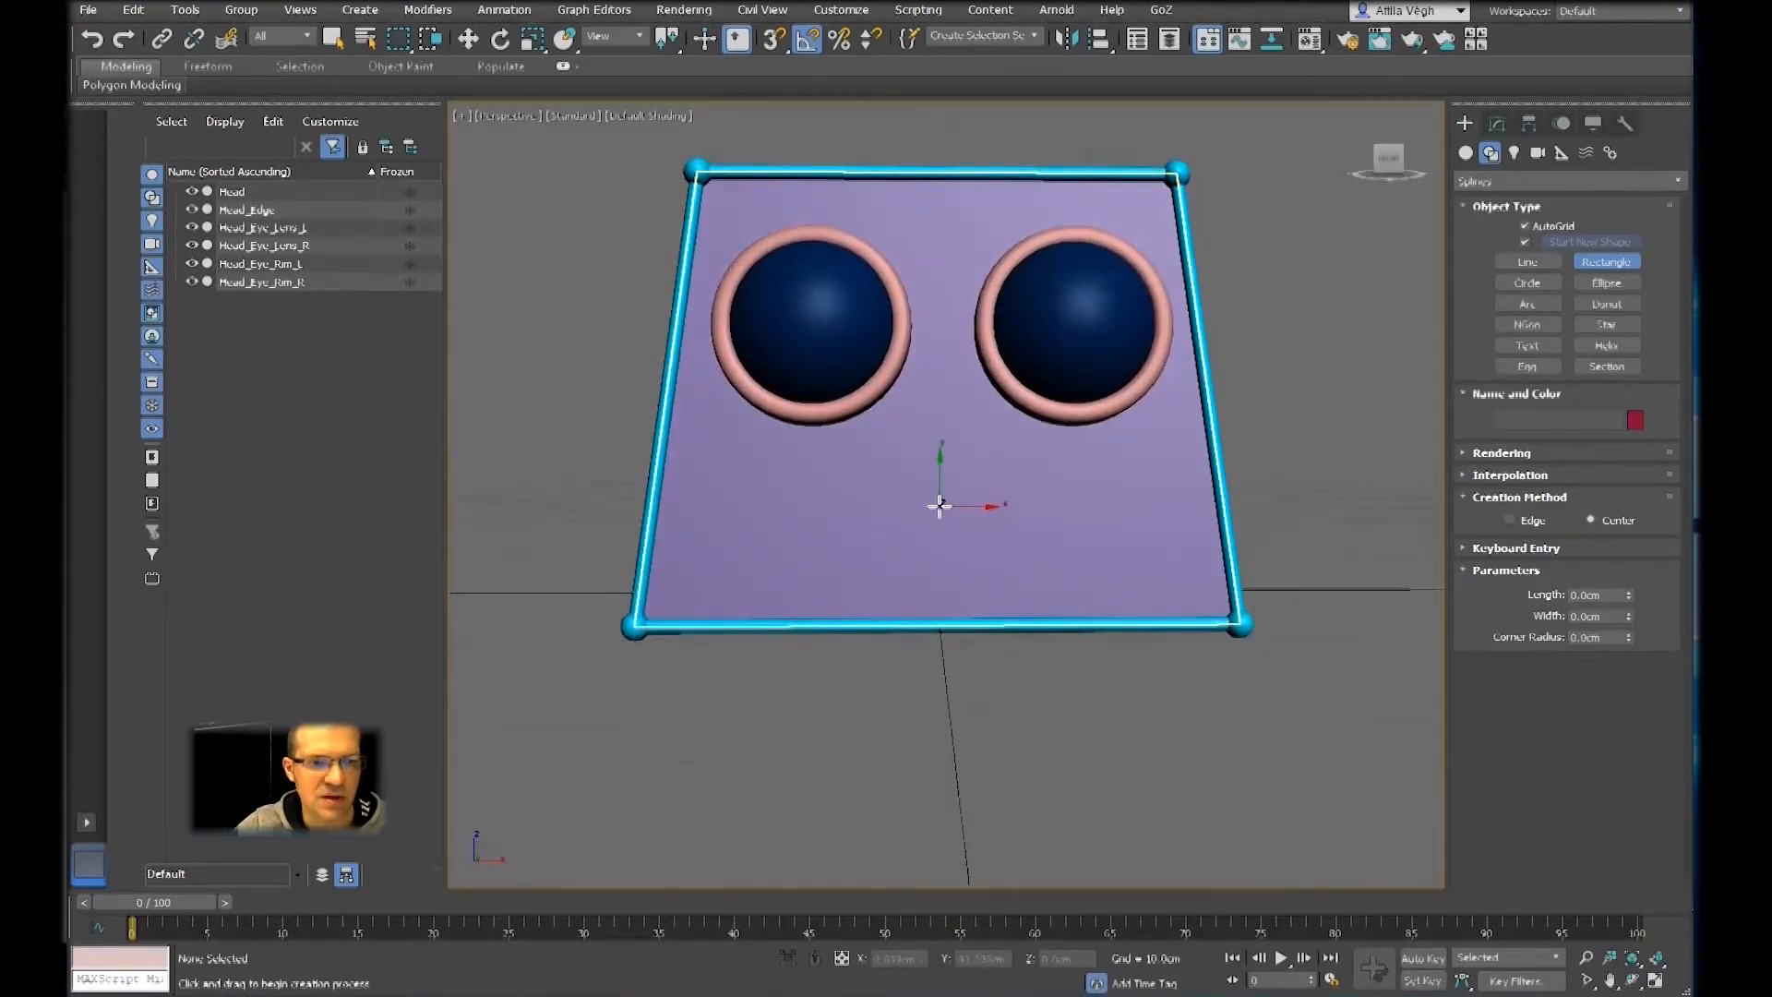
drag(940, 504, 1079, 562)
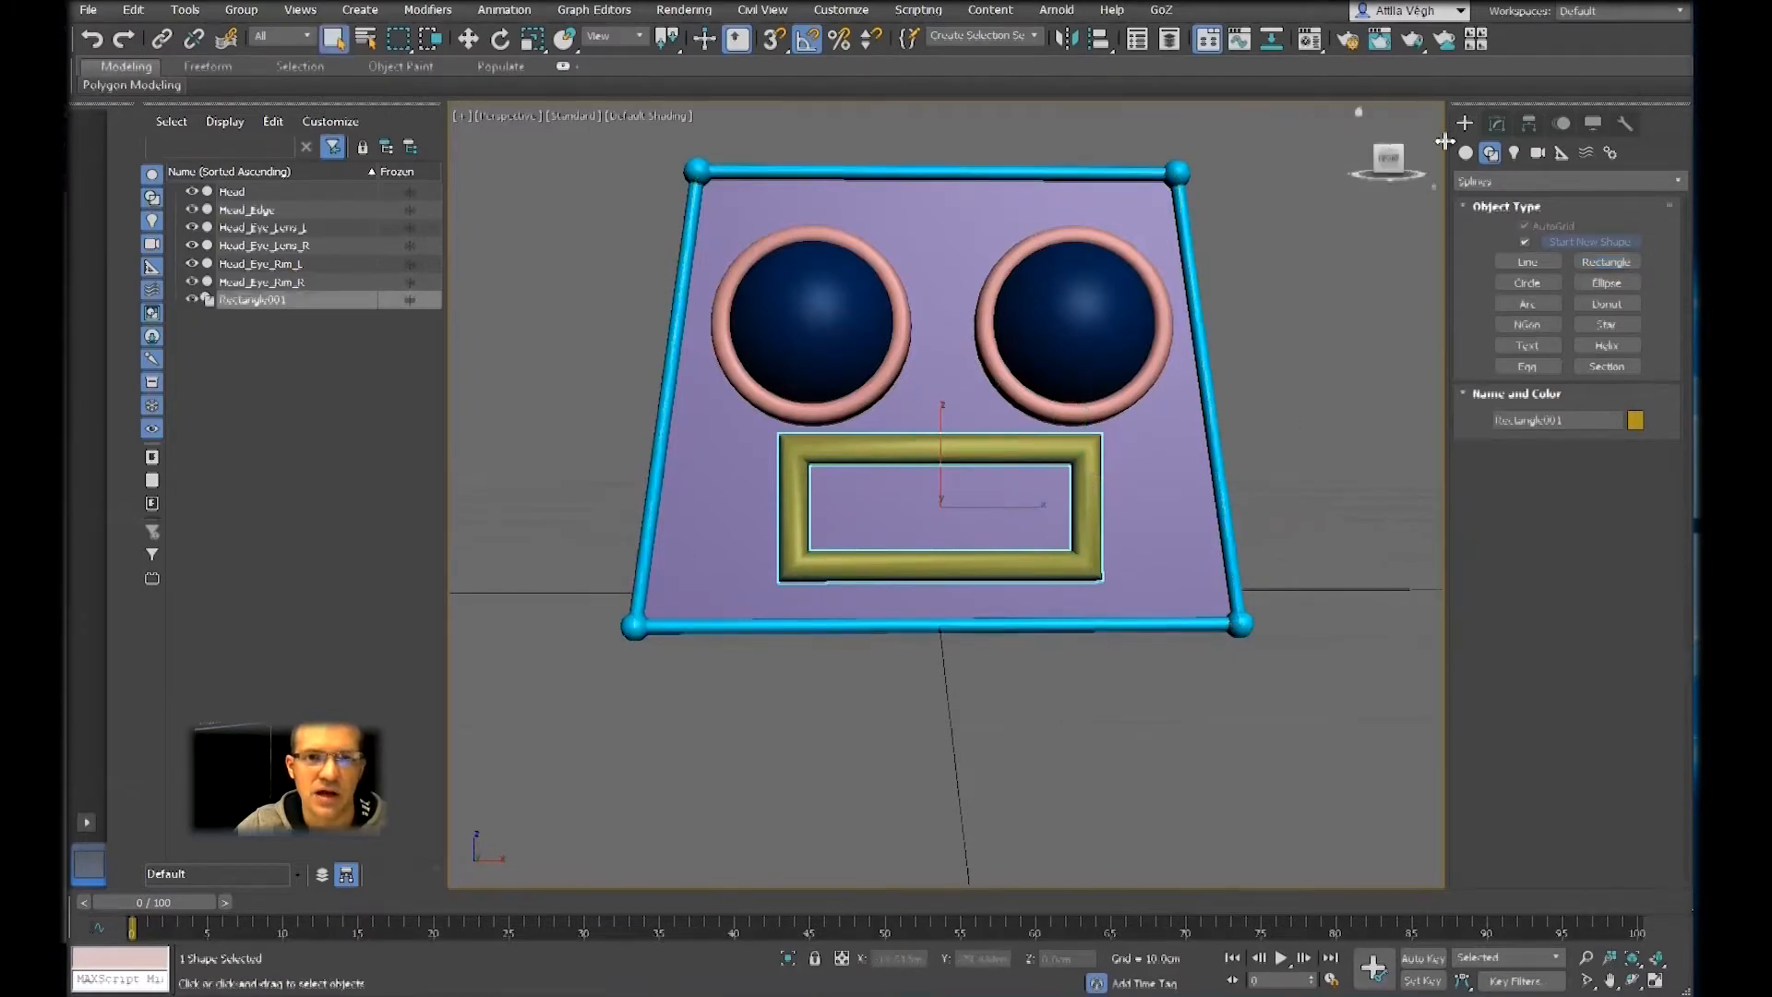
Toggle the rectangle's Enable In Renderer and Enable In Viewport options off and back on
click(1497, 124)
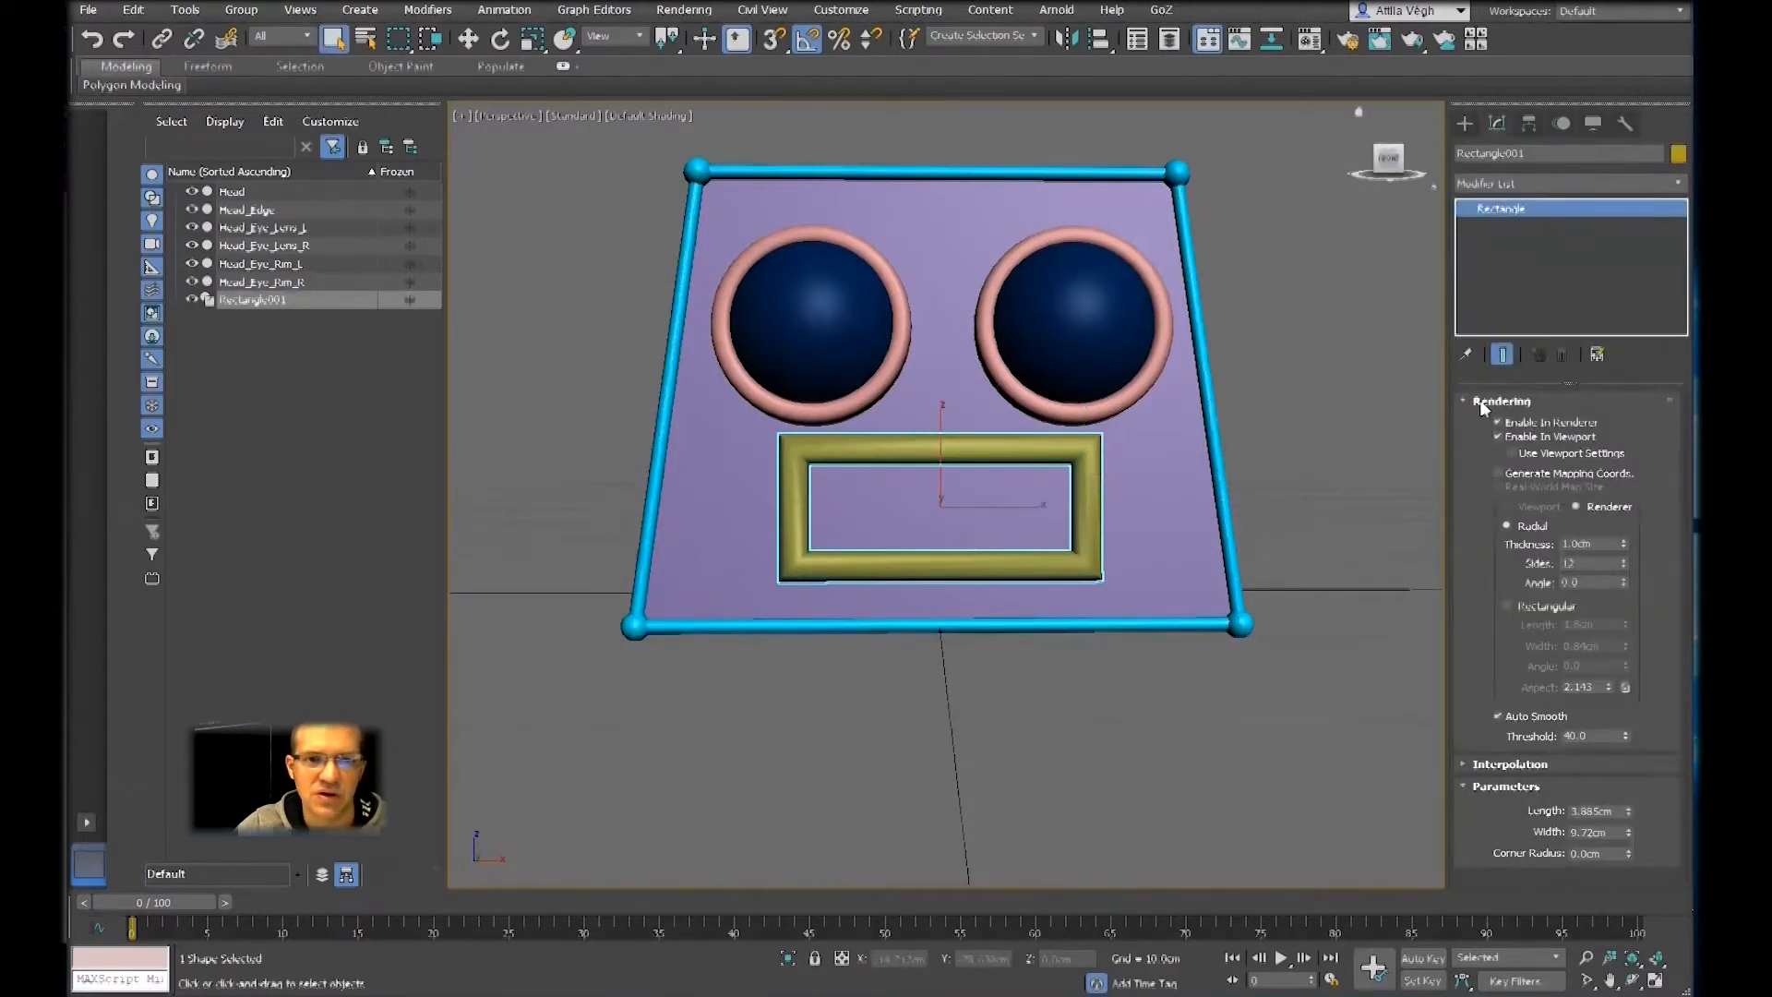
click(1501, 422)
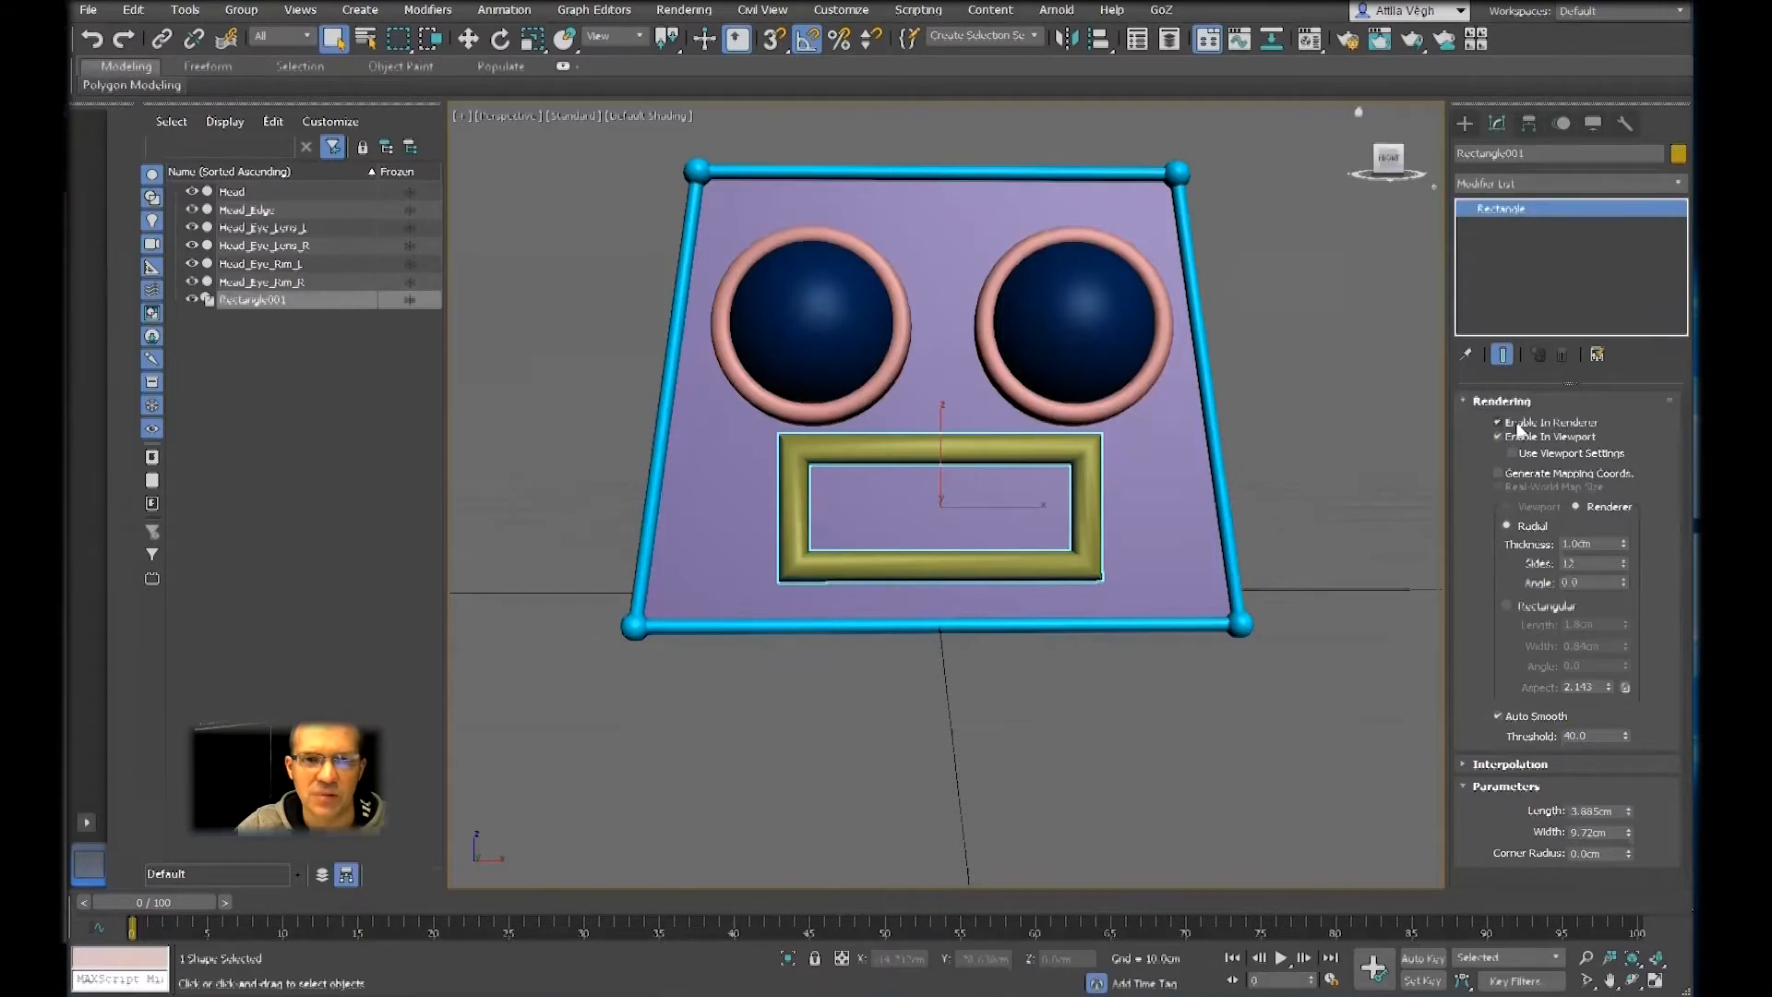
click(1511, 437)
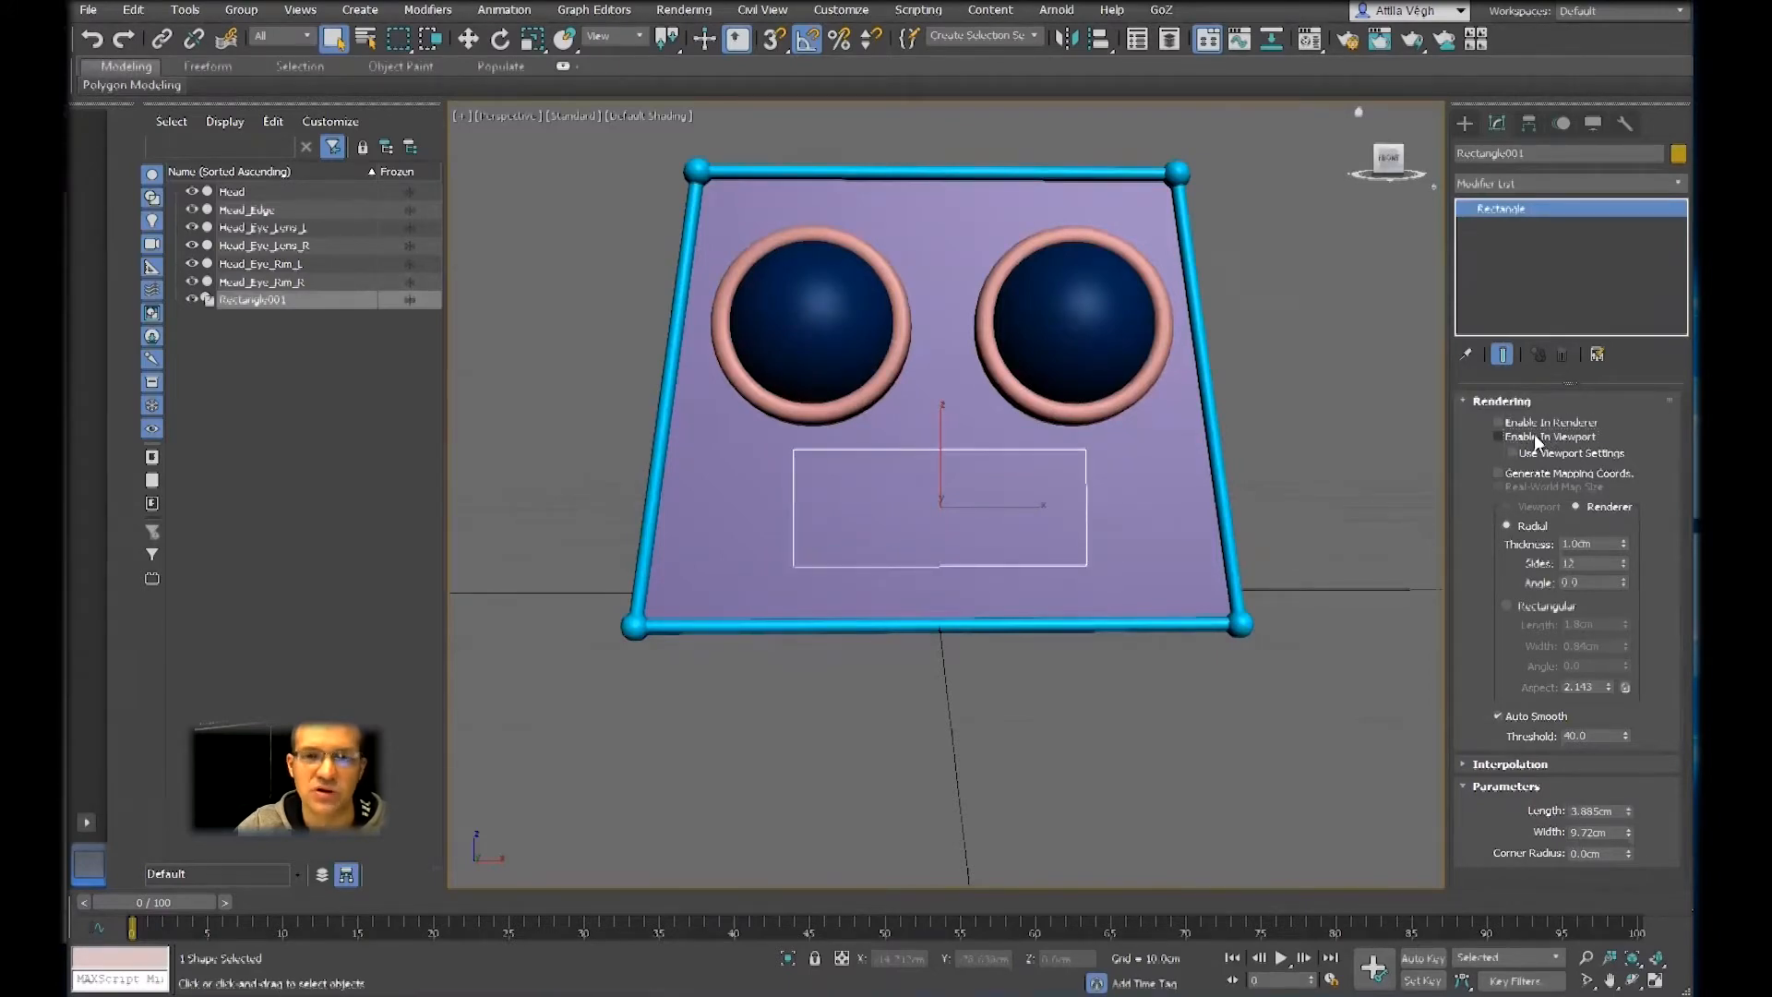
click(1518, 424)
click(1514, 436)
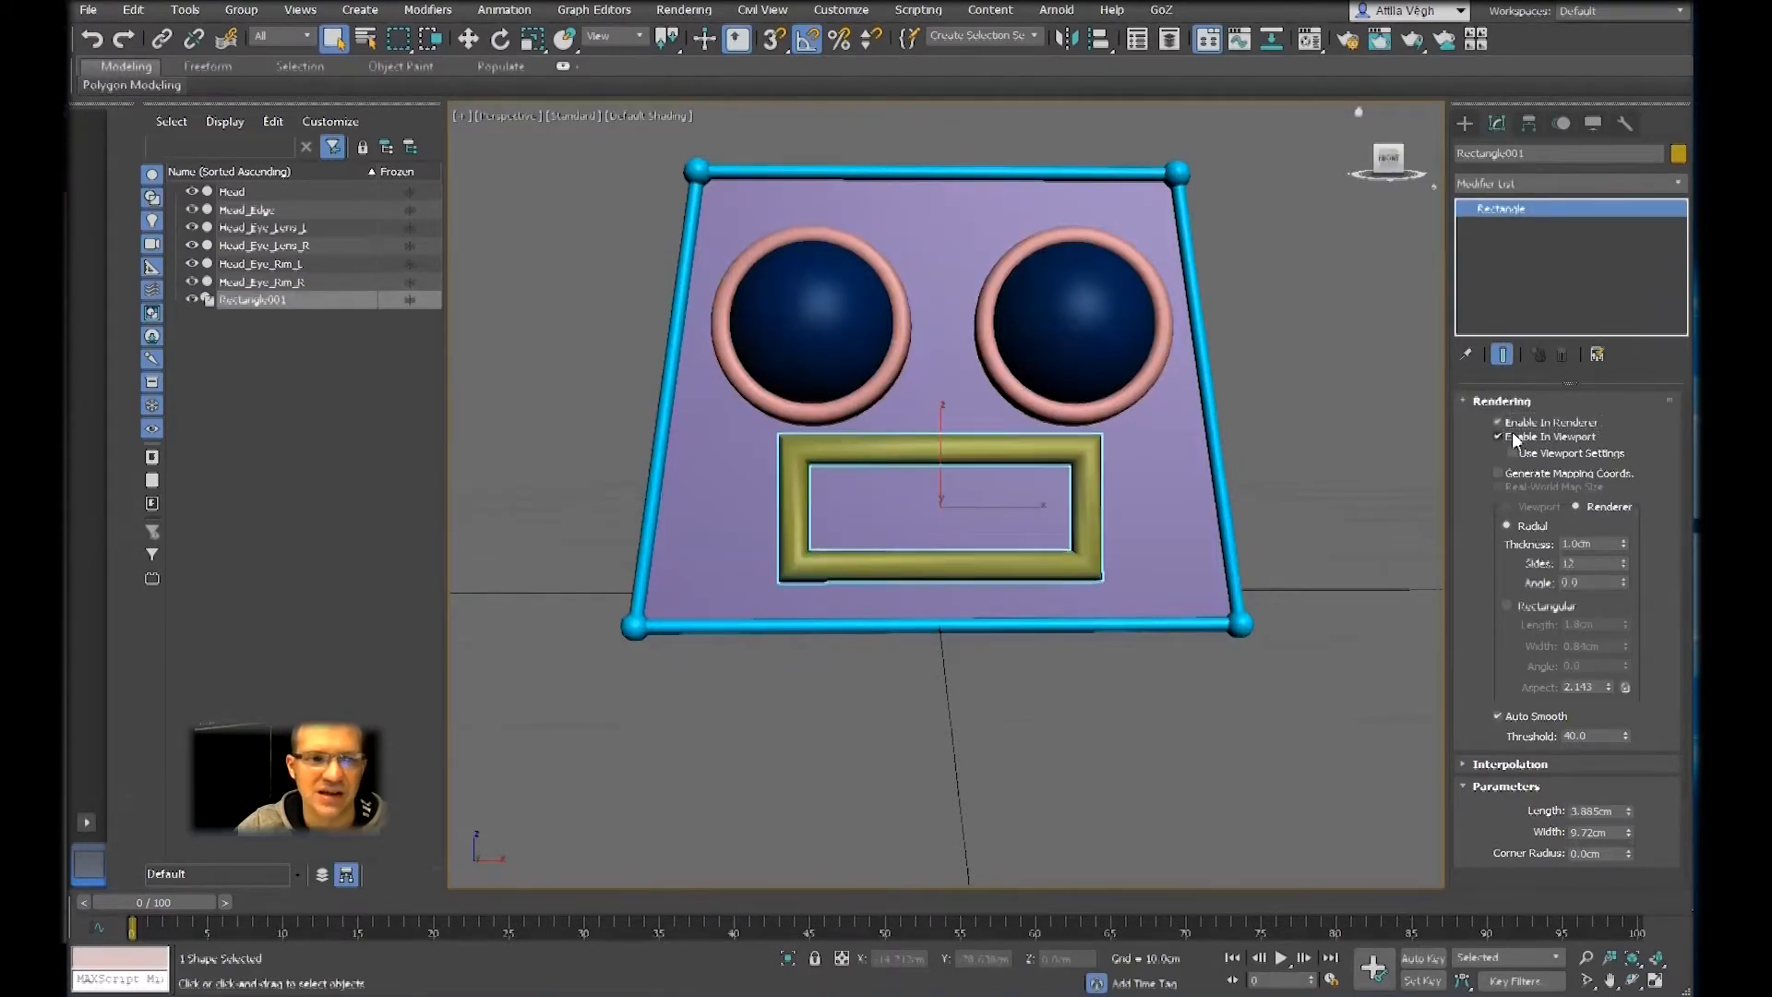
click(1504, 421)
click(1514, 436)
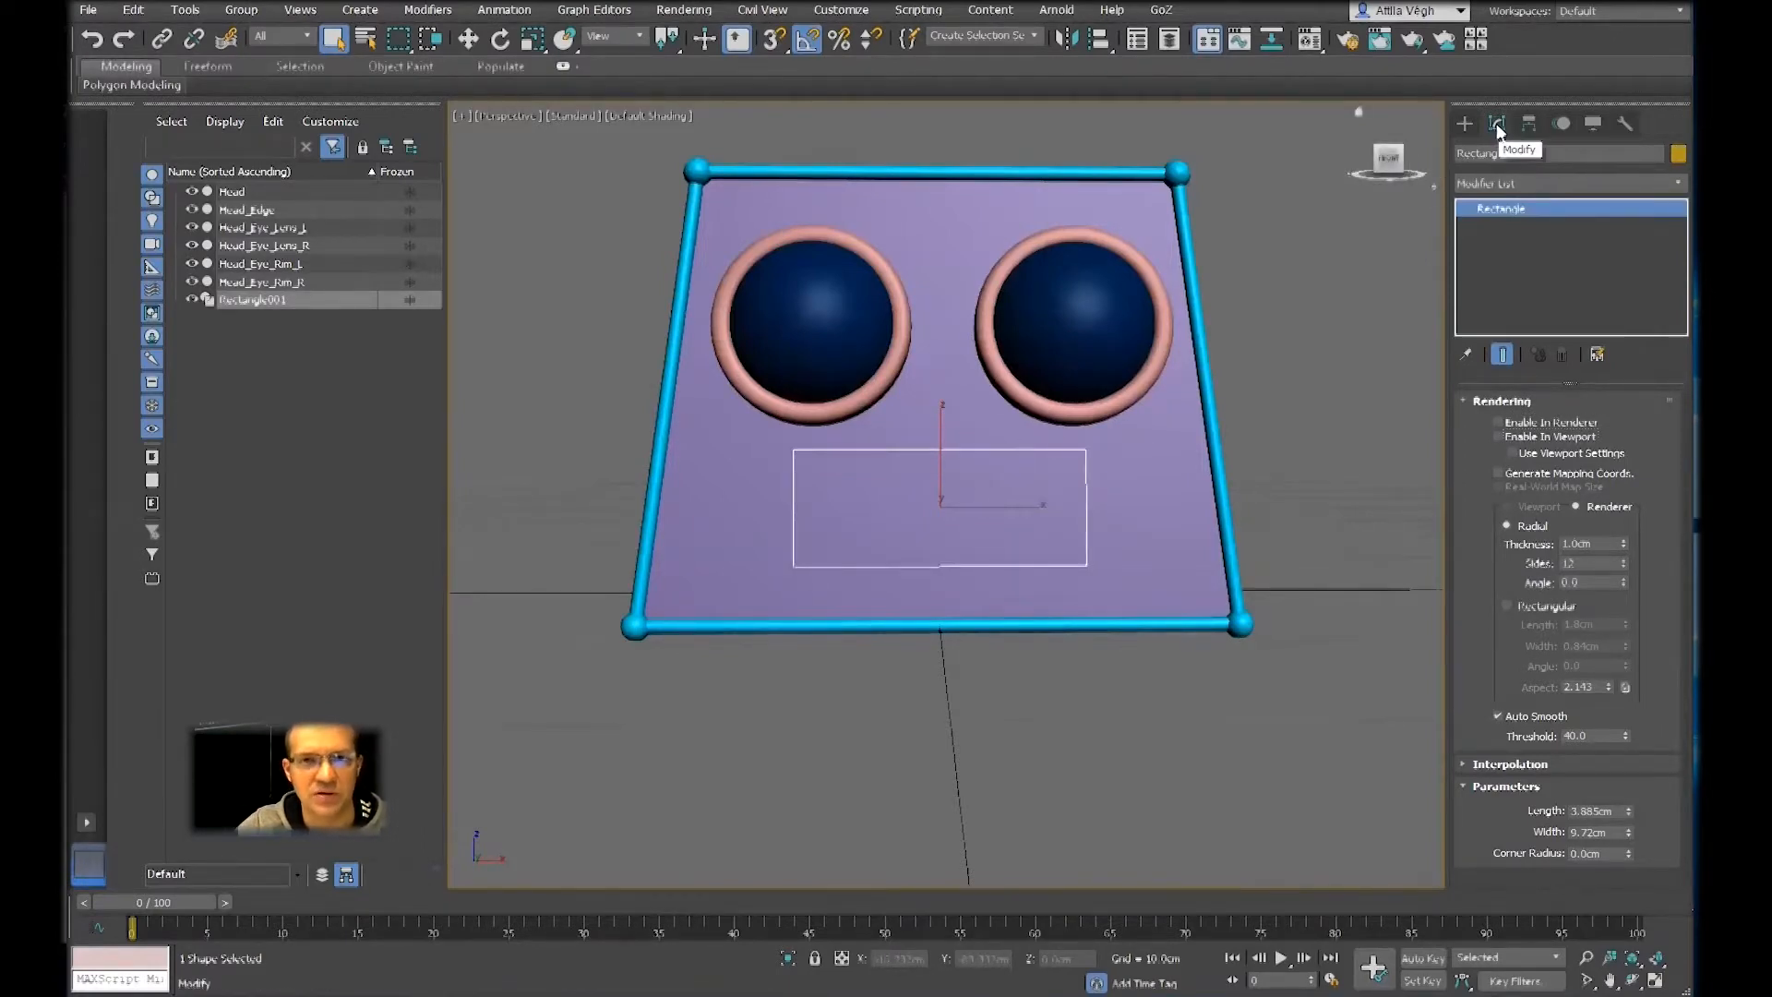
click(1498, 437)
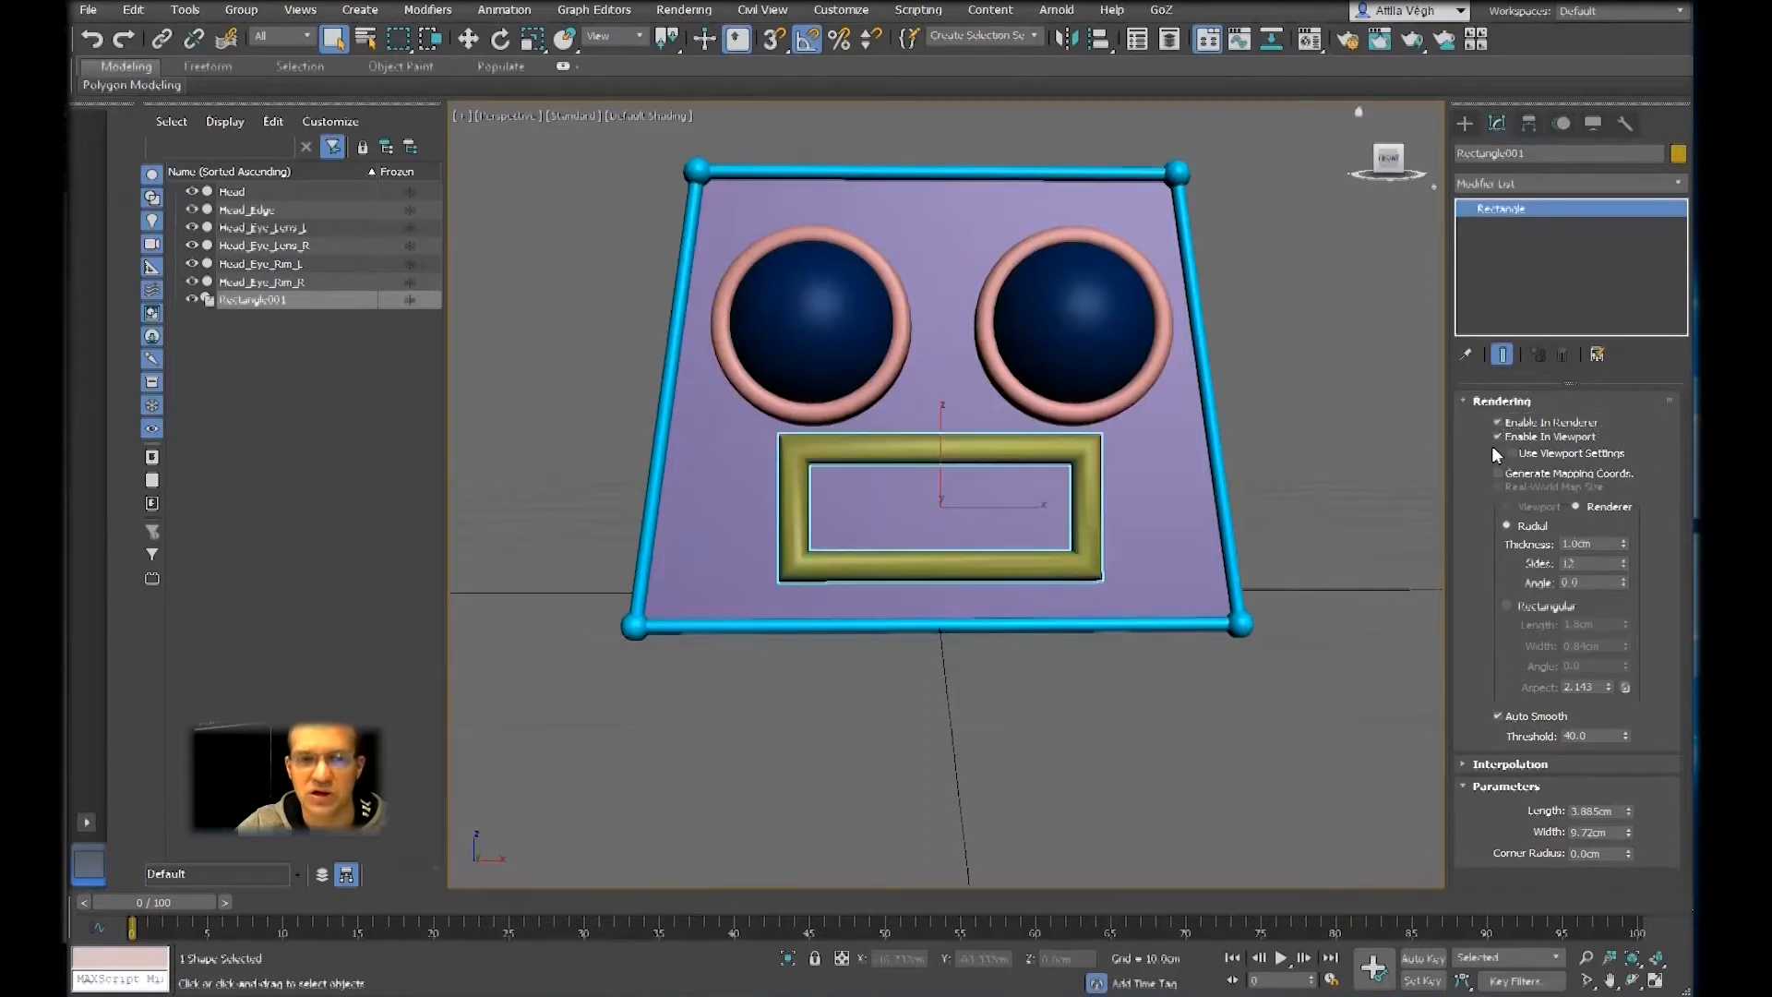
Round the mouth rectangle's corners with a corner radius of about 1.79 cm and show edged faces in the viewport
scroll(1061, 494, up, 4)
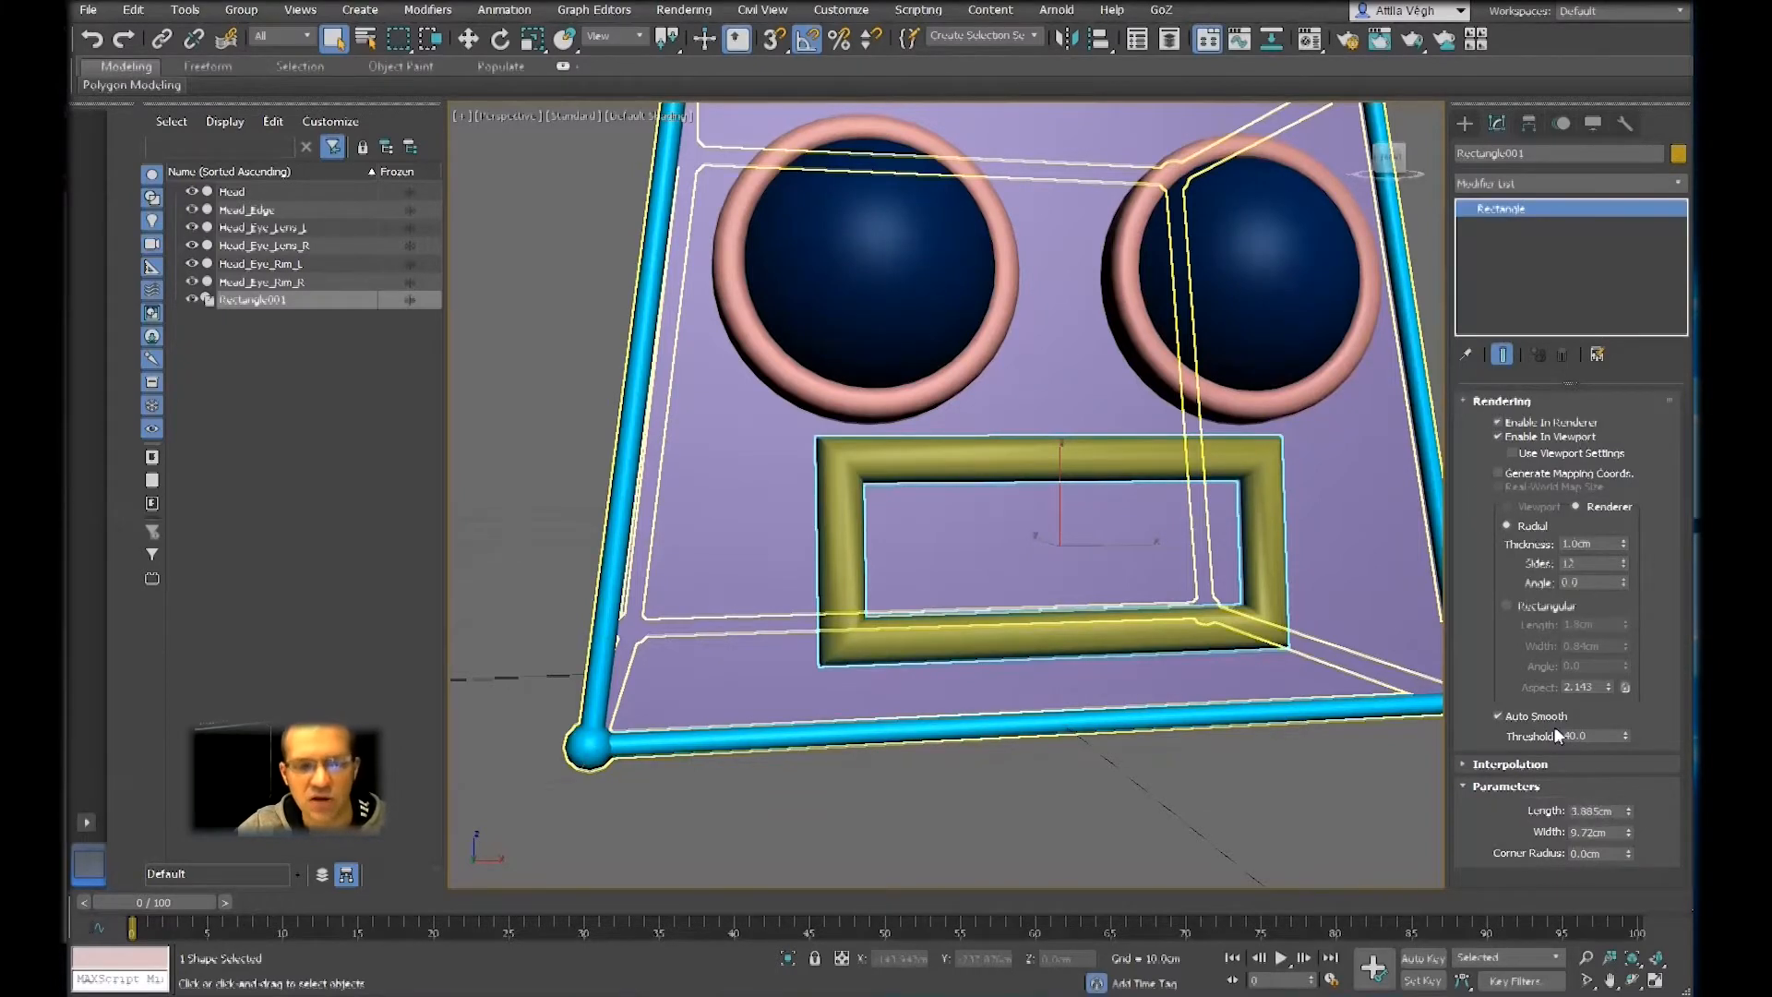
click(1628, 850)
drag(1628, 850, 1637, 601)
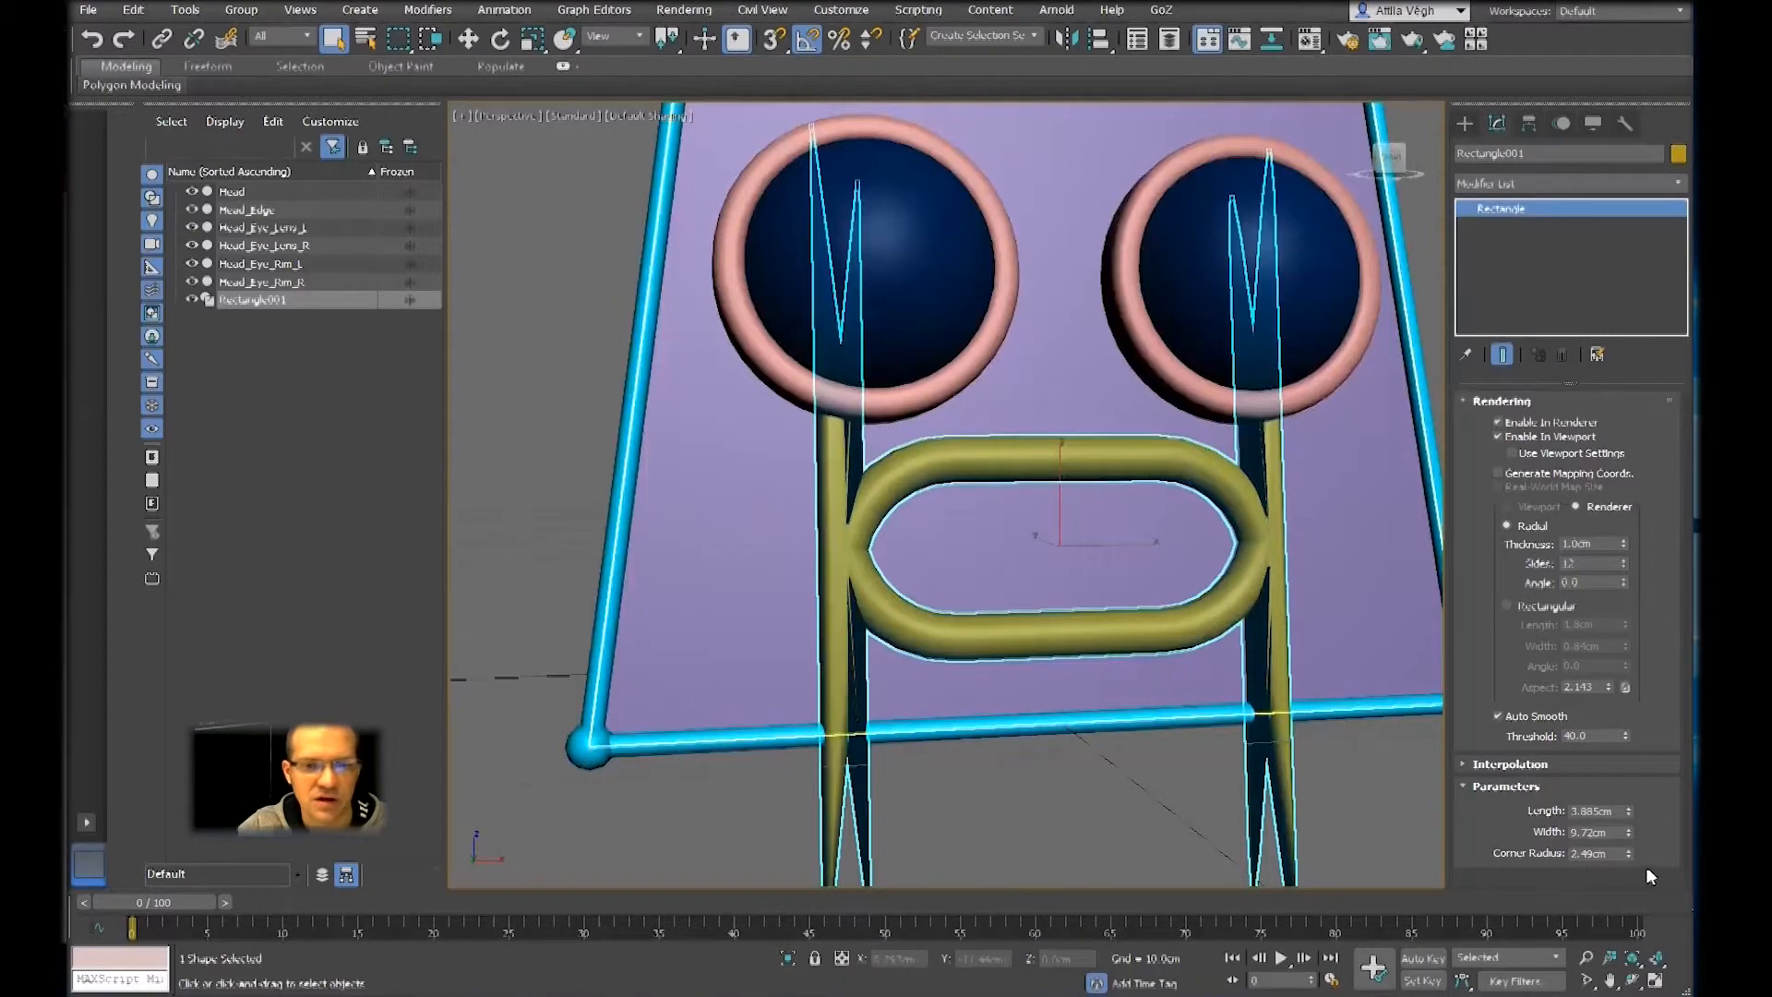
drag(1629, 853, 1633, 882)
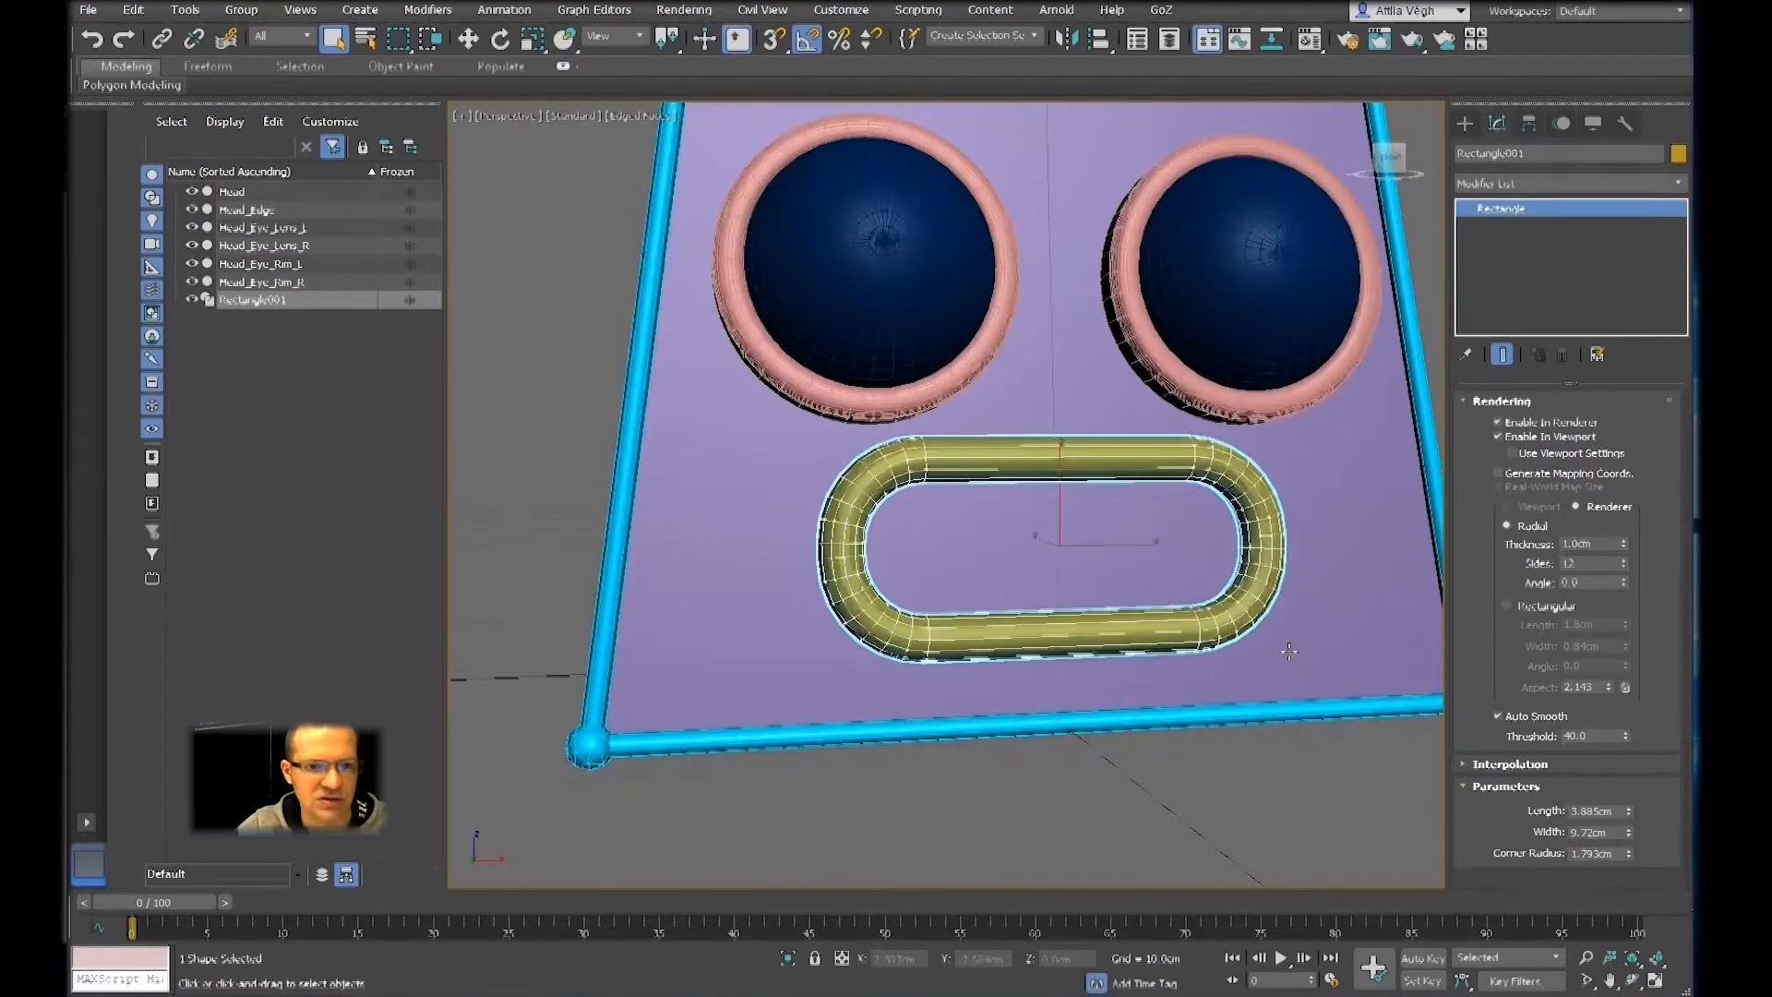
key(F4)
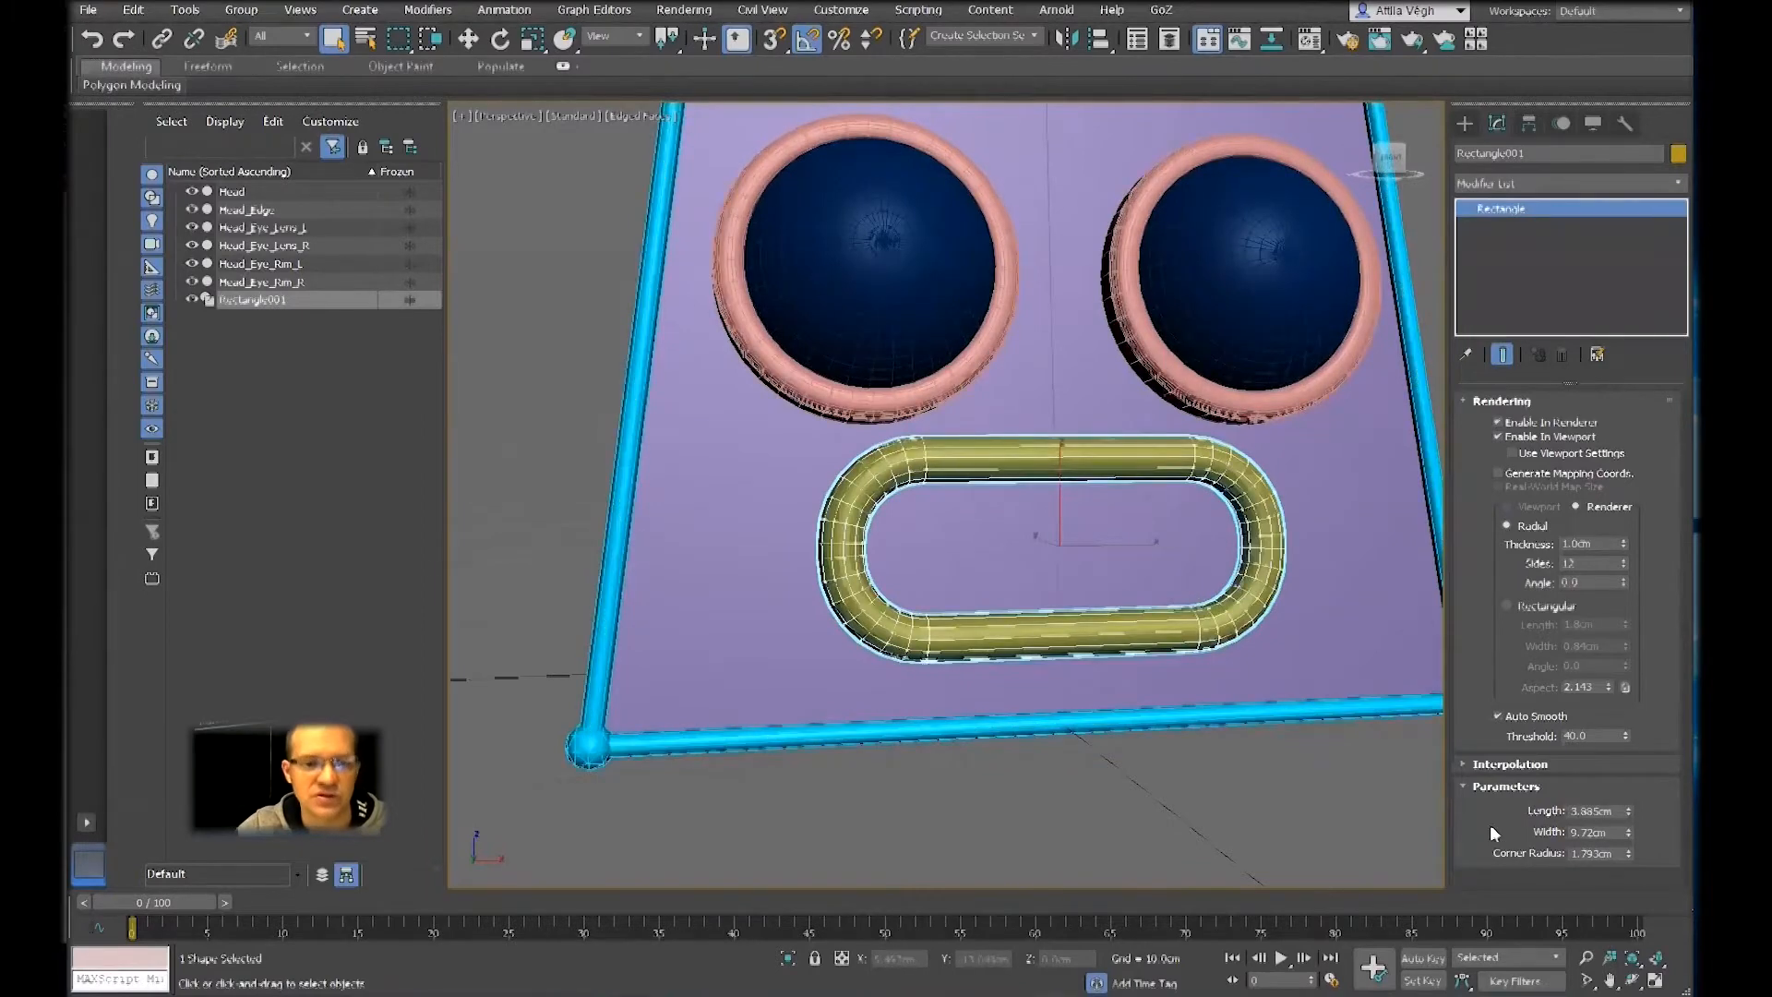
Try a corner radius of about 2.28 cm on the mouth rectangle, and reduce it to about 1.66 cm
drag(1630, 854, 1629, 834)
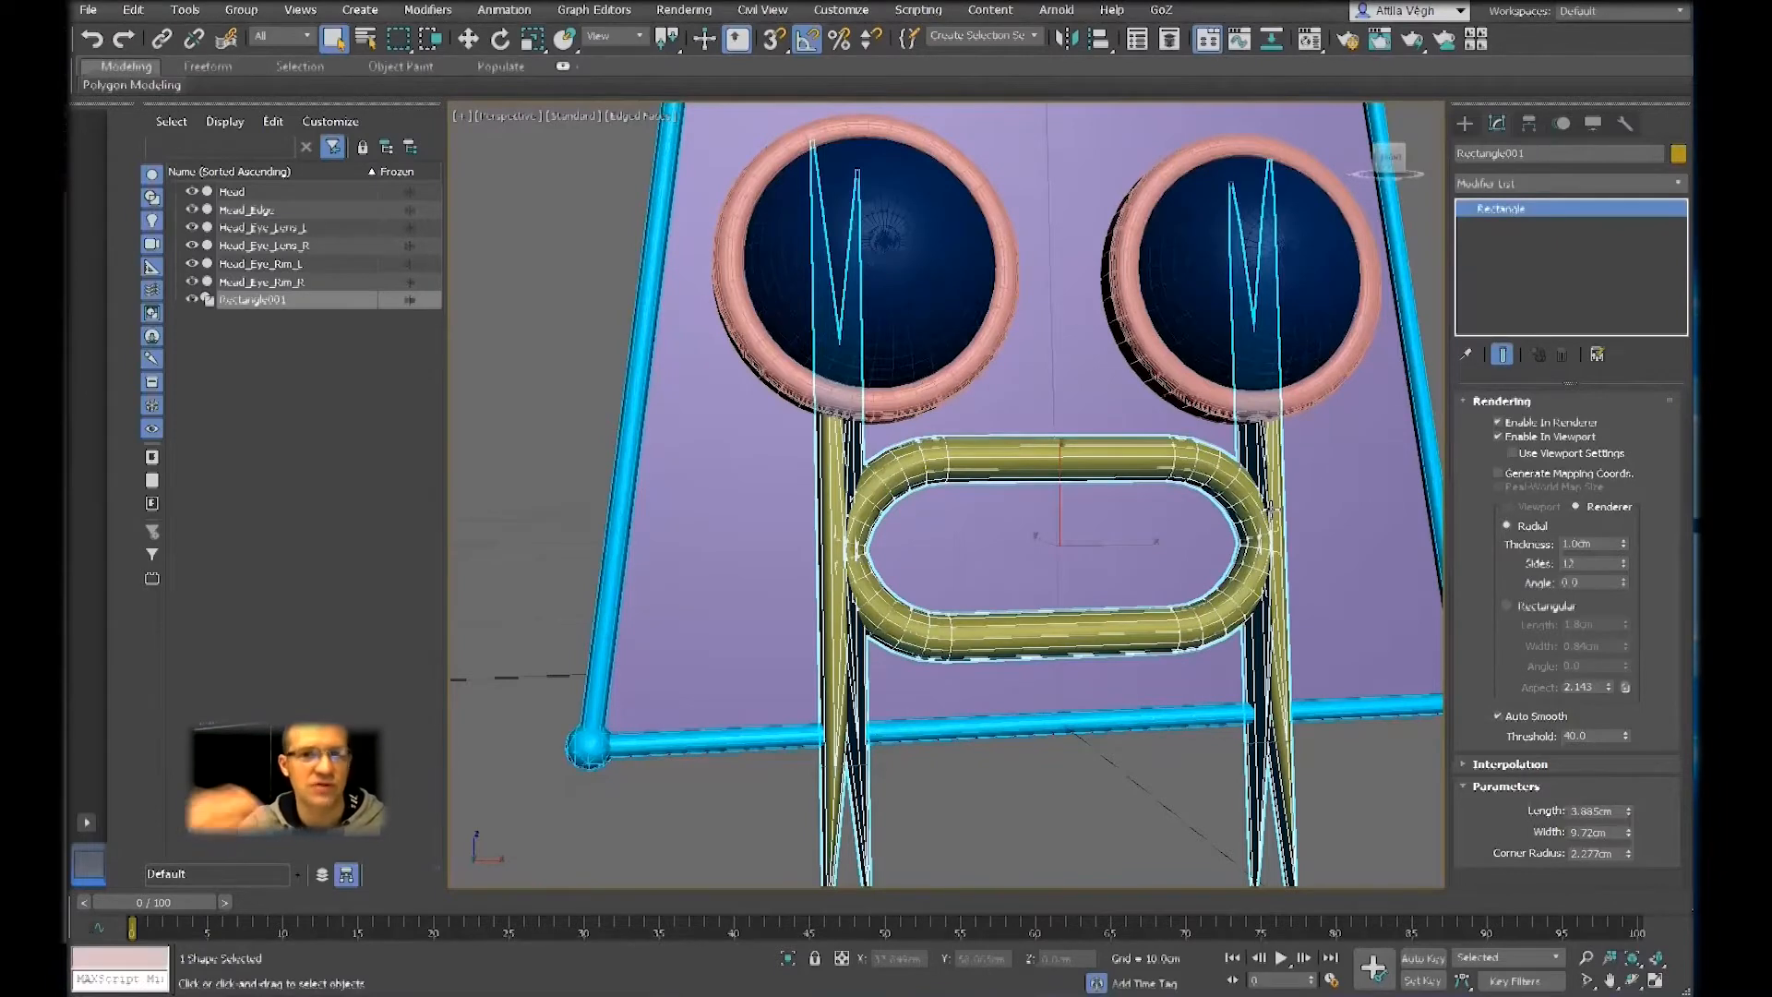
key(F4)
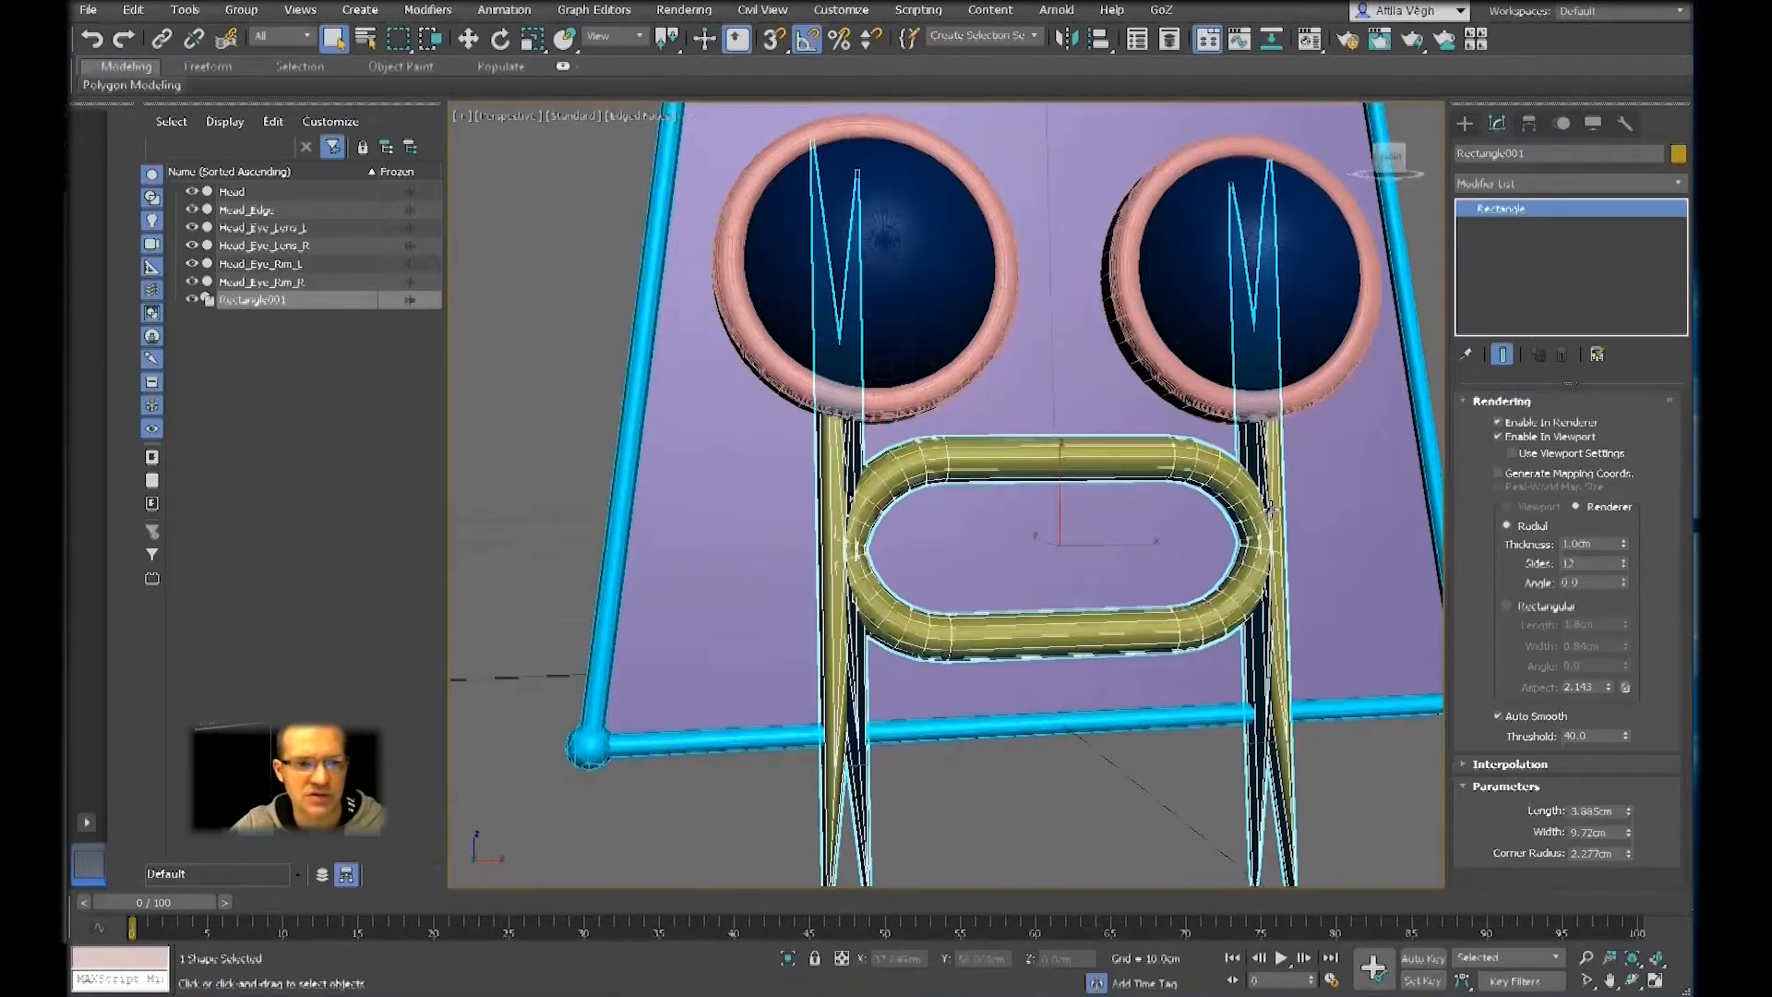
key(F4)
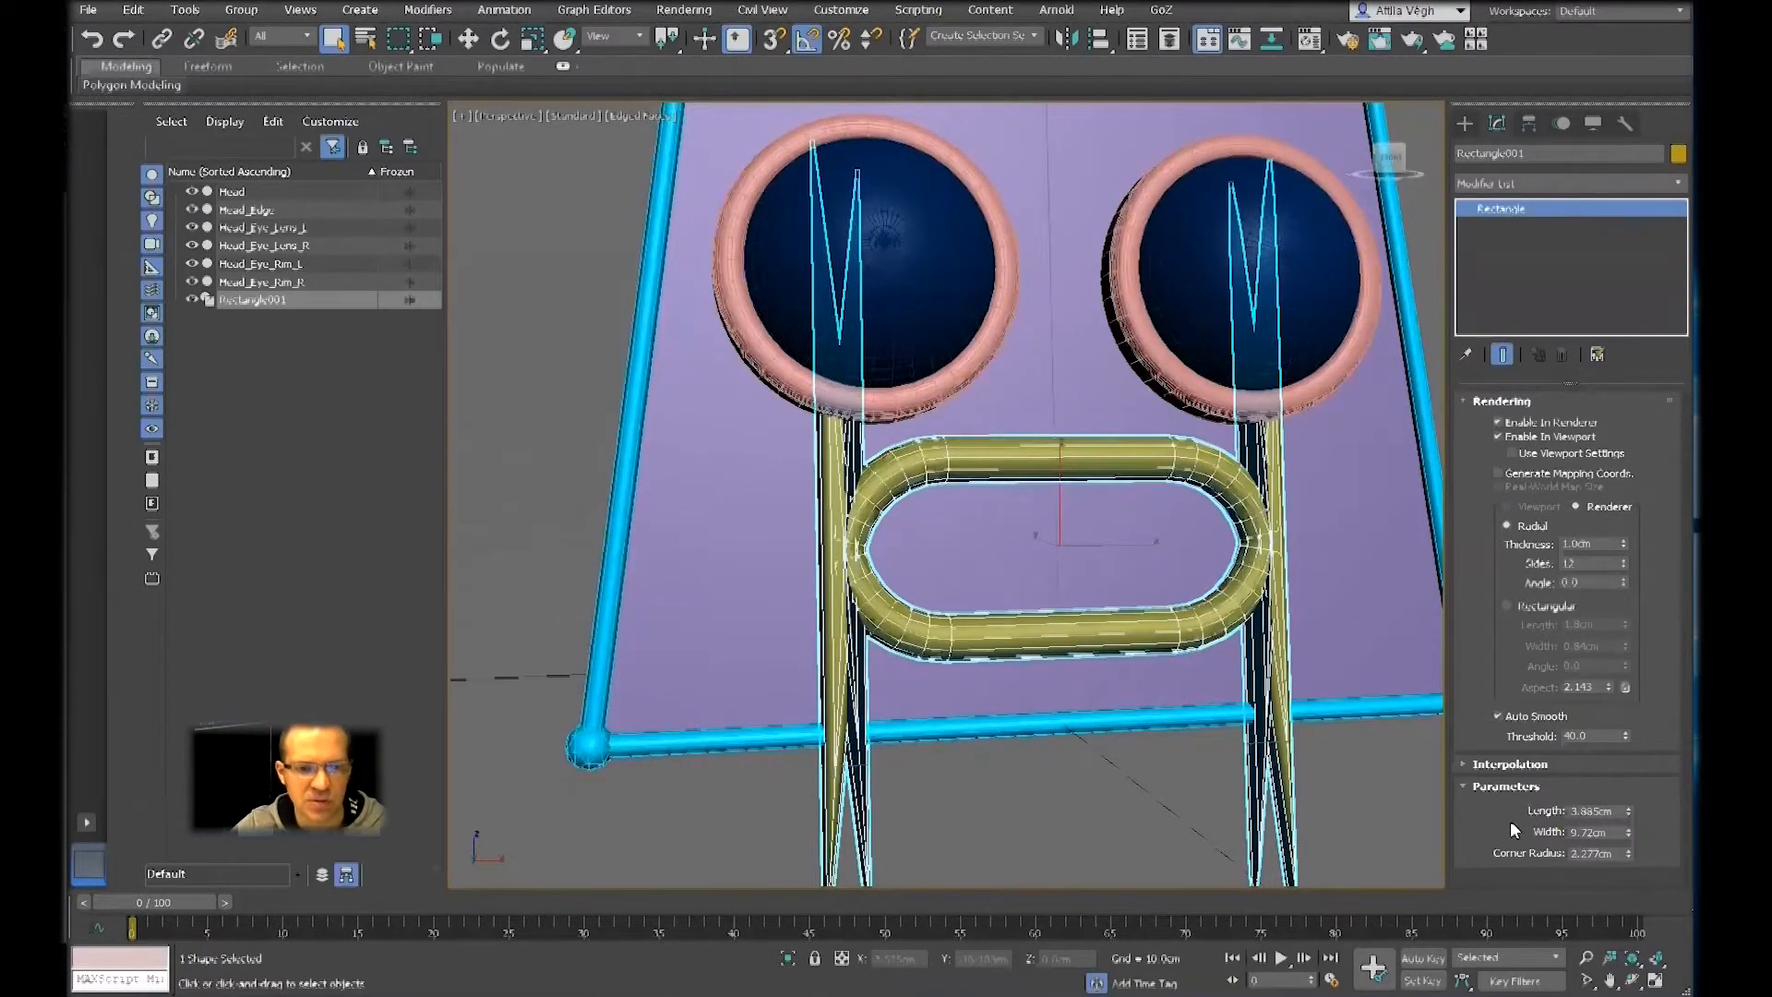
click(1510, 787)
click(1550, 787)
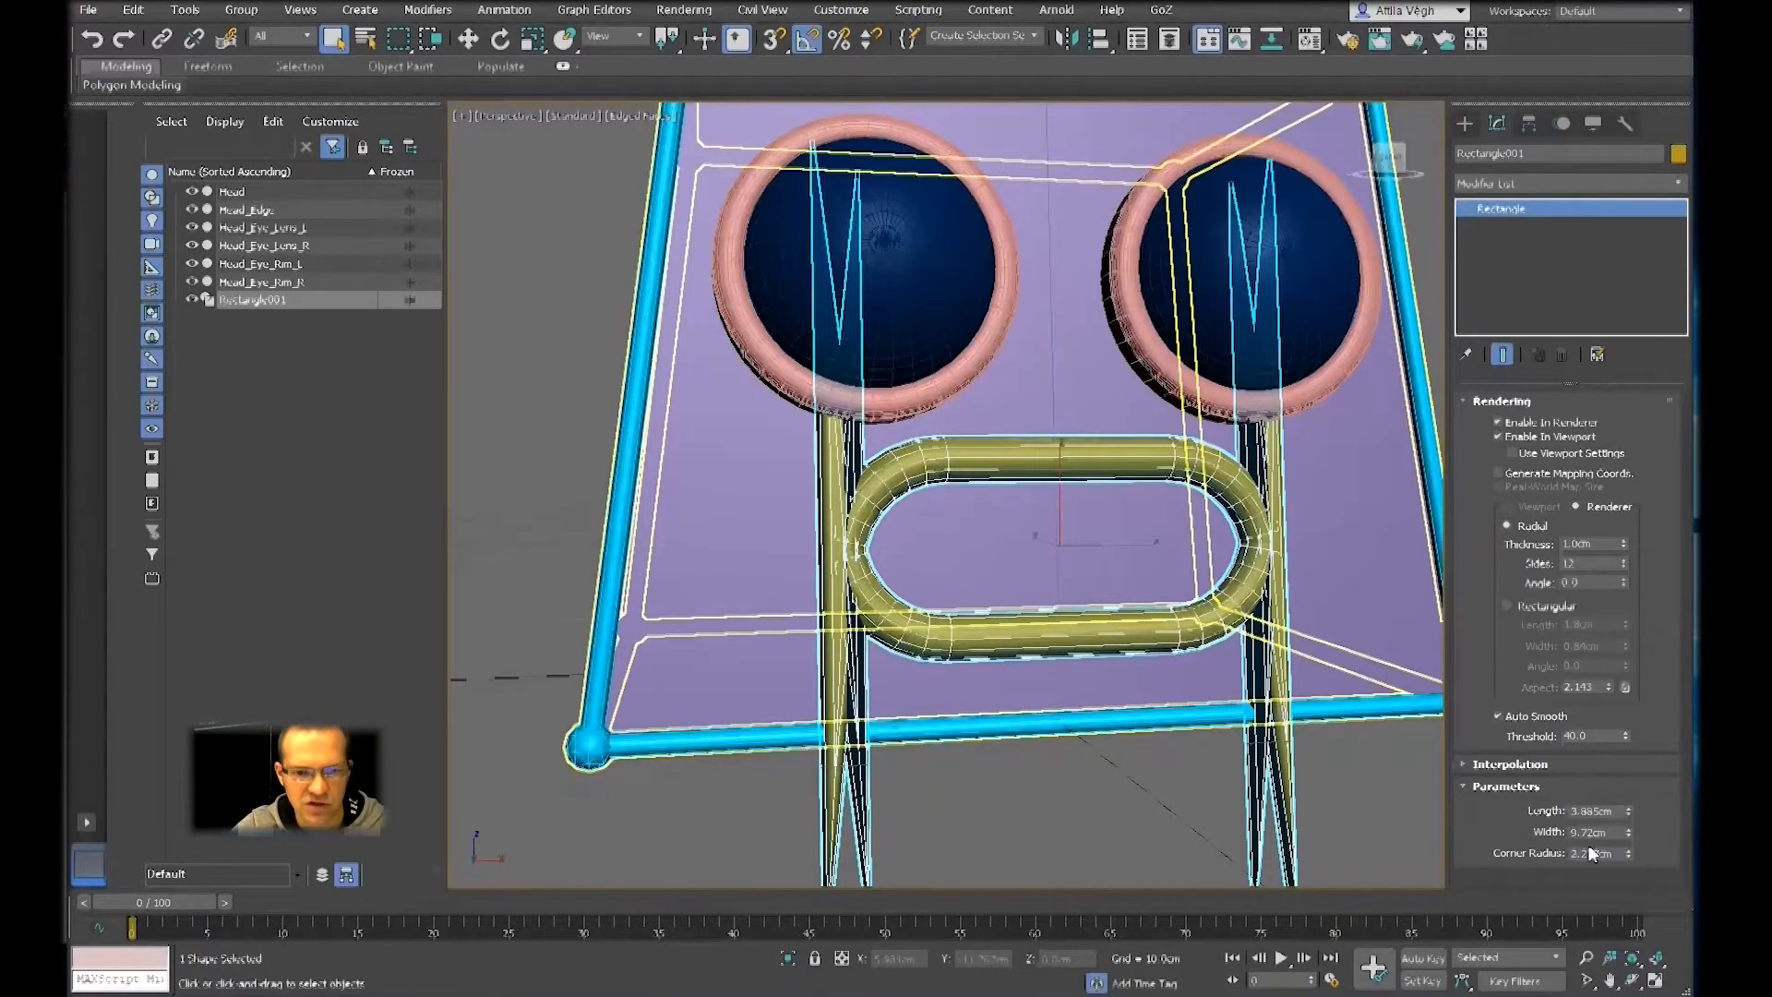
drag(1626, 851, 1631, 884)
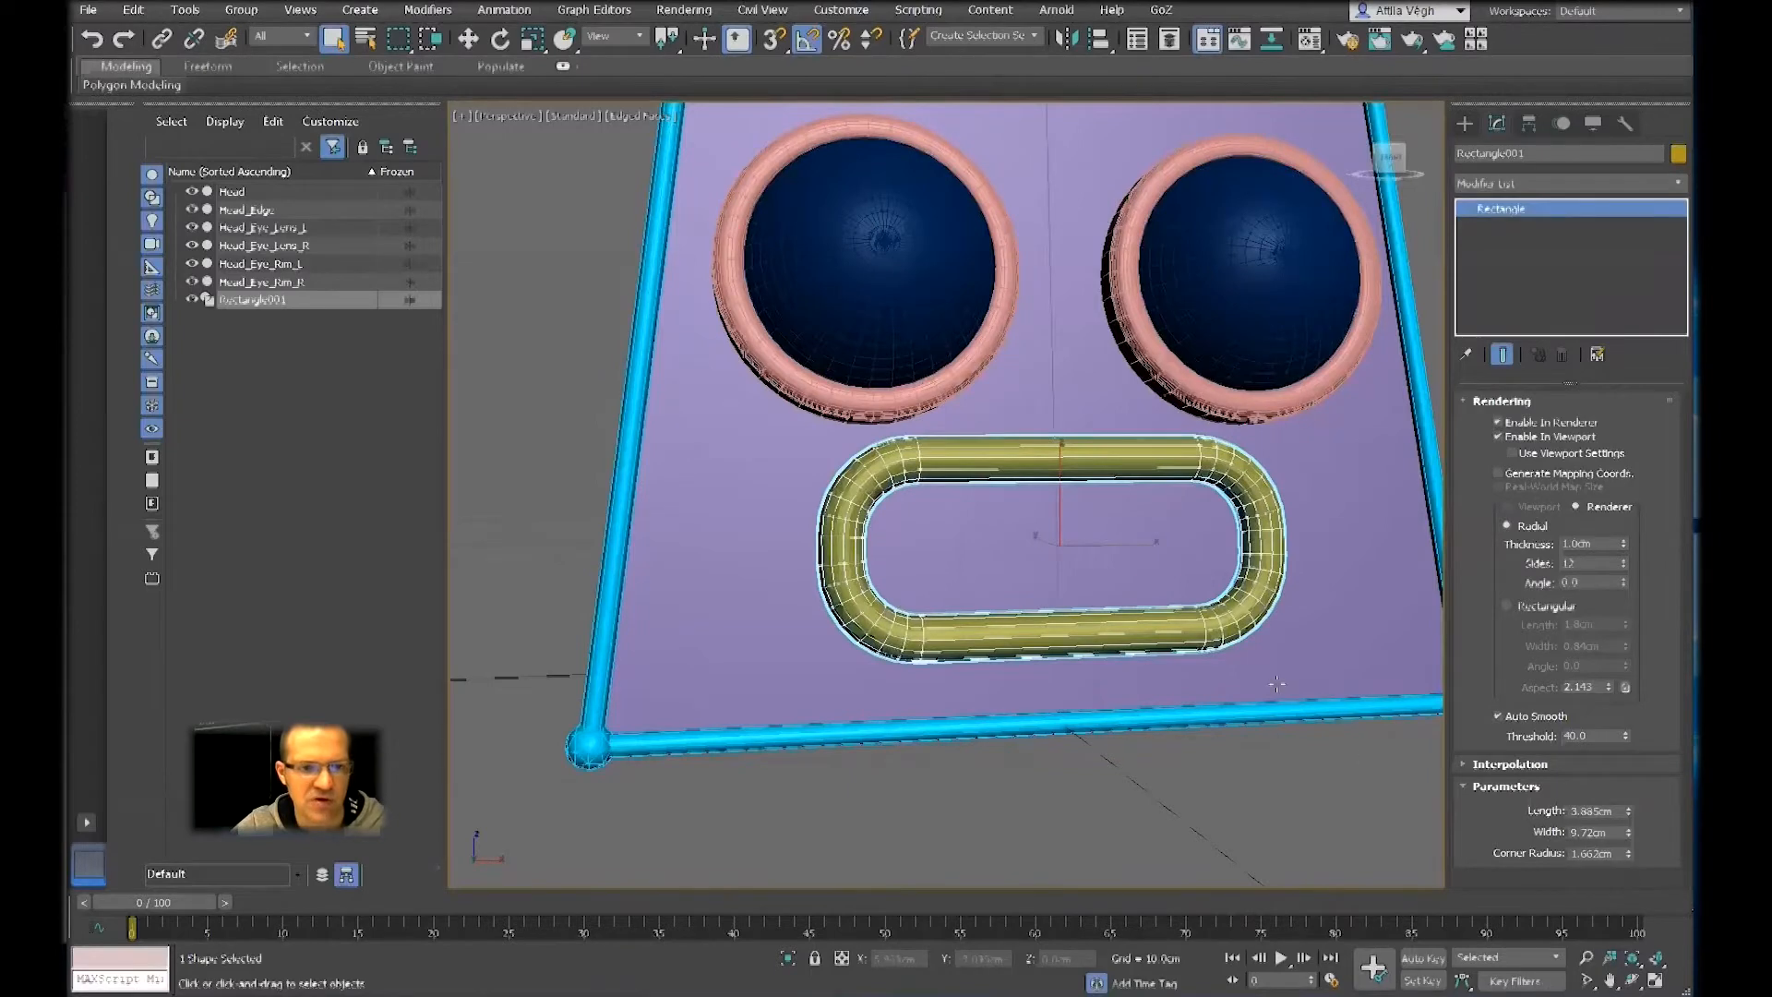
Center the mouth rectangle on the head by setting its X position to 0 cm
middle_drag(1163, 530, 1119, 497)
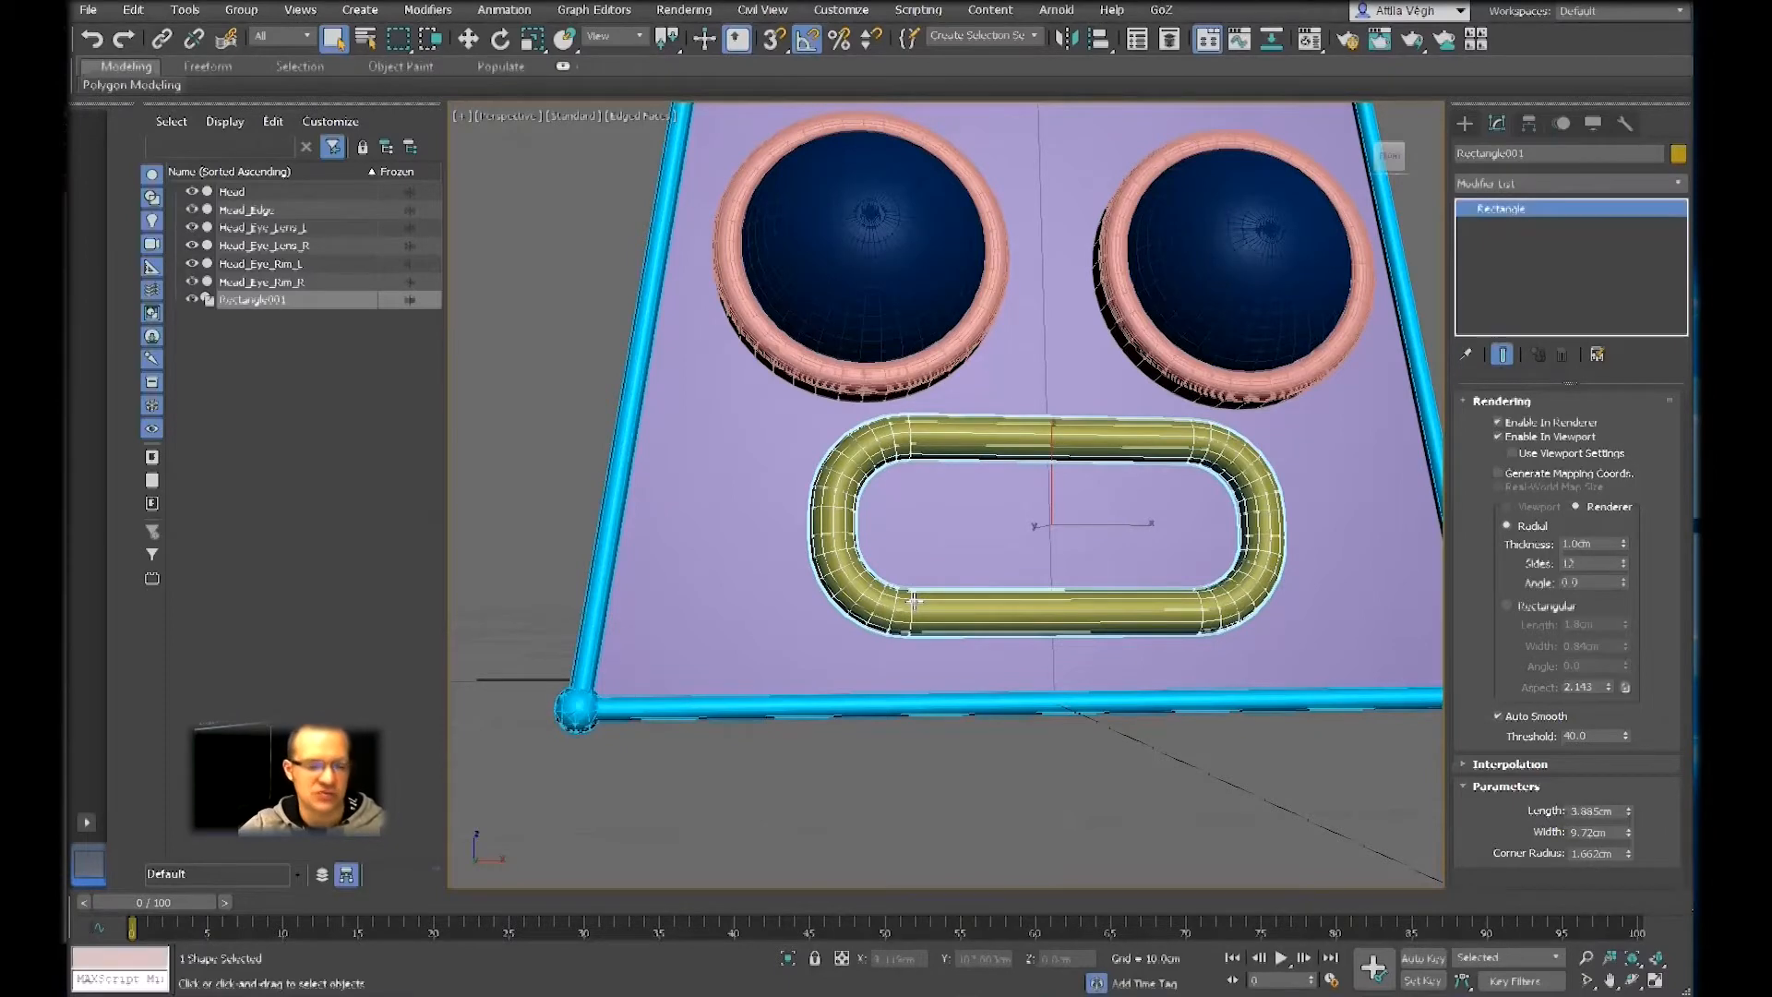
key(w)
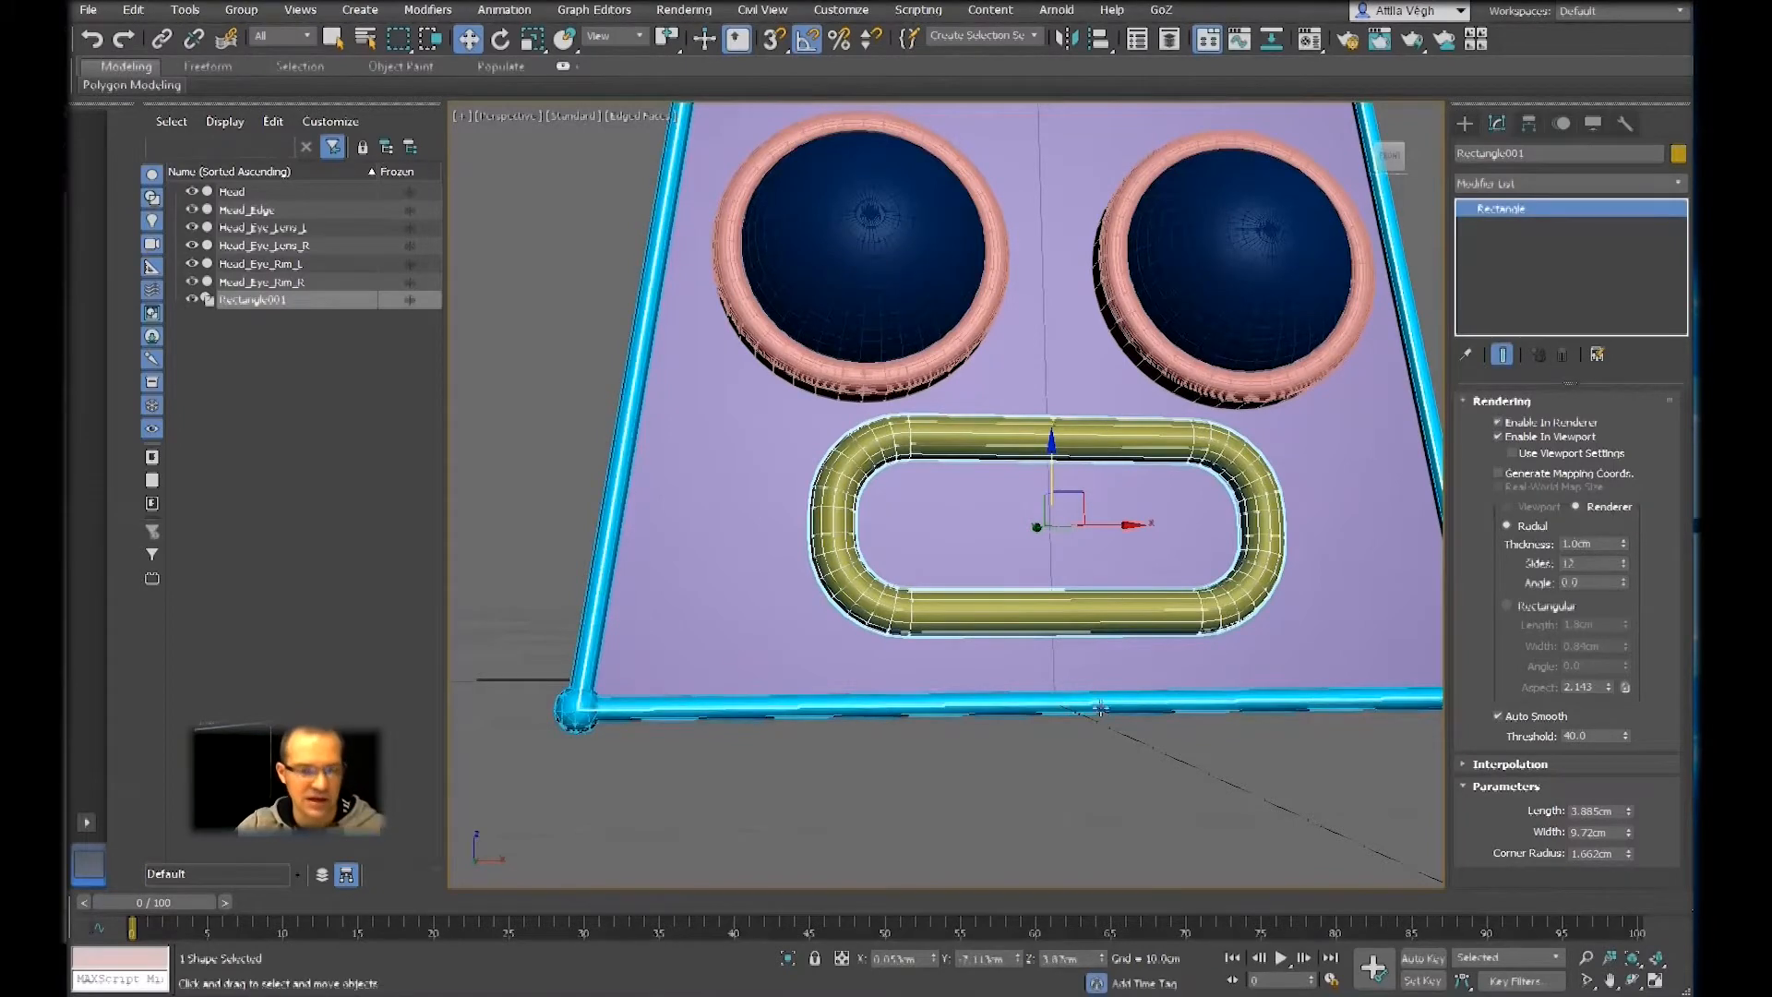
right_click(934, 958)
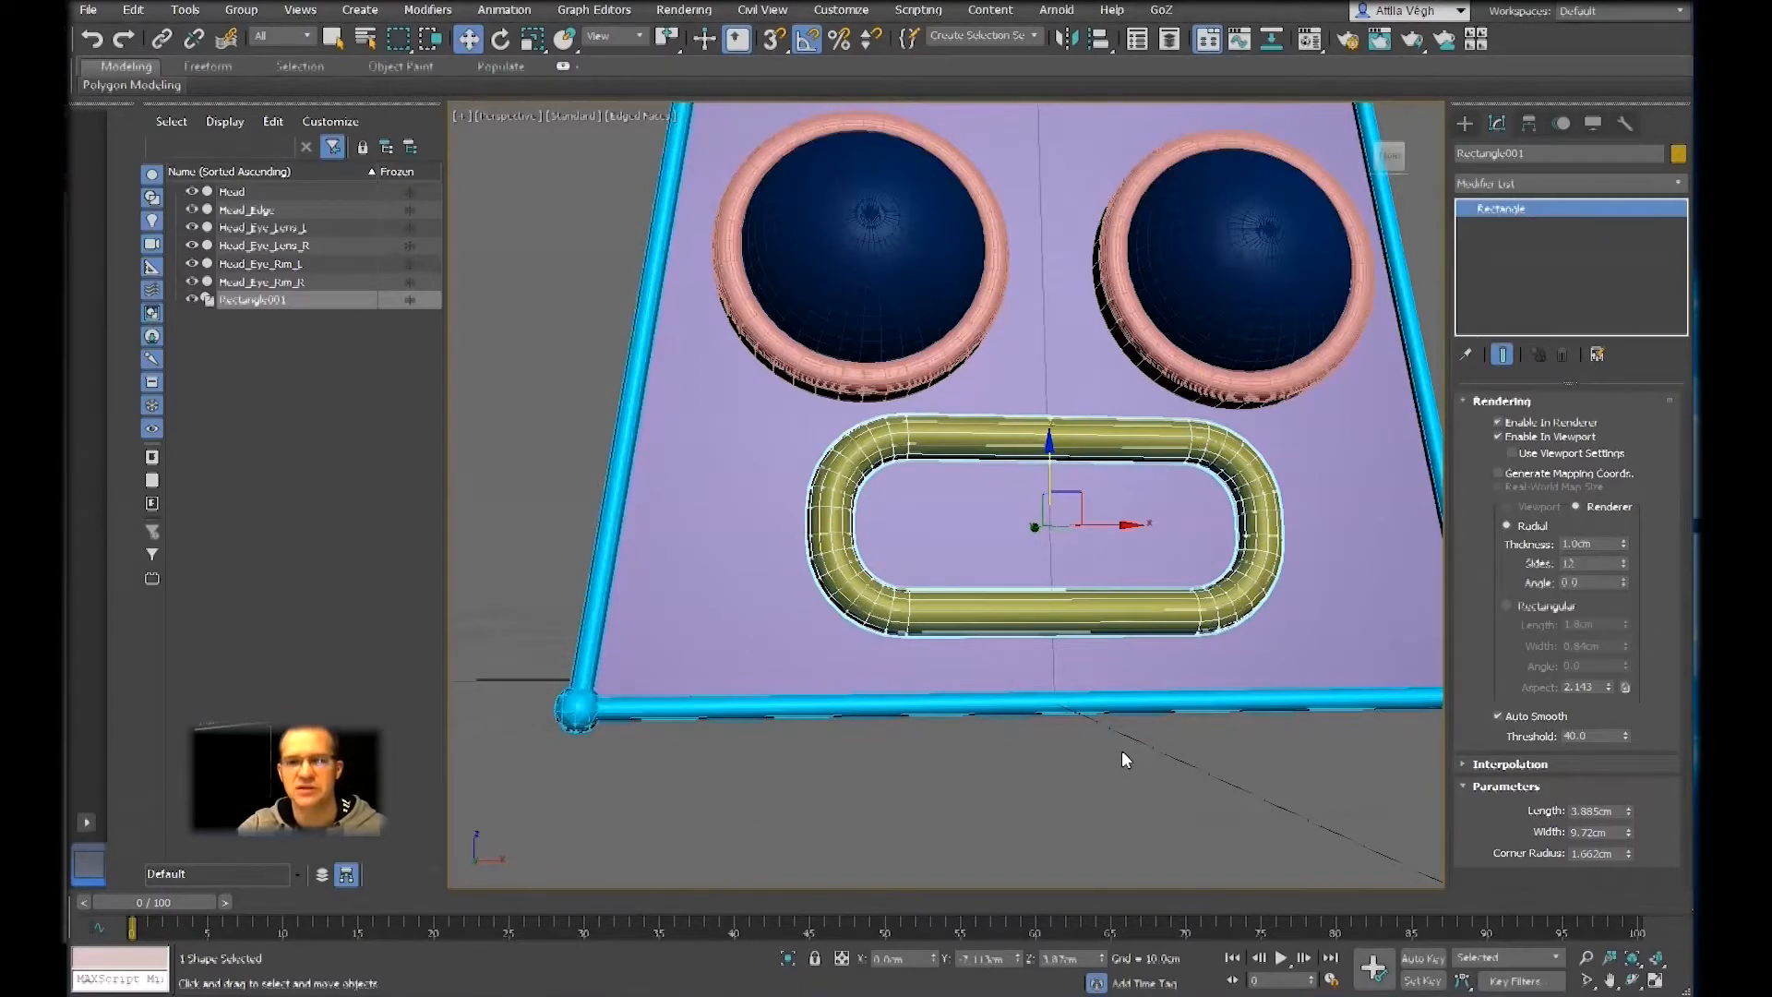
Draw a chamfer box about 1.22 cm long, 0.98 cm wide and 0.90 cm high with a 0.16 cm fillet in the mouth frame's upper-left corner
mouse_move(1006, 520)
middle_down()
mouse_move(988, 542)
mouse_move(1031, 517)
middle_up()
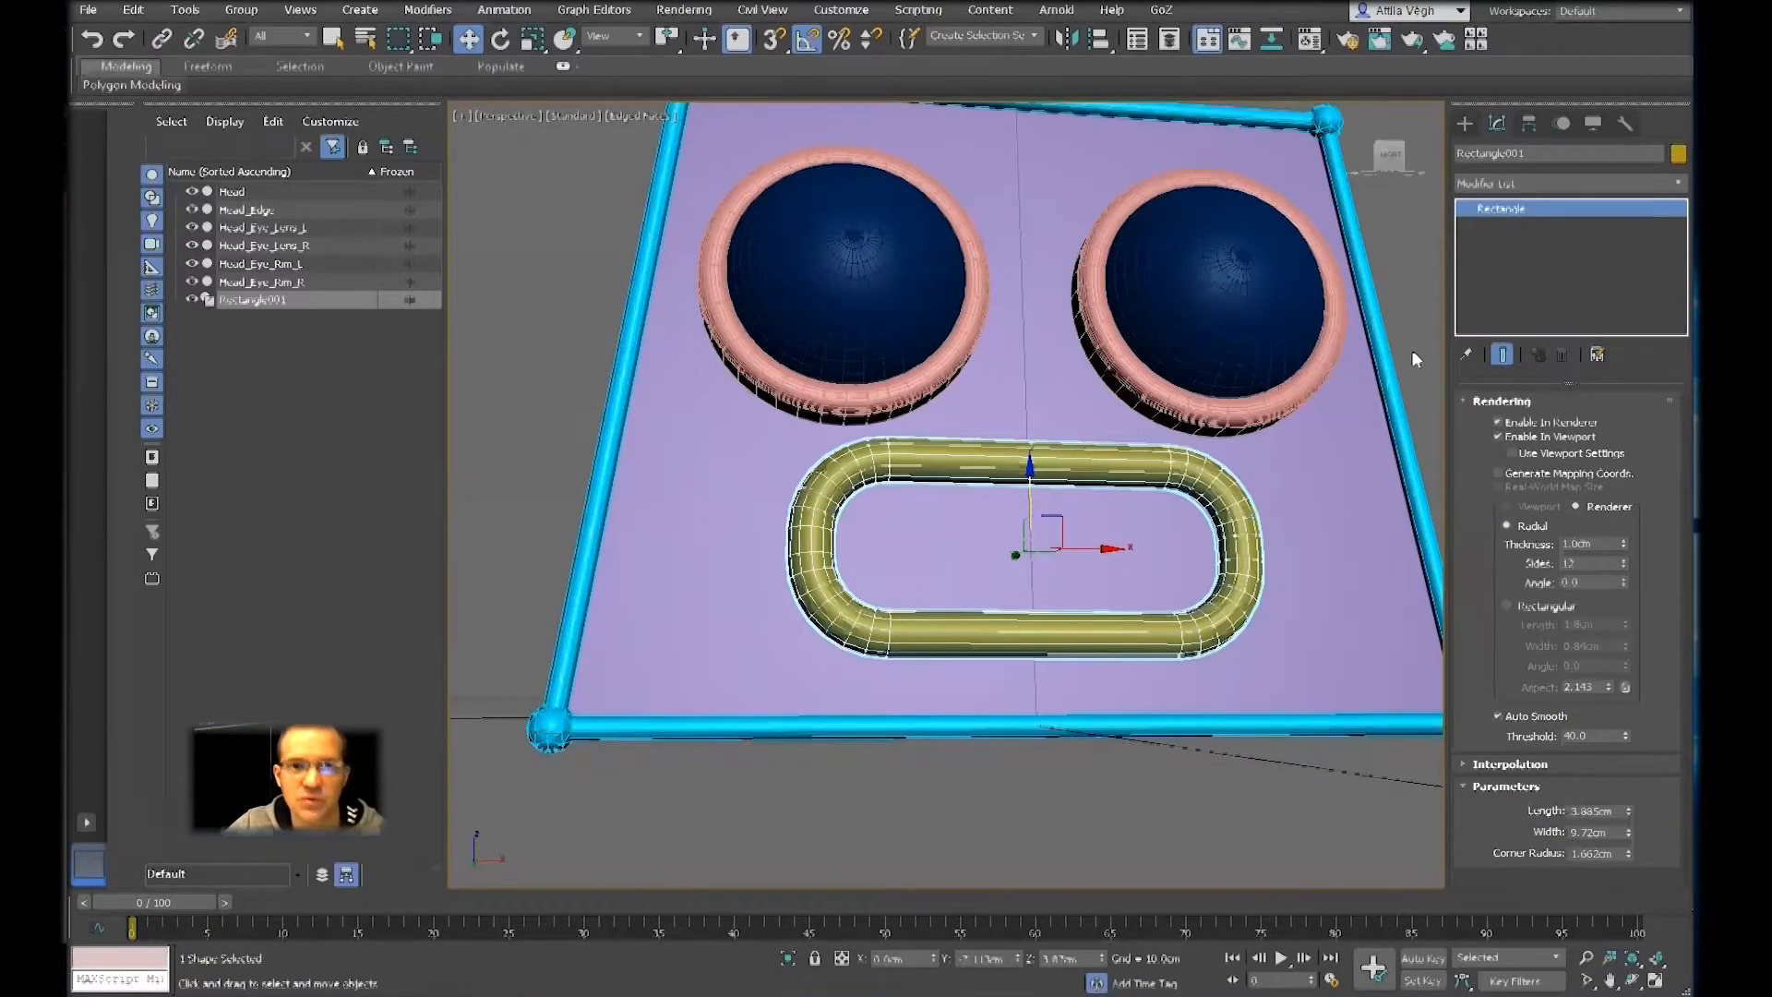
click(1465, 124)
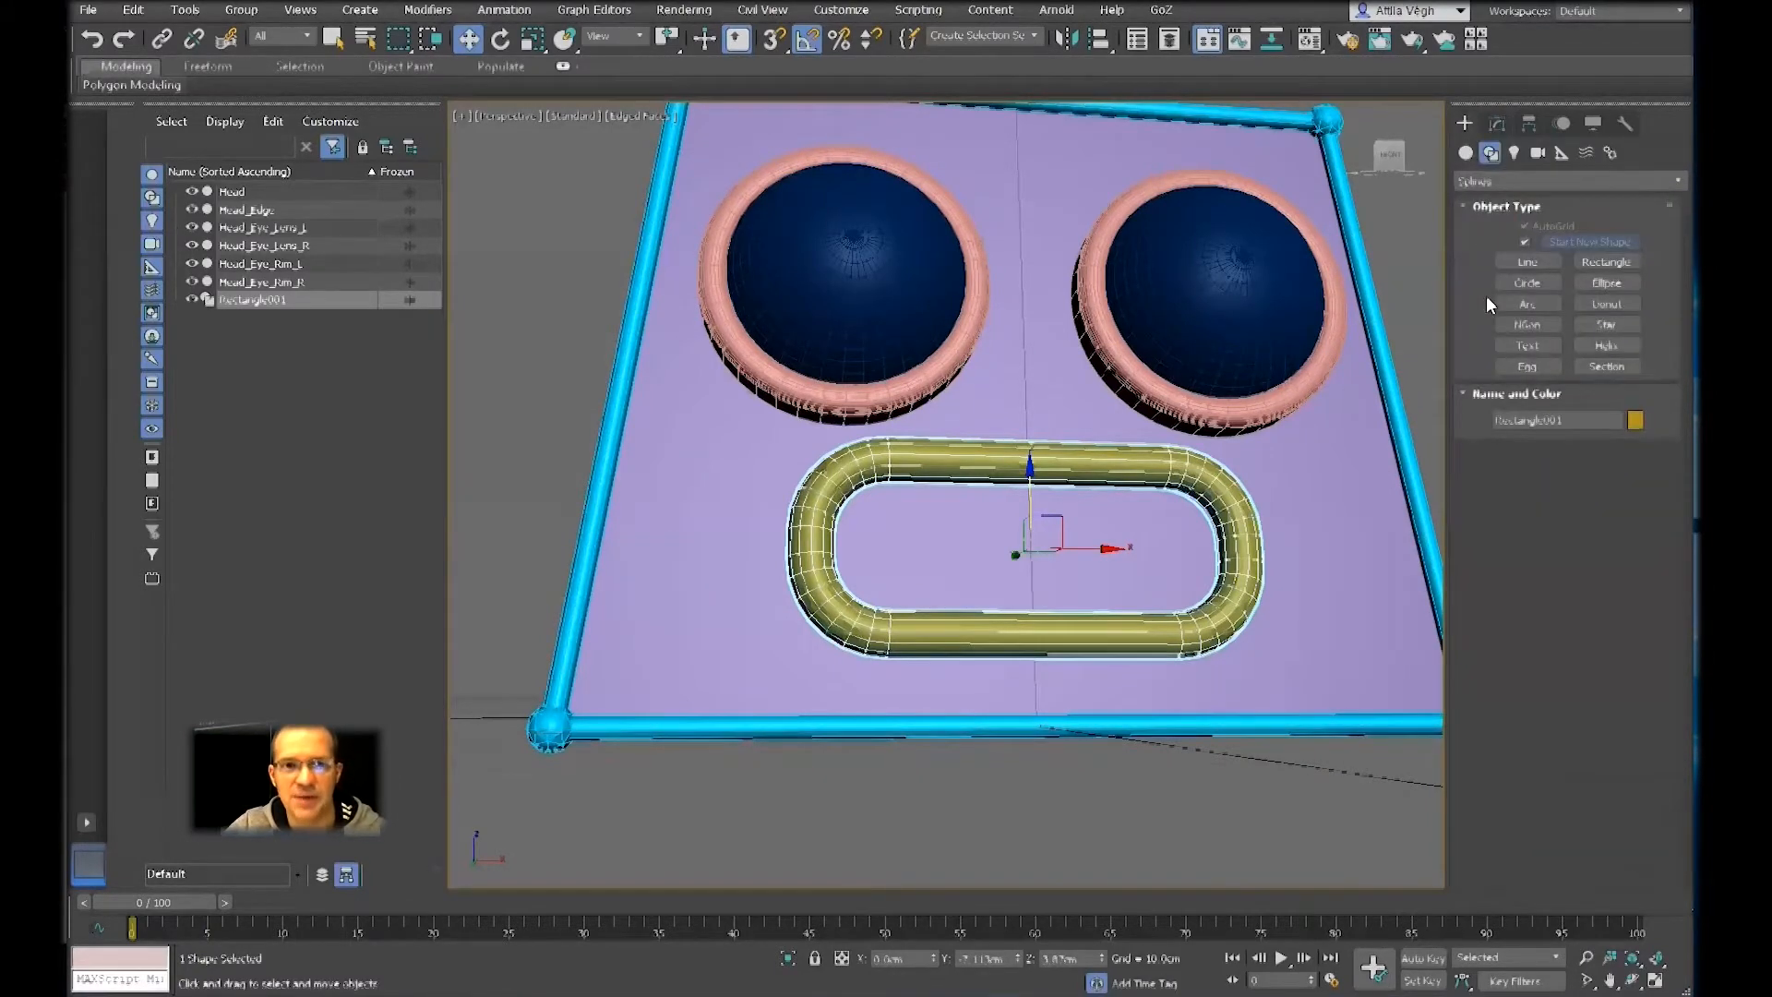
click(1464, 153)
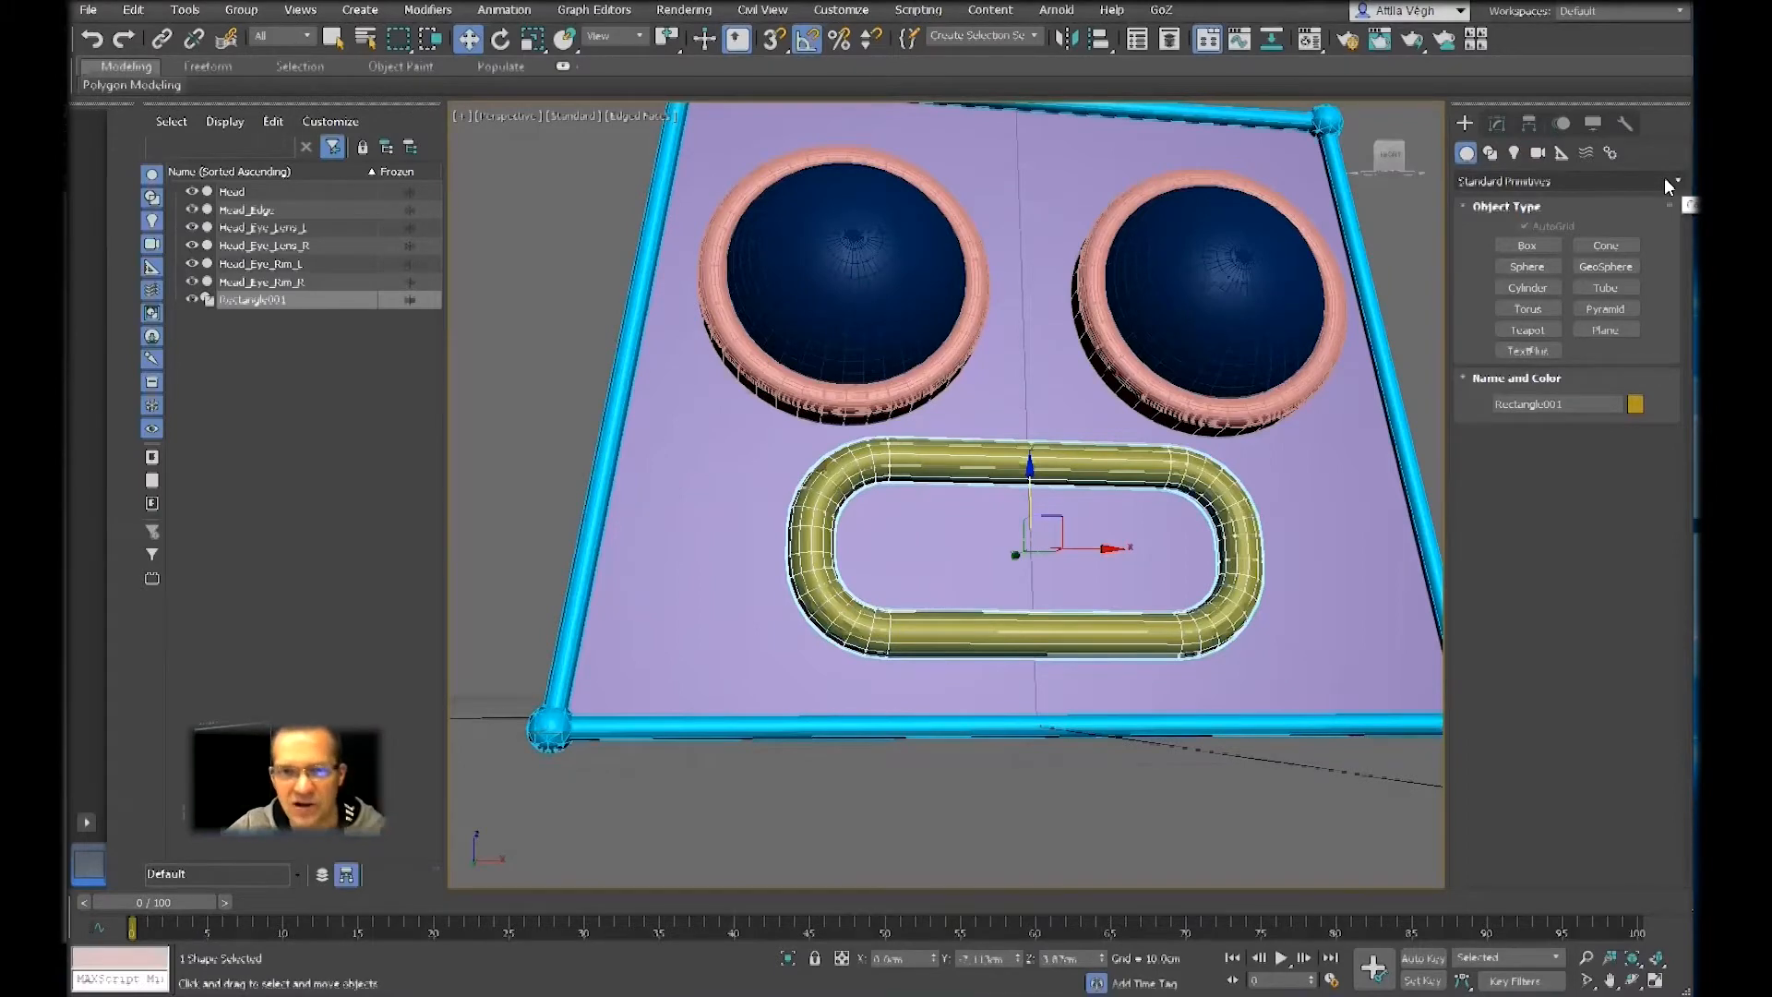
click(1541, 181)
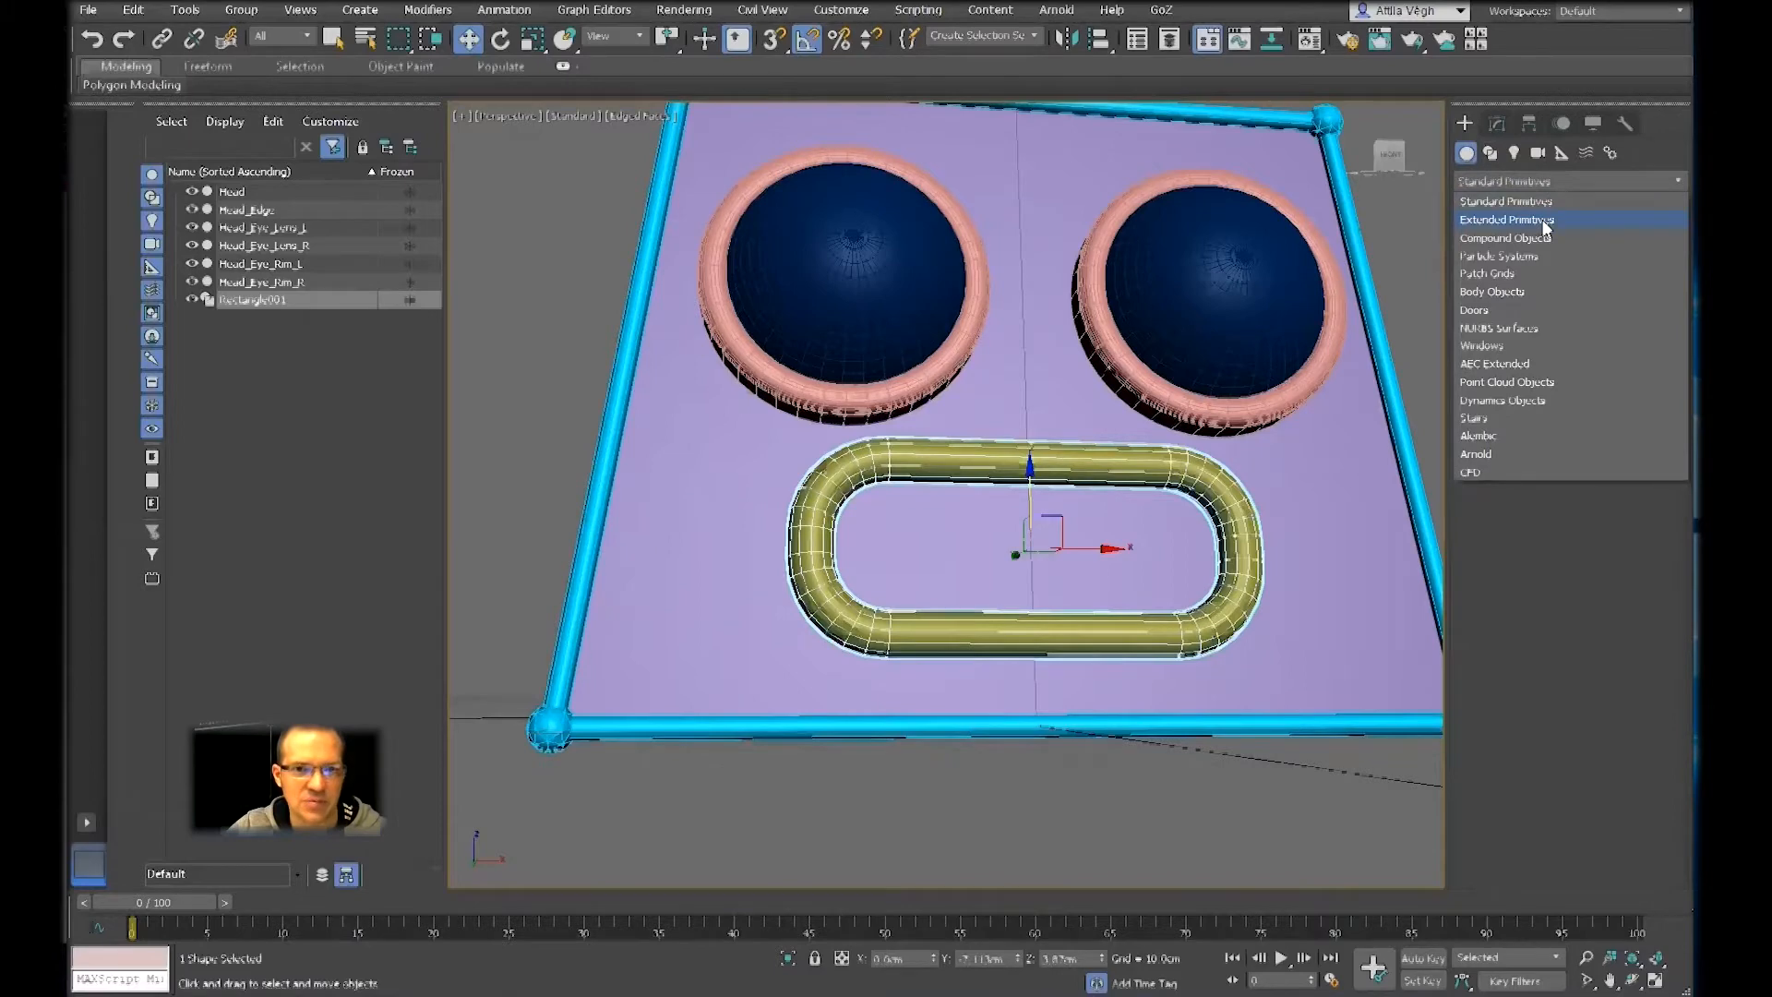
click(1542, 220)
middle_drag(1182, 371, 1164, 408)
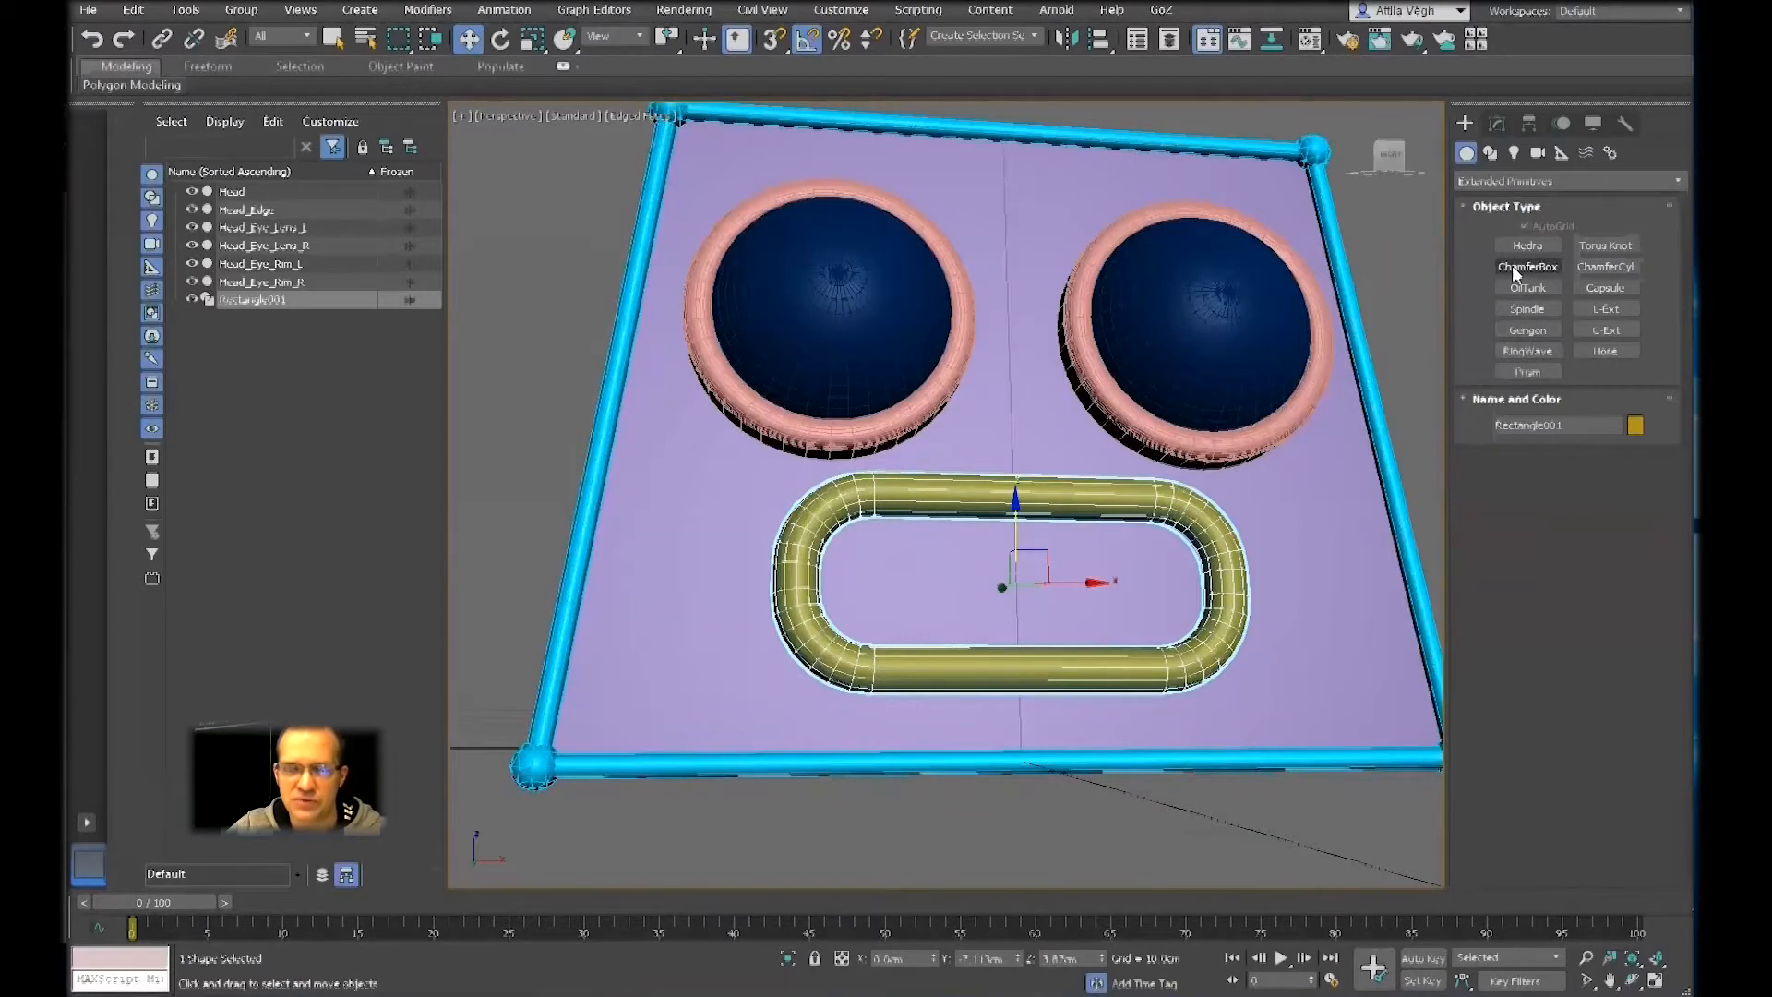
click(1527, 266)
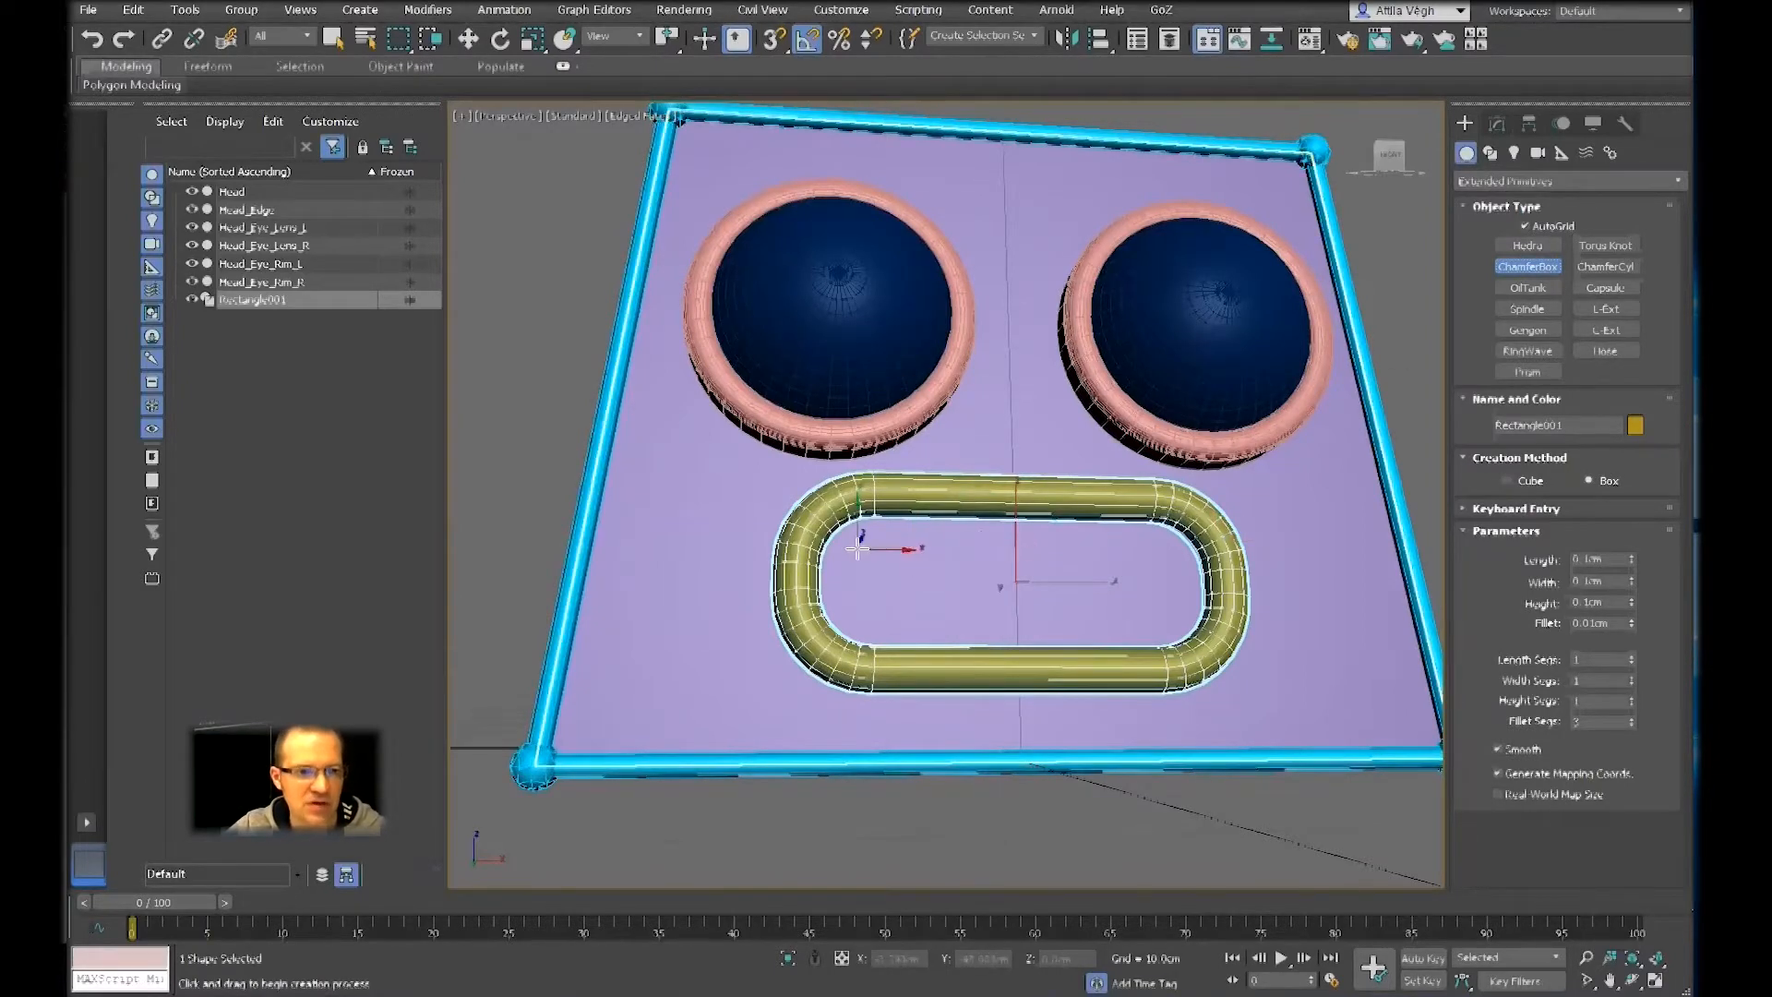
middle_drag(855, 543, 783, 533)
scroll(783, 534, up, 3)
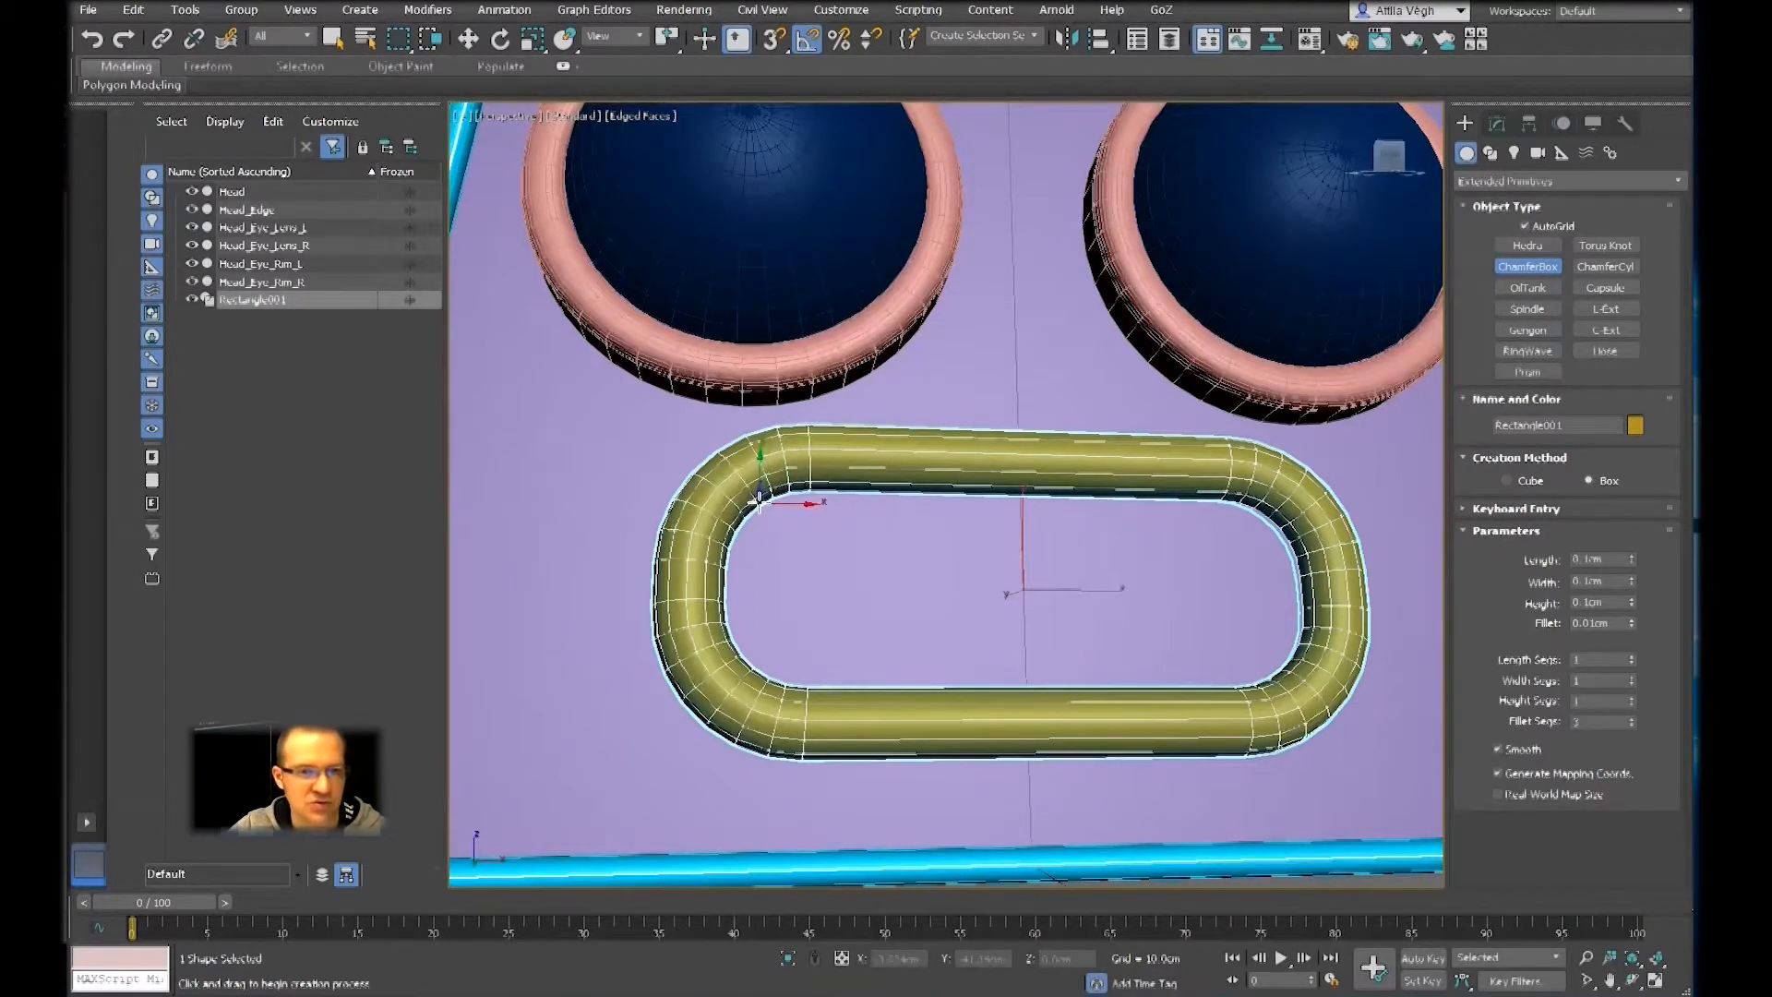
drag(746, 489, 814, 569)
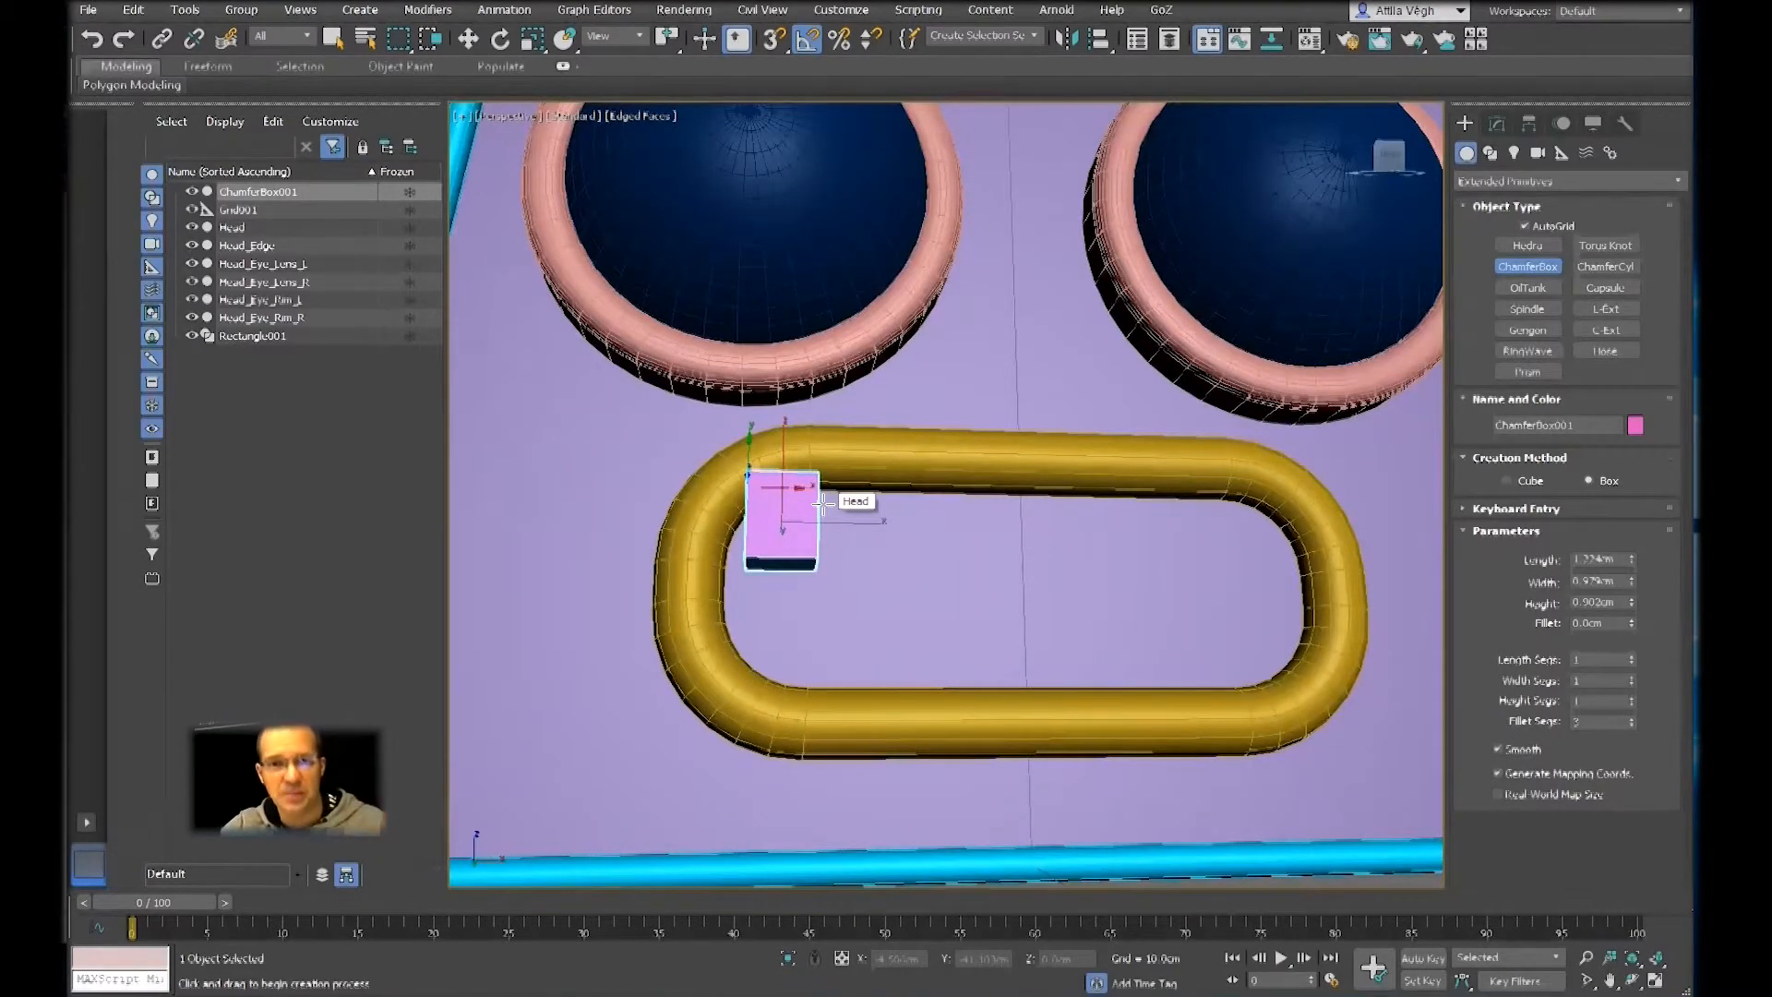
click(840, 499)
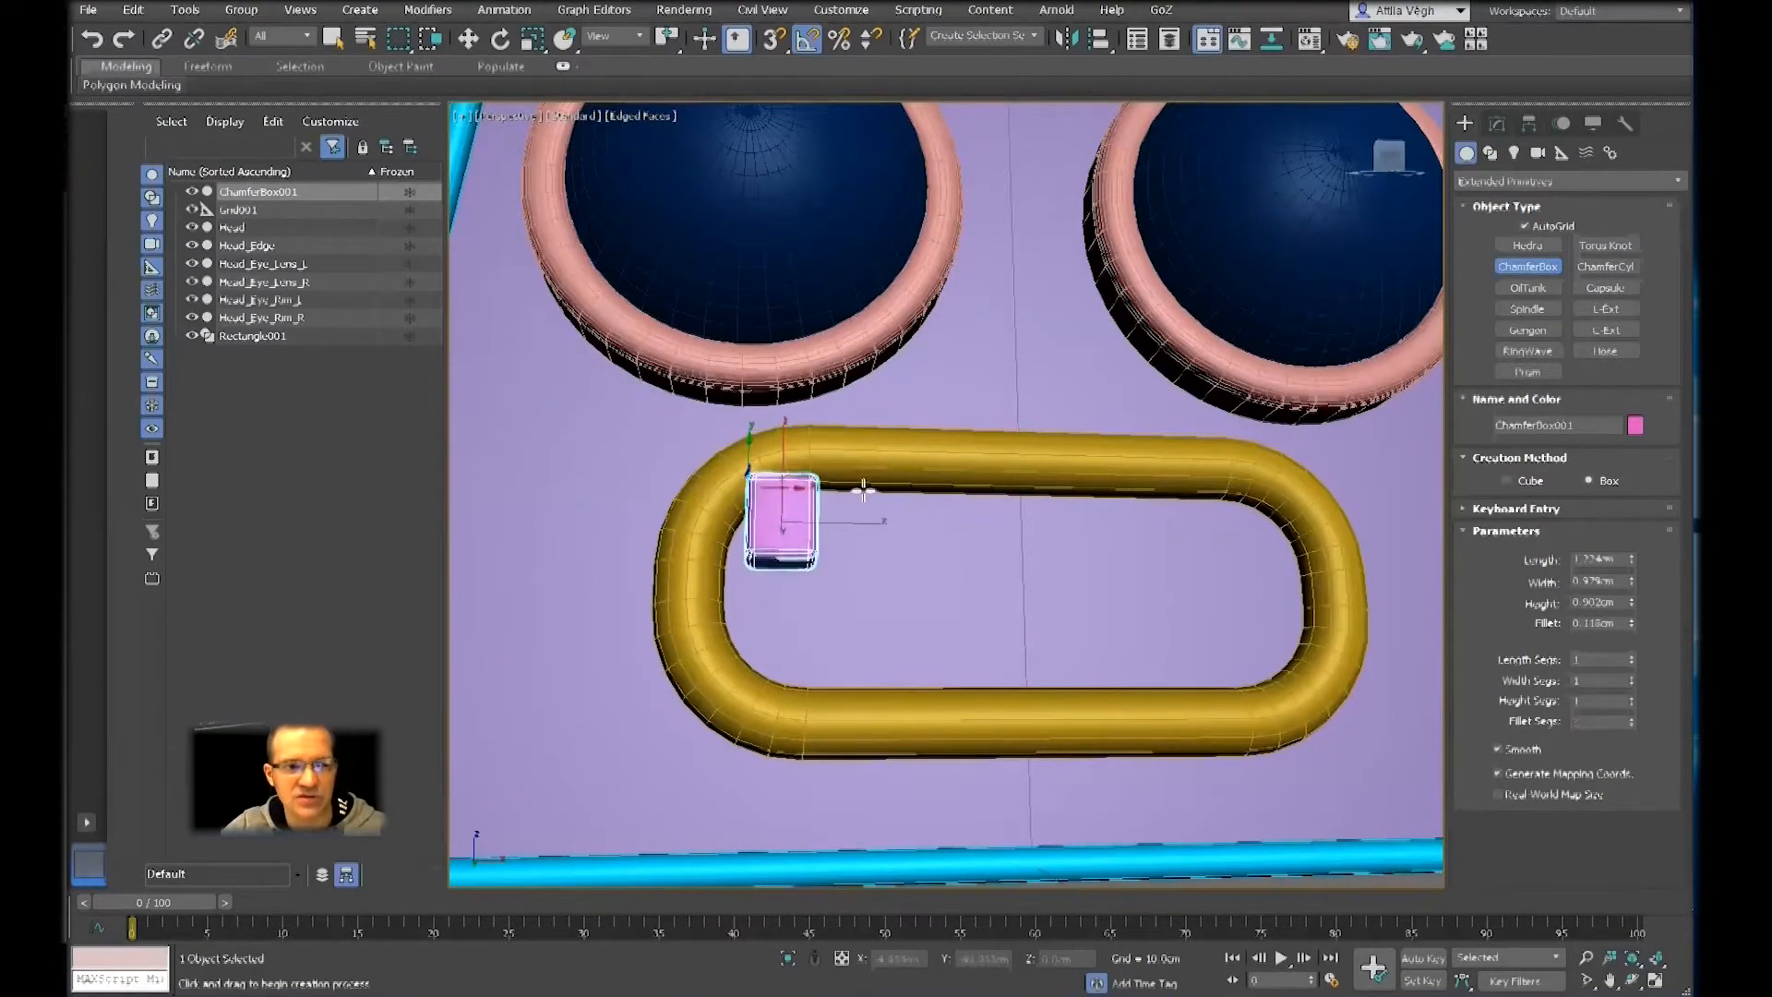
click(859, 487)
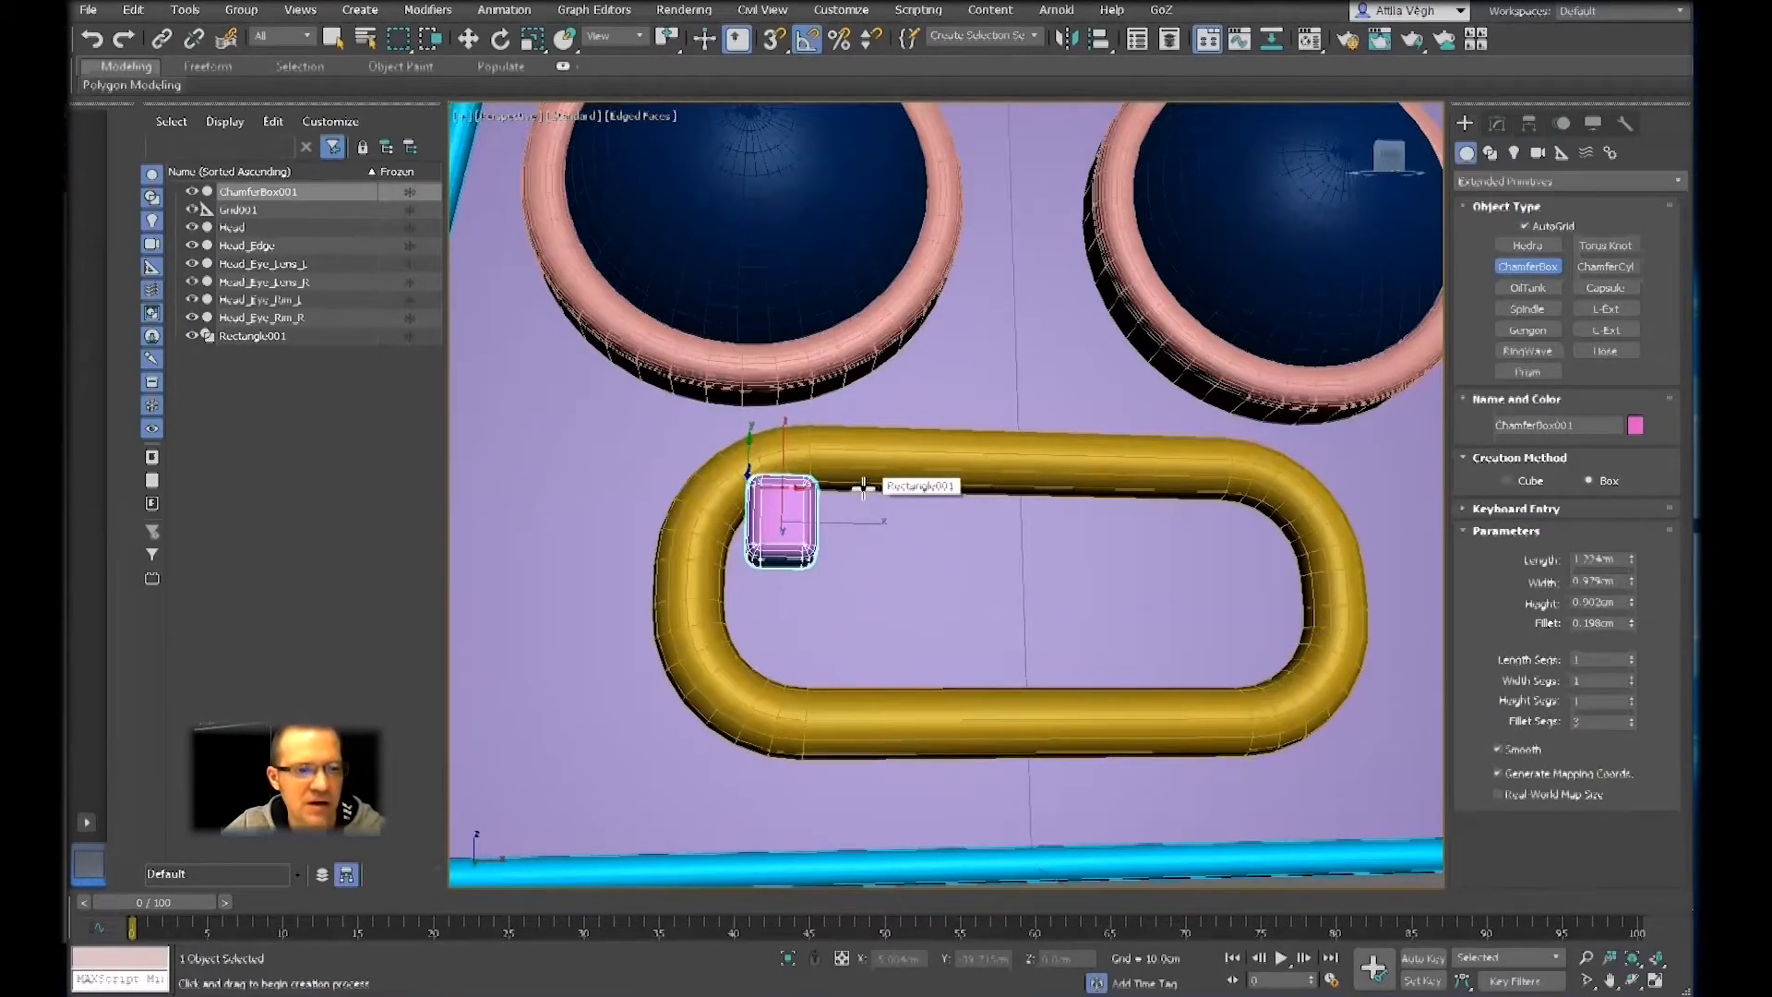
click(868, 492)
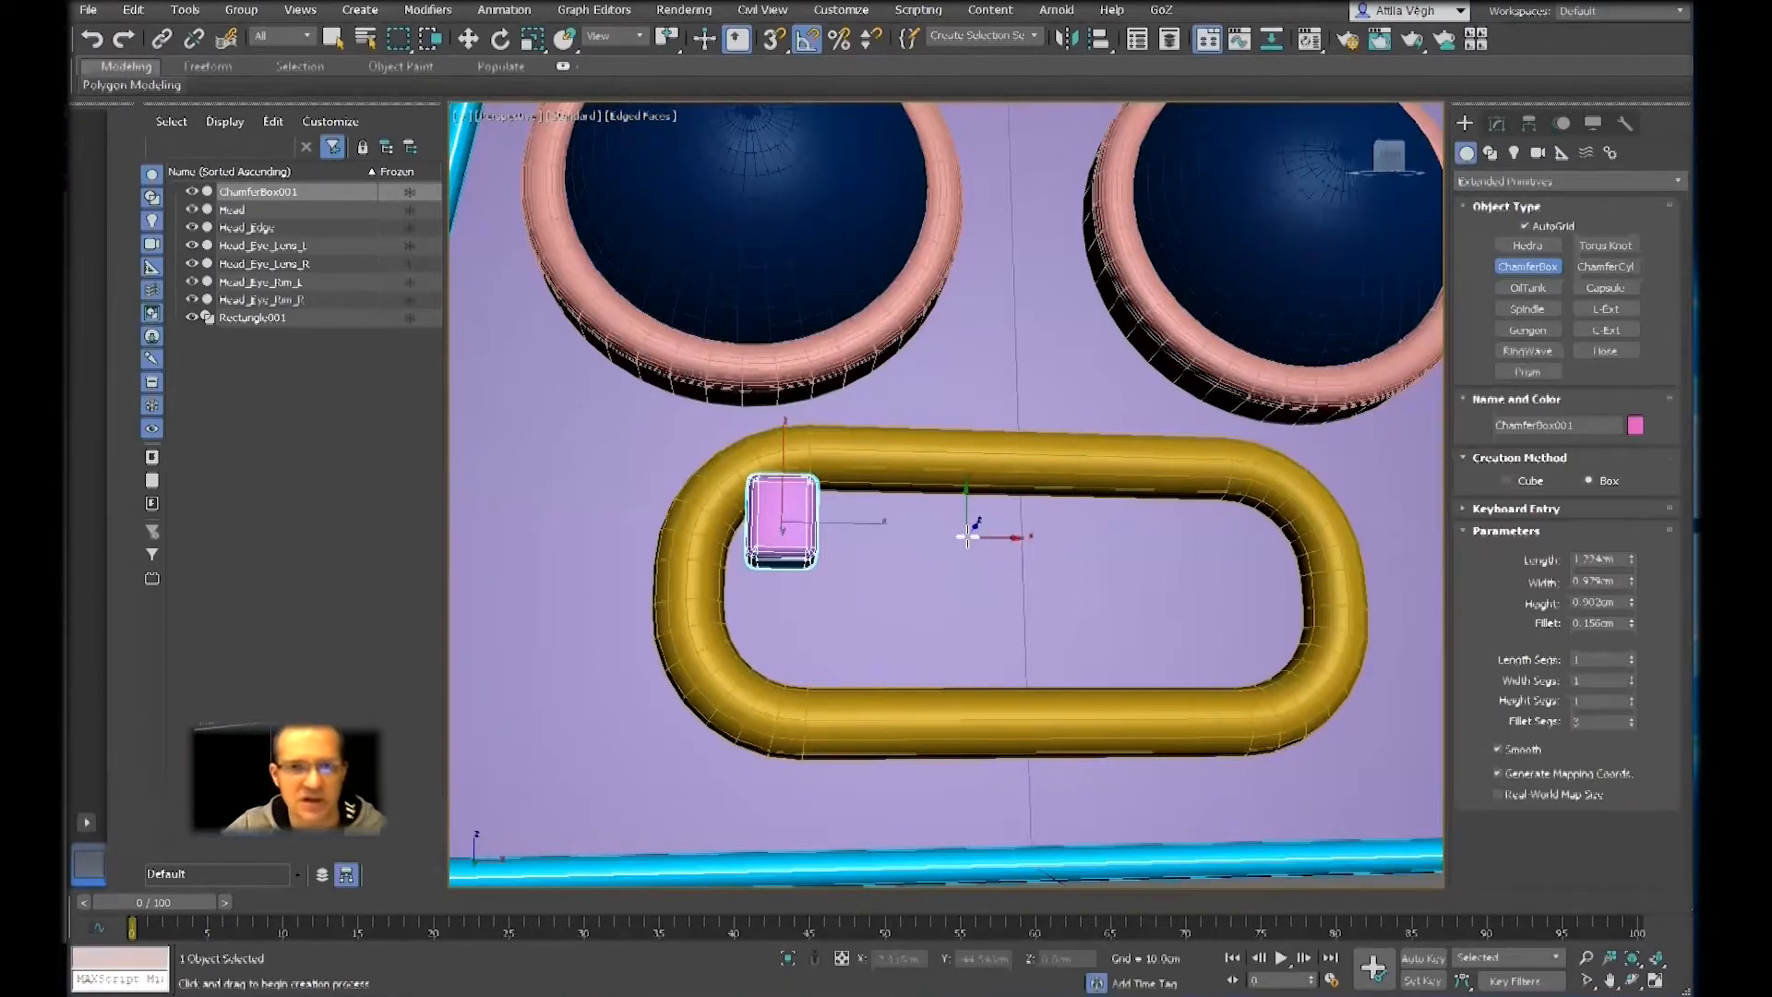
key(w)
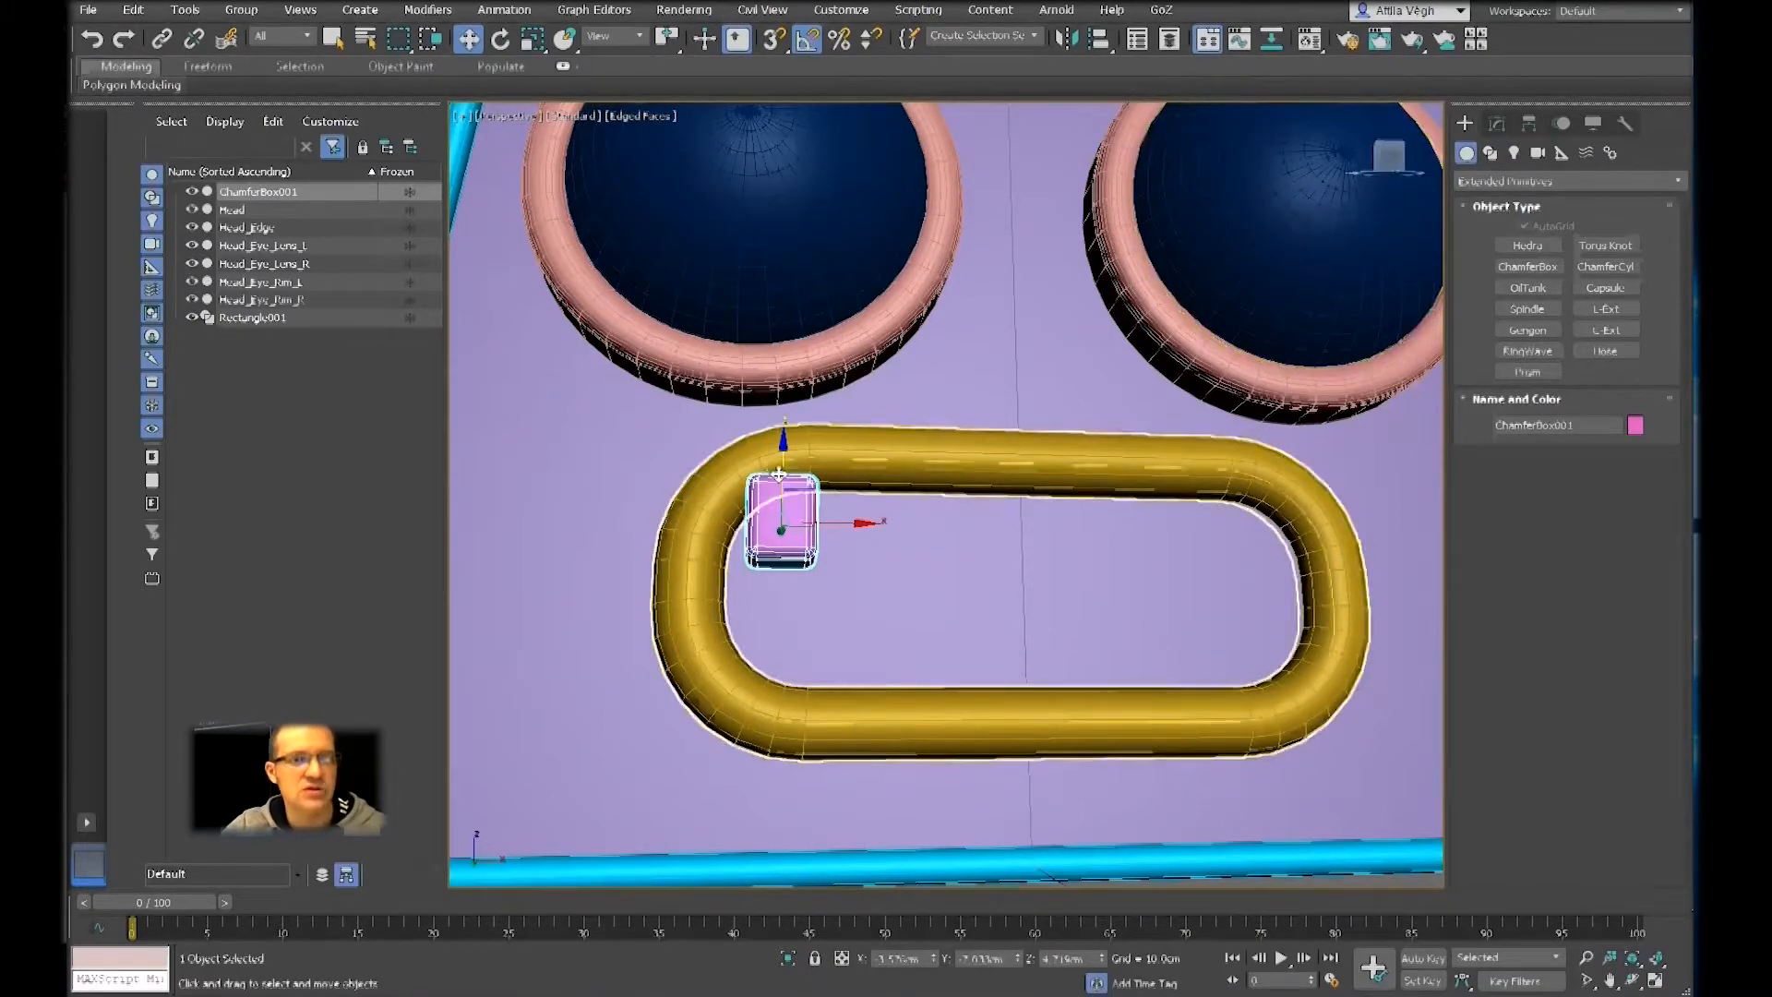
Try the chamfer box with a fillet of 0 cm, and set its fillet to about 0.14 cm
click(1499, 127)
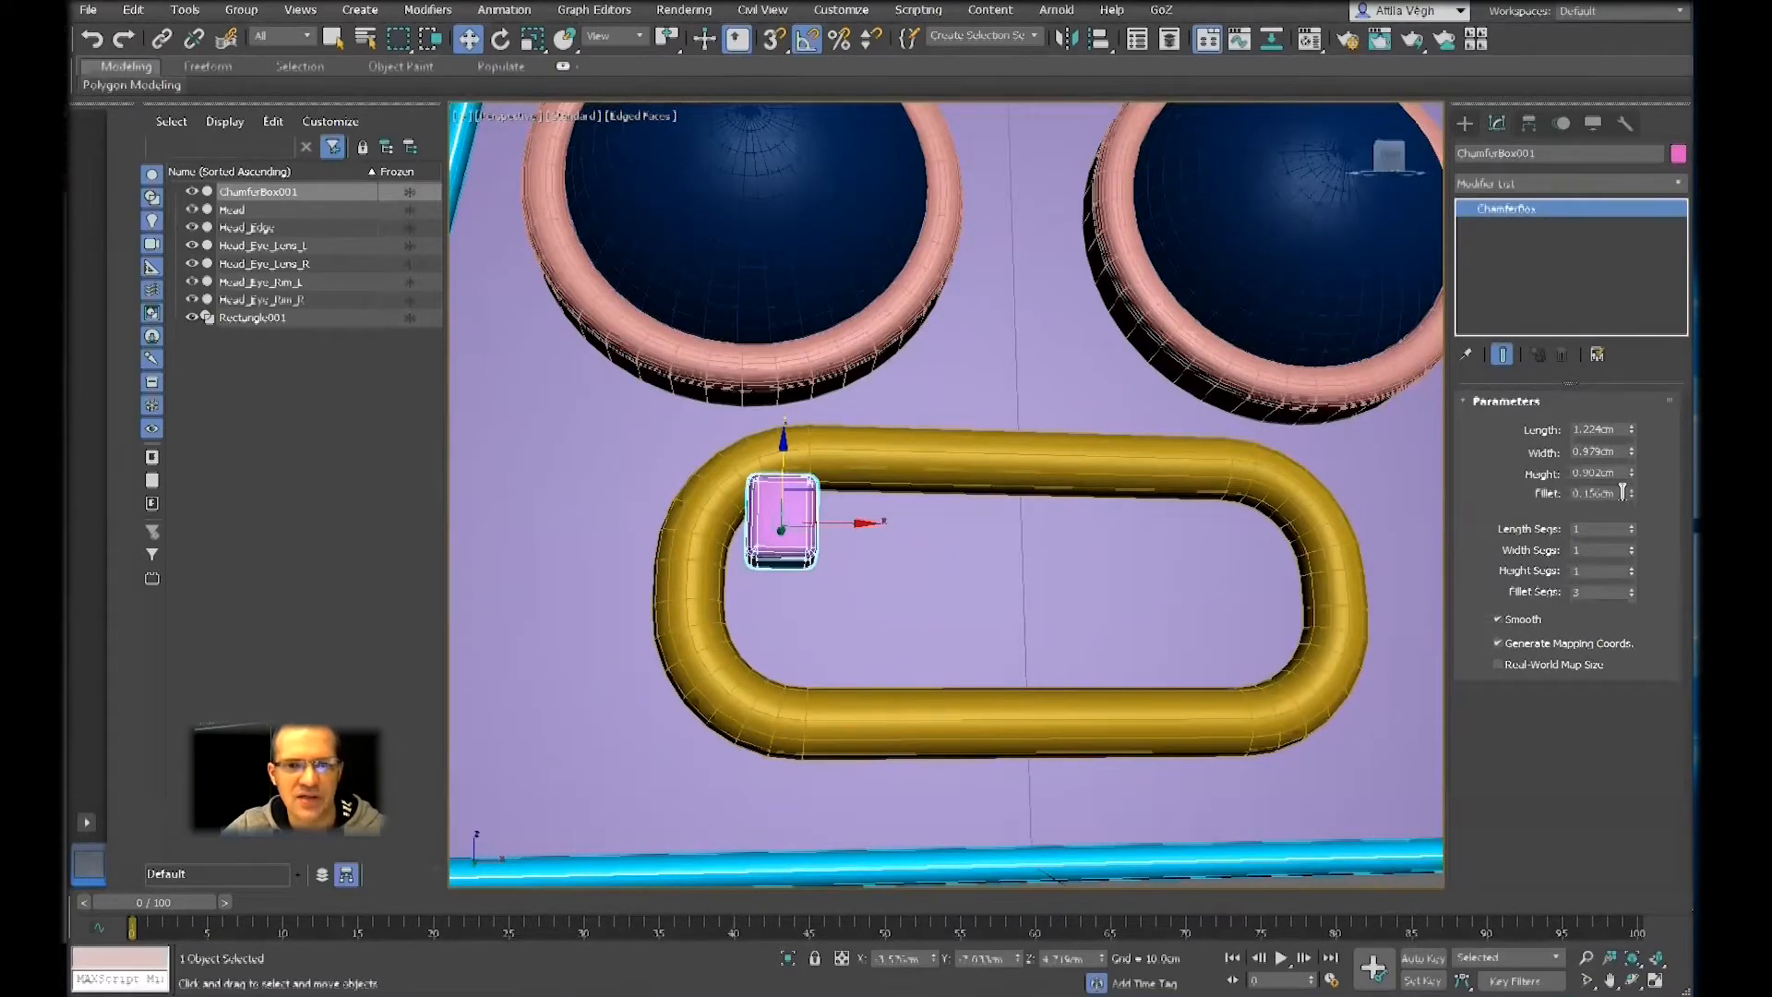
alt+middle_drag(956, 569, 971, 554)
scroll(874, 520, up, 3)
alt+middle_drag(874, 519, 933, 516)
drag(1631, 494, 1647, 580)
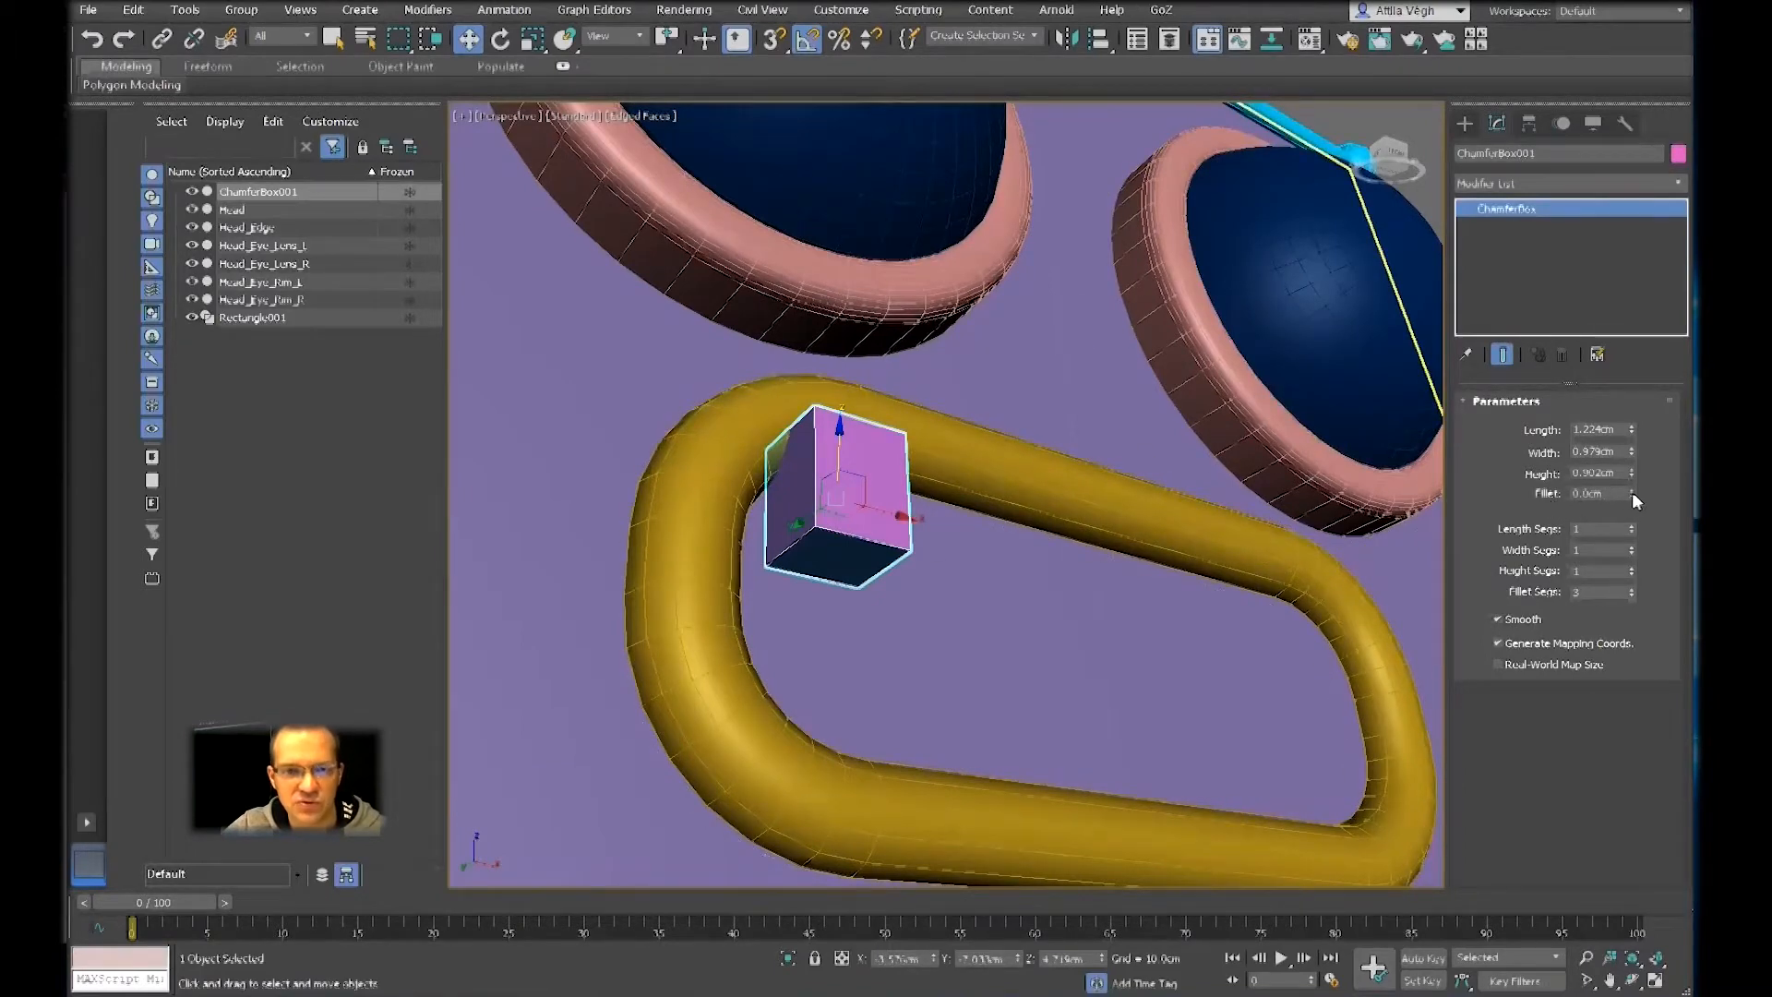
drag(1628, 485, 1629, 484)
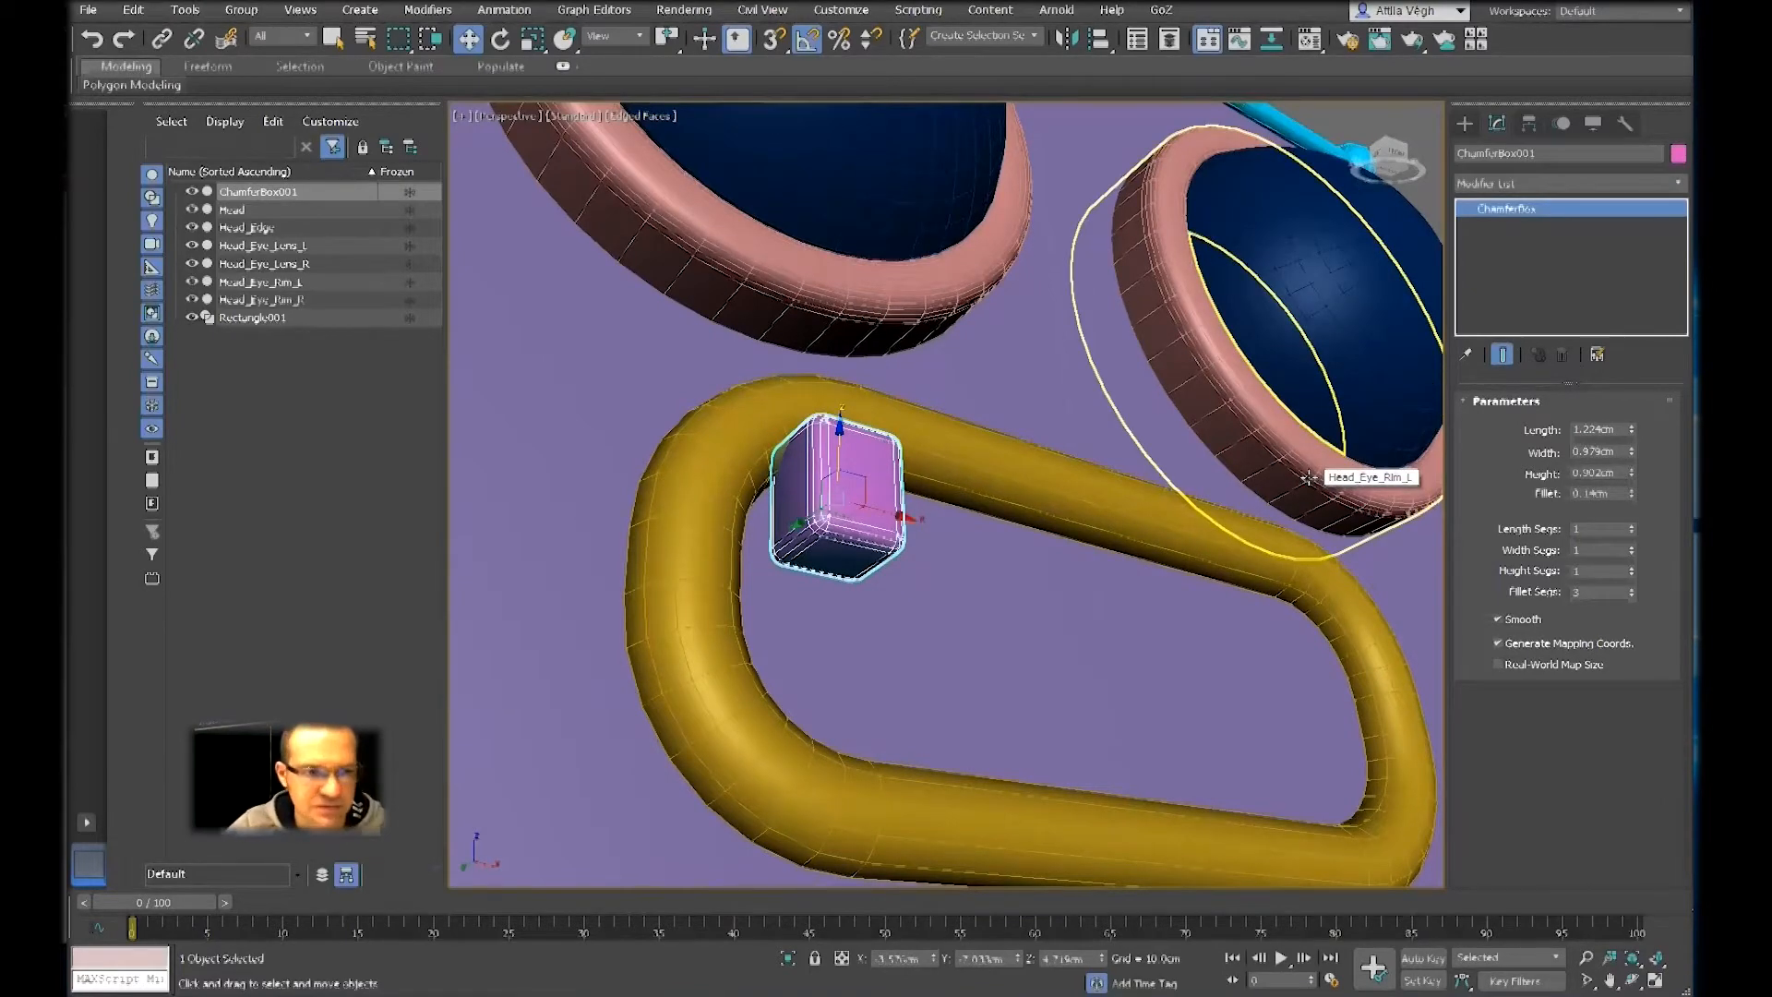
Reduce the chamfer box's height to about 0.47 cm so it protrudes less from the face
alt+middle_drag(780, 557, 837, 580)
scroll(665, 415, up, 3)
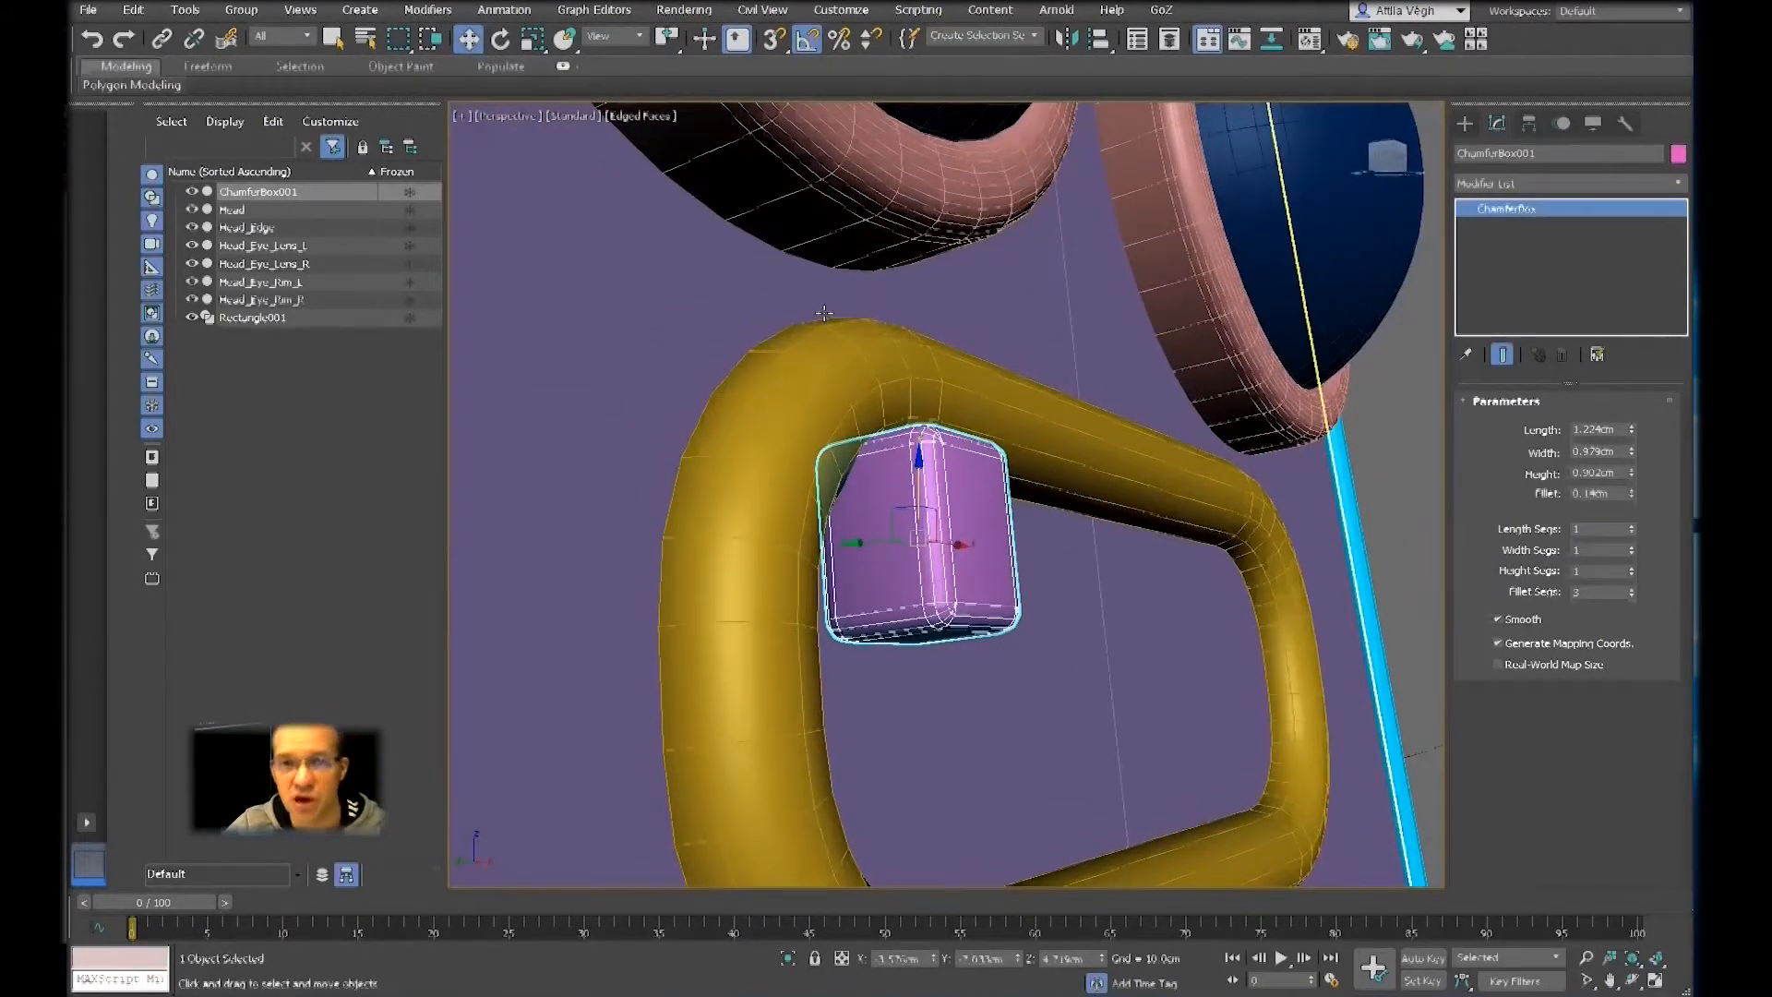
alt+middle_drag(995, 580, 980, 458)
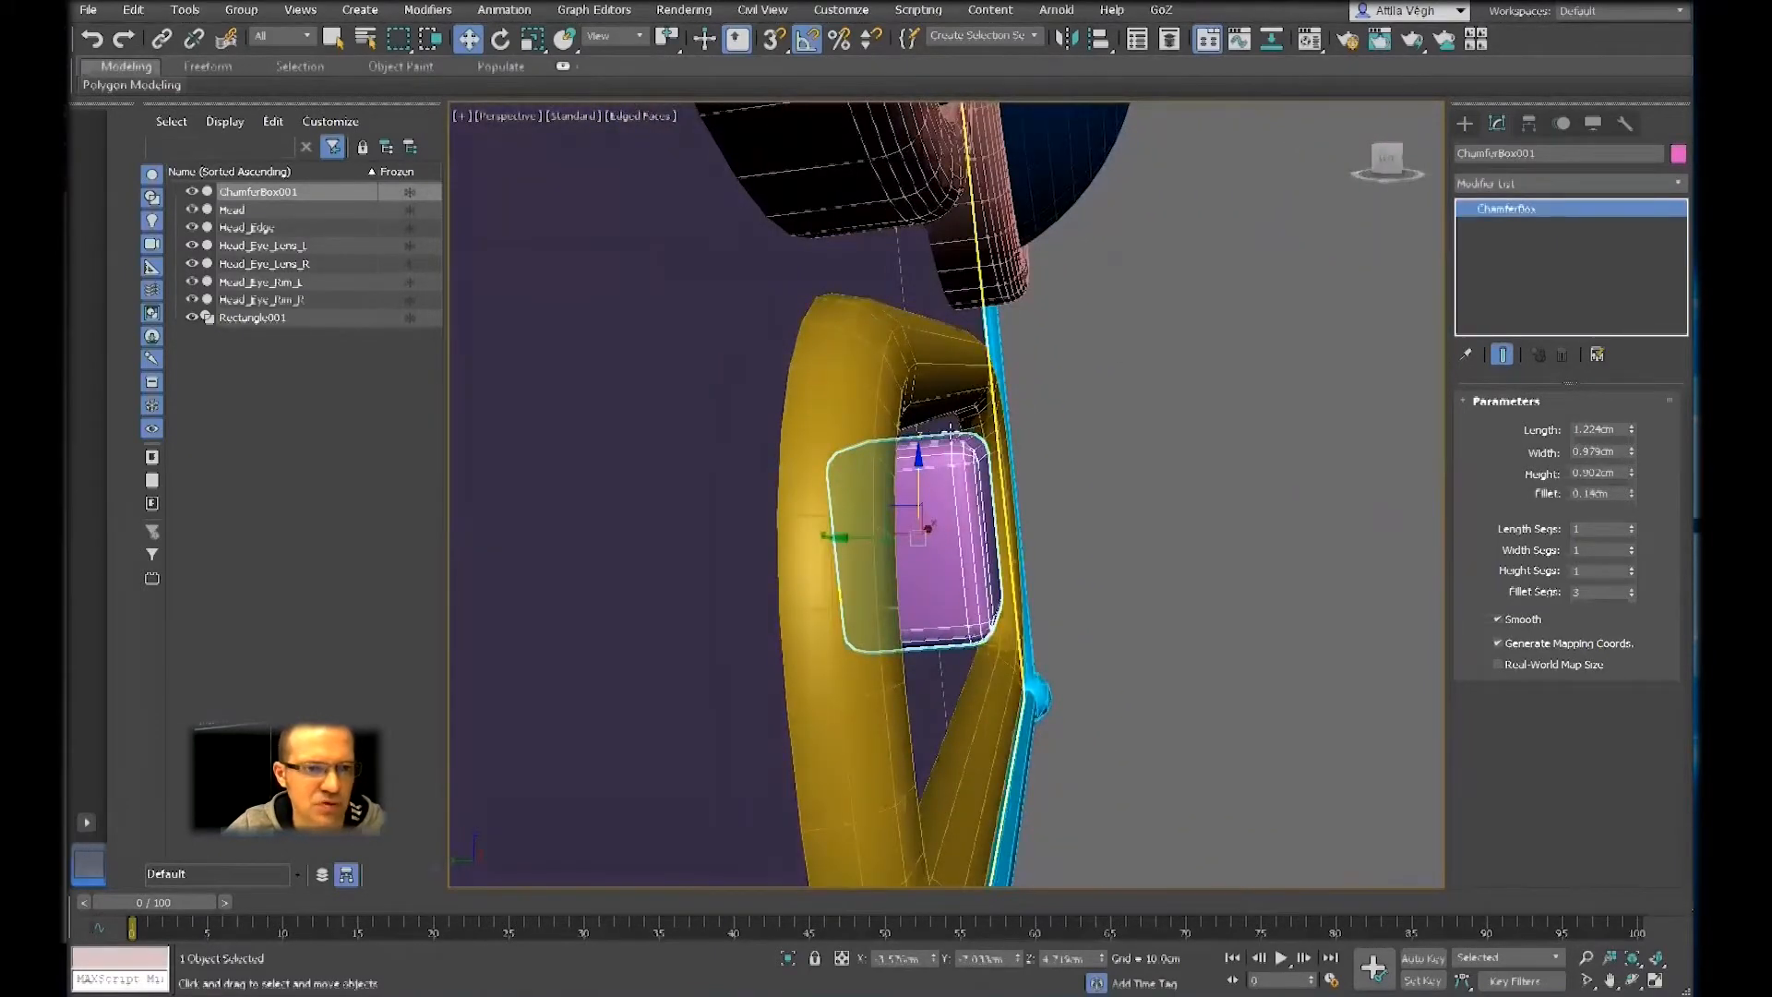
alt+middle_drag(1144, 514, 1375, 489)
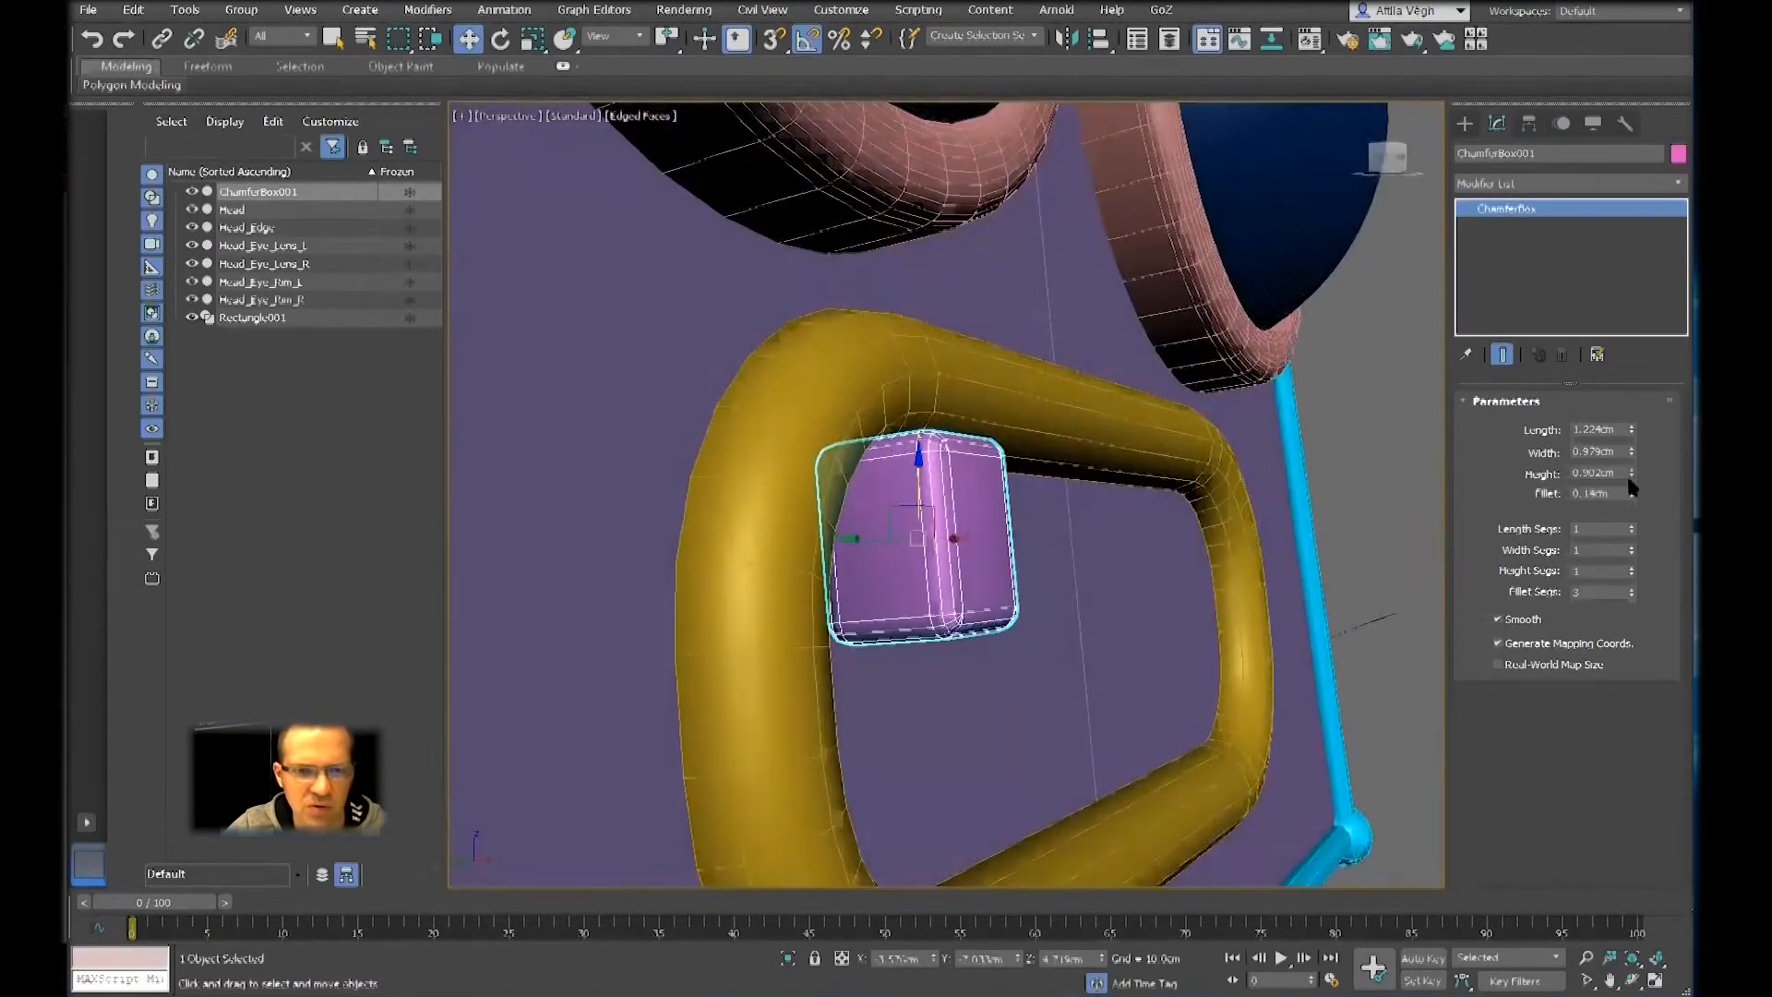
drag(1630, 474, 1632, 519)
Move the chamfer box up and back toward the head in the mouth frame's corner, to about Y -6.84 cm and Z 5.00 cm
alt+middle_drag(1104, 529, 846, 557)
drag(888, 492, 886, 450)
alt+middle_drag(882, 467, 819, 505)
drag(835, 494, 813, 490)
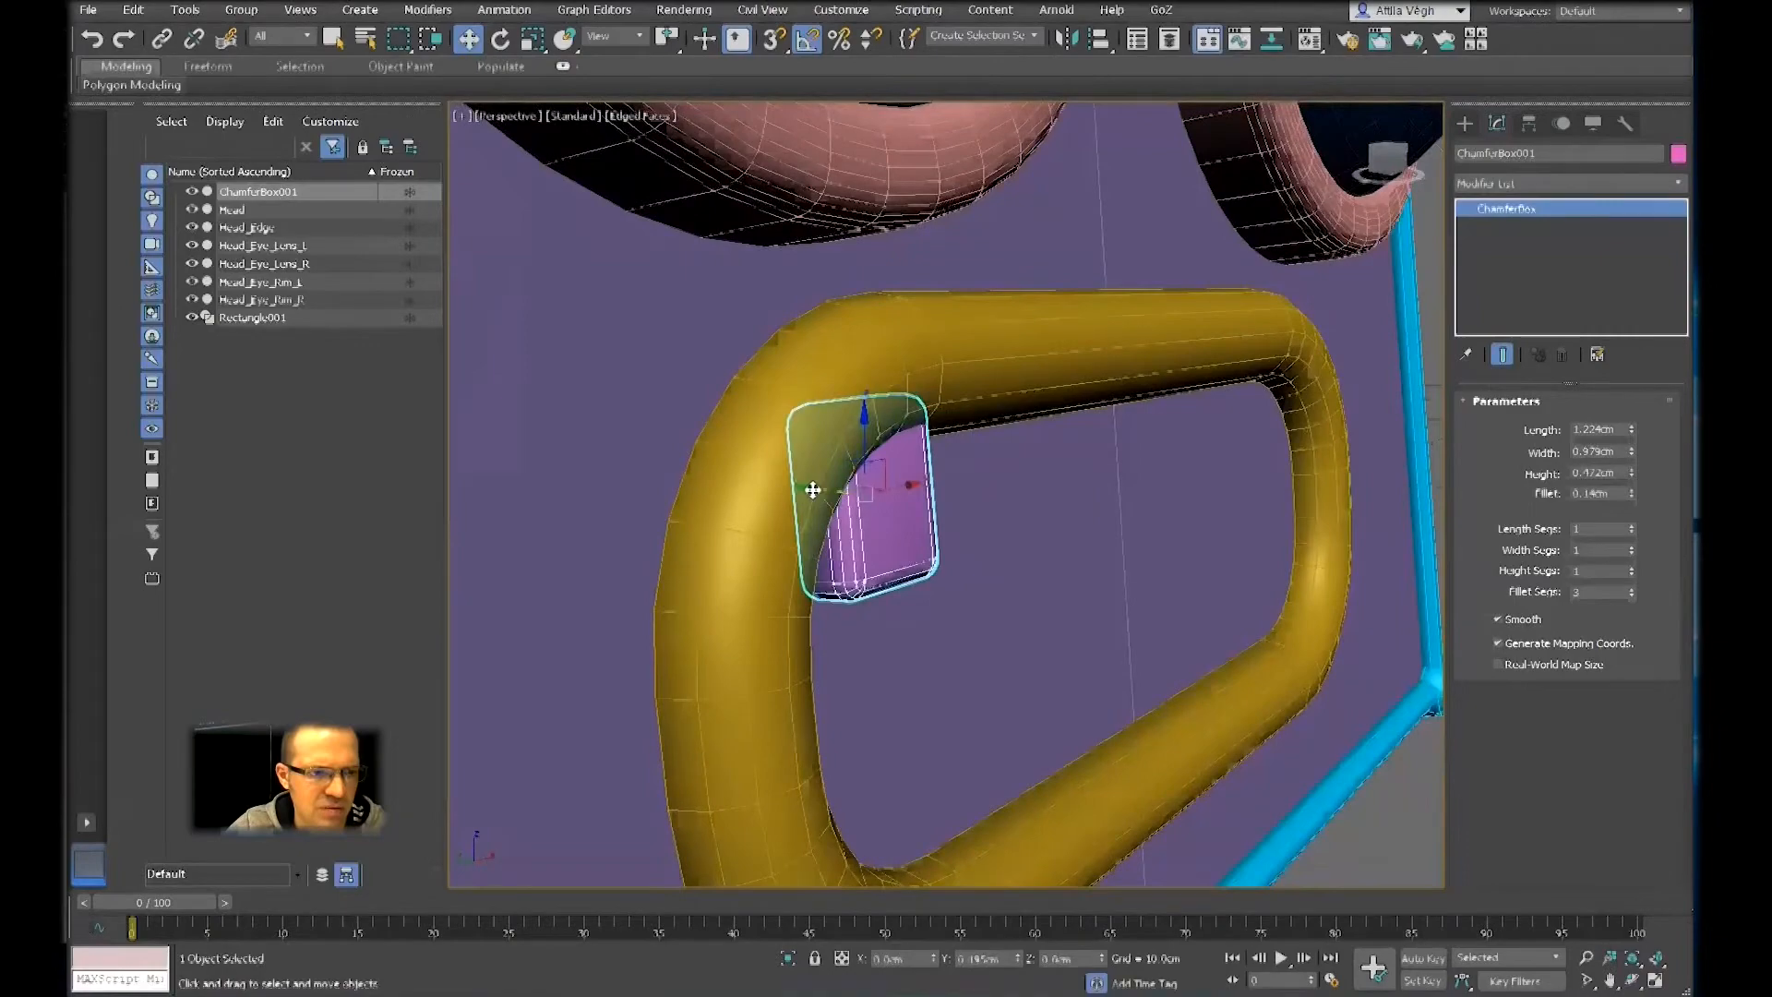
alt+middle_drag(919, 515, 826, 498)
scroll(828, 503, down, 6)
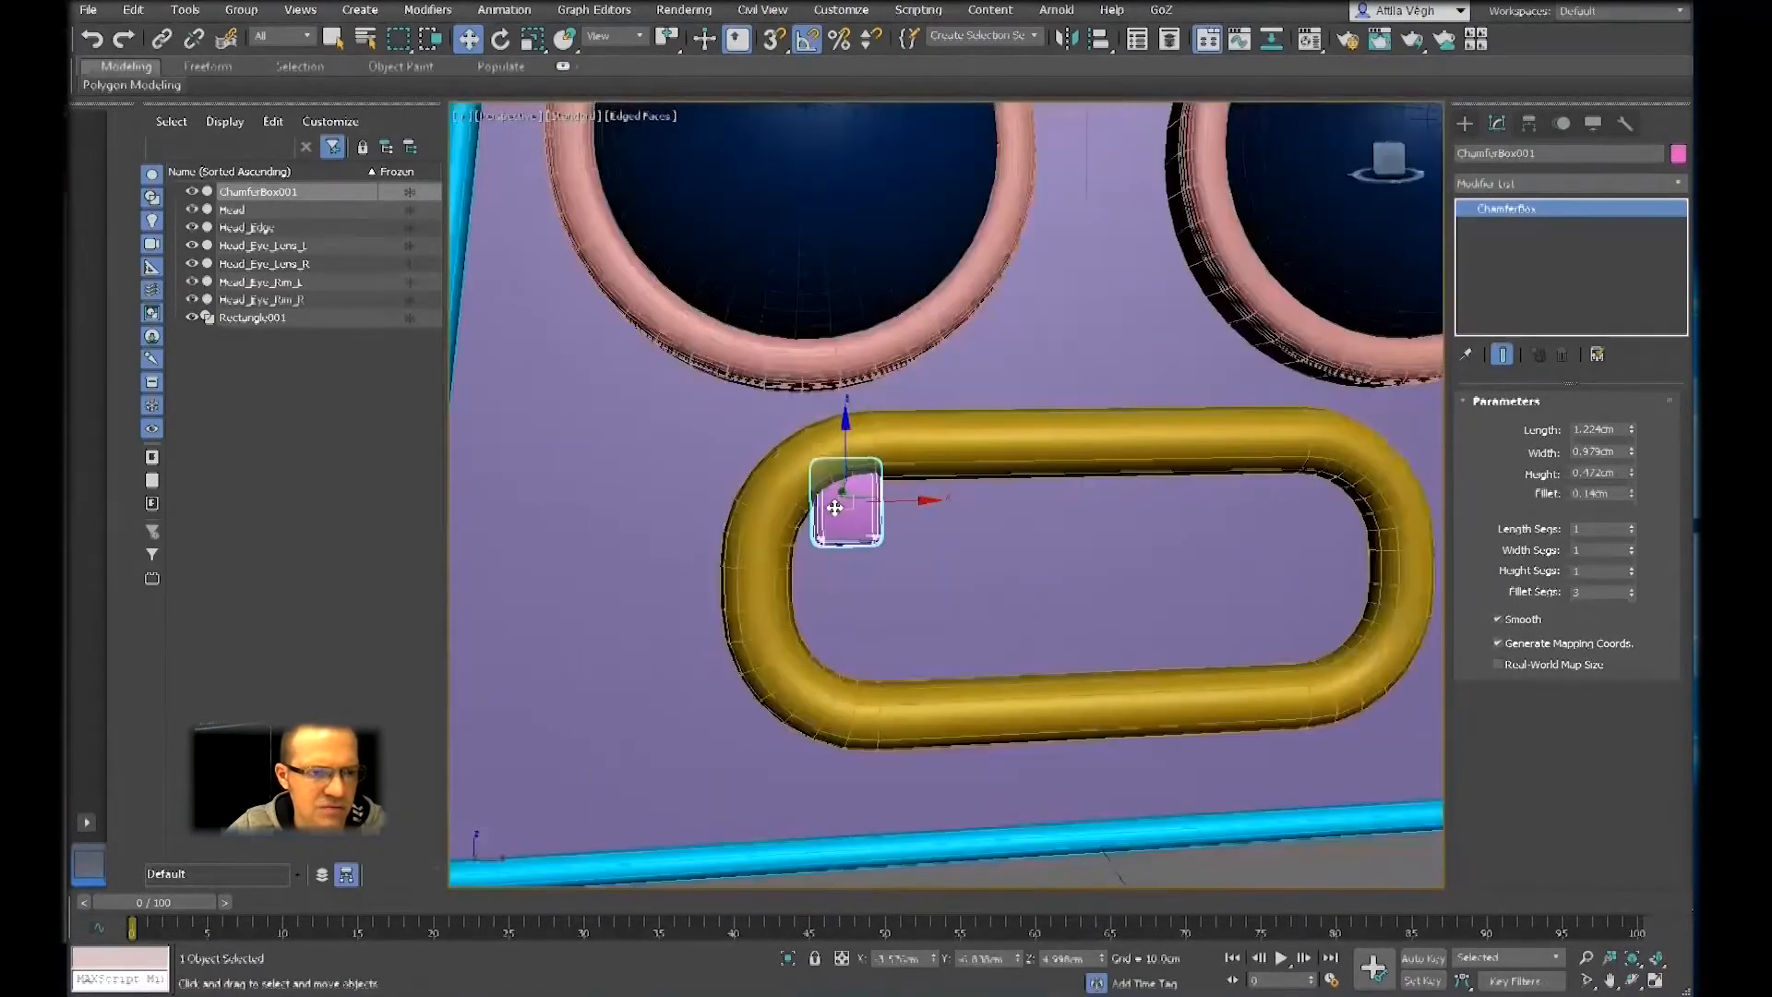
scroll(843, 507, up, 8)
alt+middle_drag(864, 497, 914, 470)
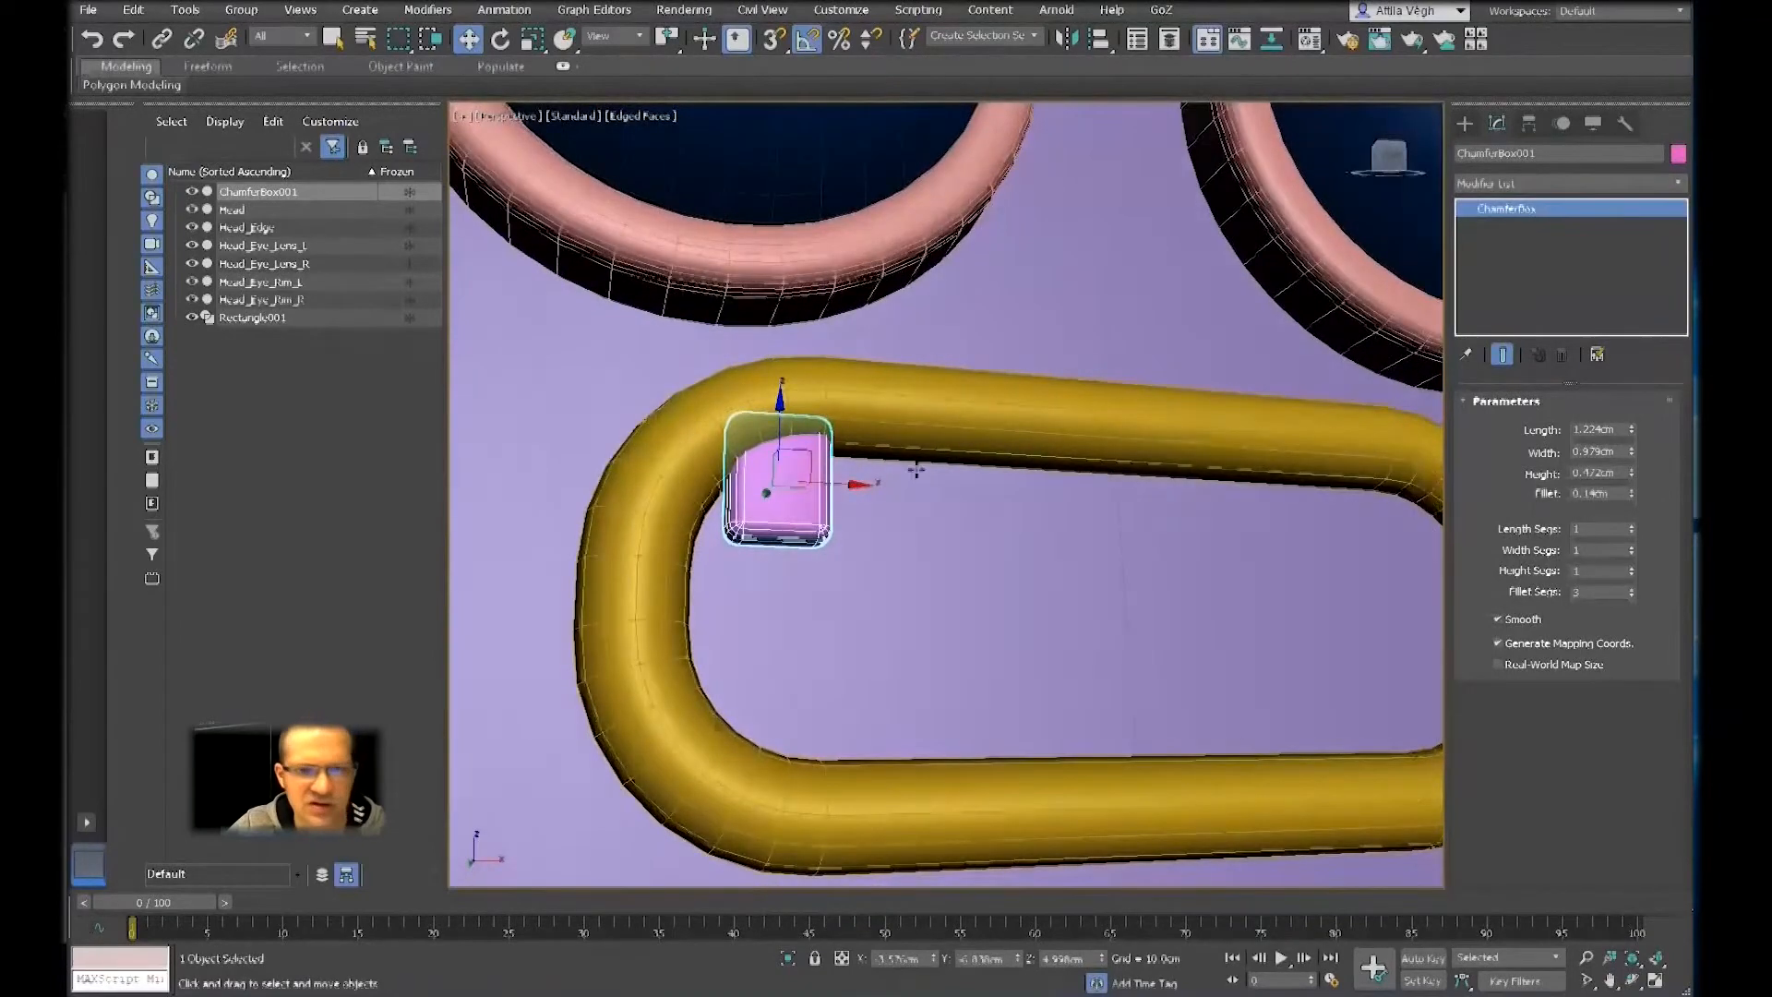
Rename the chamfer box as Tooth_001
scroll(845, 544, down, 5)
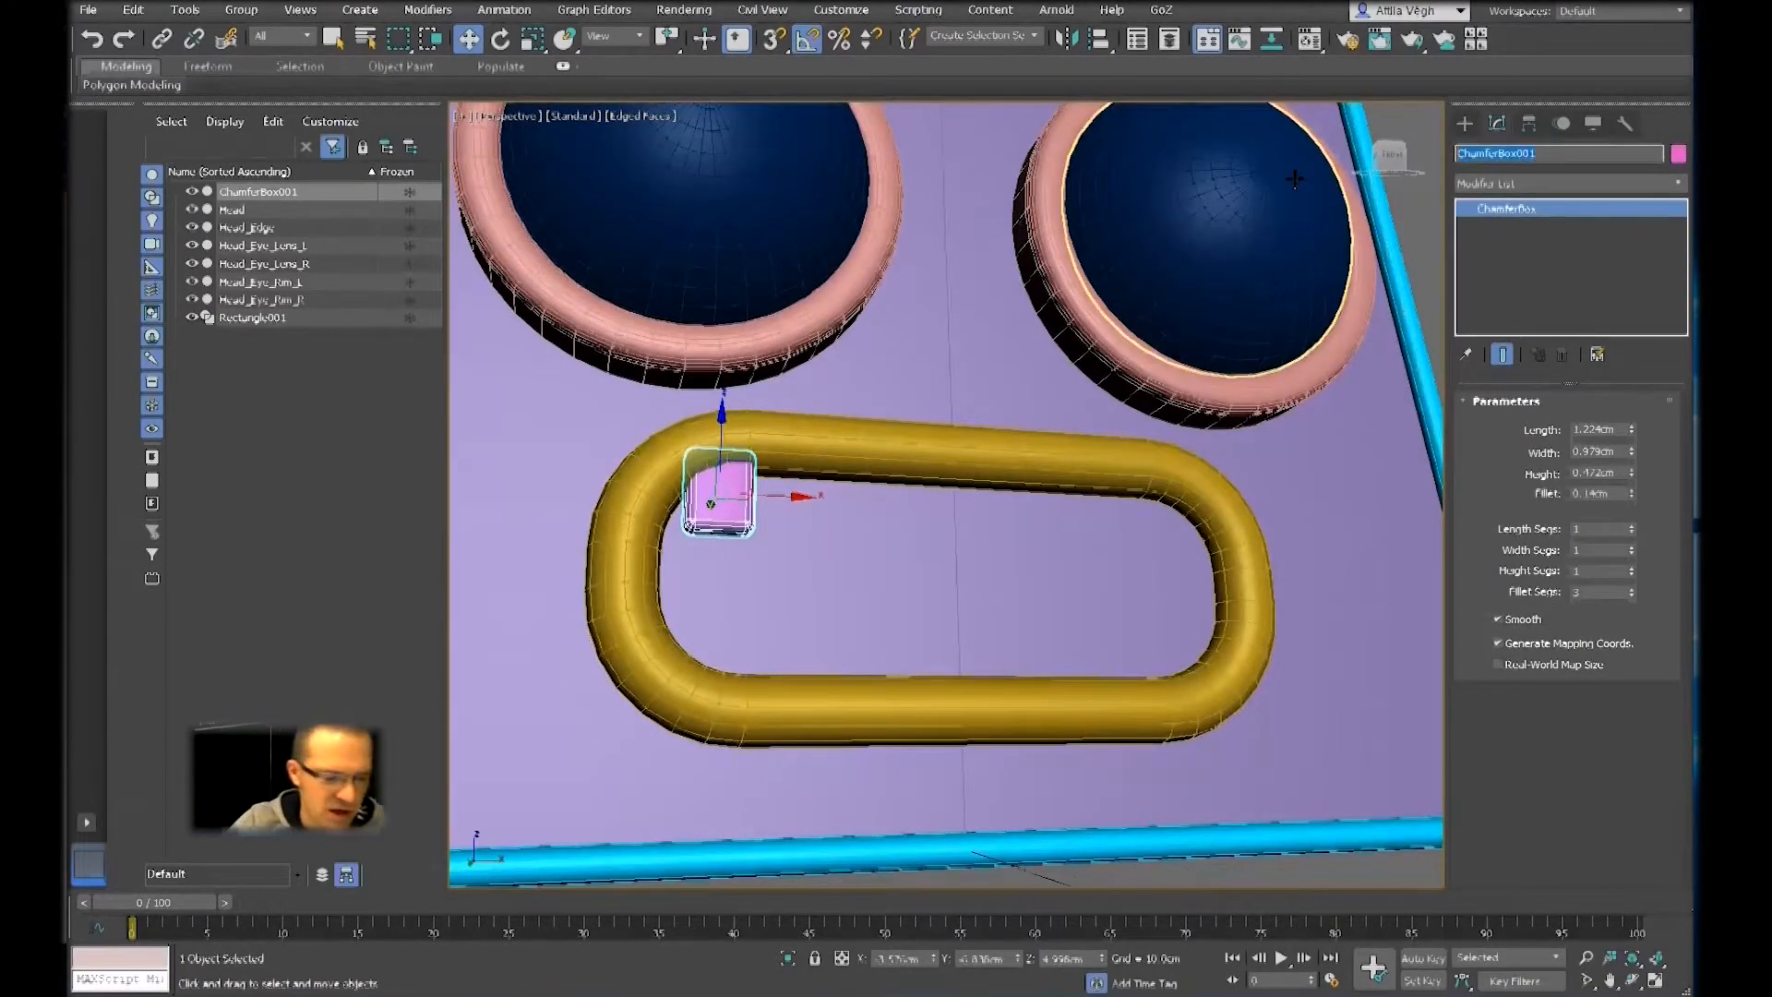
text(Tool)
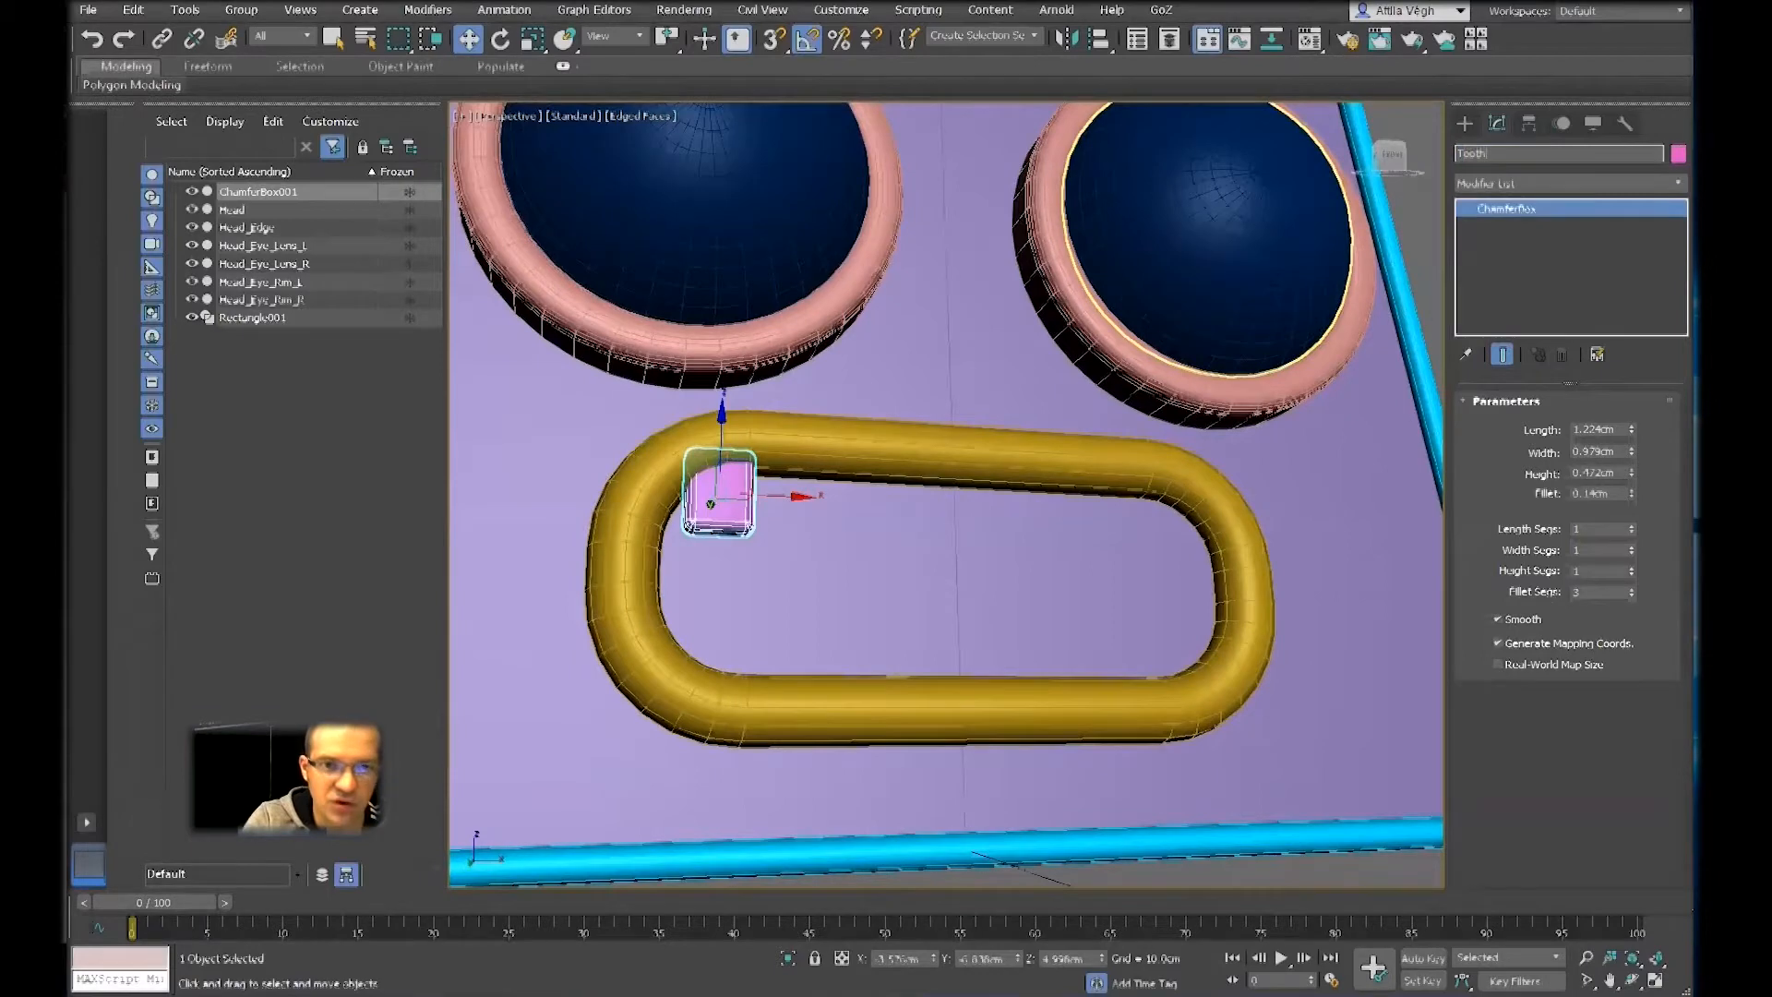
text(h_0)
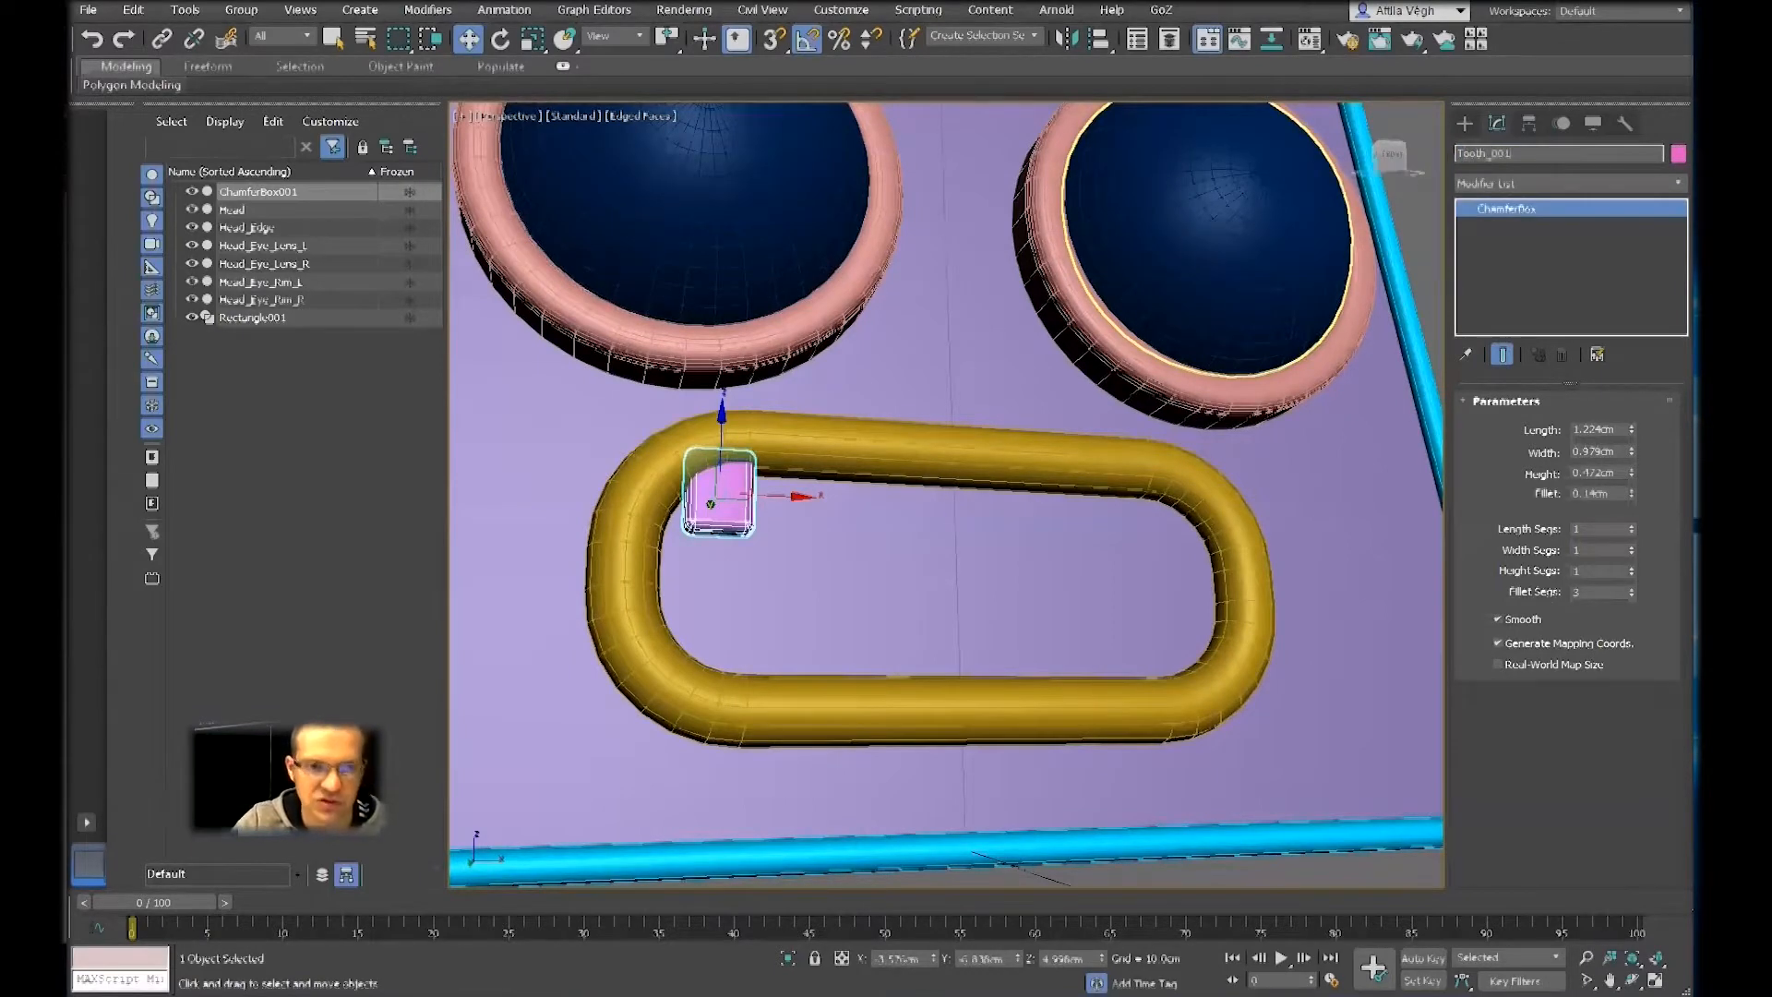
text(01)
key(Return)
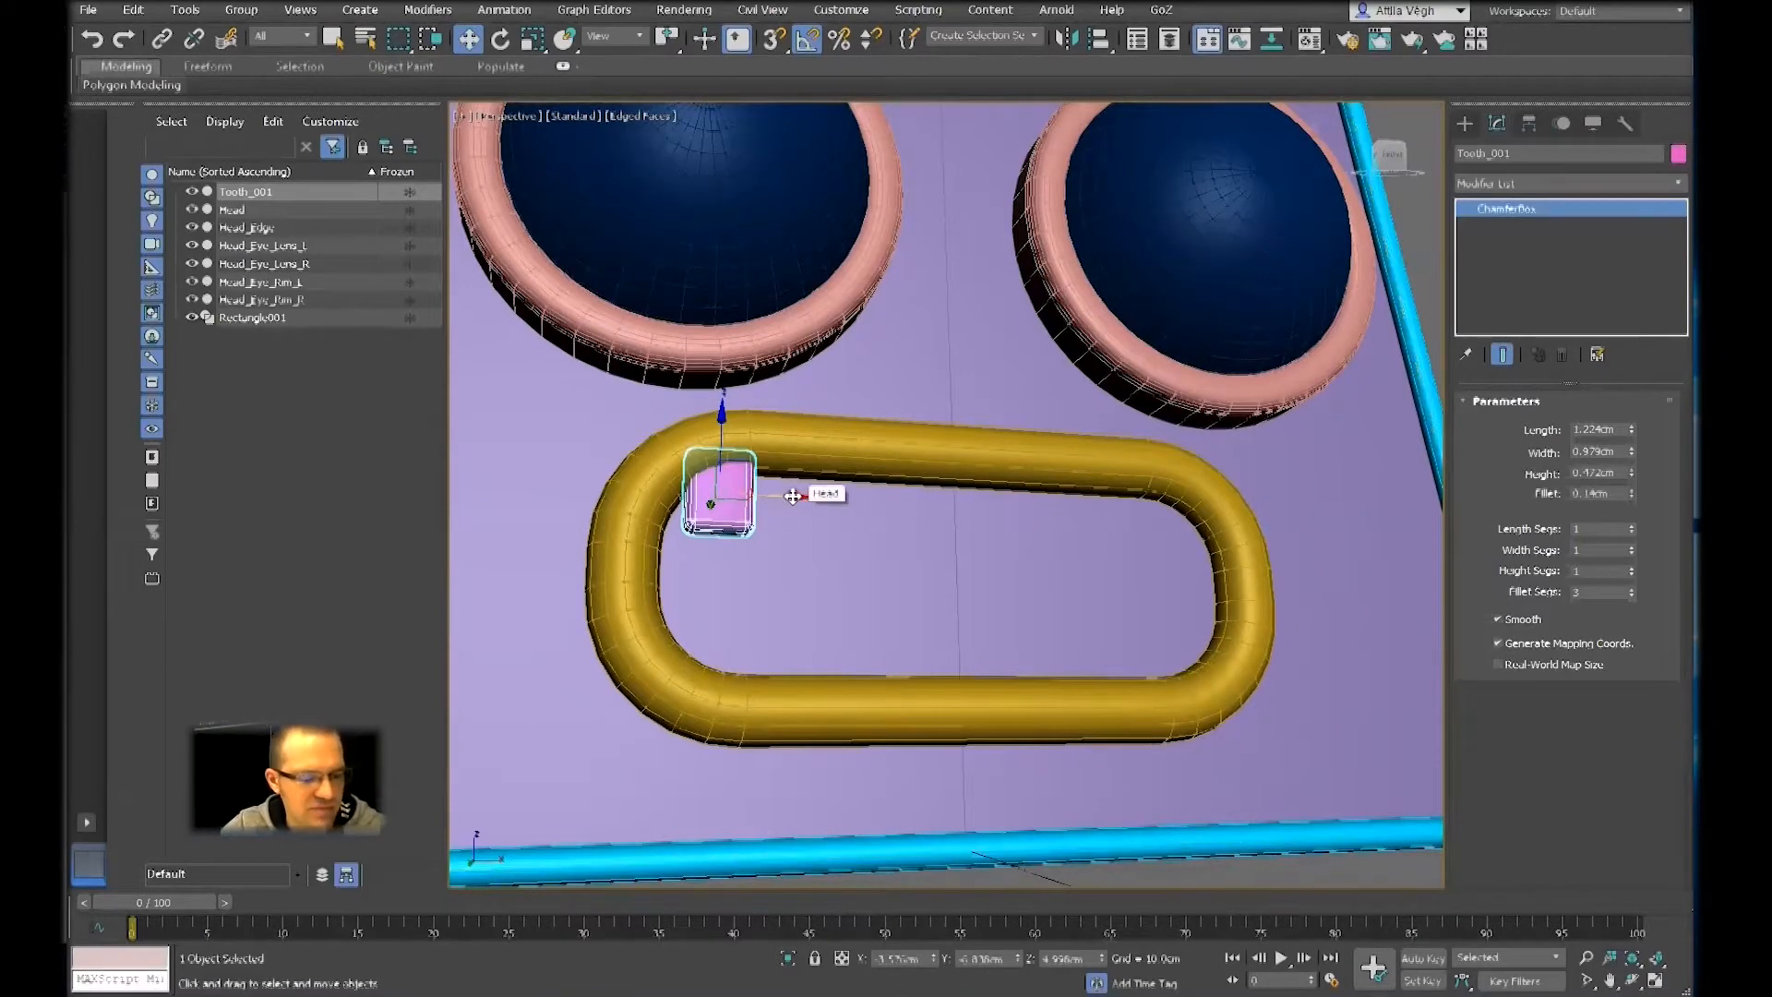
Try to clone the tooth about 1.14 cm along the X axis inside the mouth frame
shift+drag(793, 497, 871, 499)
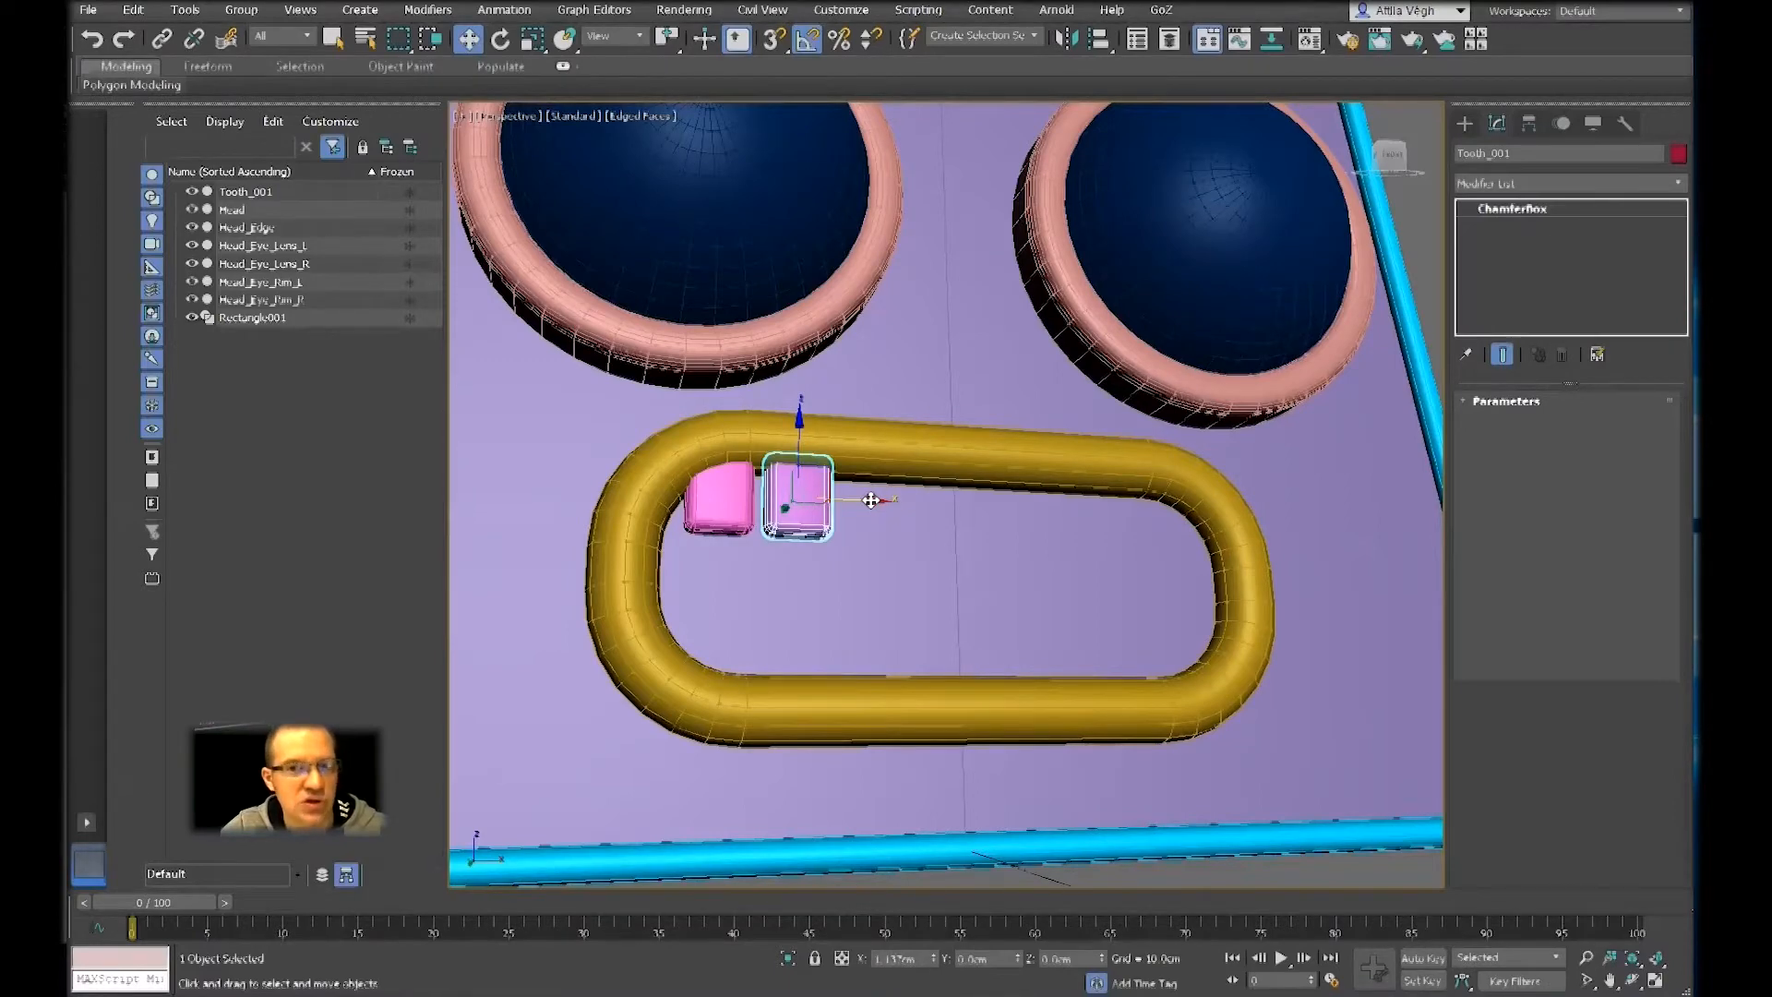
shift+drag(871, 501, 870, 503)
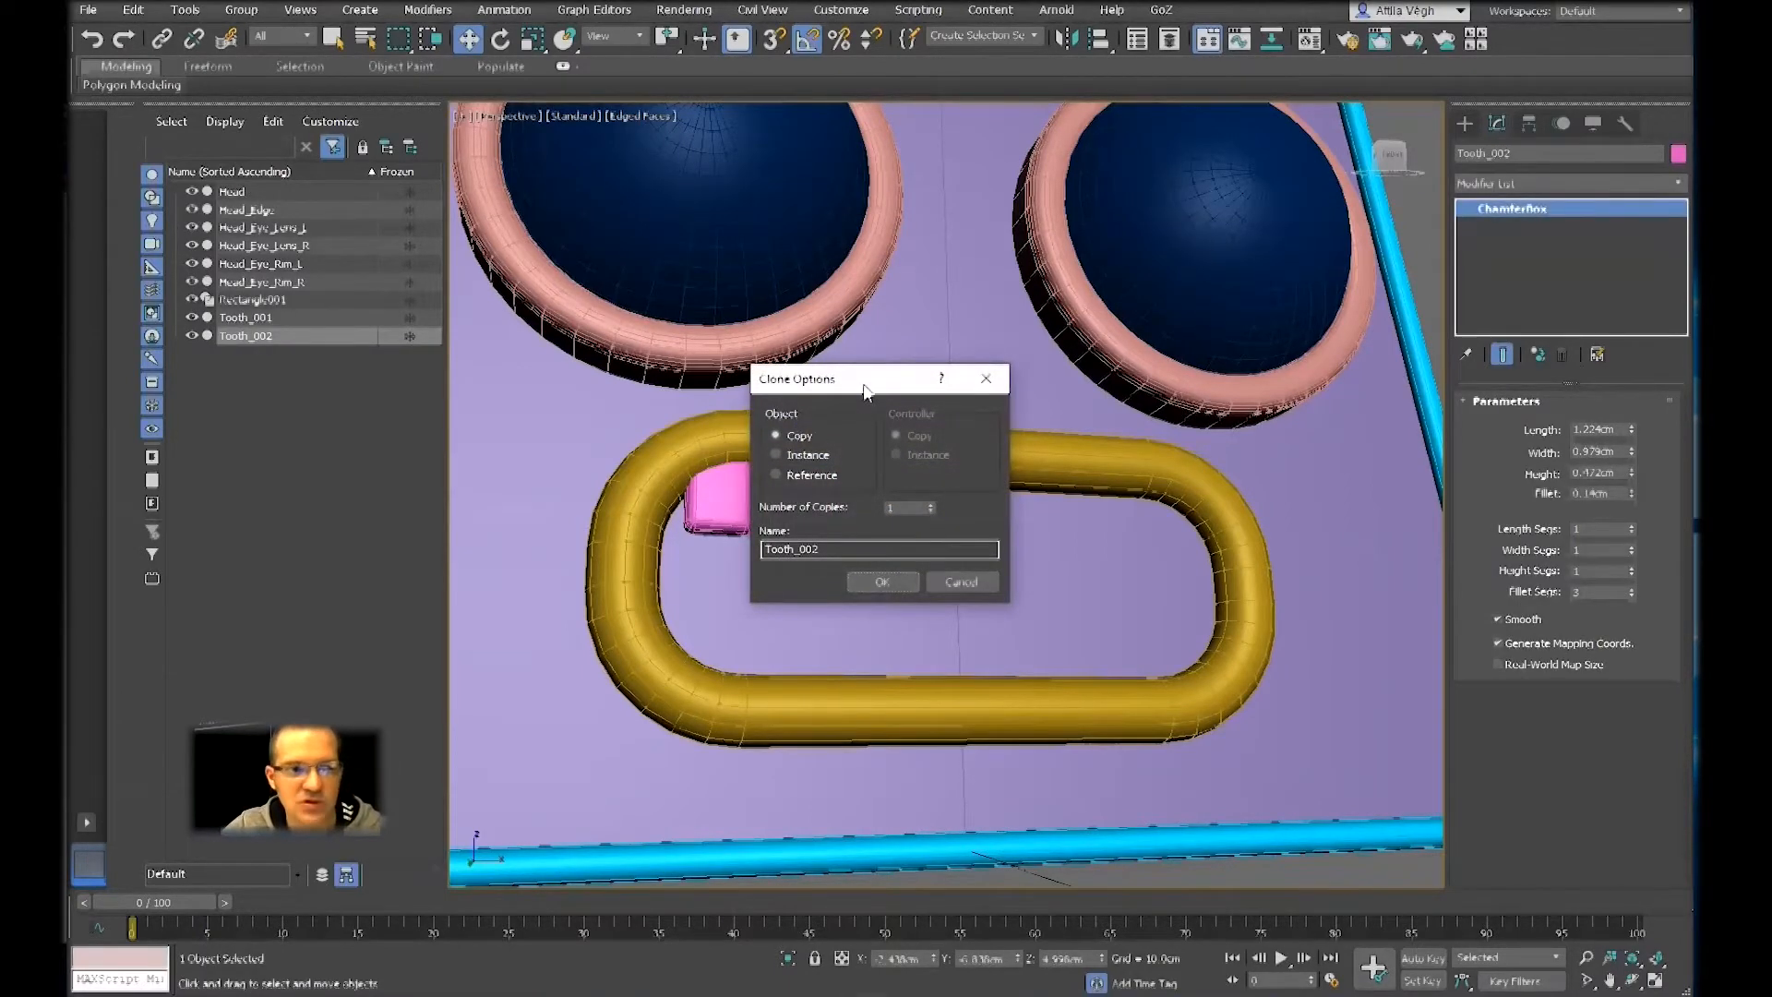
drag(866, 390, 987, 362)
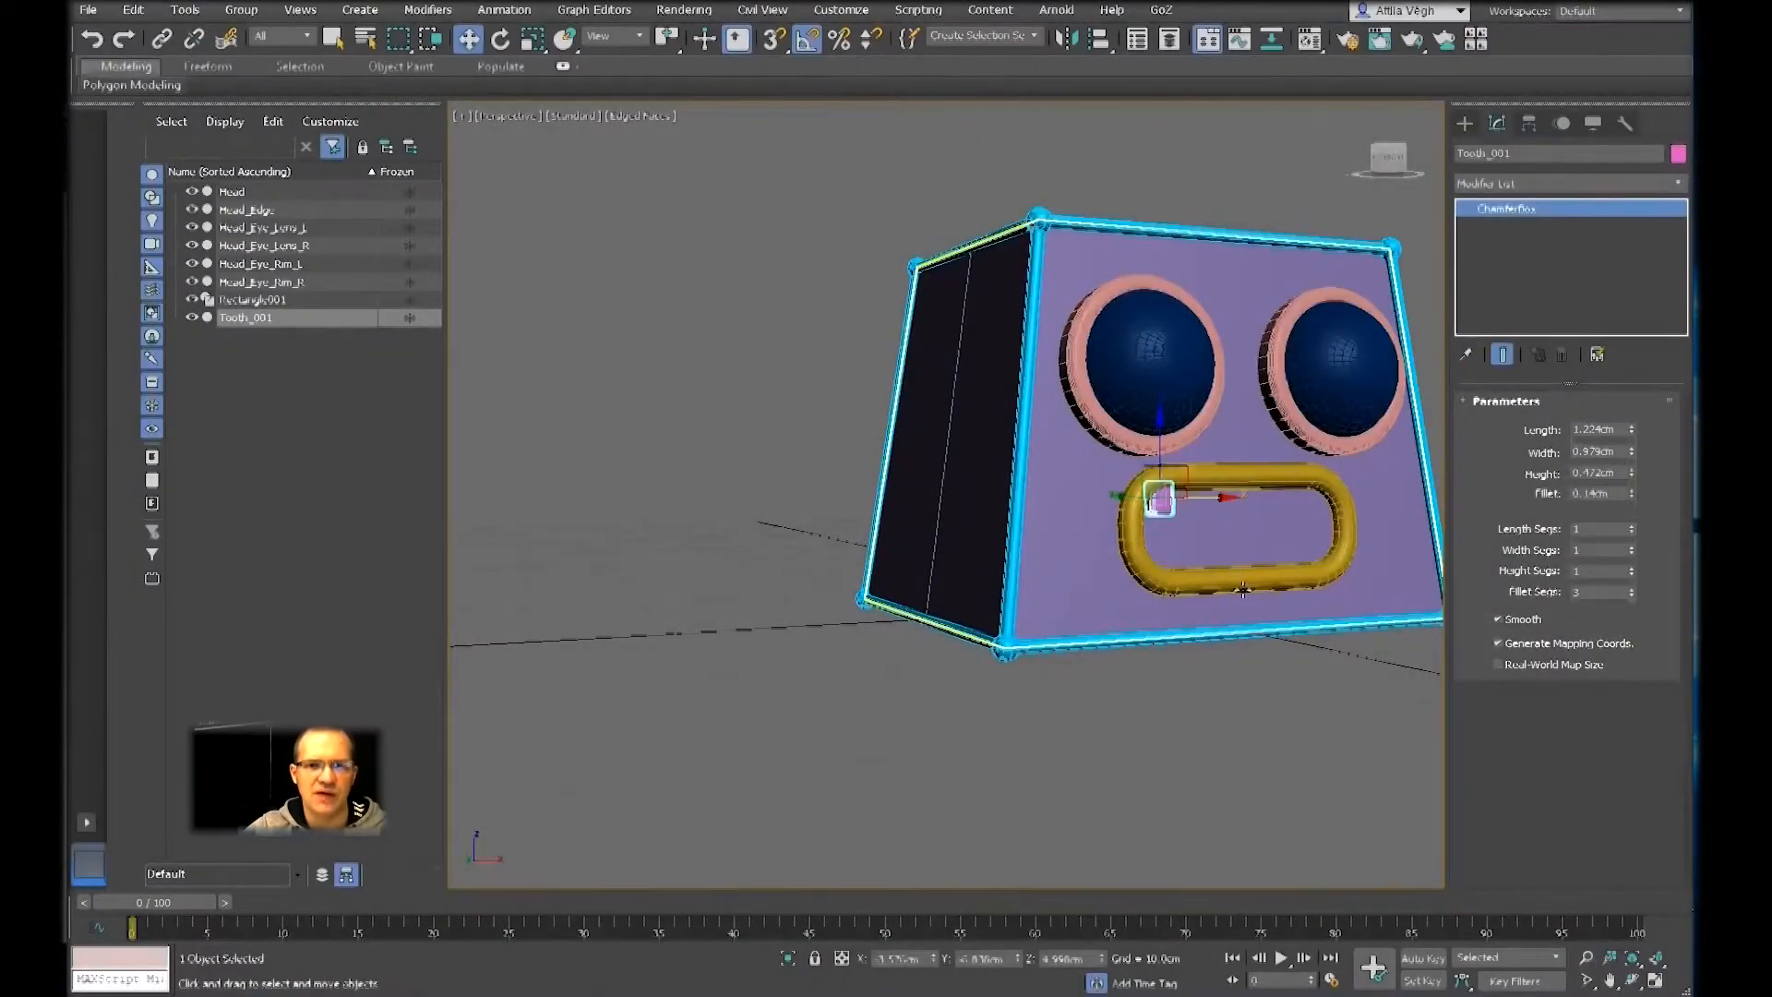
Examine the whole robot head from slightly different distances and angles with the zoom, pan and orbit view tools
middle_drag(1265, 641, 1127, 666)
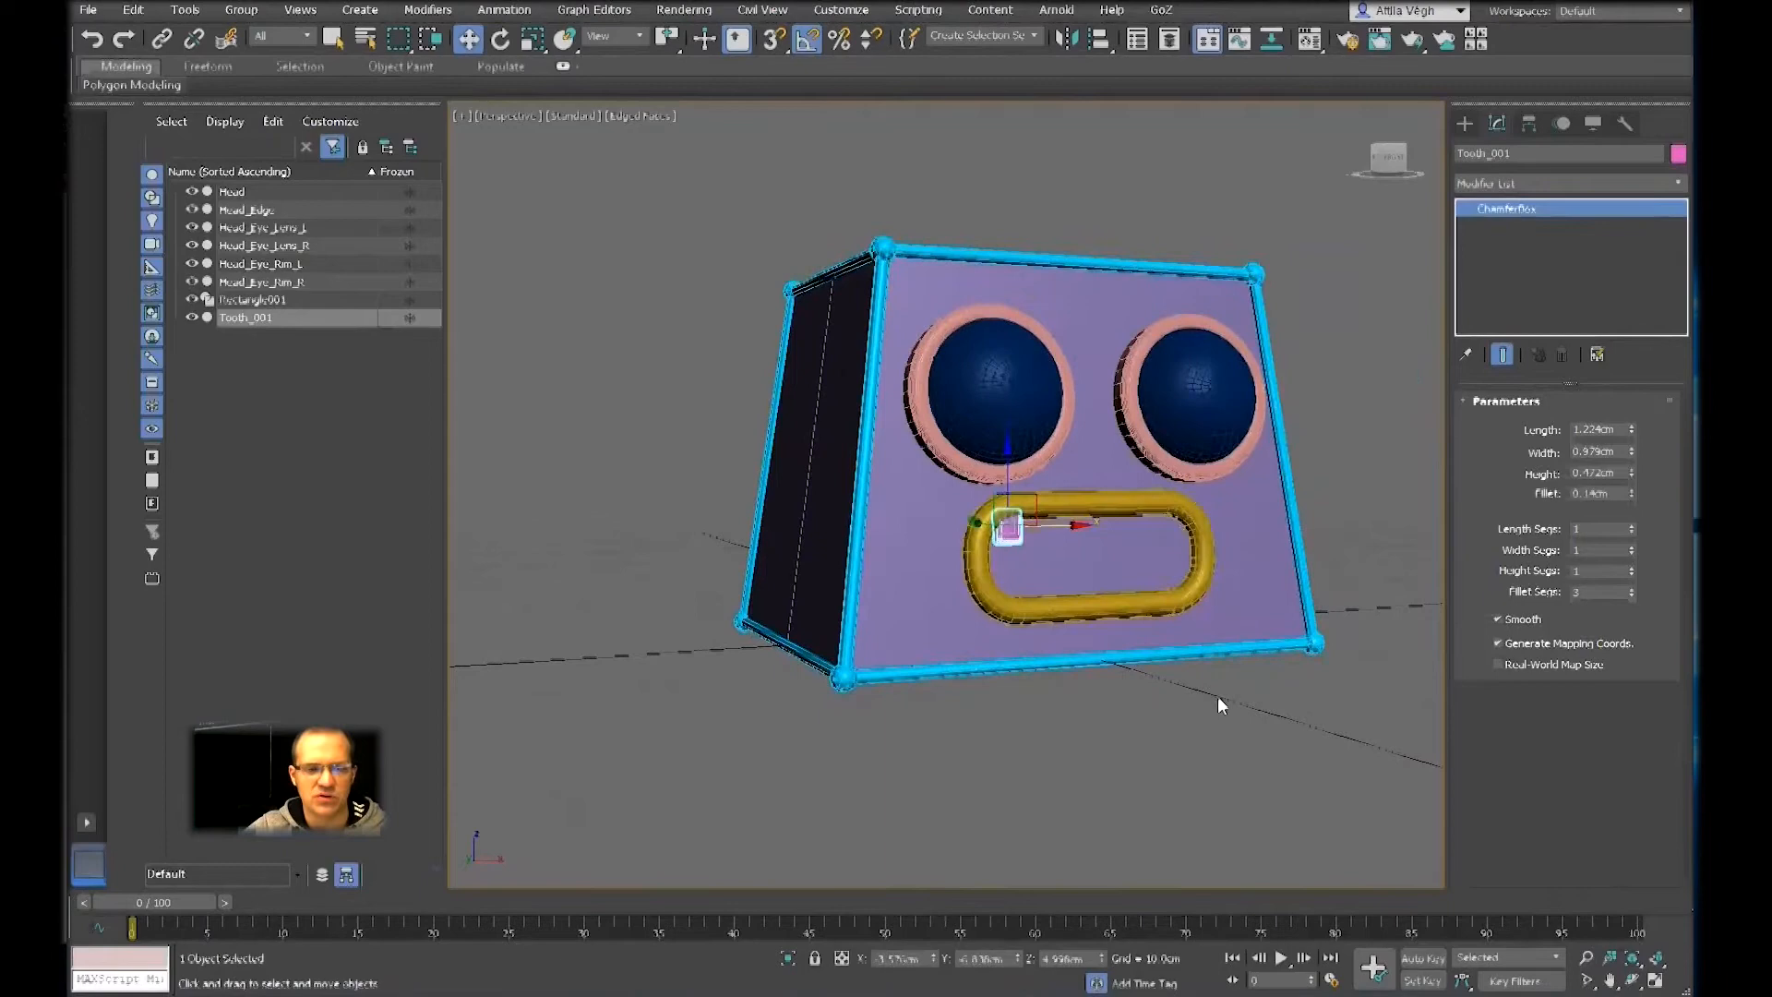
click(1587, 960)
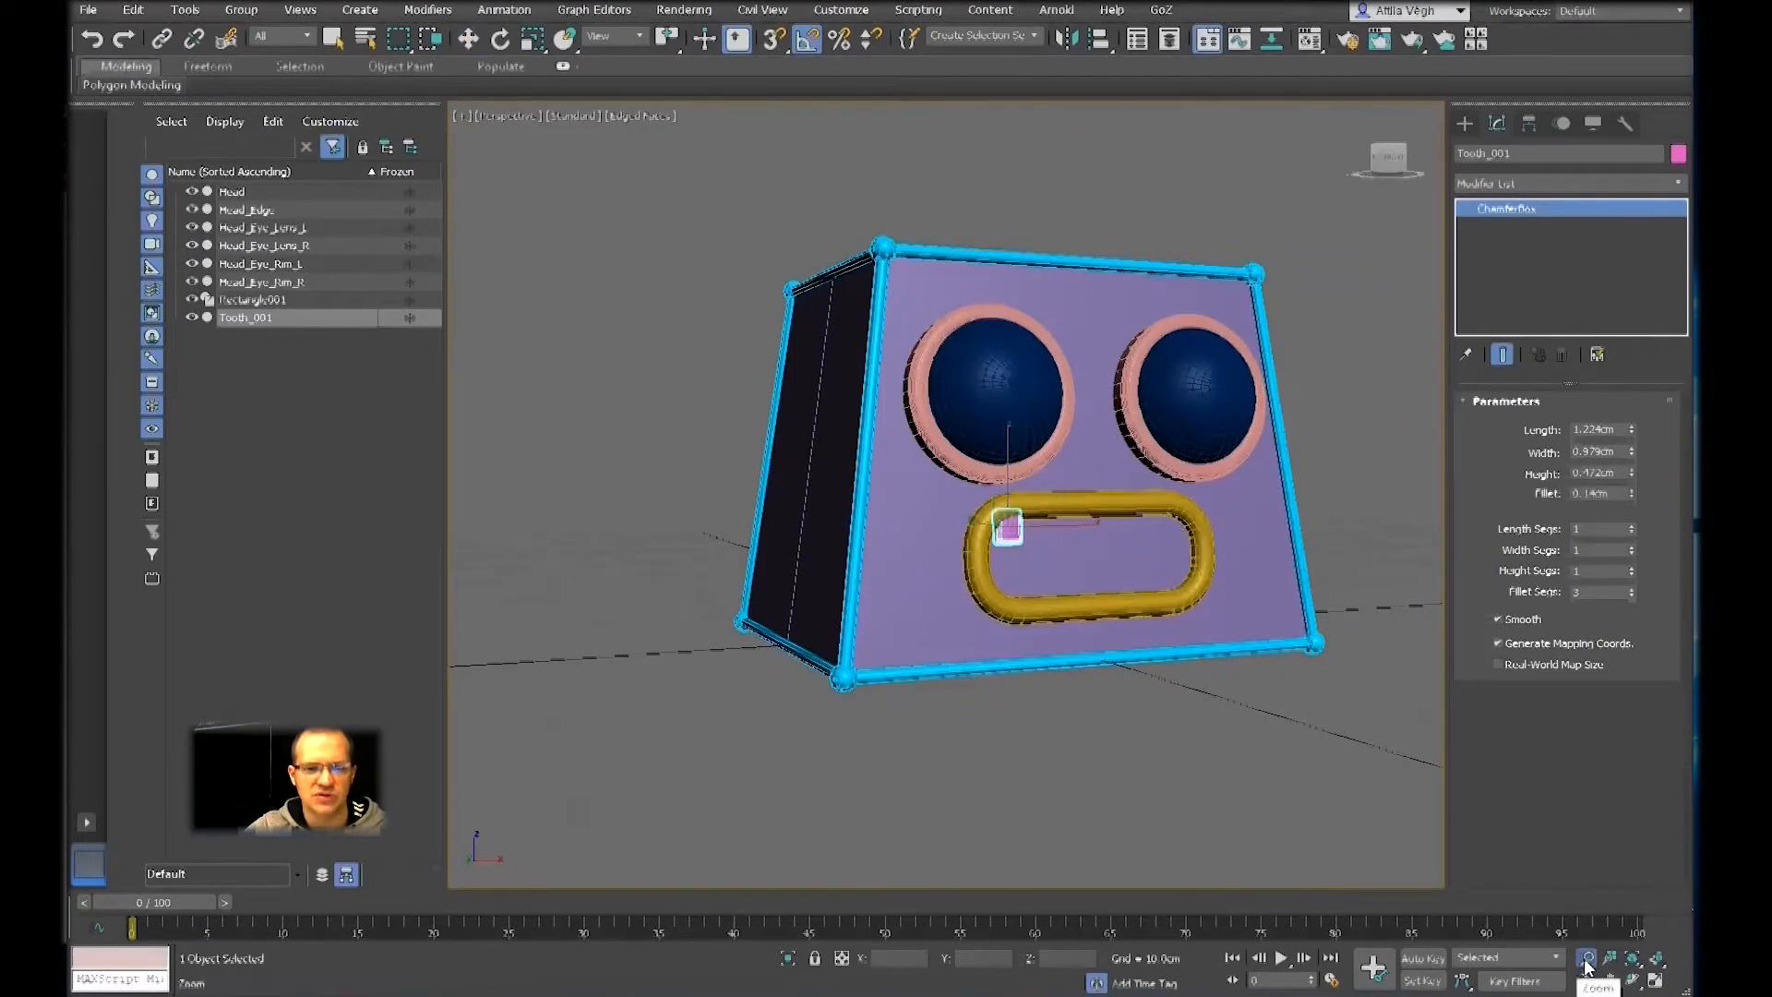
drag(1242, 720, 1180, 734)
right_click(1237, 709)
click(1610, 980)
right_click(1180, 734)
click(1636, 981)
right_click(1195, 650)
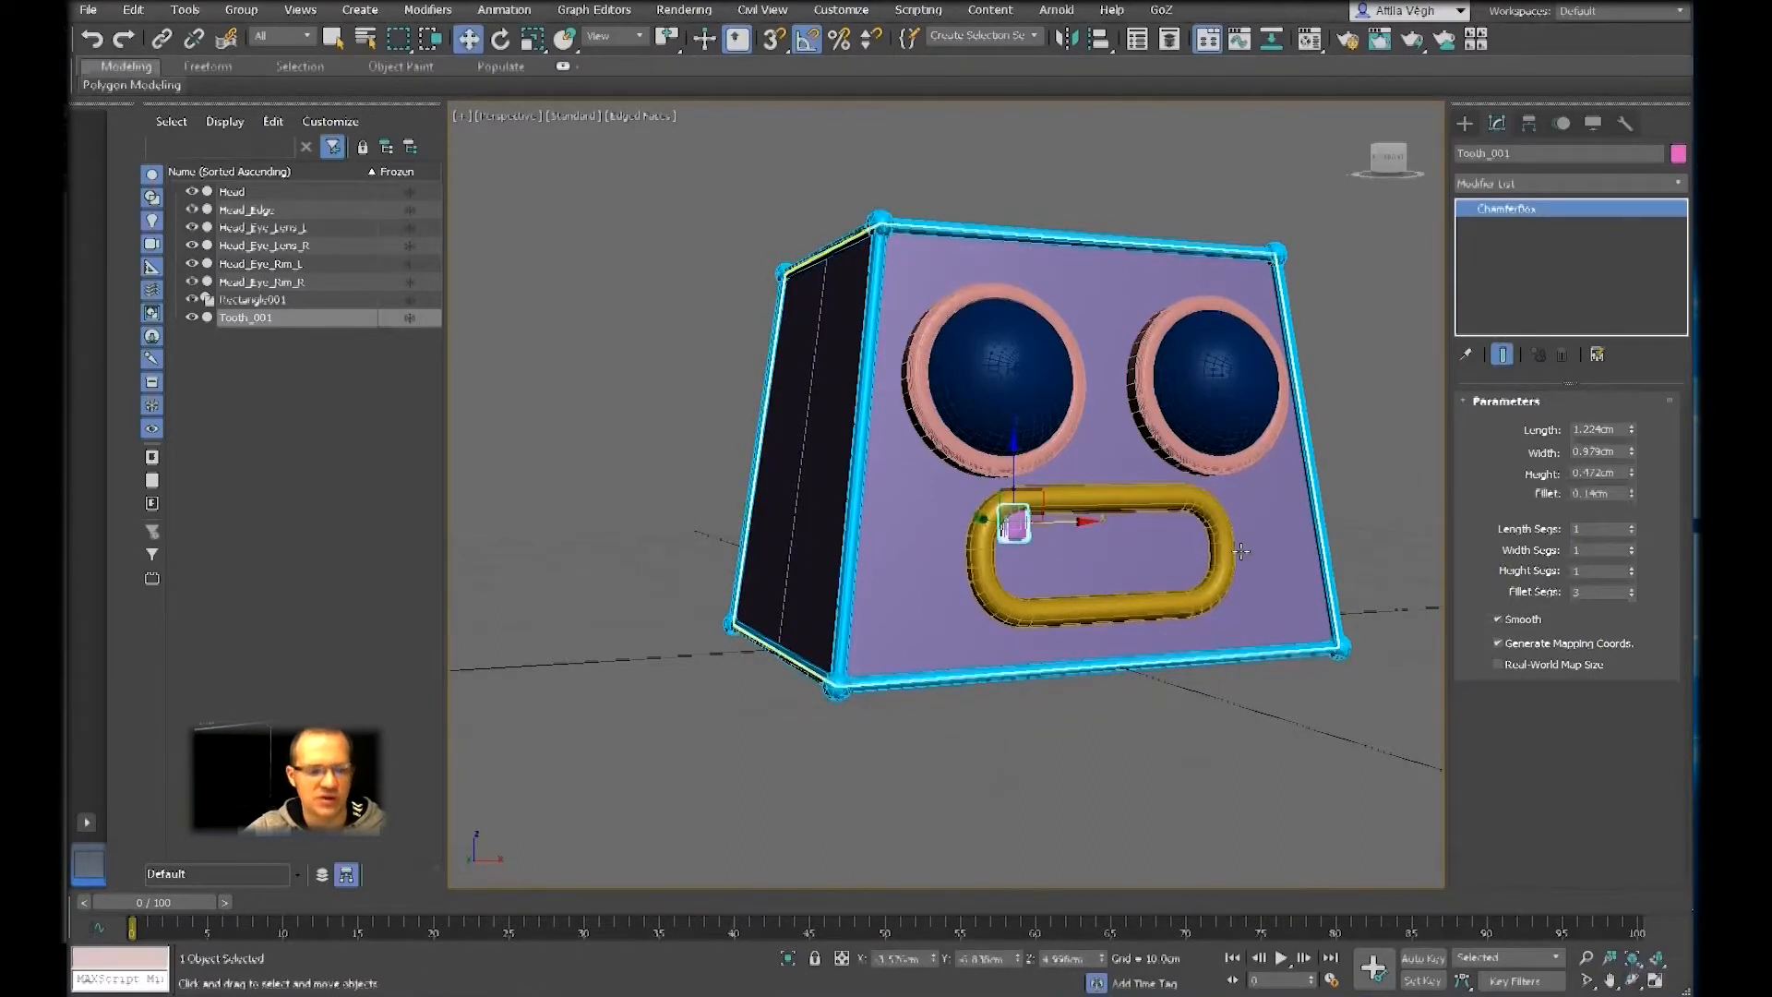
key(ctrl+r)
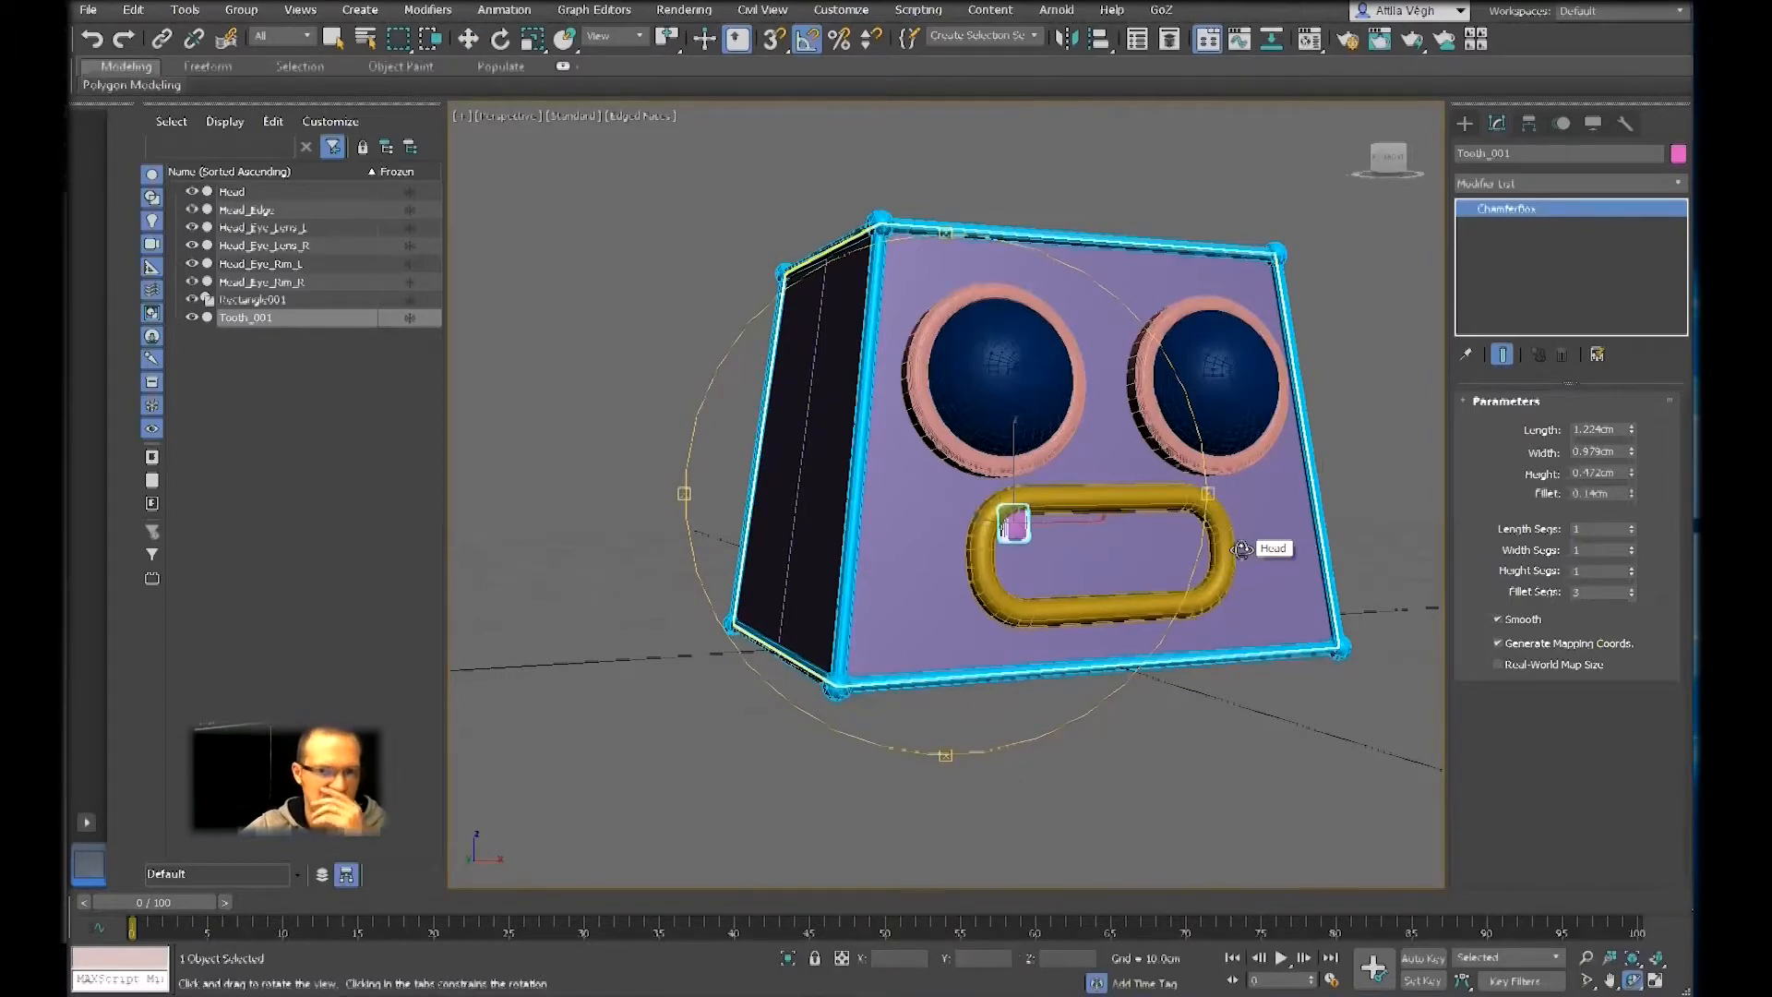
mouse_move(1098, 503)
mouse_down()
mouse_move(1040, 495)
mouse_move(1144, 480)
mouse_move(1035, 436)
mouse_move(1080, 475)
mouse_up()
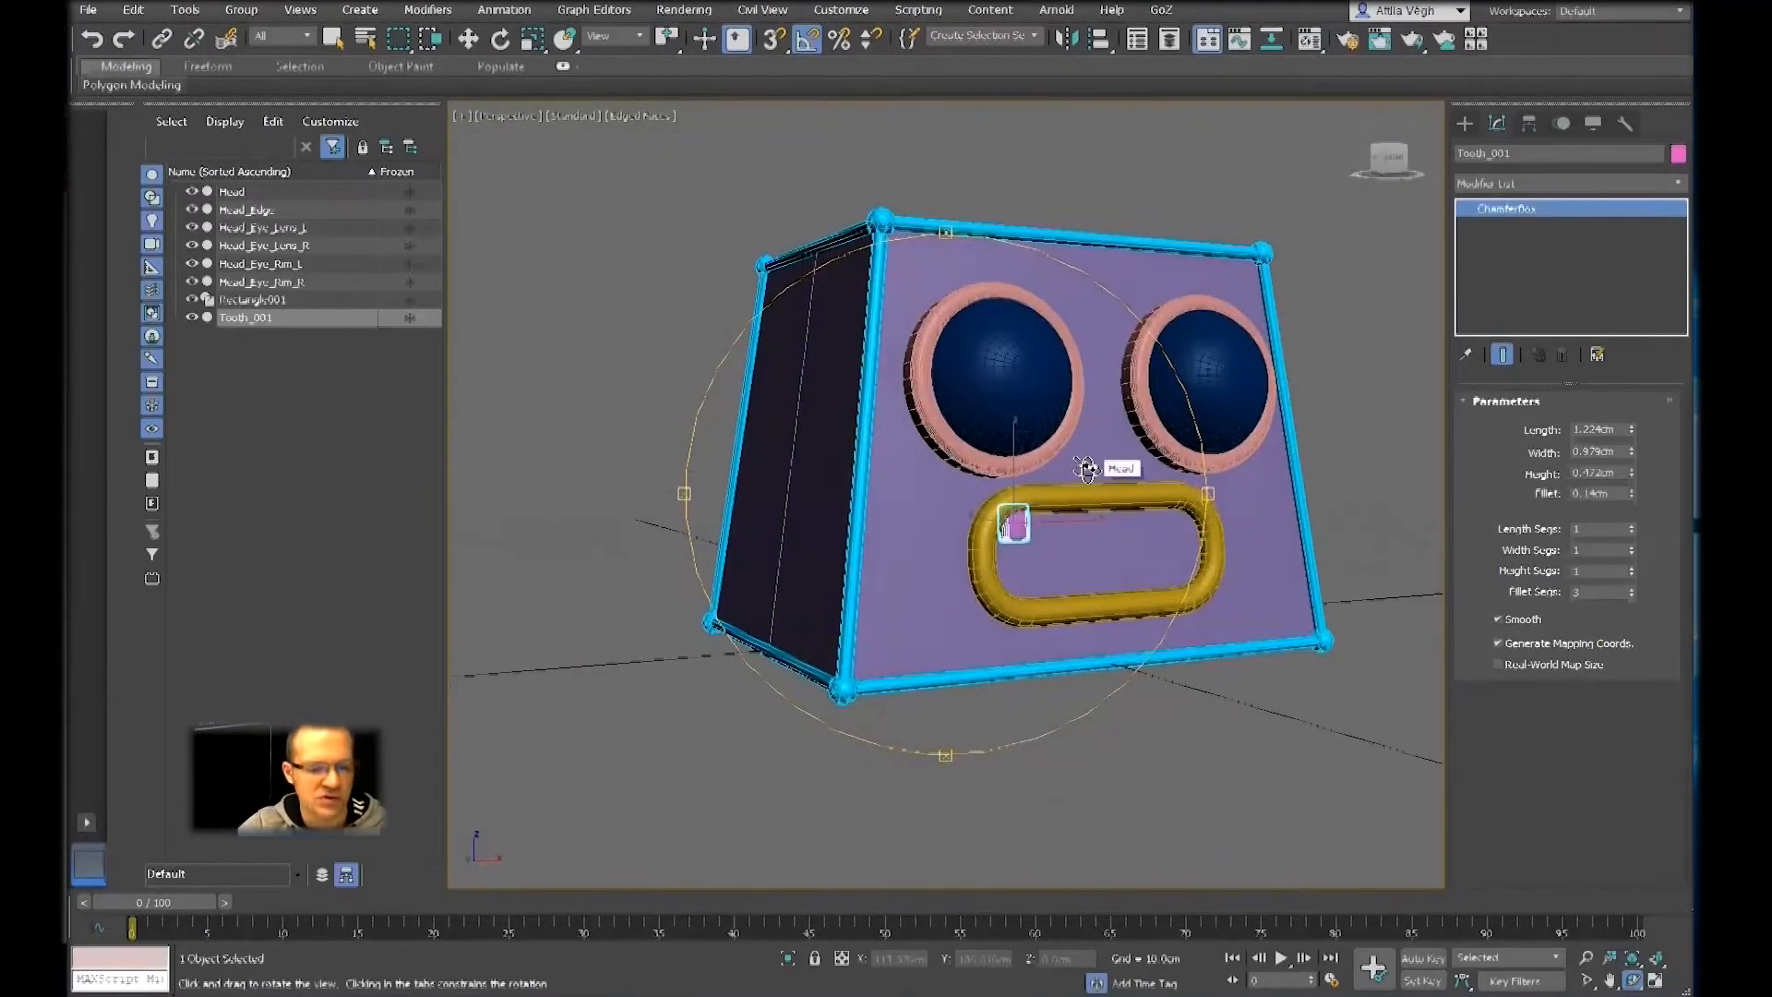
key(w)
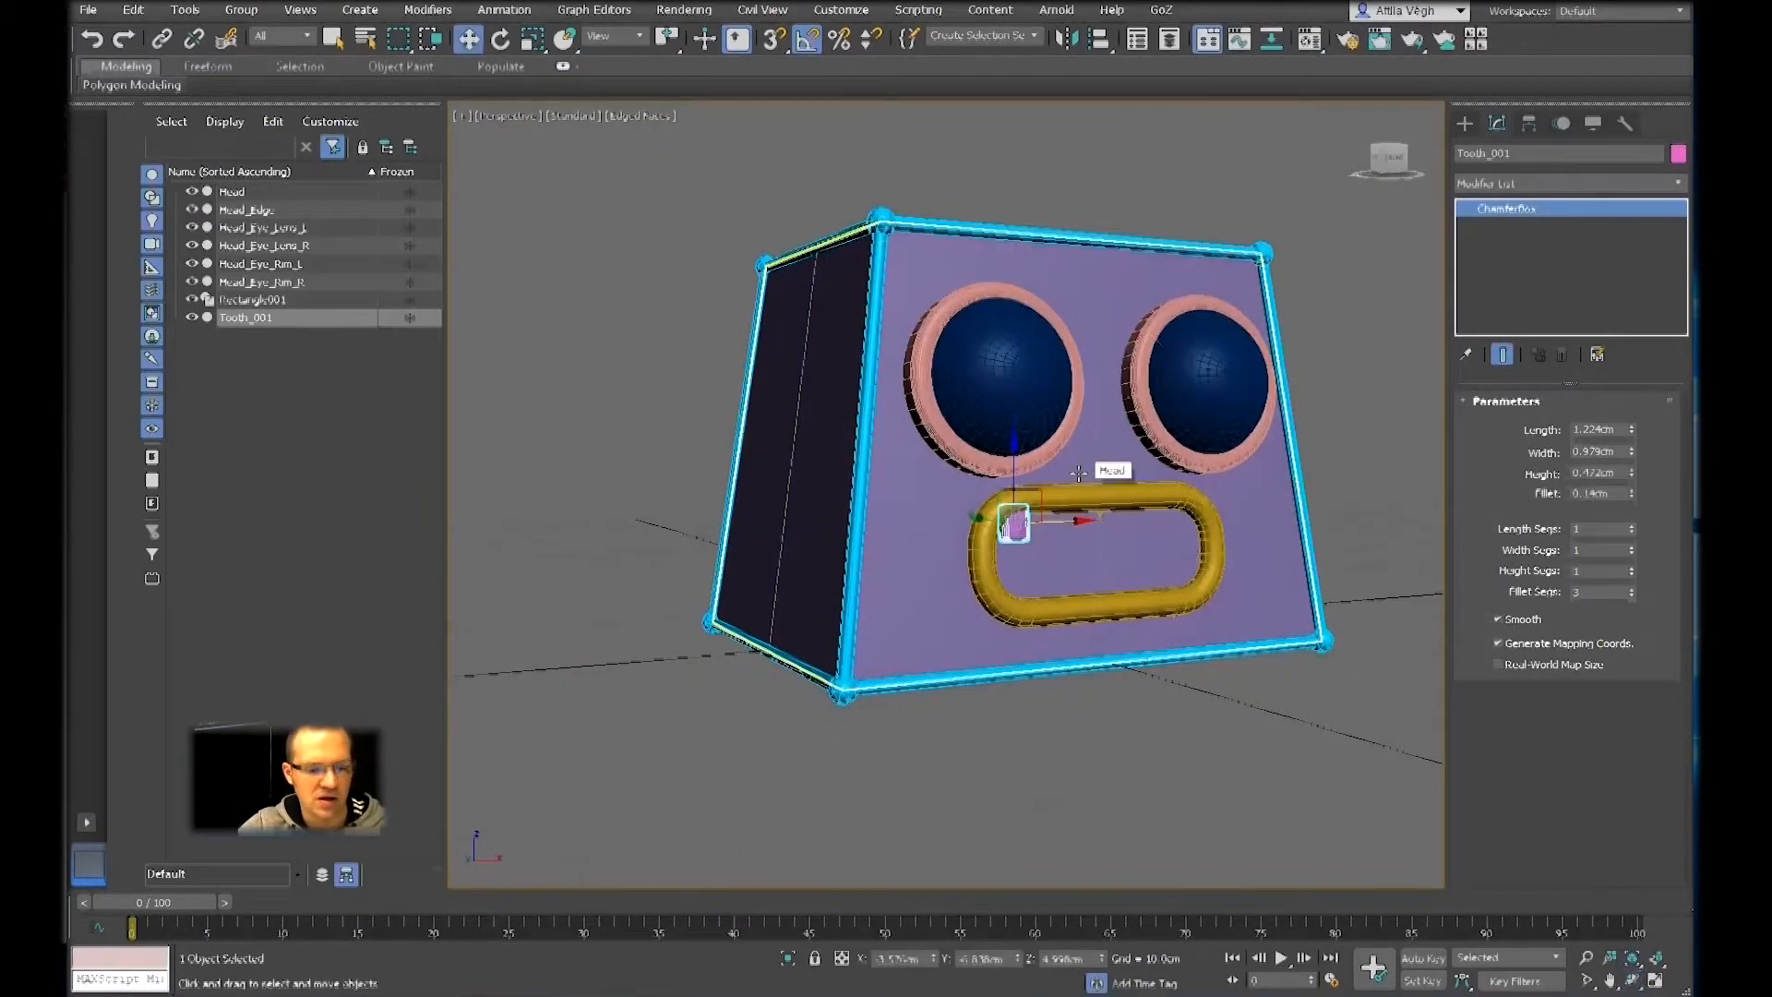
key(ctrl+r)
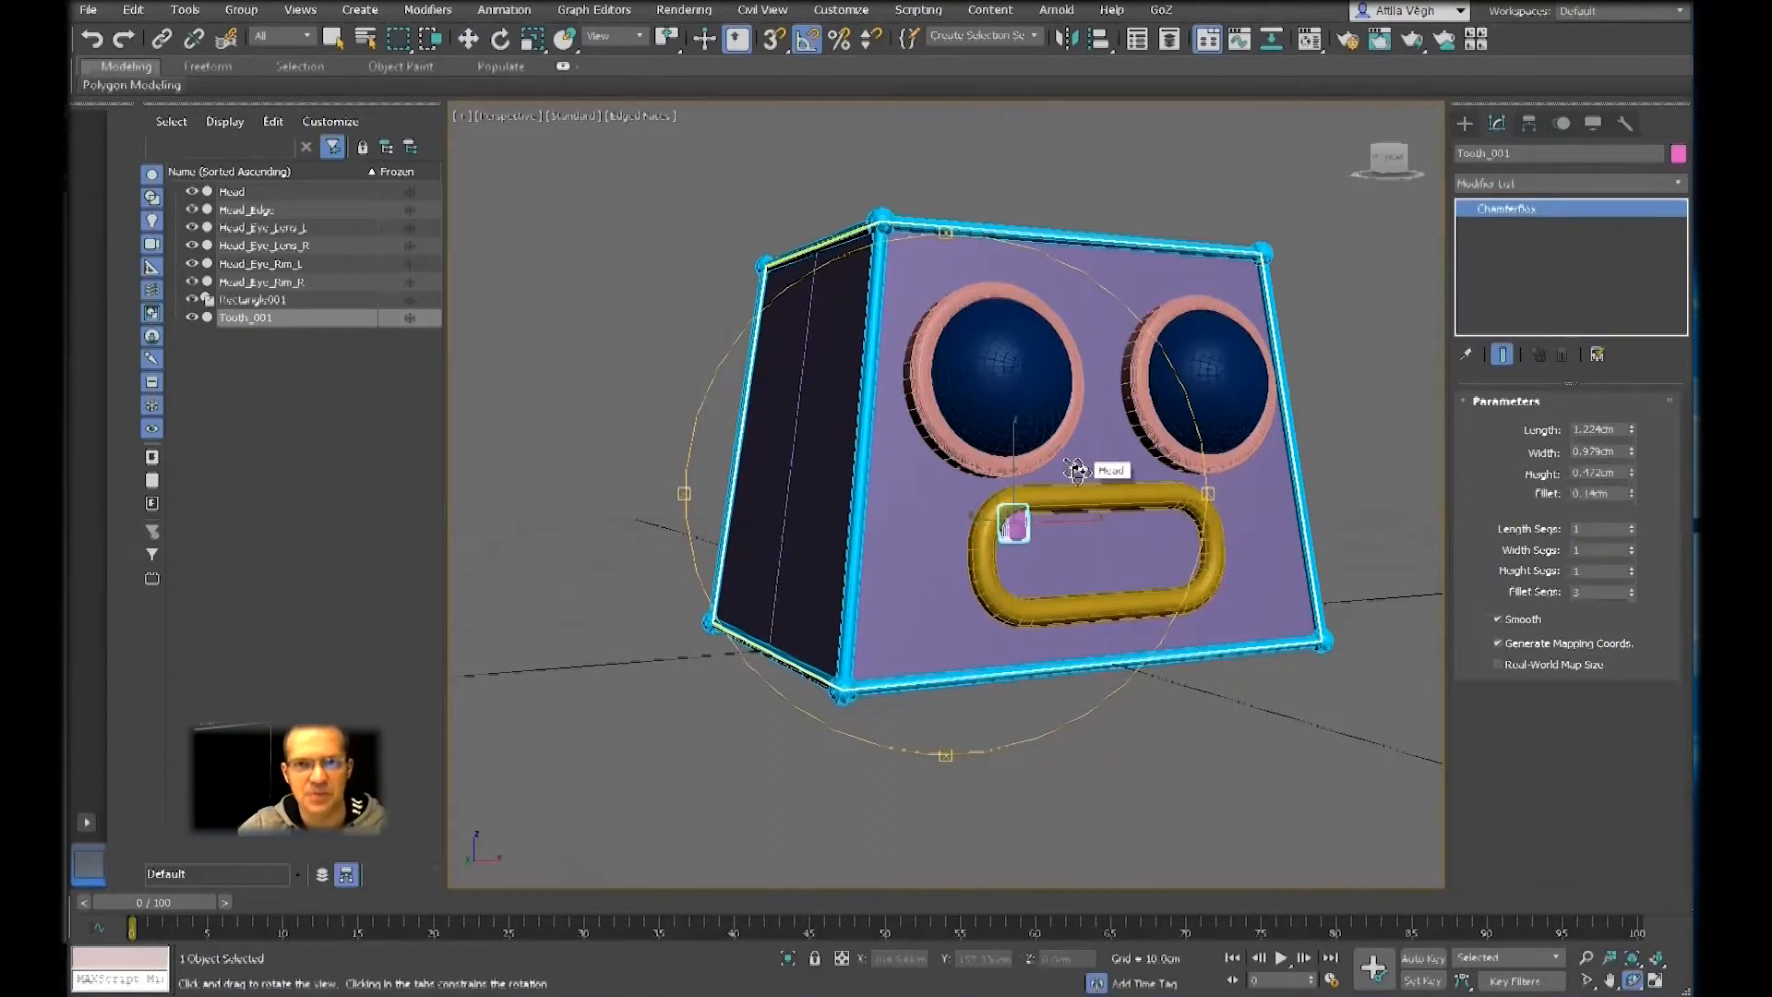
Clone Tooth_001 along the X axis inside the mouth frame as 10 copies spaced about 1.15 cm apart
key(w)
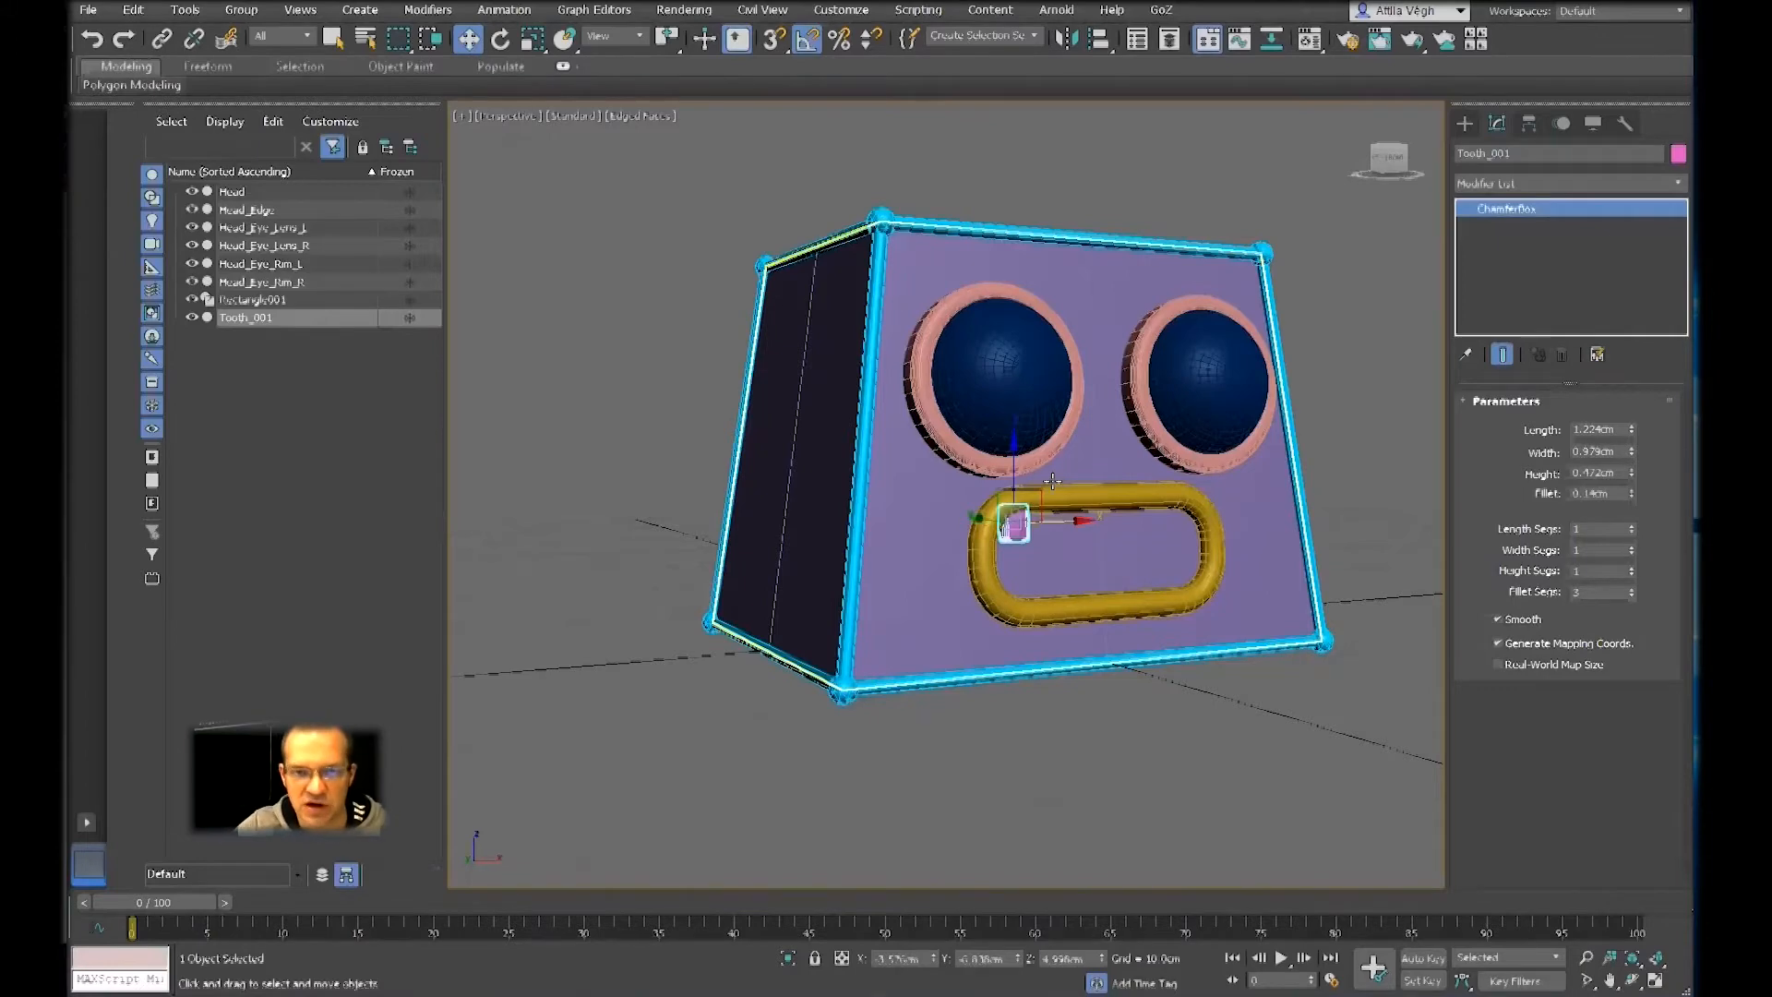
scroll(1052, 481, up, 5)
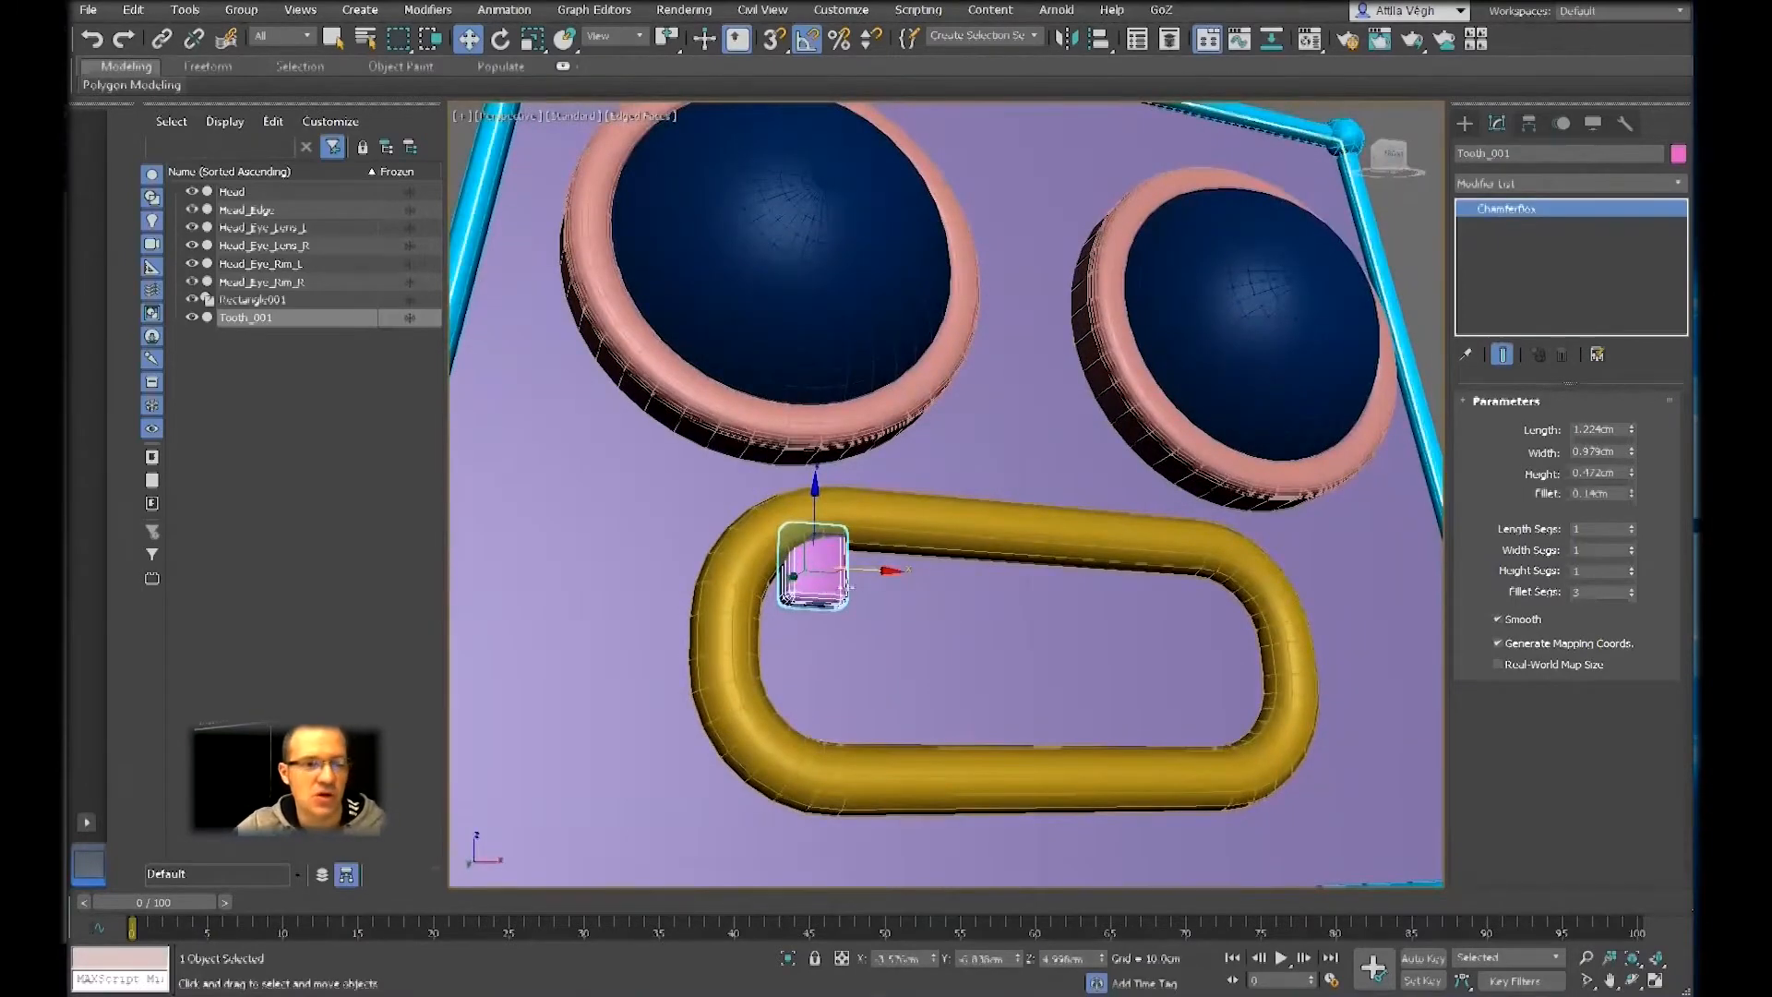
scroll(858, 591, up, 3)
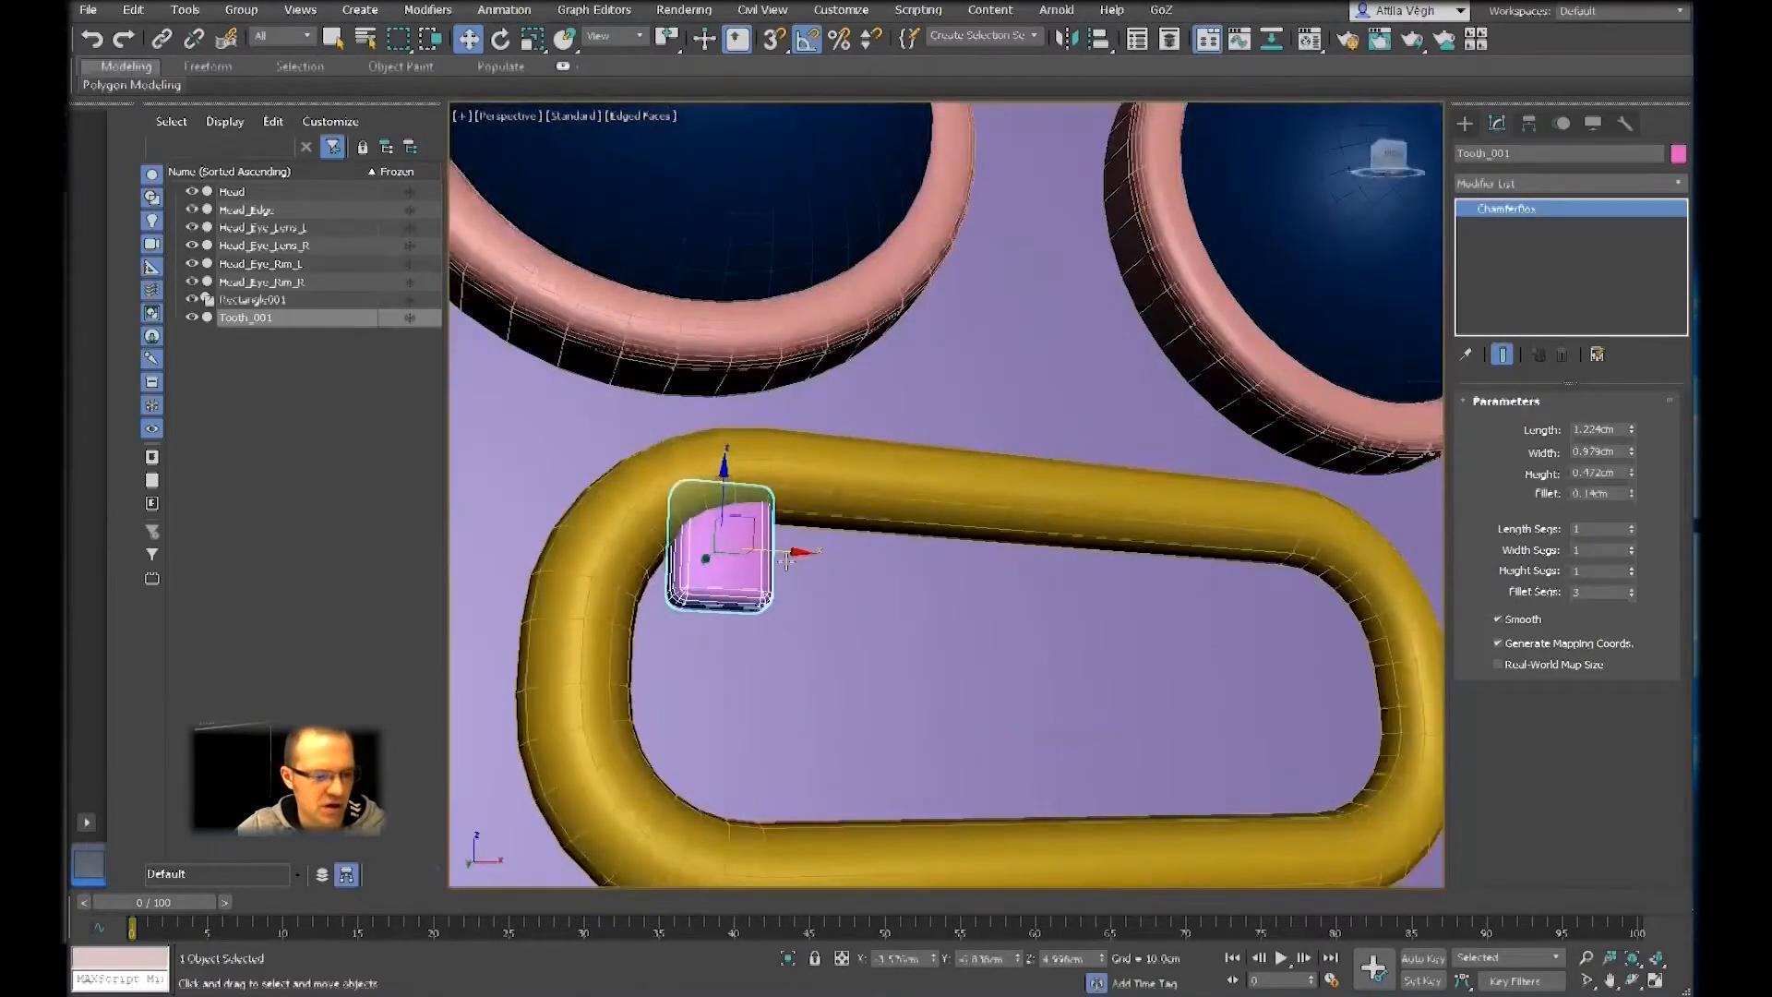
shift+drag(792, 556, 897, 574)
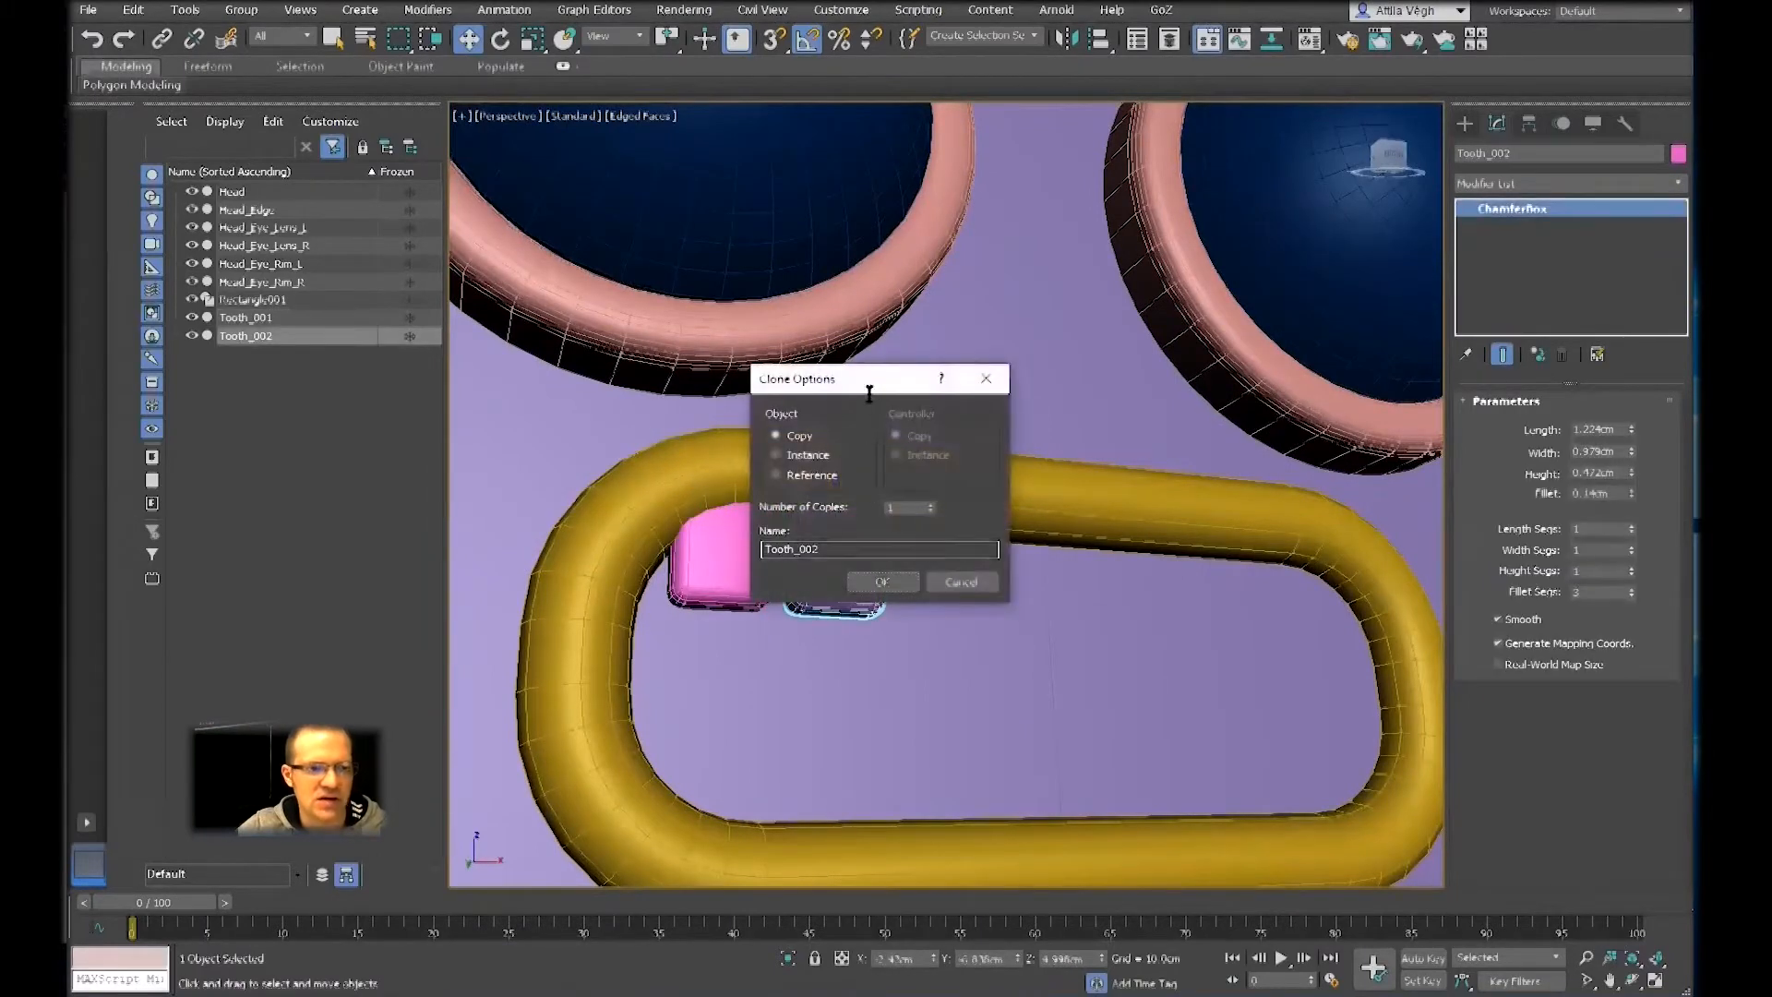
drag(870, 380, 1067, 315)
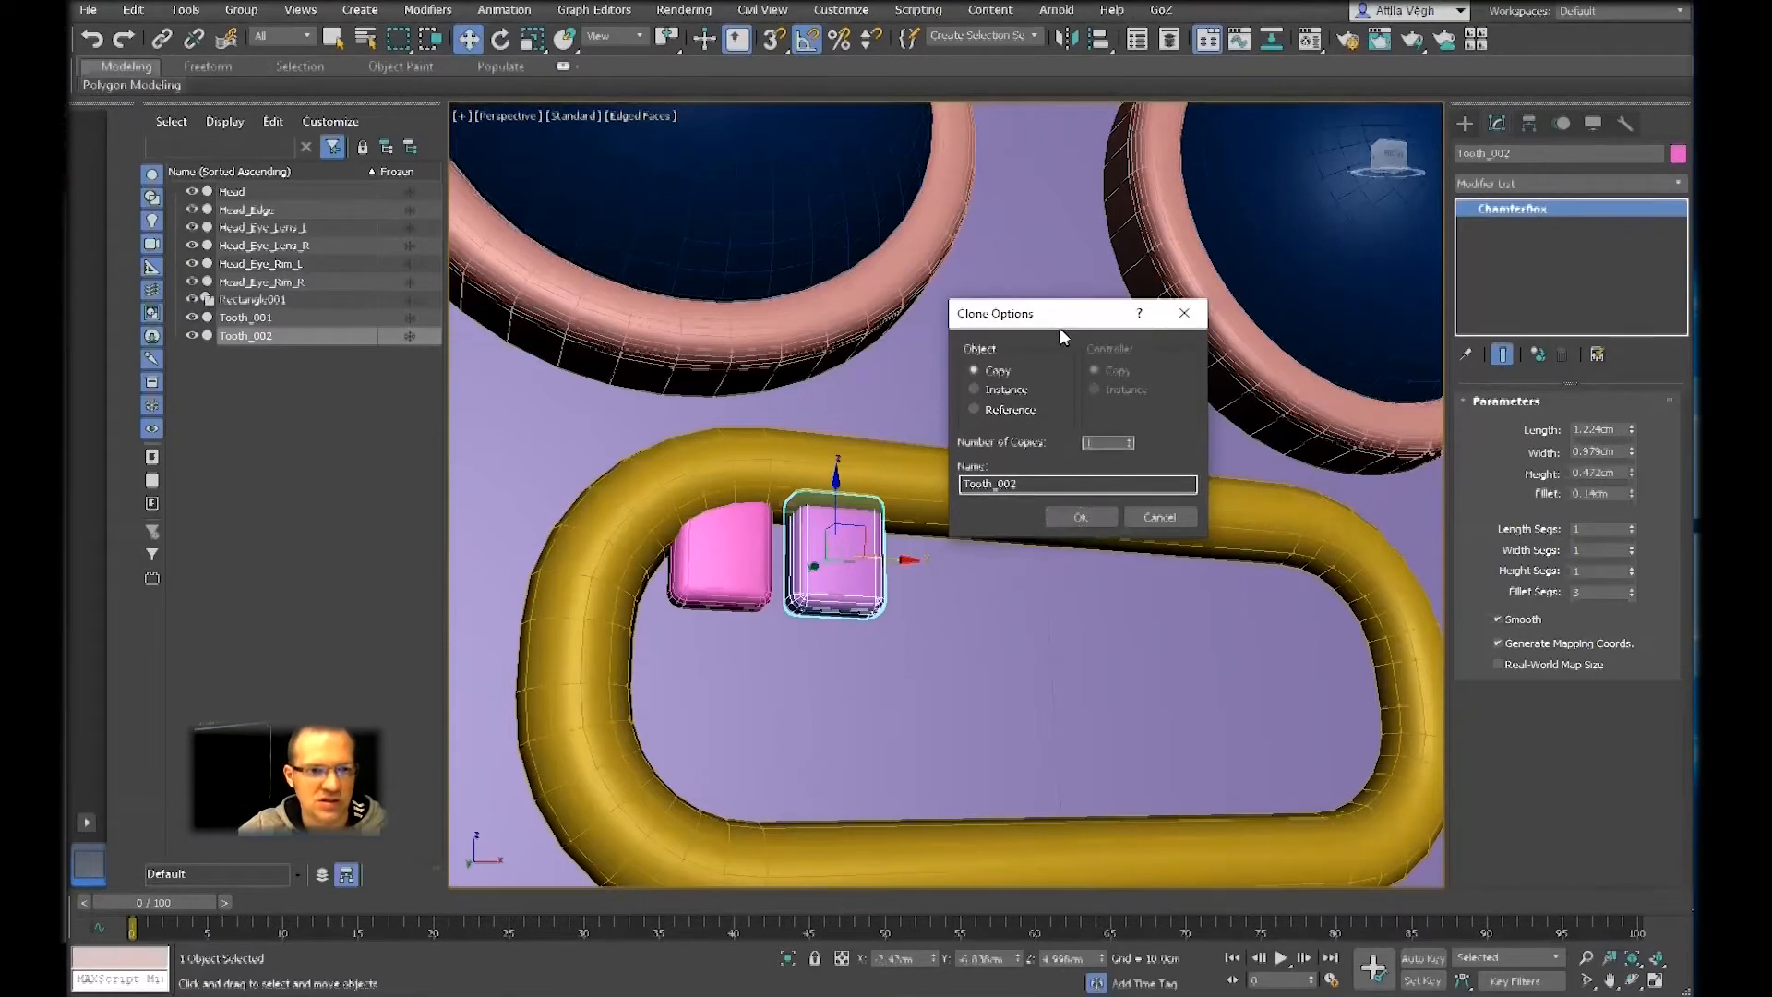
drag(1066, 316, 1084, 291)
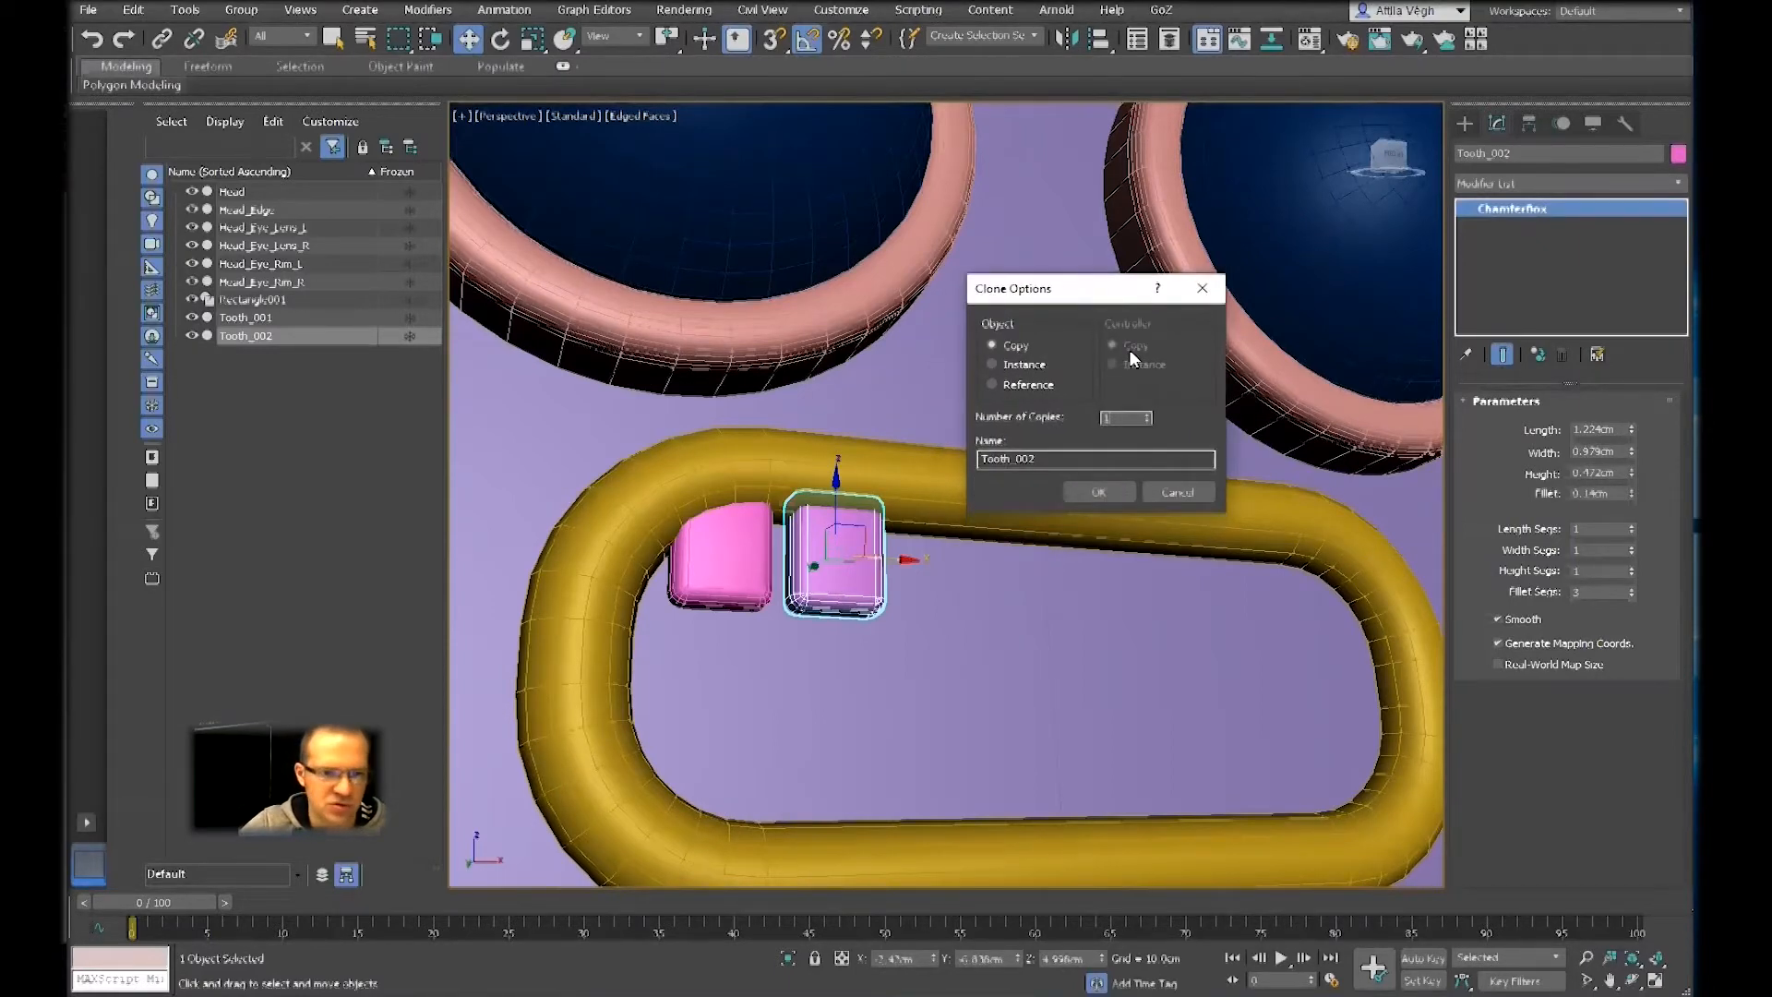
click(1099, 494)
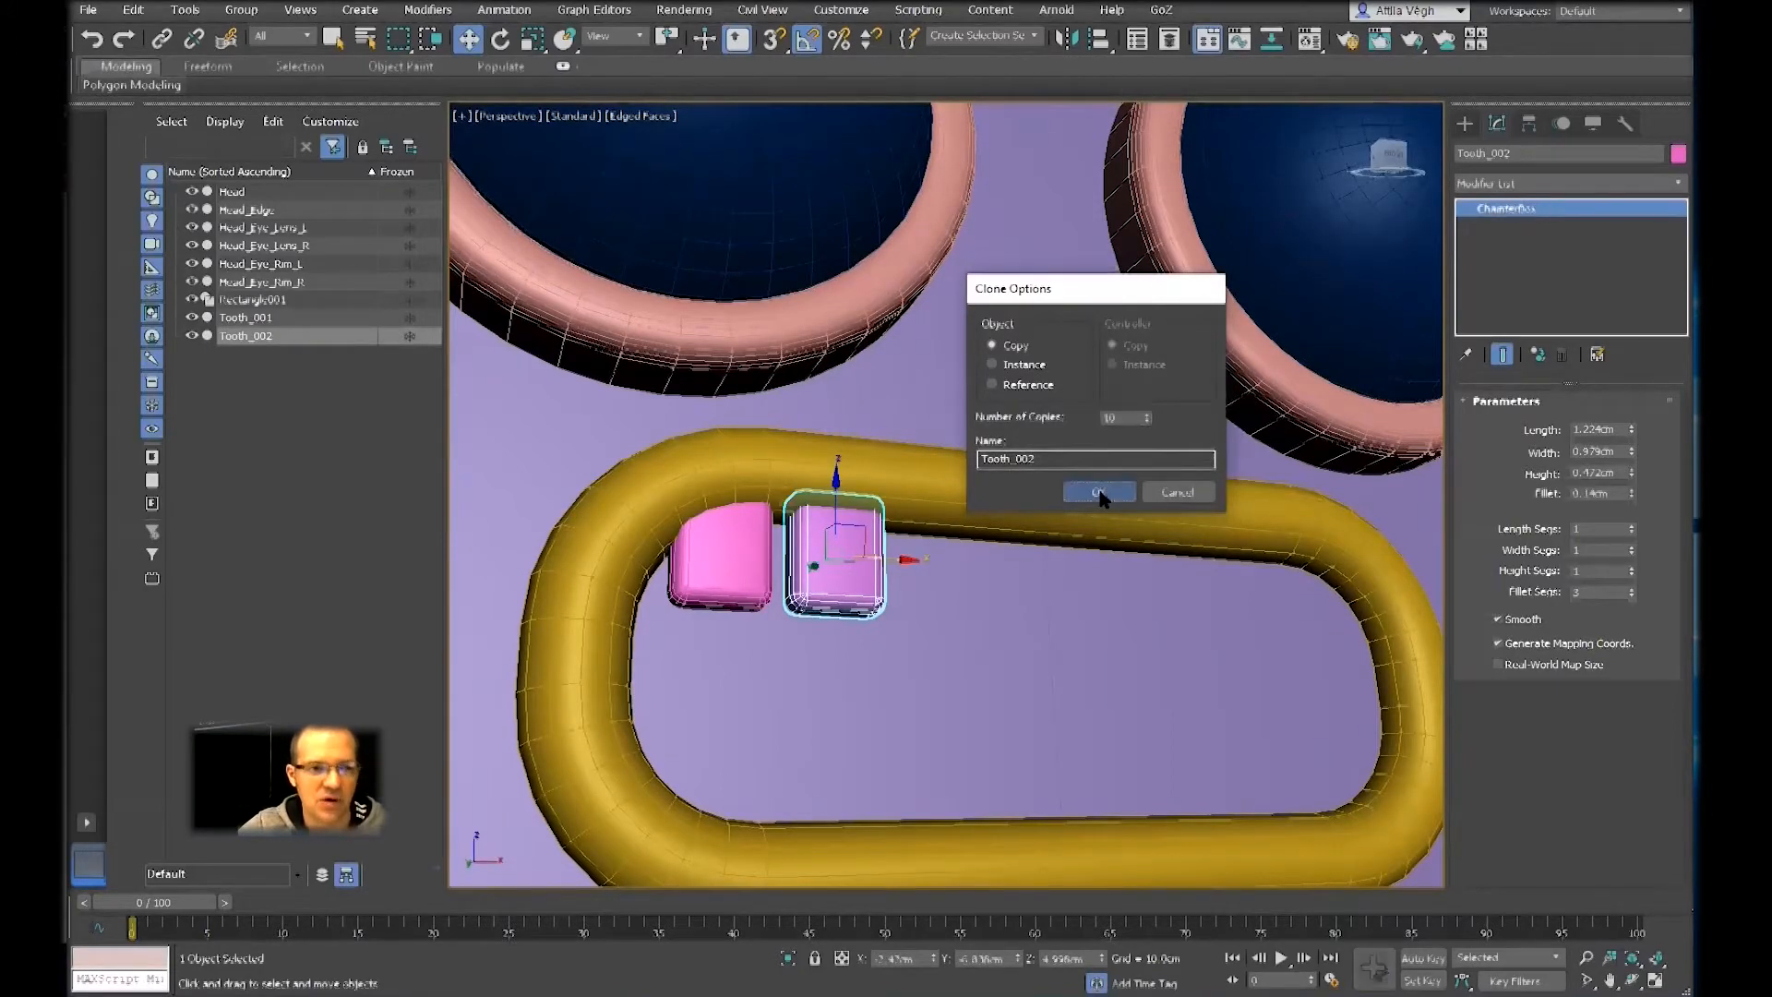
Delete the surplus teeth Tooth_011, Tooth_010, Tooth_009 and Tooth_008 that run past the mouth frame
scroll(1049, 623, down, 3)
alt+middle_drag(1049, 623, 1080, 595)
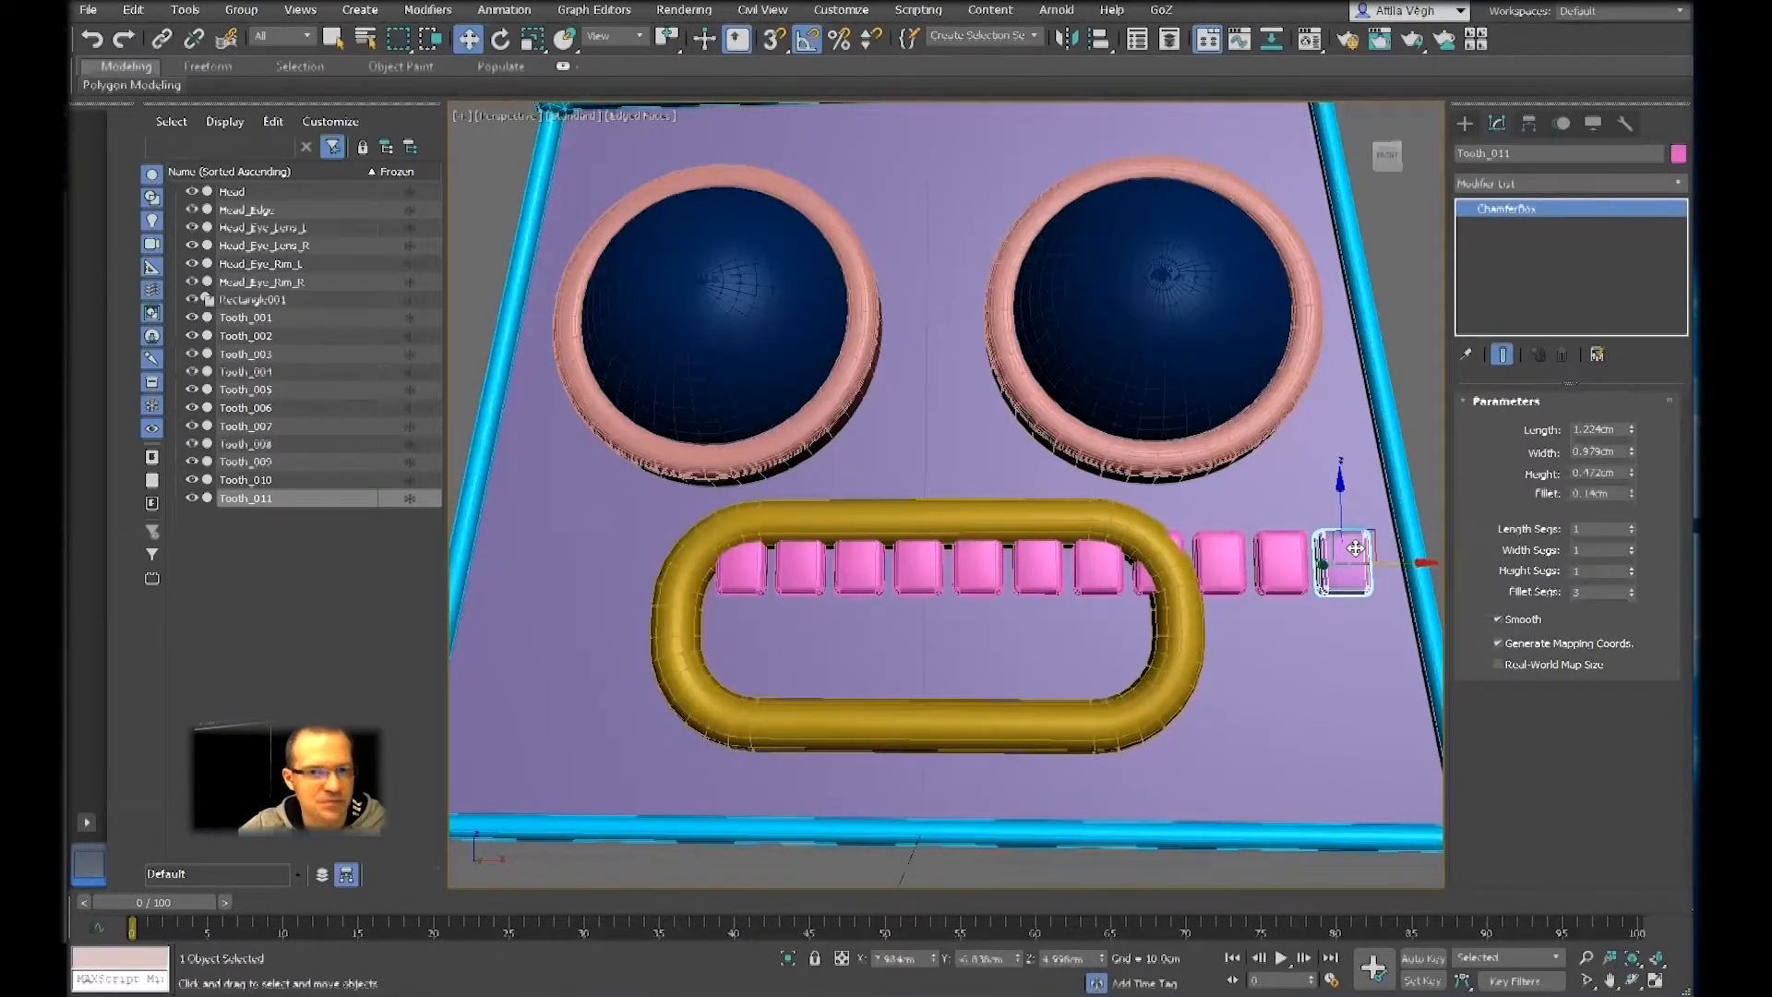
key(Delete)
click(1274, 568)
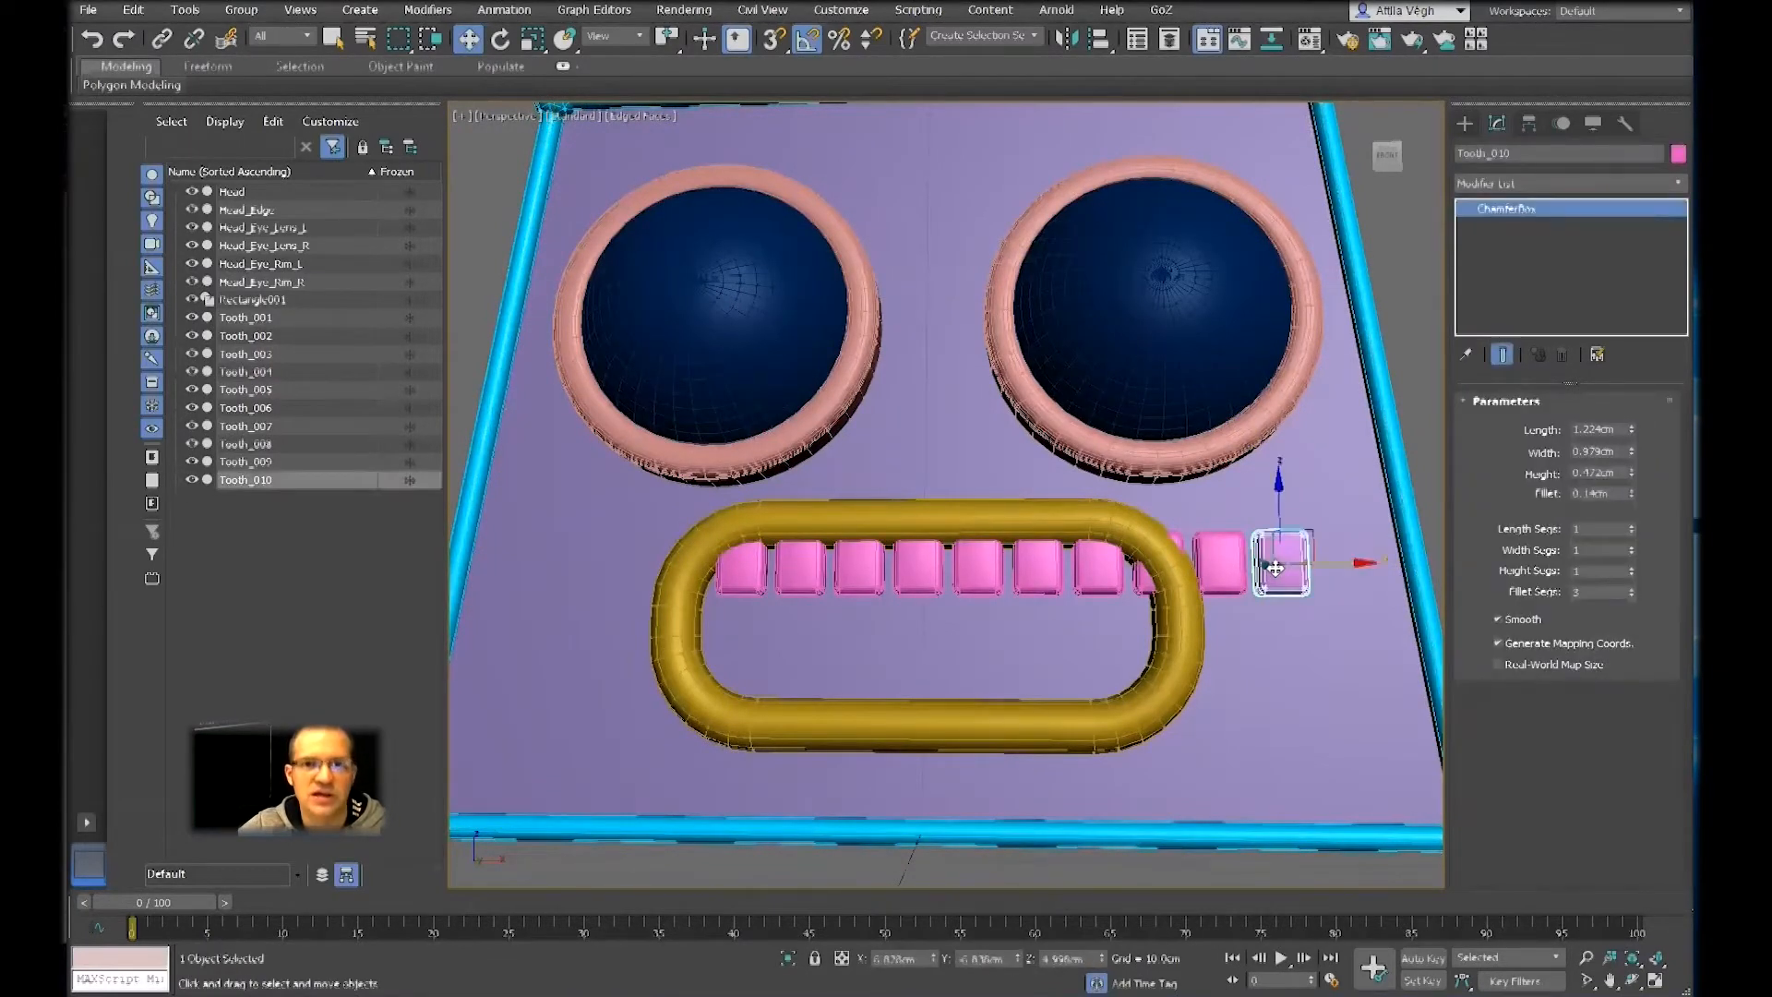
key(Delete)
click(1219, 564)
key(Delete)
click(1142, 576)
key(Delete)
Select the full range of teeth from Tooth_001 to Tooth_007 in the scene's object list
key(z)
scroll(905, 600, up, 4)
click(620, 485)
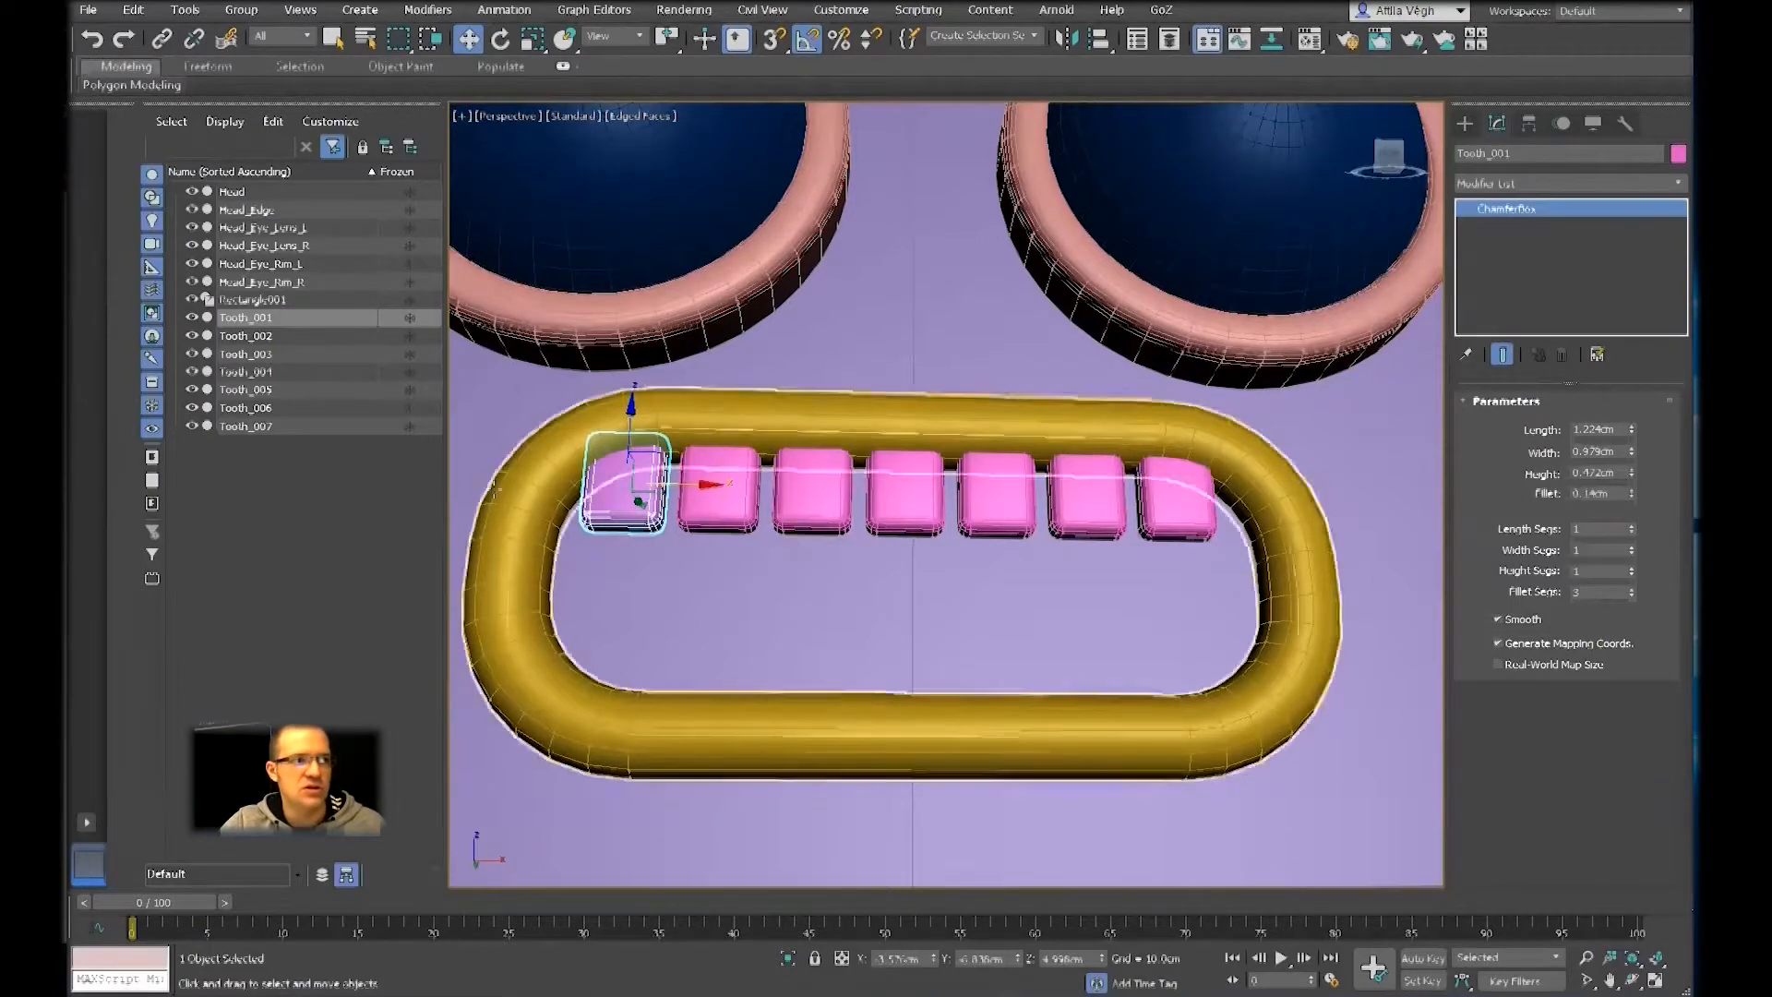
click(268, 317)
click(273, 463)
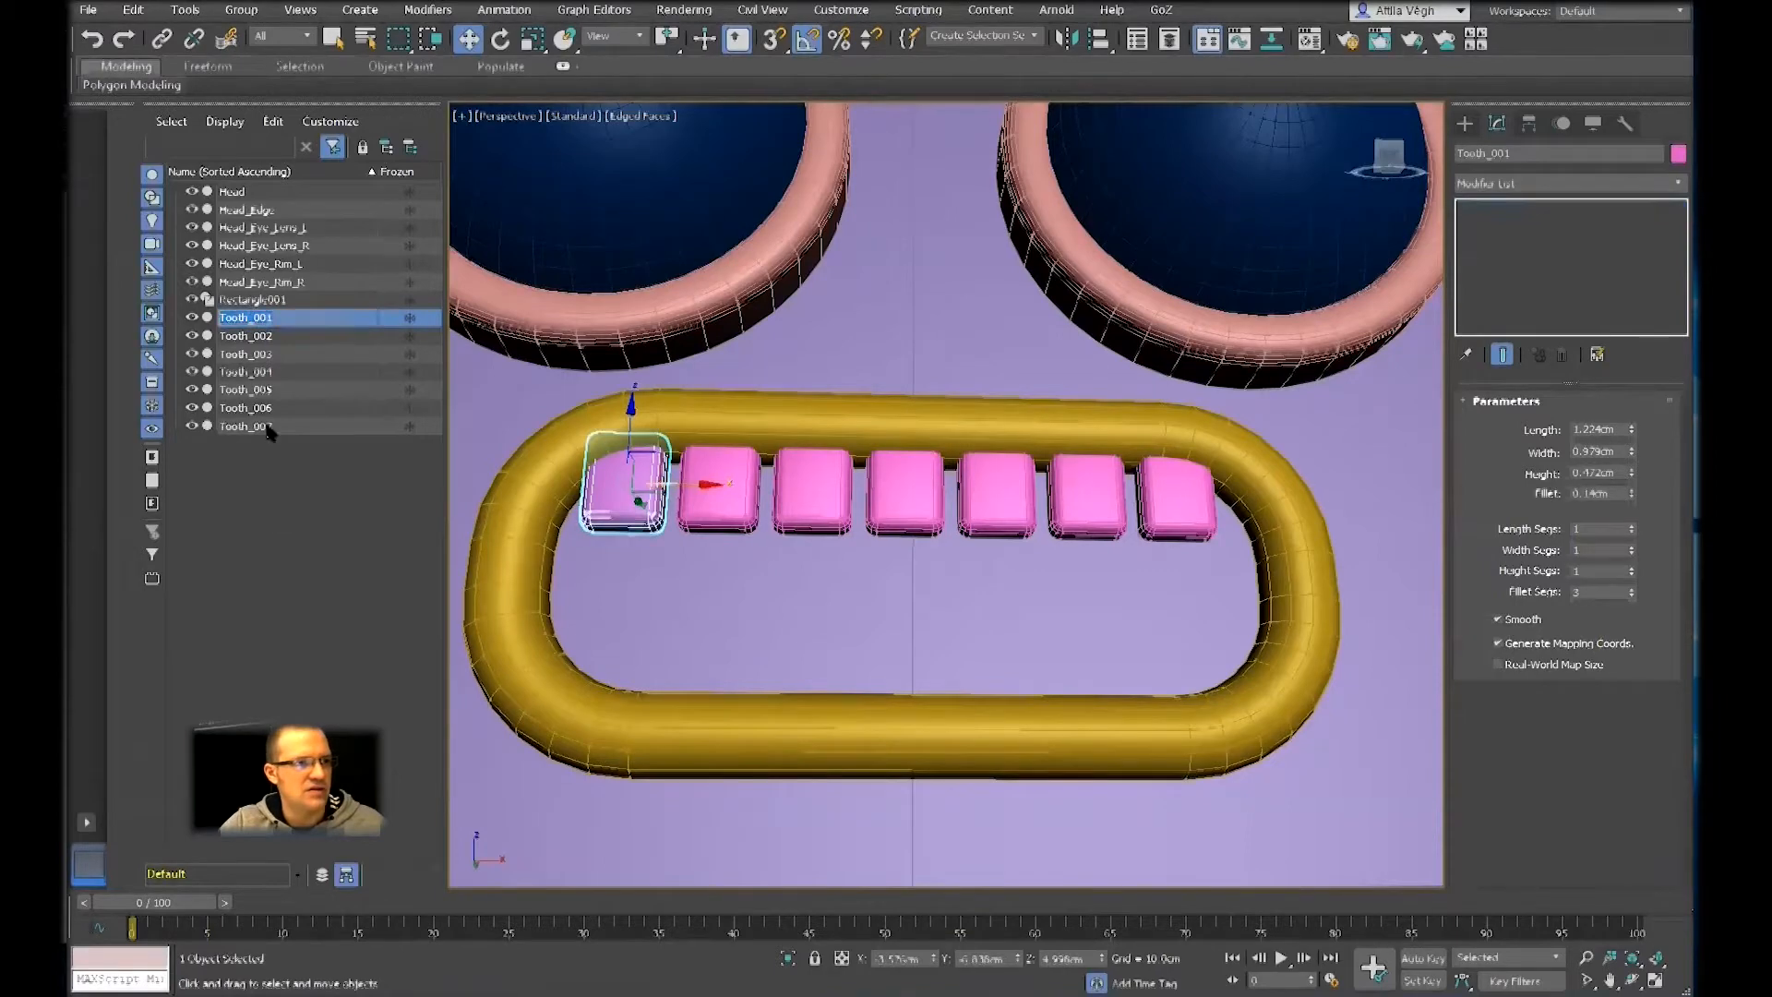
click(251, 317)
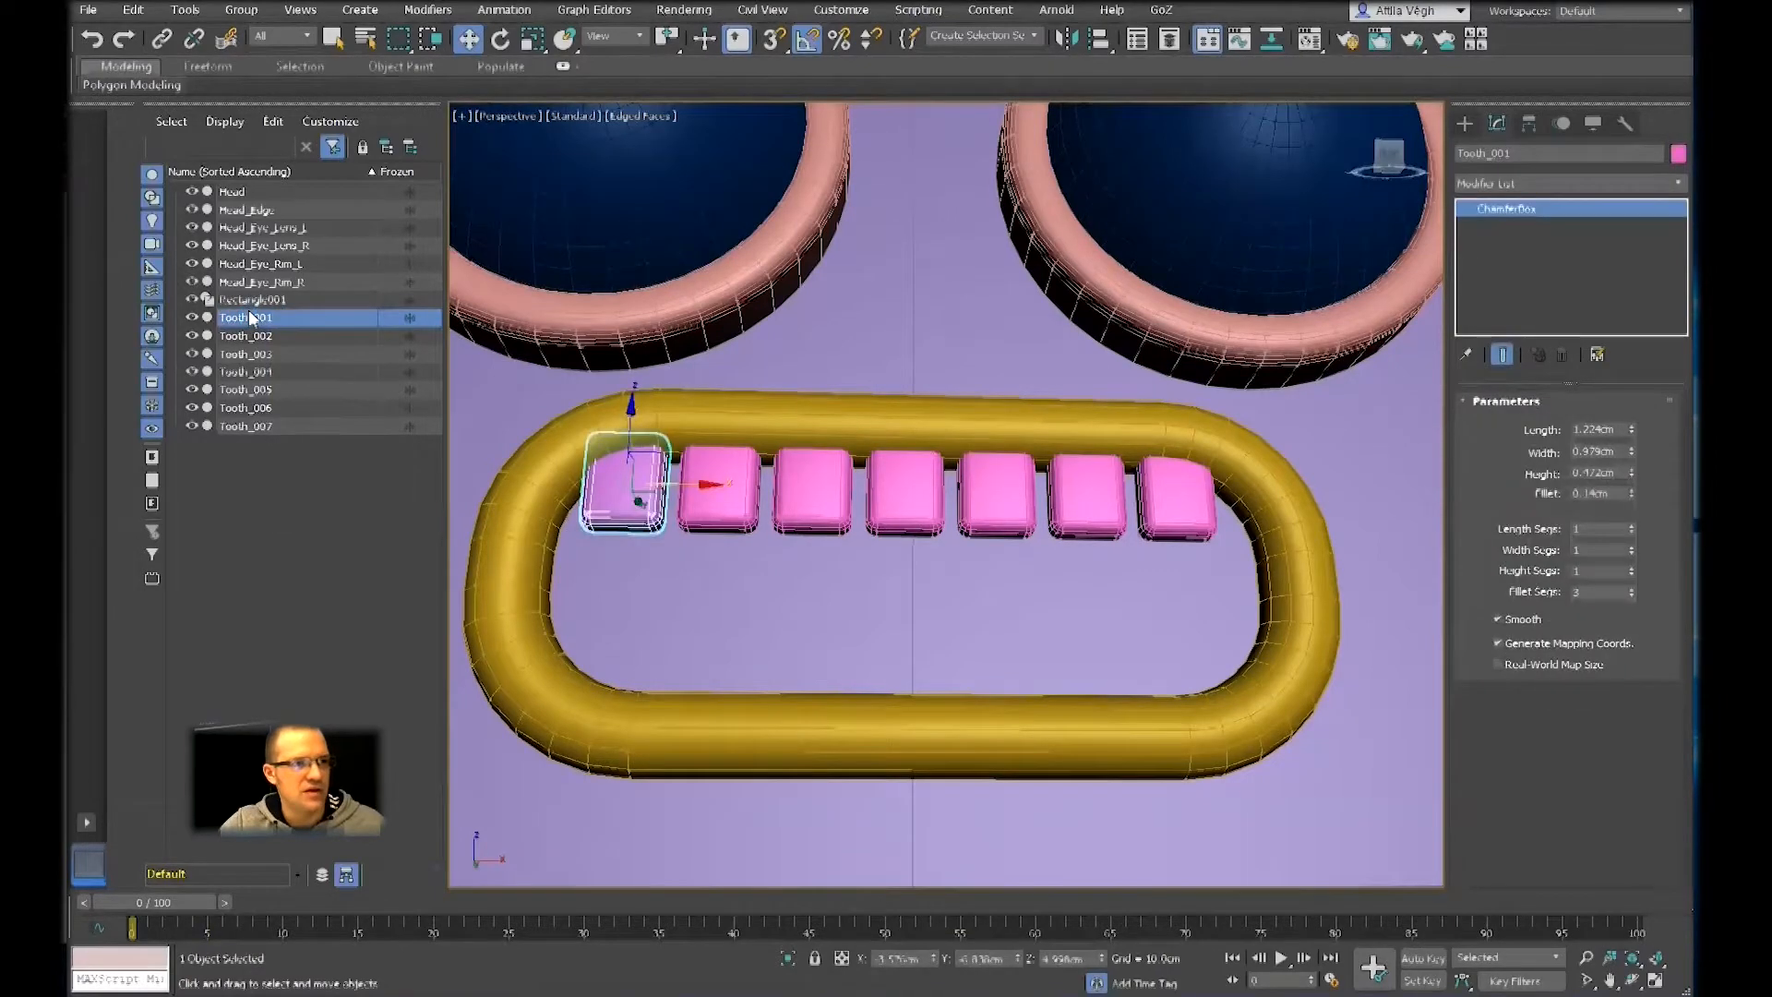
shift+click(259, 426)
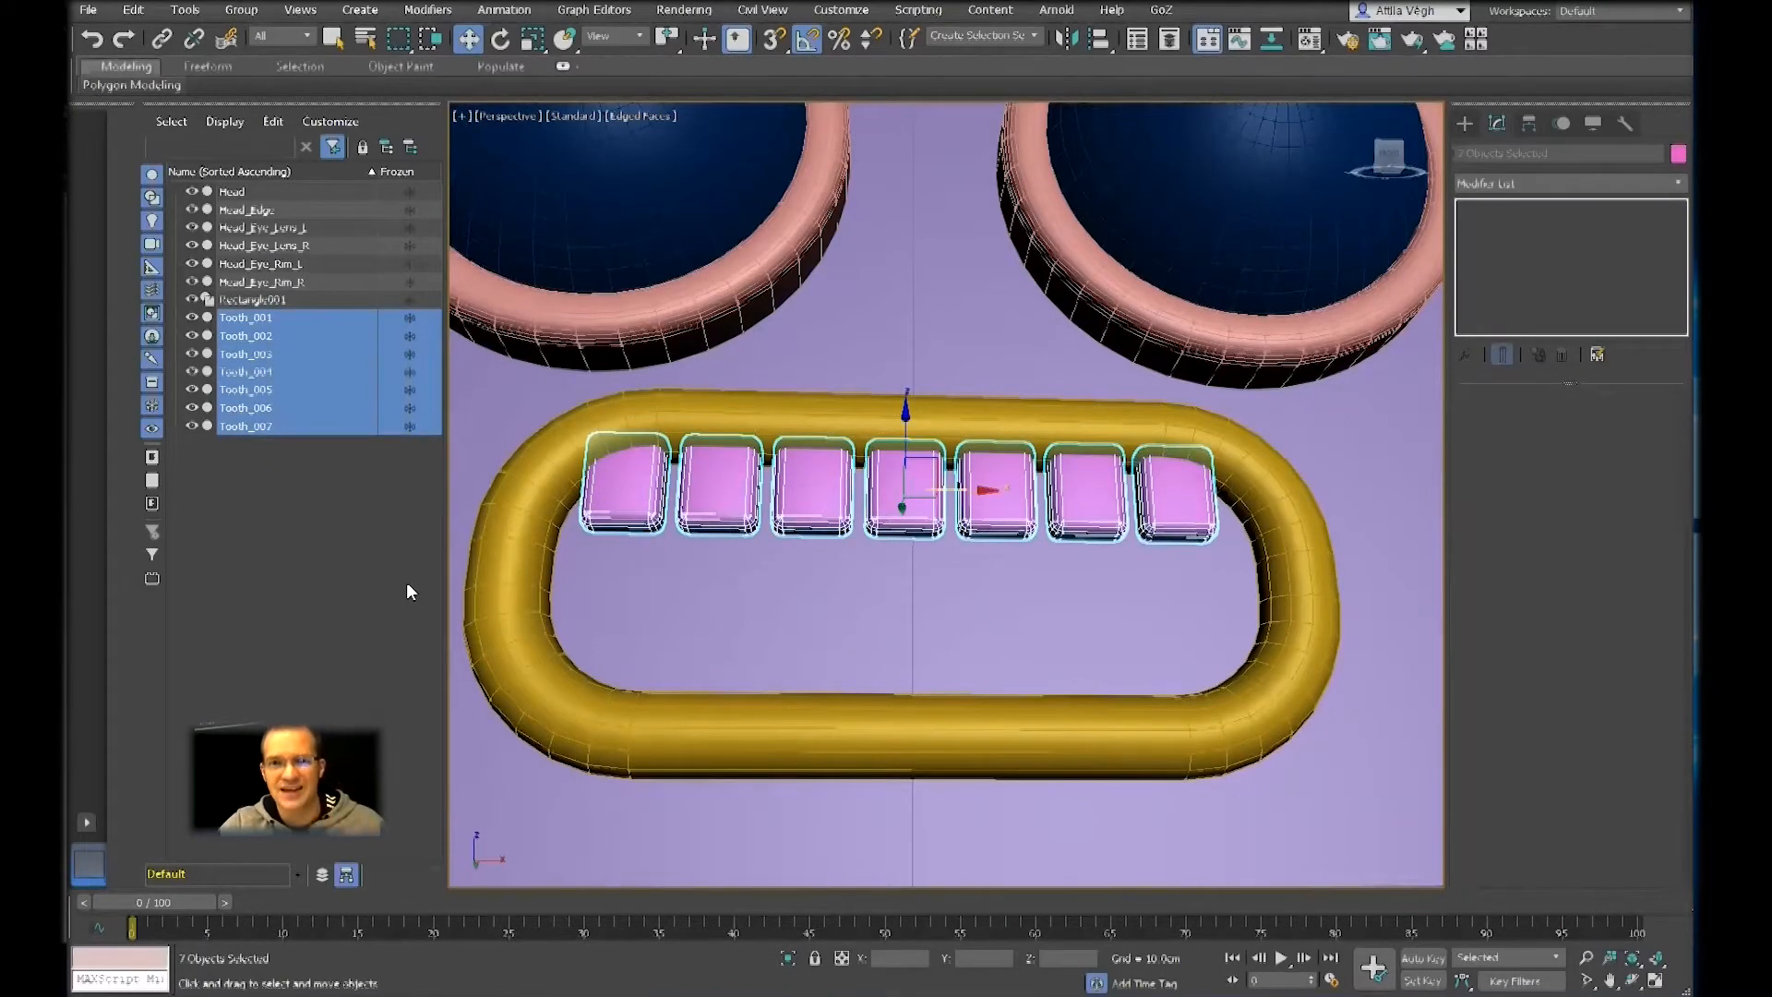
Filter the object list by "too", clear the filter, and reselect Tooth_001 through Tooth_007 in the list
click(237, 143)
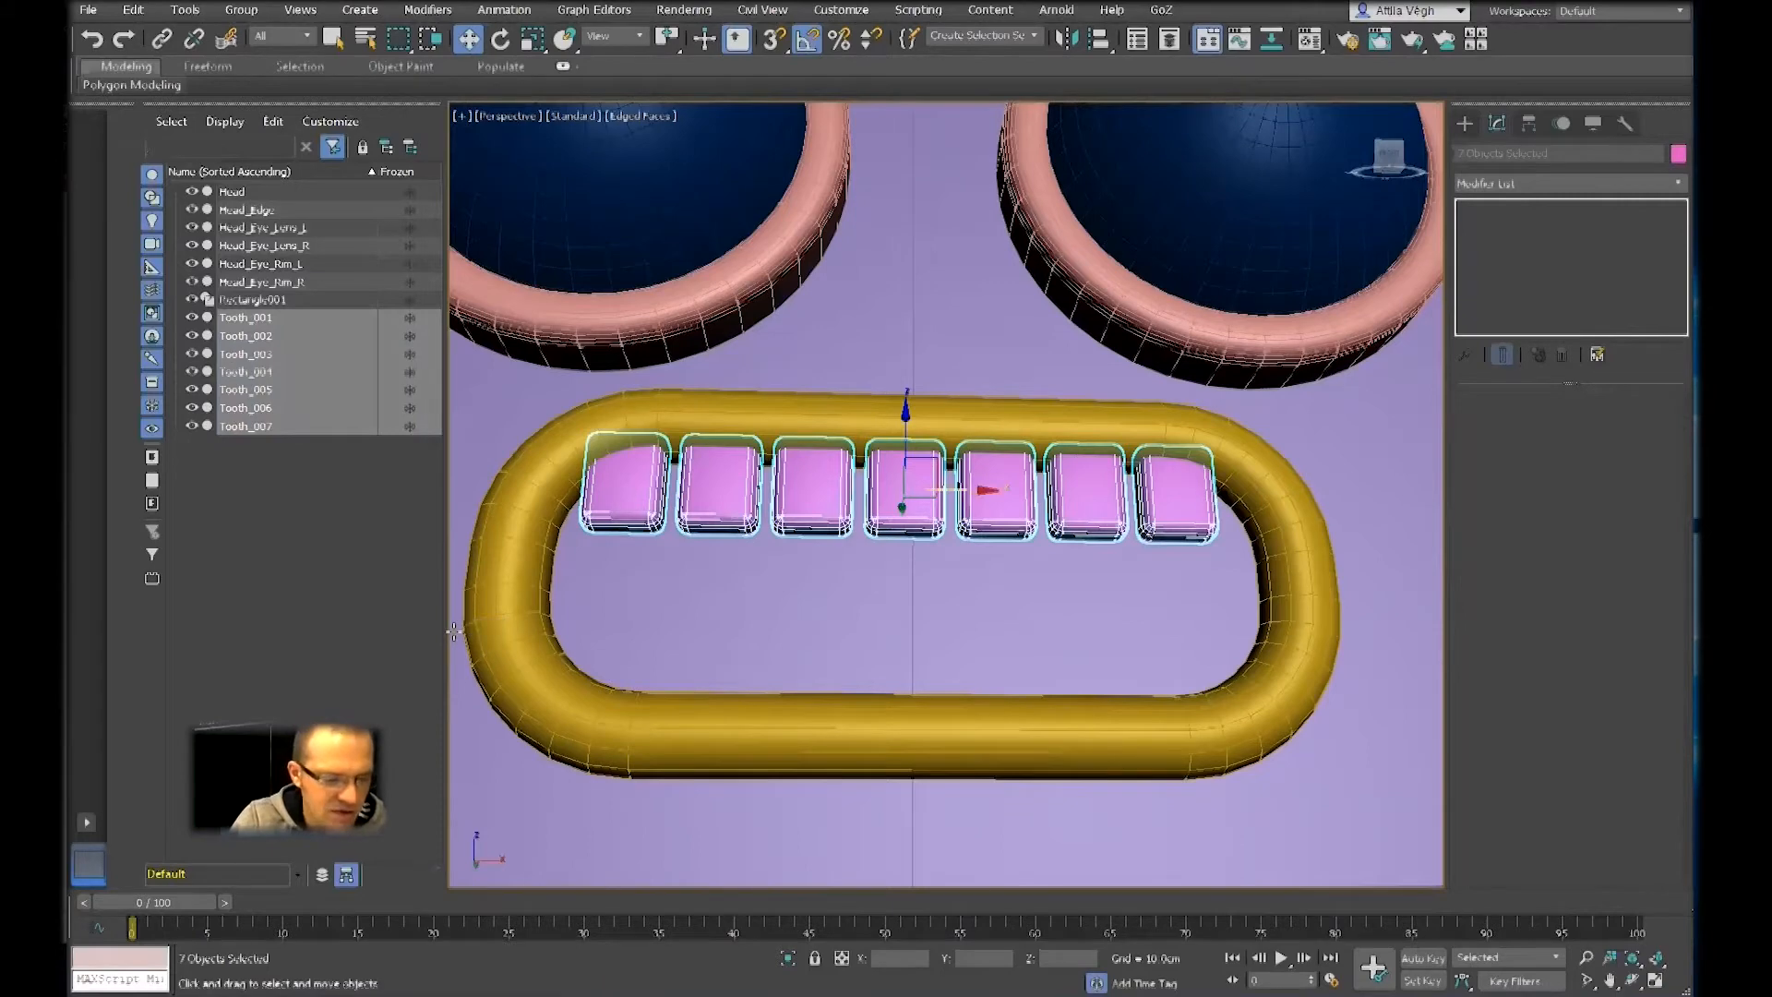
text(too)
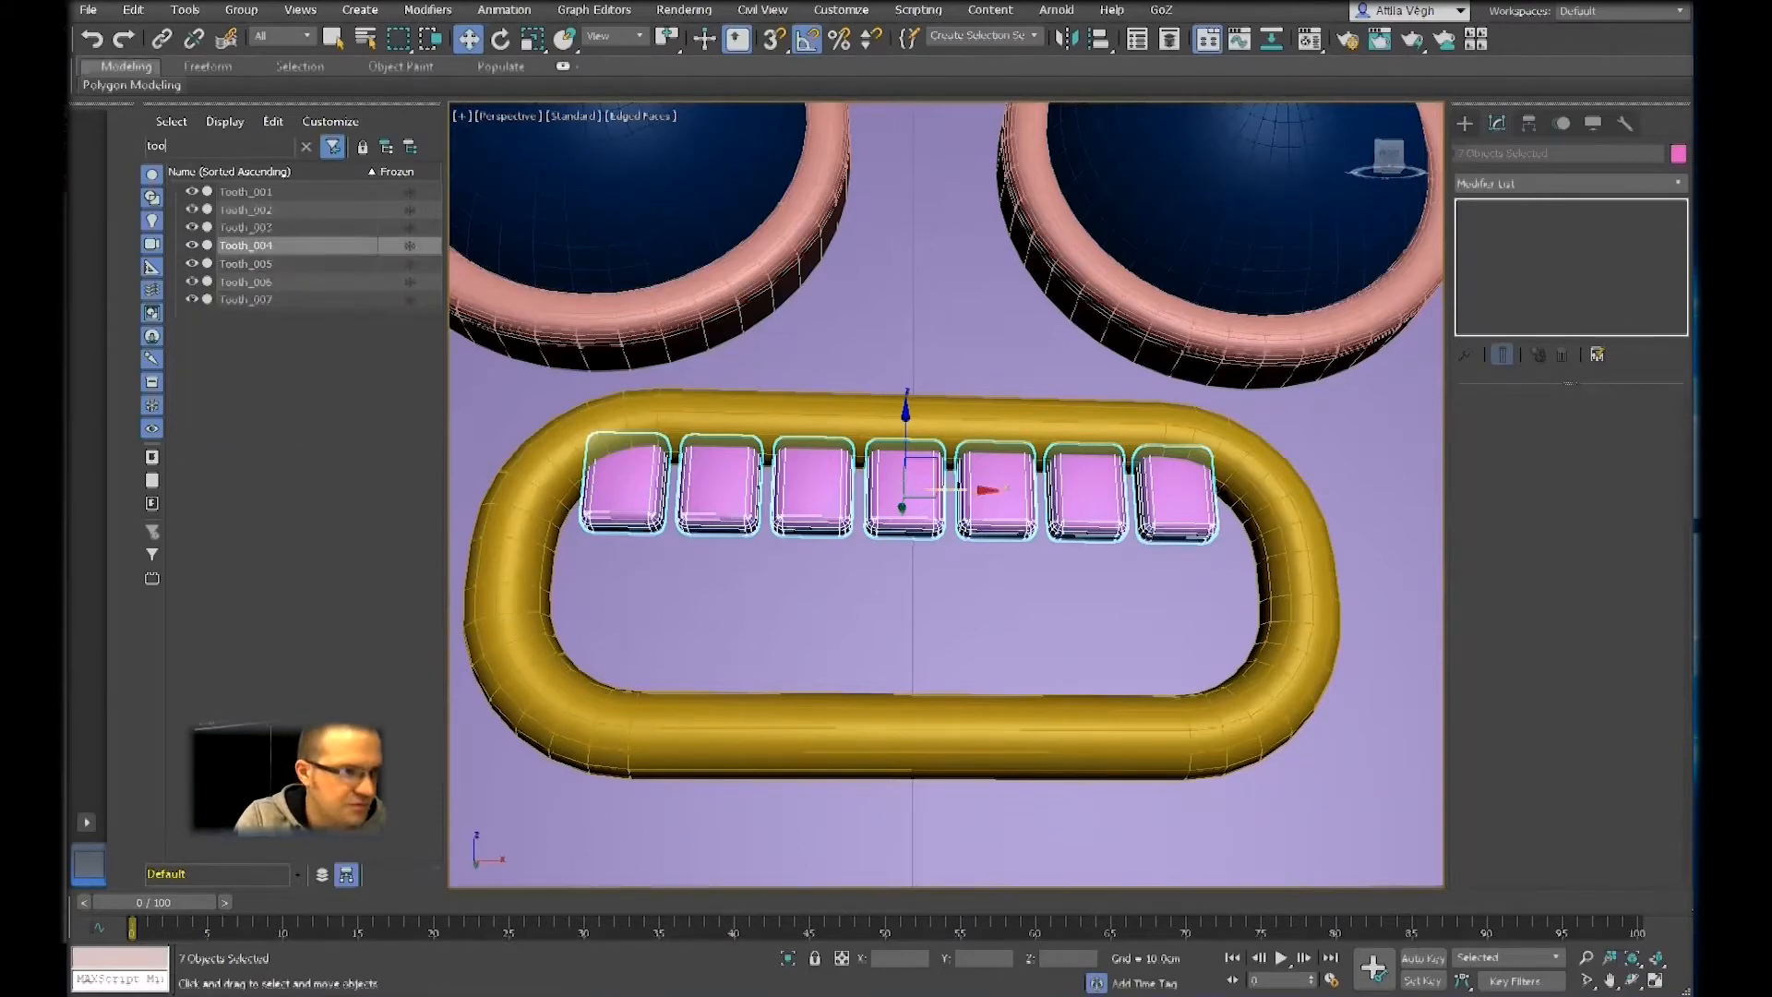
key(BackSpace)
key(BackSpace)
key(BackSpace)
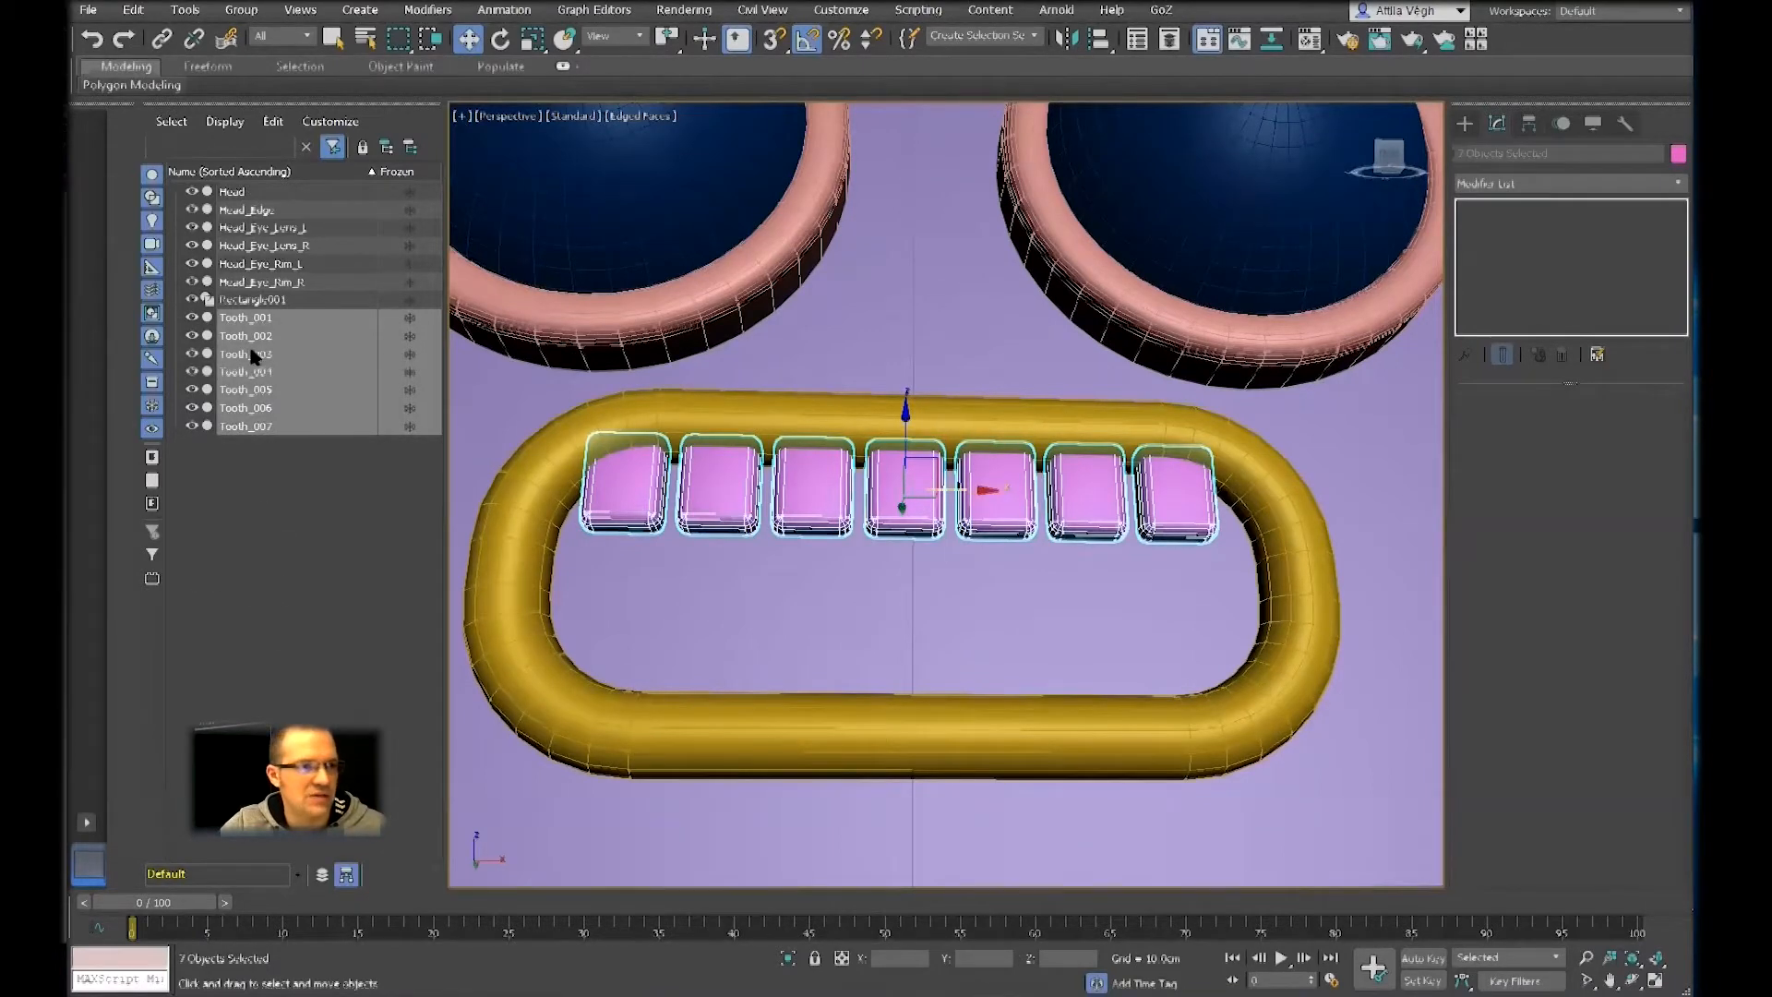
drag(248, 322, 266, 420)
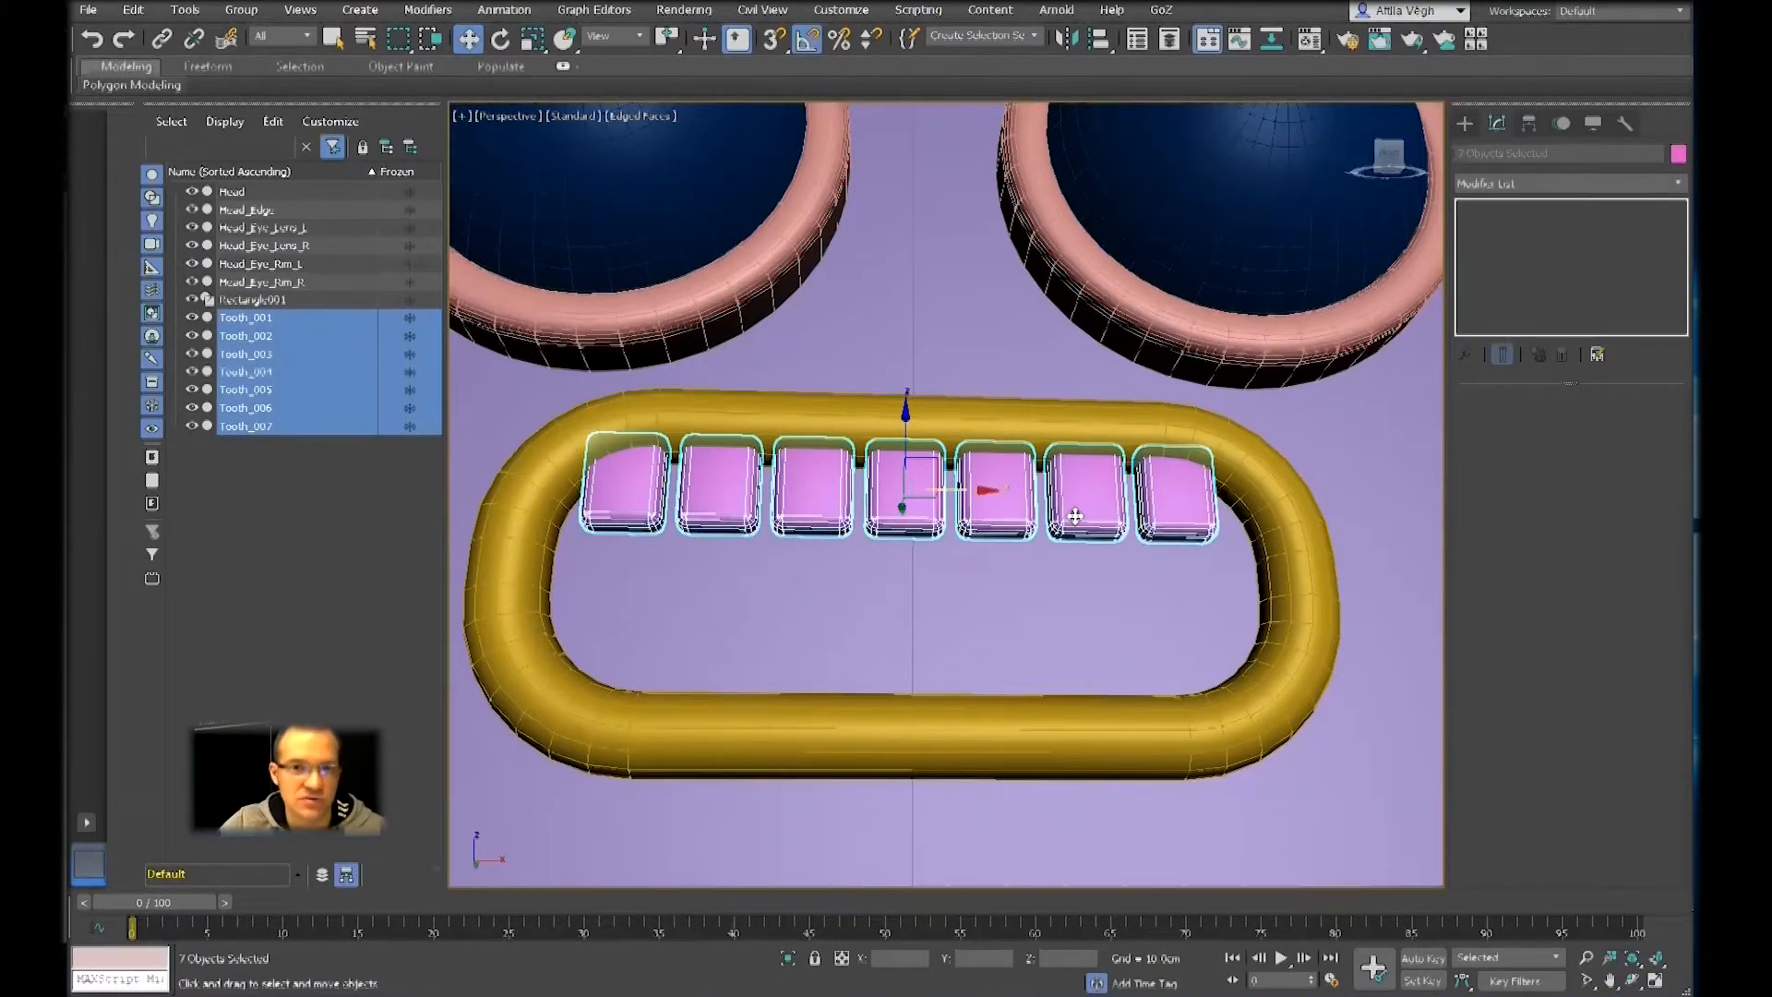
Select the middle tooth, Tooth_004, in the mouth and extend the selection to all teeth with Select Similar
scroll(1030, 530, down, 5)
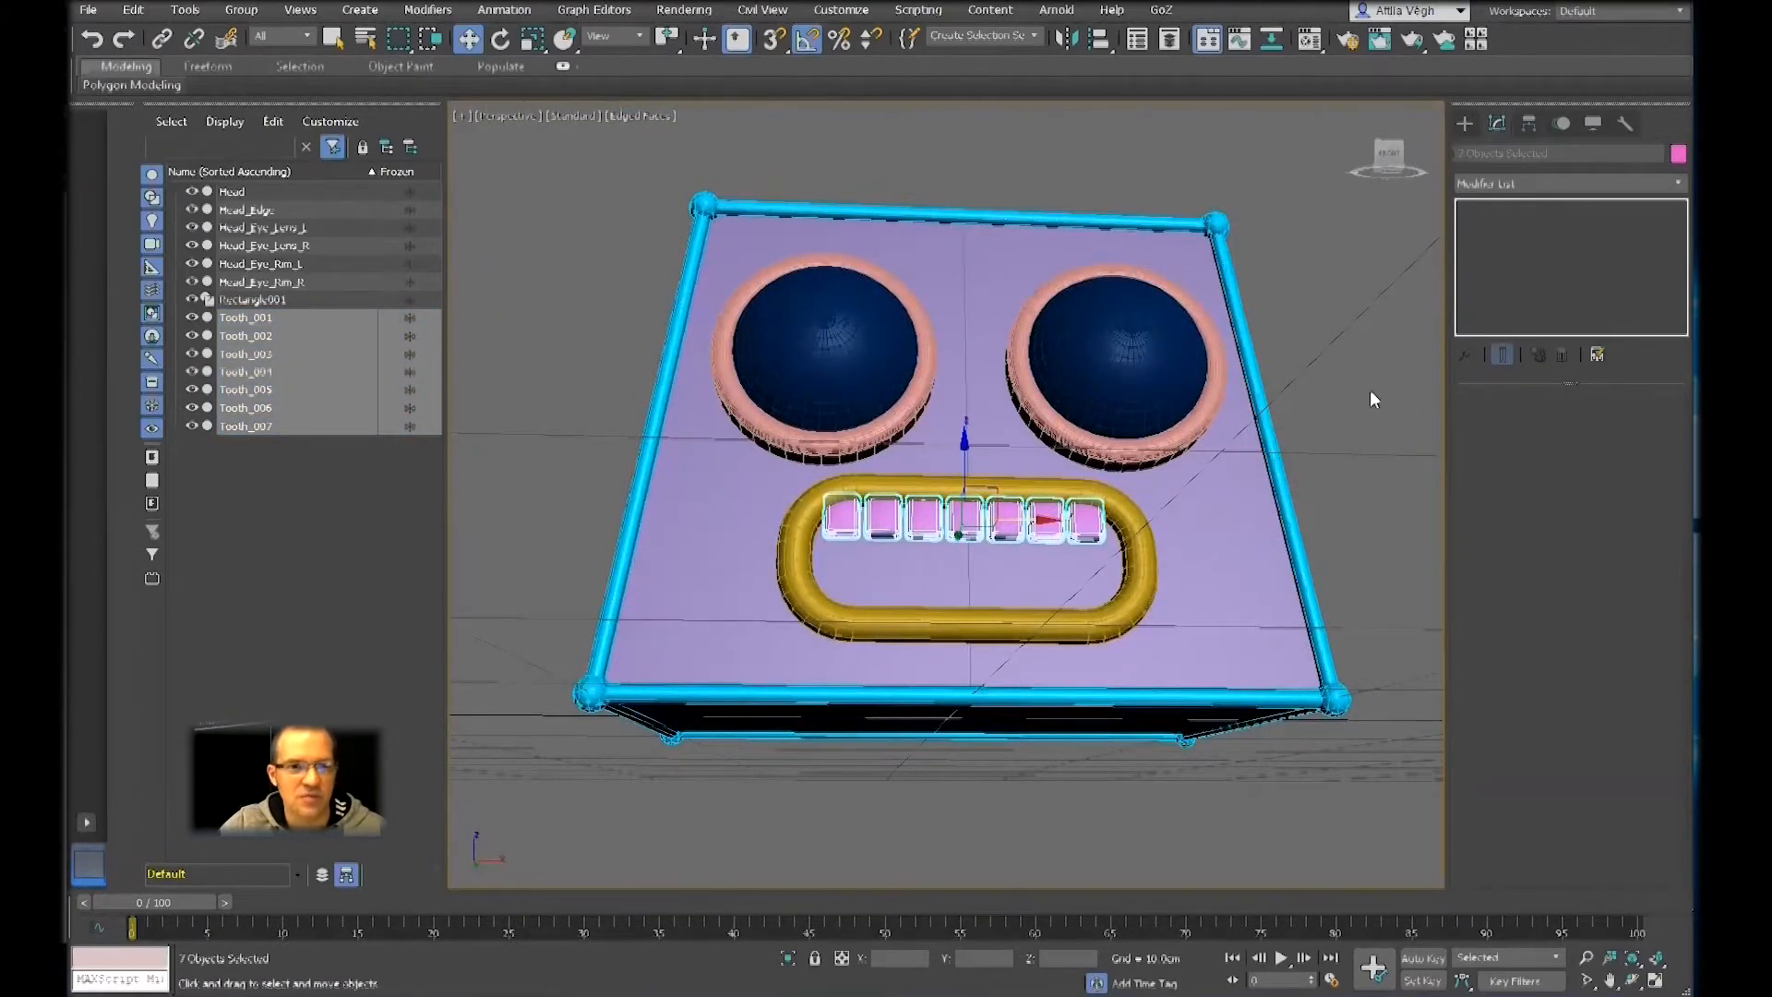
click(953, 606)
click(1001, 523)
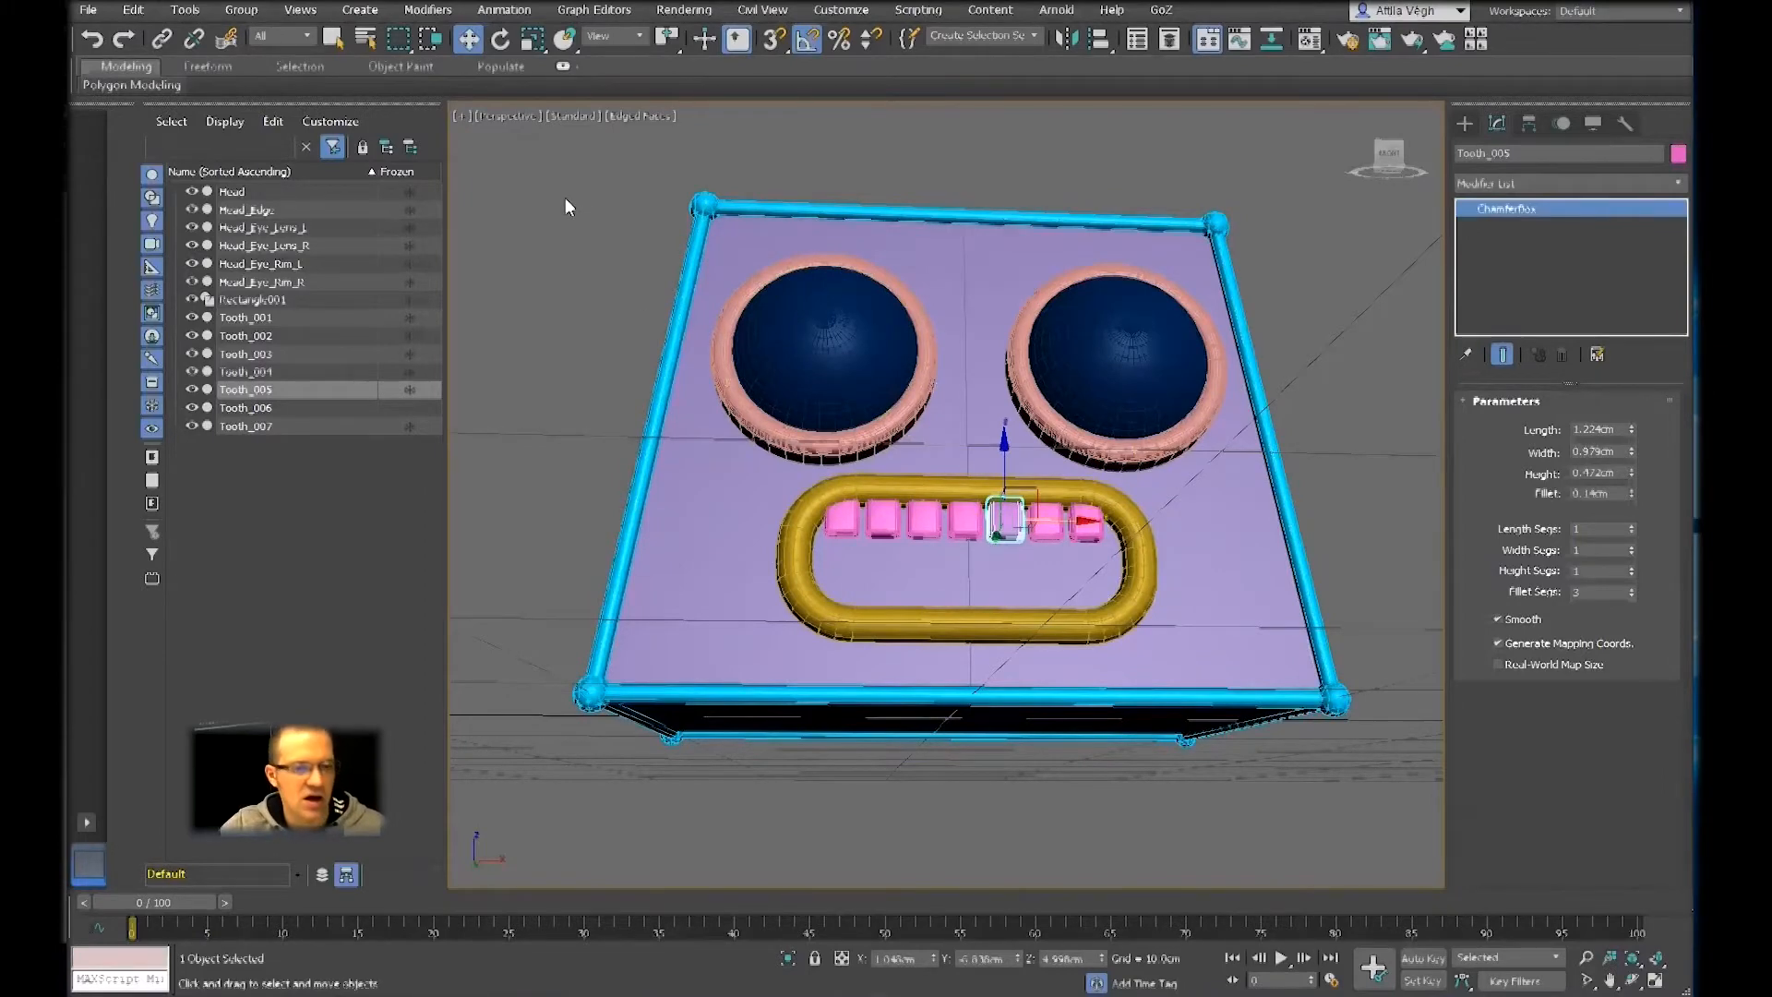
click(966, 519)
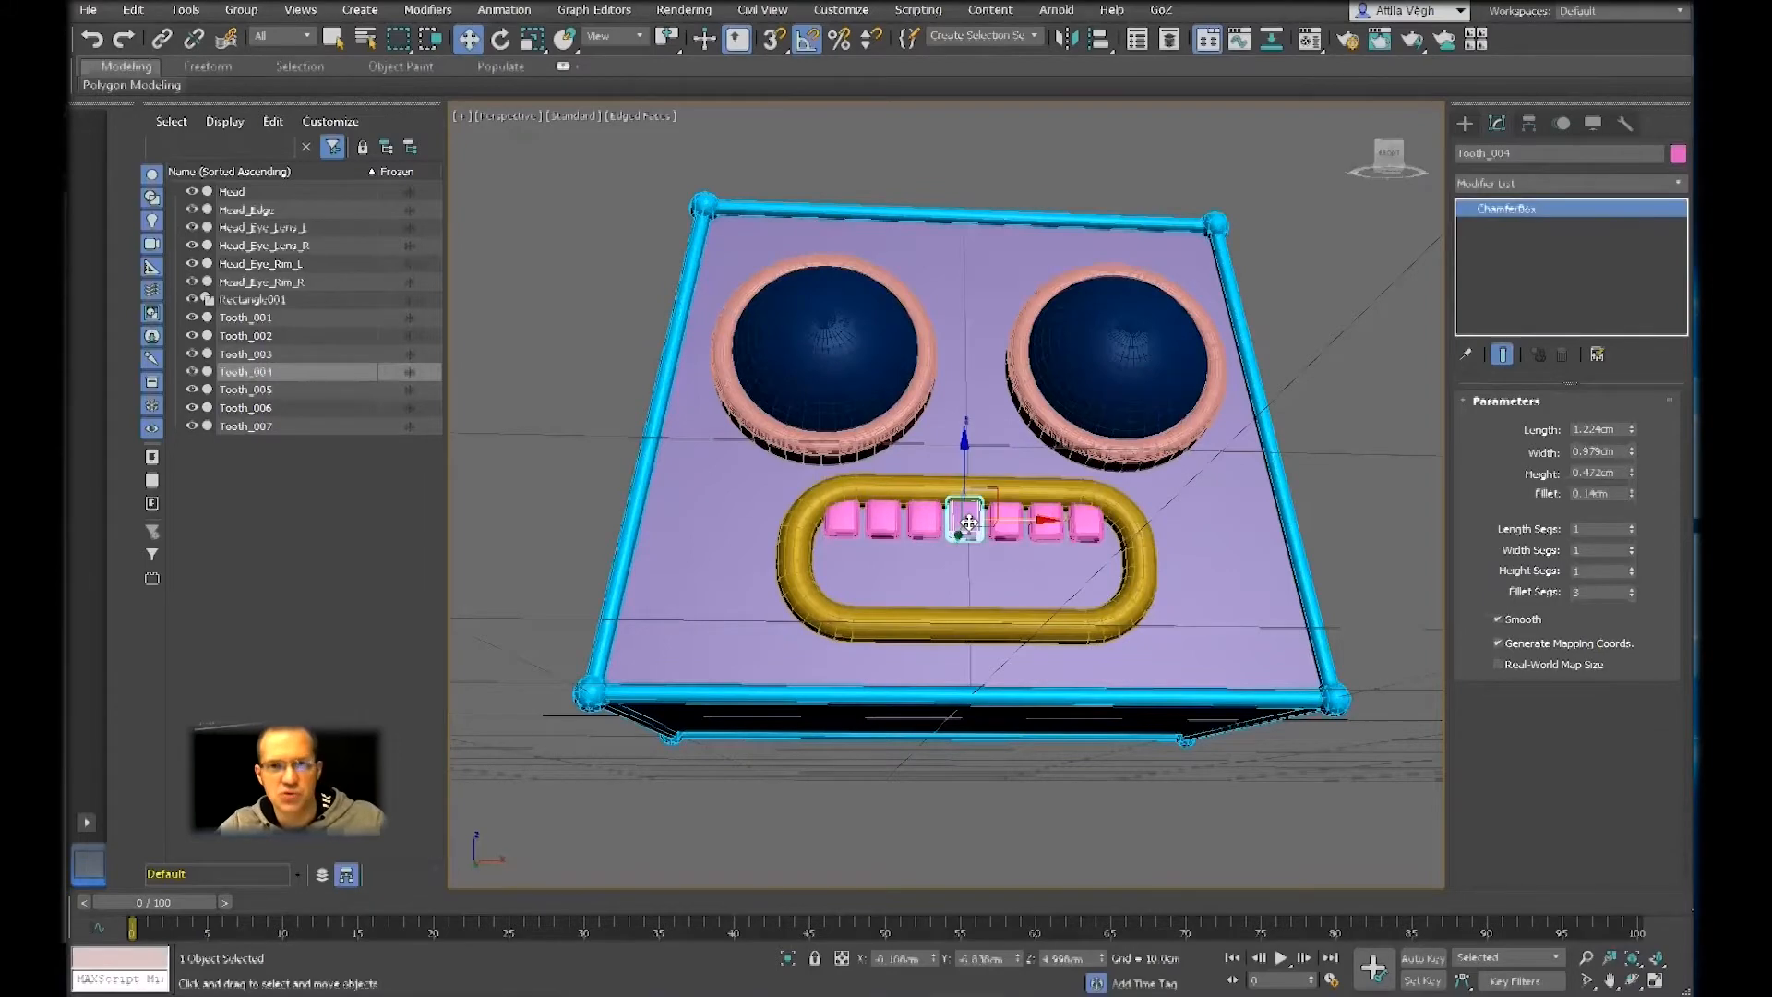
key(ctrl+q)
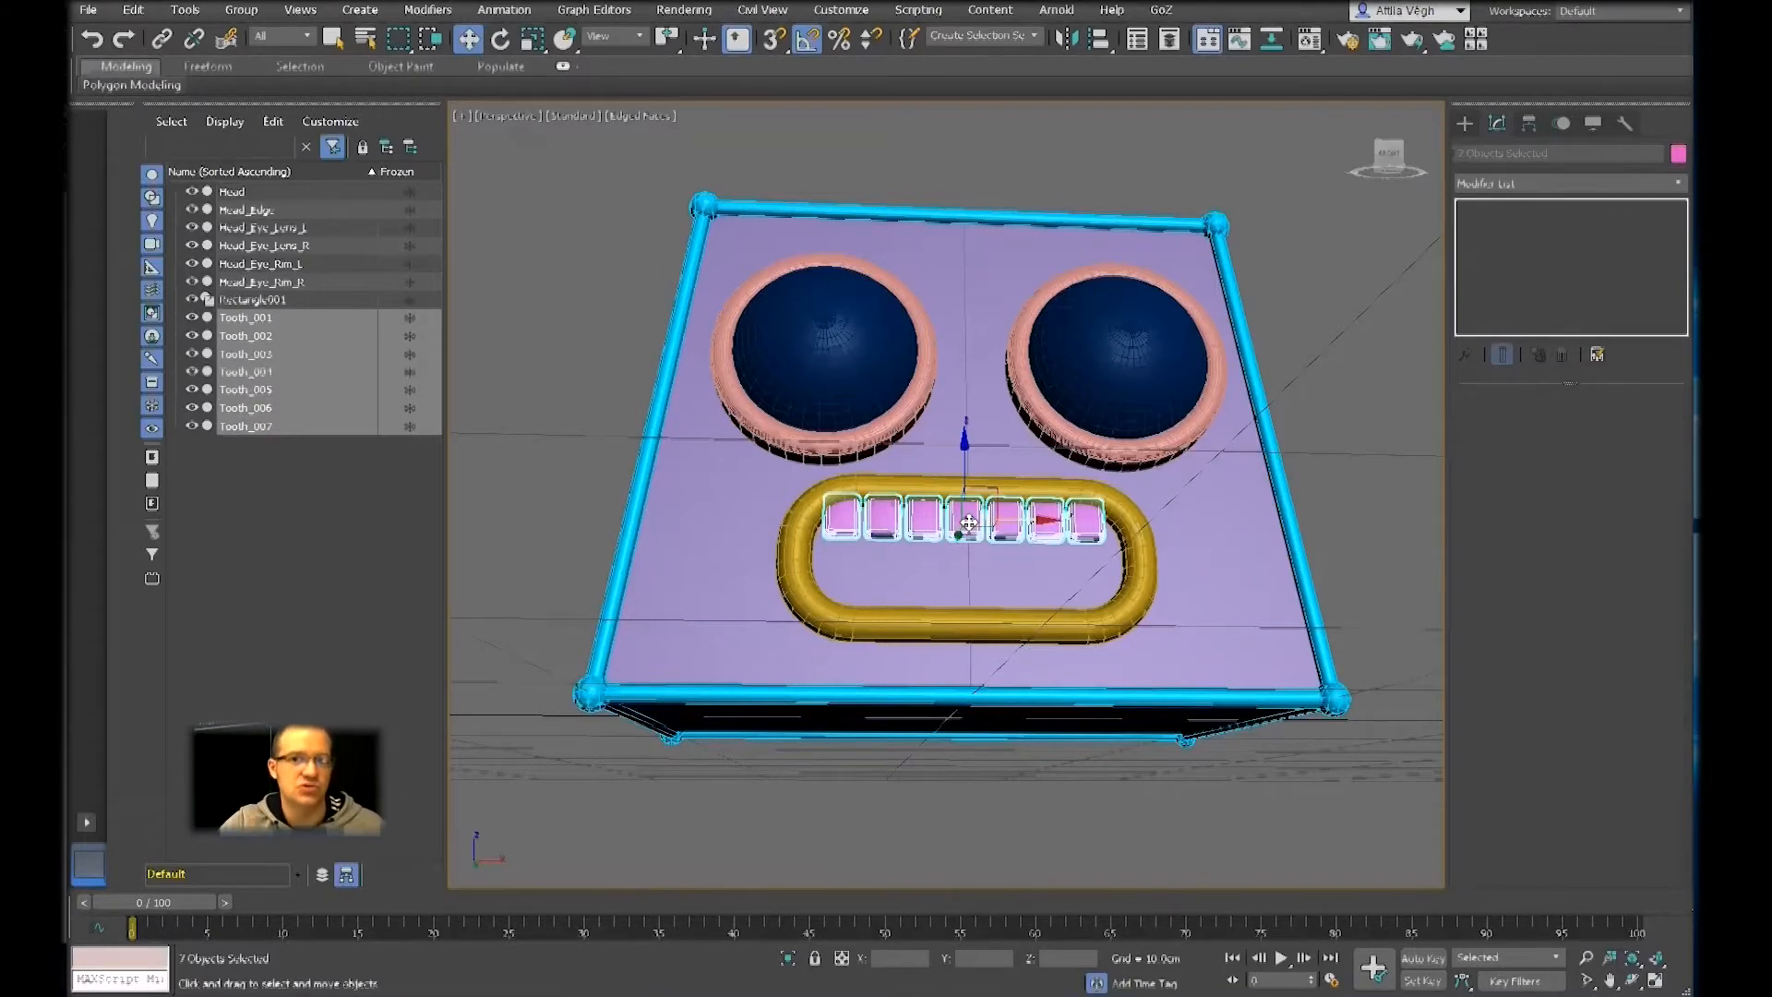
Use Select Similar on Head_Eye_Lens_R to pick both lenses, and again on Tooth_002 to select all seven teeth
click(781, 348)
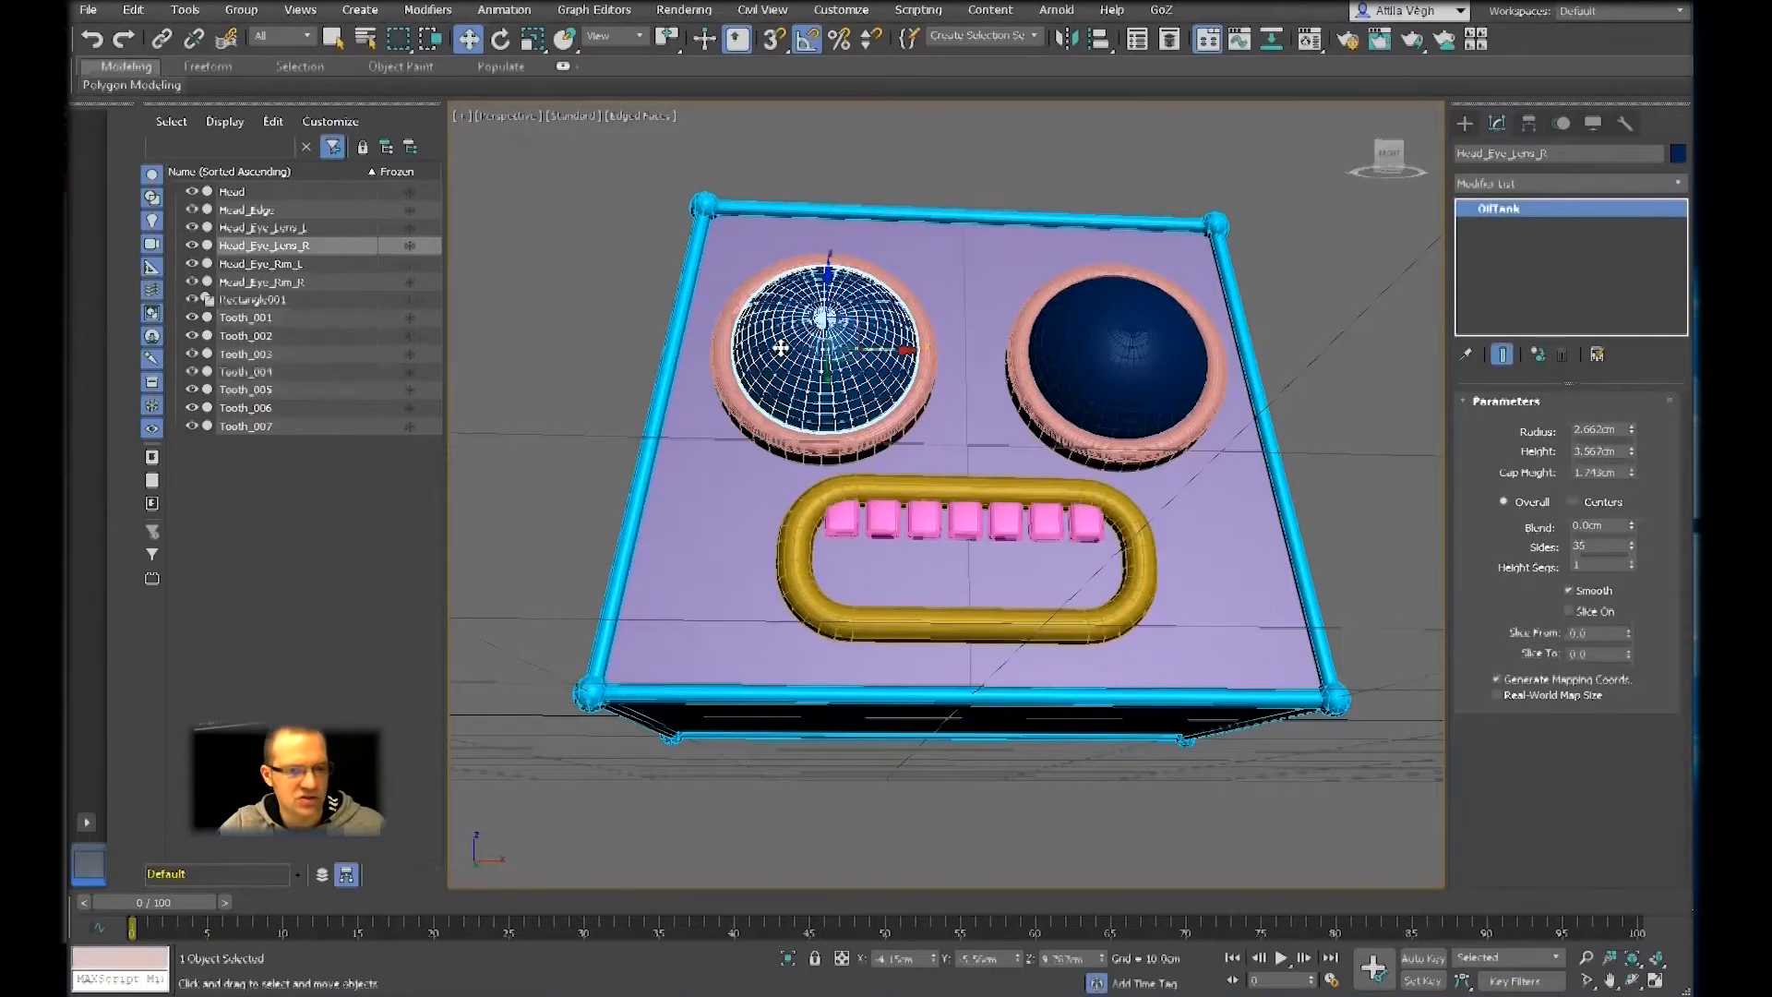
key(ctrl+q)
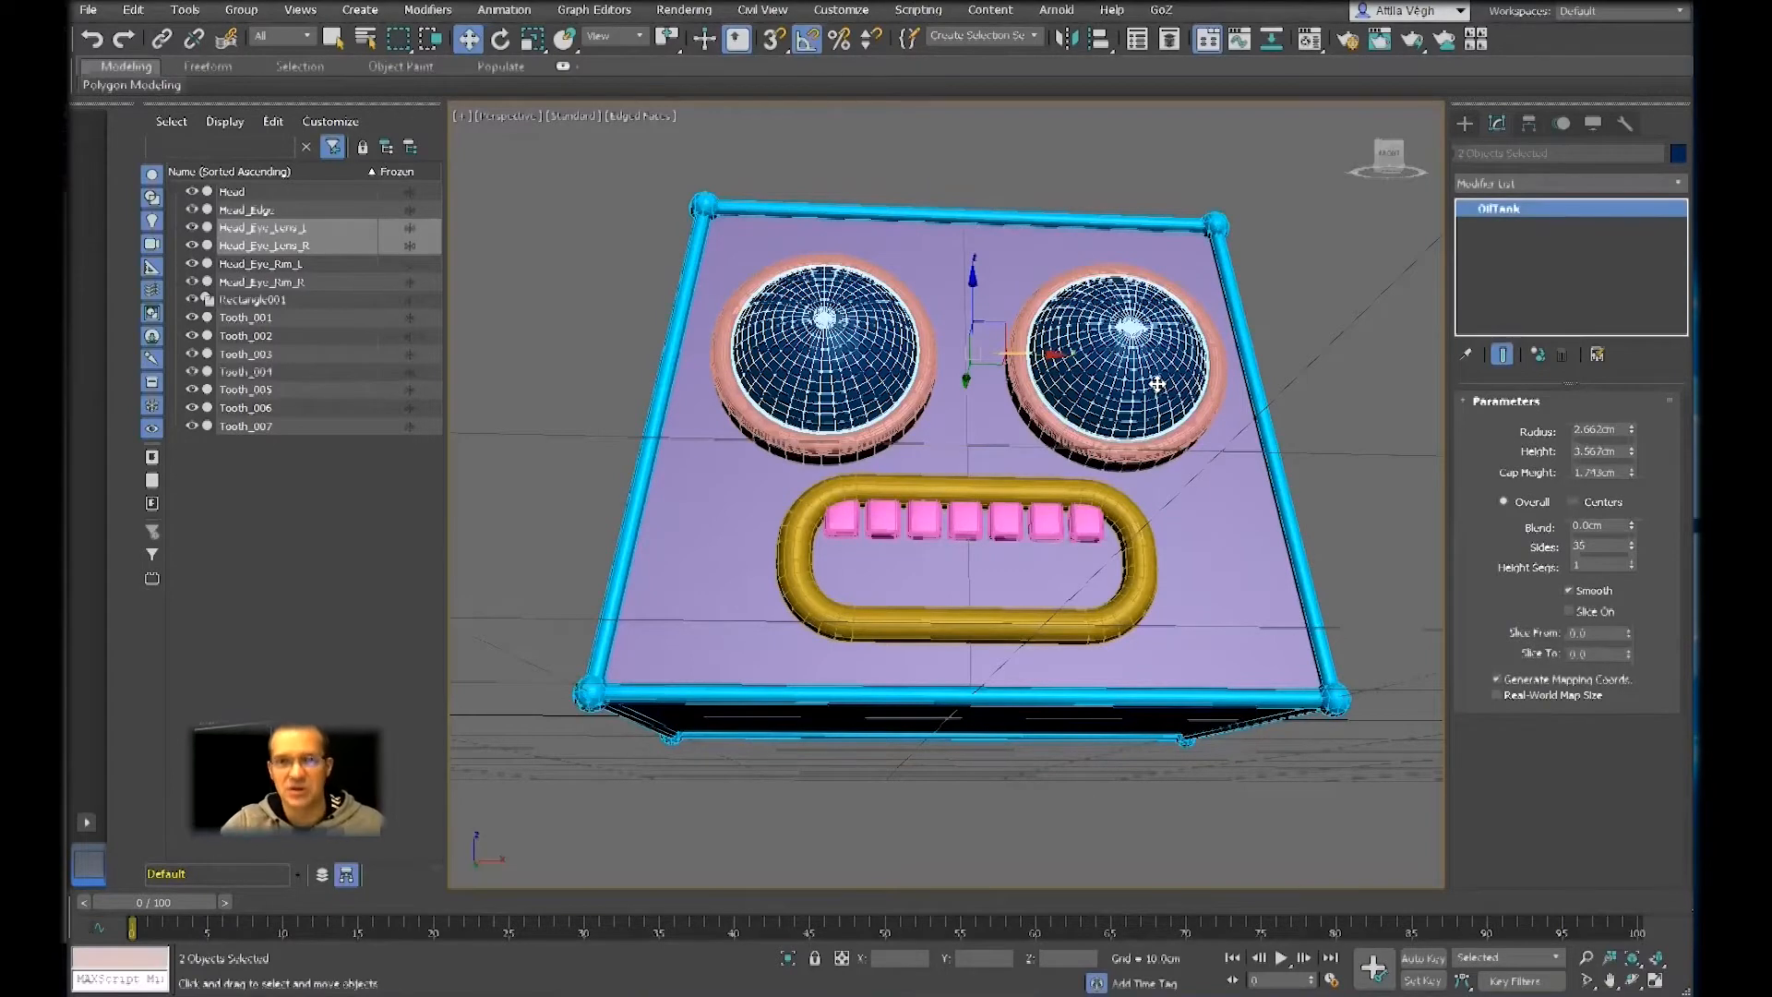
click(888, 523)
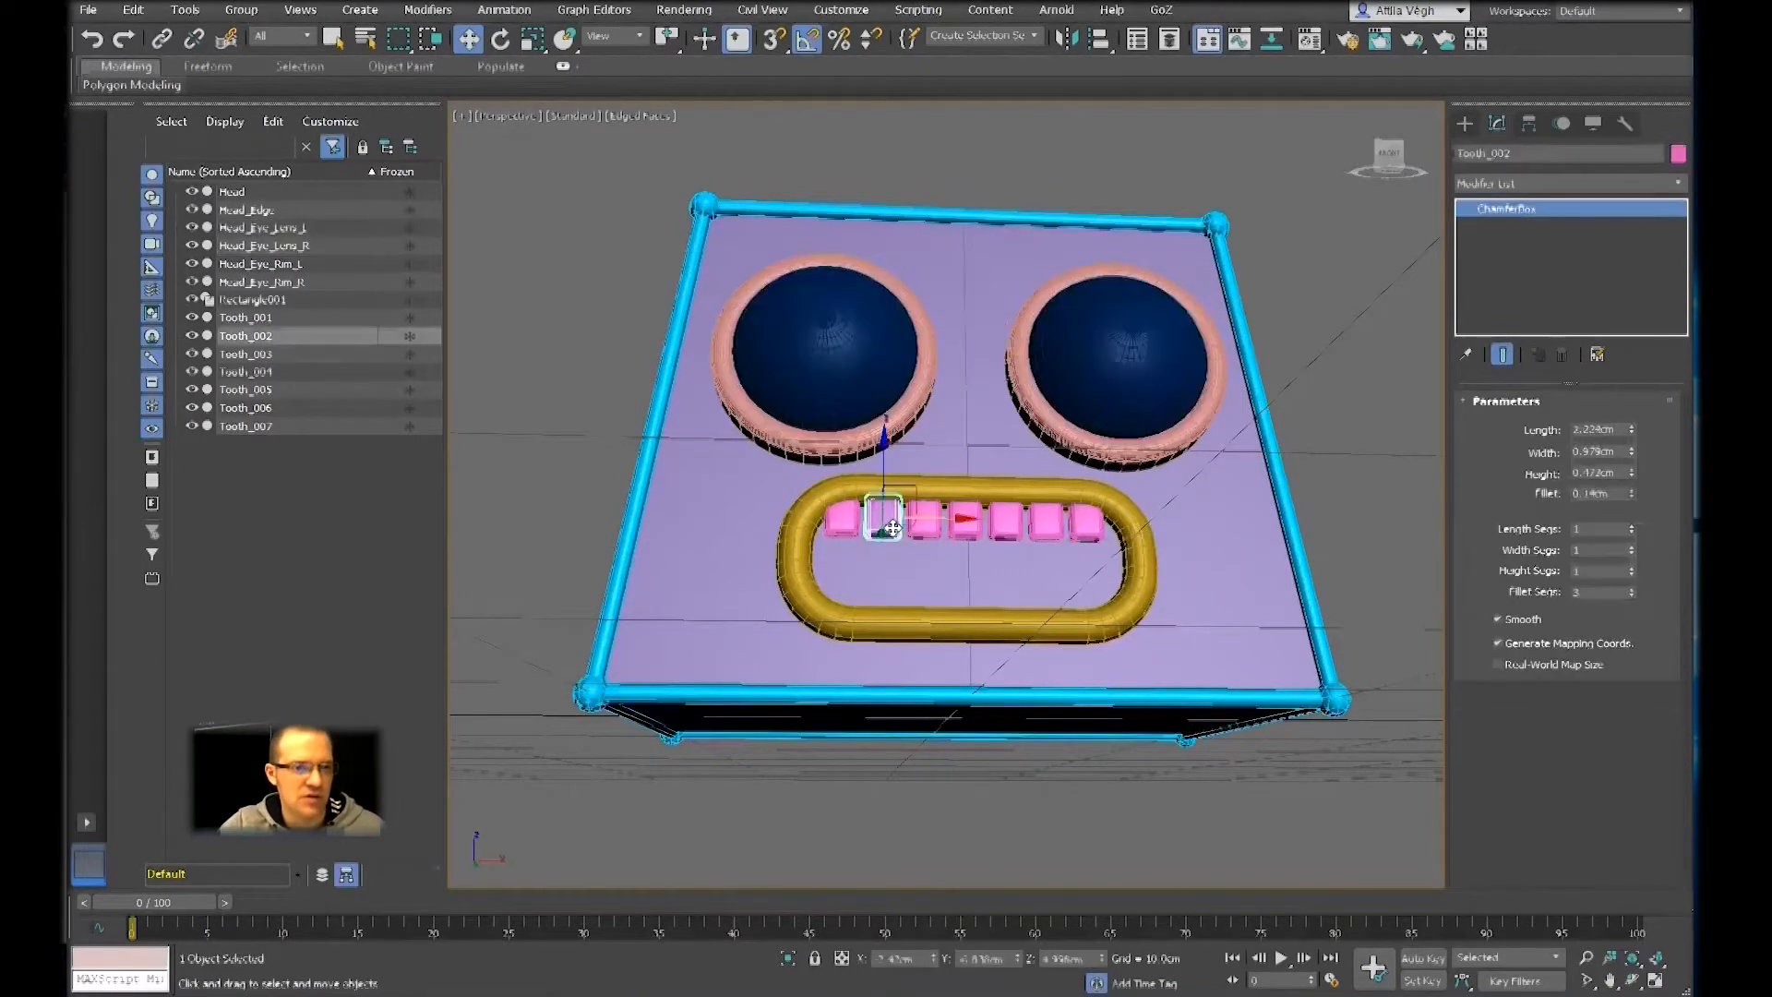
key(ctrl+q)
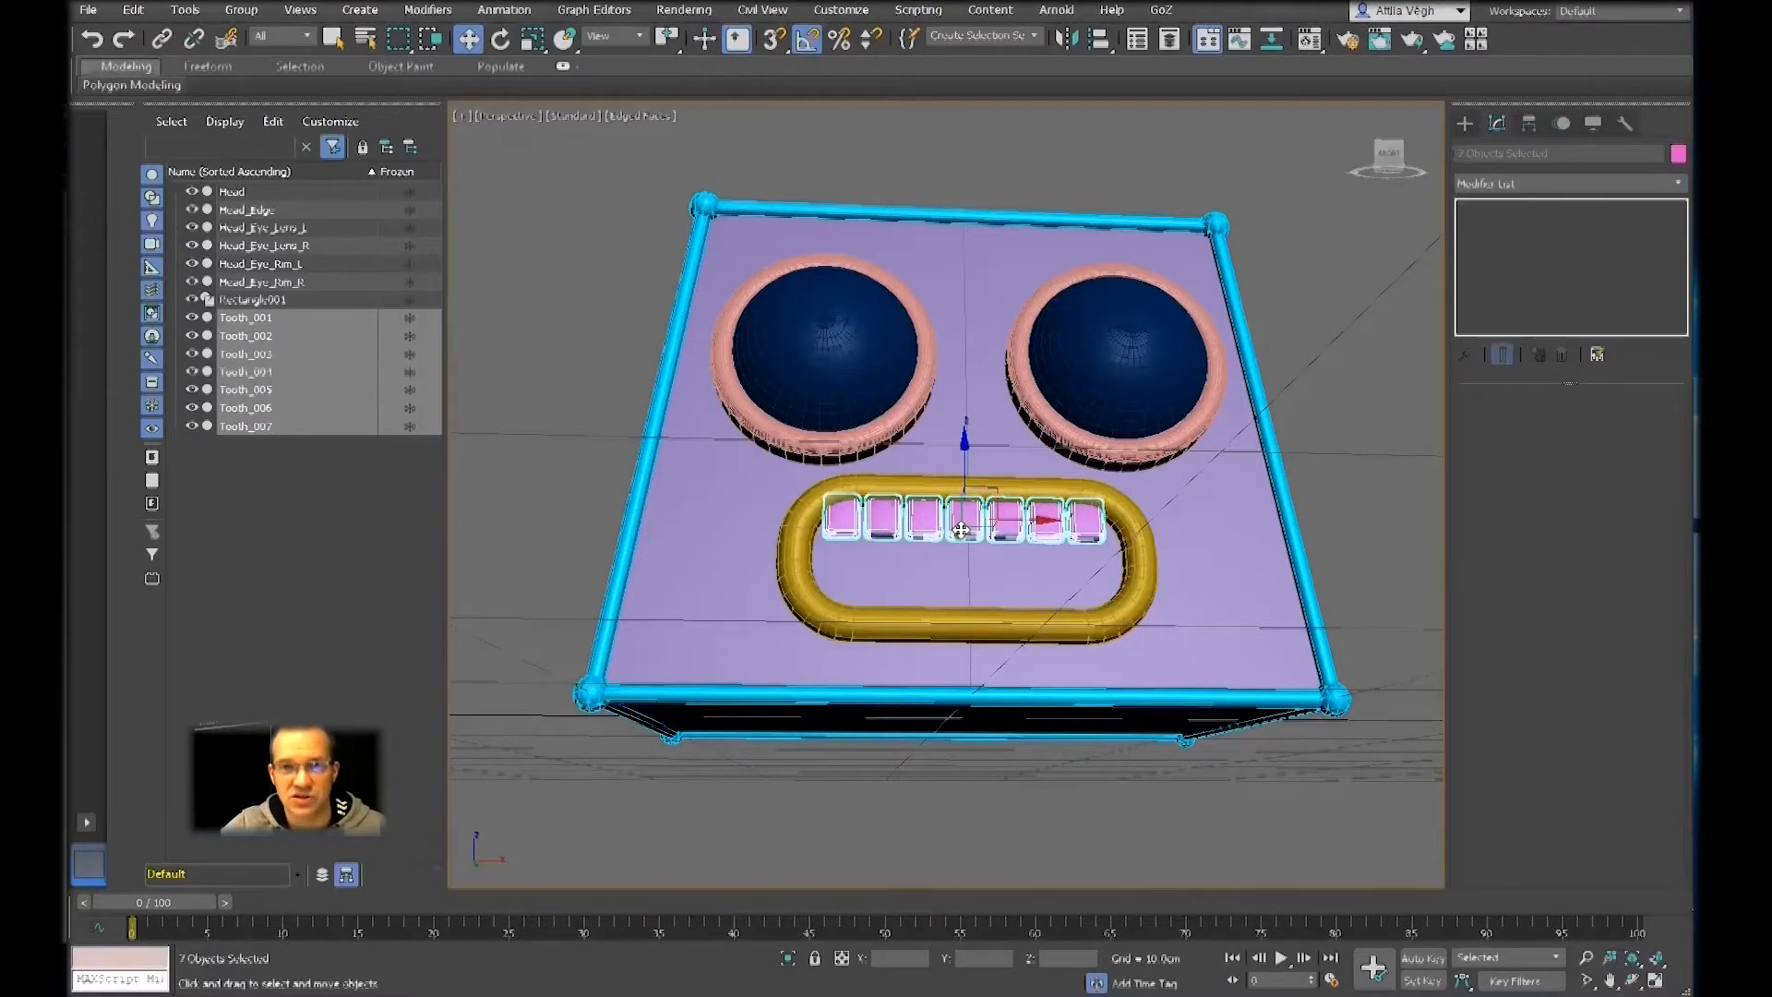
Try to move the seven selected teeth along the X axis far away from the head and undo the move
scroll(961, 530, down, 6)
alt+middle_drag(961, 530, 1008, 633)
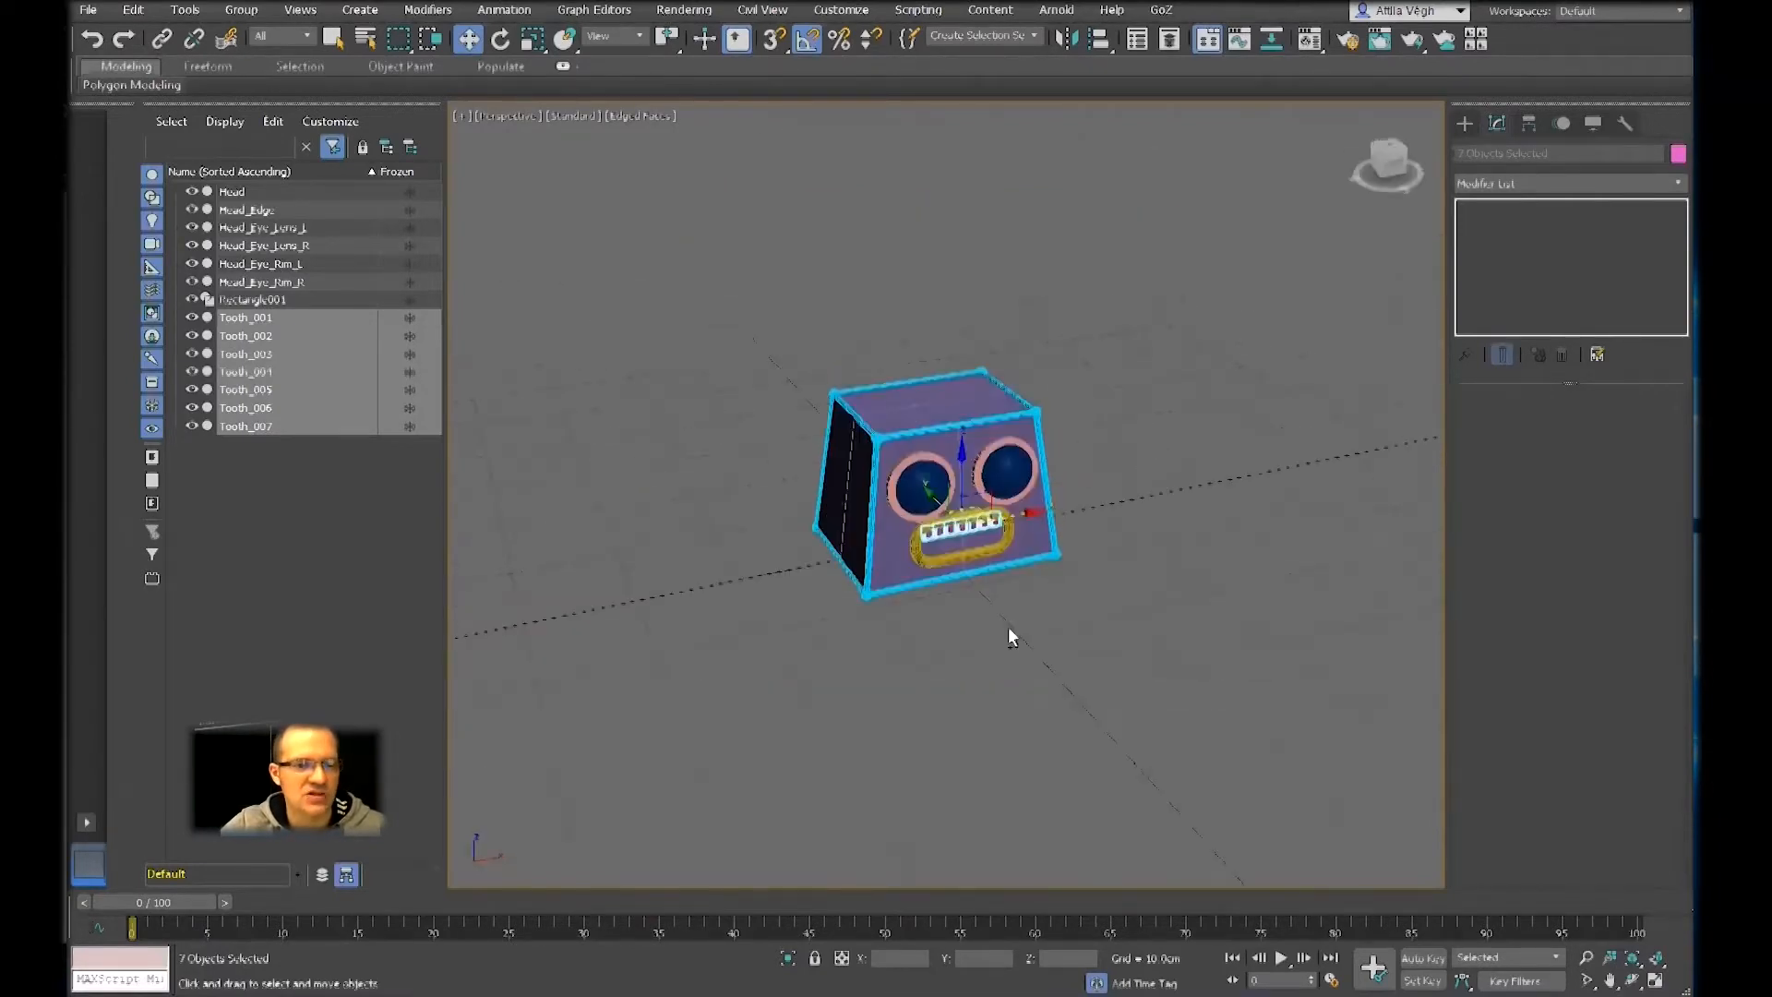
drag(1019, 516, 1410, 428)
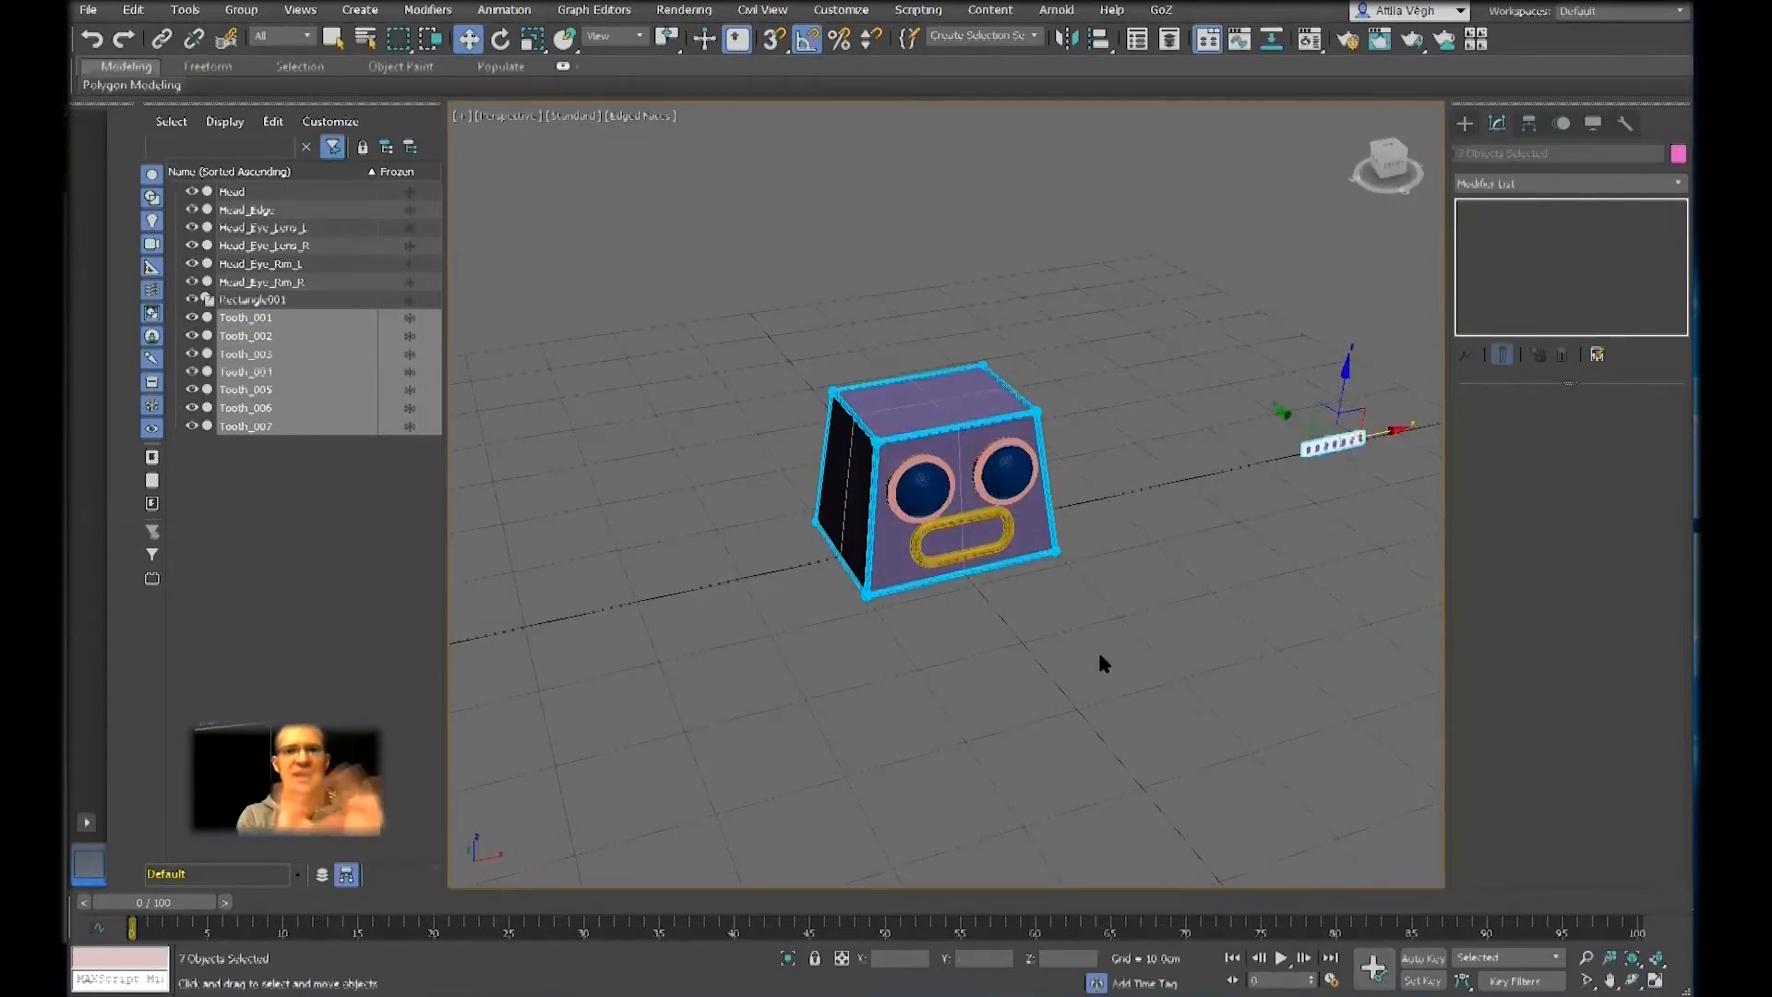
key(ctrl+z)
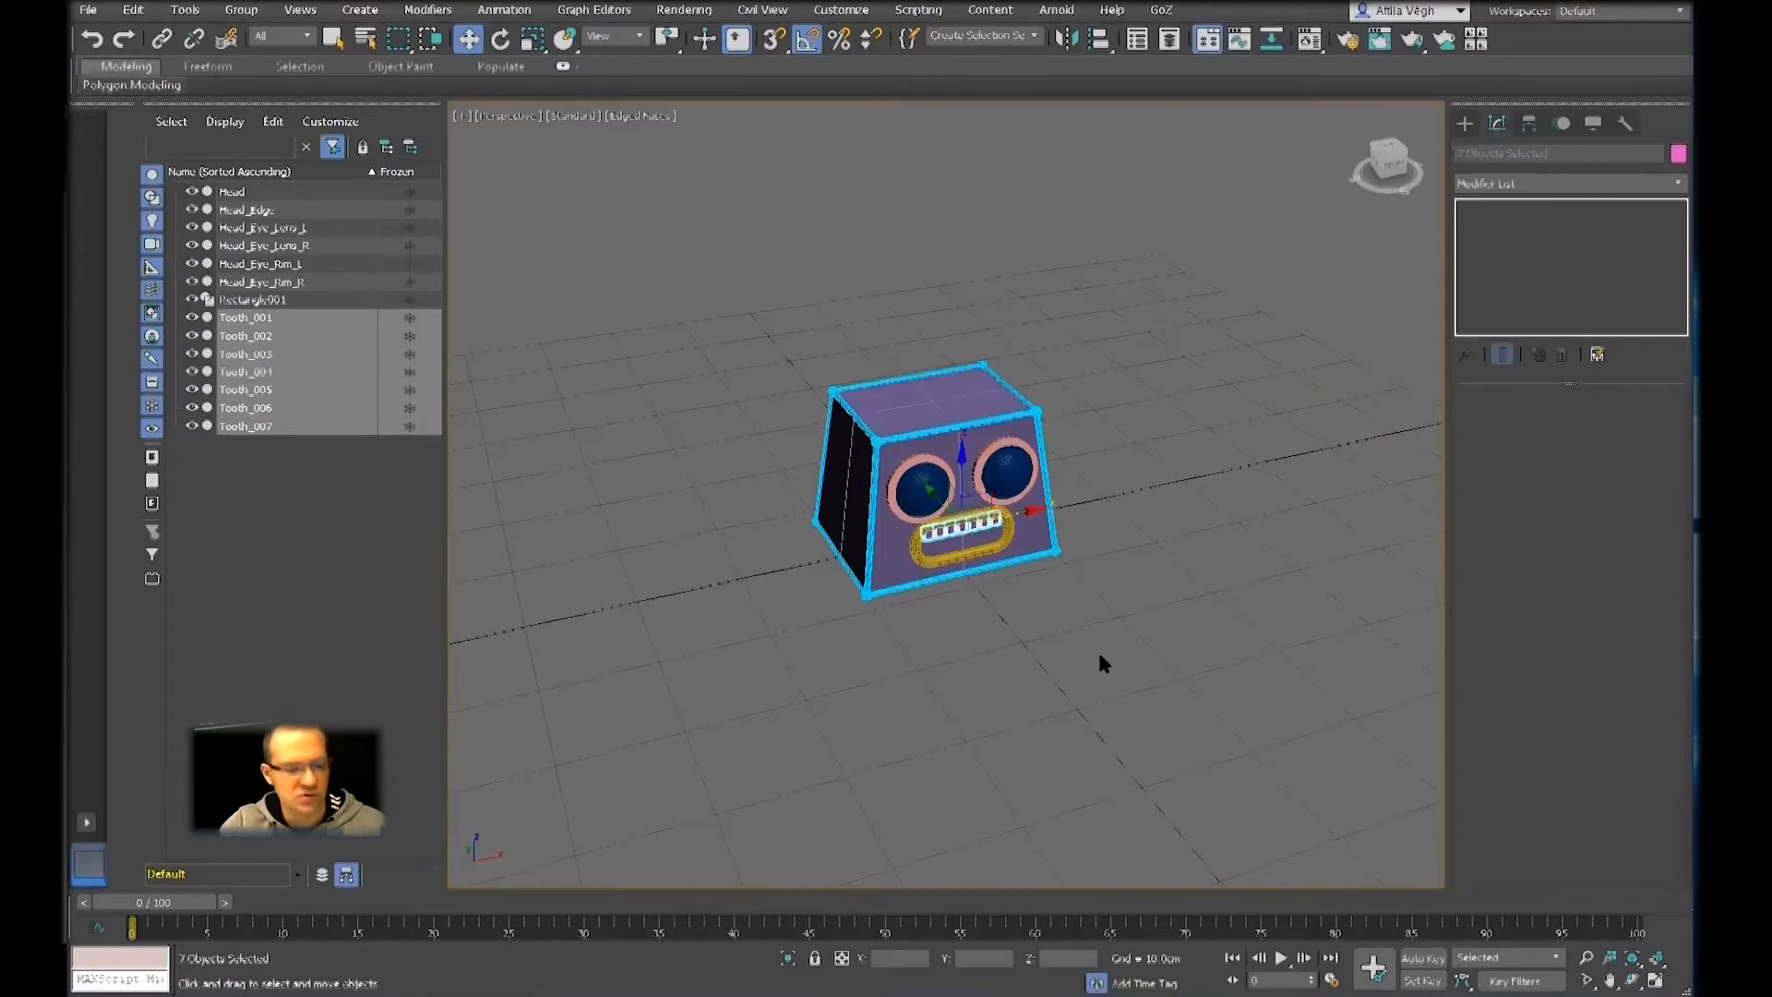
Isolate the seven selected teeth, switch the isolation off and on several times, and end it to show the whole head
key(alt+q)
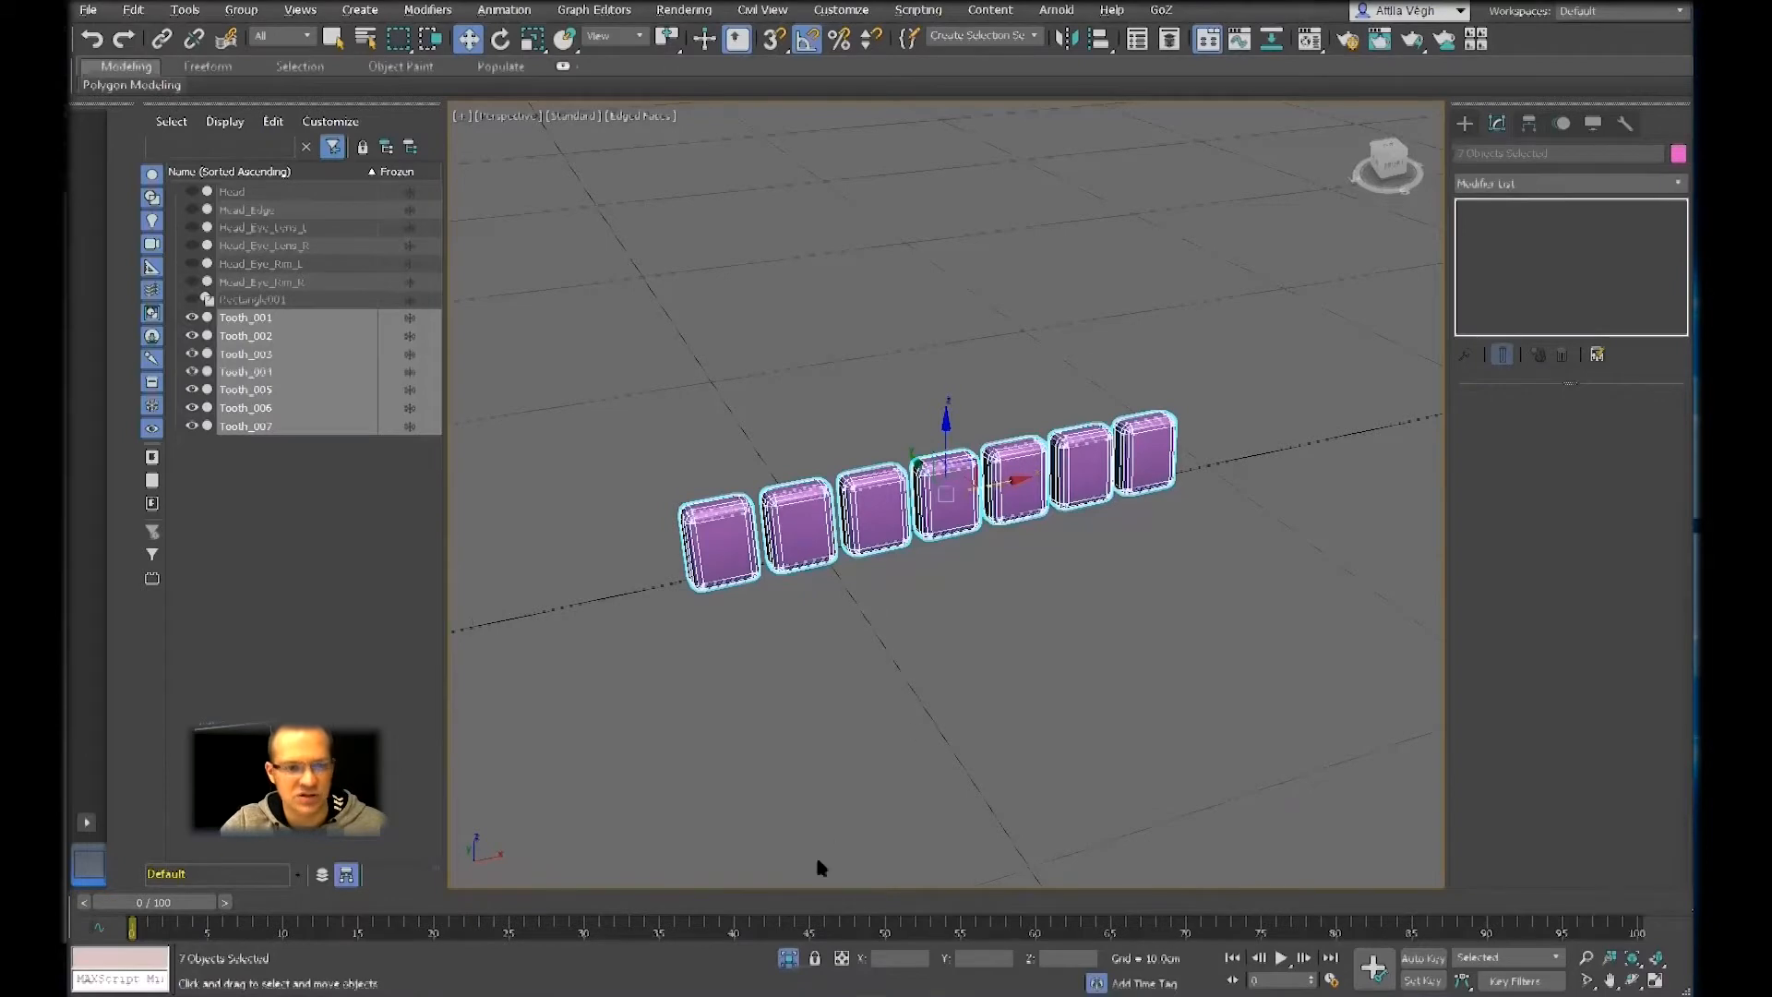
click(783, 957)
click(788, 960)
click(787, 958)
click(787, 958)
click(787, 958)
click(788, 957)
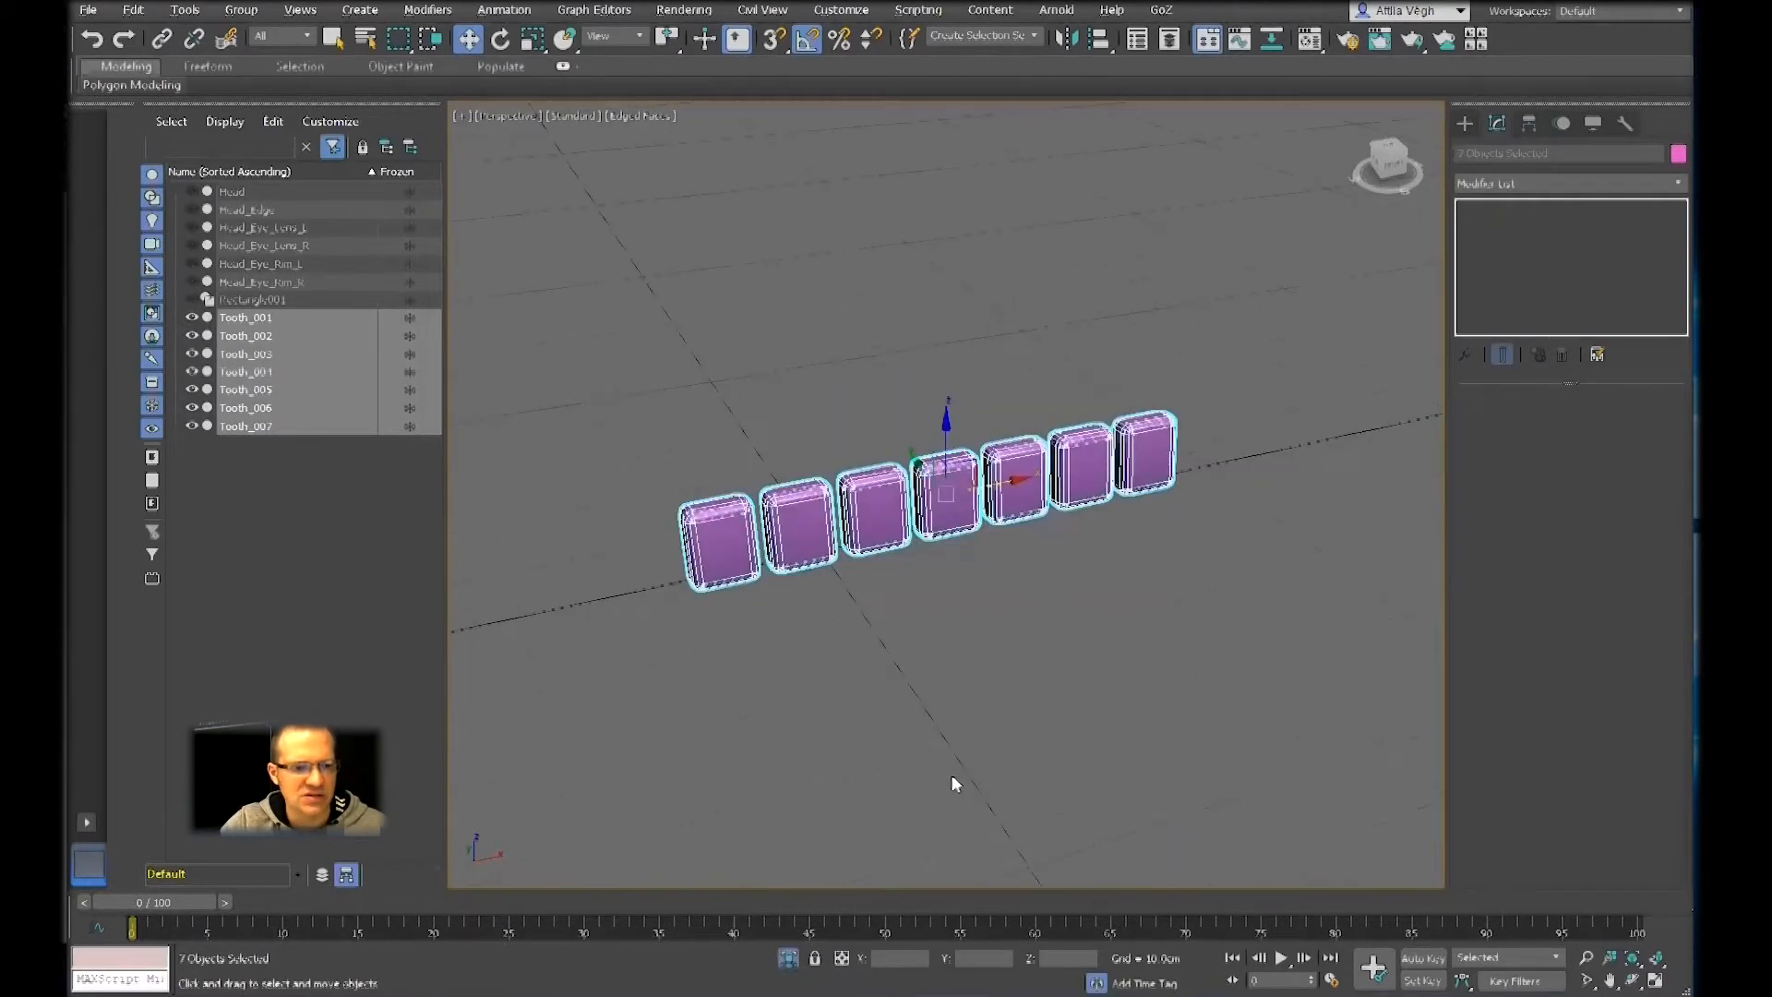
click(787, 958)
click(787, 958)
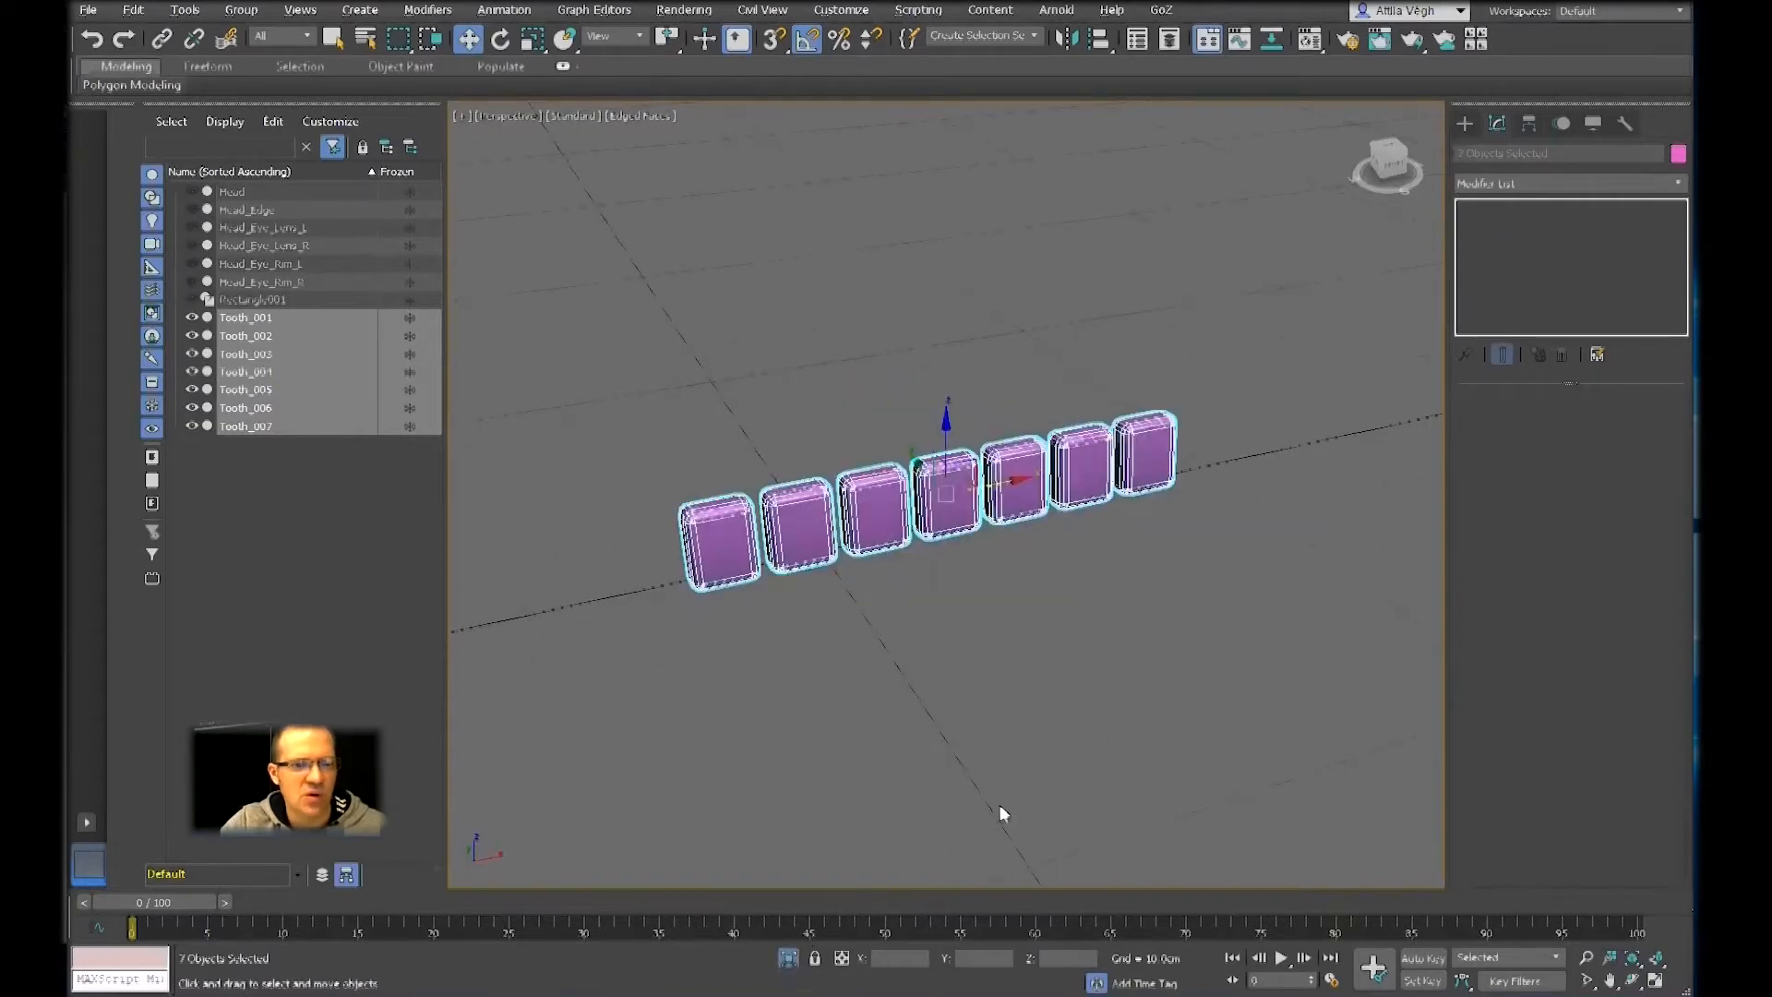
click(787, 957)
Group the seven selected teeth under the name Teeth_Up
alt+middle_drag(929, 617, 934, 660)
scroll(936, 577, up, 4)
alt+middle_drag(934, 659, 911, 566)
scroll(926, 580, up, 2)
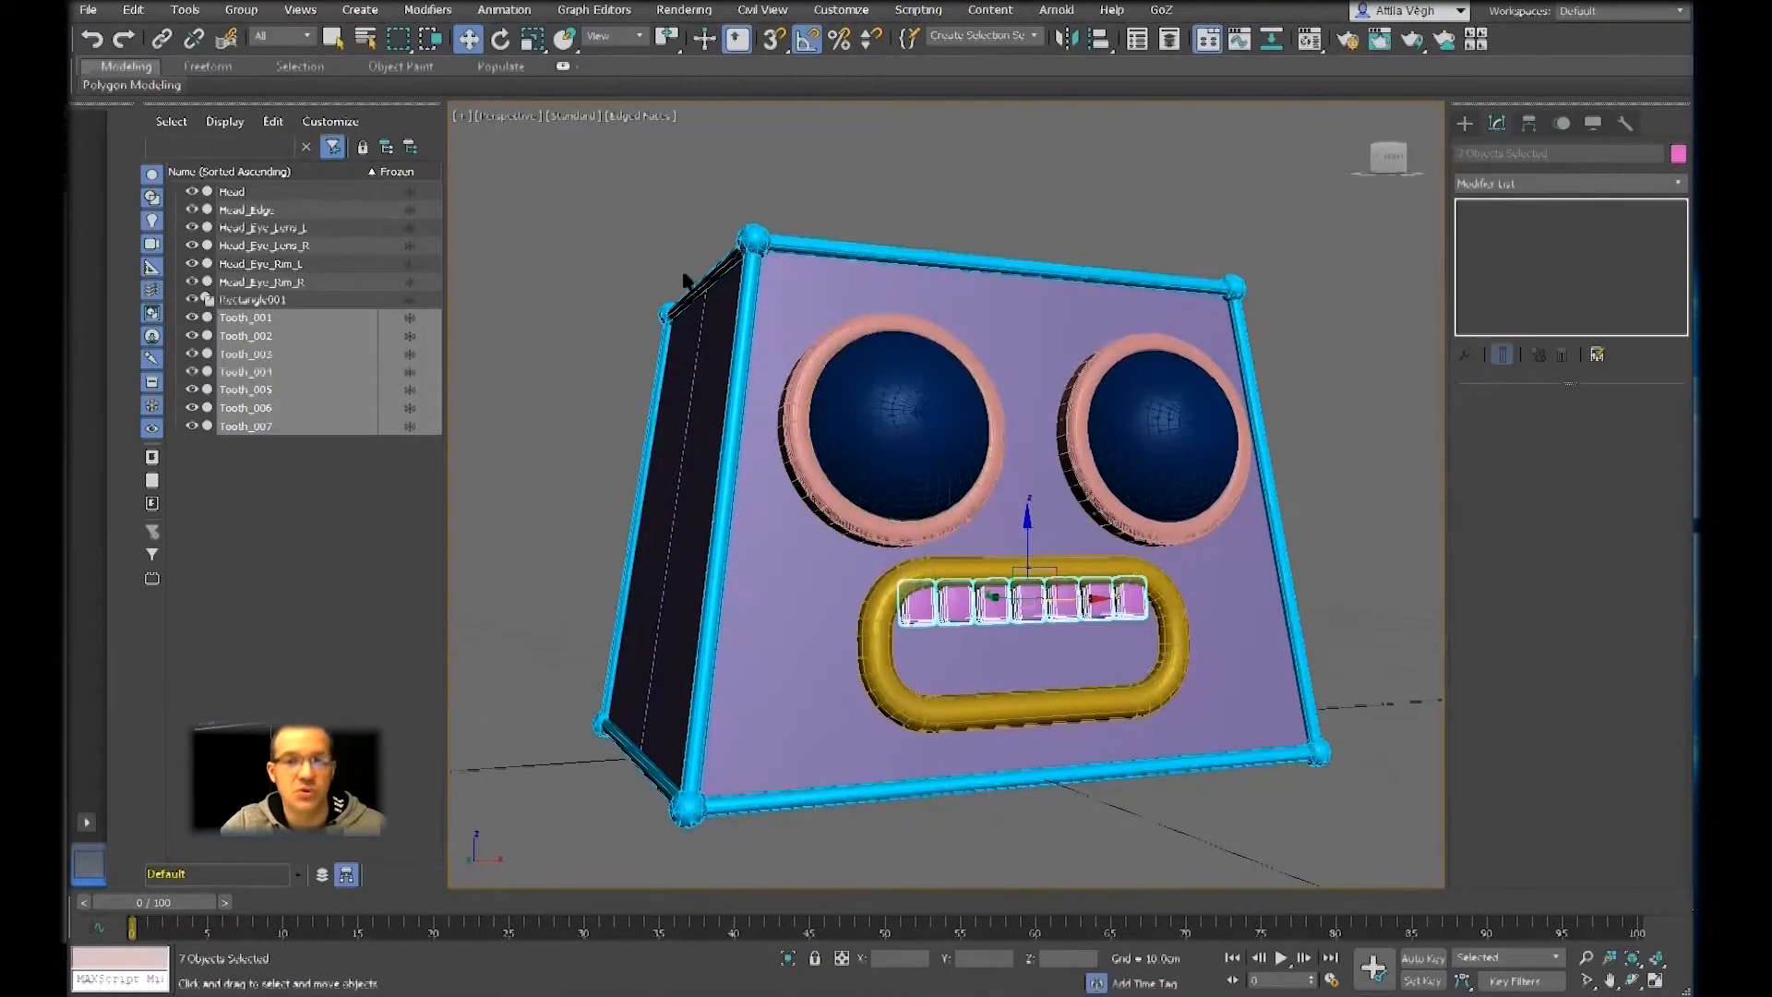
click(242, 11)
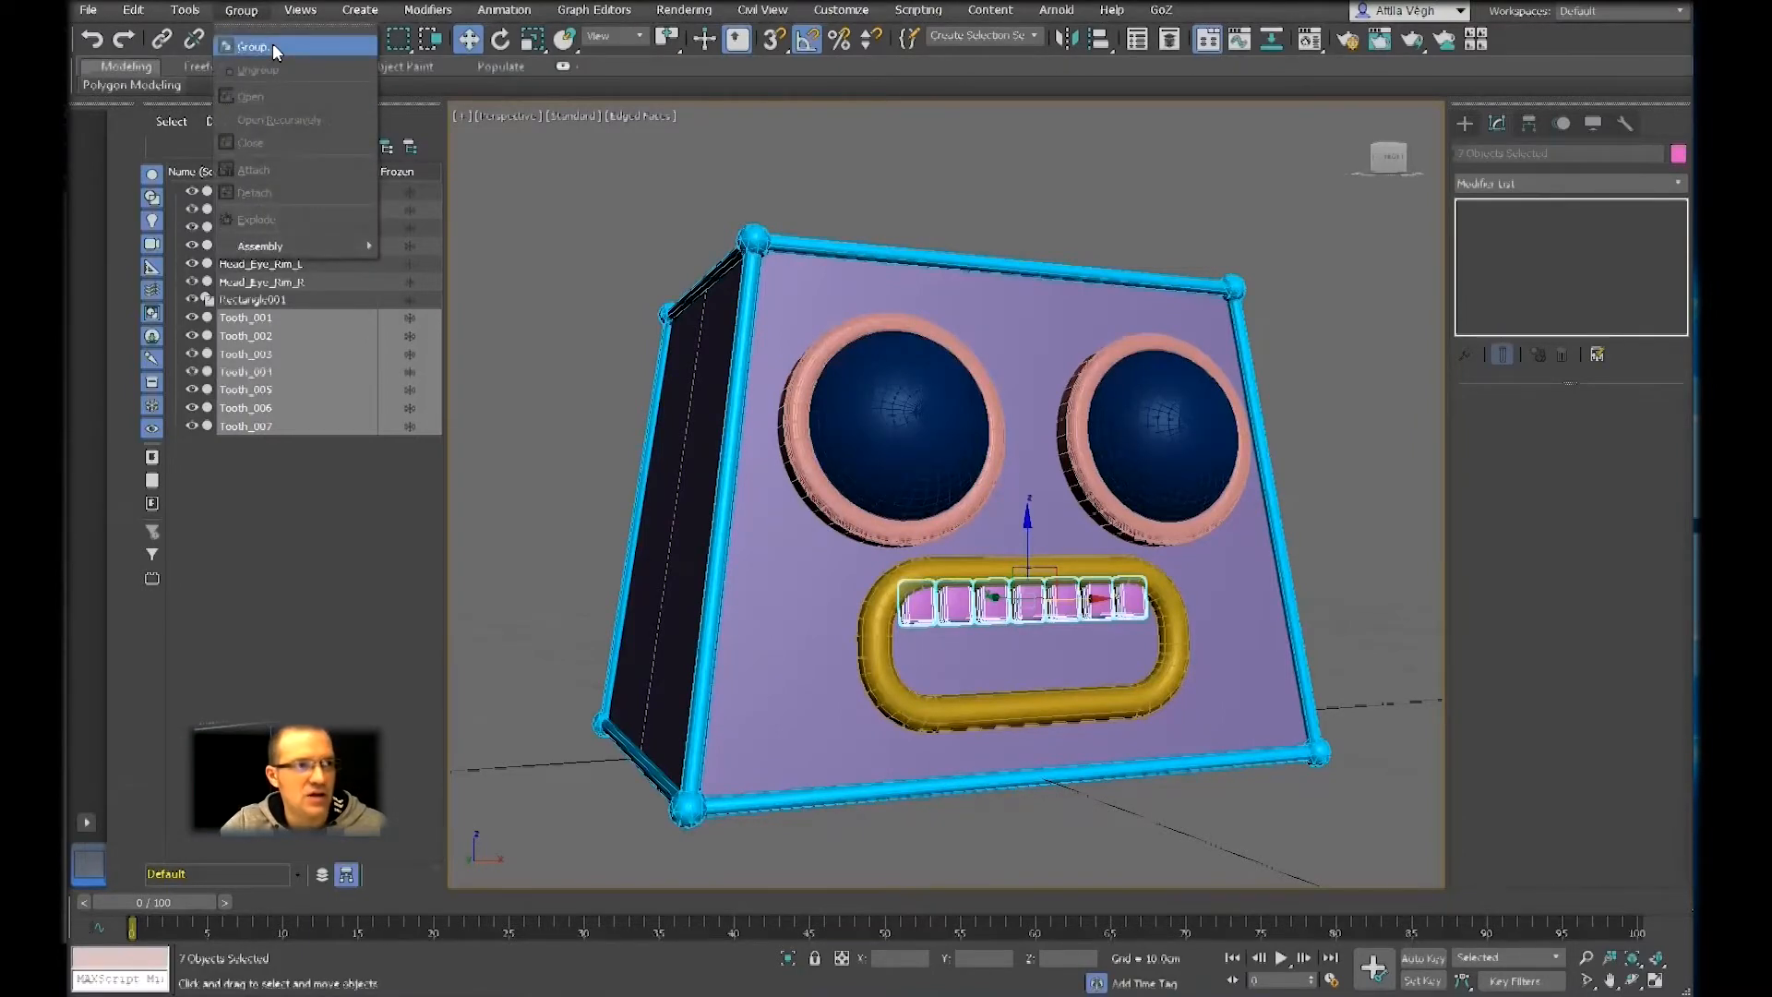
click(271, 45)
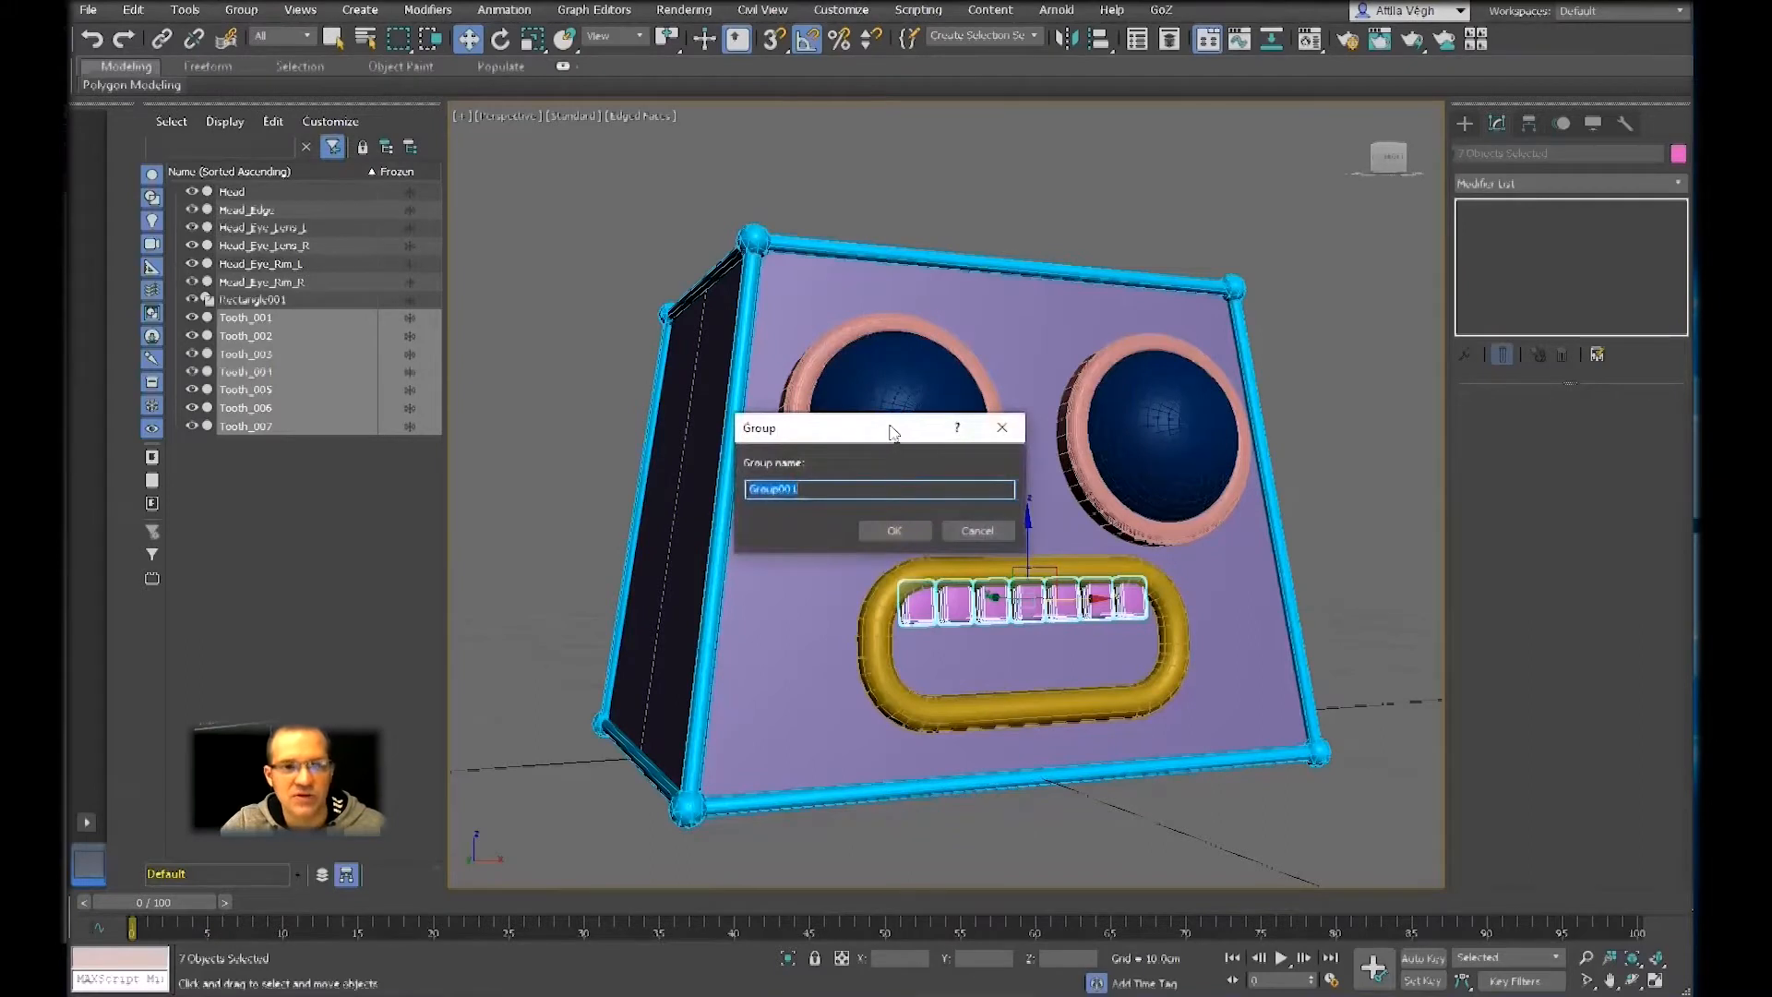
drag(894, 431, 1119, 219)
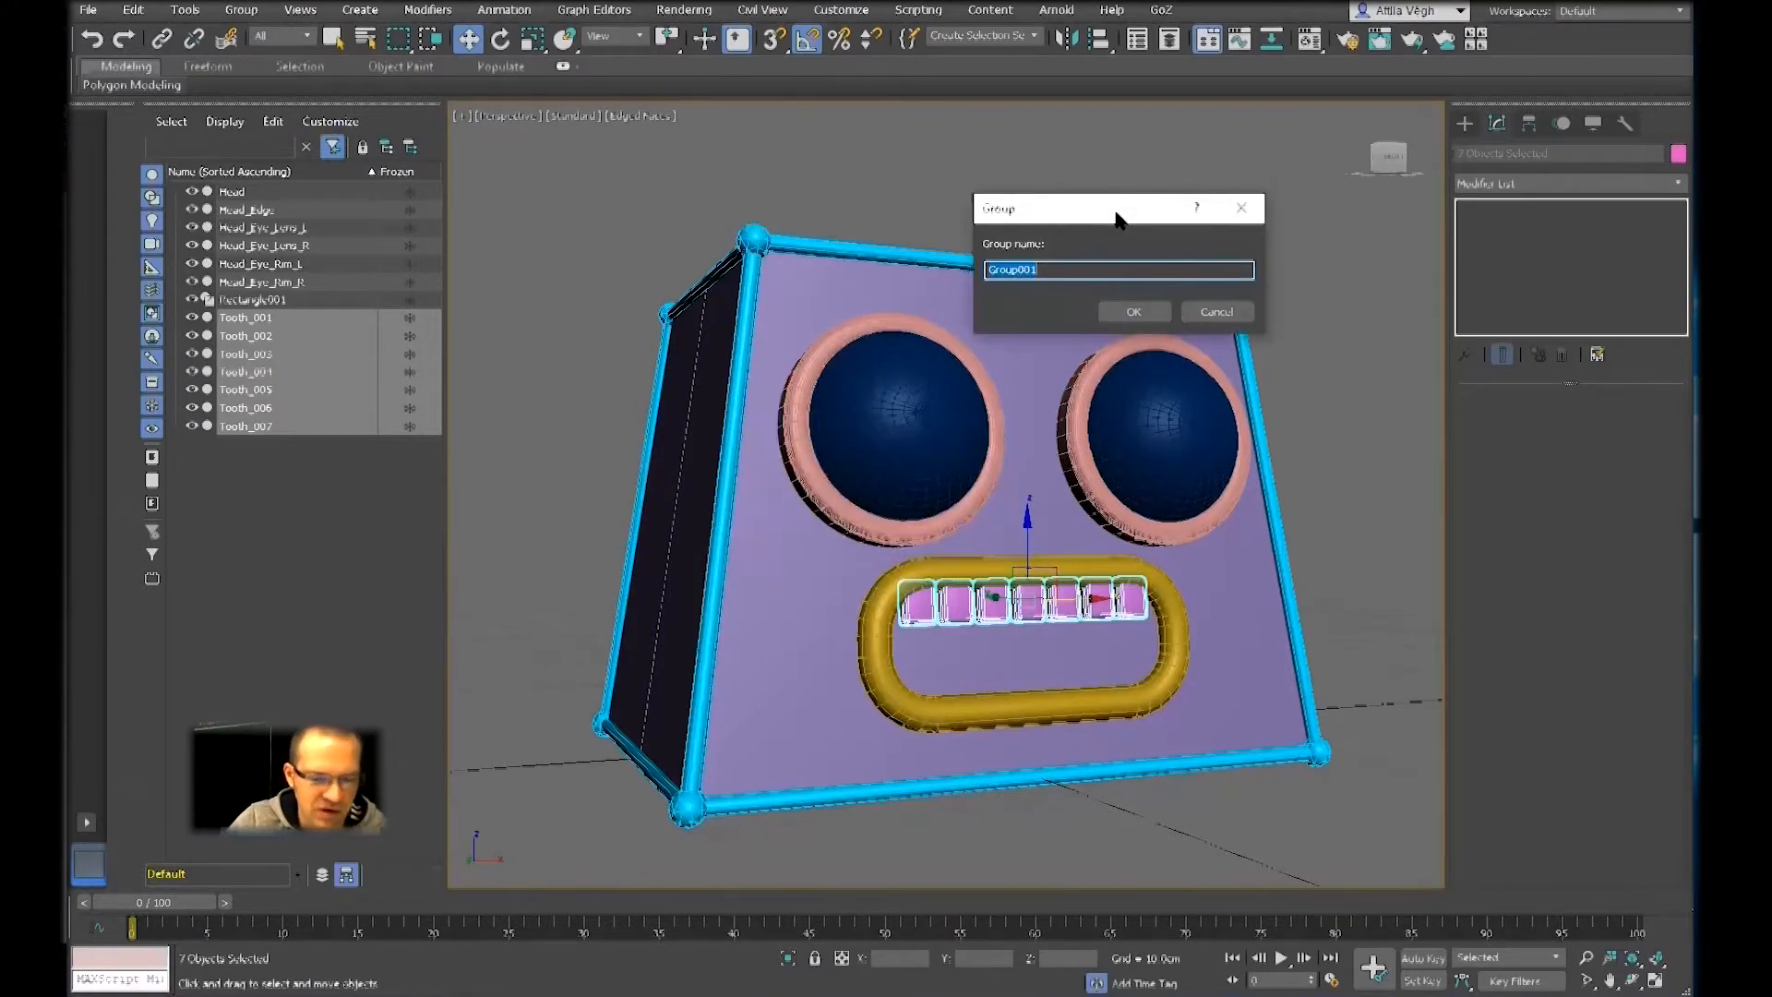
text(T)
text(ee)
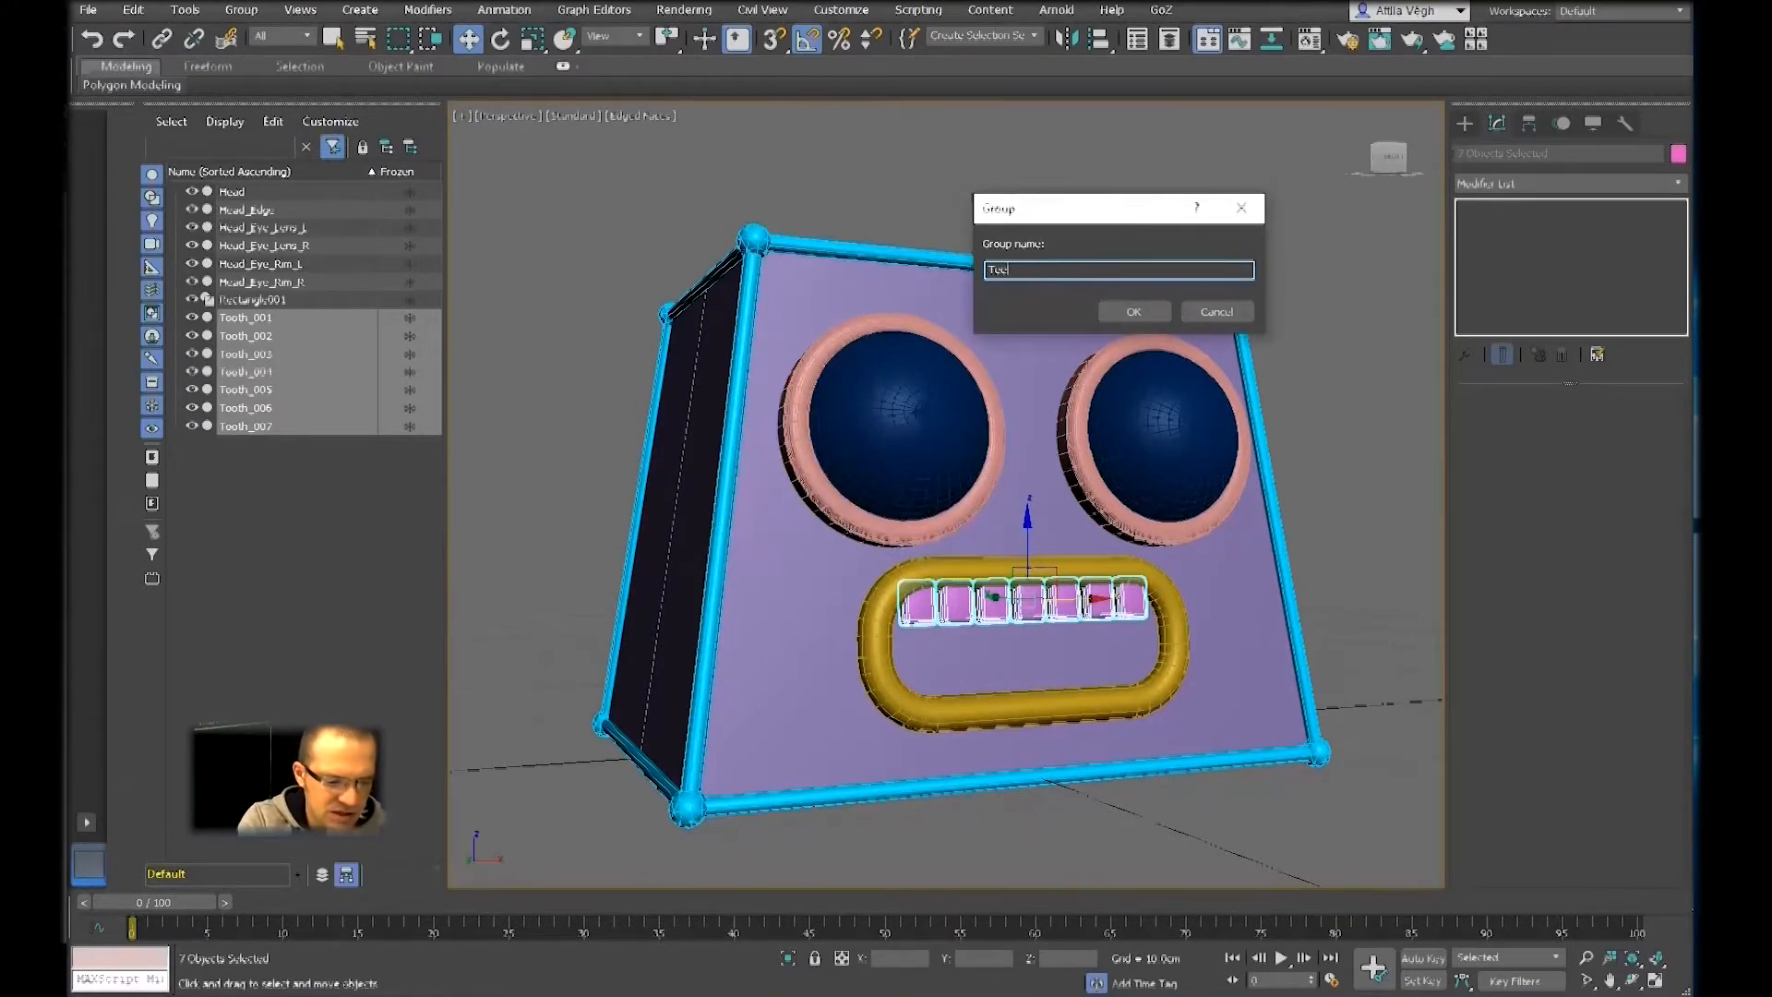
text(th_Up)
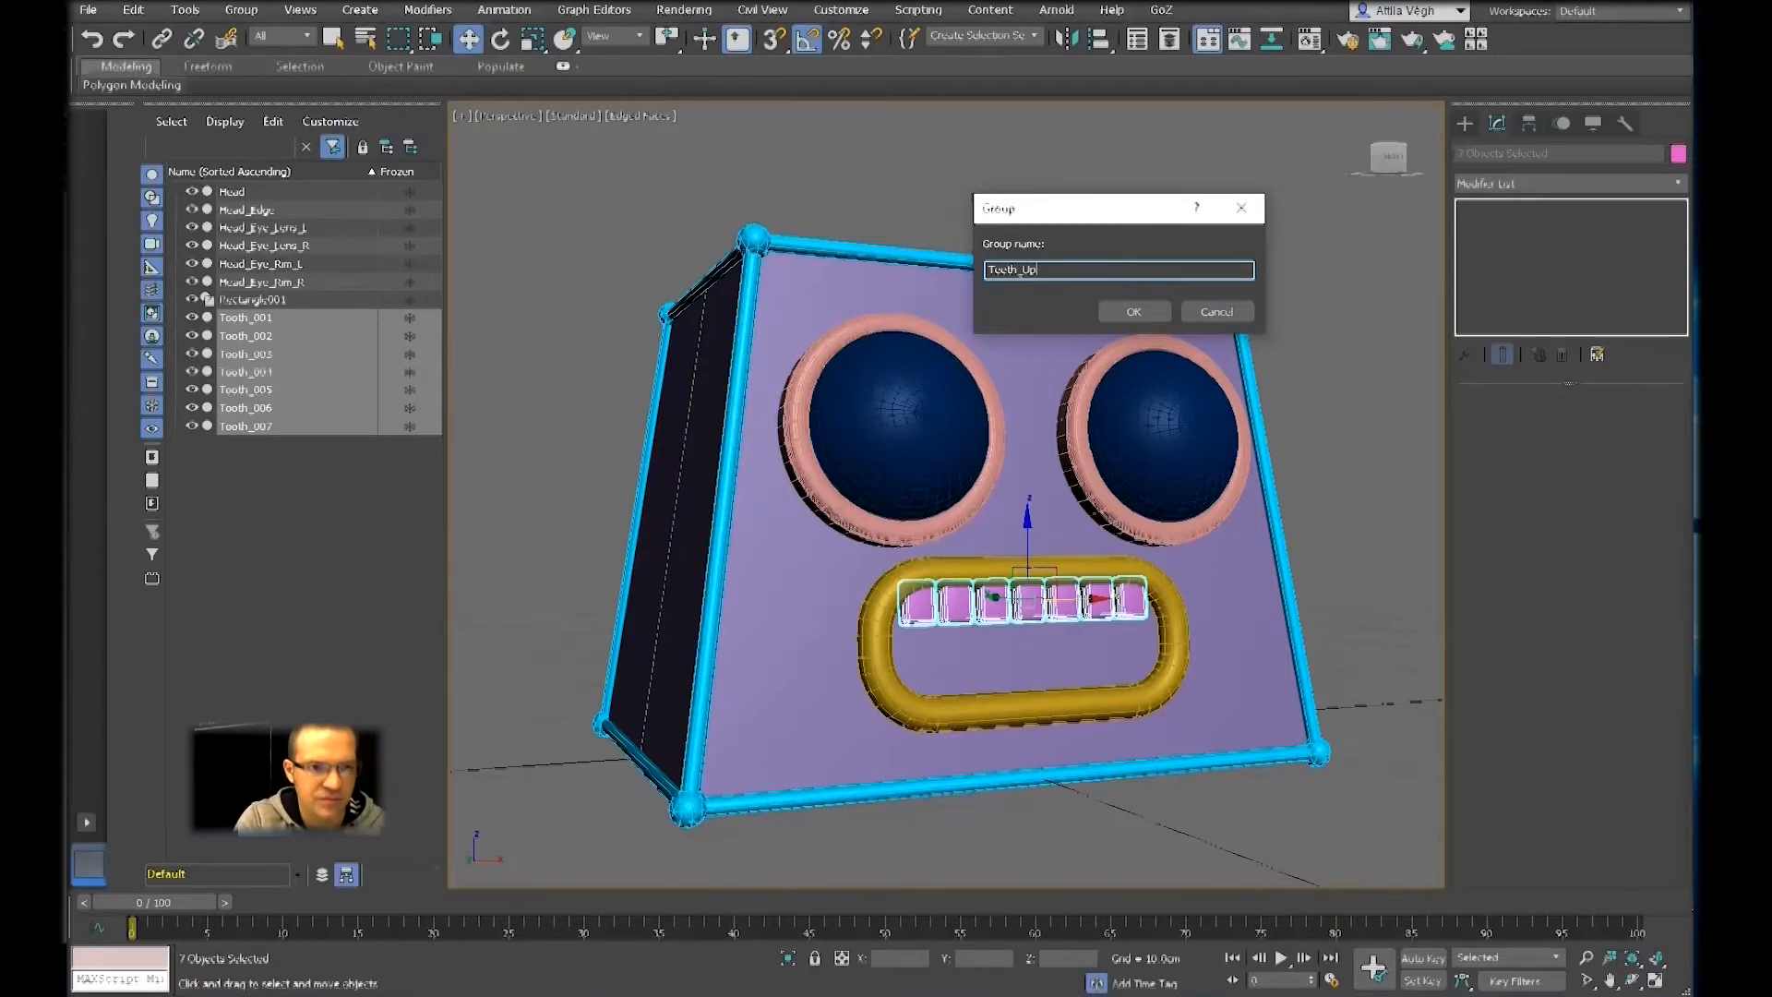
key(Return)
Inspect the Teeth_Up group in the mouth, clear the selection, reselect the whole group and view the available group commands
alt+middle_drag(1120, 625, 1094, 577)
scroll(1085, 583, up, 3)
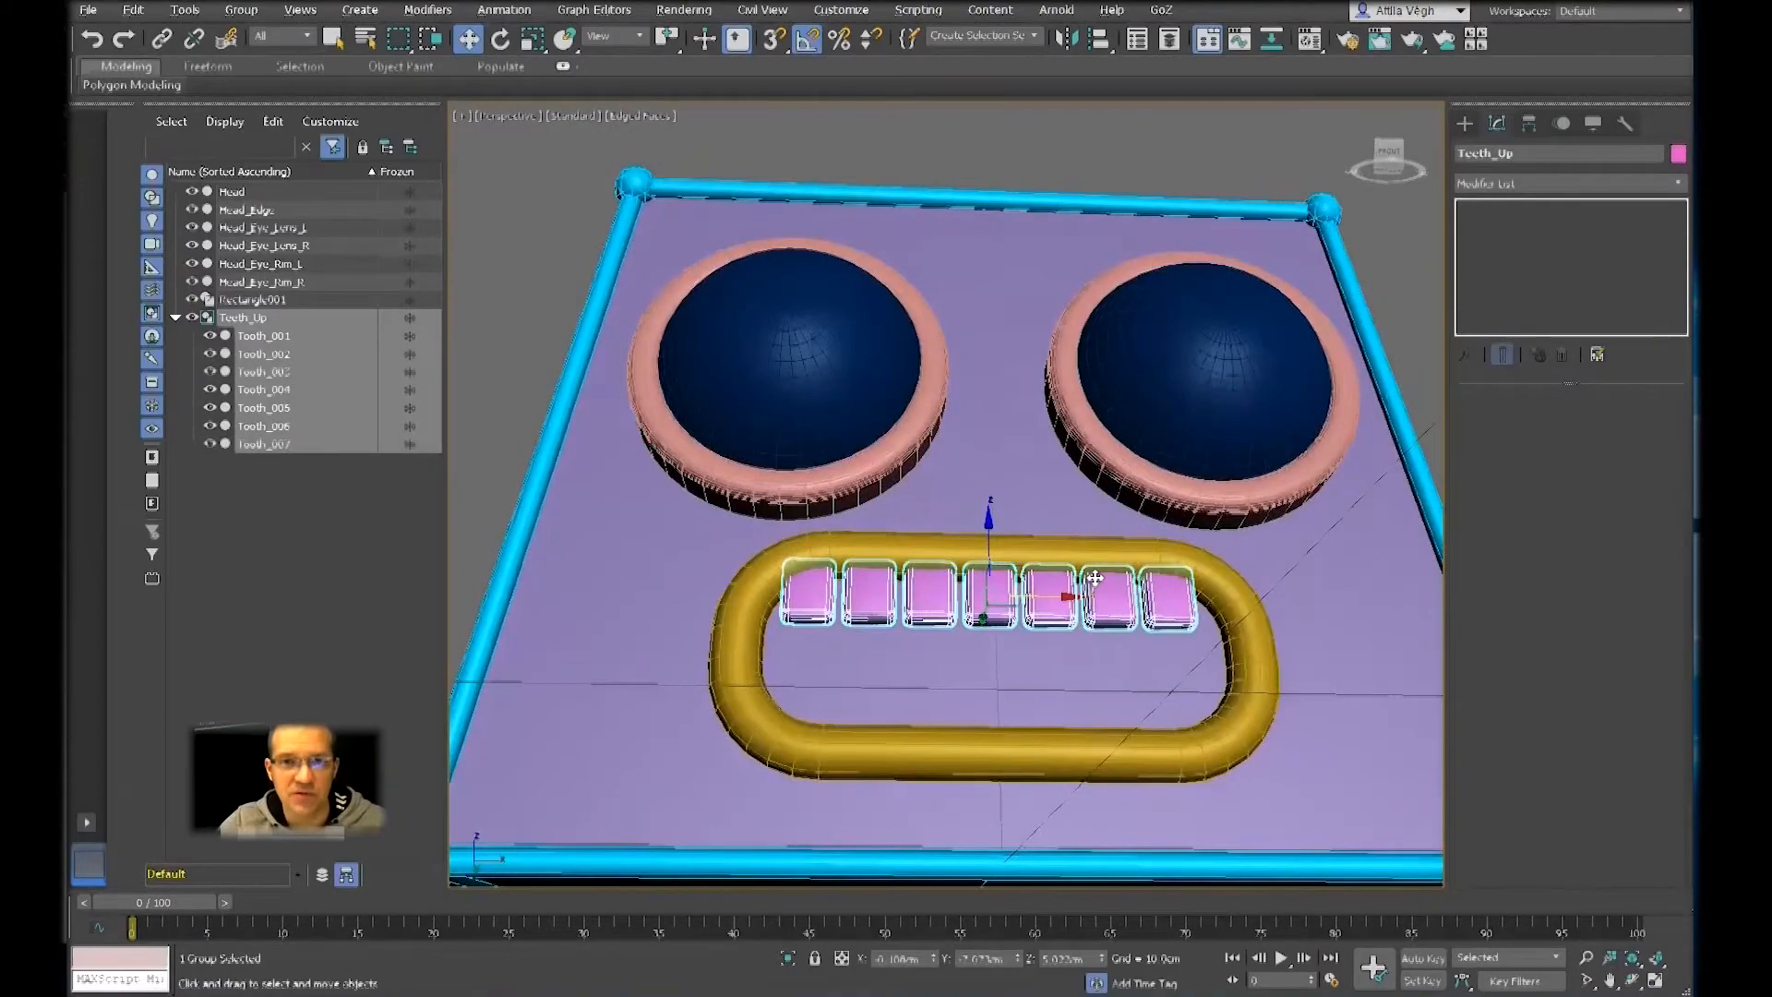
alt+middle_drag(1094, 578, 1006, 539)
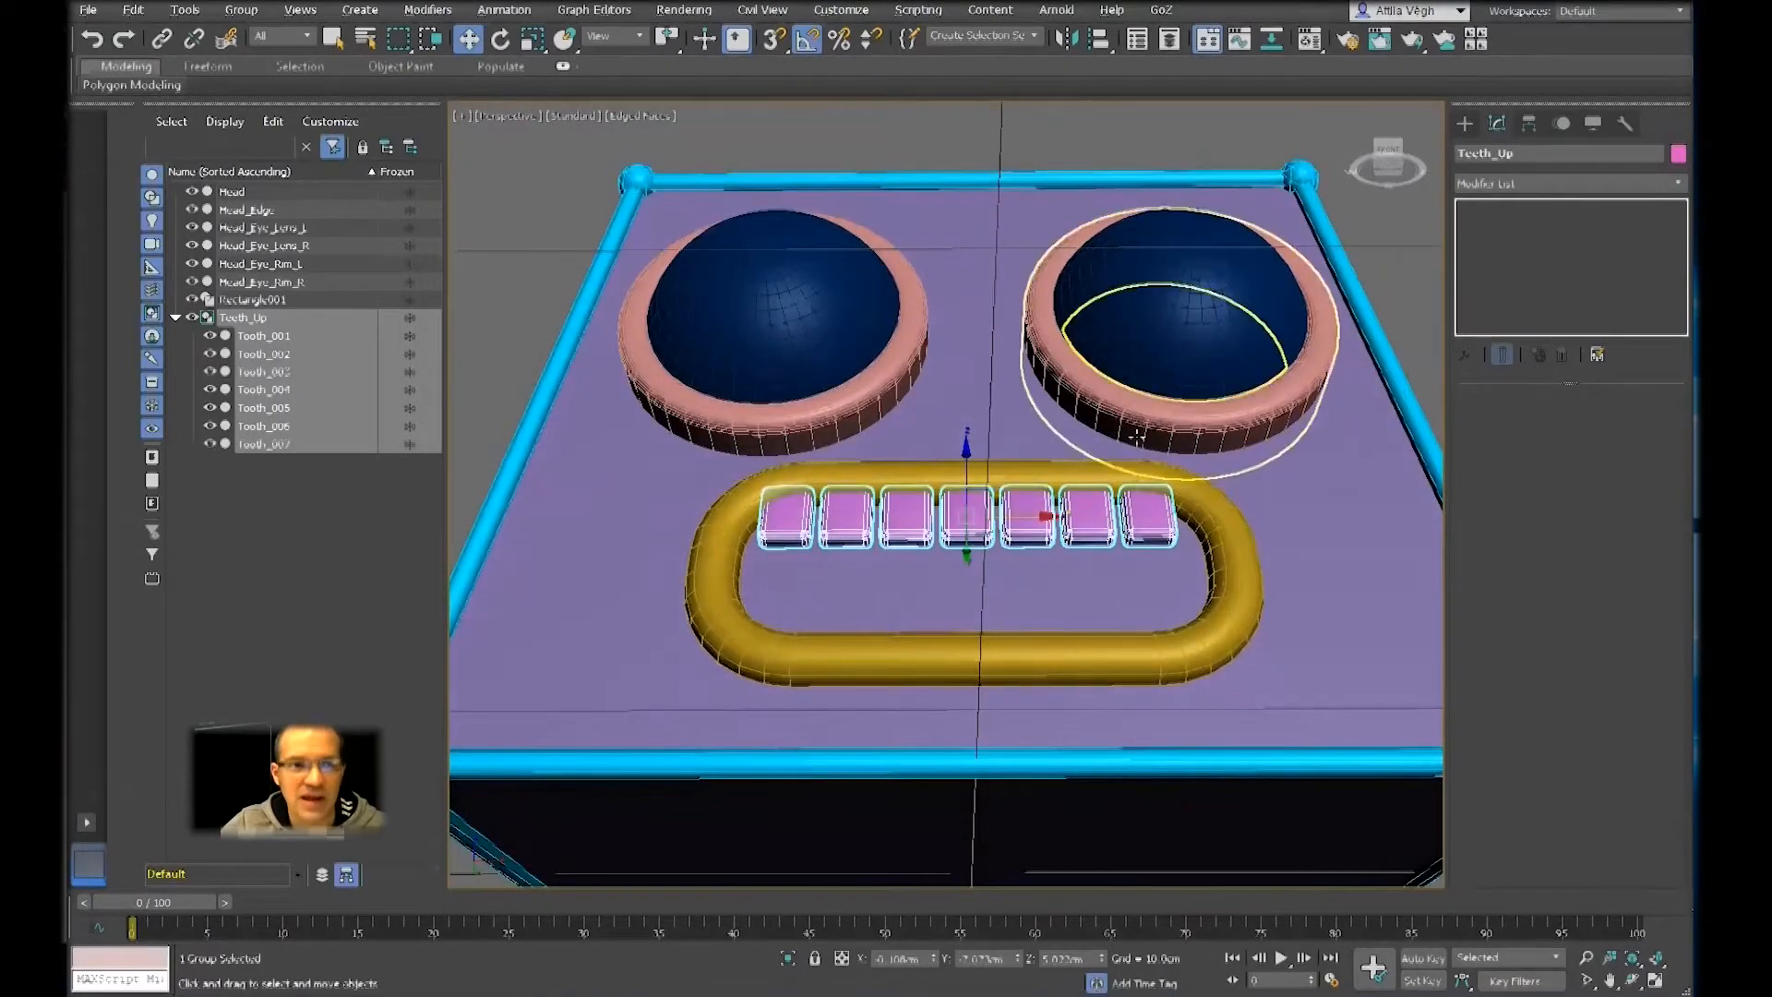
scroll(1139, 435, down, 3)
click(1038, 212)
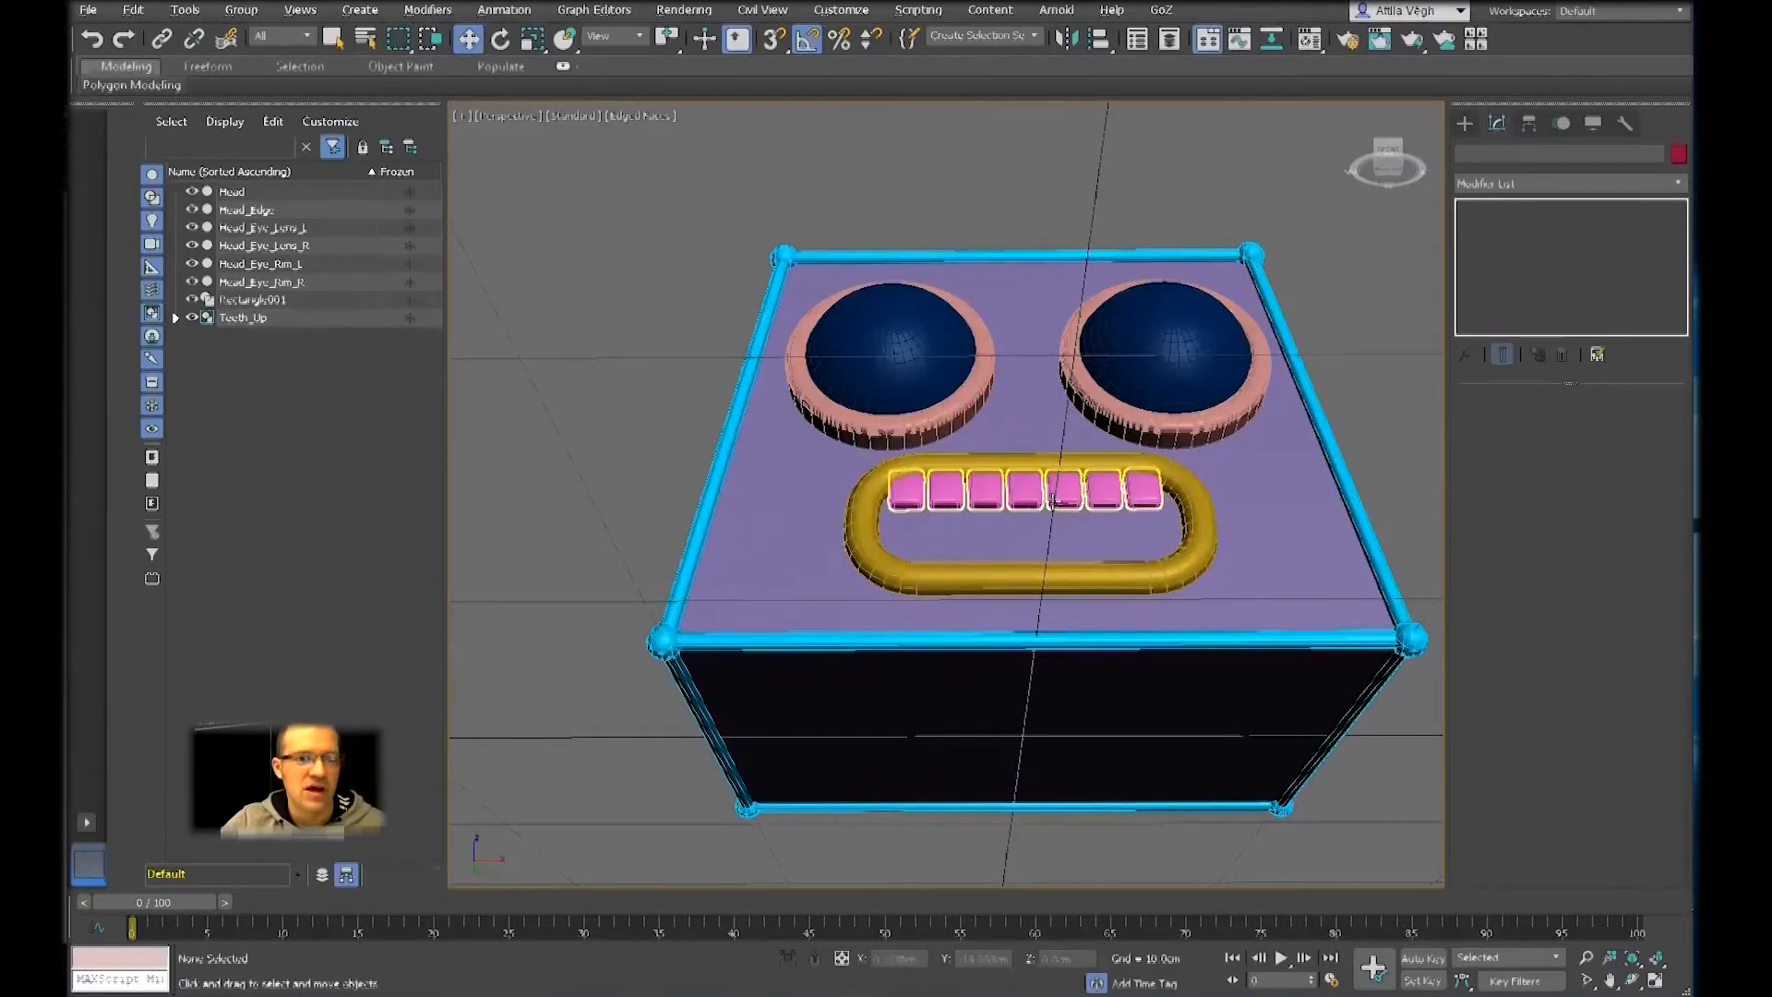
click(1041, 488)
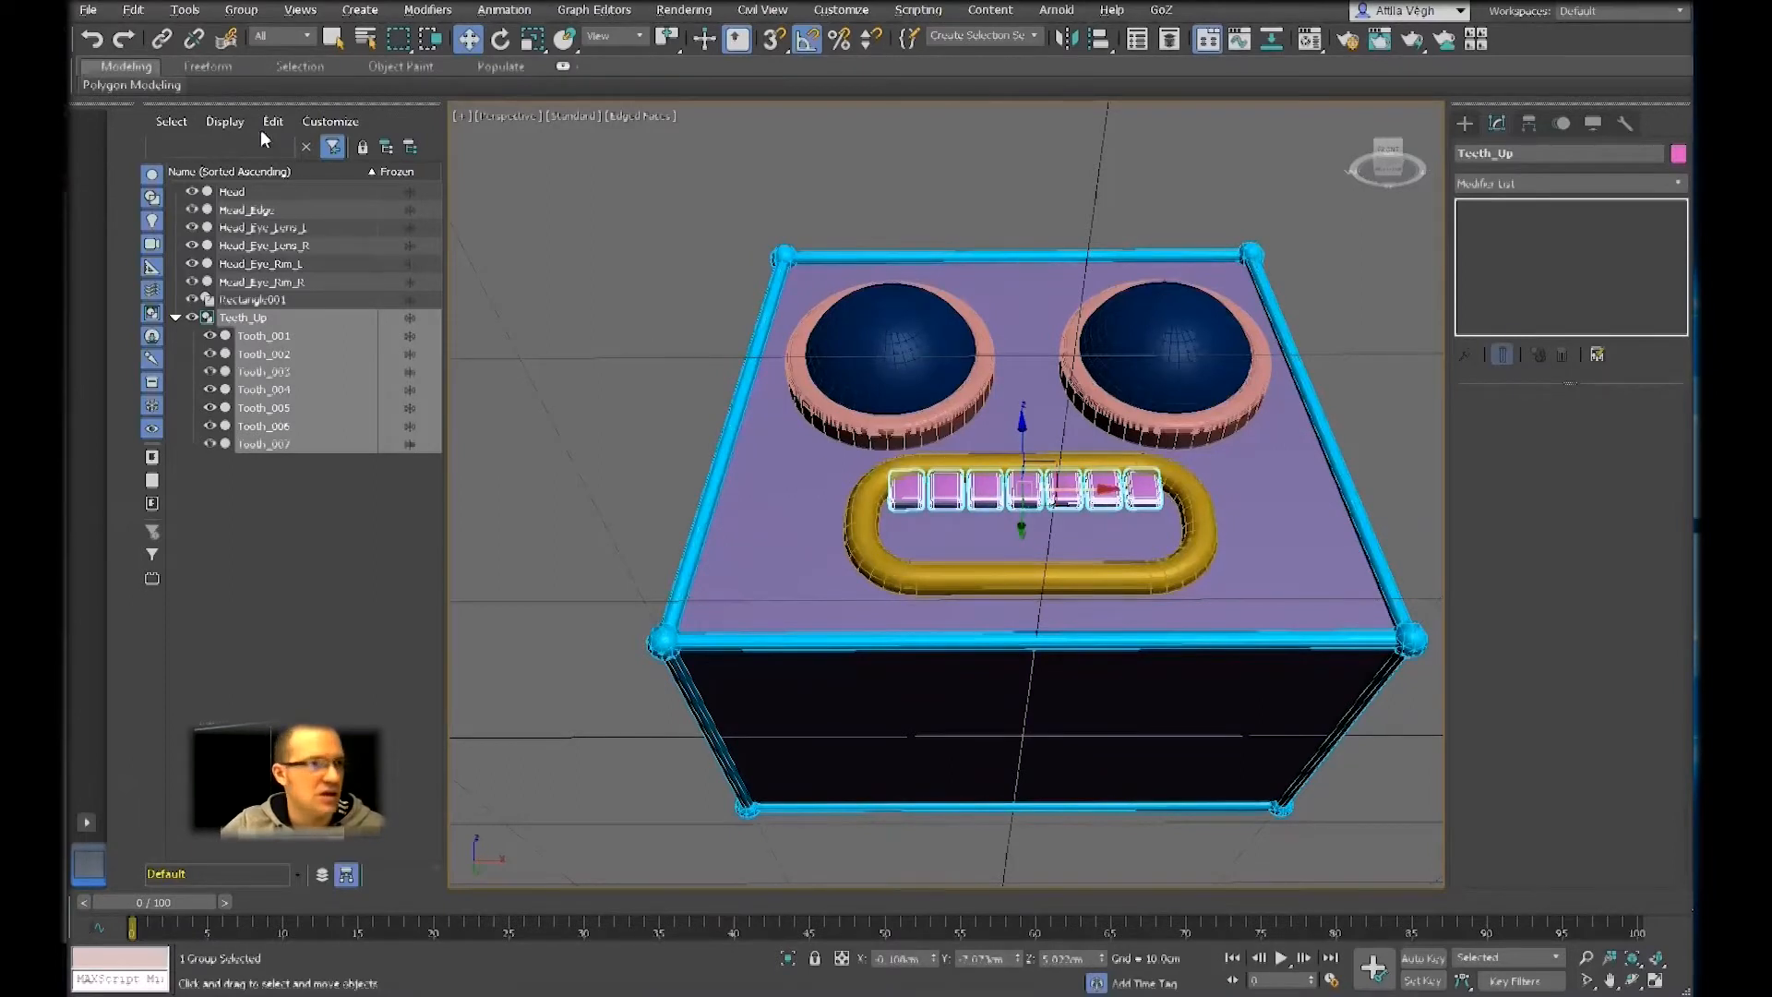
click(242, 11)
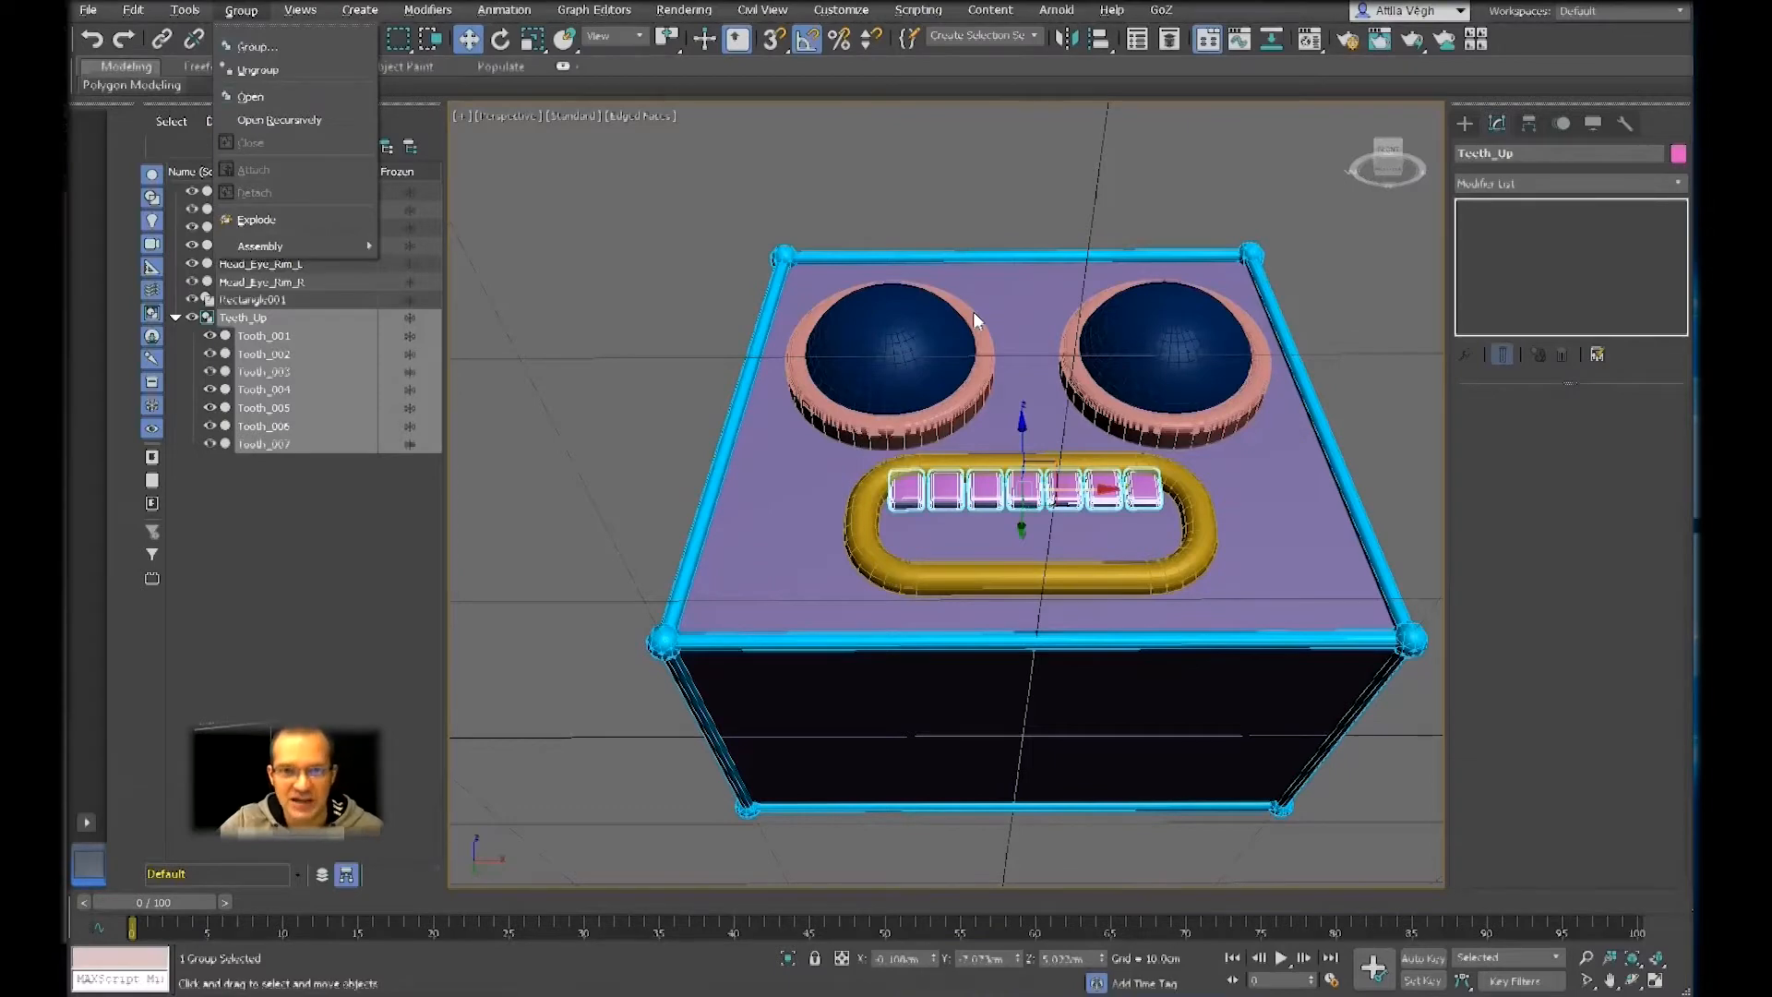
Try an FFD 2x2x2 modifier on the Teeth_Up group and look closely at the teeth in the mouth frame
click(1498, 184)
click(1498, 183)
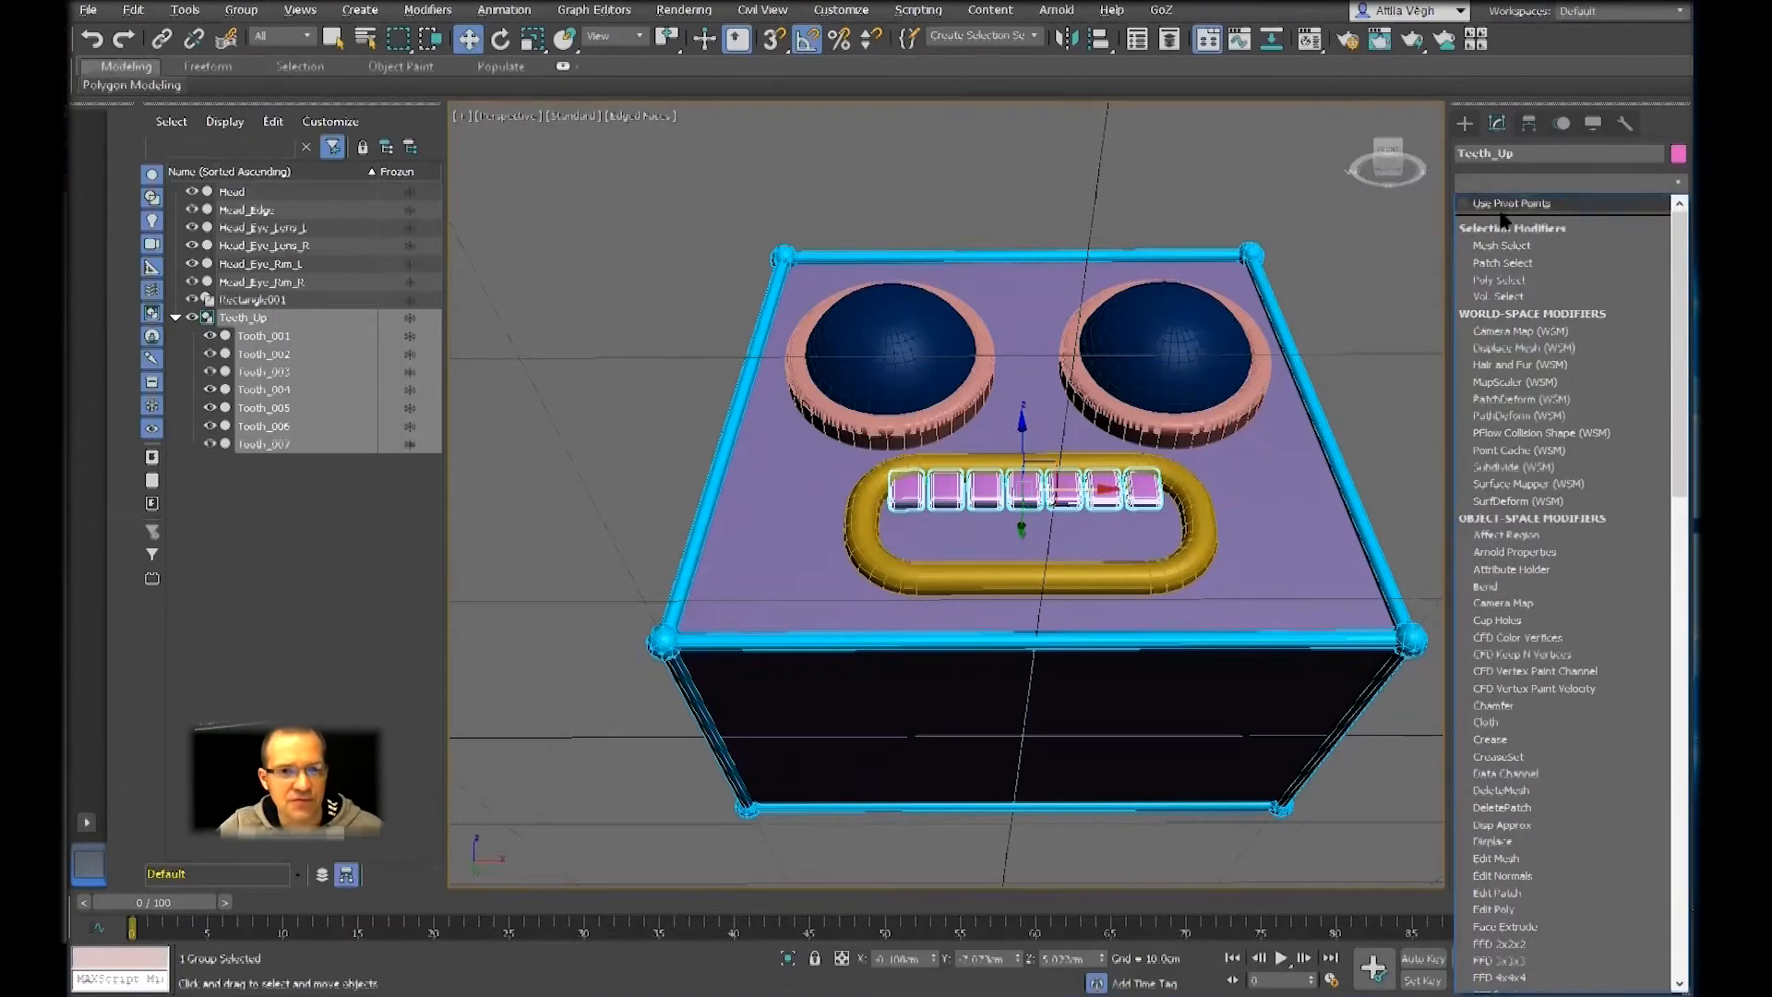
key(f)
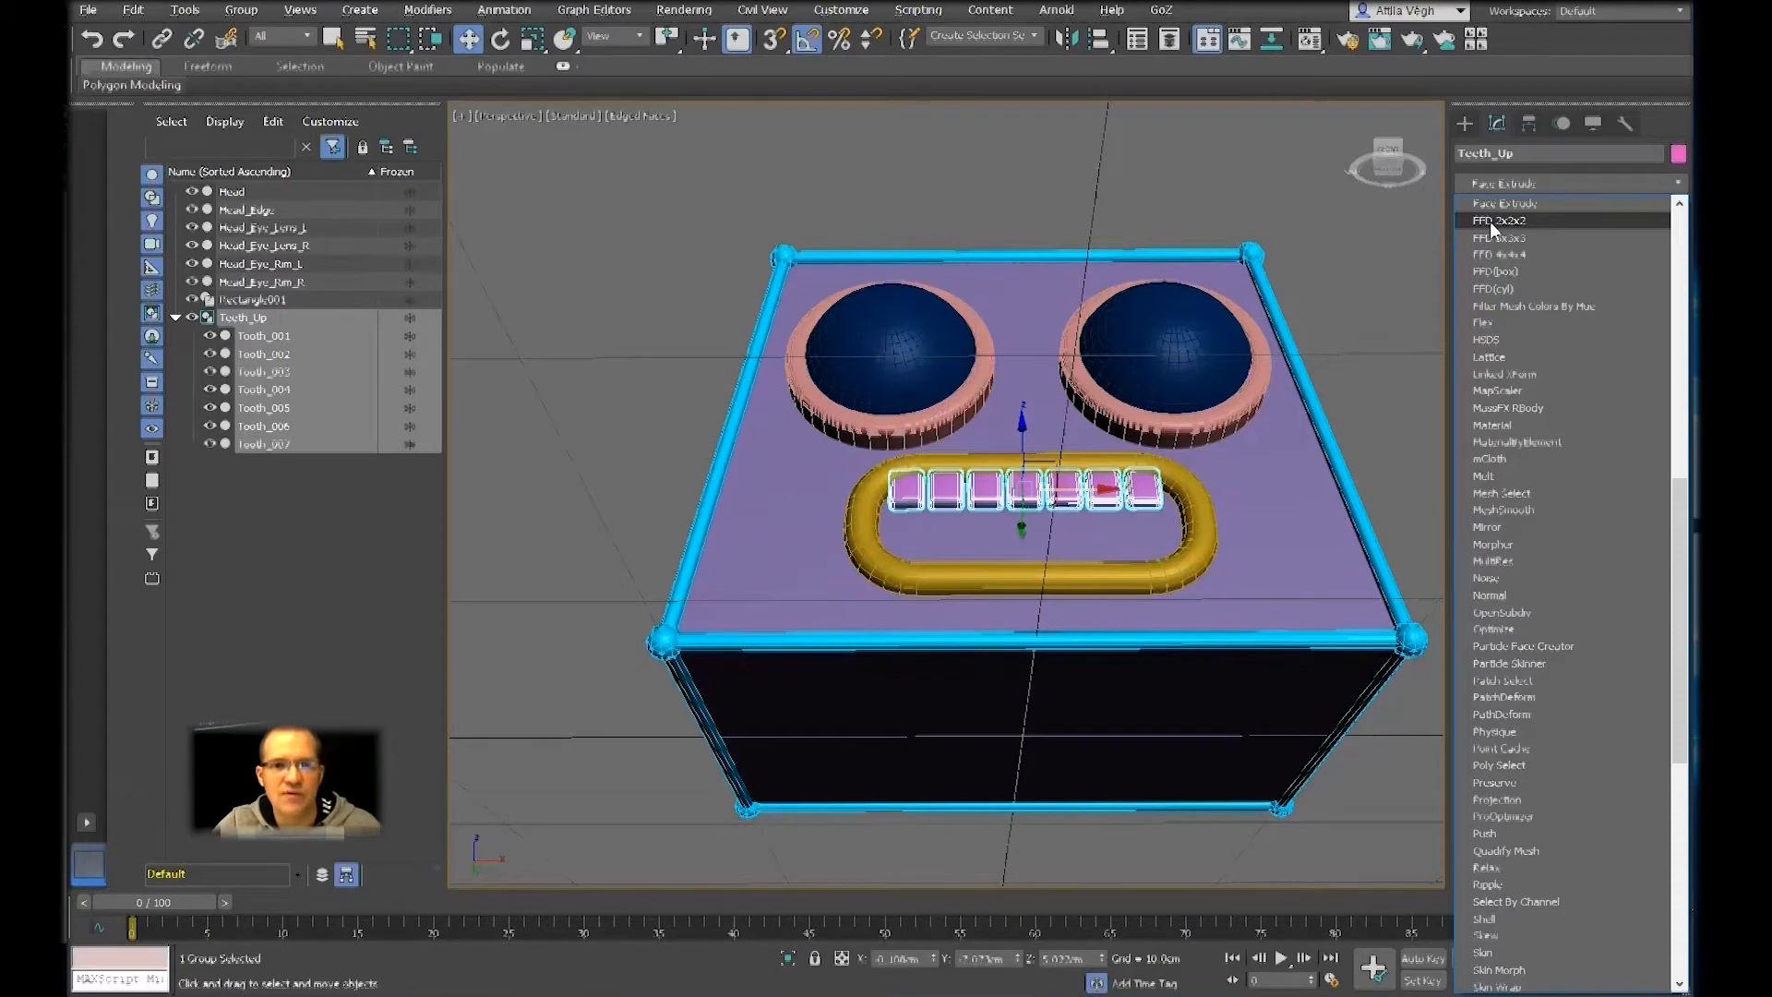
click(1489, 221)
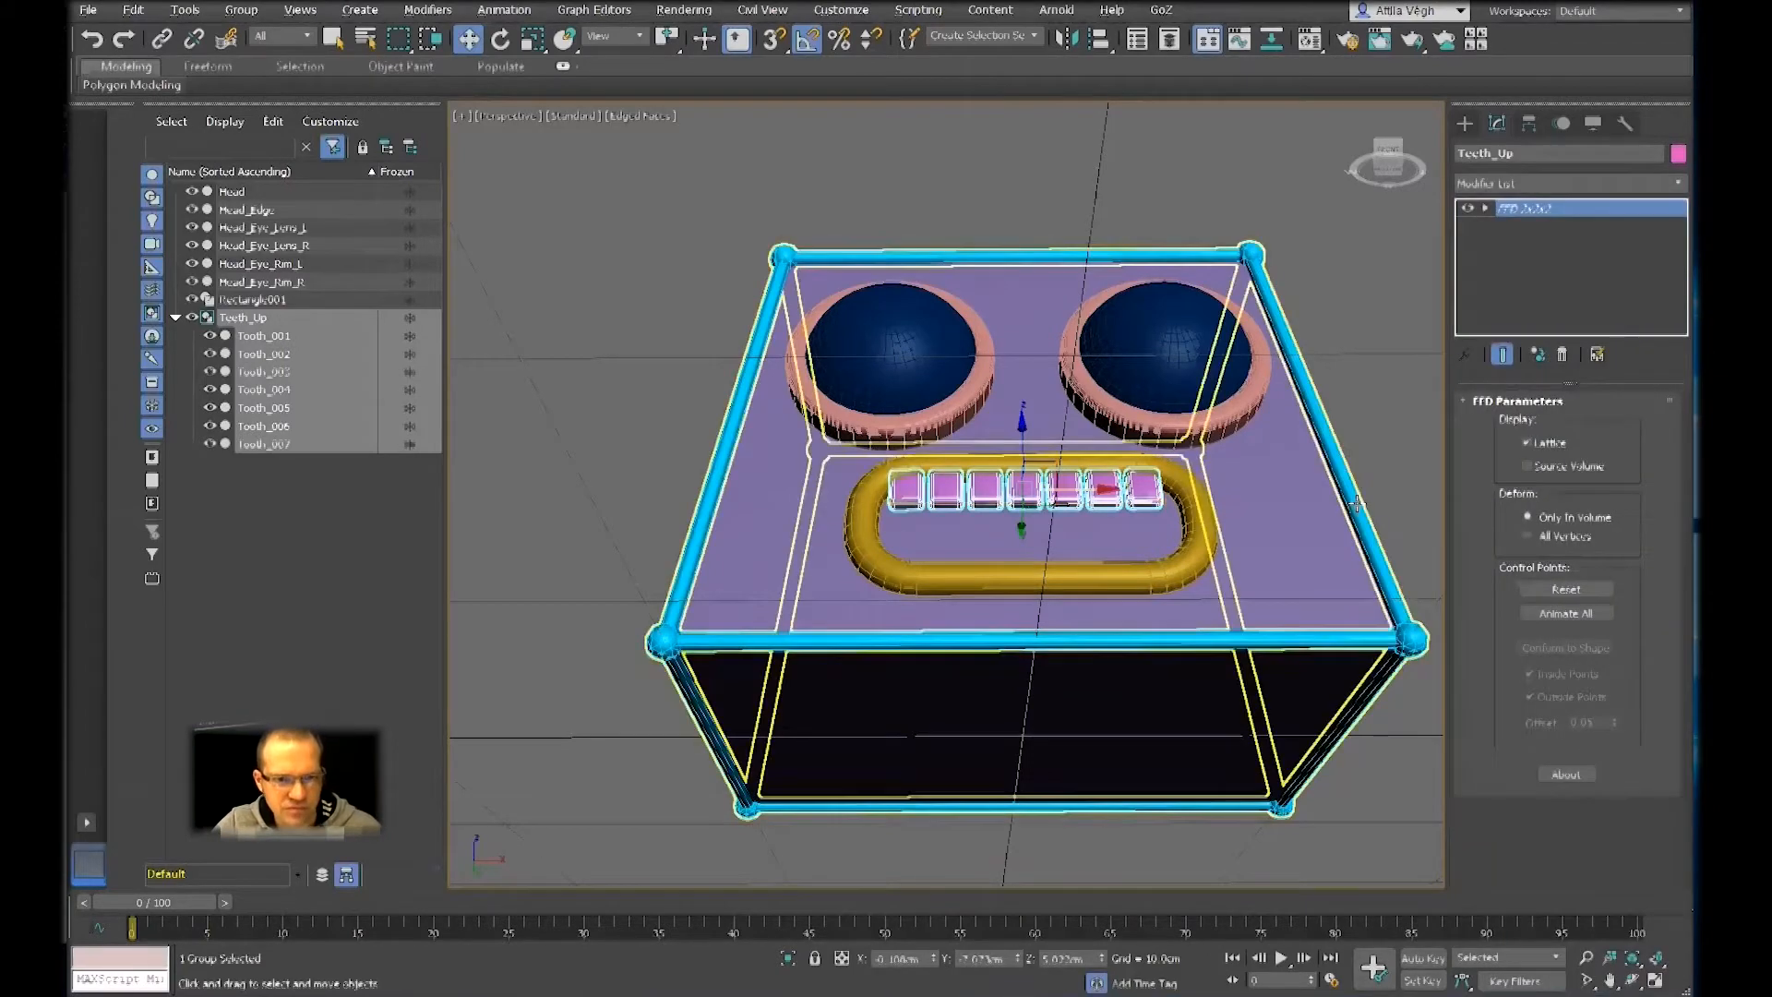
alt+middle_drag(1129, 515, 1179, 522)
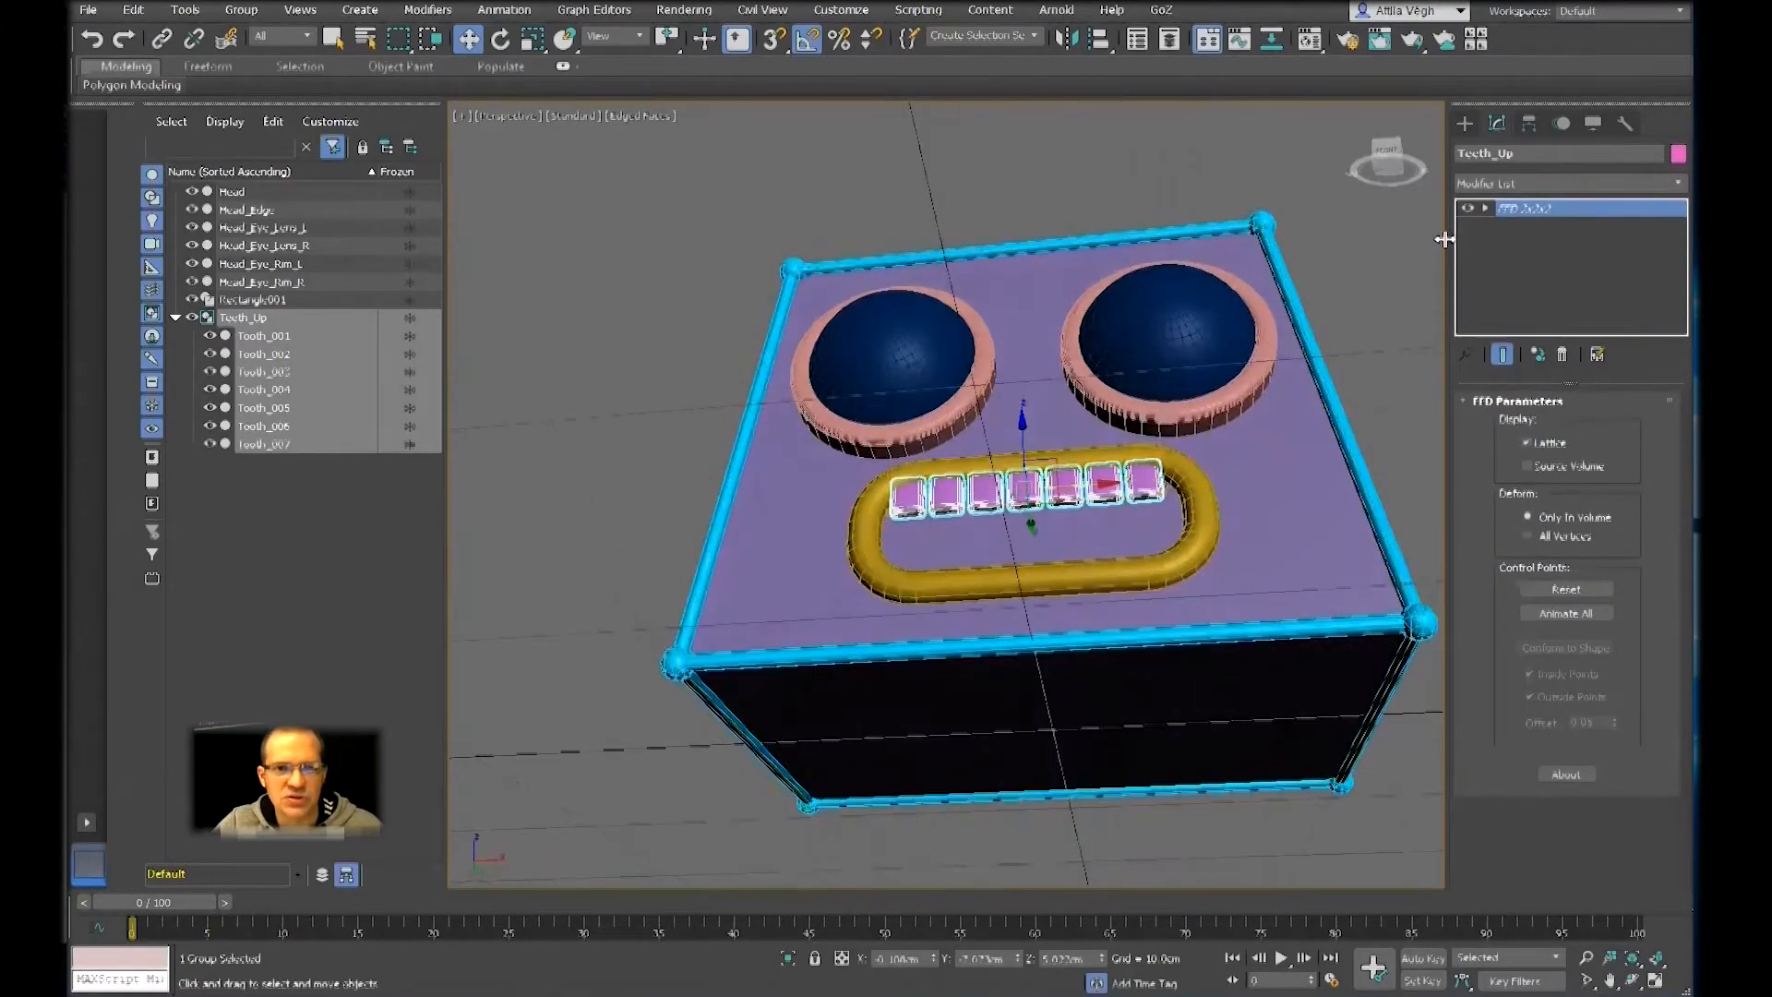
middle_drag(1099, 517, 1062, 551)
scroll(1026, 540, up, 5)
alt+middle_drag(1061, 551, 1026, 562)
middle_drag(1027, 562, 1080, 585)
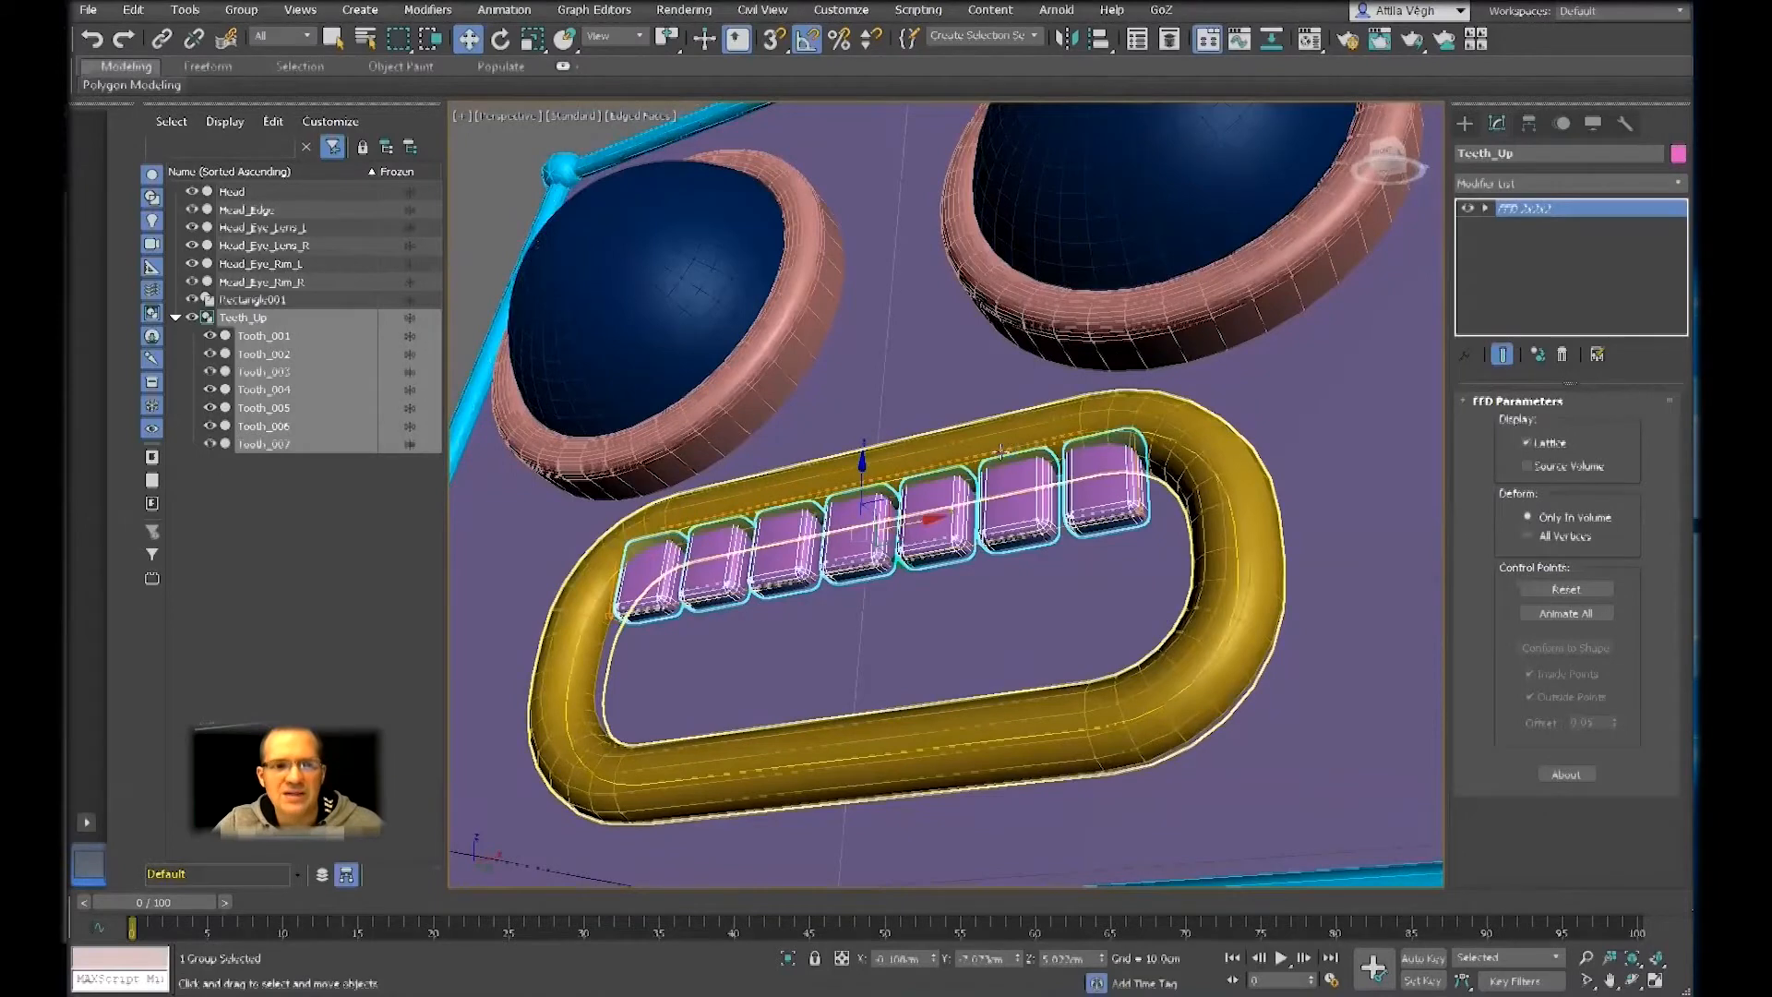
Switch the edged faces display off and on several times to compare the shading of the teeth and mouth frame
key(F4)
key(F4)
key(F4)
key(F4)
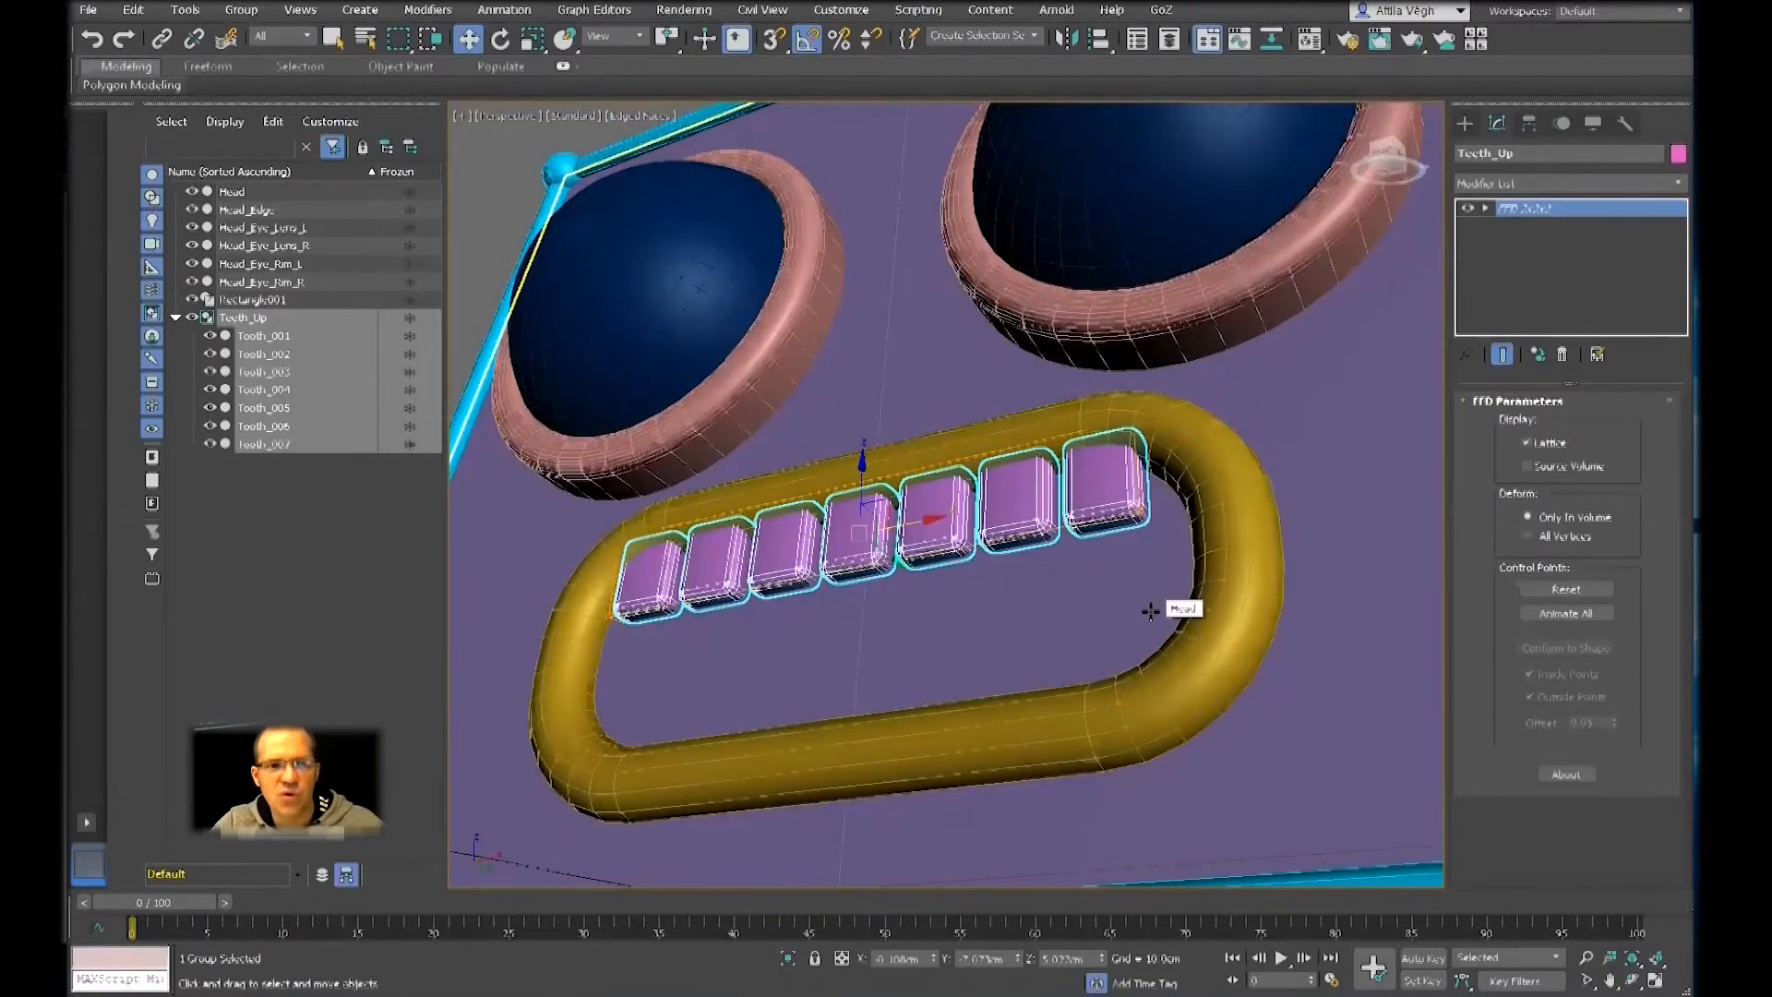
key(F4)
key(F4)
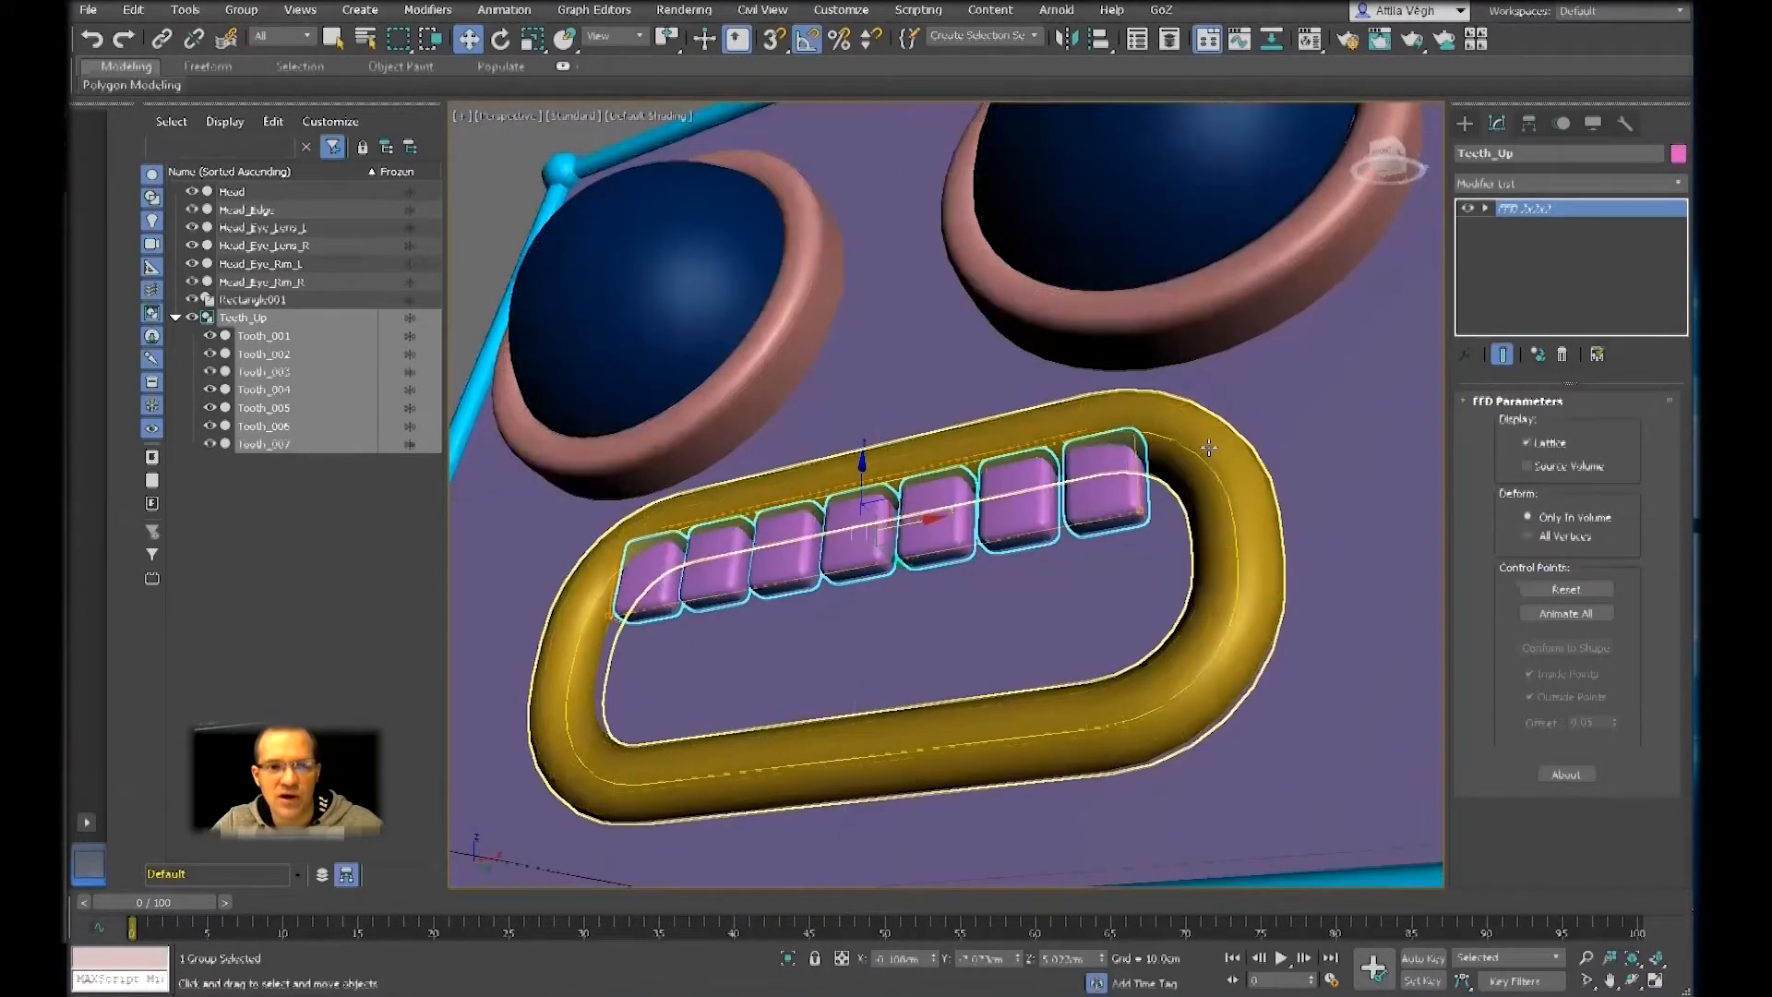
key(F4)
key(F4)
key(F4)
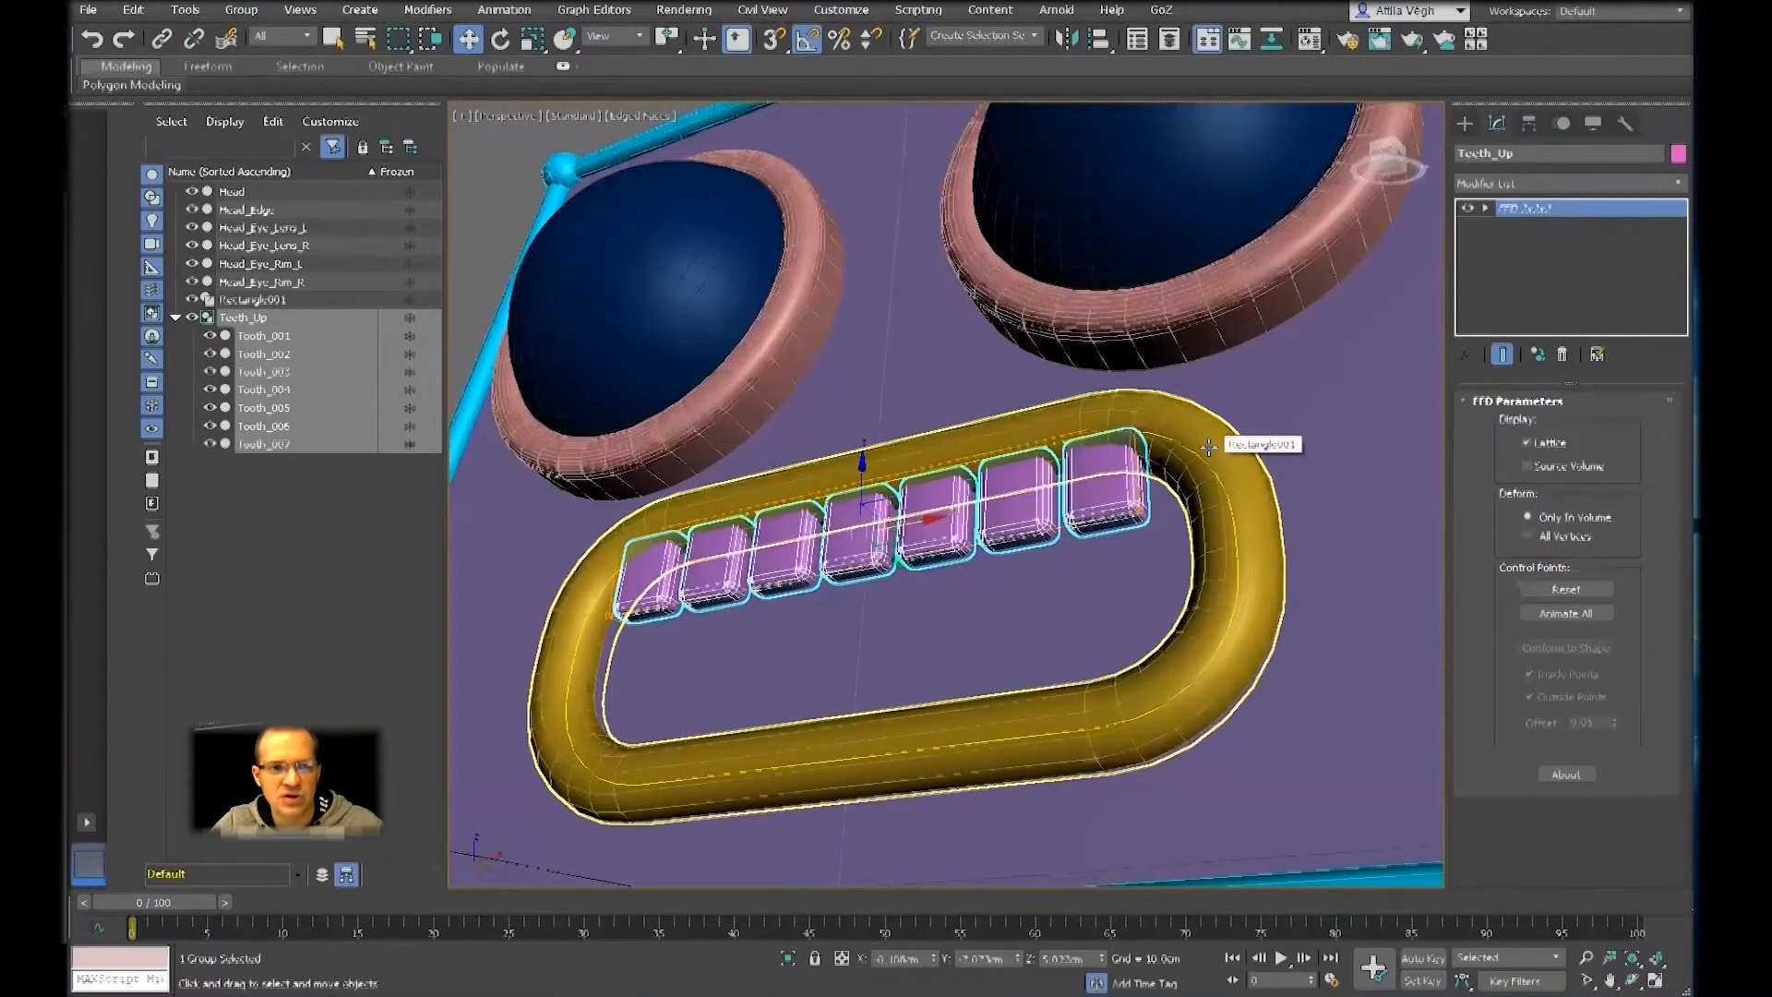
key(F4)
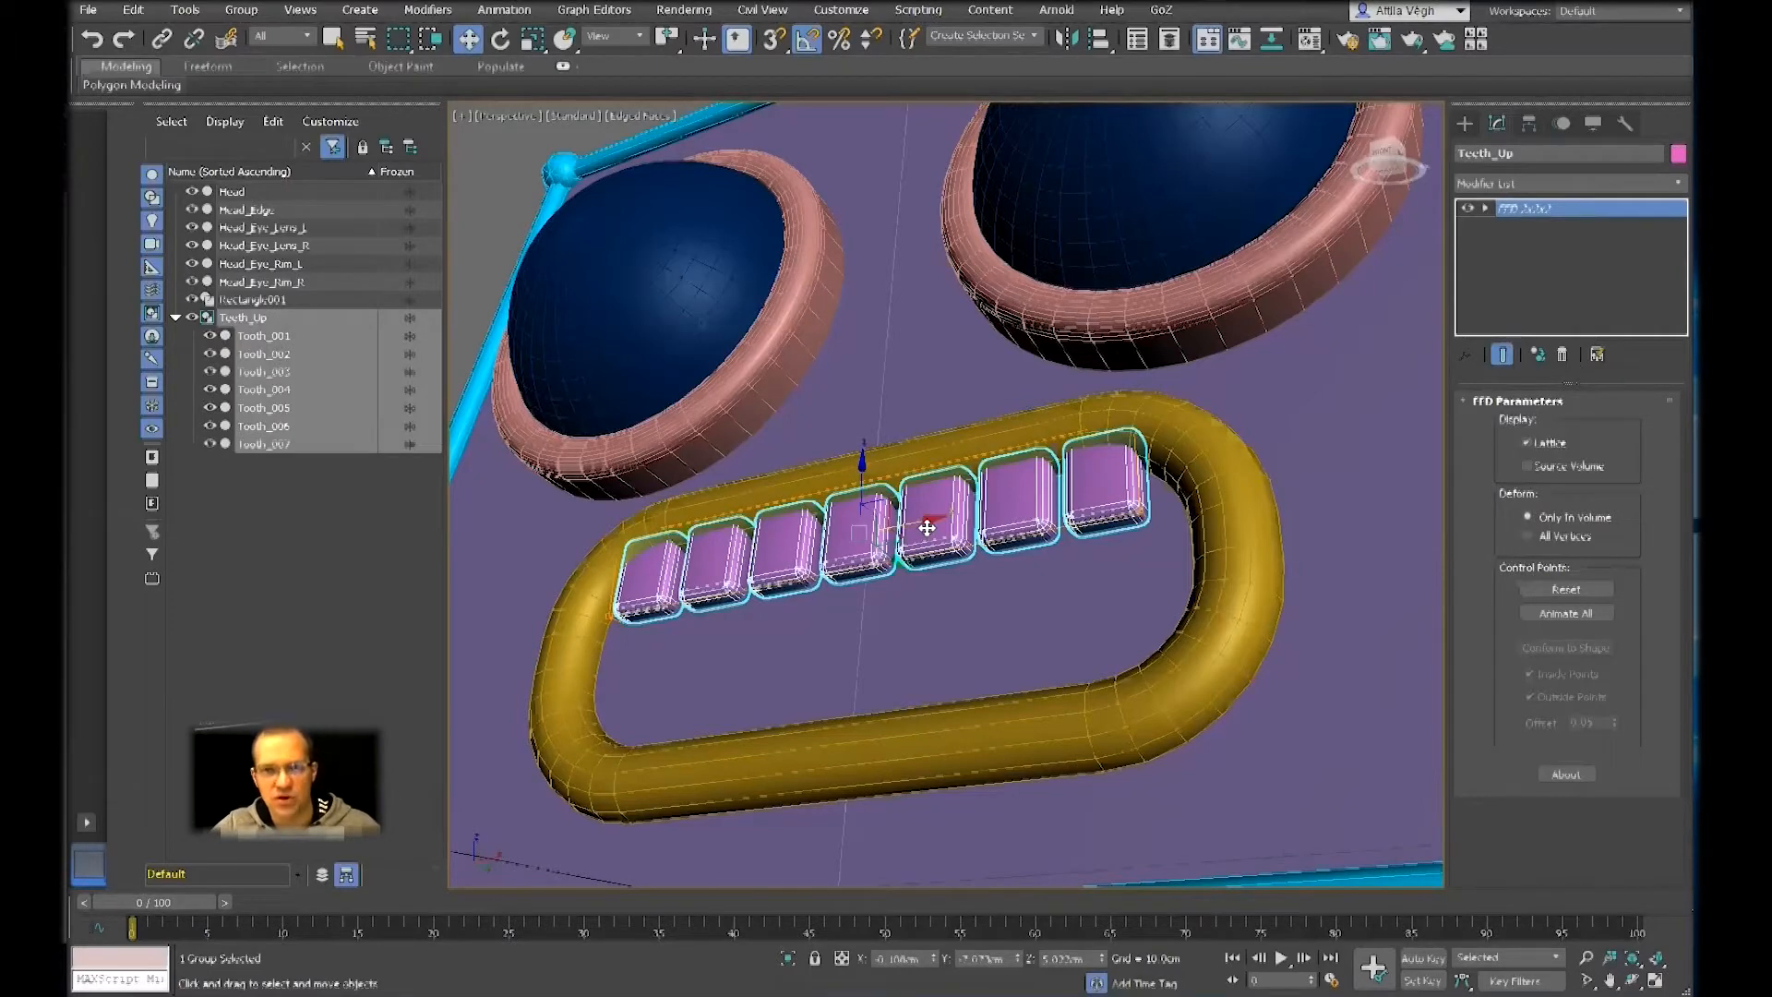
Undo the FFD 2x2x2 modifier on the Teeth_Up group
scroll(1056, 585, down, 5)
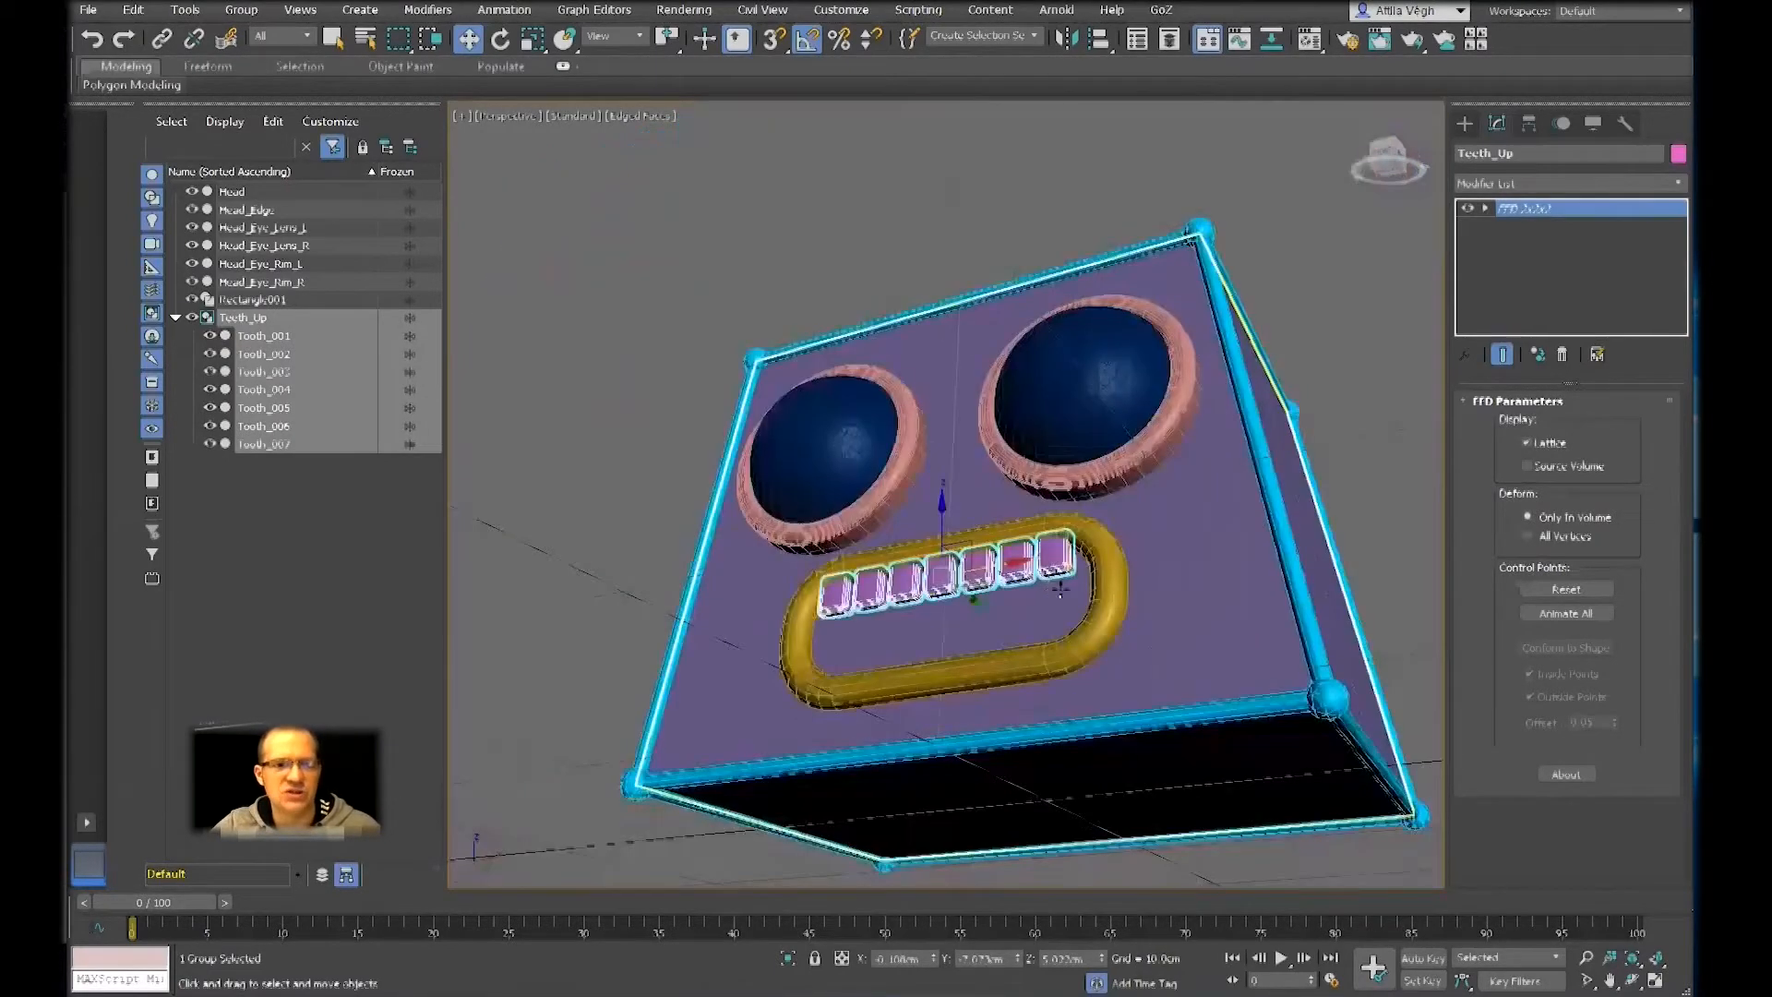
scroll(1030, 599, up, 3)
alt+middle_drag(1030, 599, 1016, 600)
key(ctrl+z)
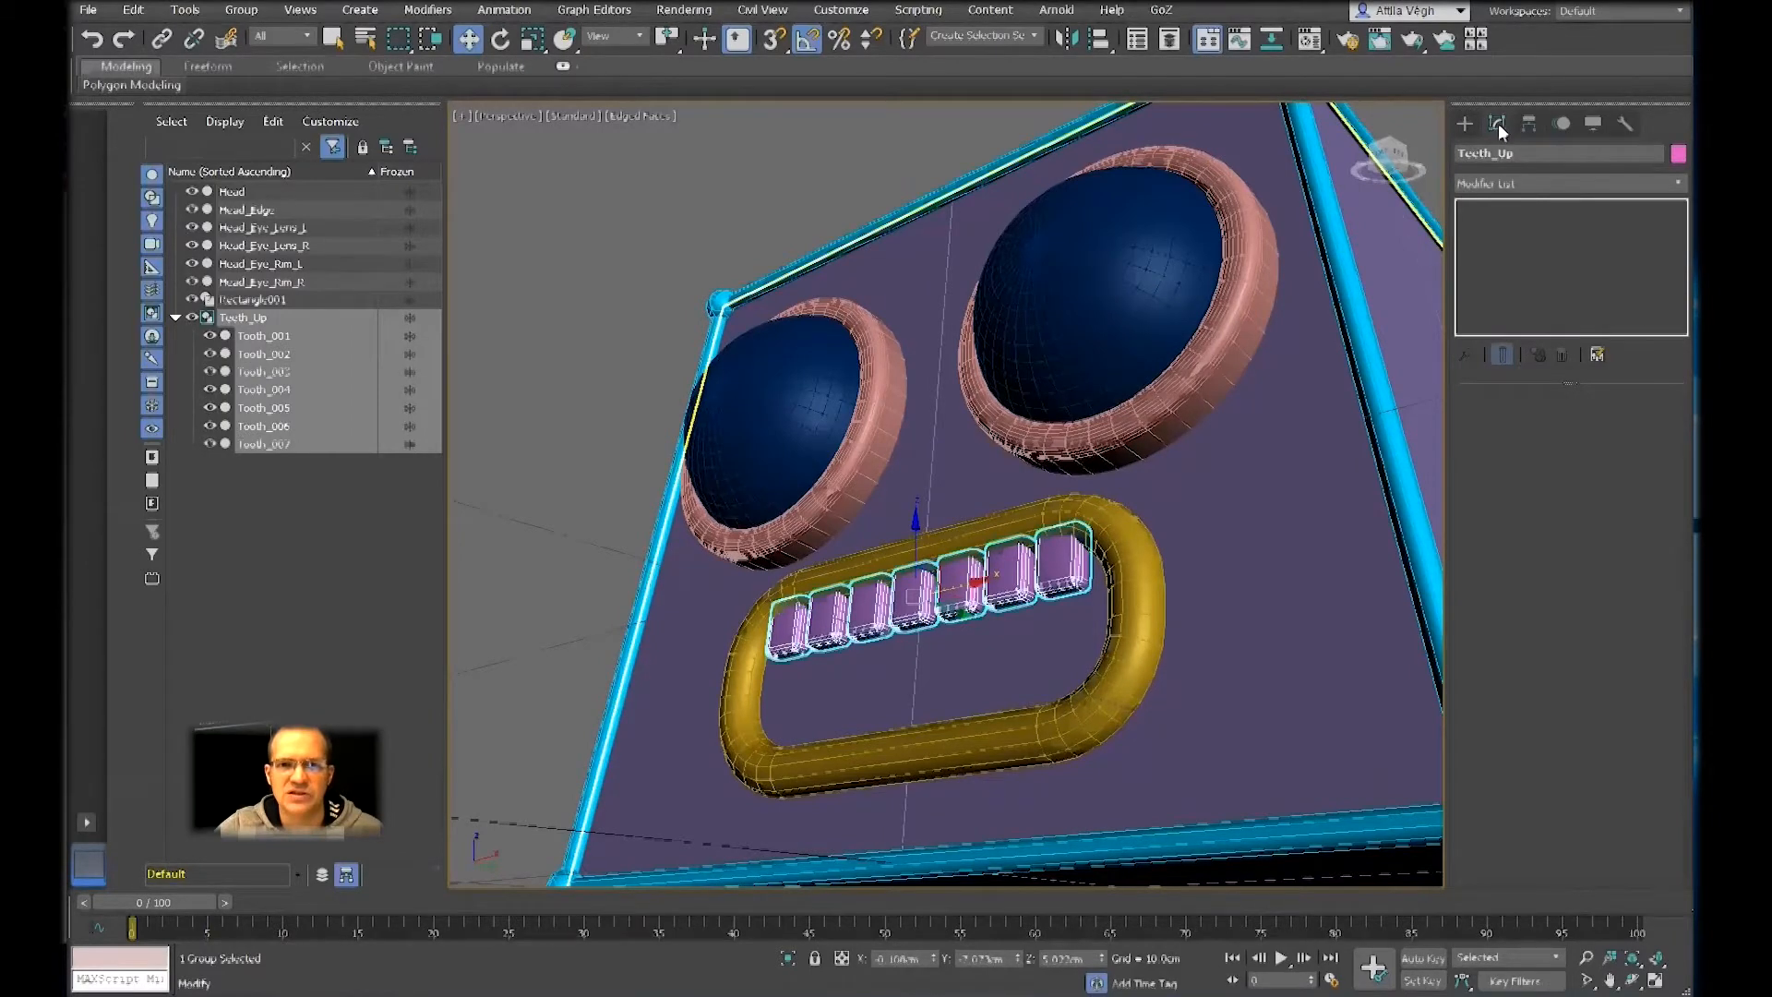
Apply an FFD 2x2x2 modifier to the Teeth_Up group
click(1520, 182)
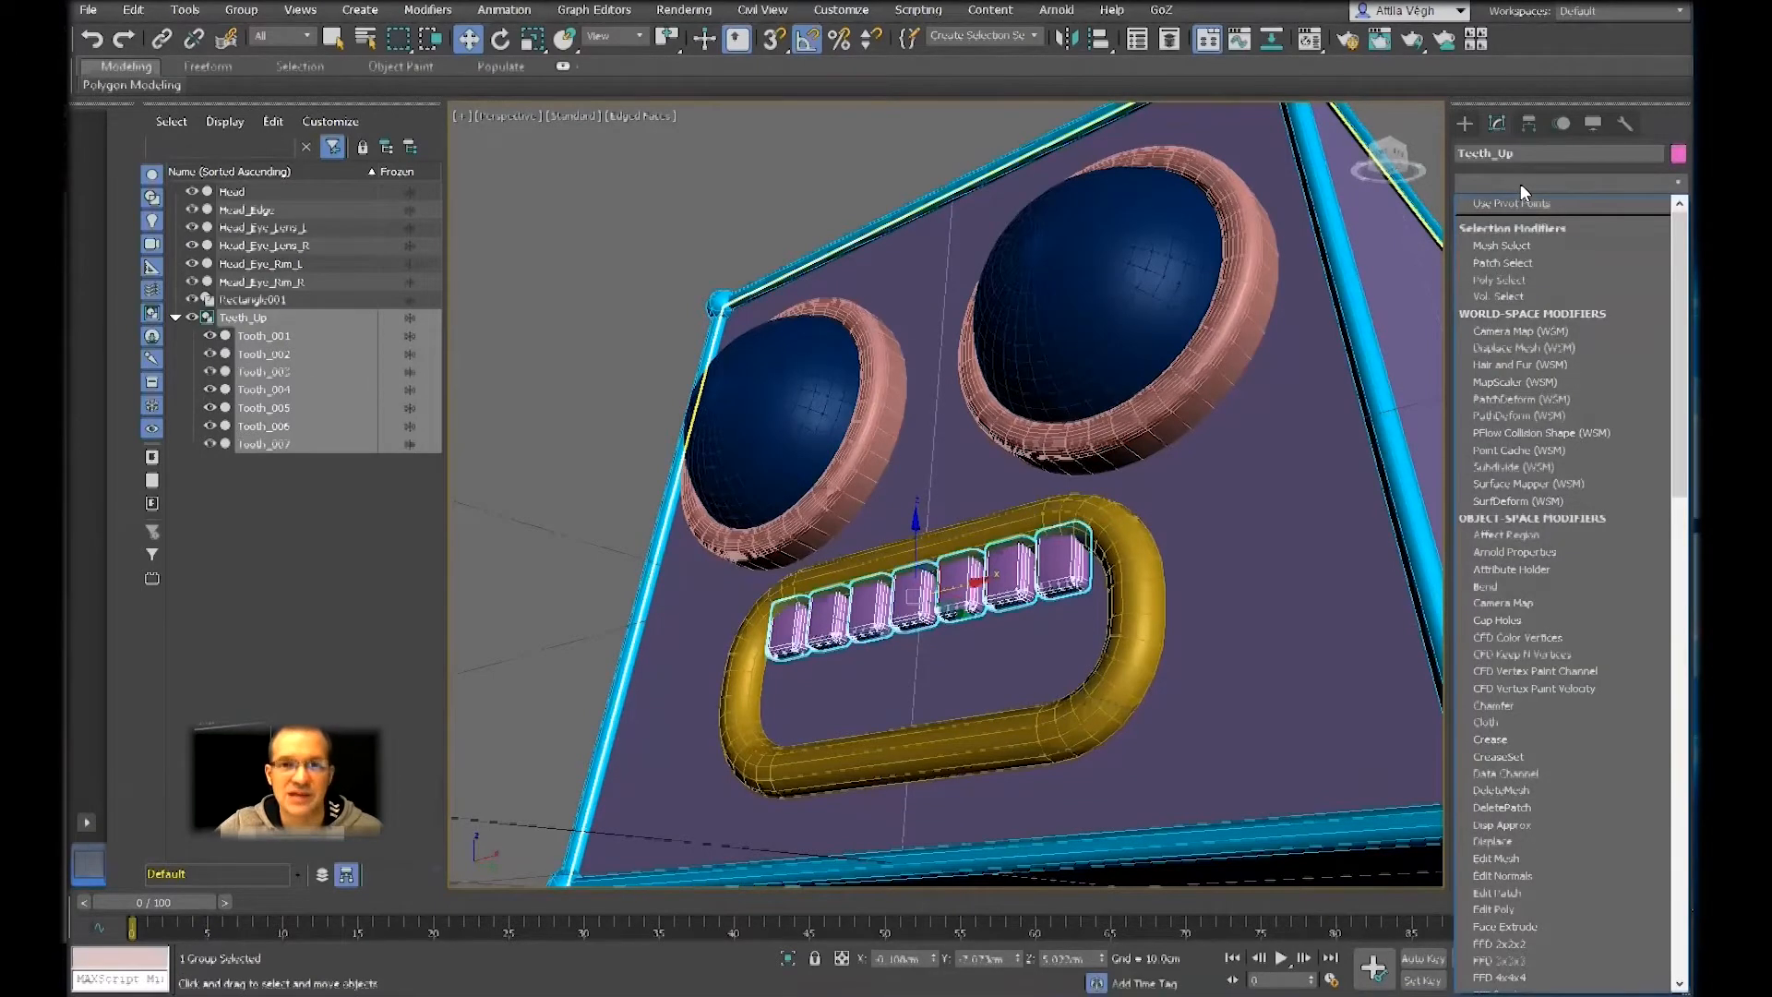
key(f)
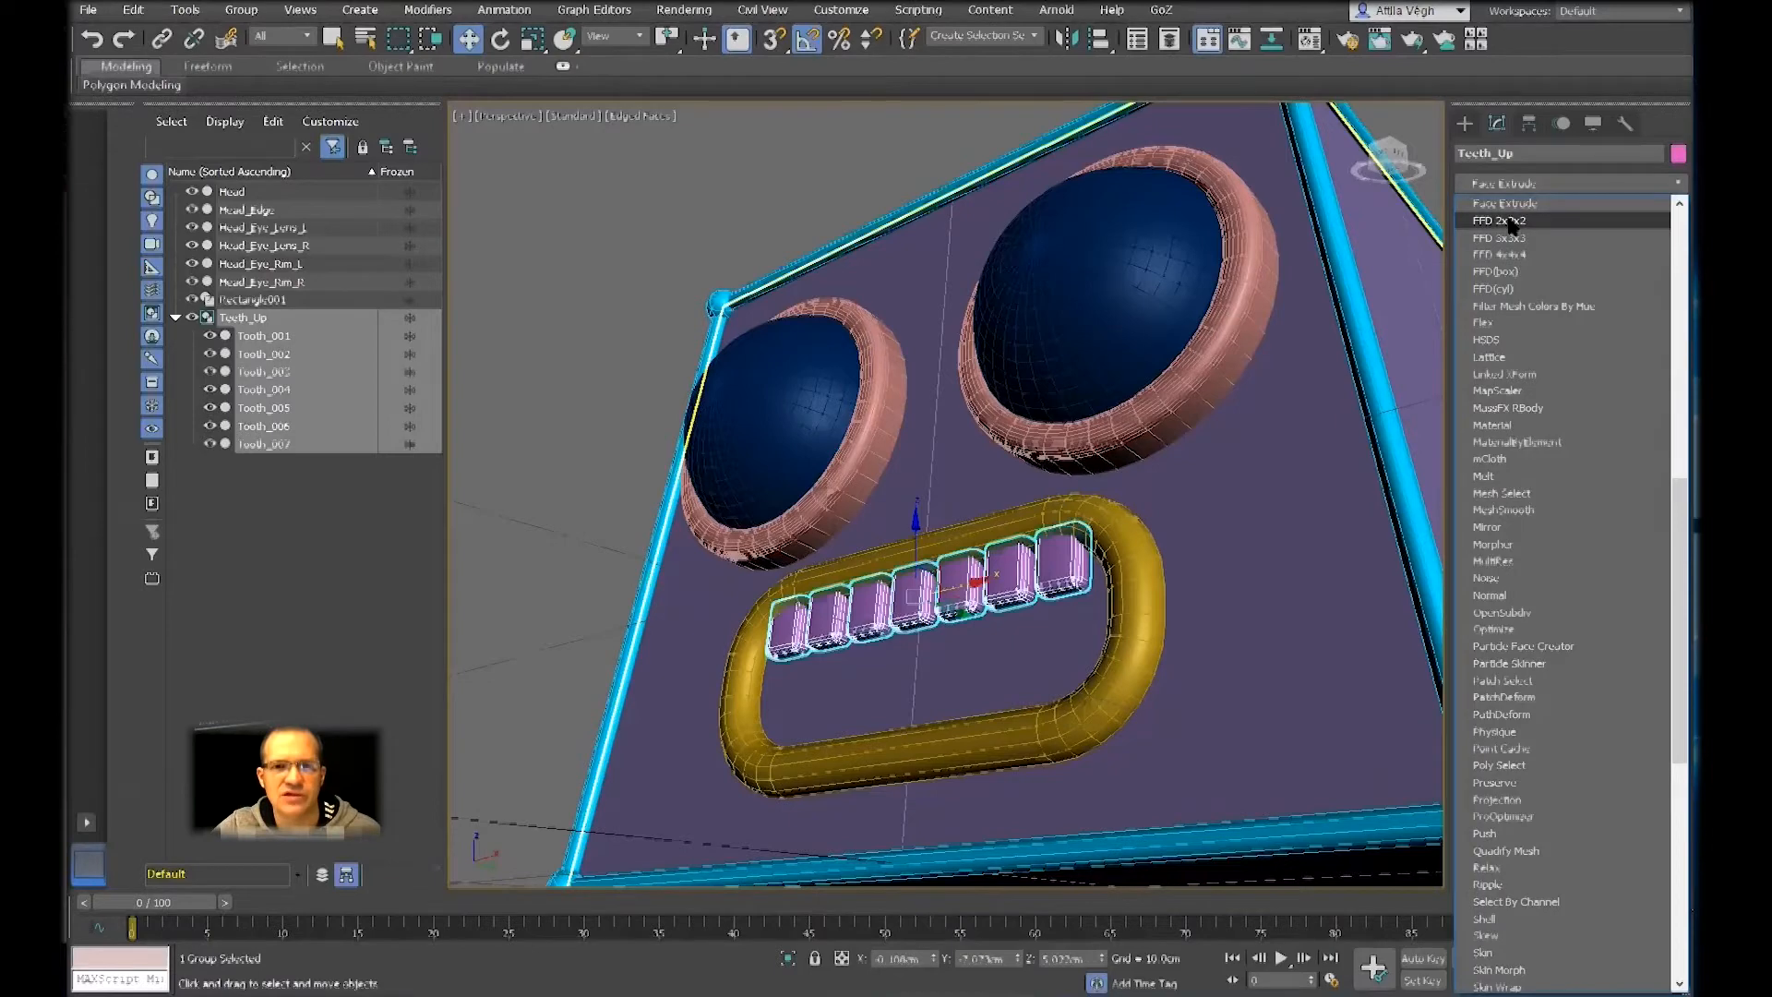
click(1499, 220)
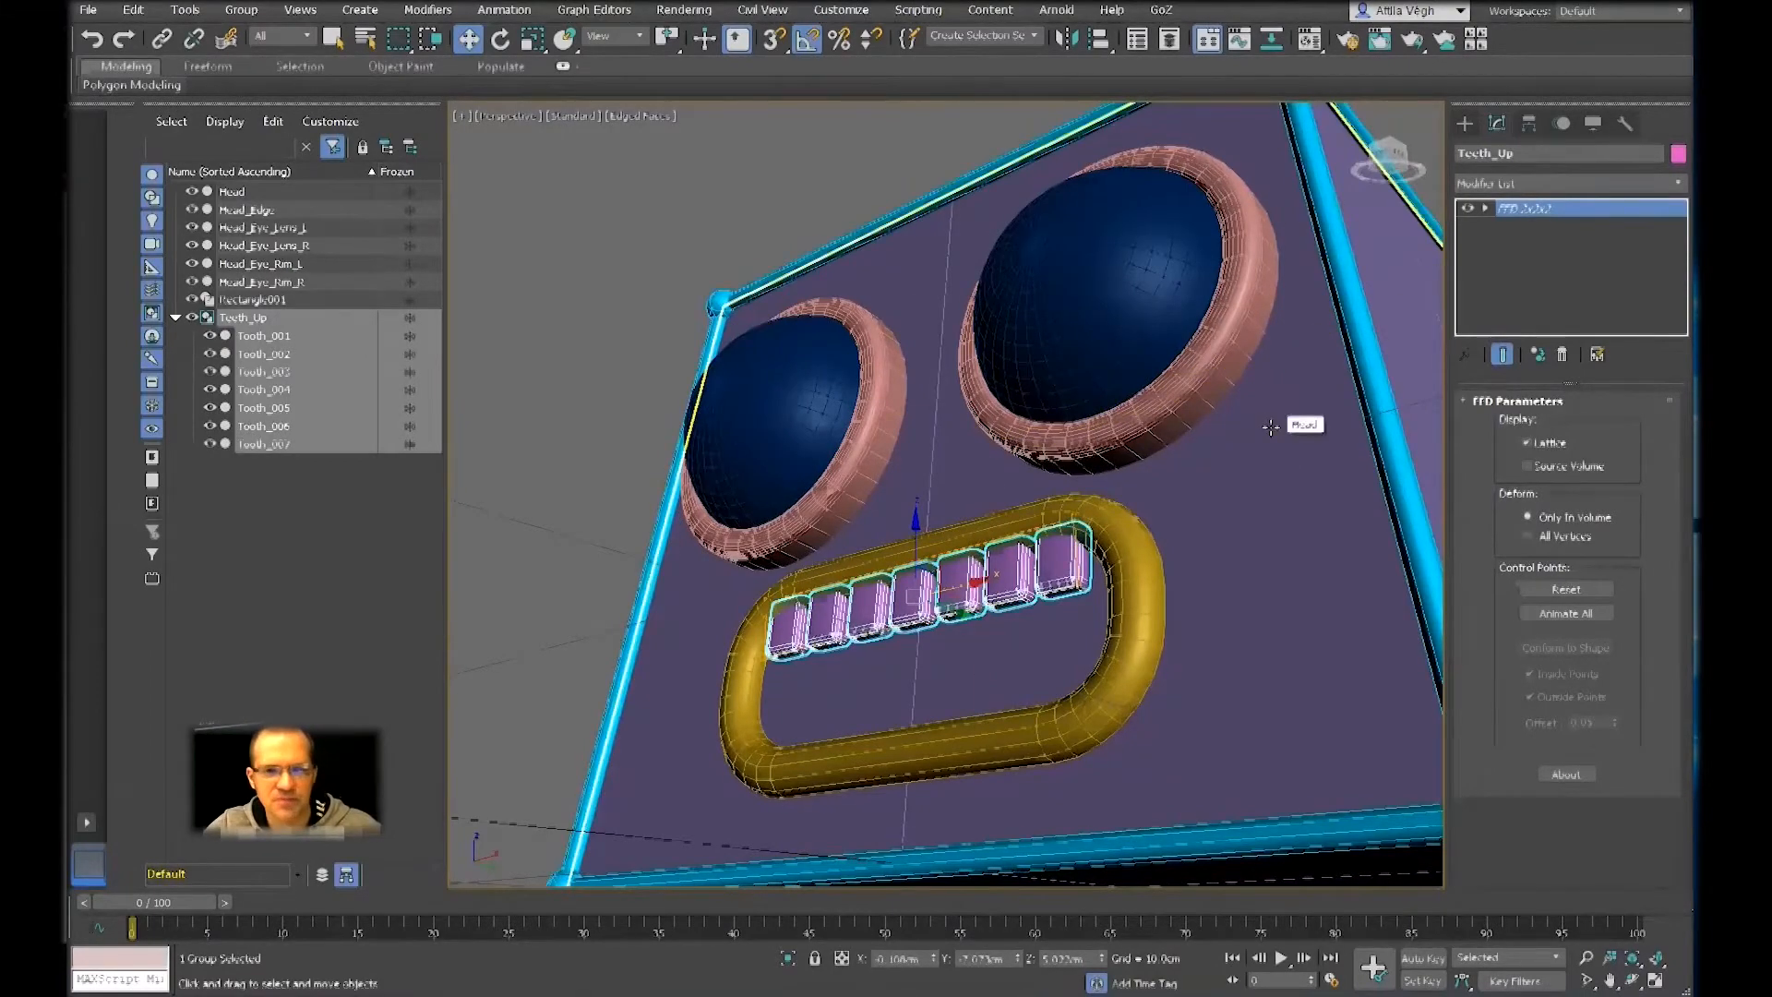
Switch the perspective view between shaded and wireframe, leaving it in wireframe to examine the lattice around the teeth
key(F3)
middle_drag(1114, 542, 1107, 492)
scroll(1042, 525, up, 3)
key(F3)
key(F3)
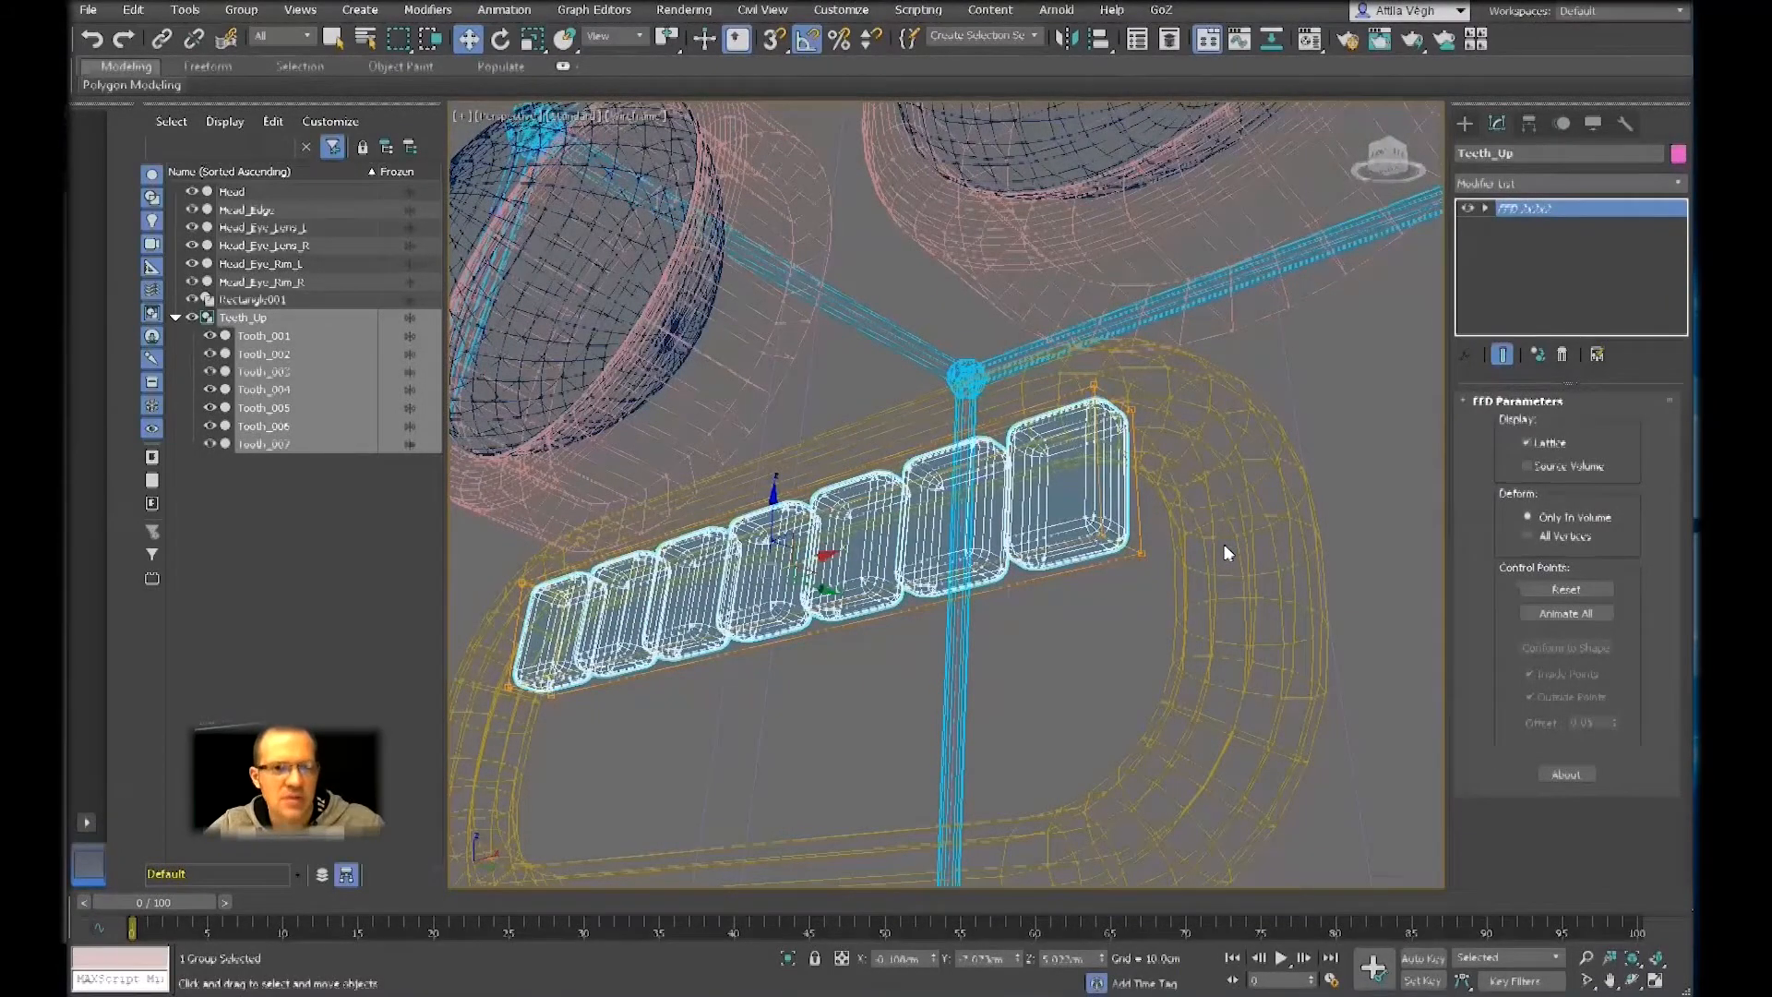
key(F3)
key(F3)
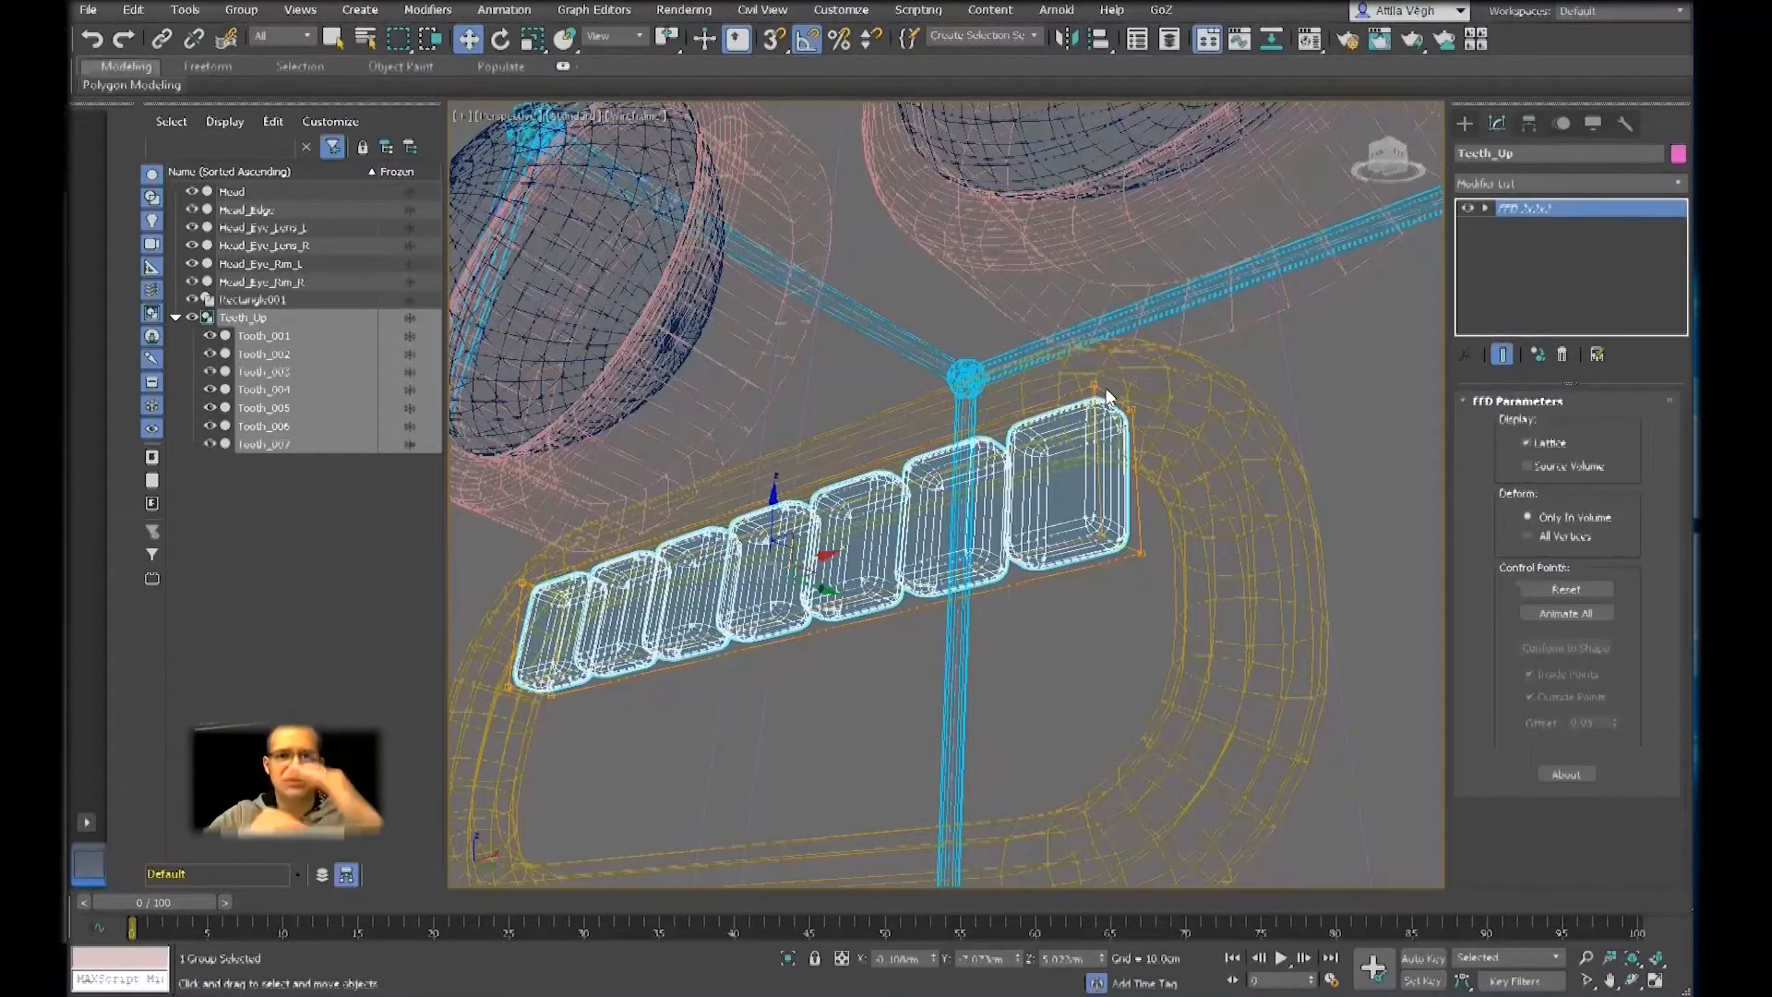
Enter the FFD modifier's Control Points level and try picking individual lattice points at the upper corner of the end tooth
click(1483, 209)
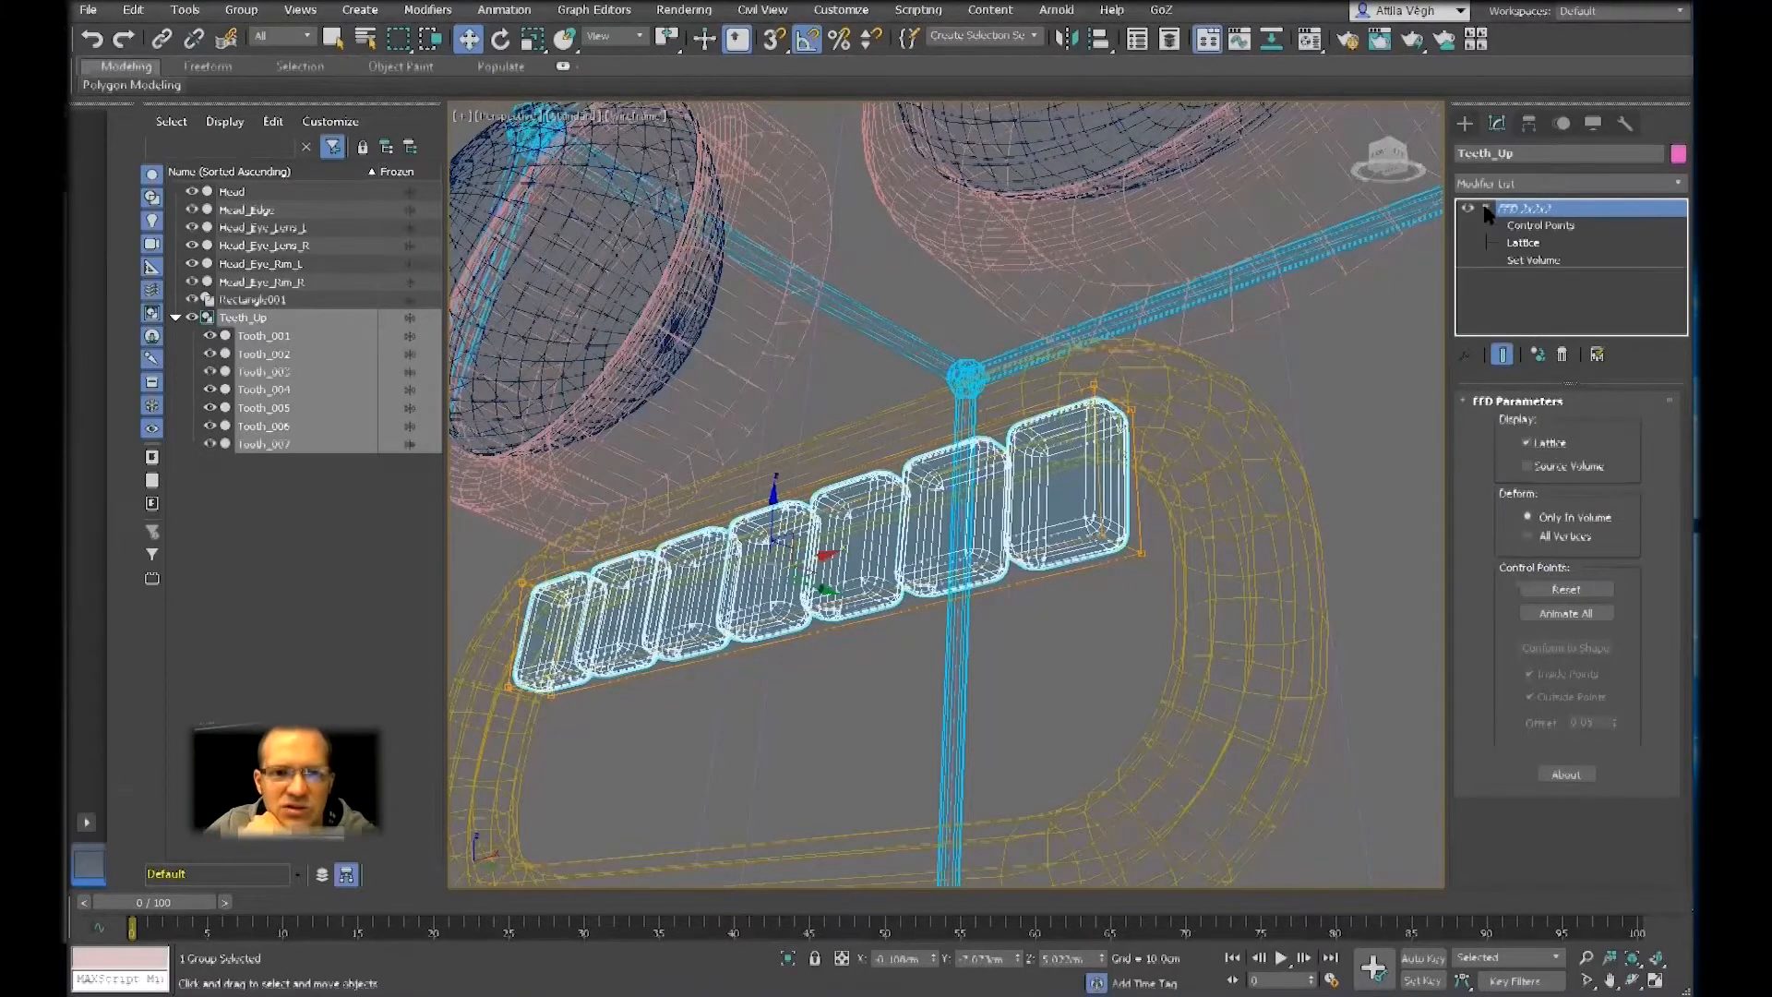
click(1538, 227)
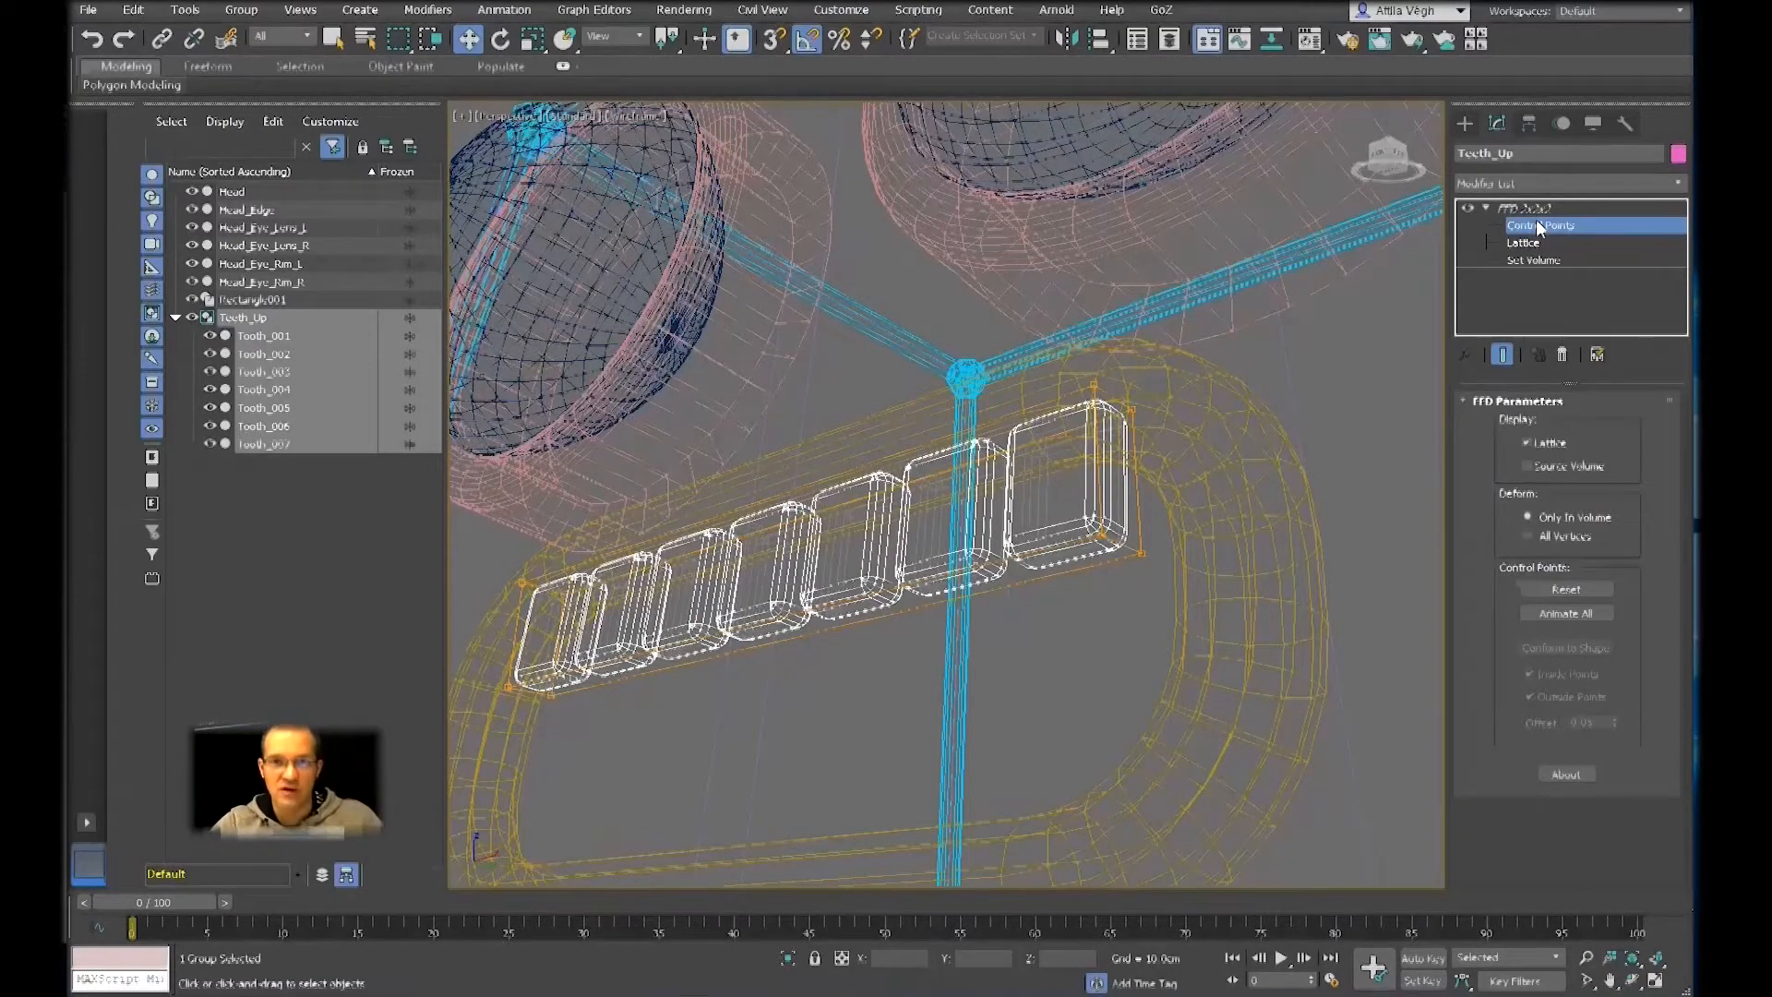
middle_drag(1248, 424, 1270, 526)
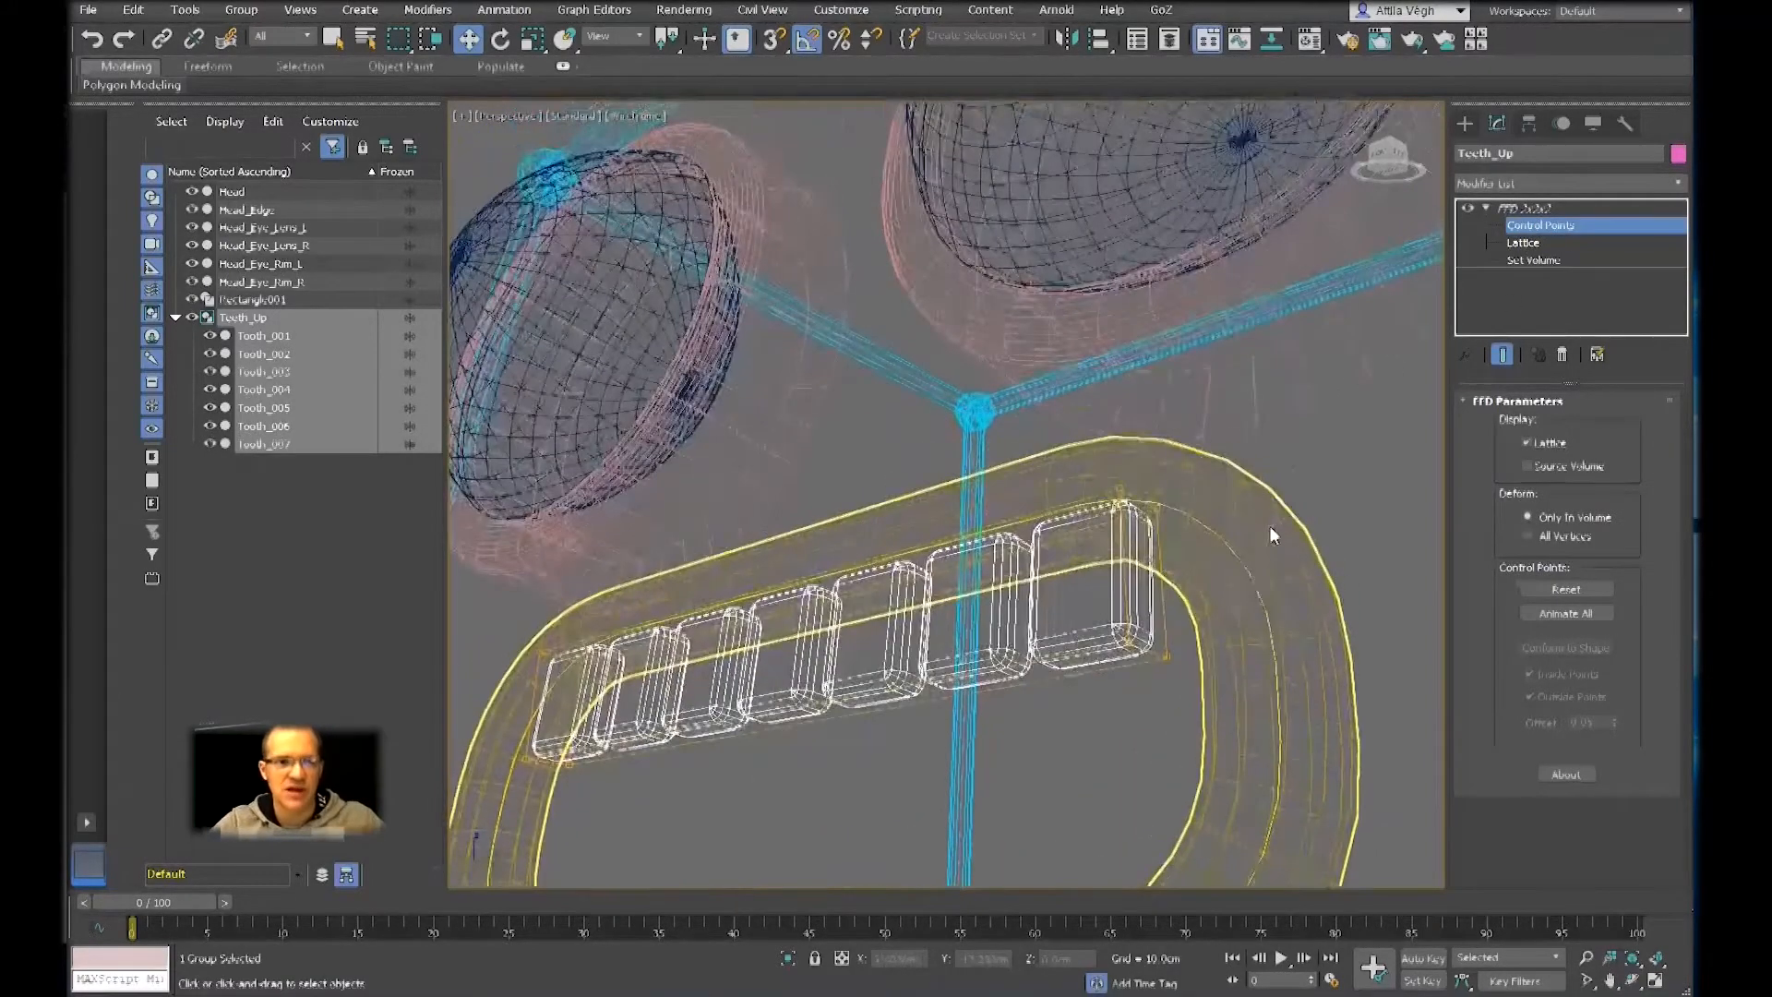
scroll(1269, 524, down, 4)
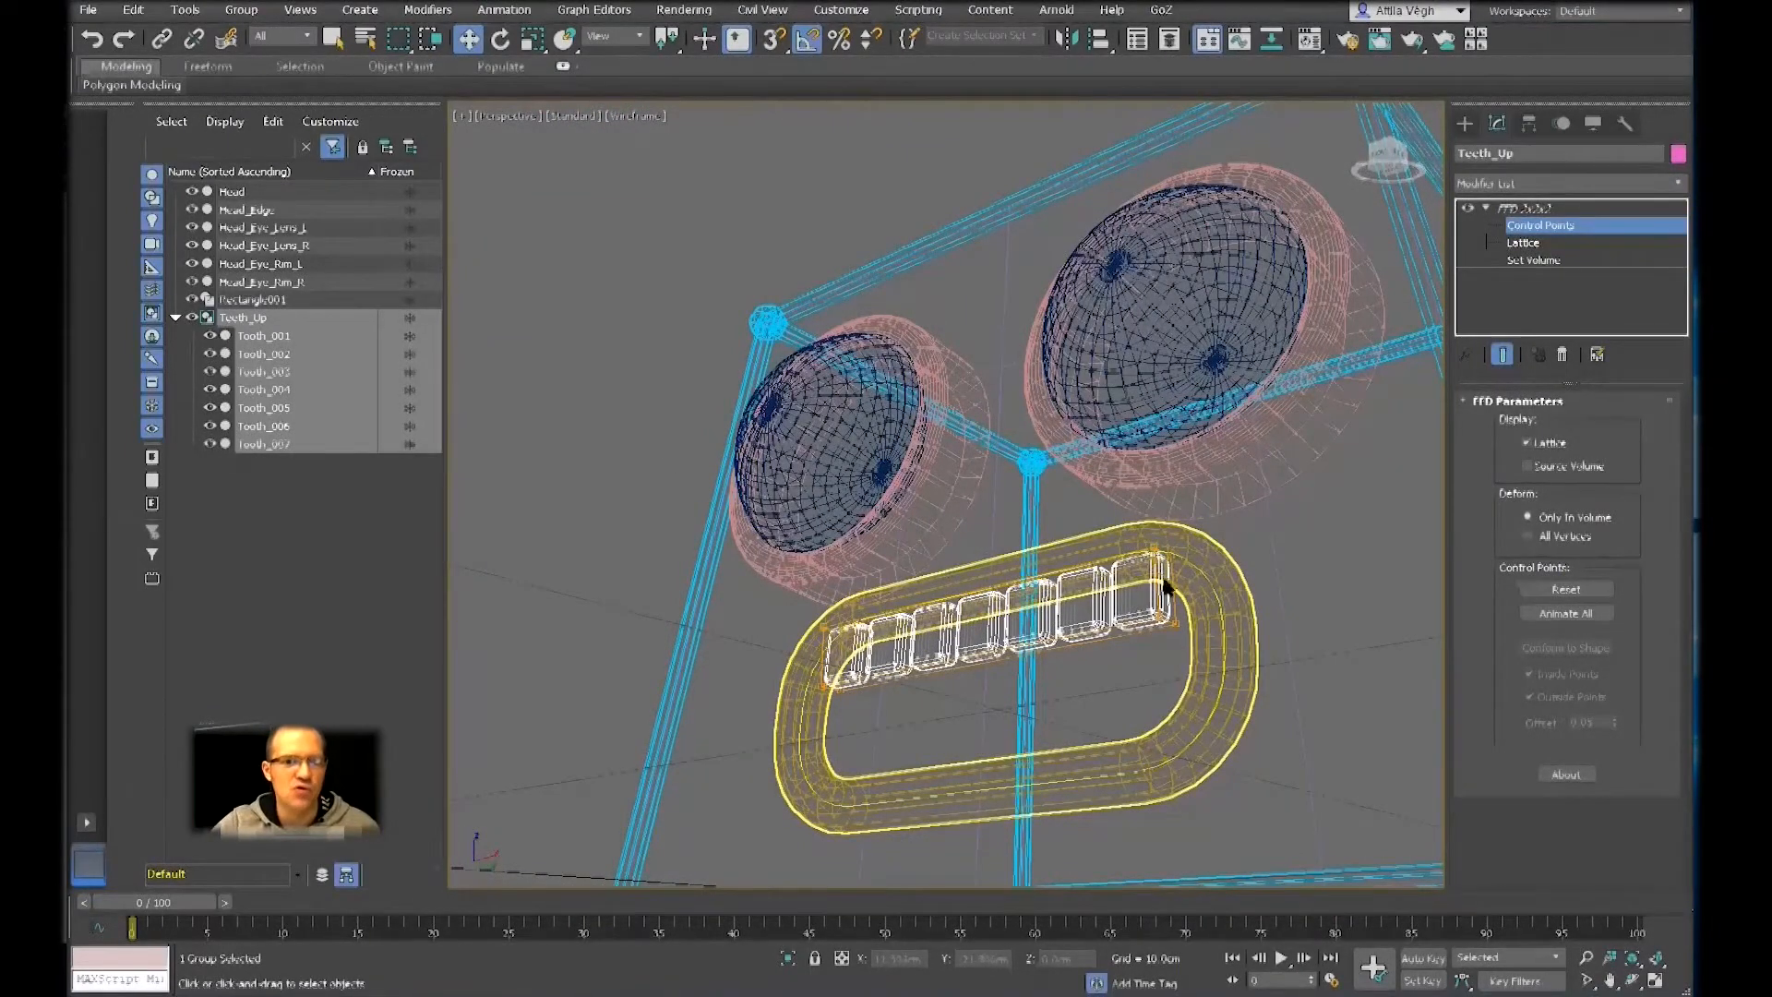
scroll(1193, 500, up, 4)
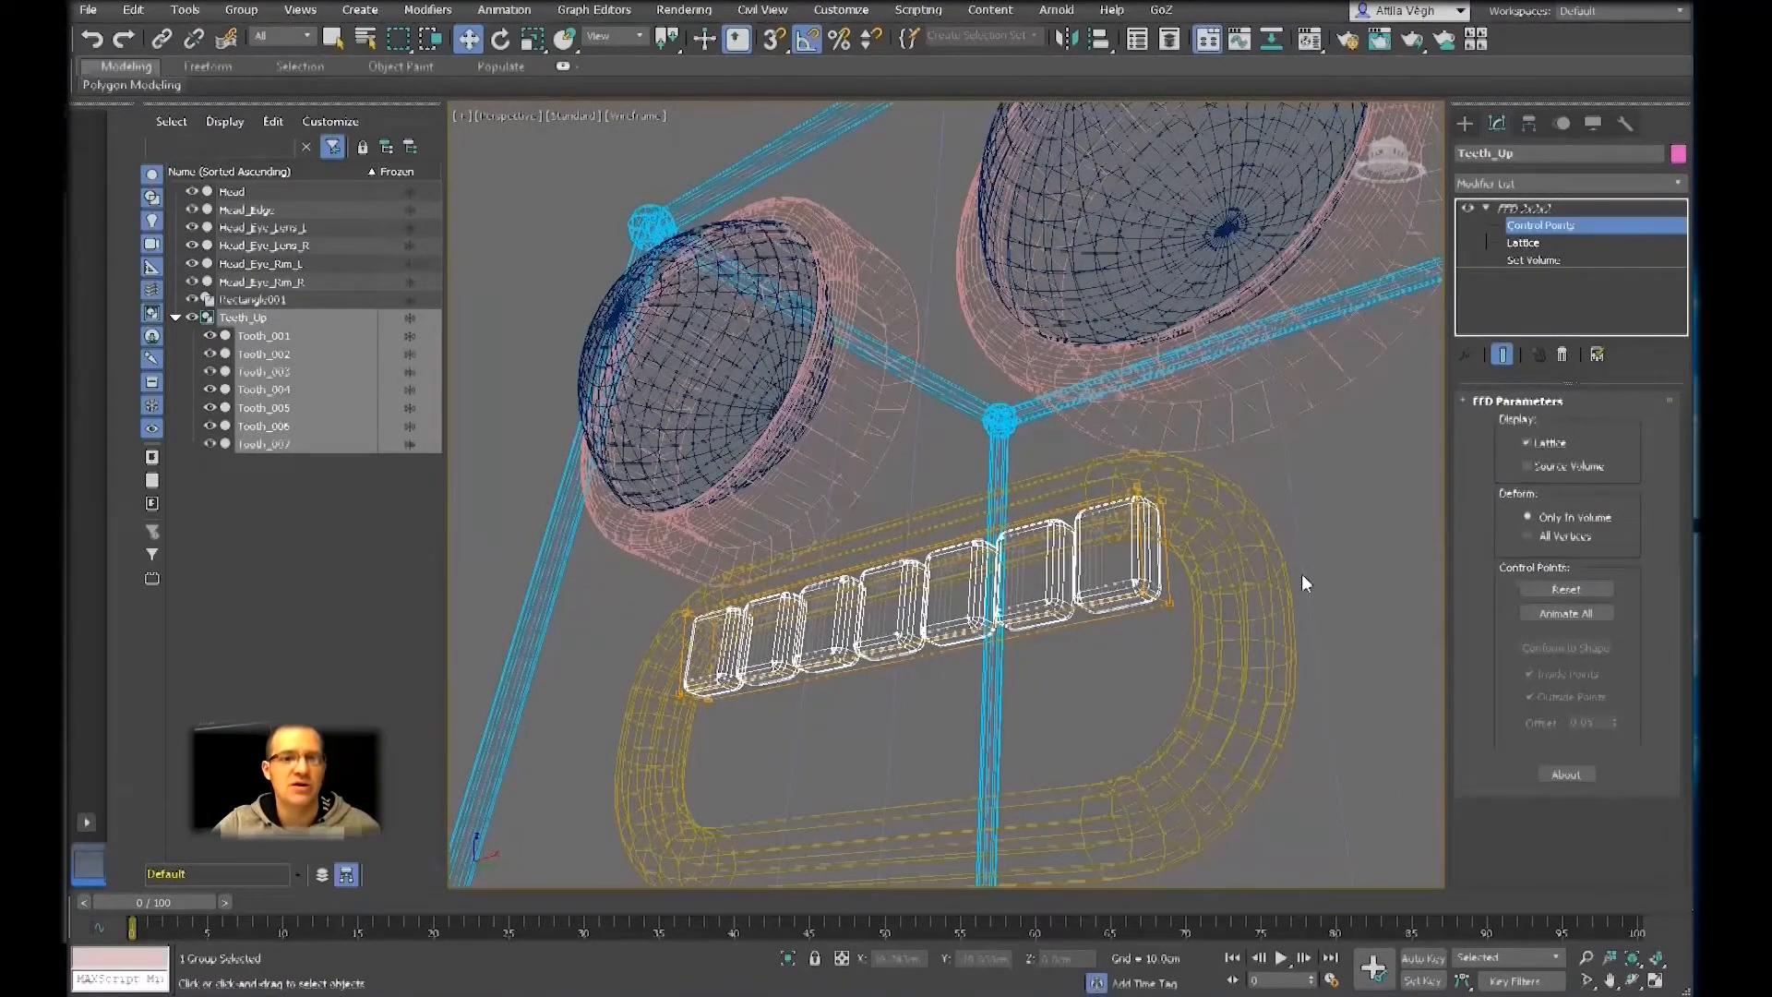
scroll(1149, 545, up, 2)
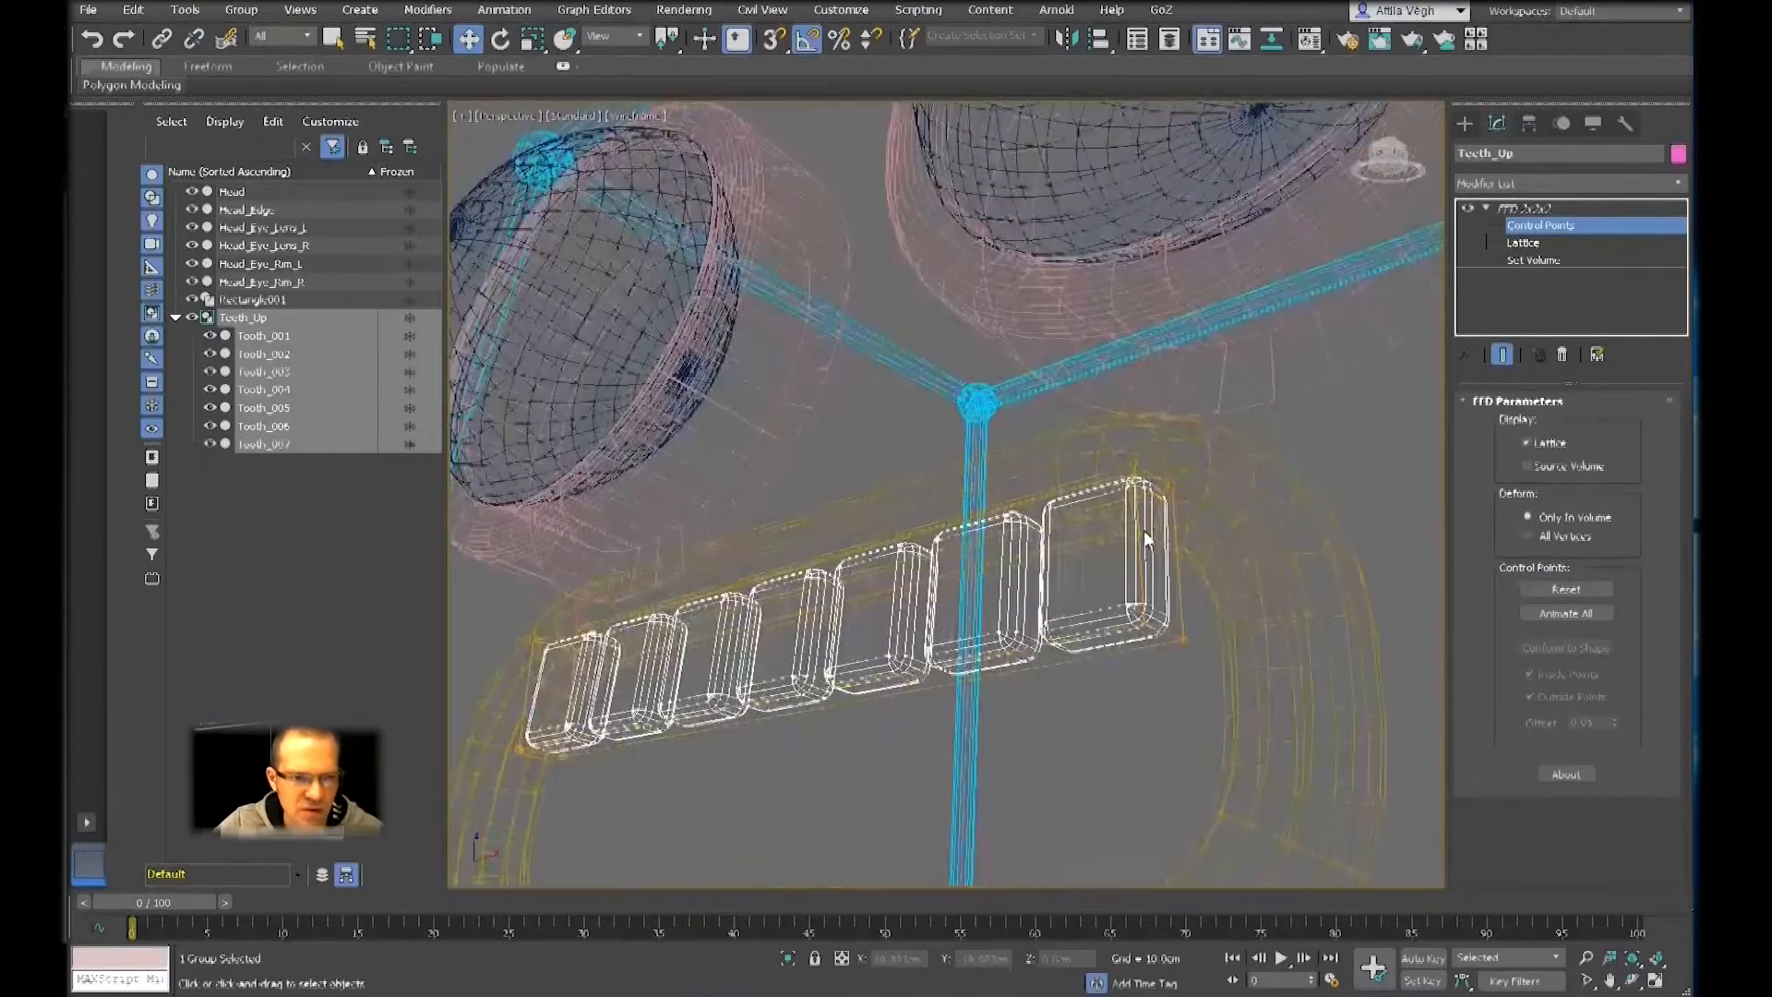
click(1130, 460)
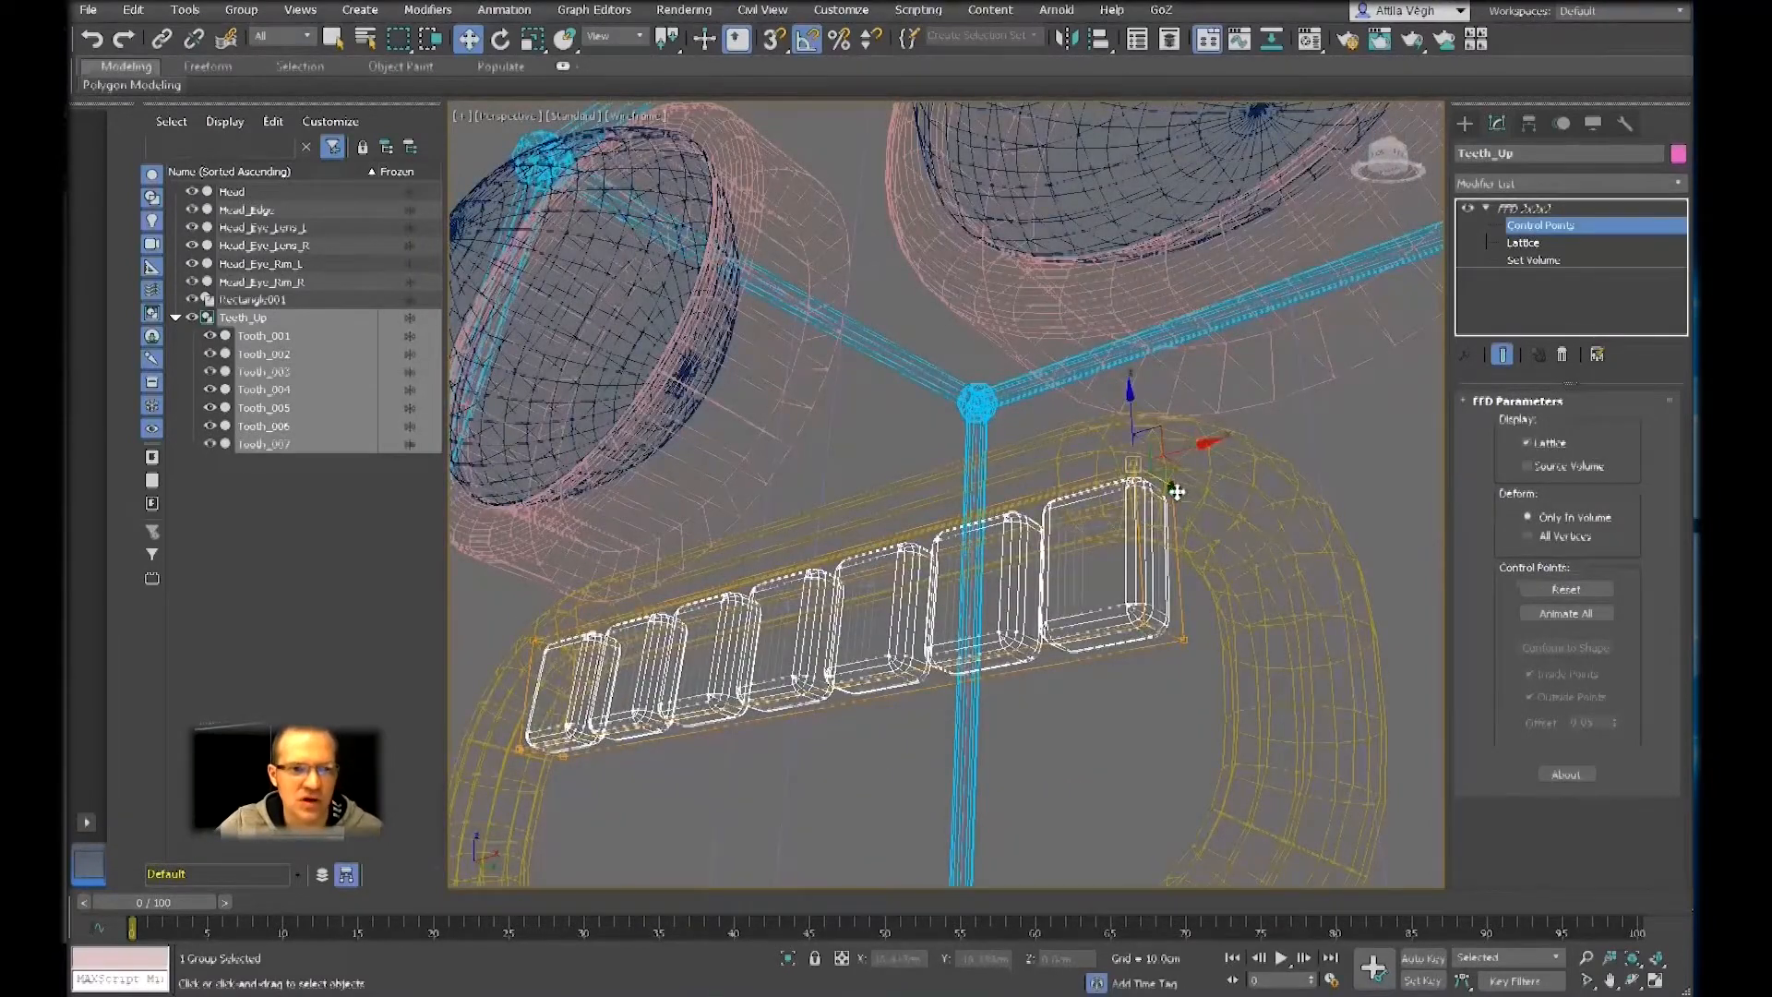
click(1172, 485)
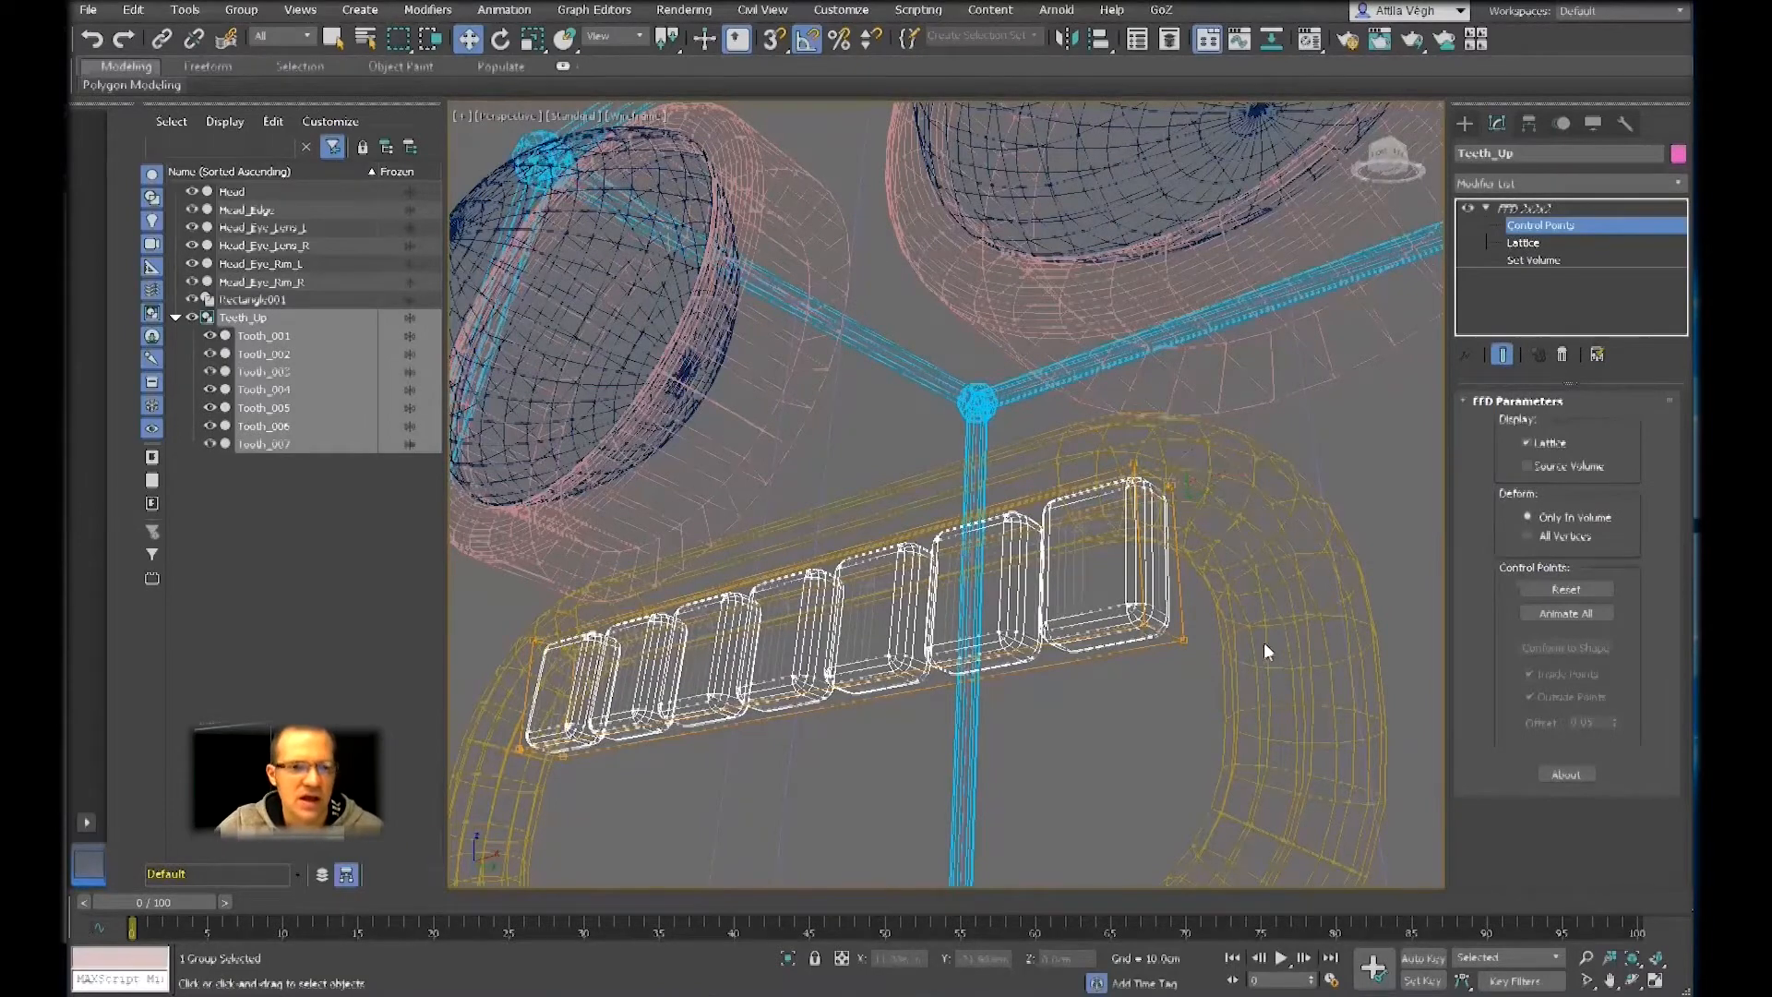
Test picking single FFD lattice control points around the corners of the last tooth
click(1134, 463)
ctrl+click(1169, 487)
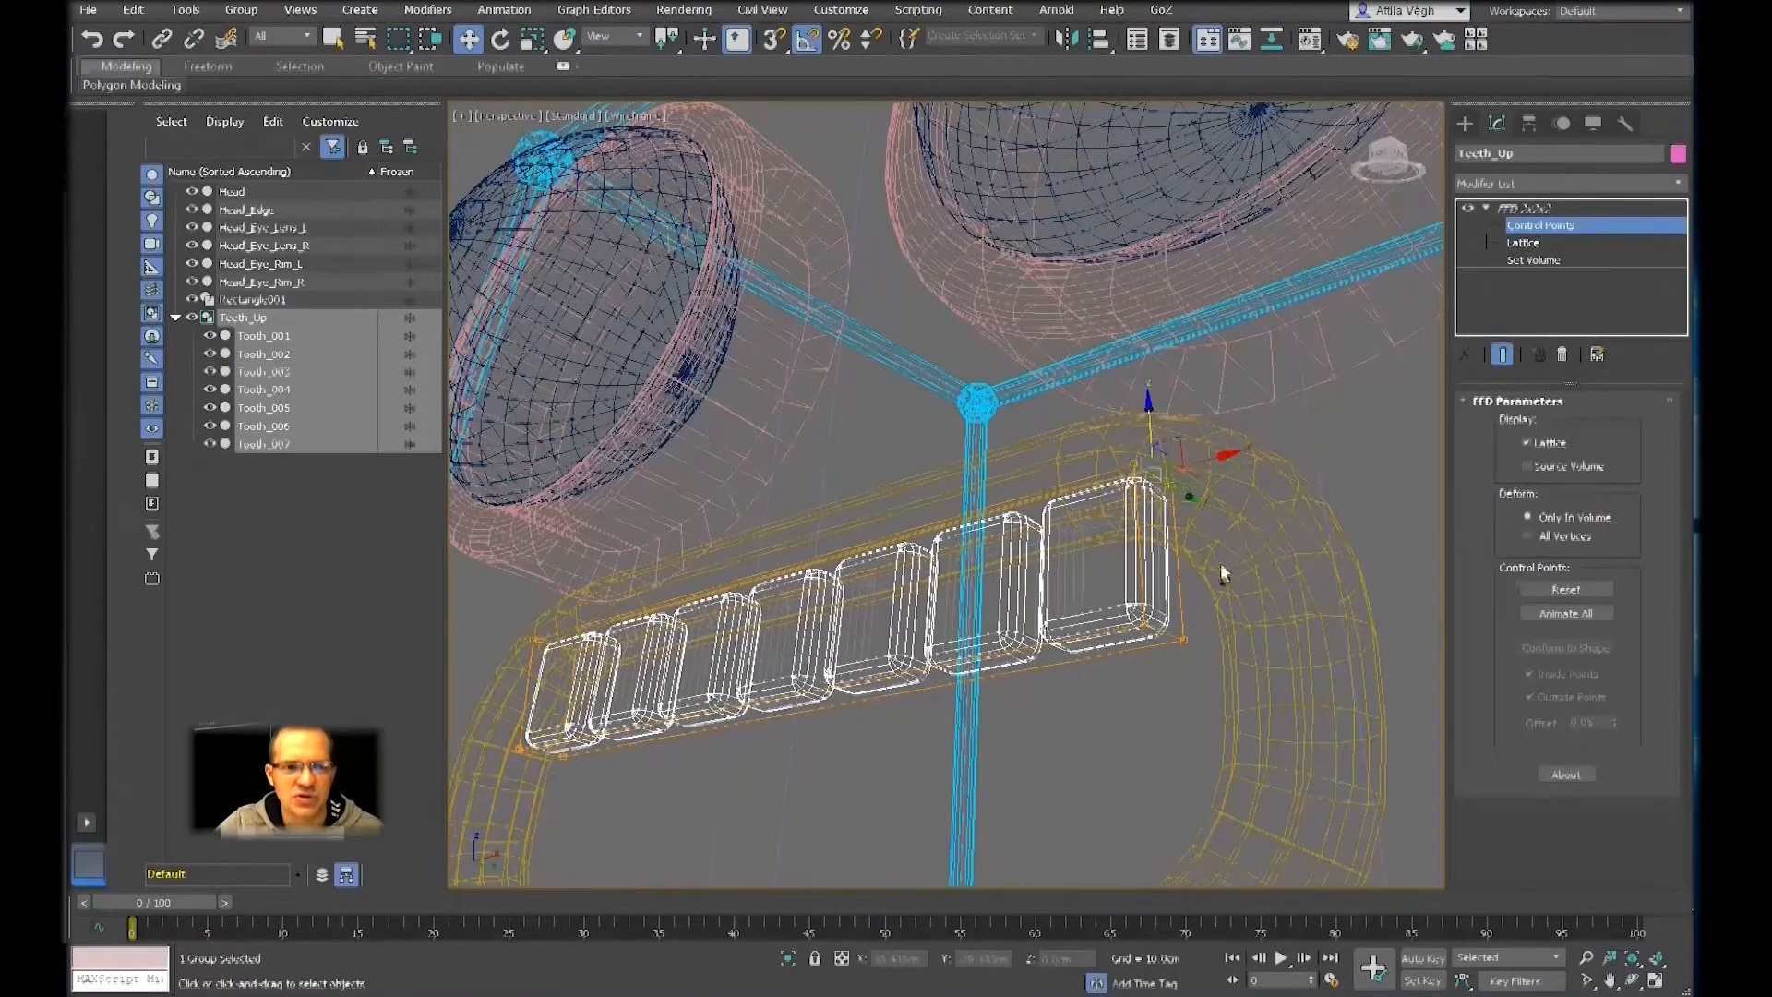
click(1197, 626)
click(1130, 463)
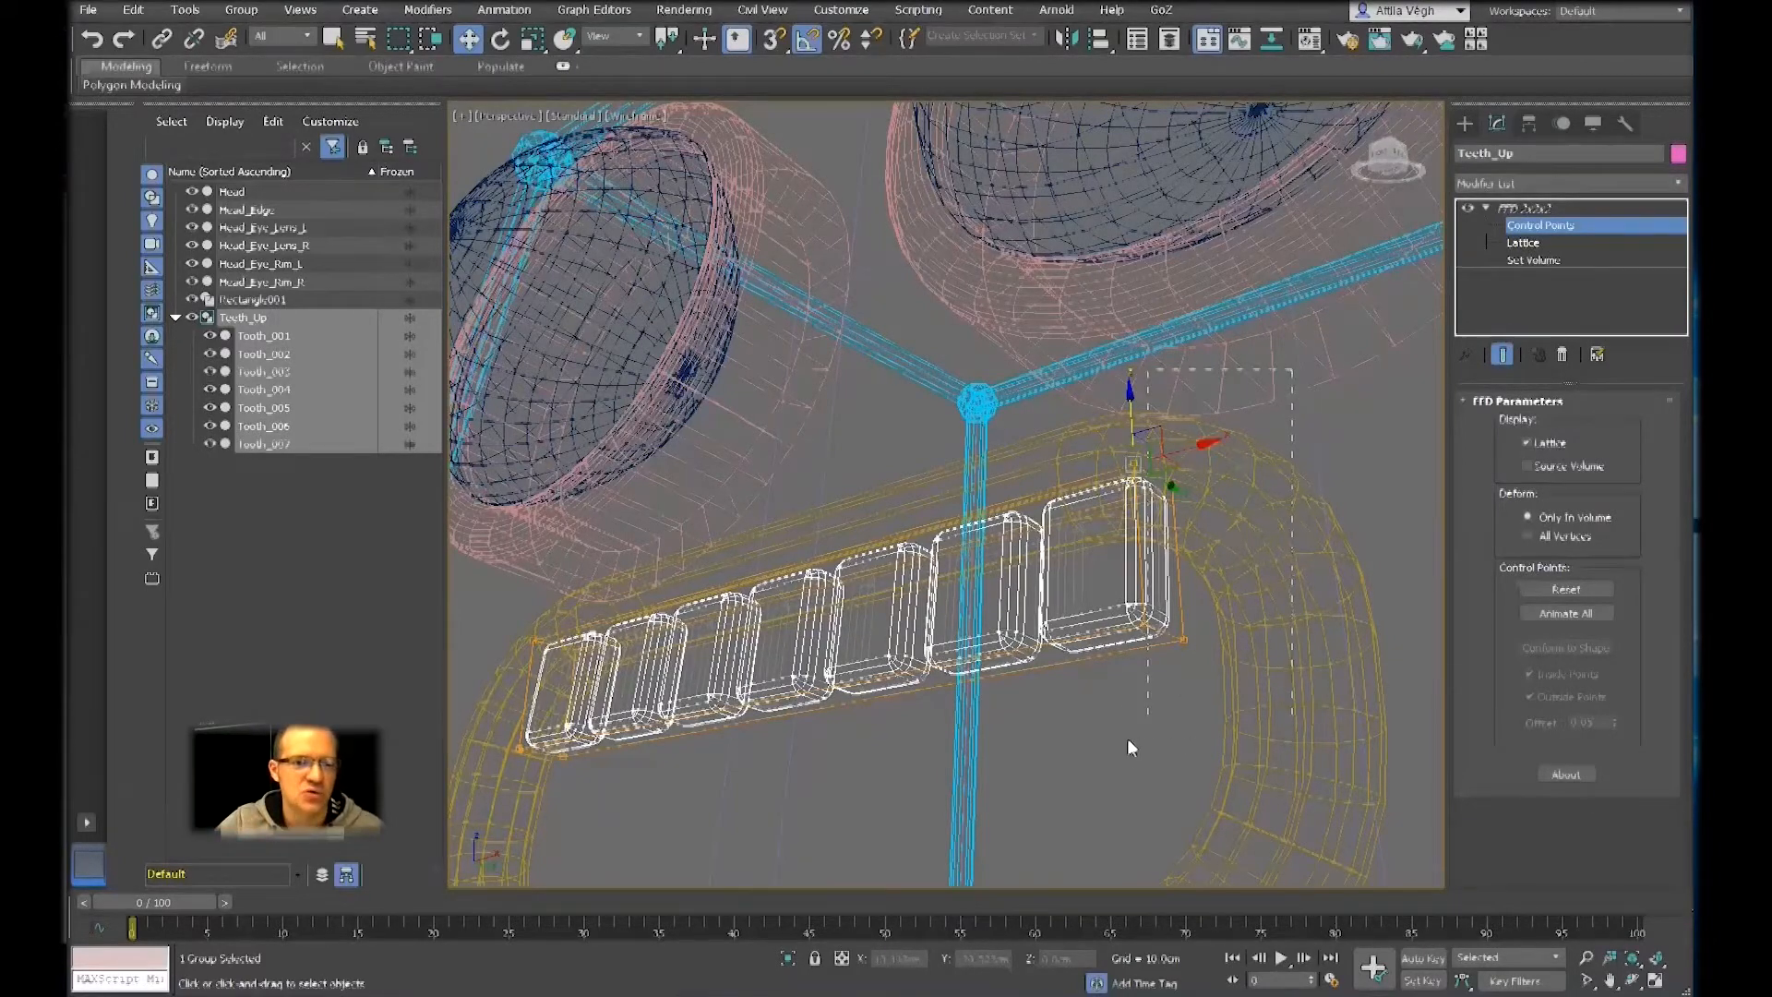
Region-select the lattice control points at the last tooth's end, restore shaded display, and move them outward along X to spread the teeth
alt+middle_drag(1179, 678, 1029, 600)
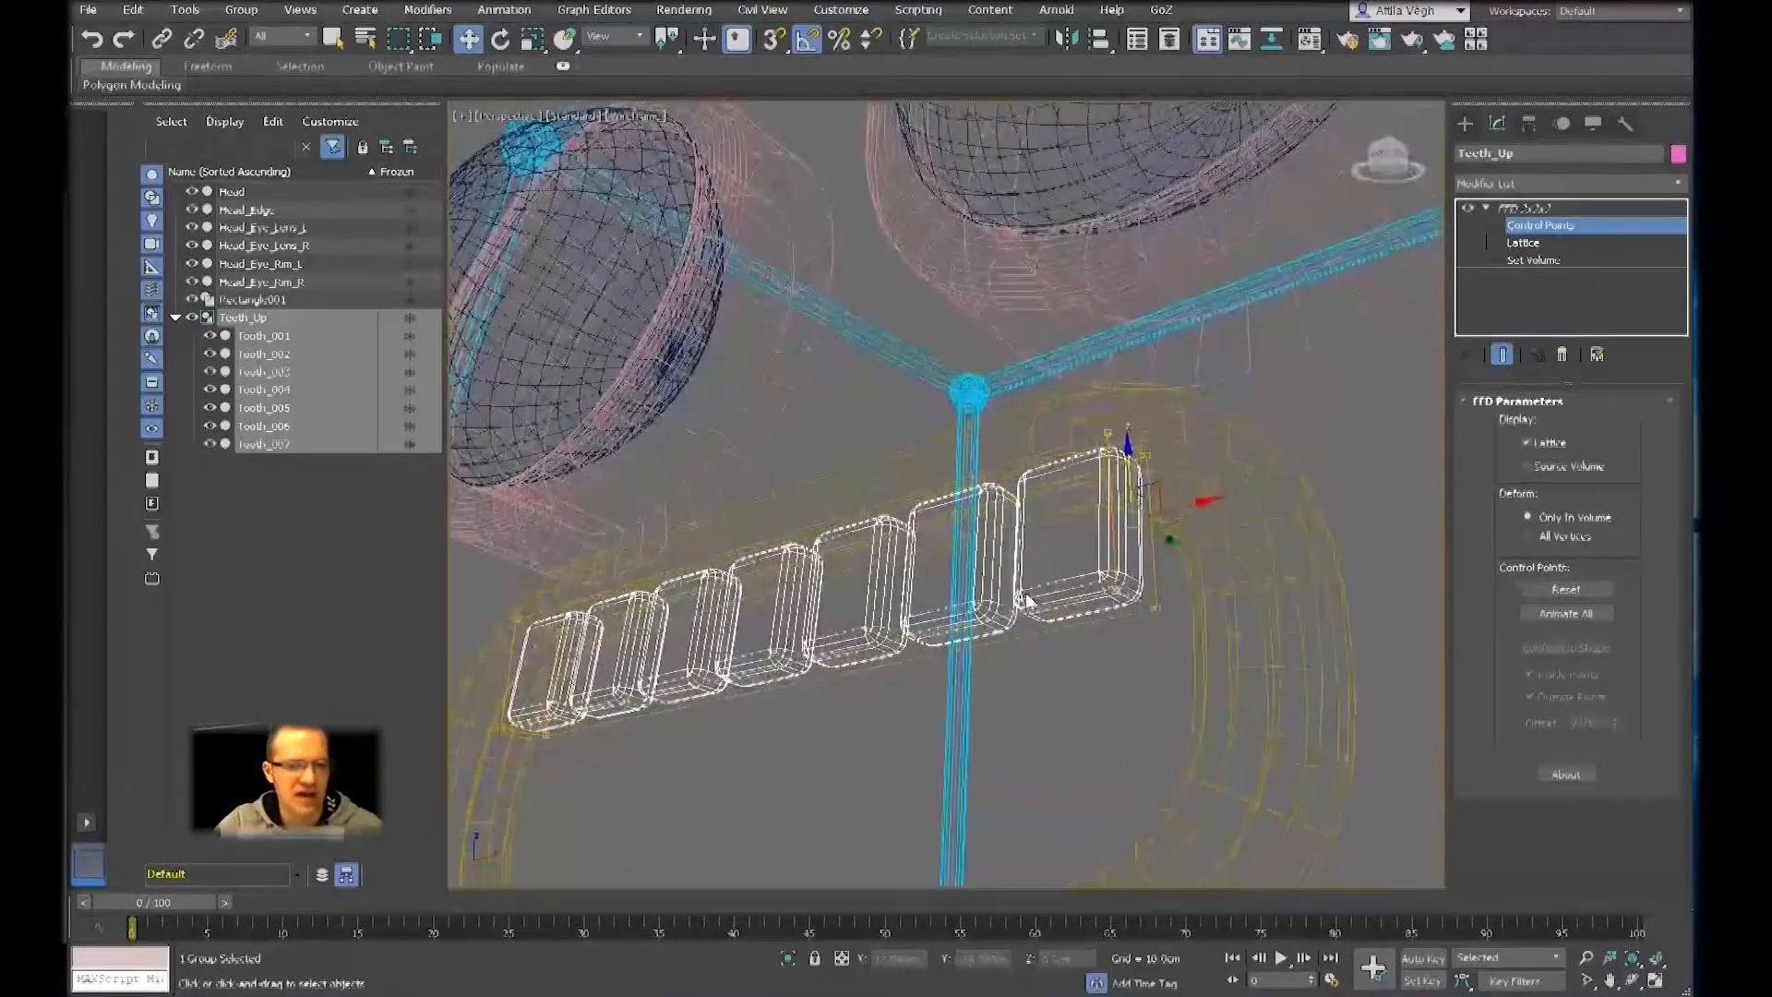
click(1238, 456)
drag(974, 360, 1251, 689)
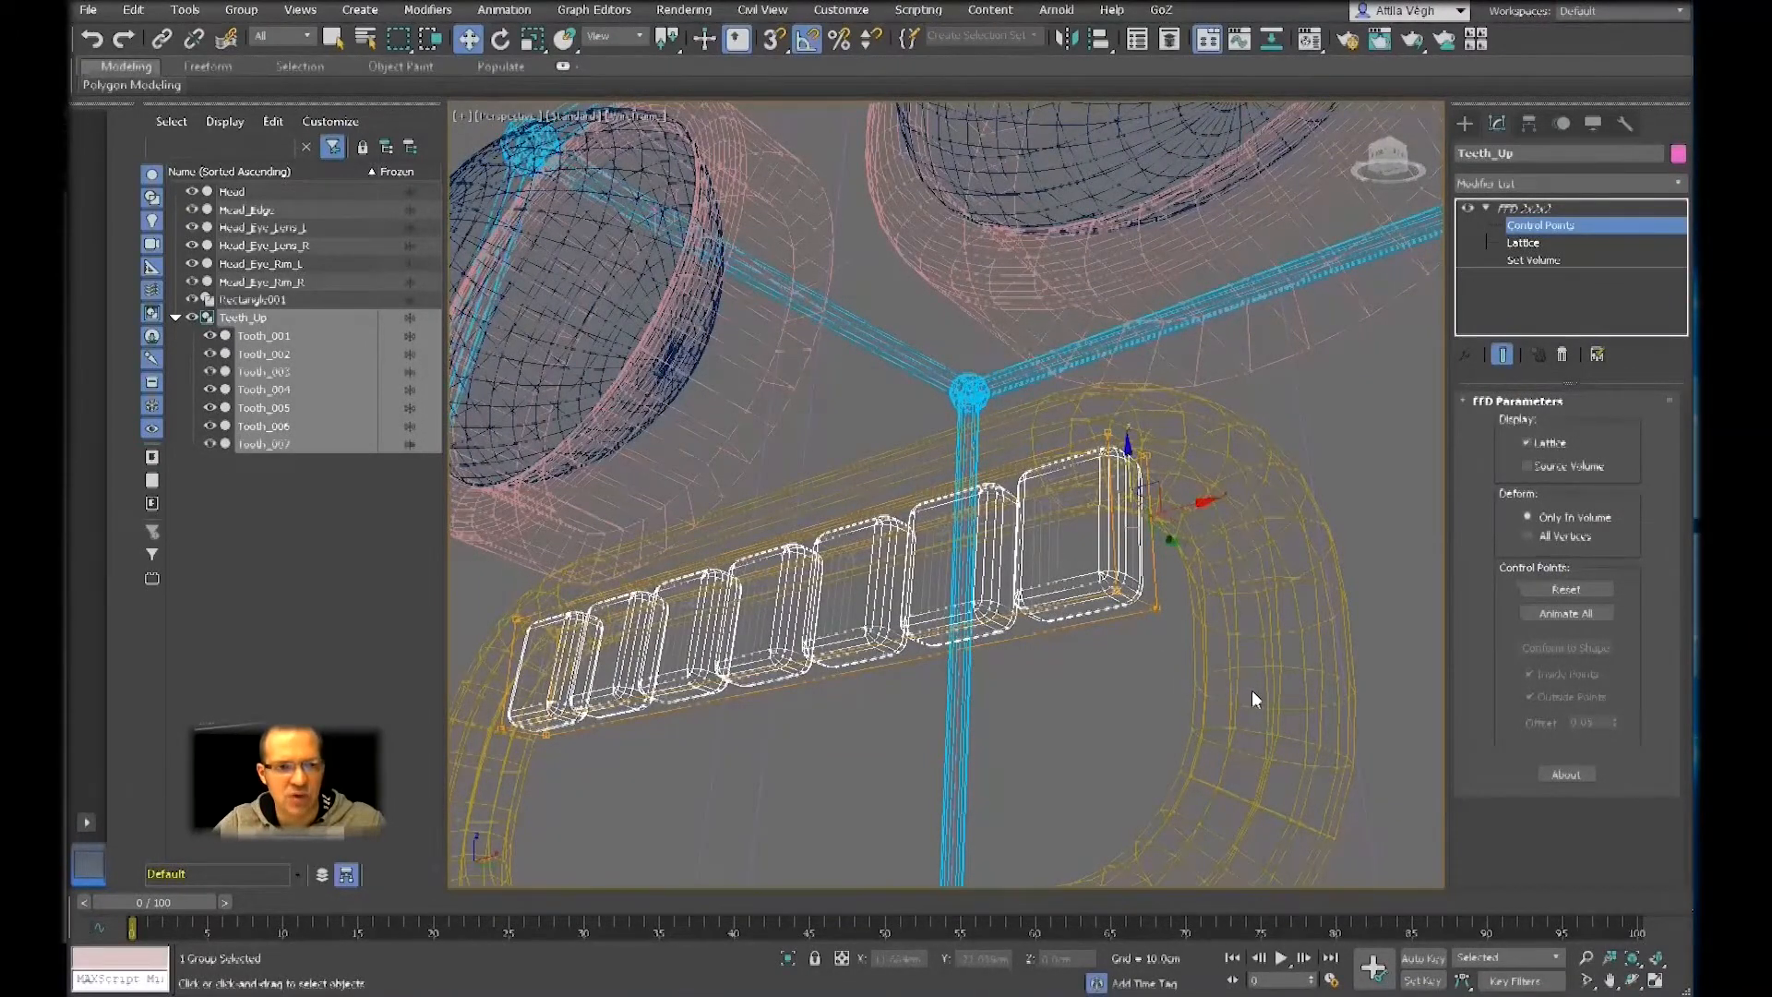
key(F3)
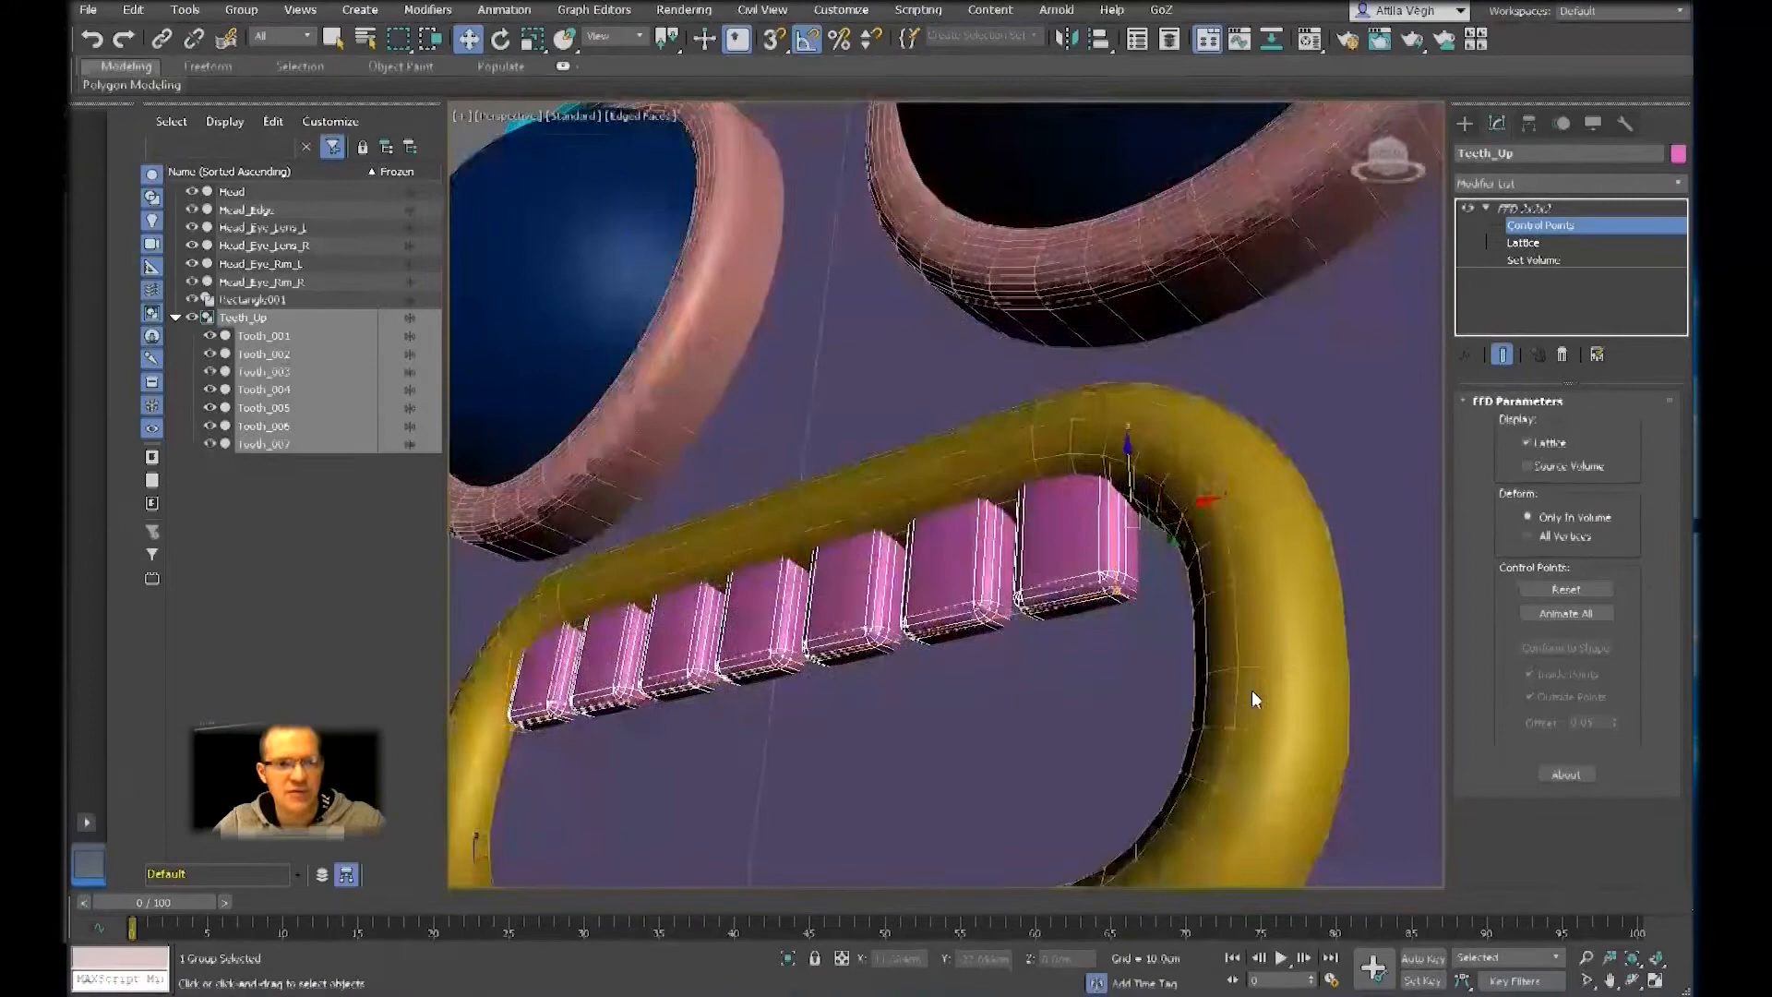
mouse_move(1138, 635)
alt+middle_down()
mouse_move(1182, 645)
mouse_move(1132, 656)
mouse_move(1151, 648)
alt+middle_up()
scroll(1135, 648, down, 3)
drag(1302, 559, 1325, 557)
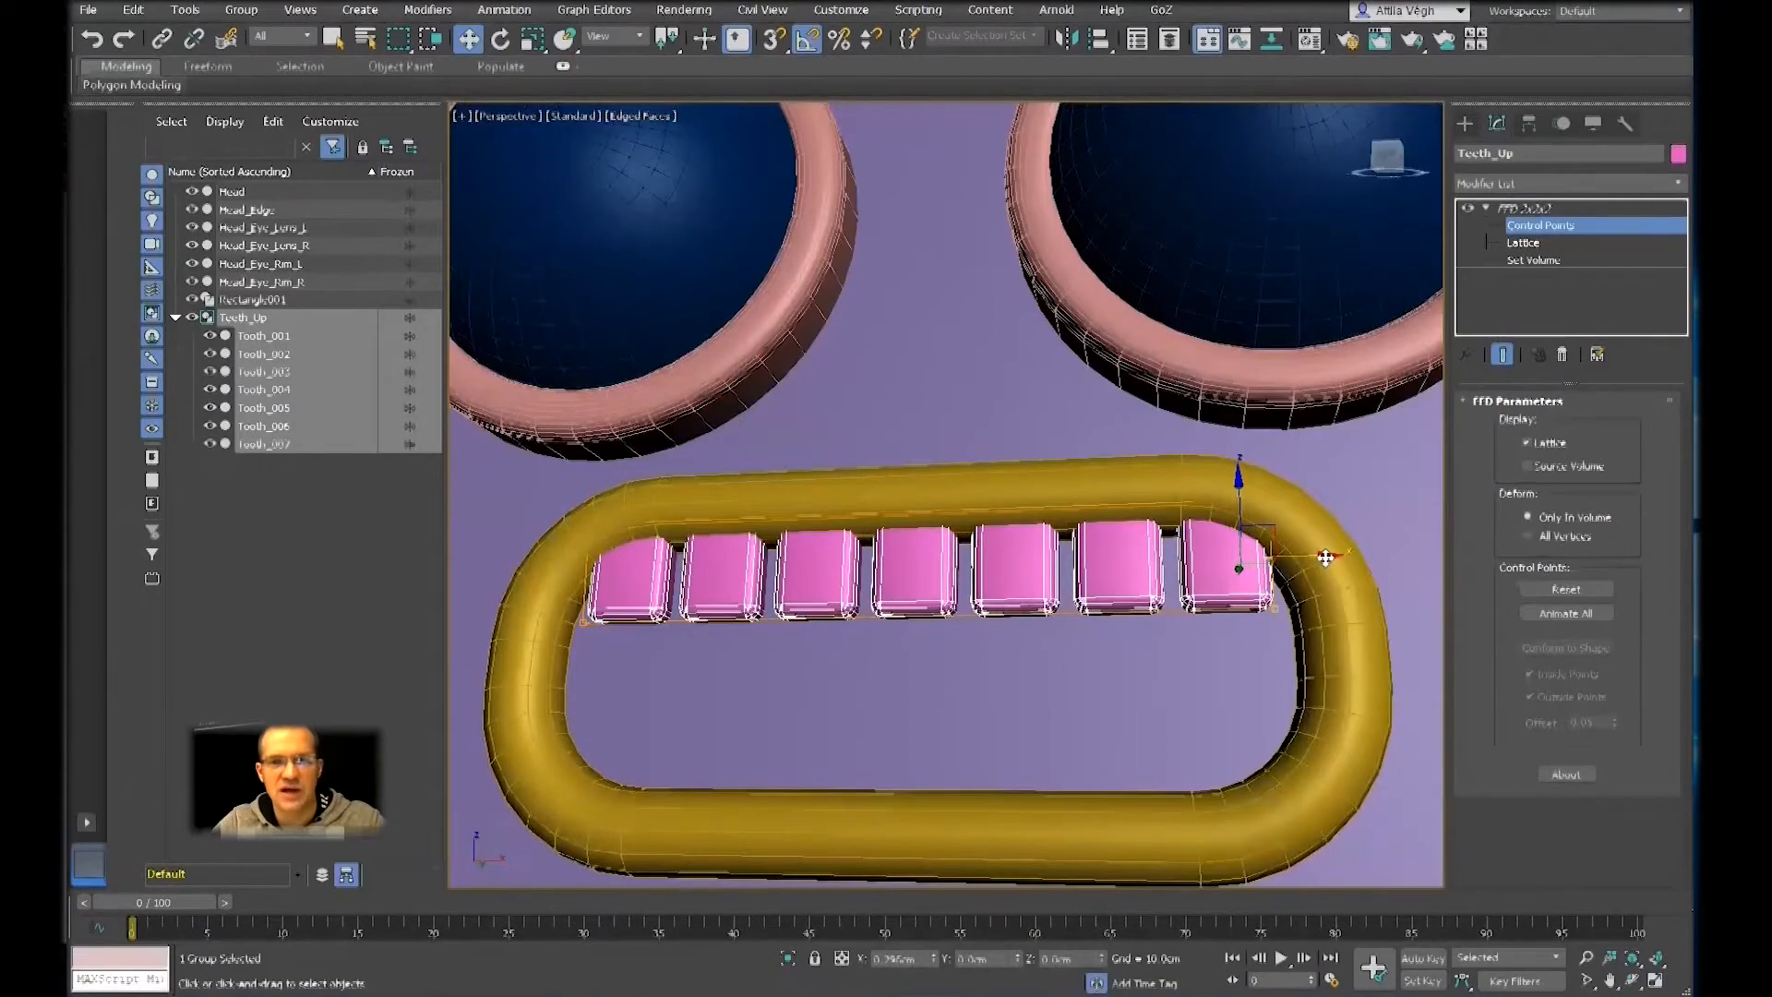
drag(1325, 557, 1352, 557)
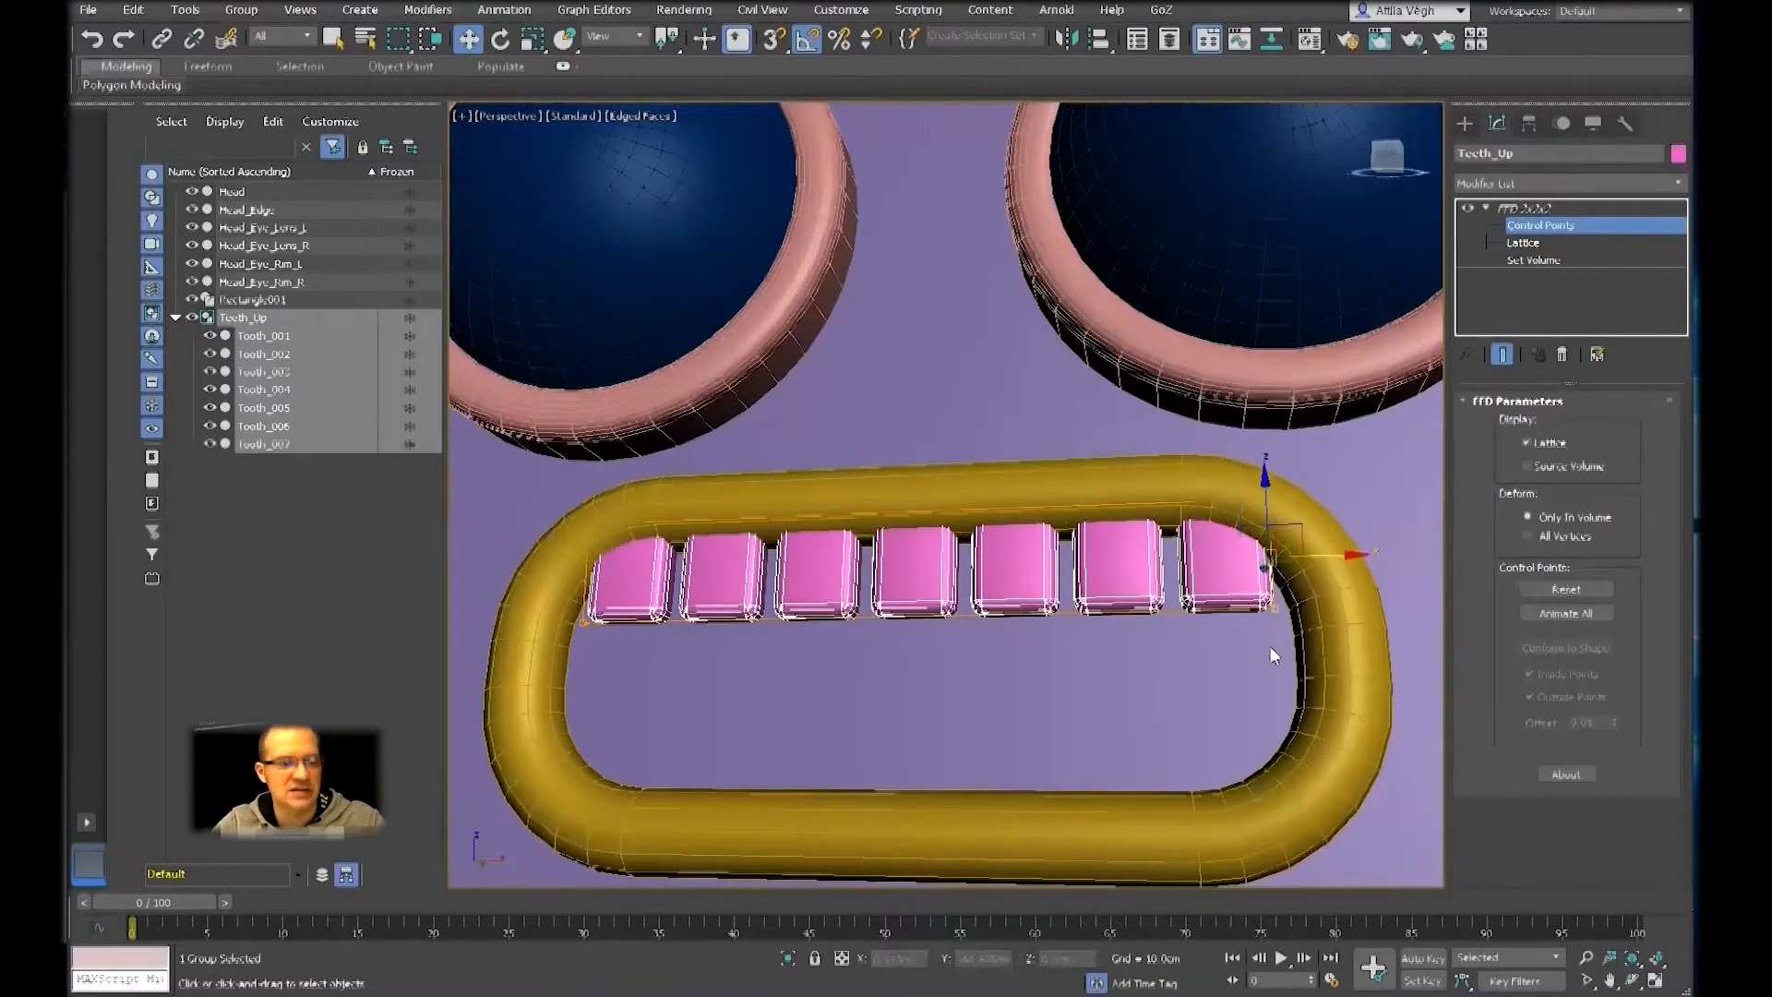
Examine how the stretched row of teeth fits the mouth rim at both ends, close up and from an angle
alt+middle_drag(1260, 656, 1334, 575)
drag(1323, 544, 799, 625)
alt+middle_drag(799, 639, 782, 645)
drag(803, 637, 1334, 668)
alt+middle_drag(1277, 664, 1272, 708)
alt+middle_drag(803, 684, 1192, 681)
scroll(1214, 657, up, 3)
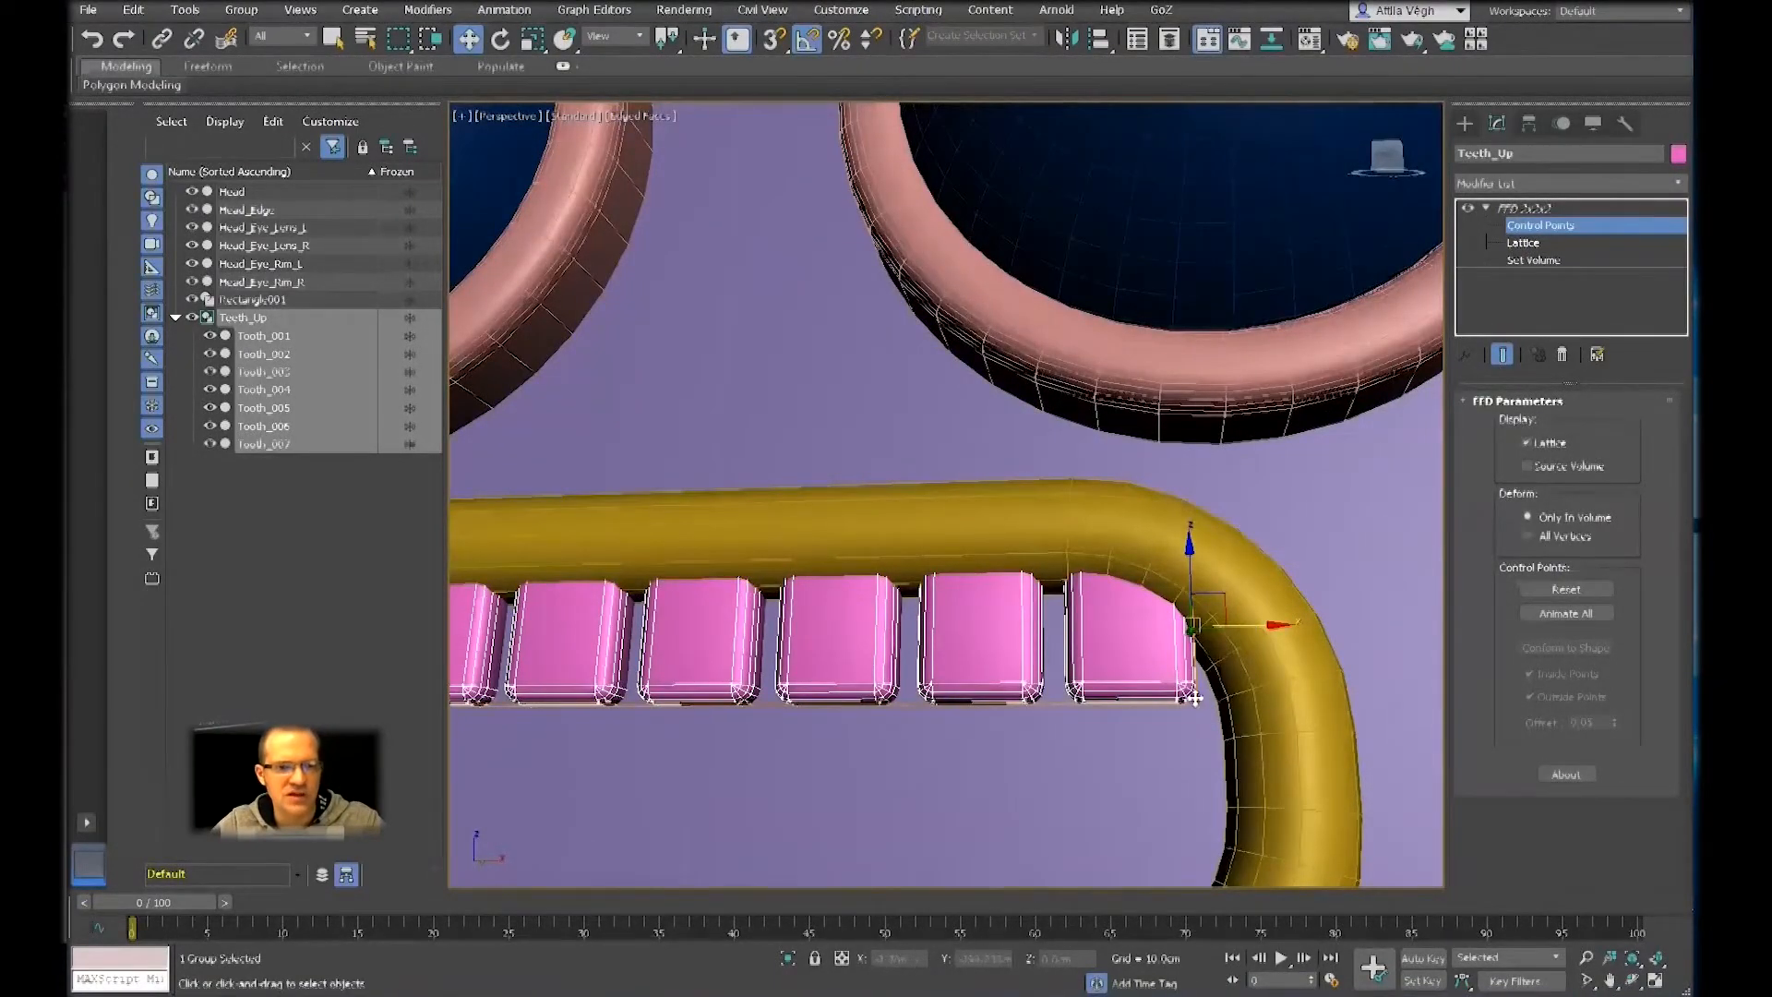
scroll(1194, 696, down, 4)
alt+middle_drag(1192, 693, 1089, 585)
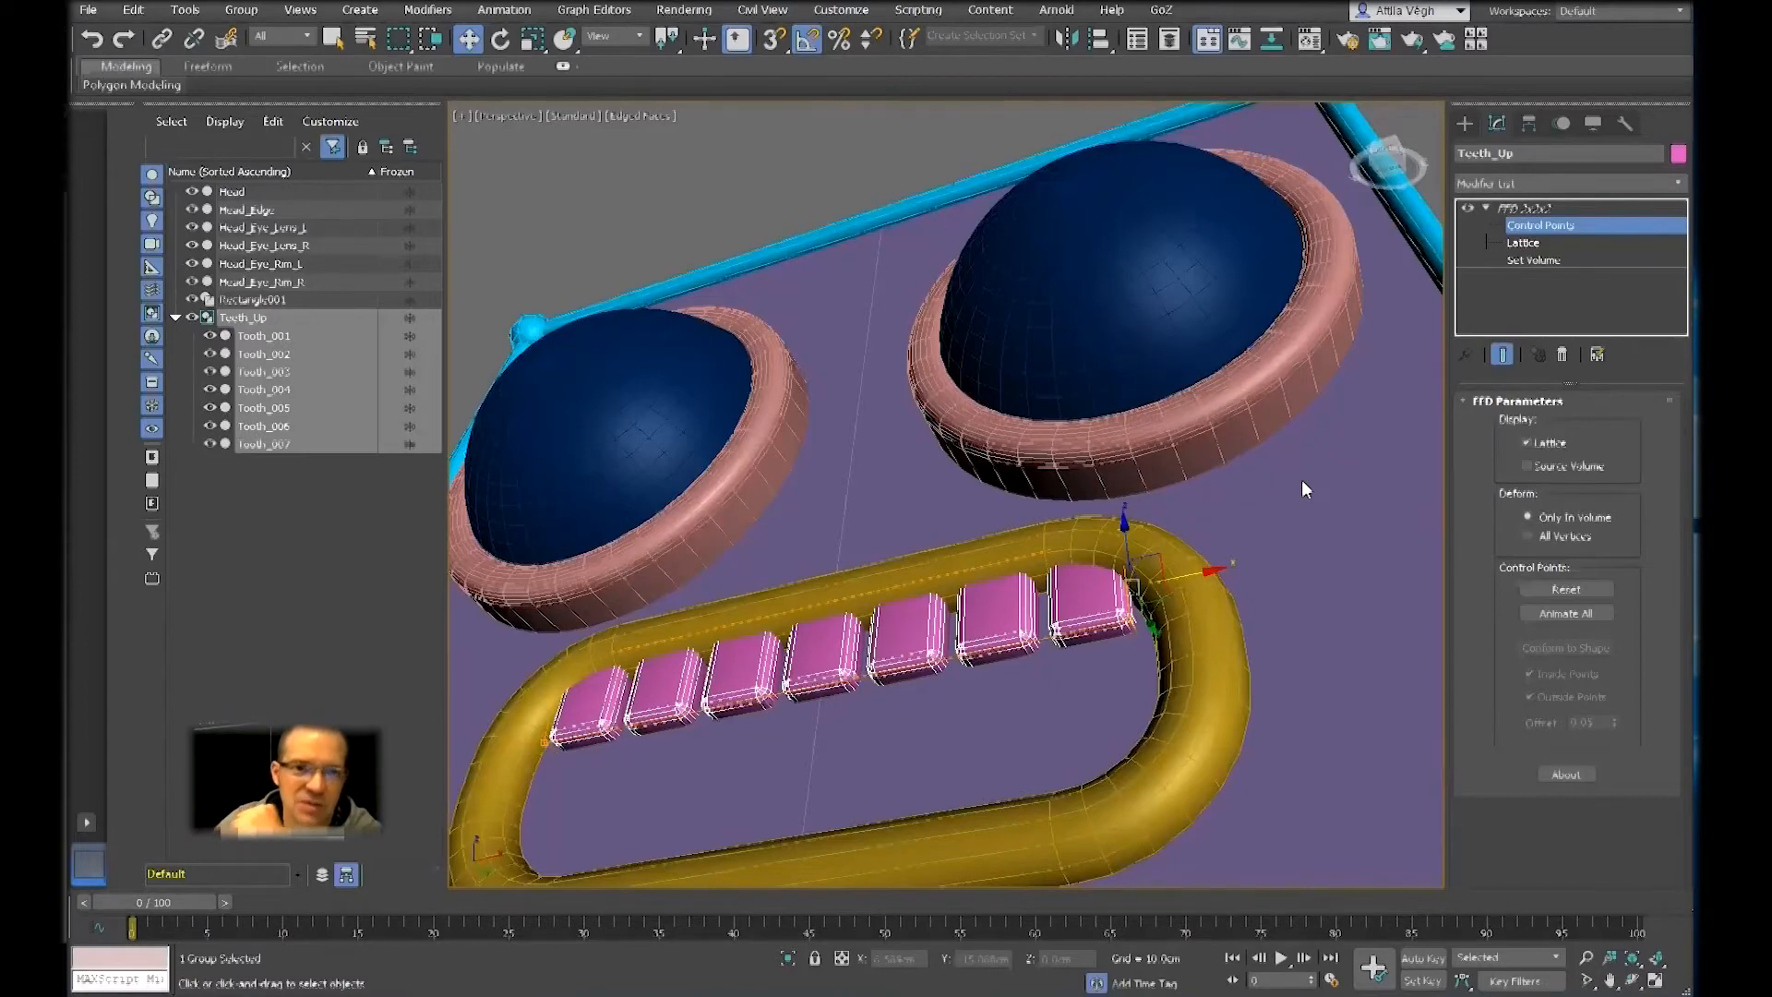
click(1538, 225)
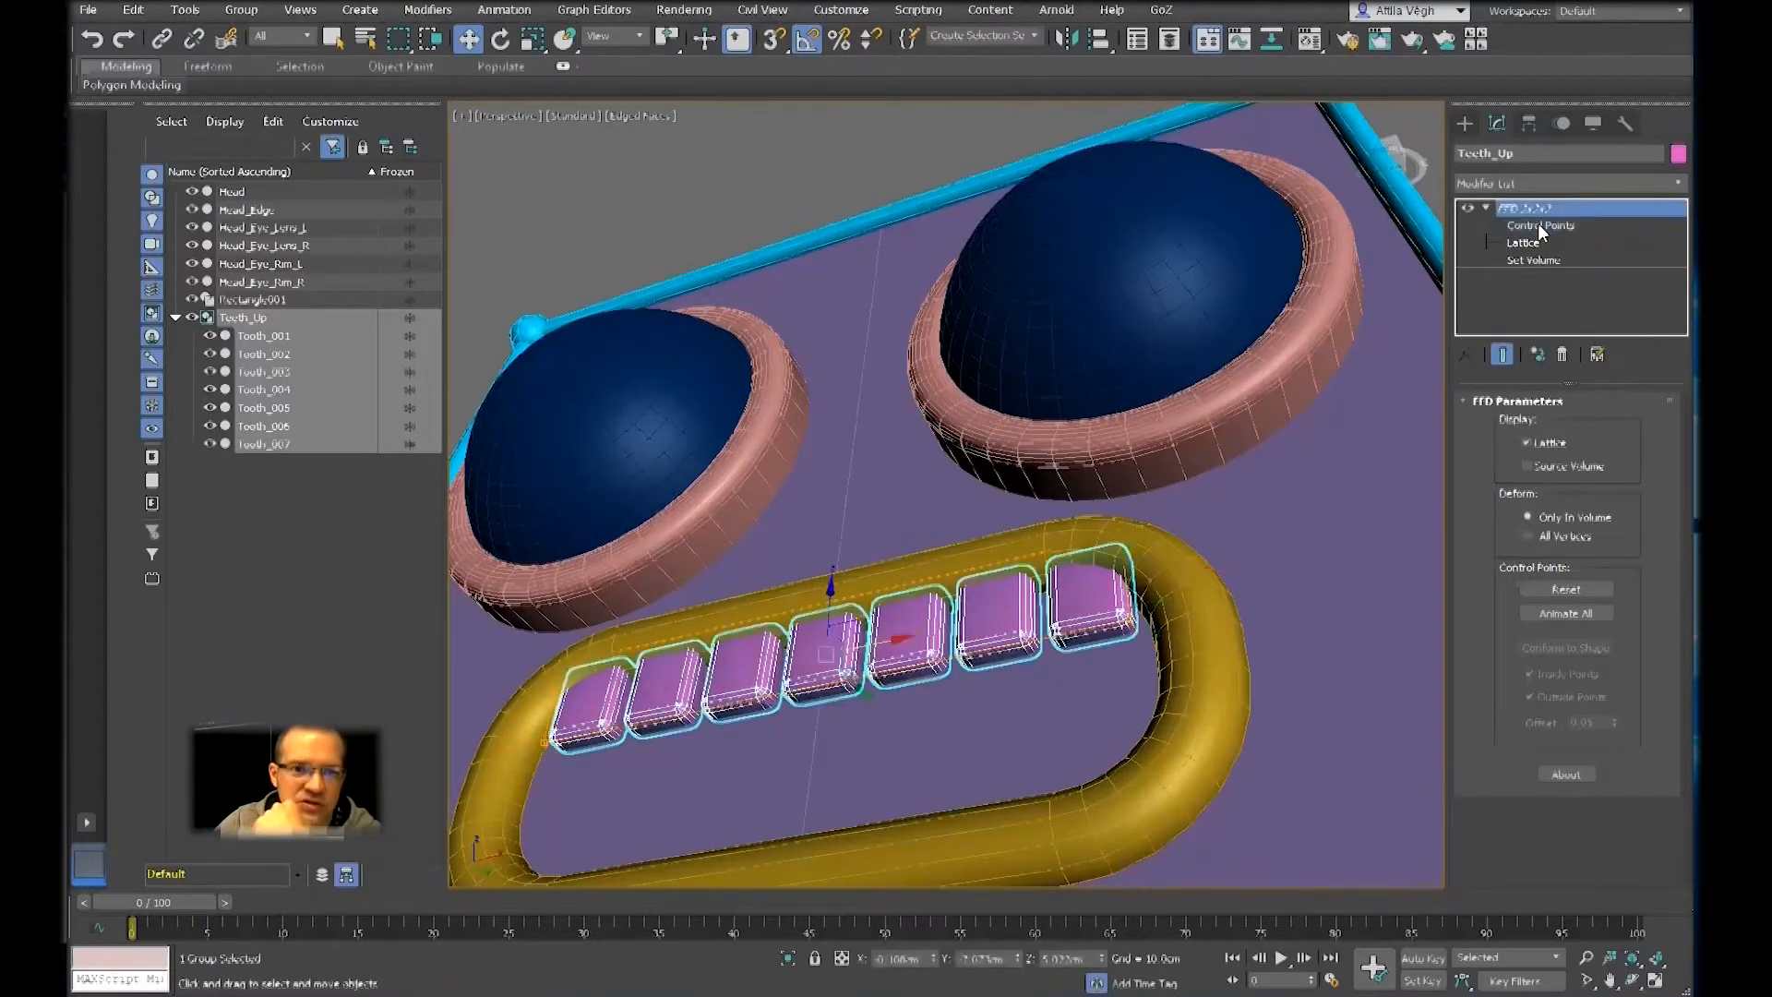
click(1537, 225)
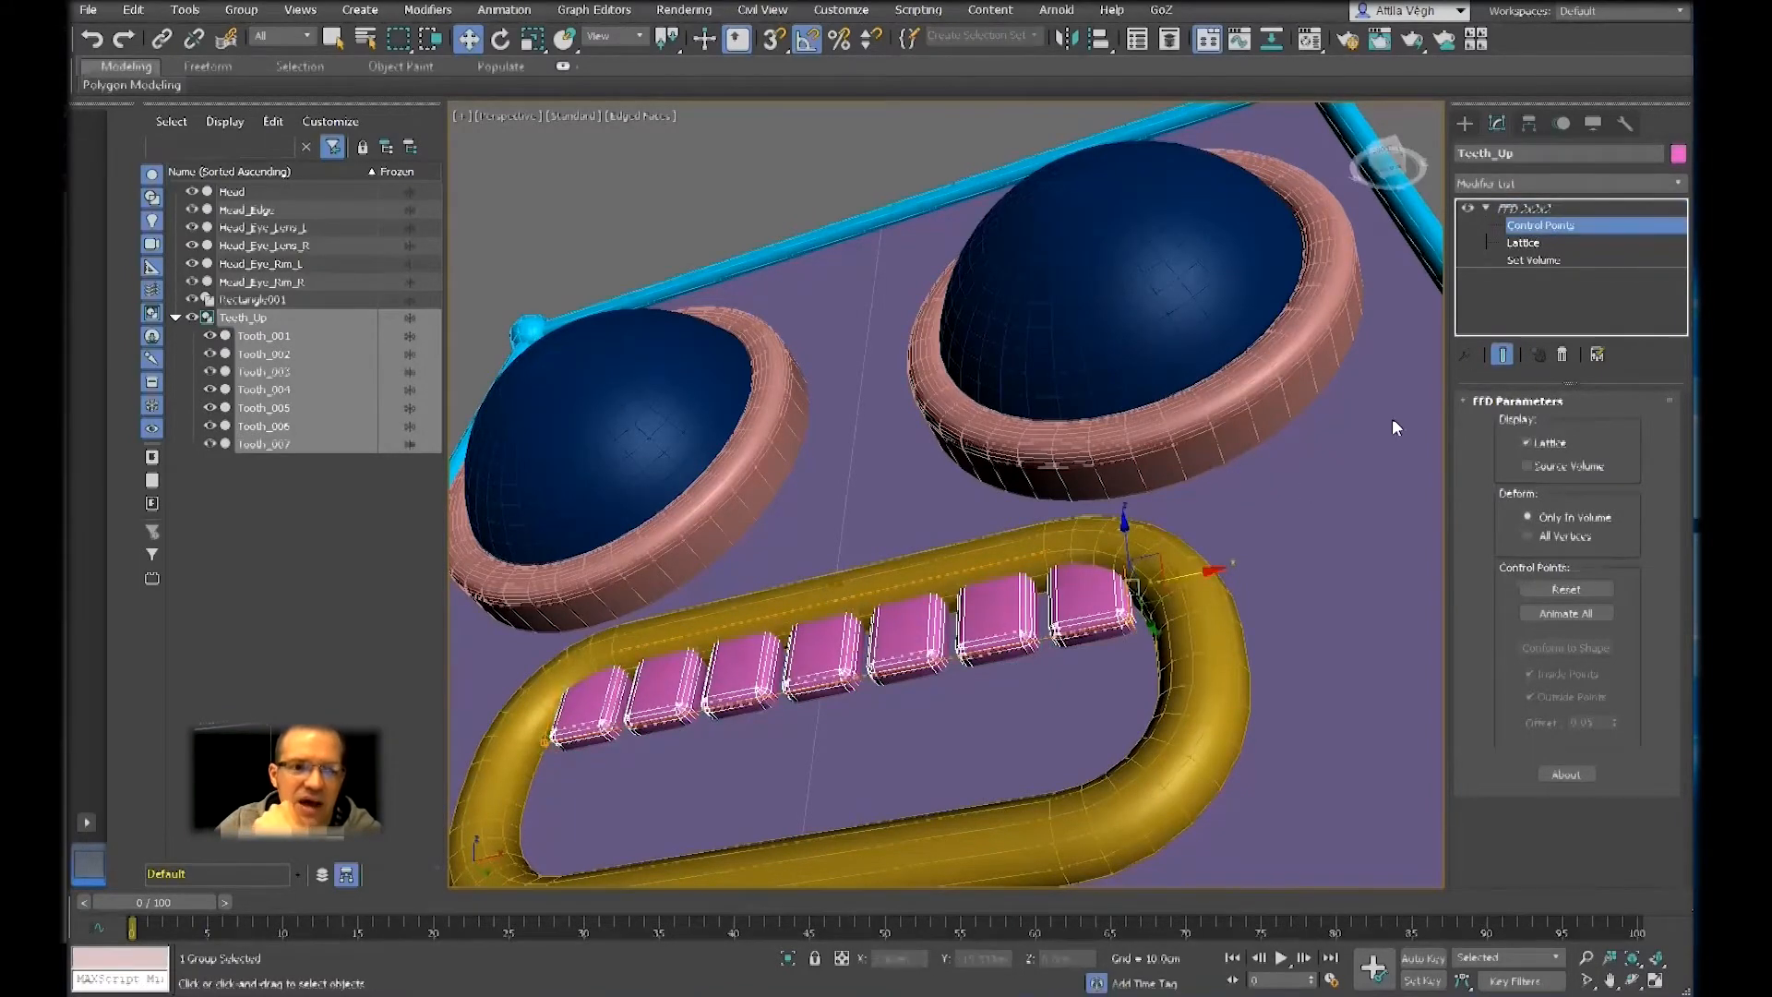
Clear the control point selection and region-select the lattice points around the end tooth again in wireframe display
click(1367, 396)
drag(1088, 723, 1045, 753)
key(F3)
scroll(1142, 665, up, 5)
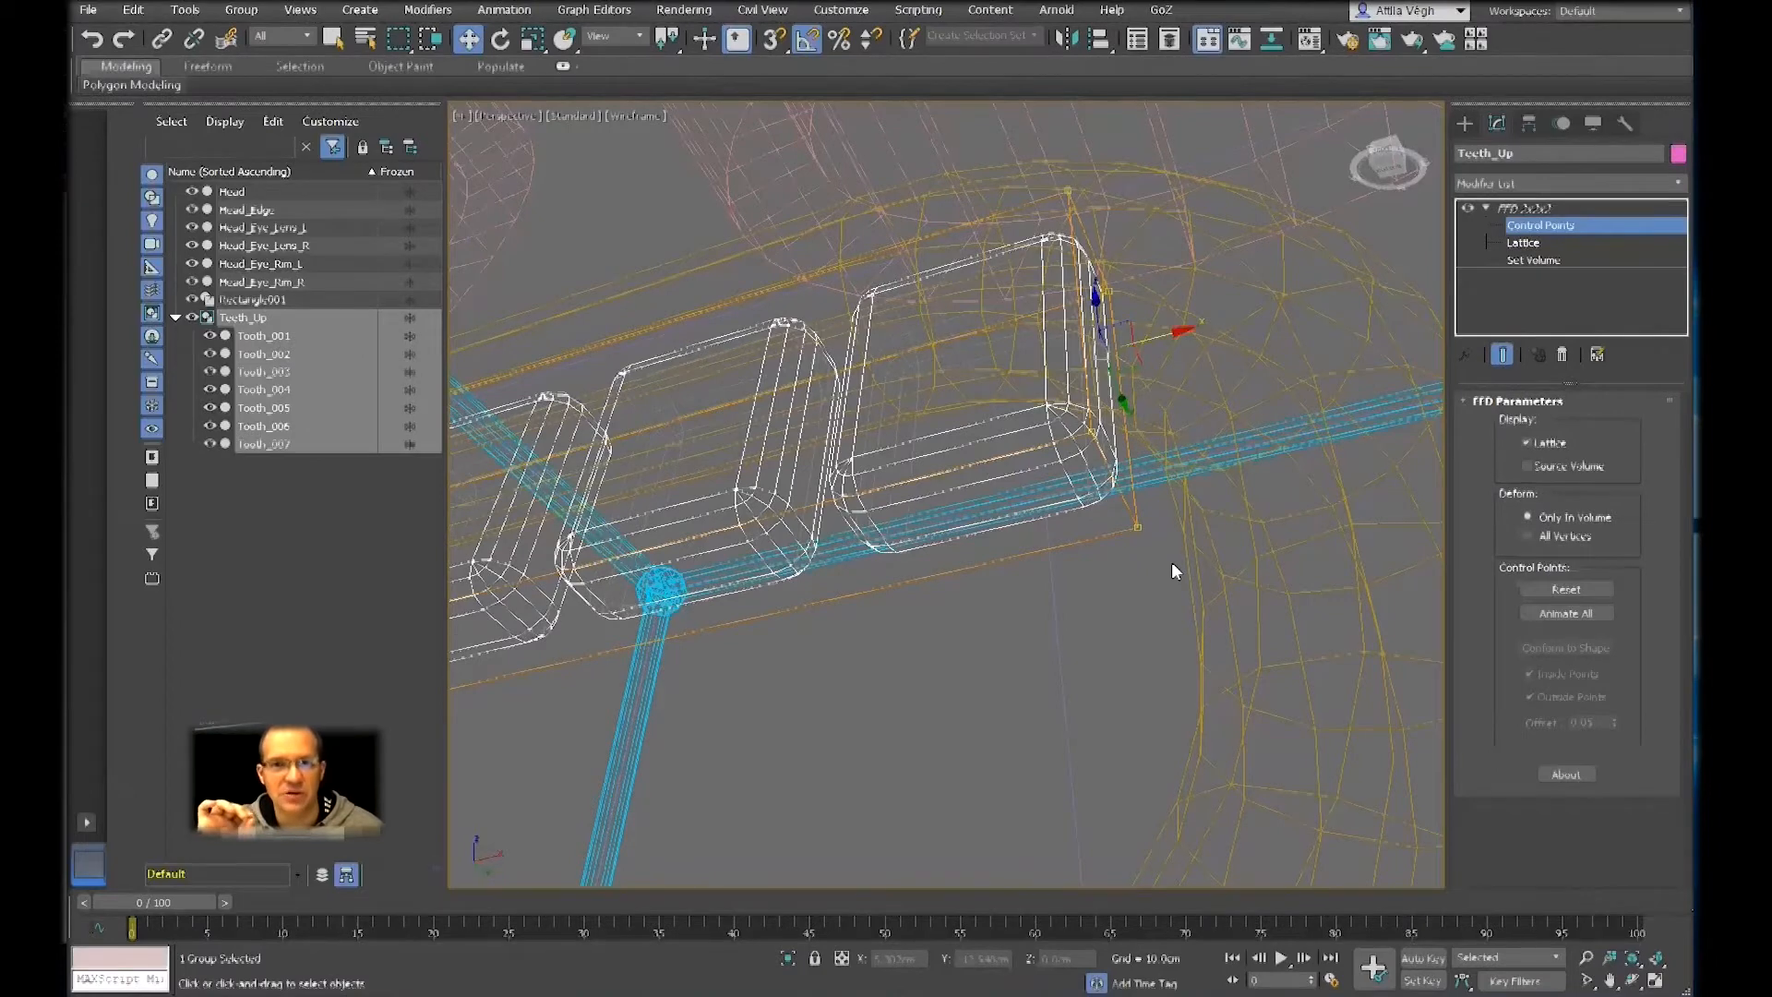
click(1177, 563)
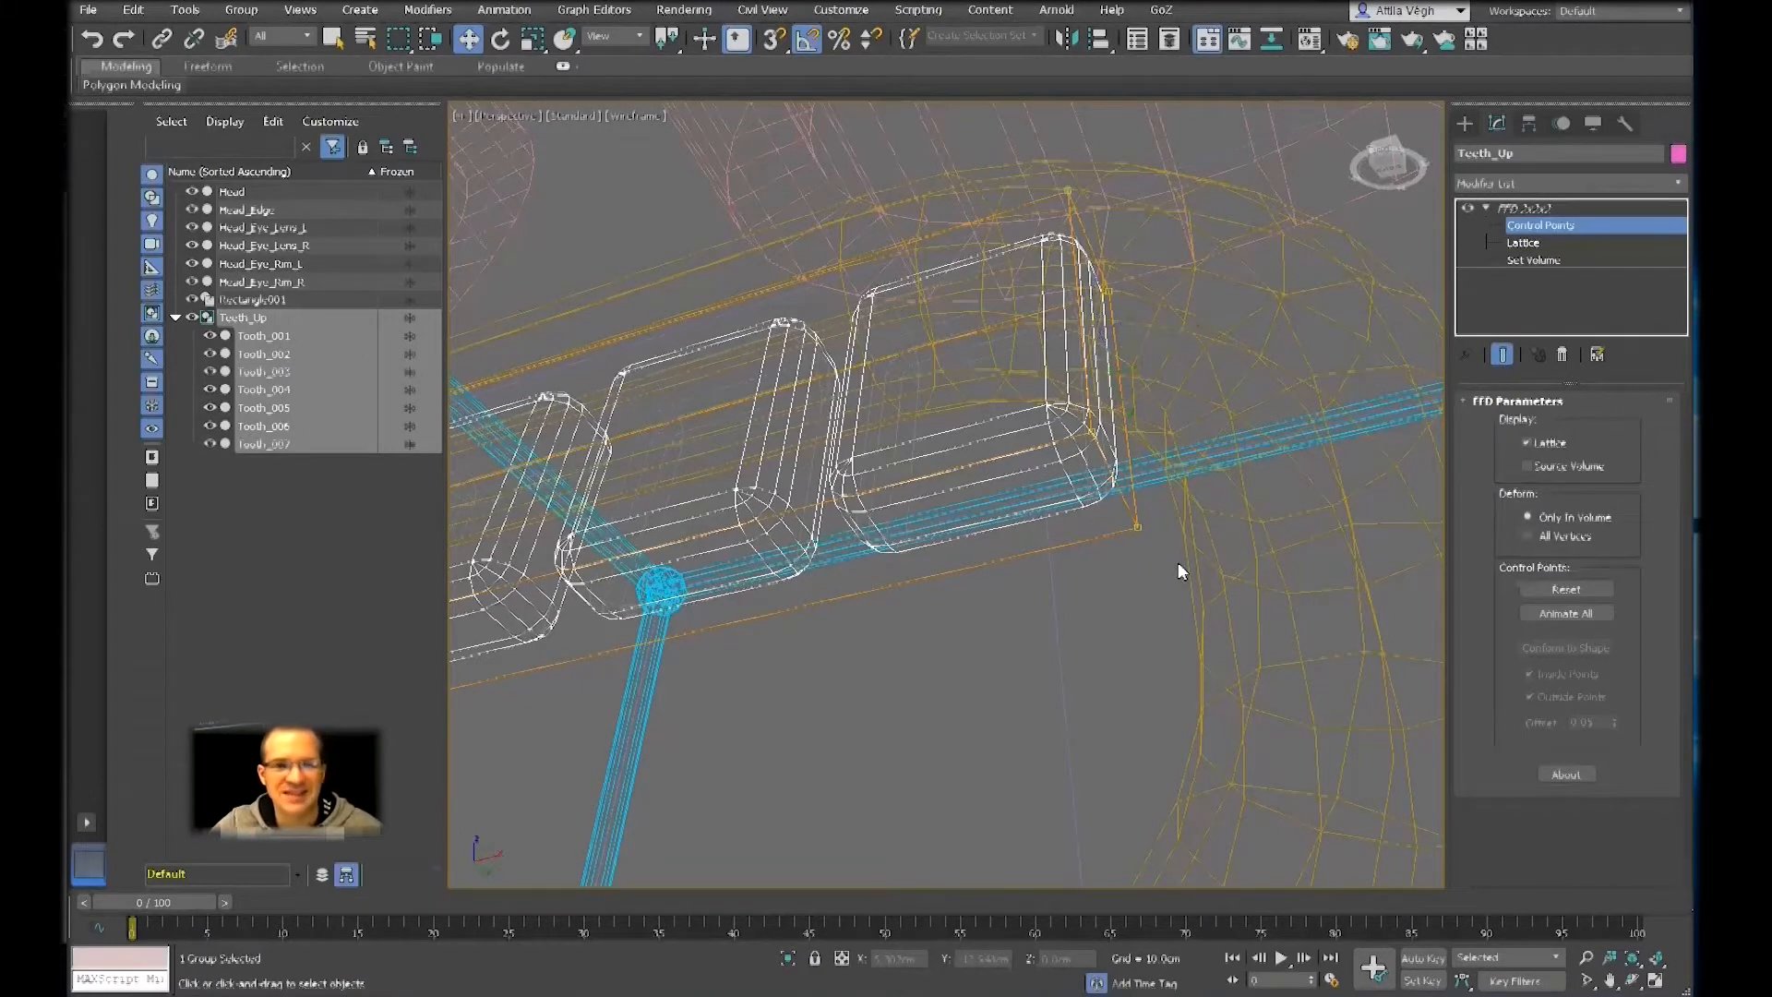
alt+middle_drag(1177, 559, 1170, 585)
drag(942, 107, 1278, 681)
Return the perspective view to shaded display and leave the FFD modifier's Control Points level
key(F3)
scroll(1143, 578, down, 6)
mouse_move(1130, 557)
alt+middle_down()
mouse_move(1117, 572)
mouse_move(1269, 533)
alt+middle_up()
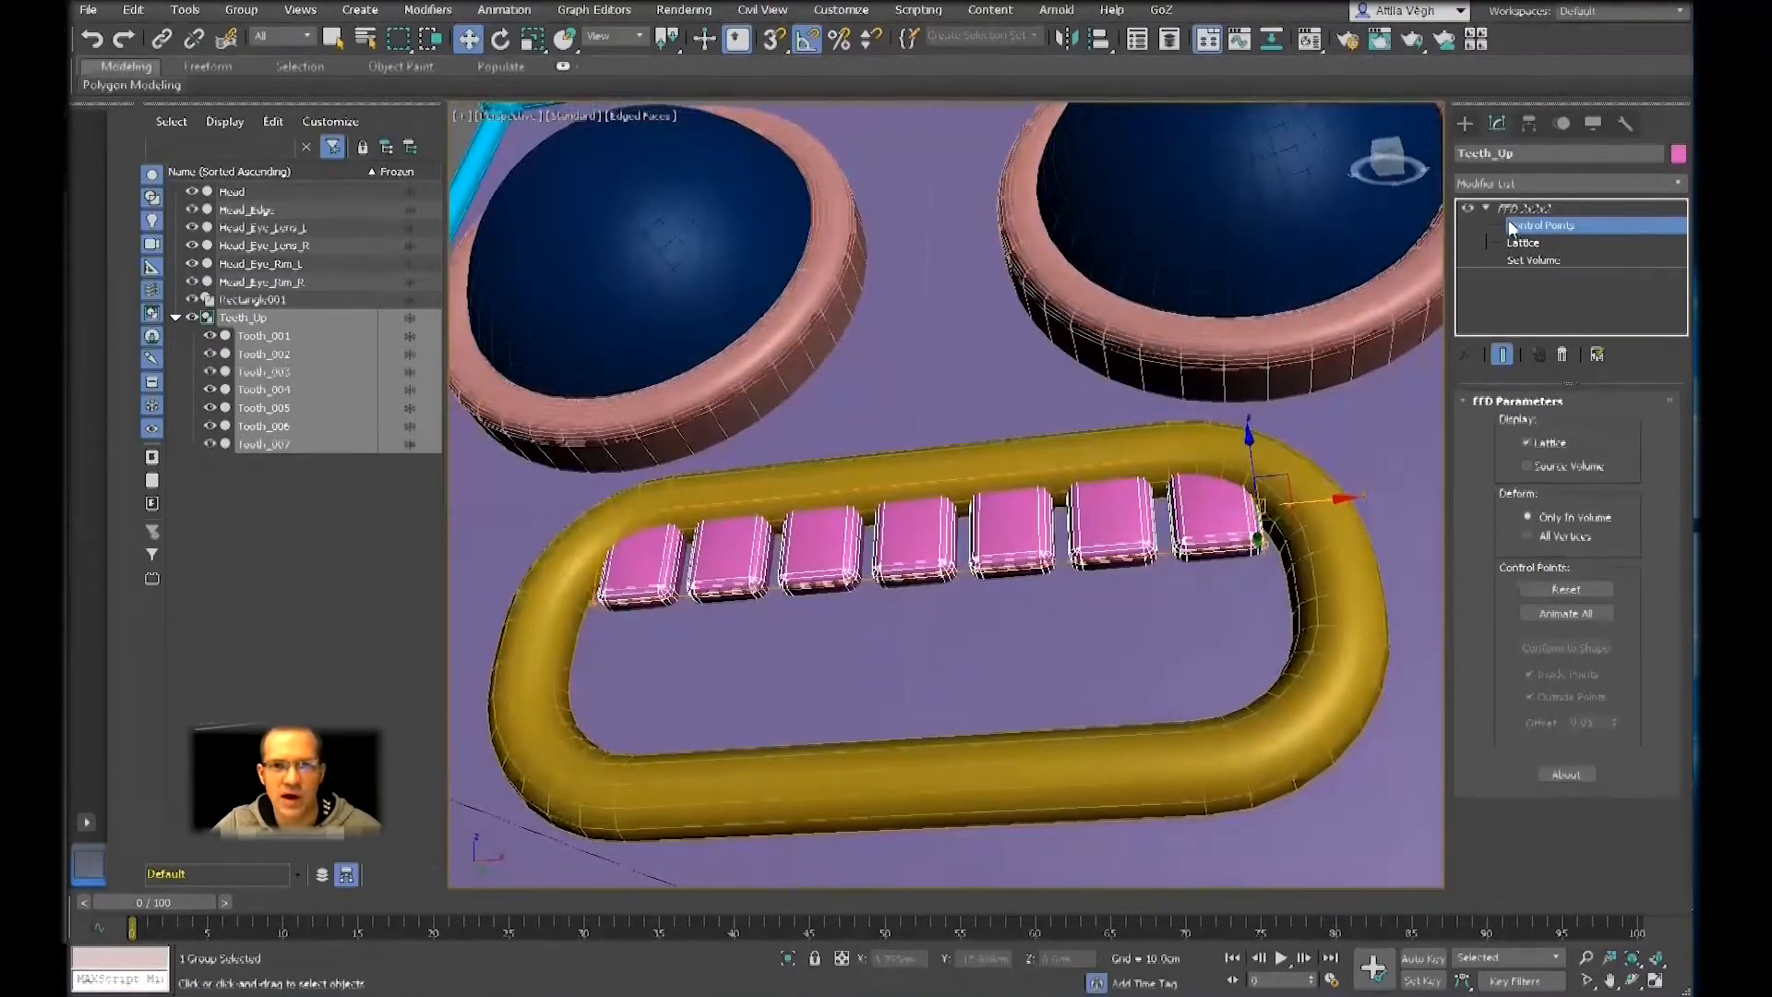
click(1517, 209)
Try the Hidden Line display in the perspective view, then restore Default Shading
click(641, 118)
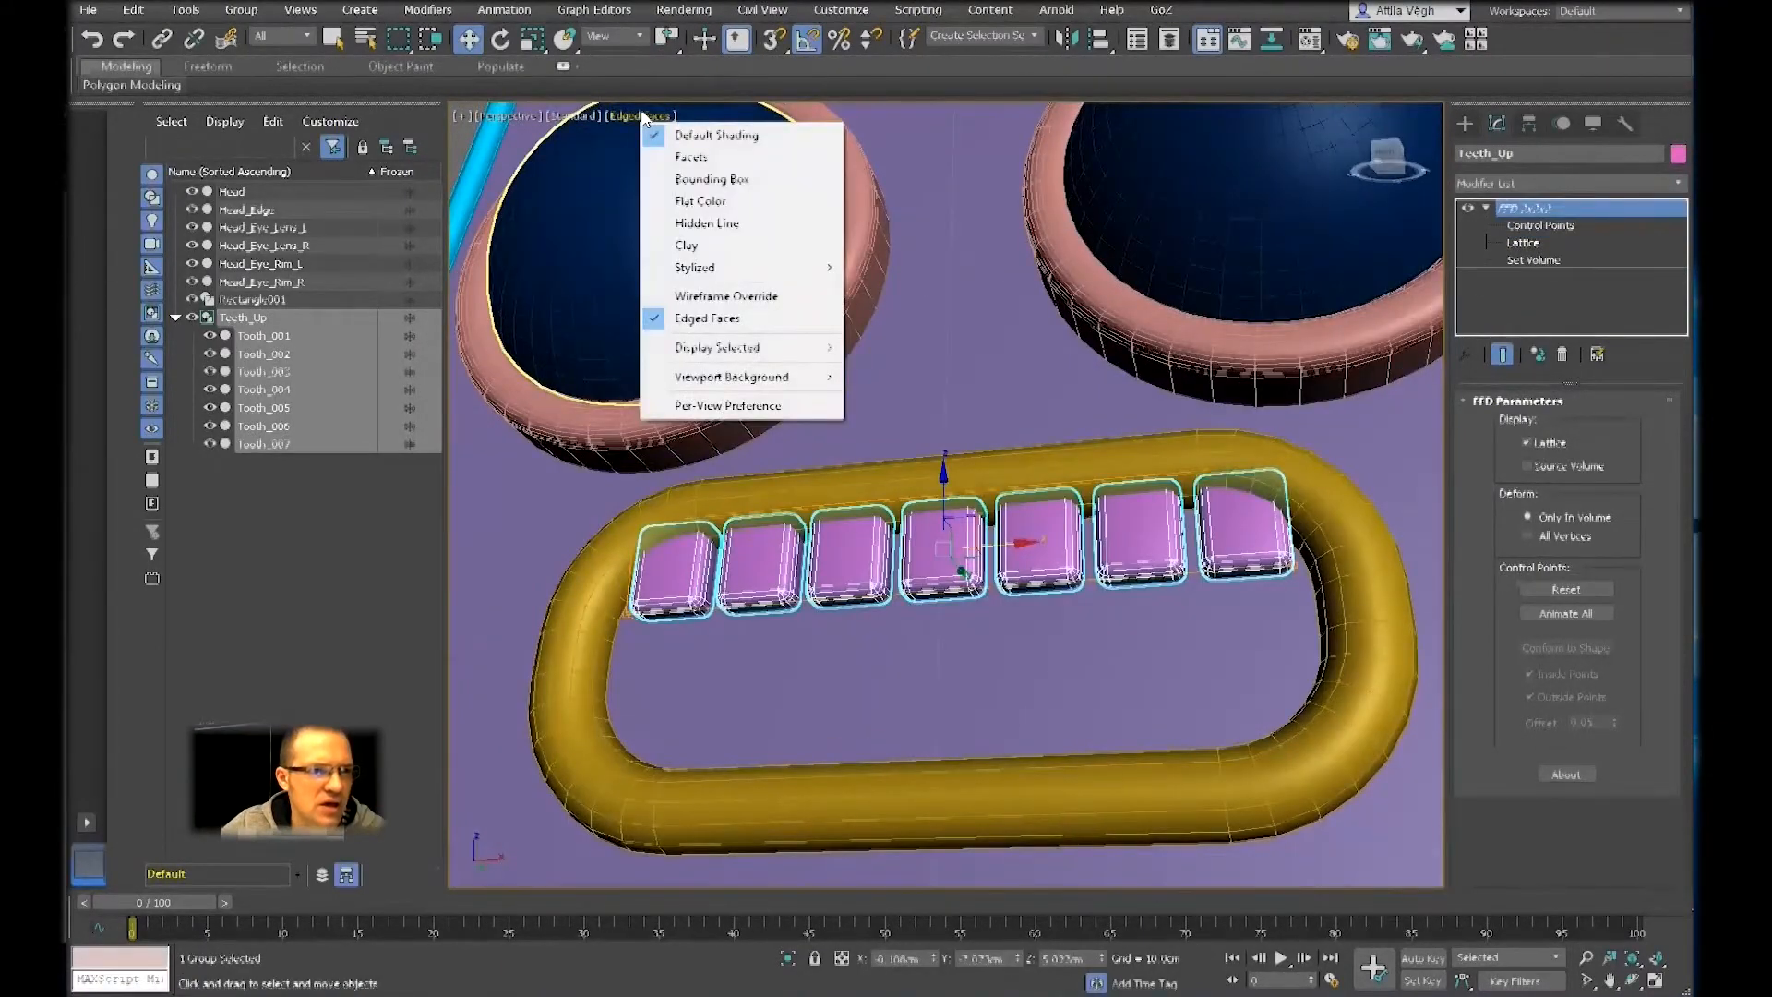
click(703, 224)
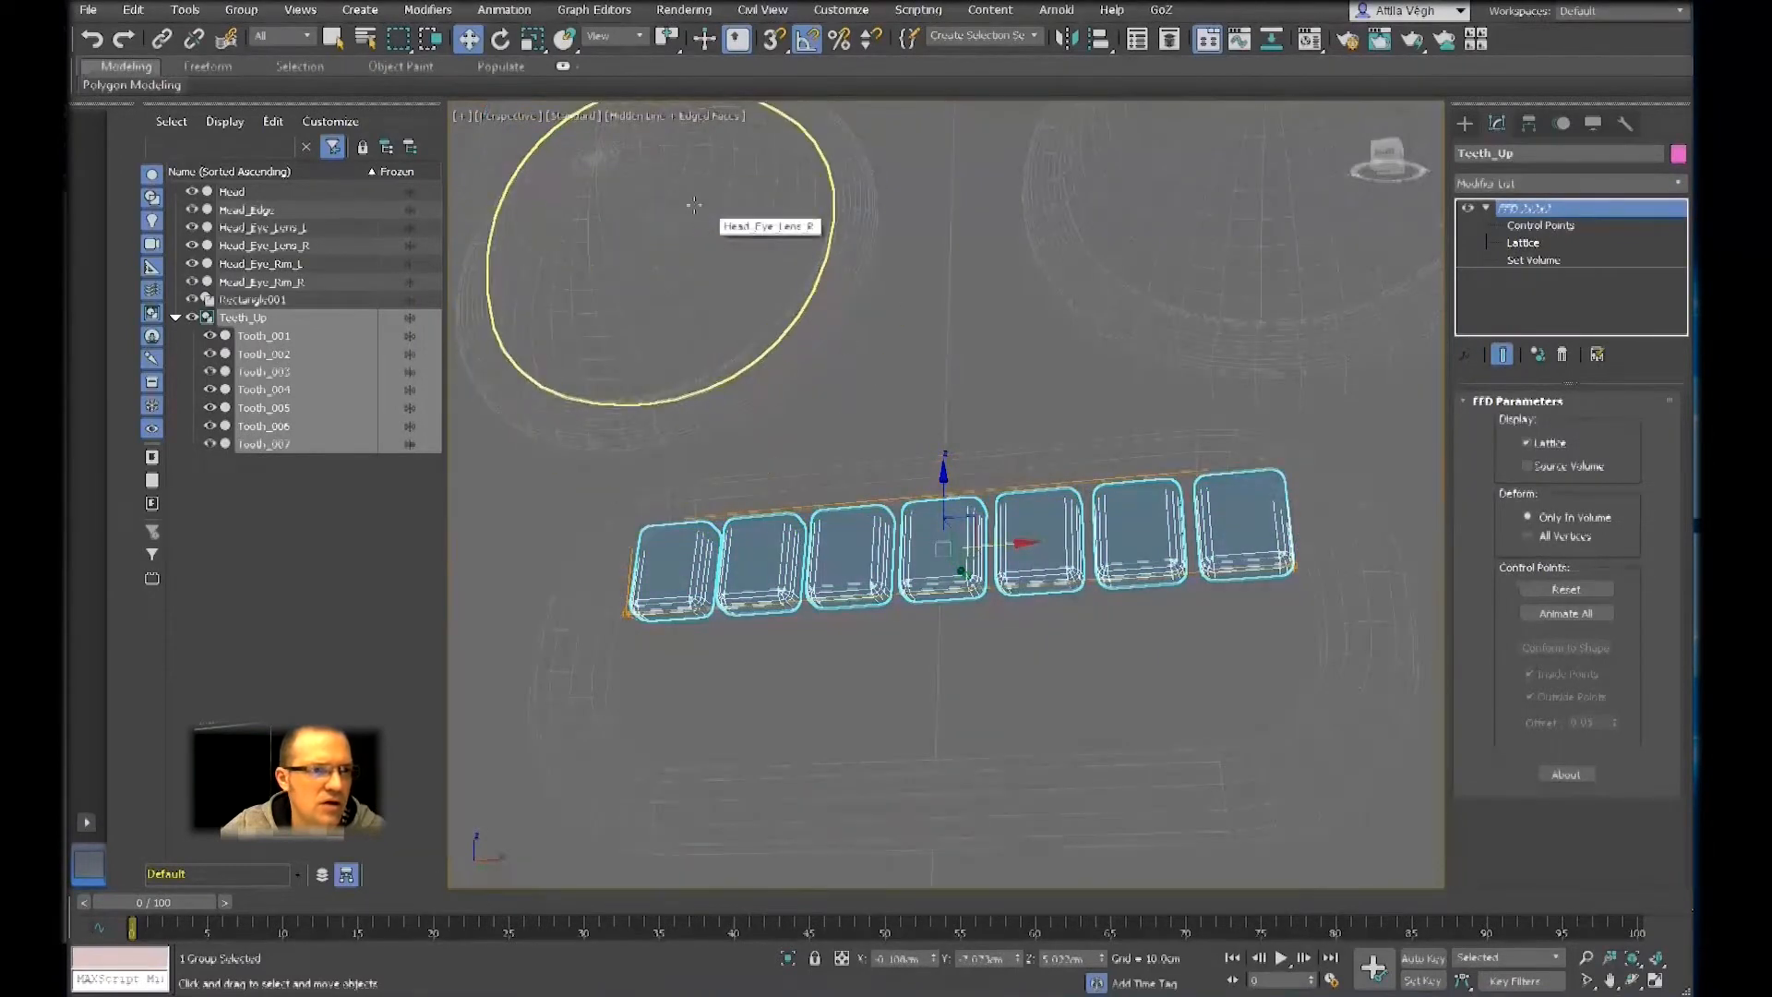
click(641, 116)
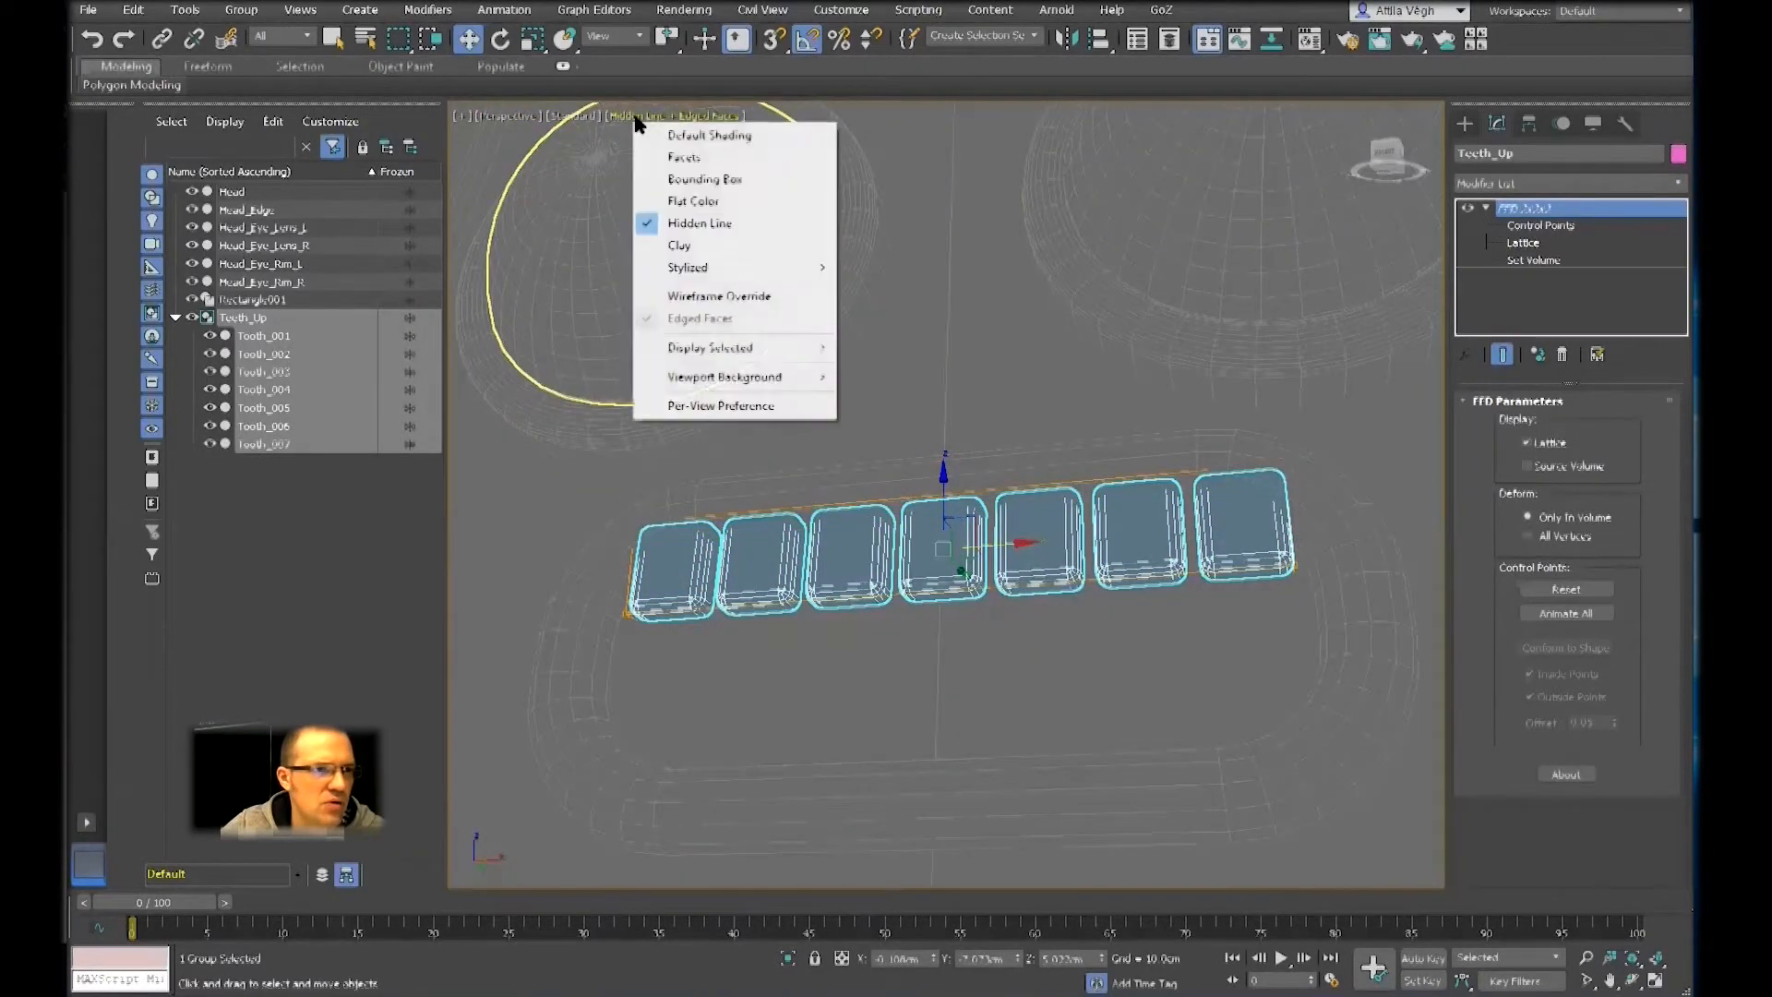
click(688, 139)
Look through the perspective view's display options and turn Wireframe Override on and off again
click(577, 116)
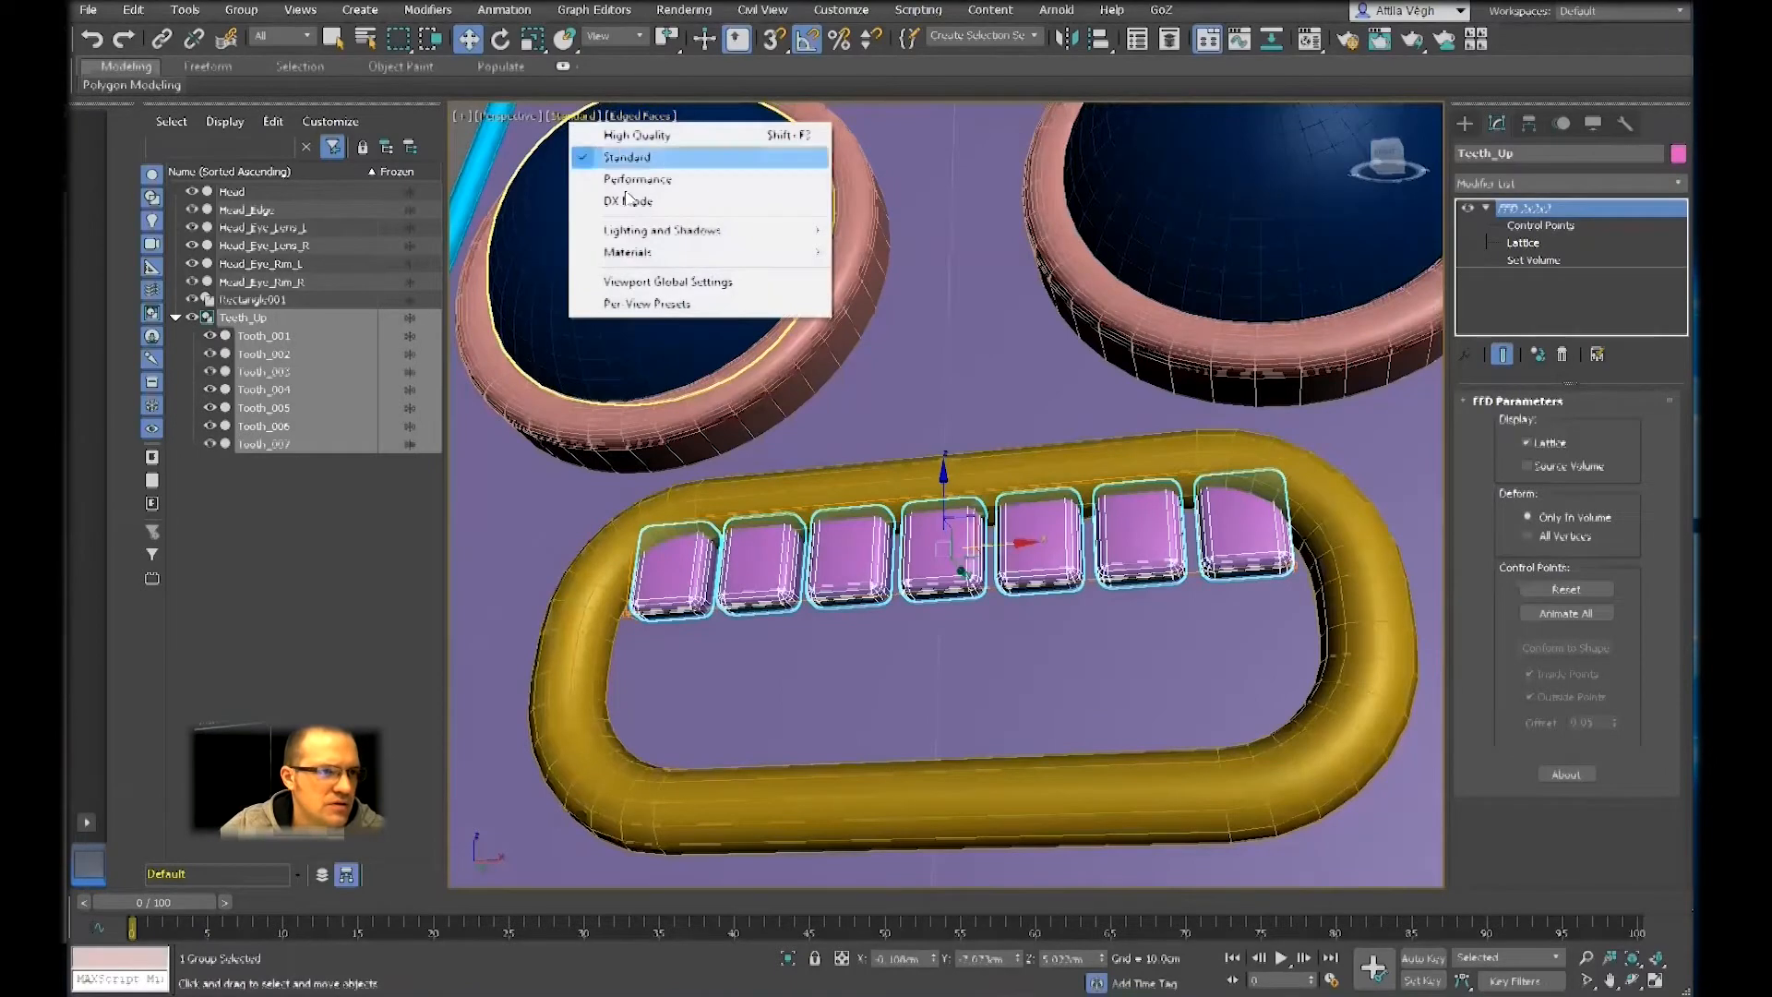
click(509, 116)
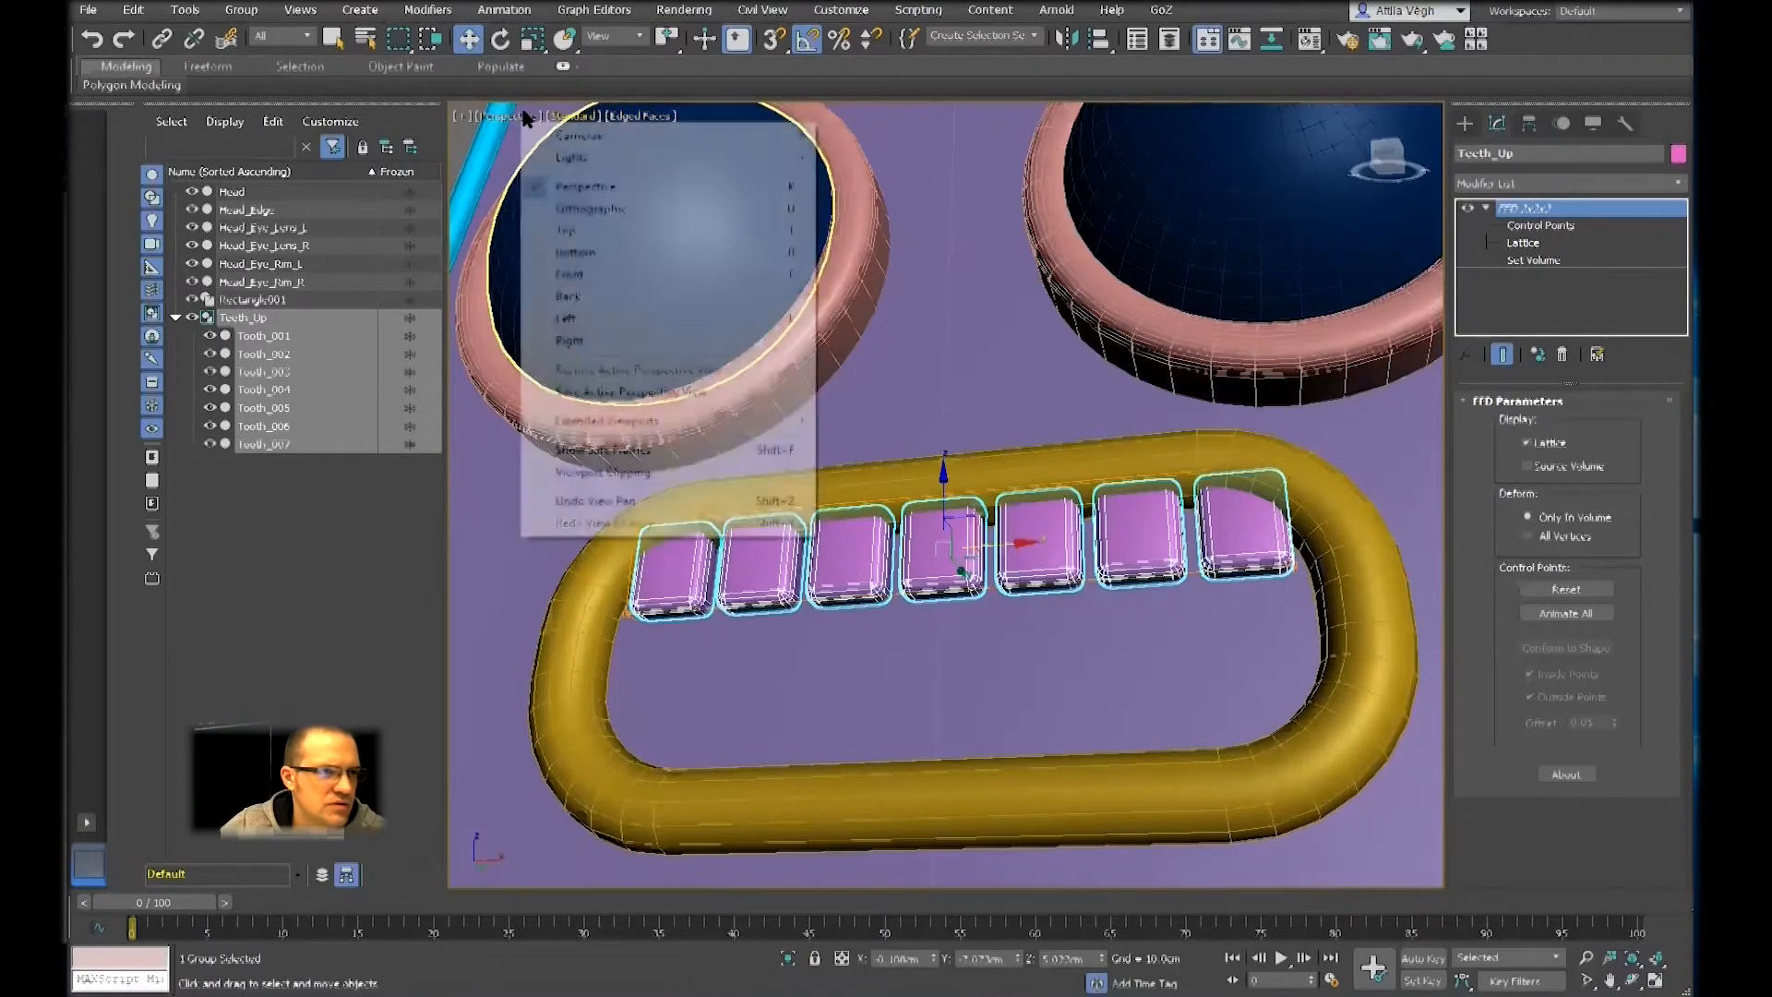
click(646, 117)
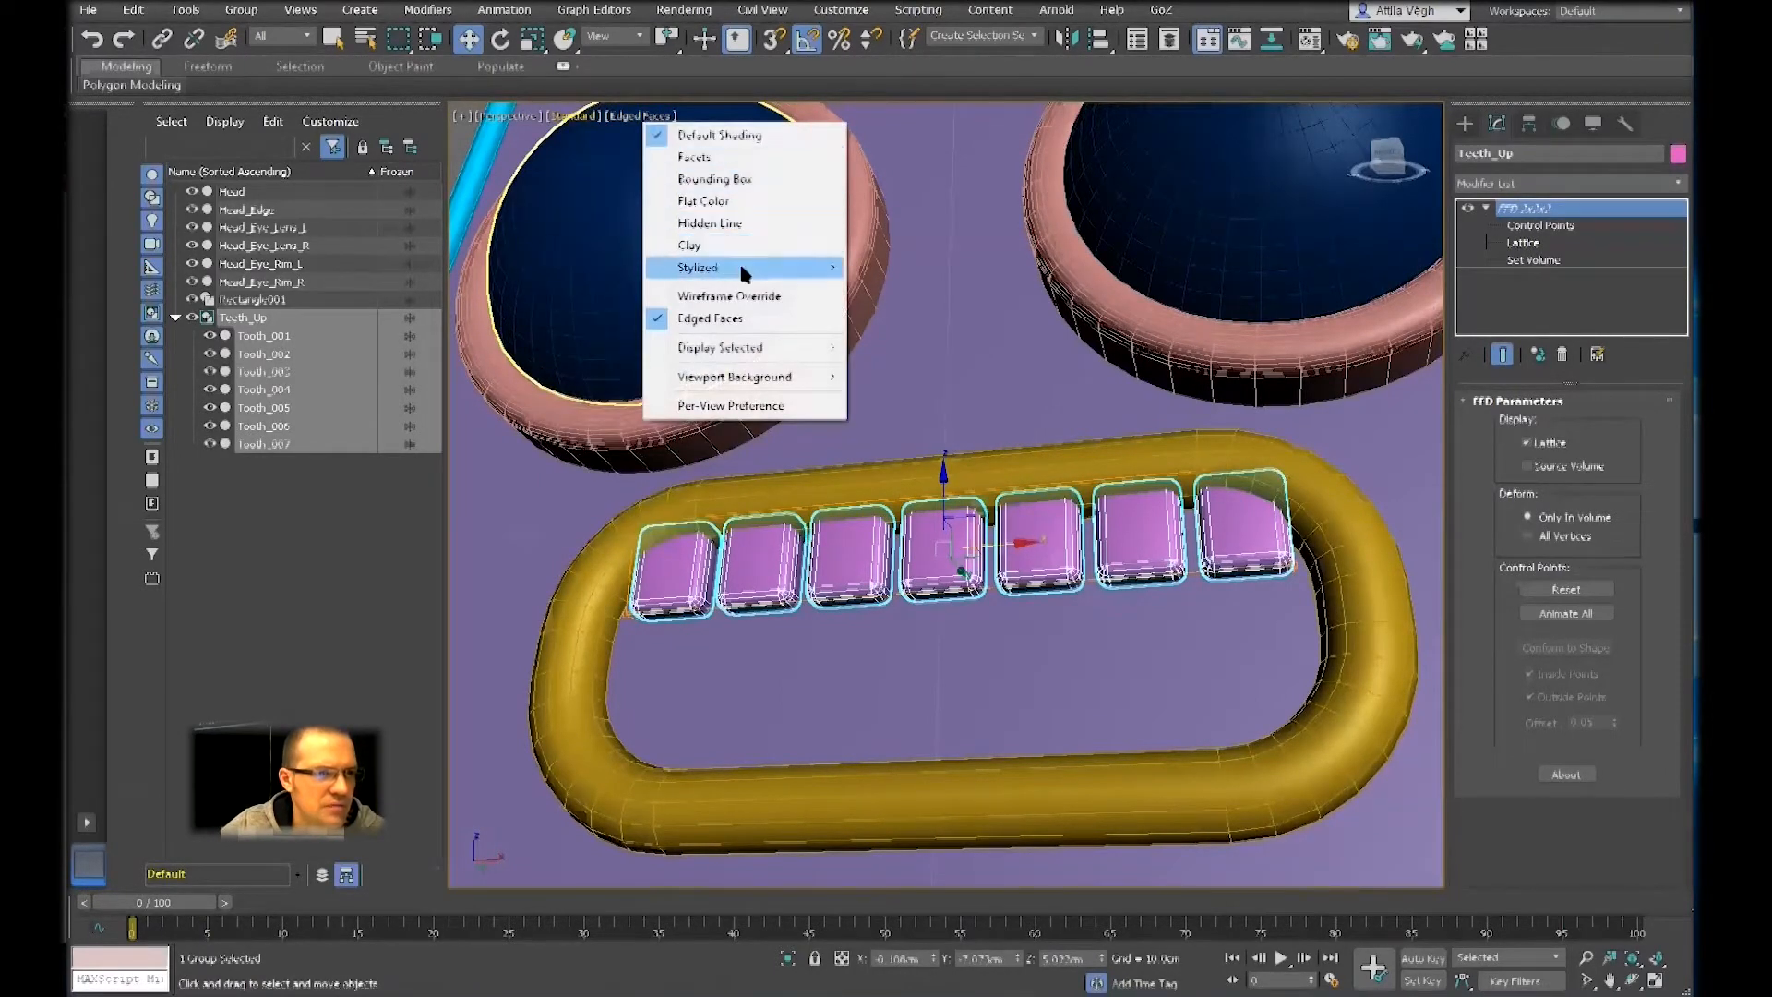
click(729, 296)
click(649, 117)
click(736, 297)
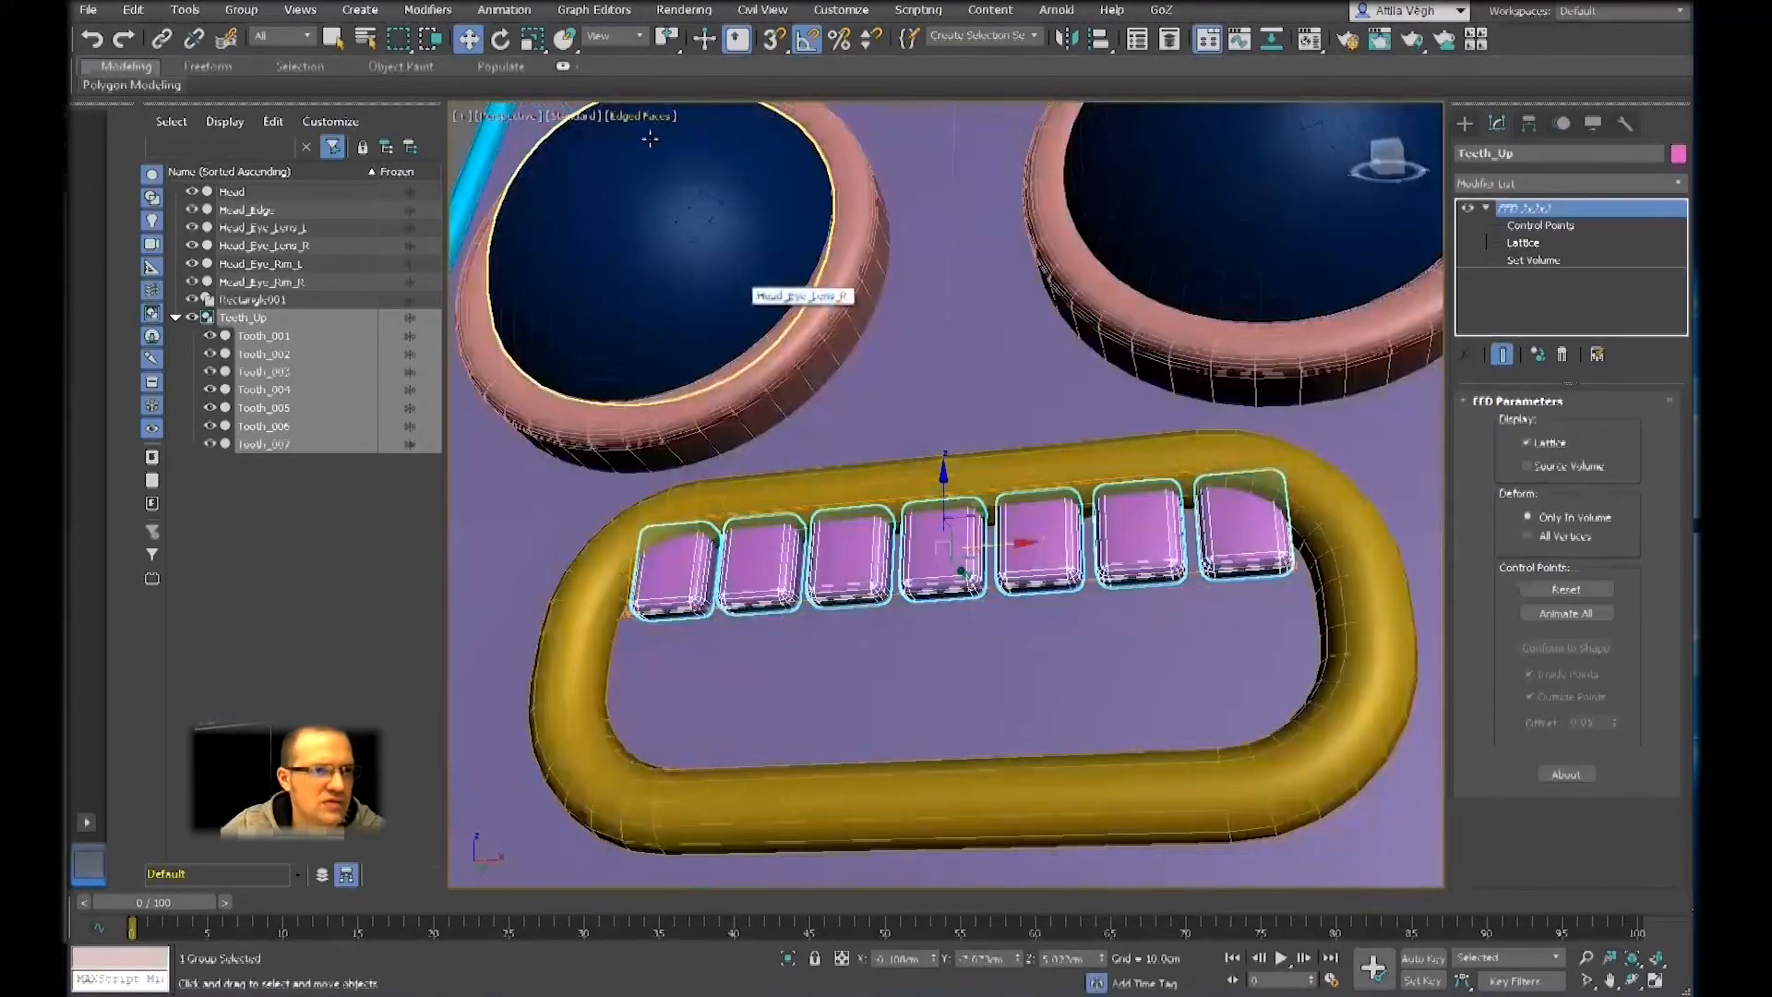
Toggle Edged Faces and Wireframe Override to compare the display modes, ending with the whole face shaded with edged faces
click(637, 115)
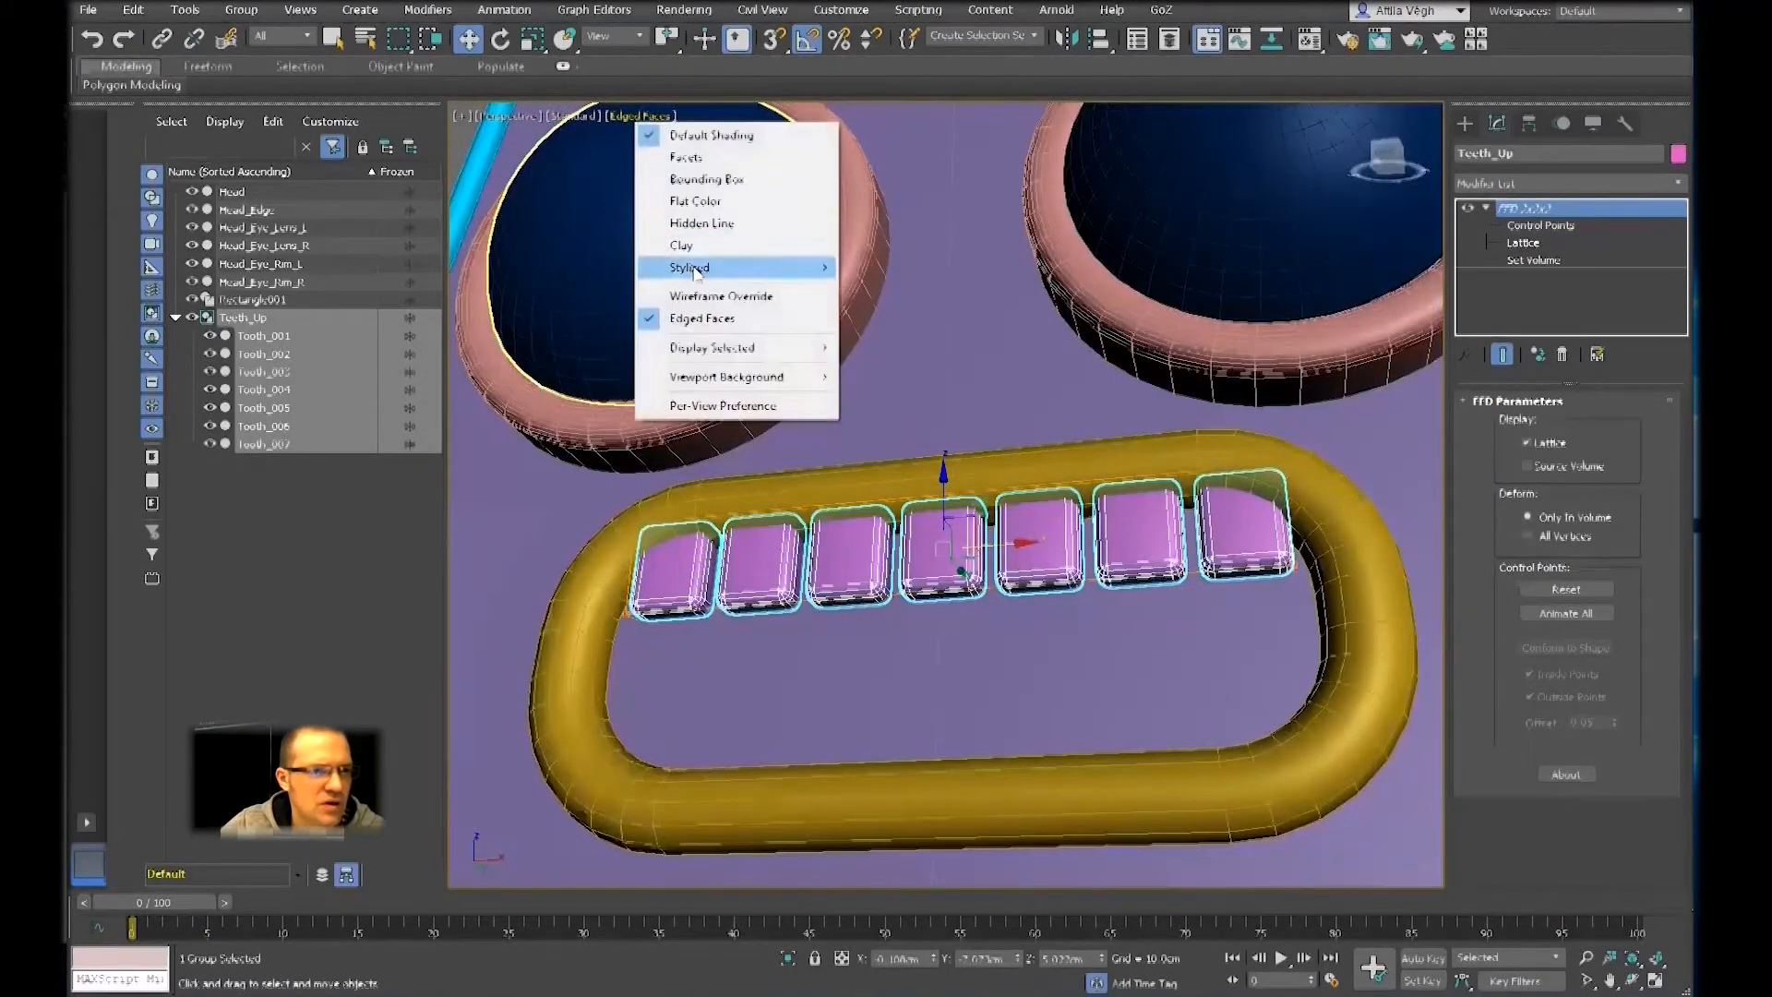
click(715, 318)
click(637, 113)
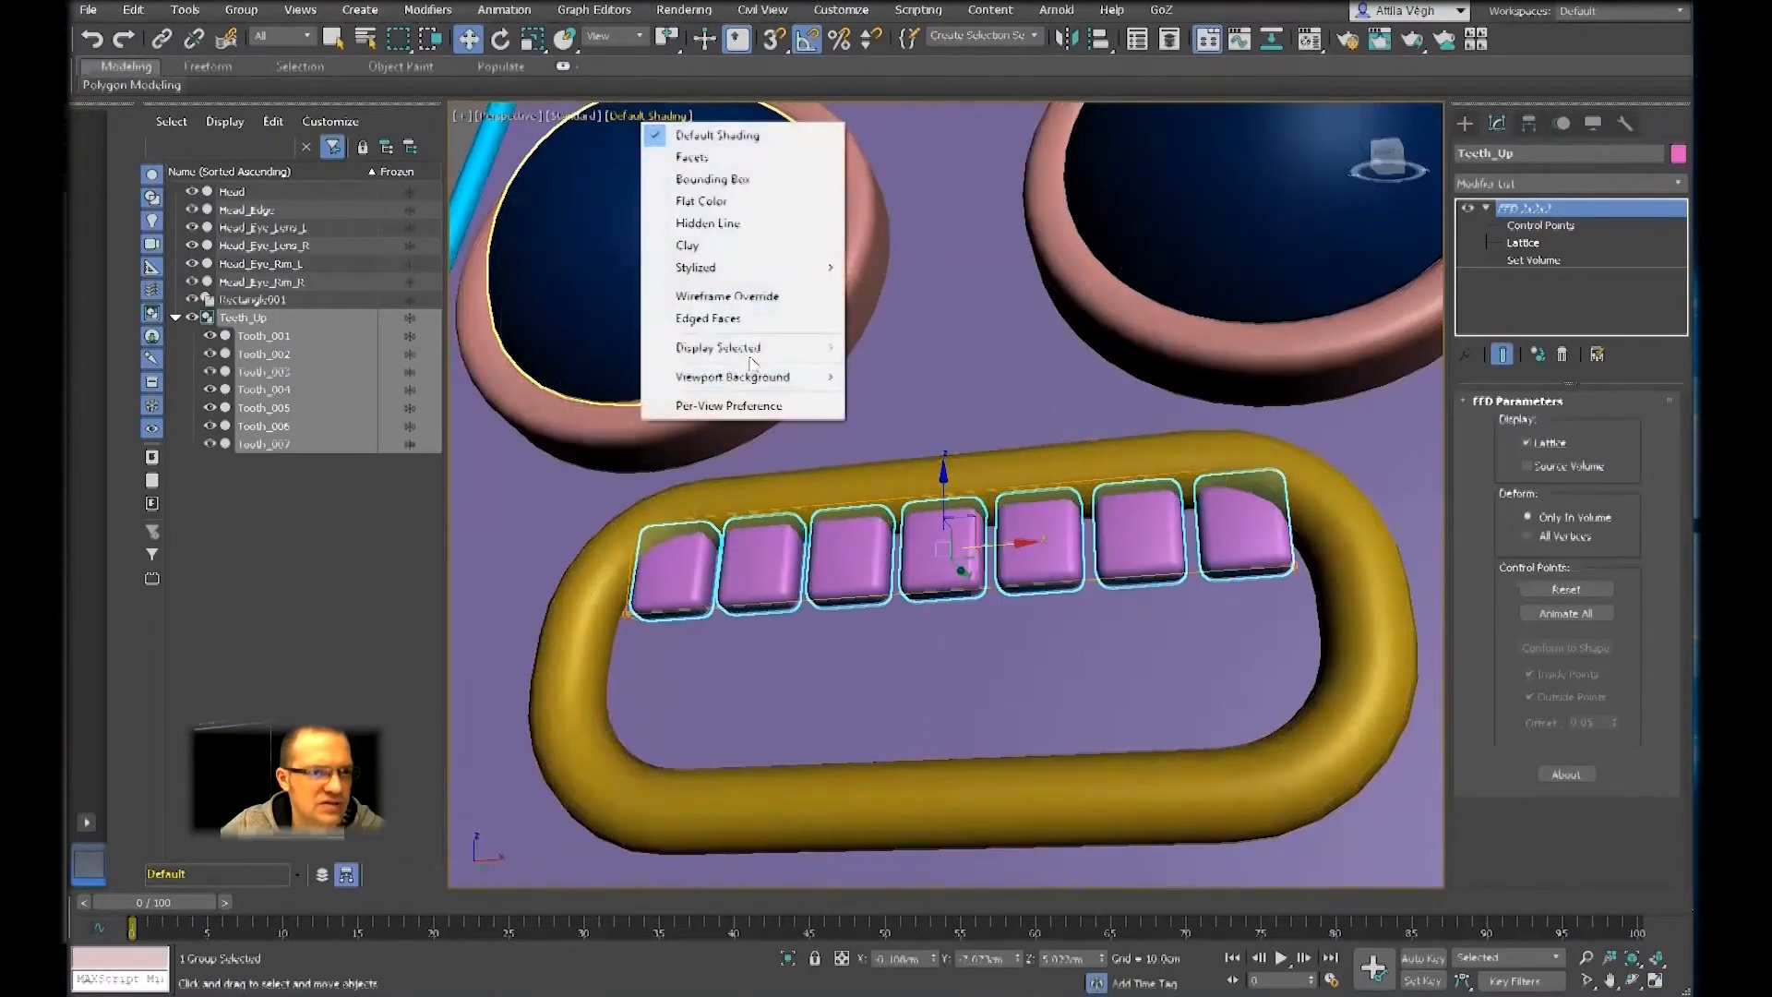
click(729, 316)
click(655, 117)
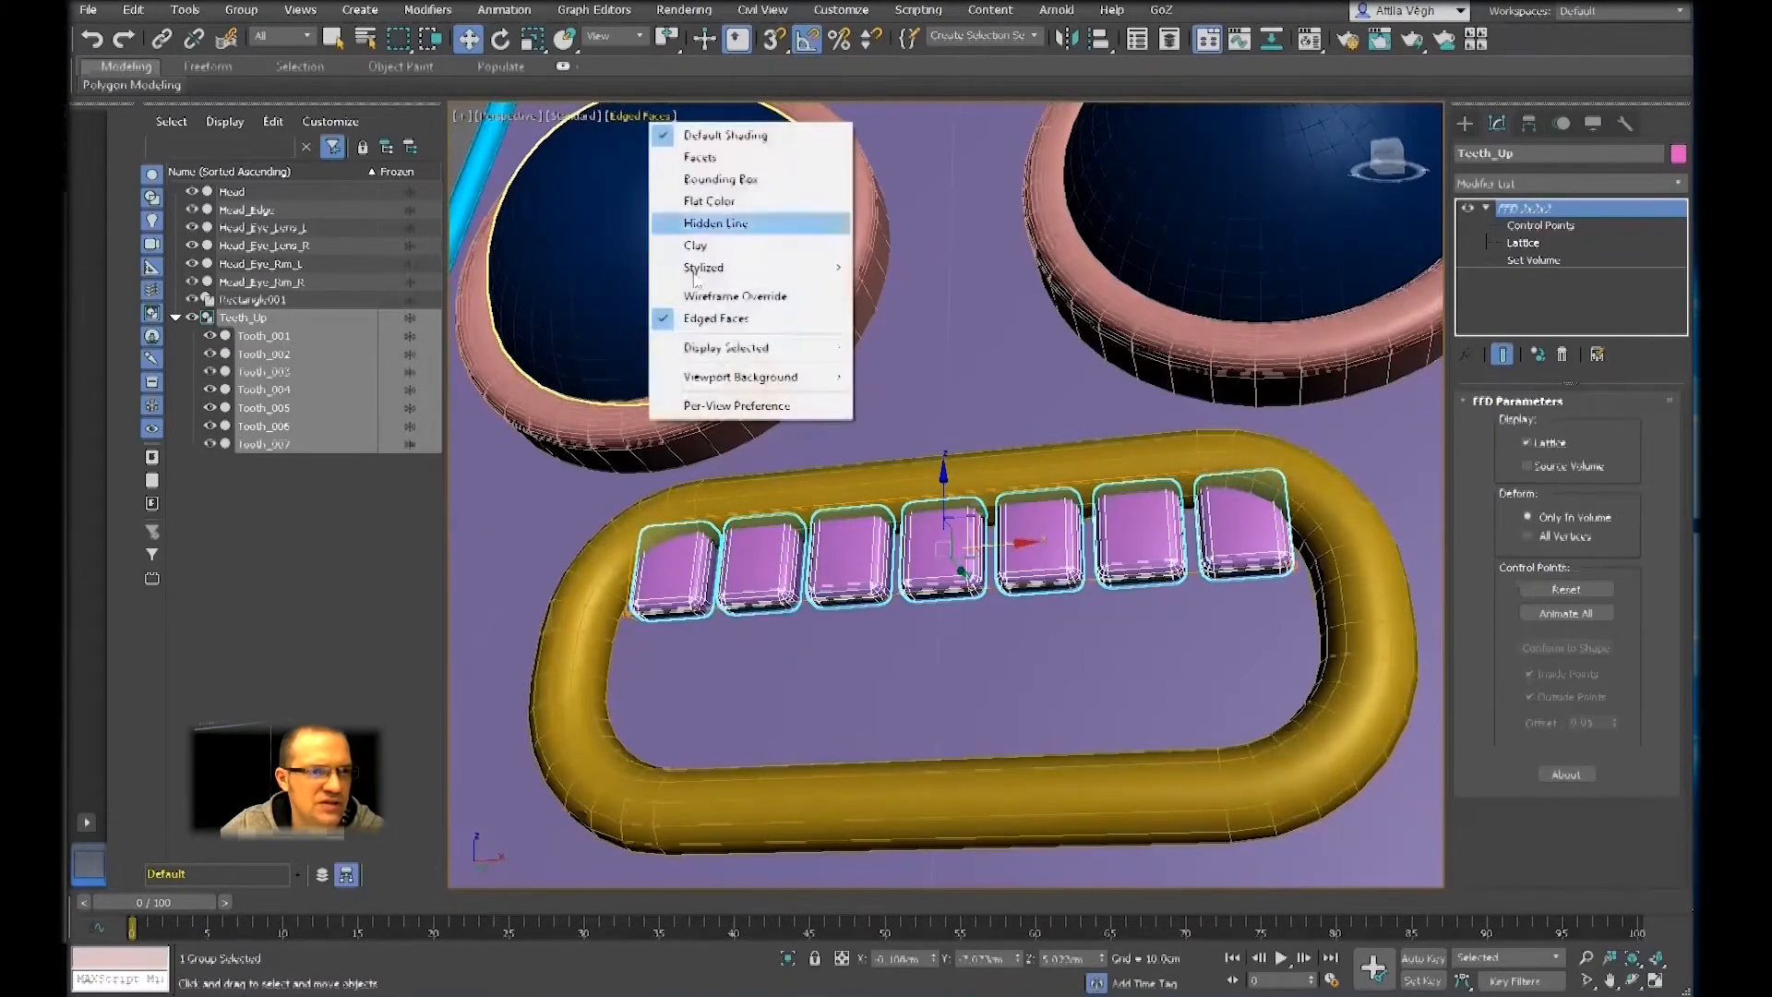
click(720, 319)
click(642, 113)
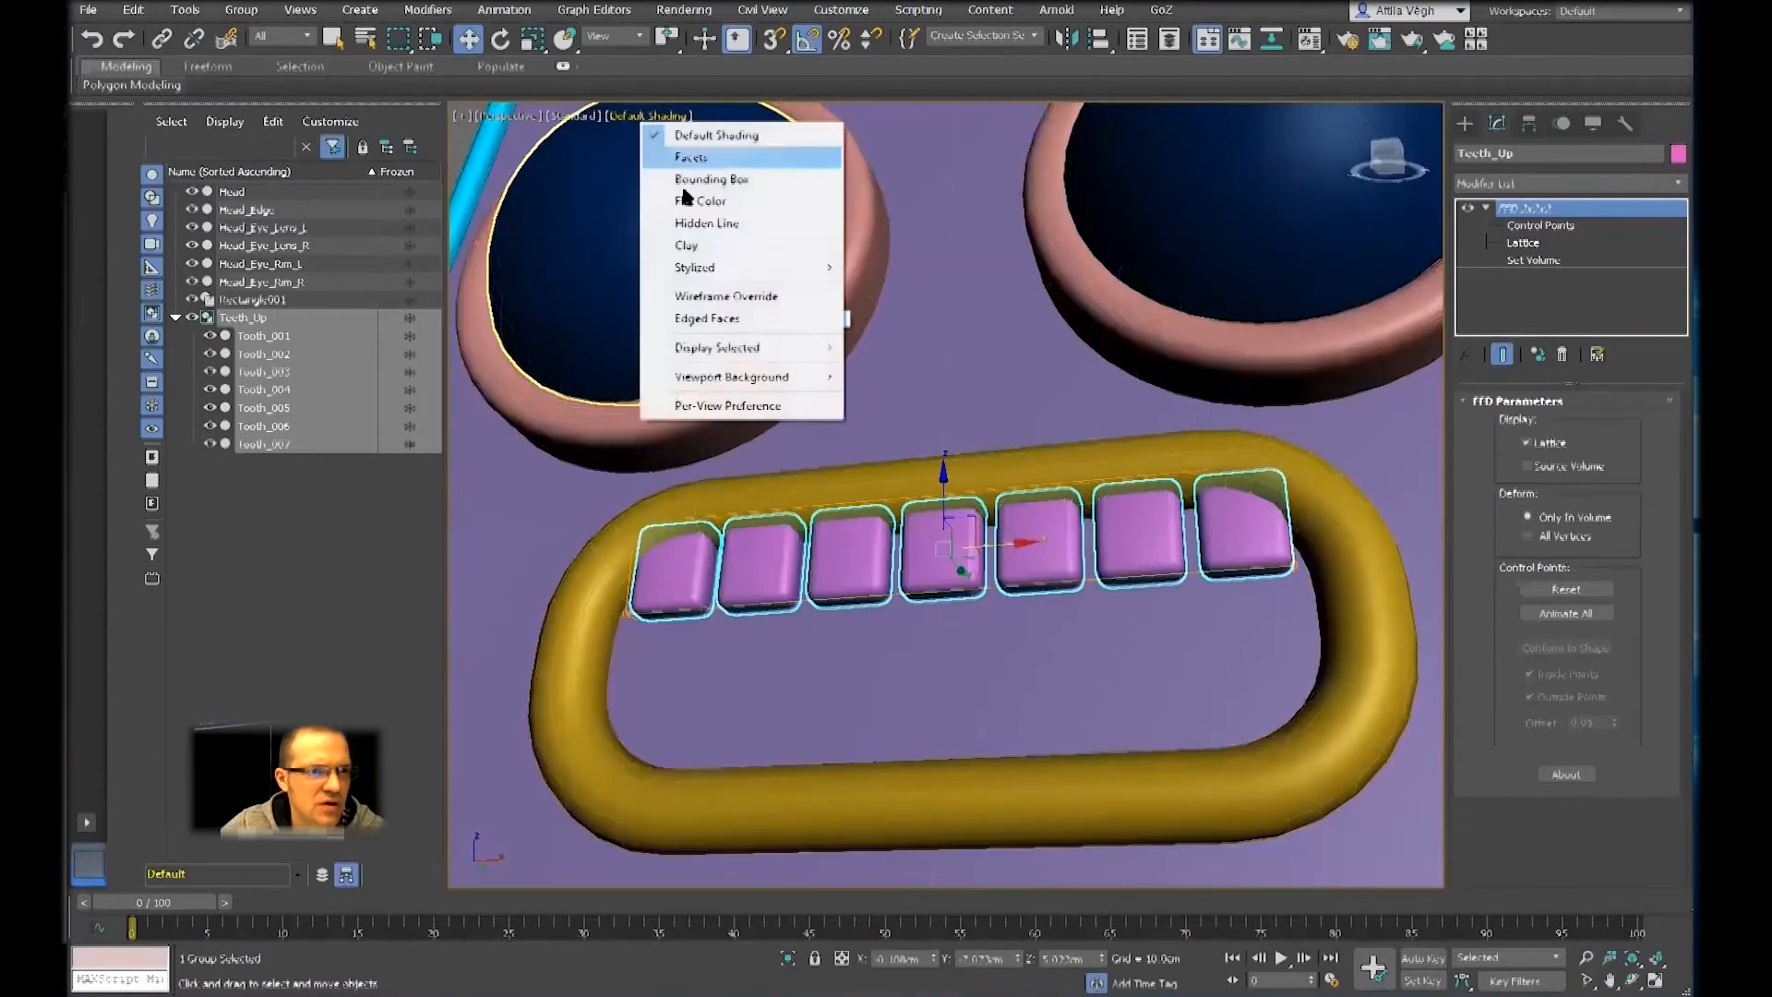
click(735, 305)
scroll(781, 326, down, 8)
key(F4)
scroll(876, 517, up, 6)
mouse_move(877, 517)
alt+middle_down()
mouse_move(985, 536)
mouse_move(999, 597)
alt+middle_up()
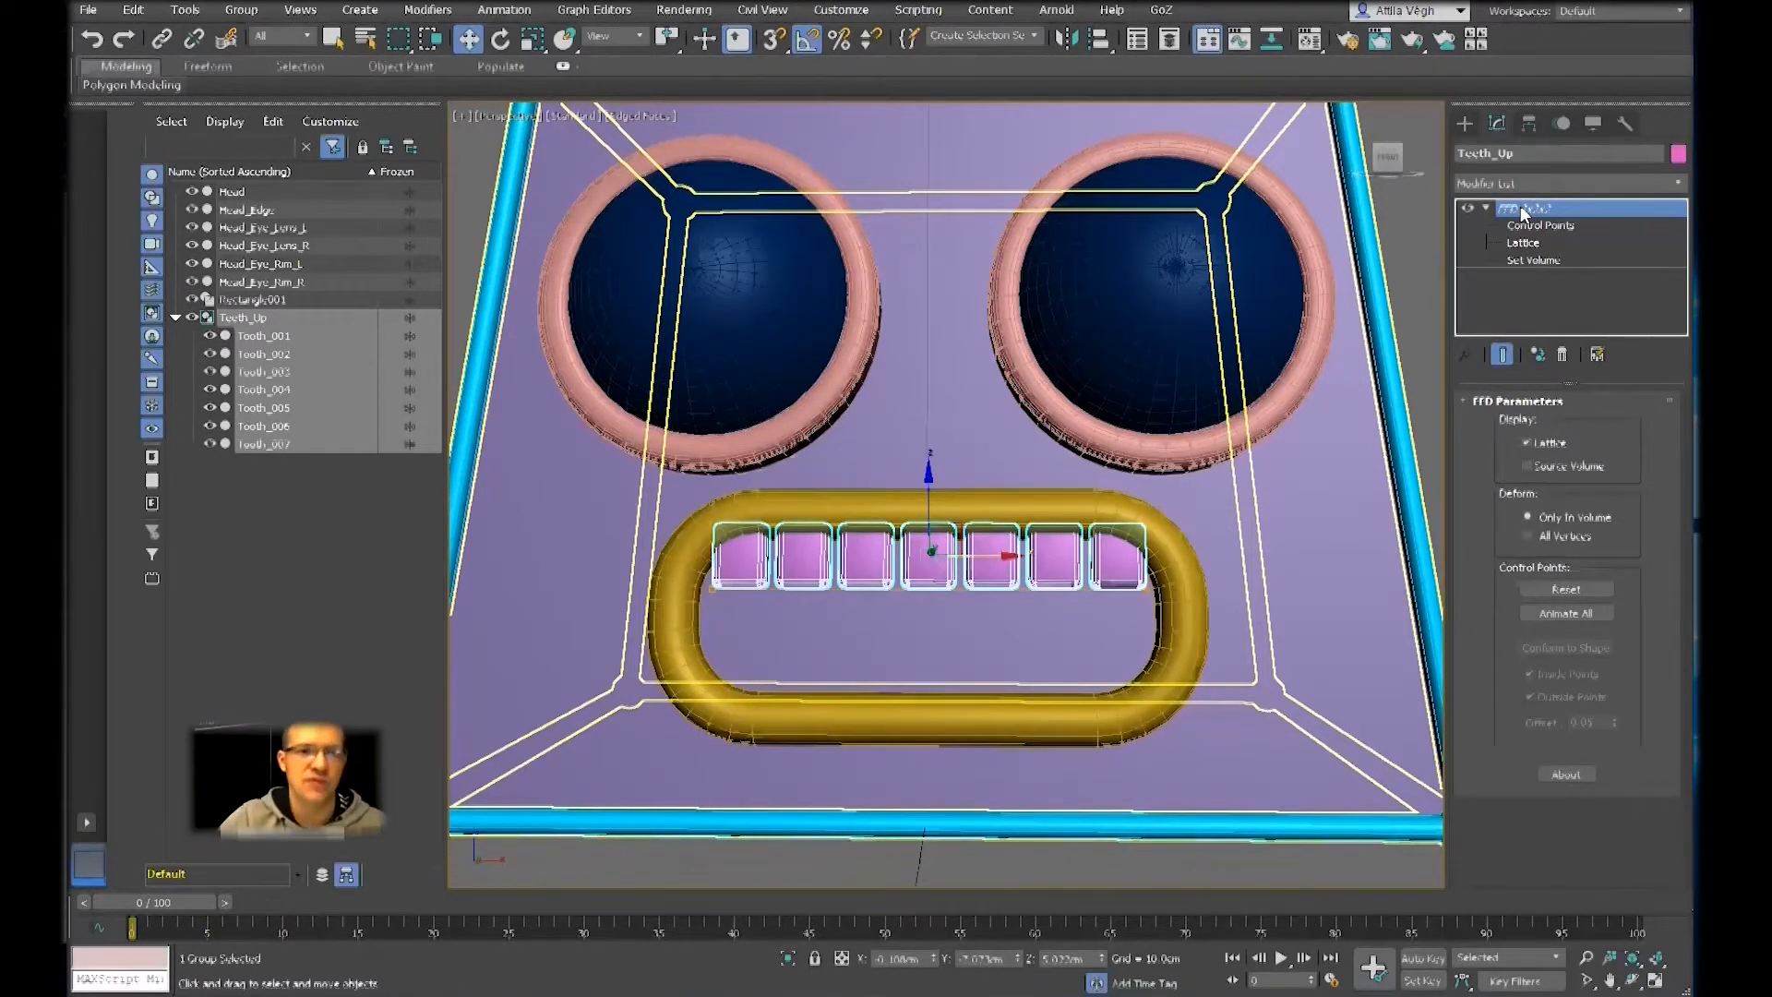
Select the Teeth_Up group, try moving it down inside the mouth, and undo the move
click(1084, 316)
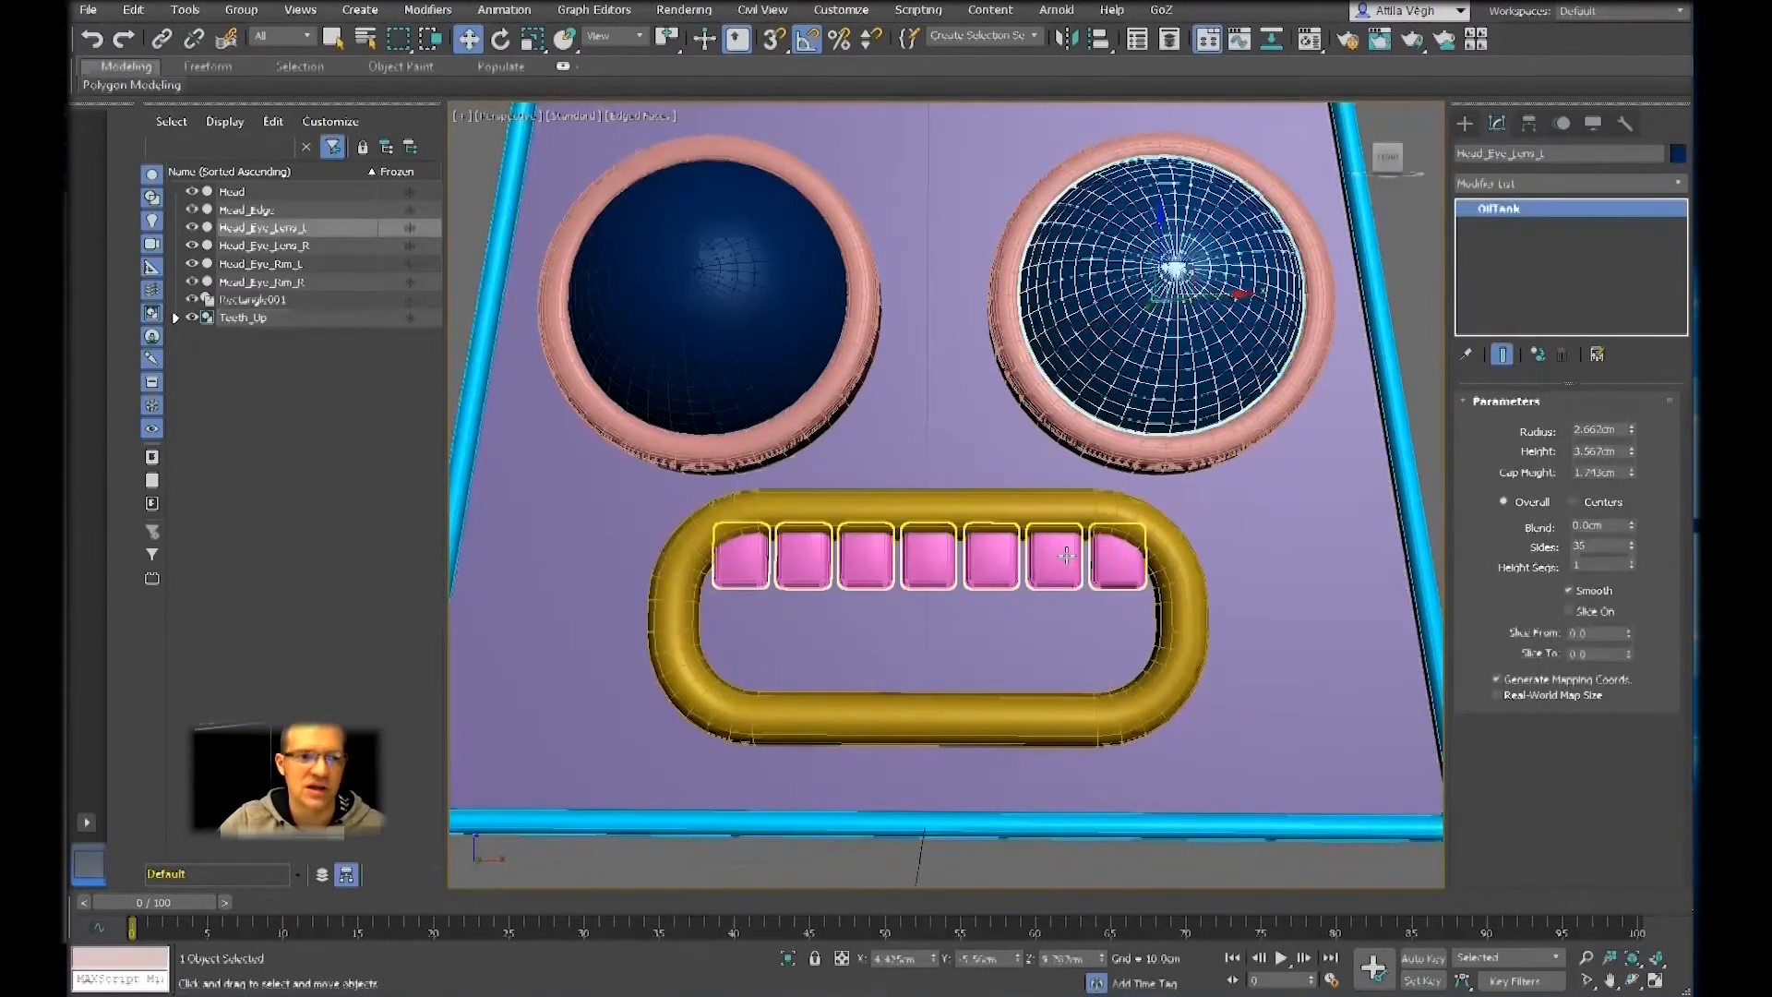
click(1066, 555)
drag(929, 474, 1015, 526)
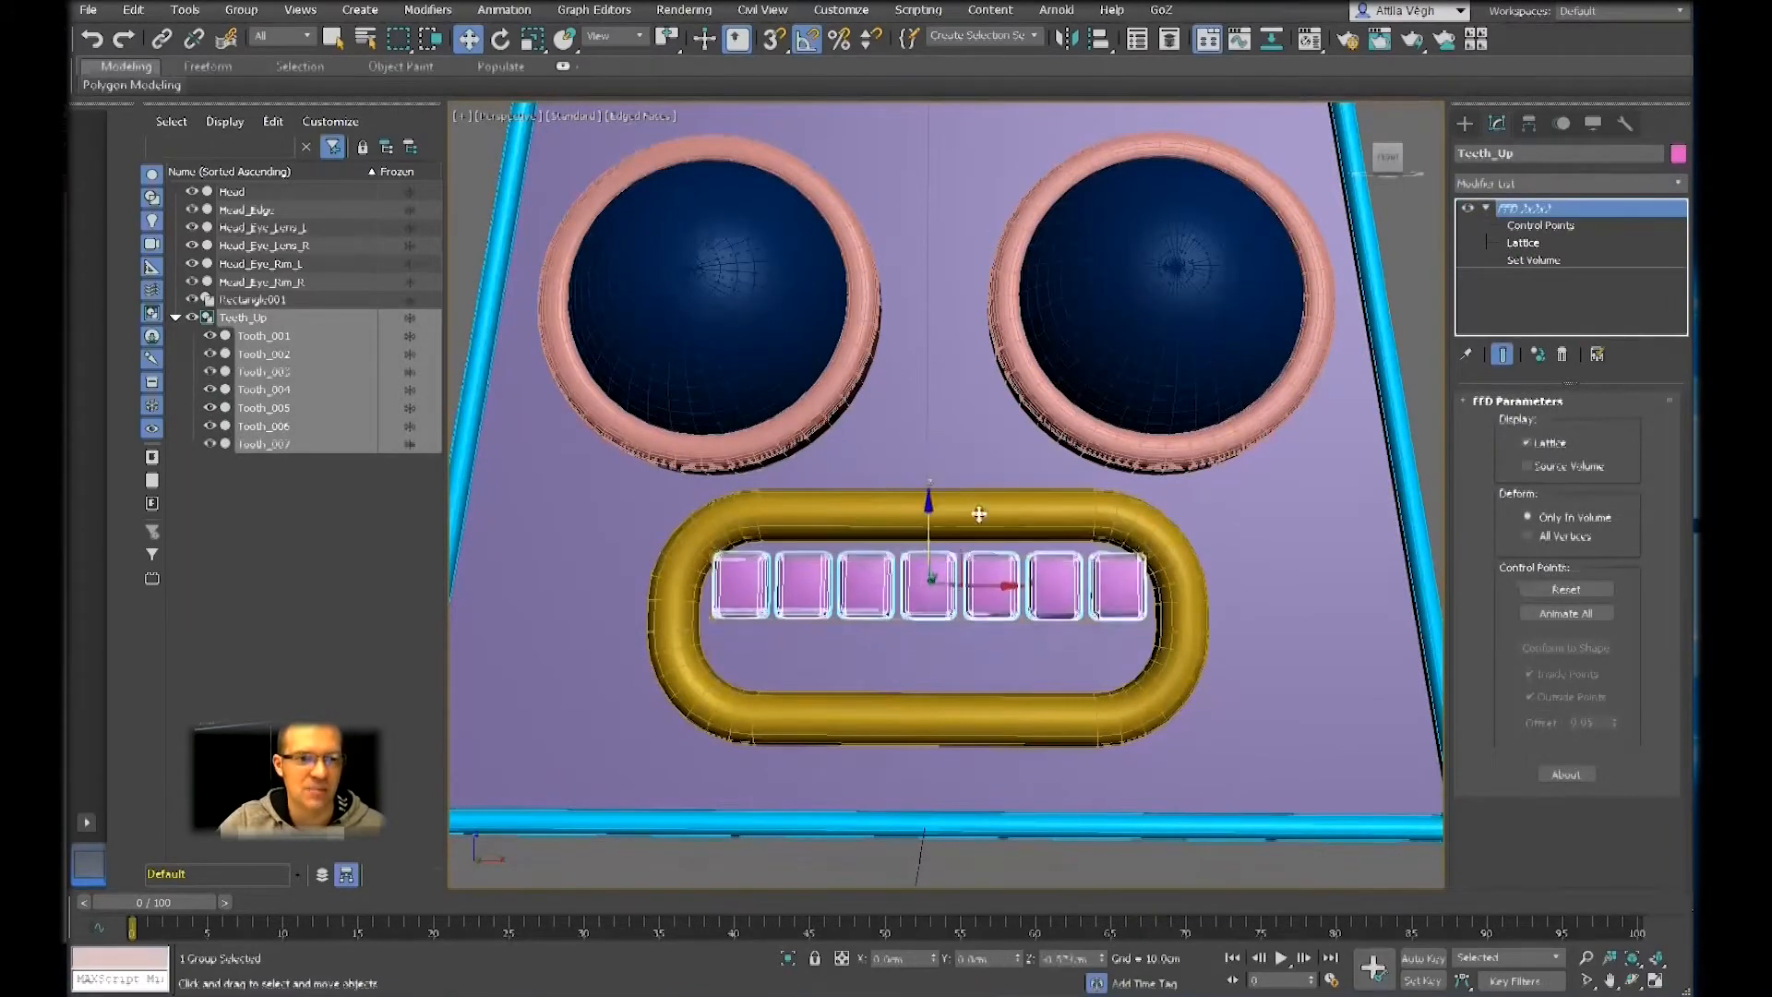
key(ctrl+z)
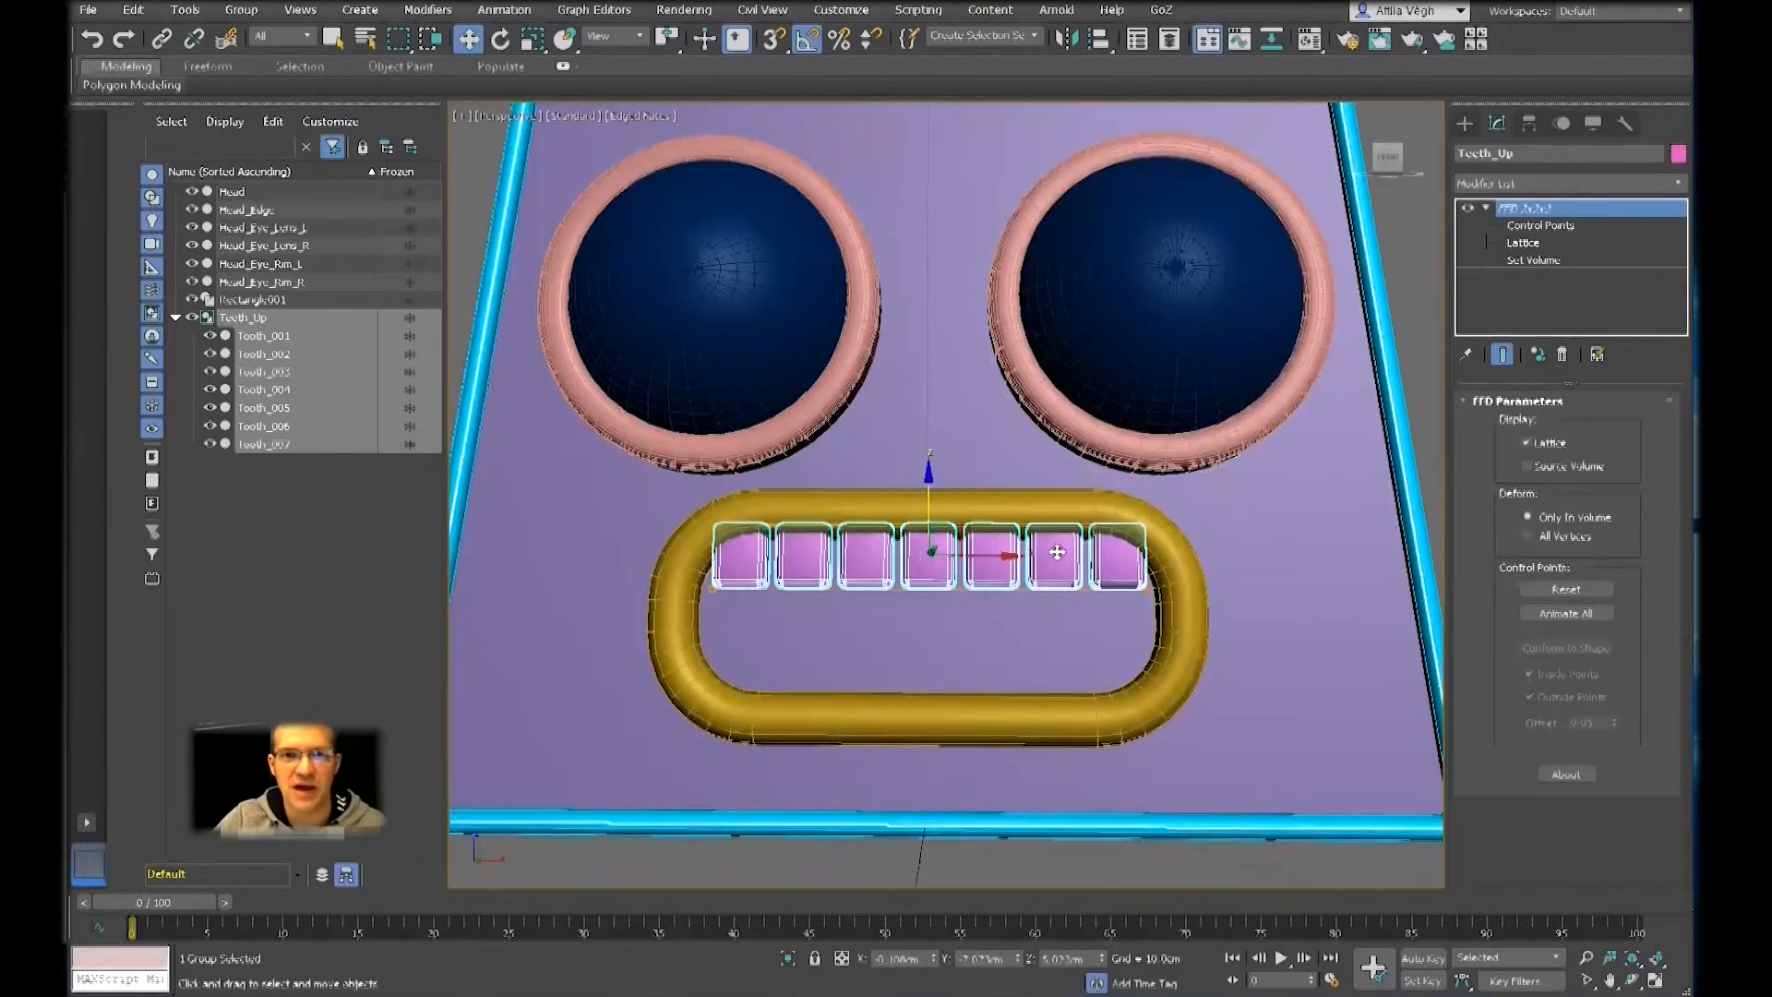
Clone the Teeth_Up group straight down inside the mouth as one copy named Teeth_Bottom
middle_drag(1007, 547, 1065, 484)
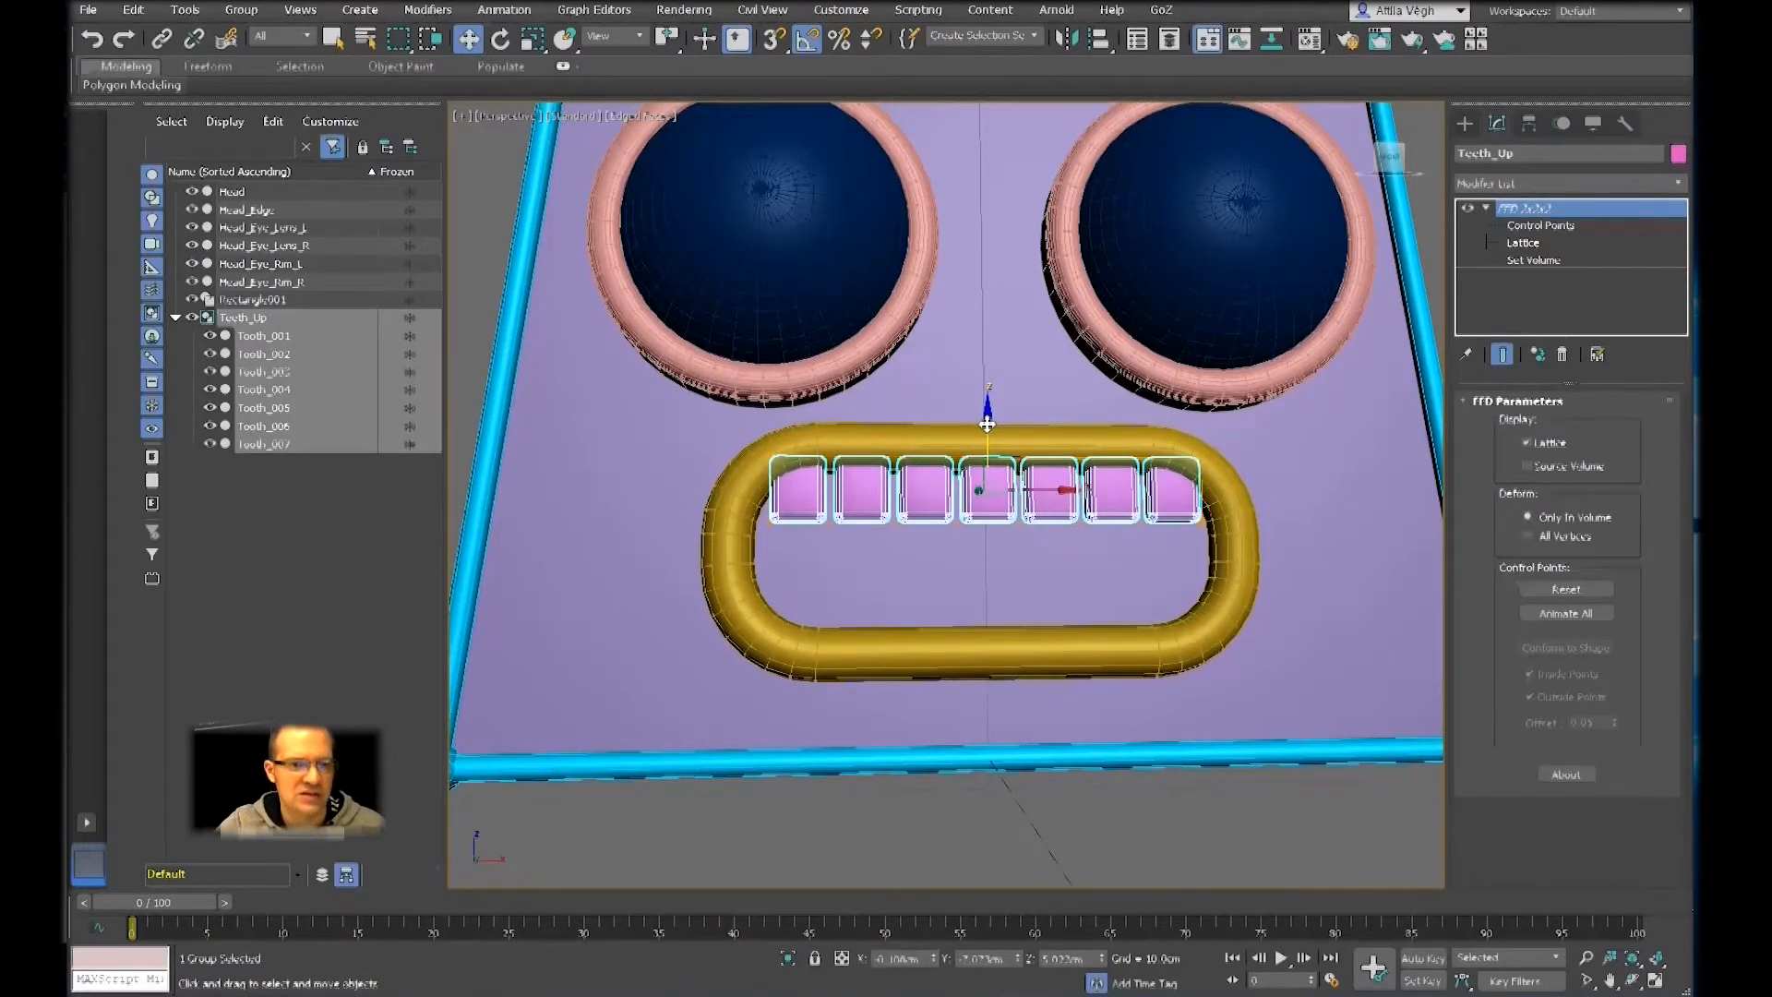
shift+drag(986, 423, 994, 494)
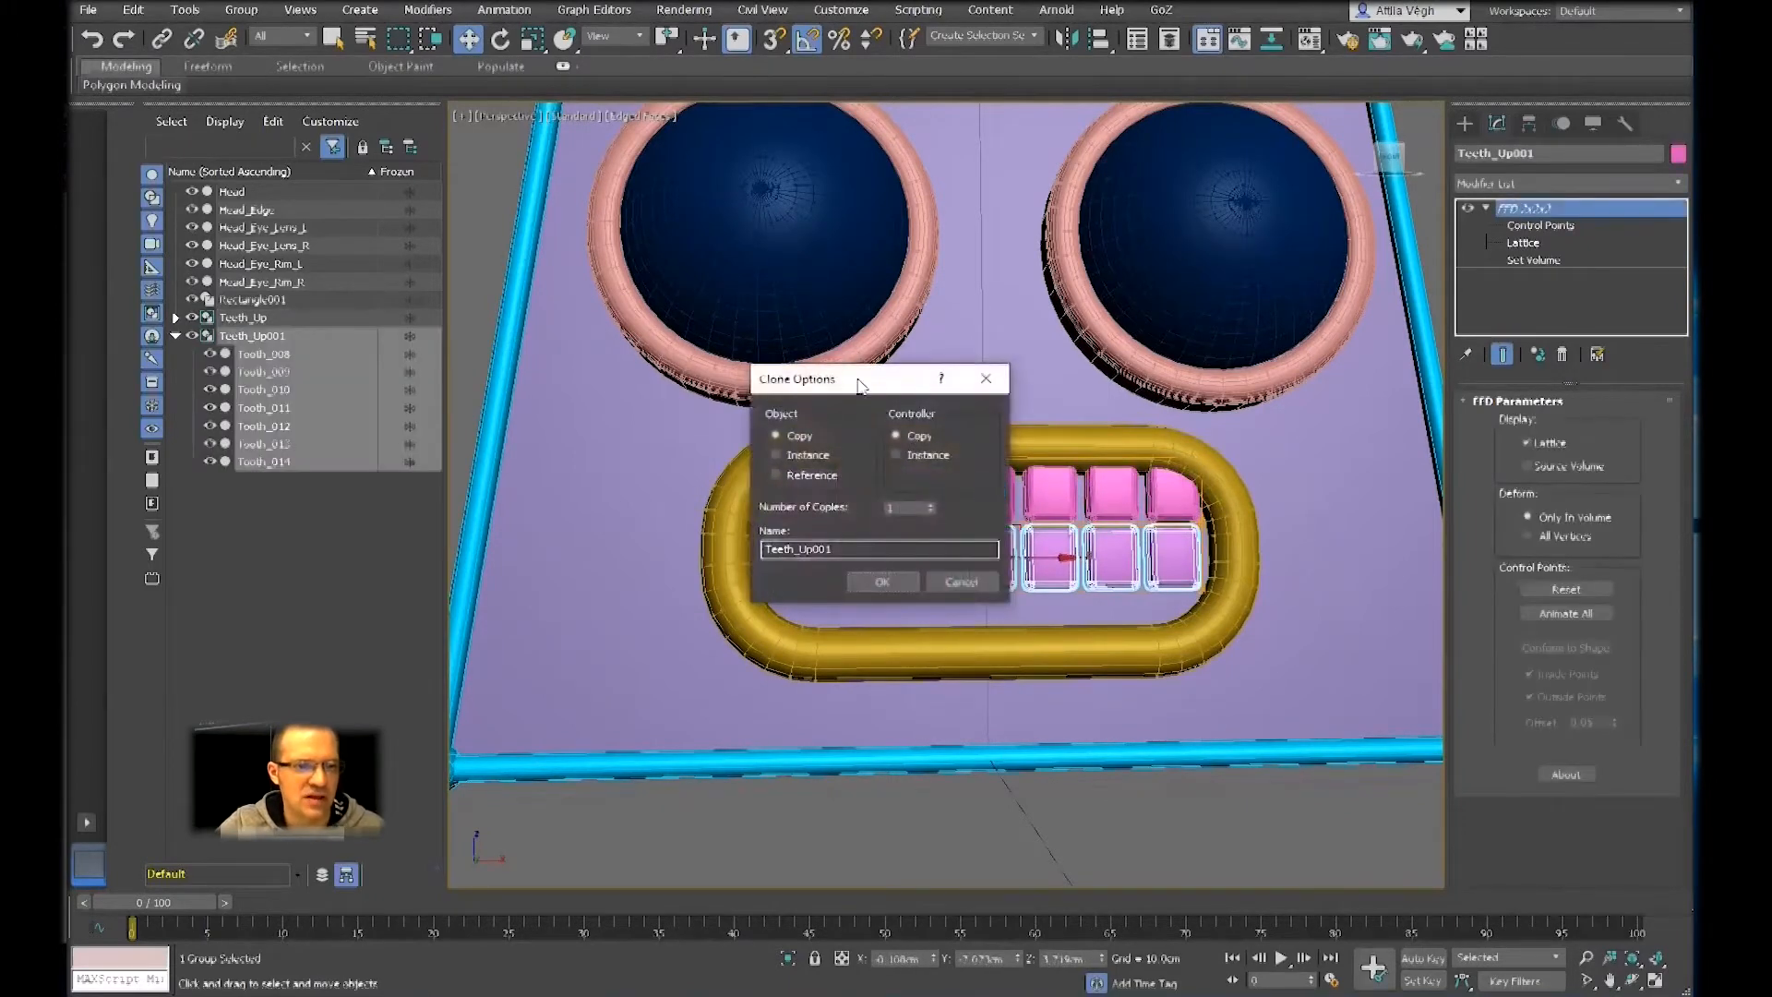
drag(911, 374, 1166, 265)
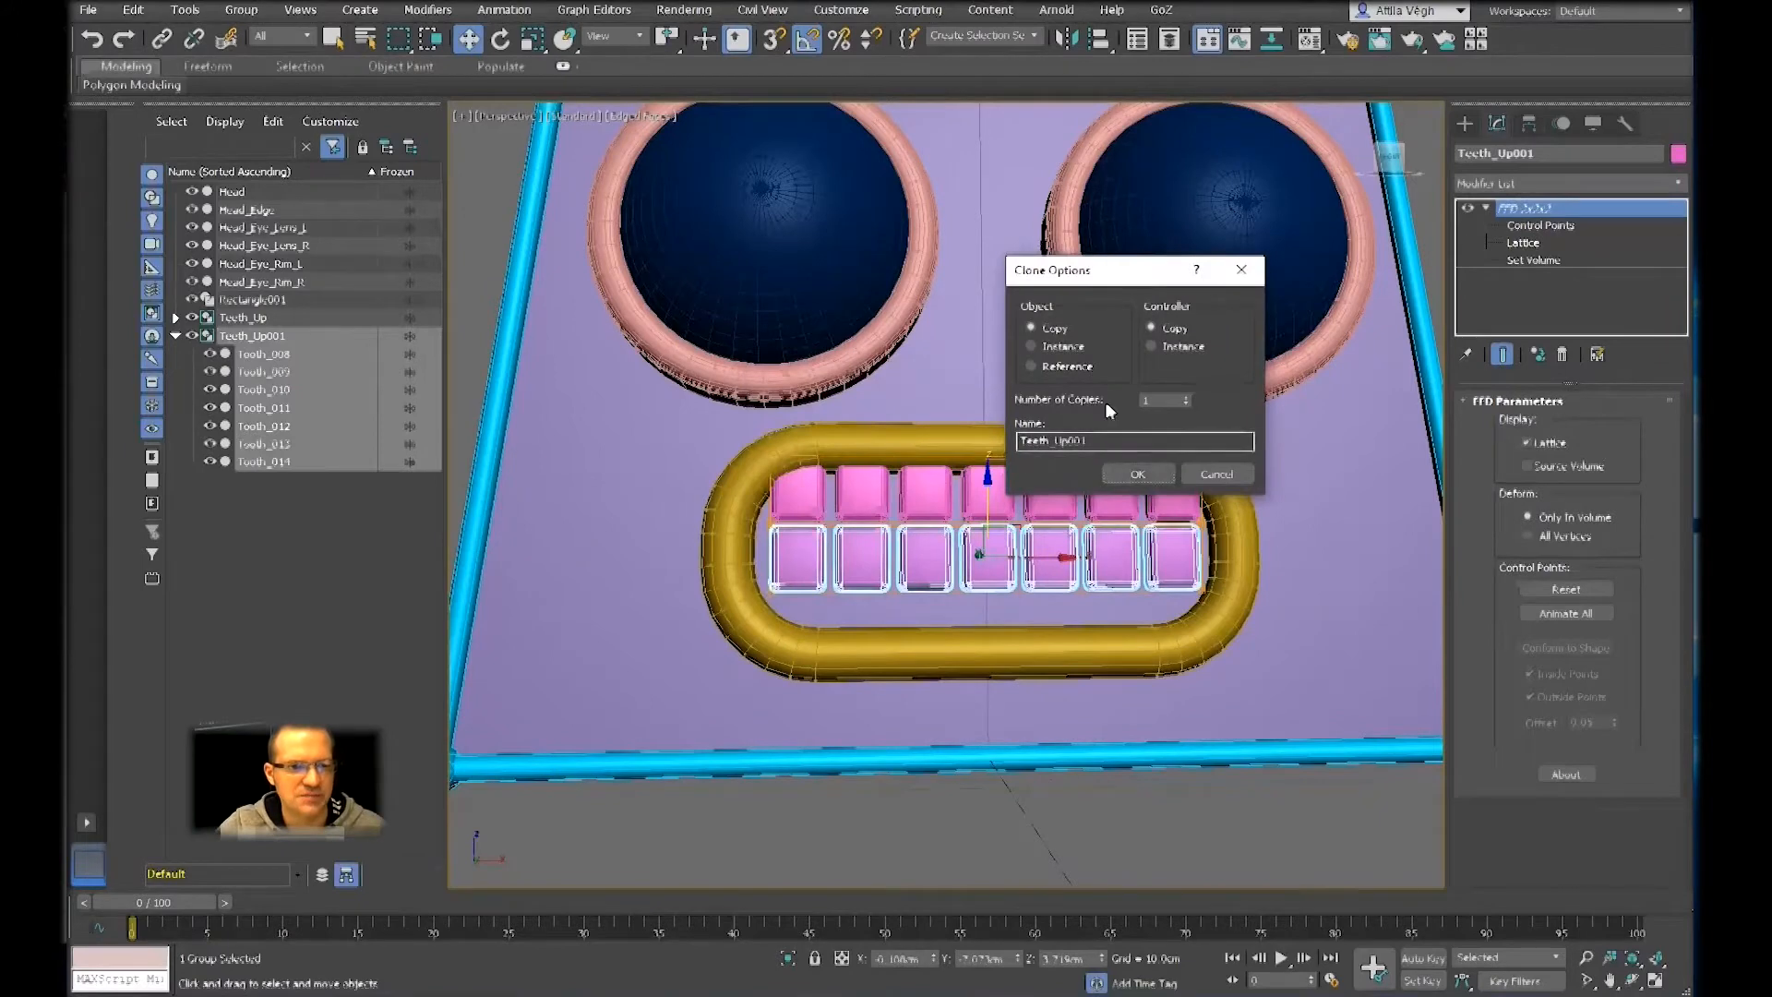
drag(1113, 439, 1057, 440)
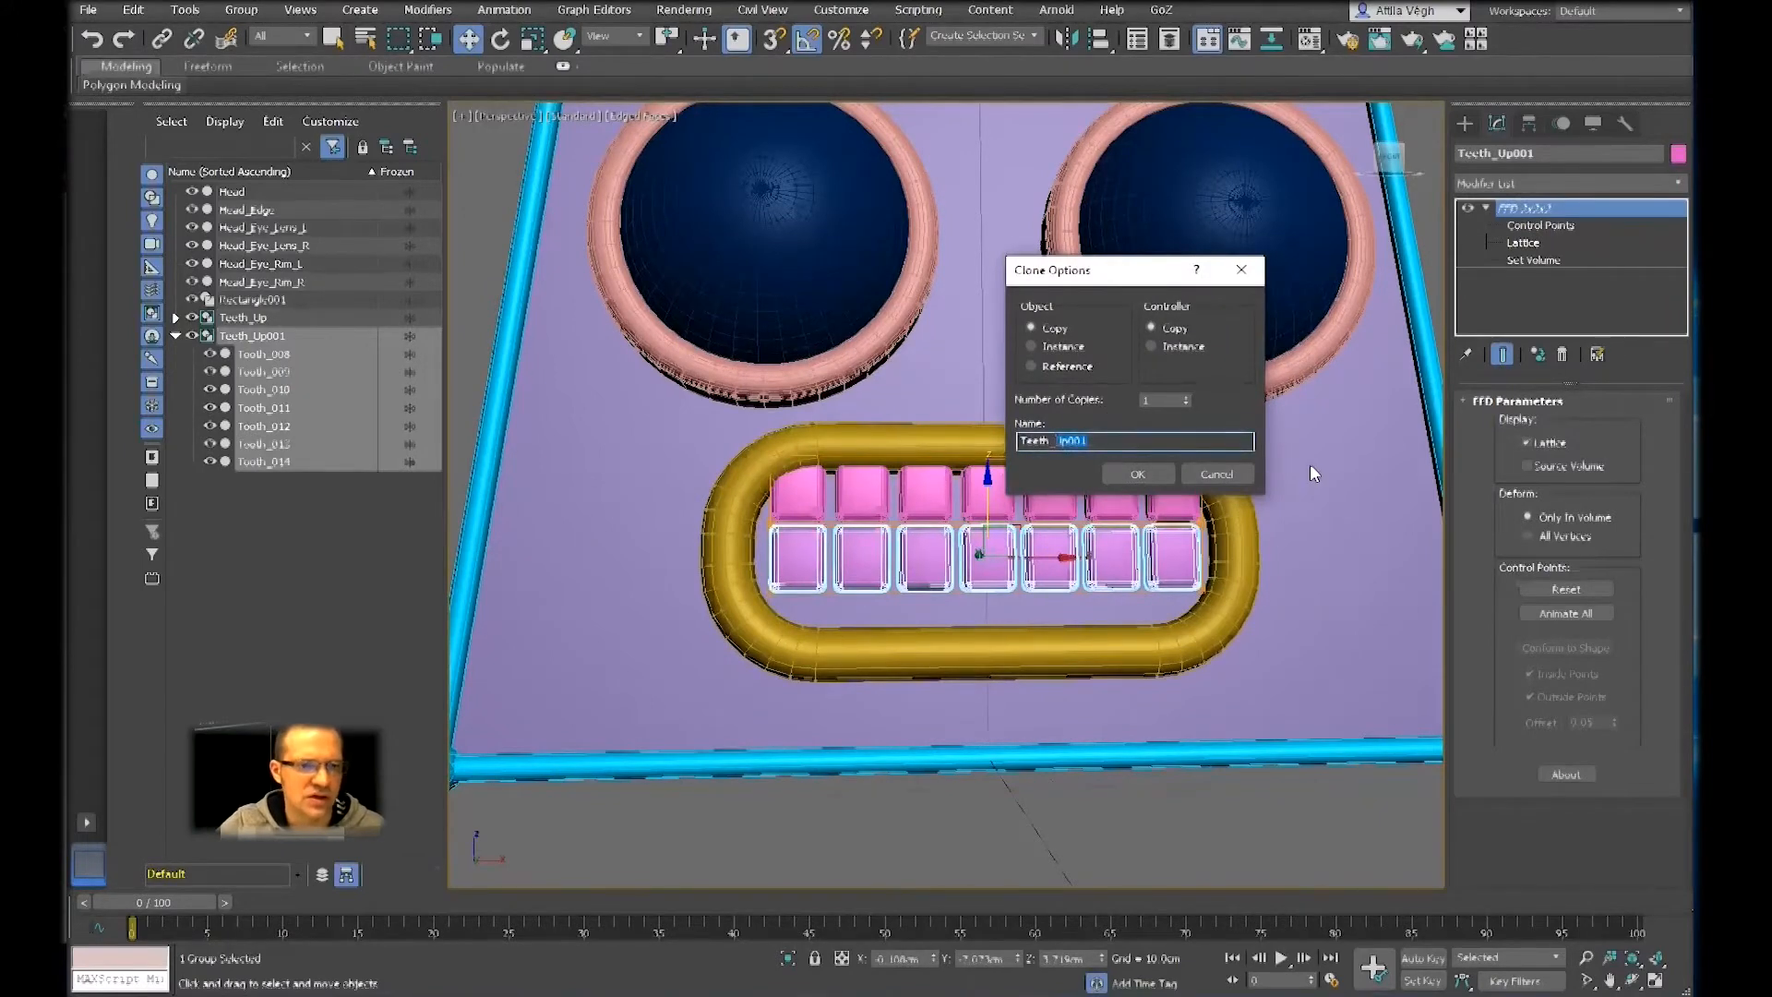
text(Bottom)
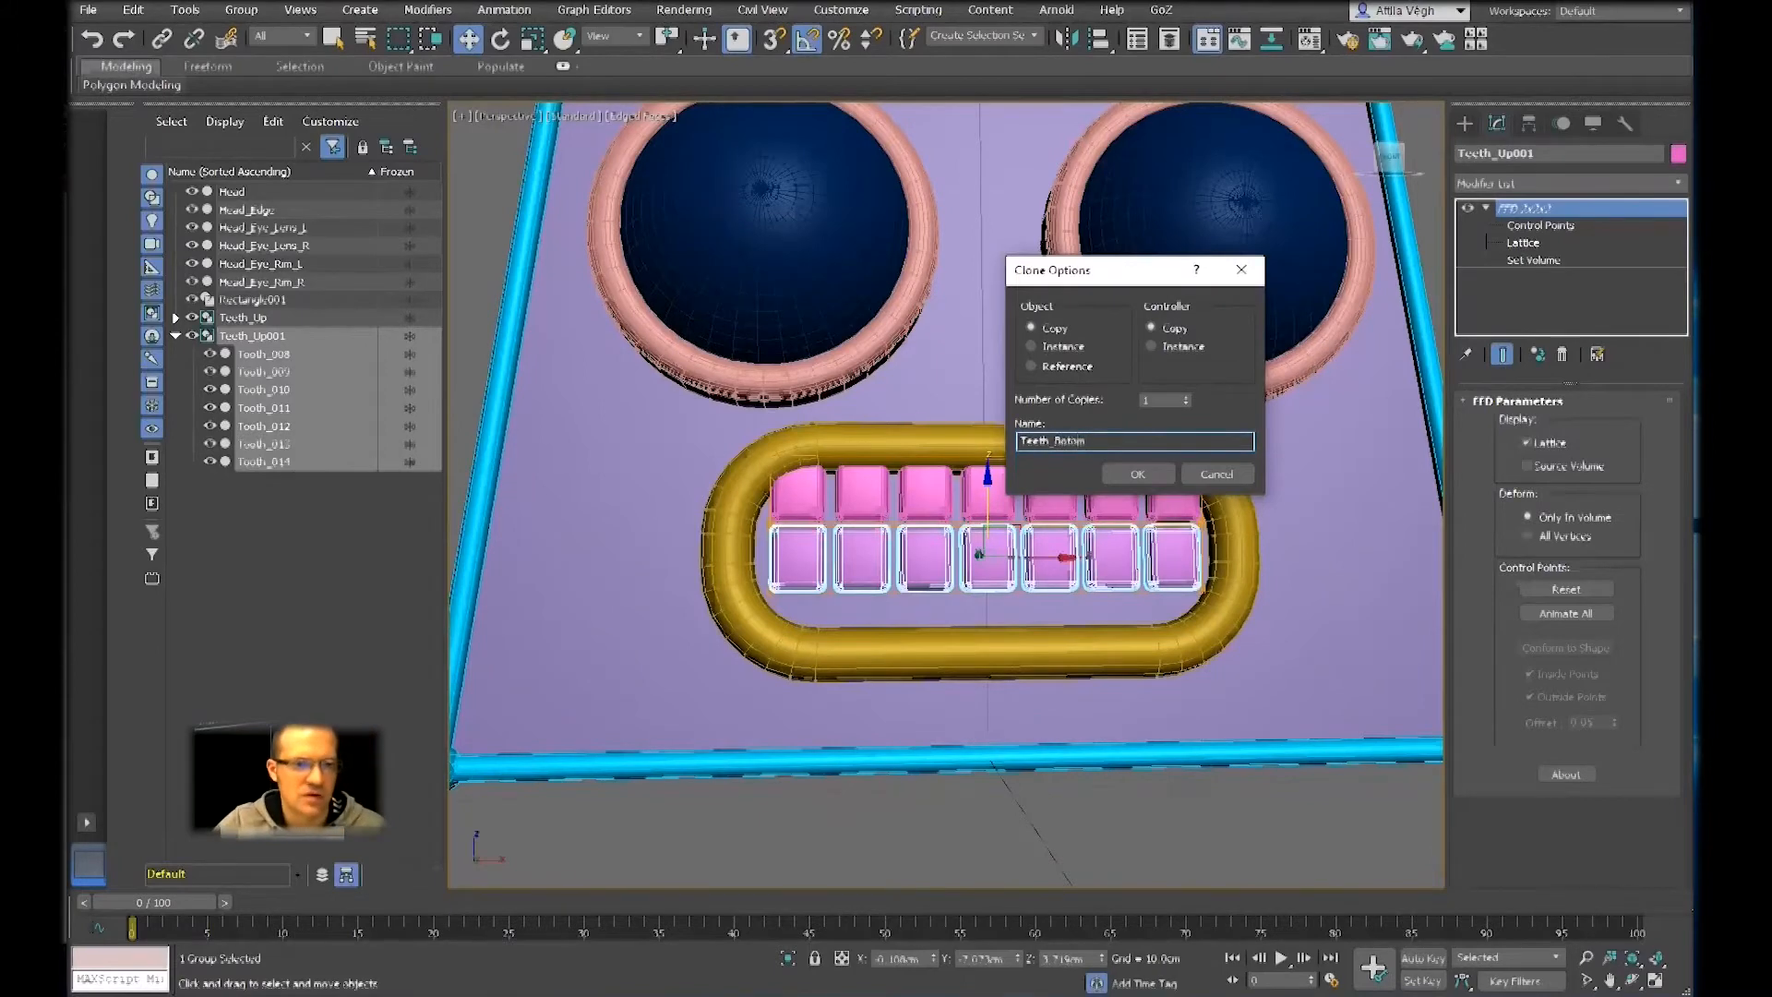
key(BackSpace)
key(BackSpace)
text(tom)
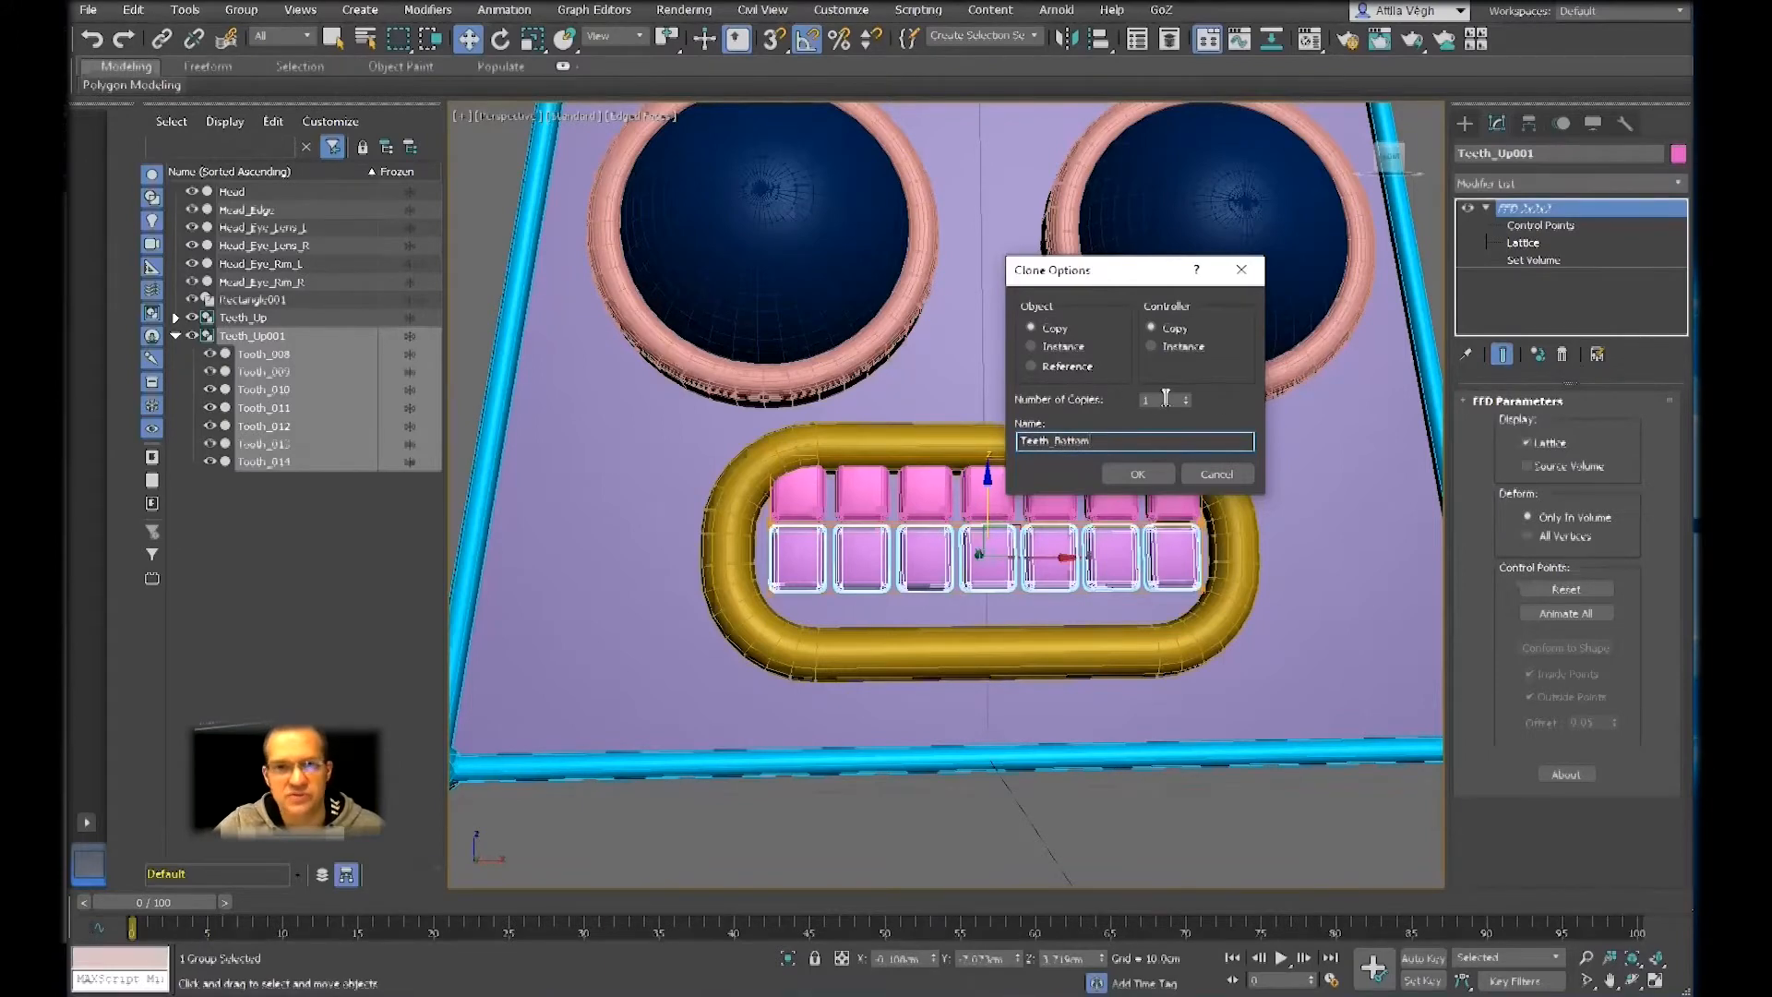
drag(1128, 264, 1151, 173)
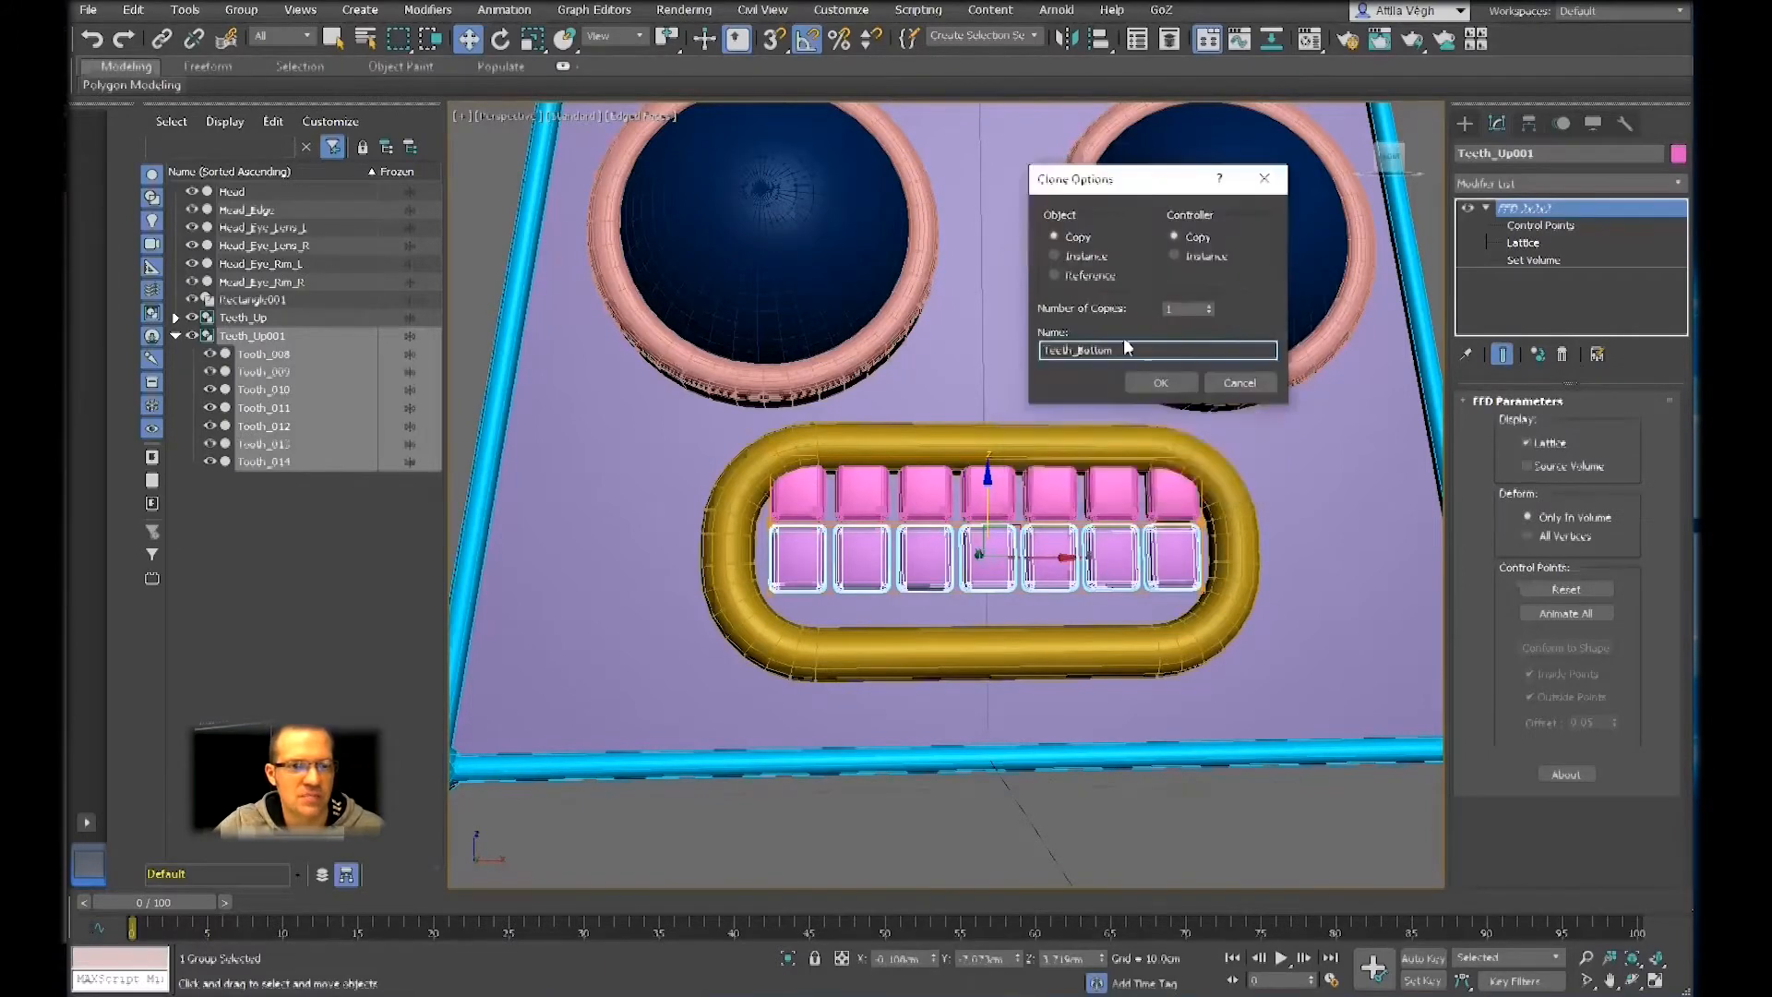
click(1160, 384)
Enter the Control Points level of Teeth_Bottom's FFD modifier and display the perspective view in wireframe
scroll(1032, 518, up, 3)
alt+middle_drag(1032, 518, 956, 477)
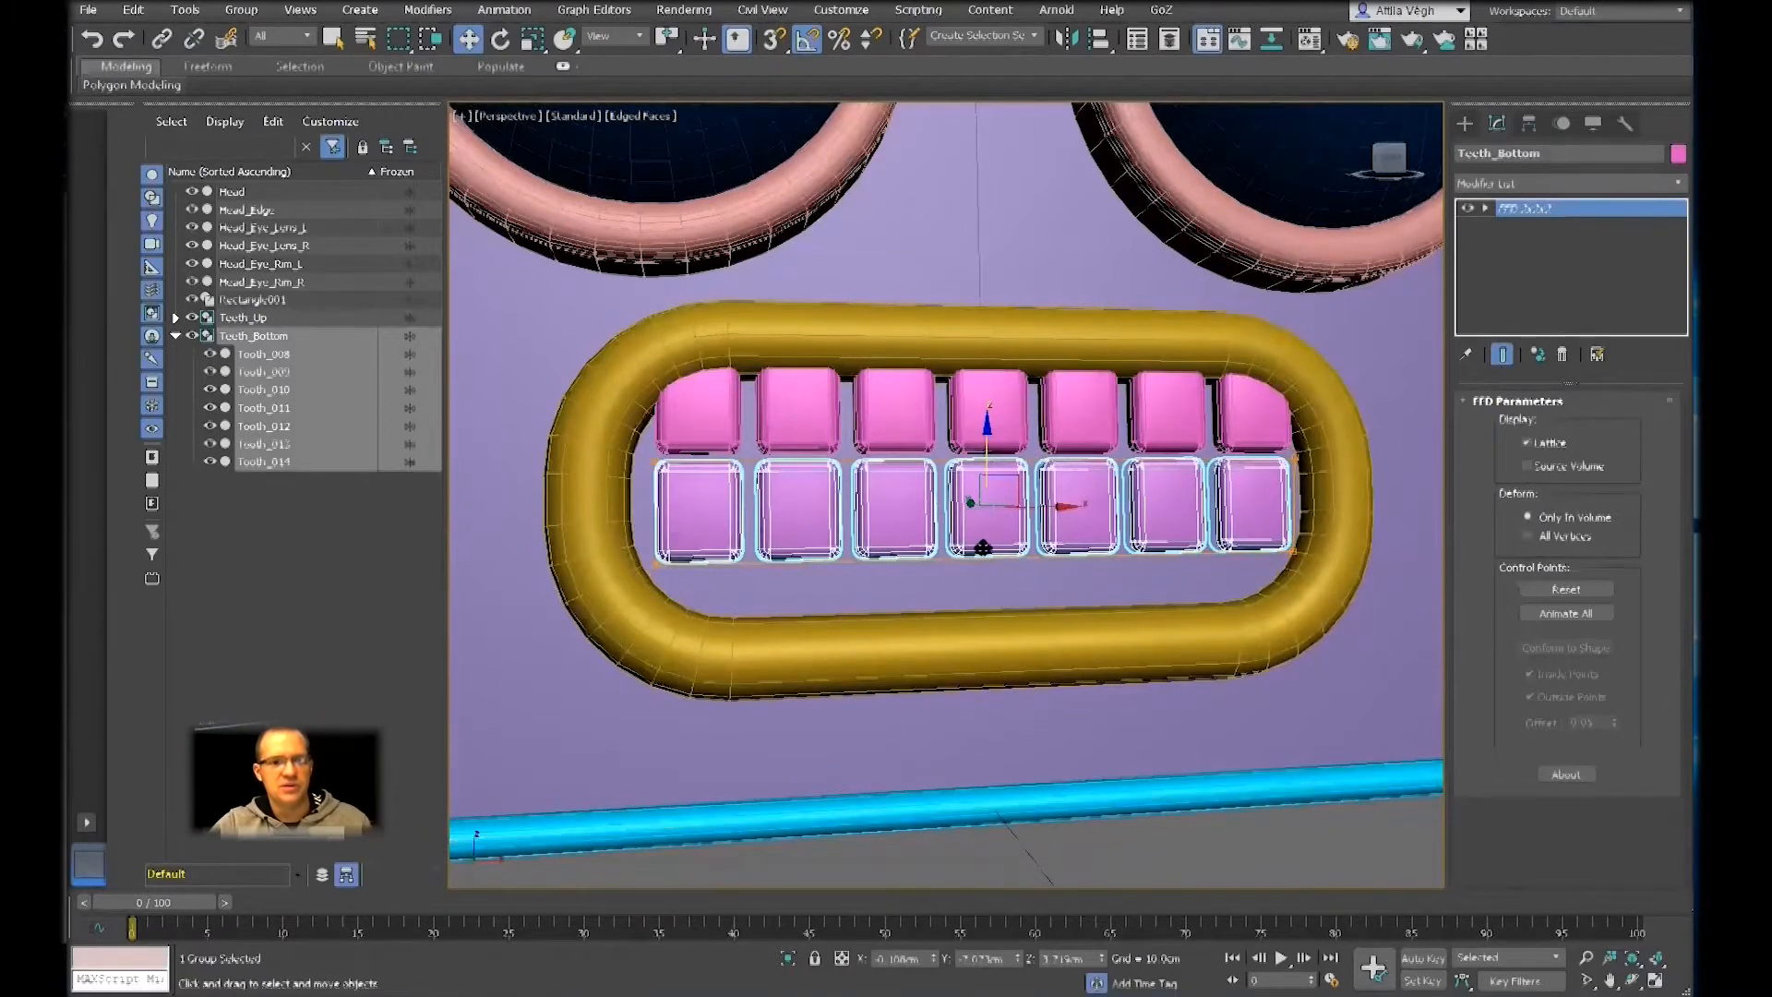
middle_drag(1038, 666, 925, 663)
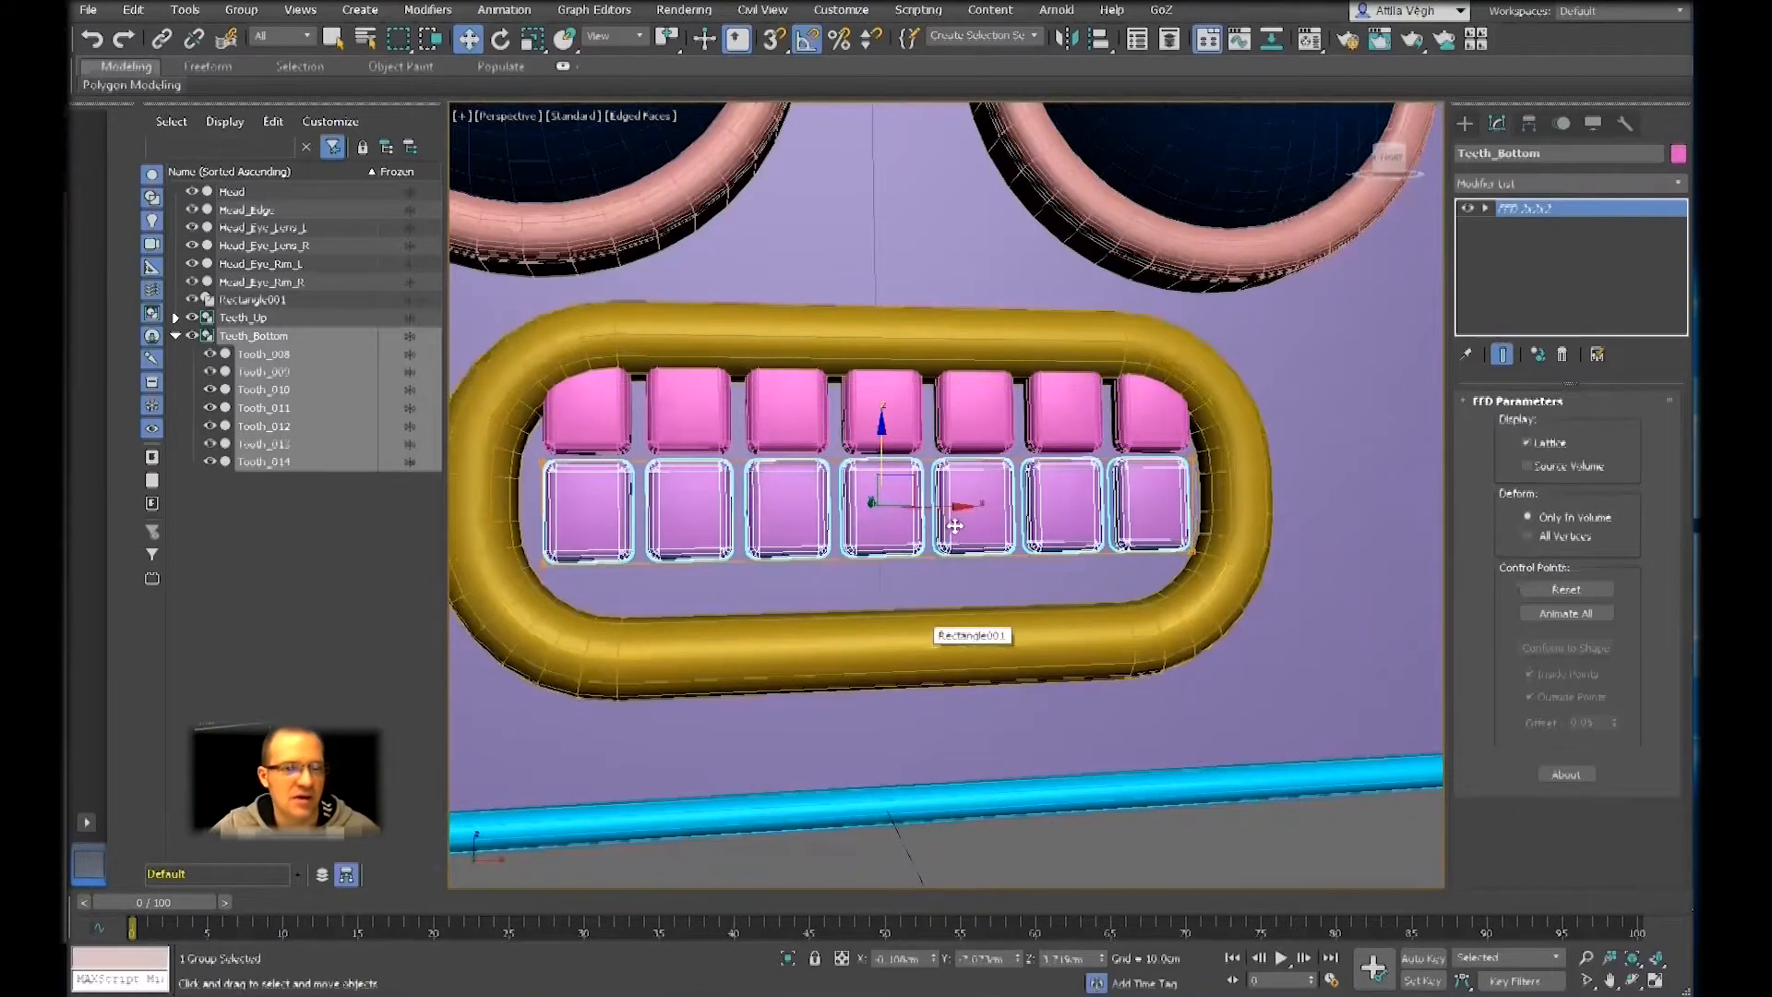
alt+middle_drag(1128, 505, 1151, 496)
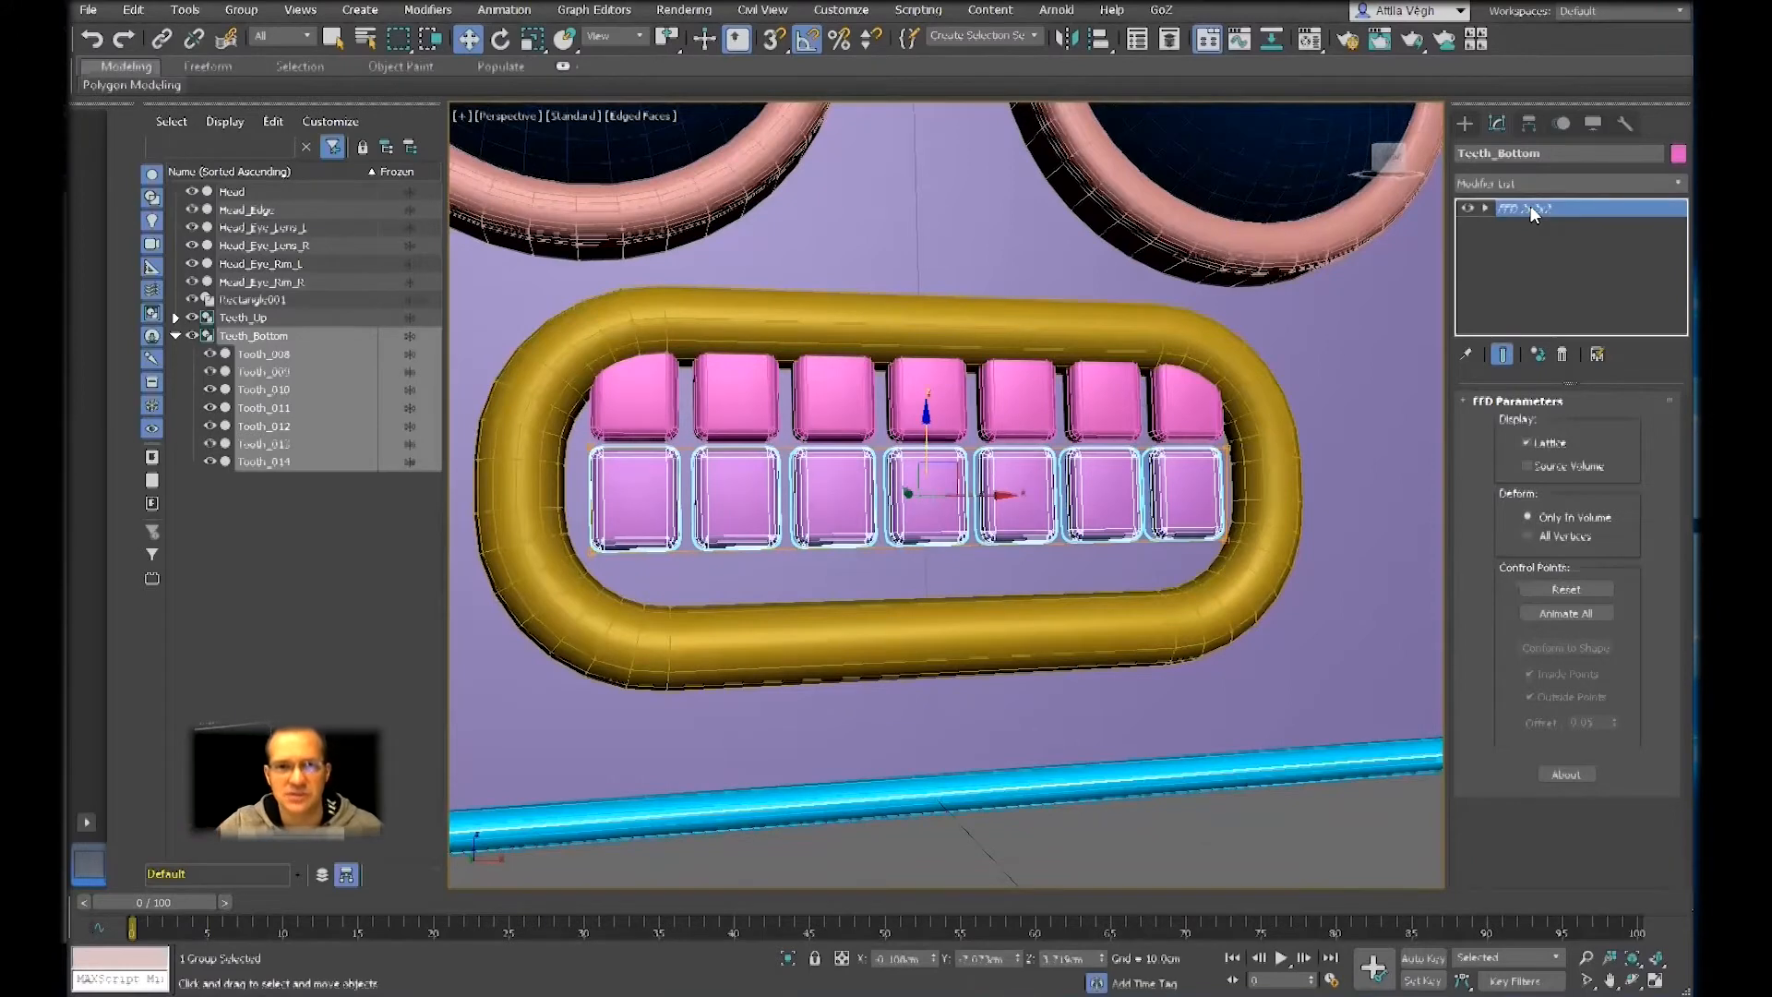
click(1485, 209)
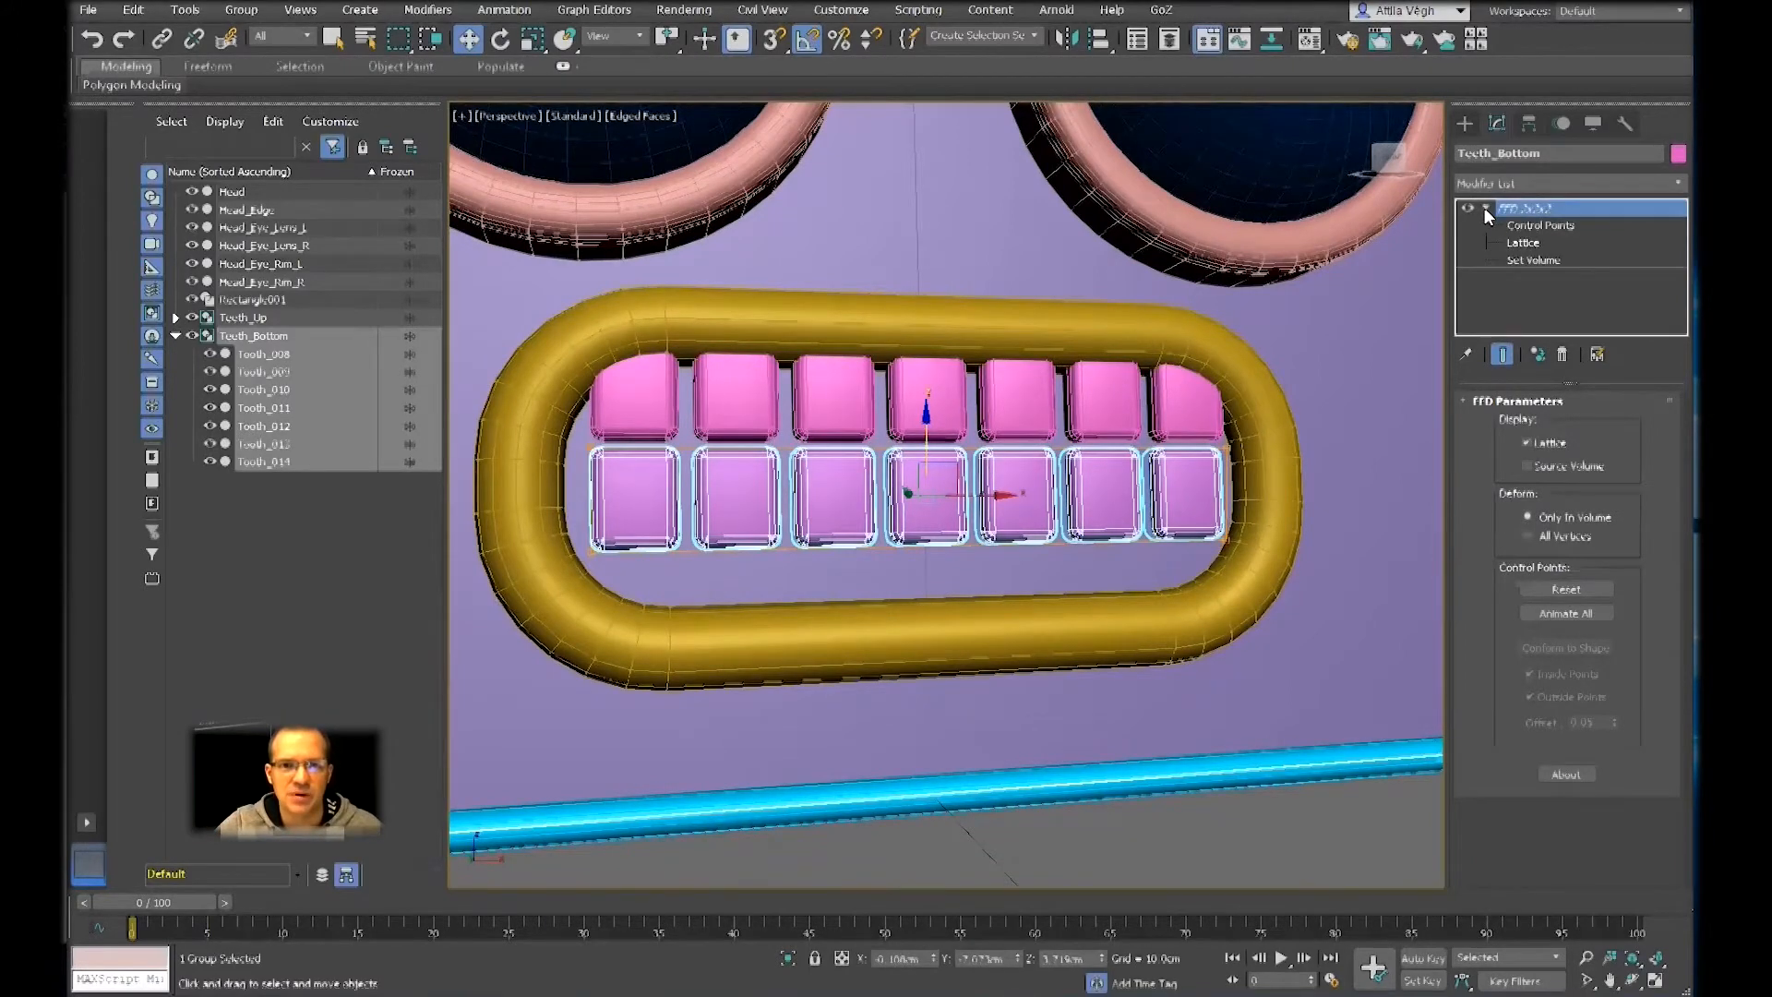
click(1539, 225)
middle_drag(1242, 505, 1282, 454)
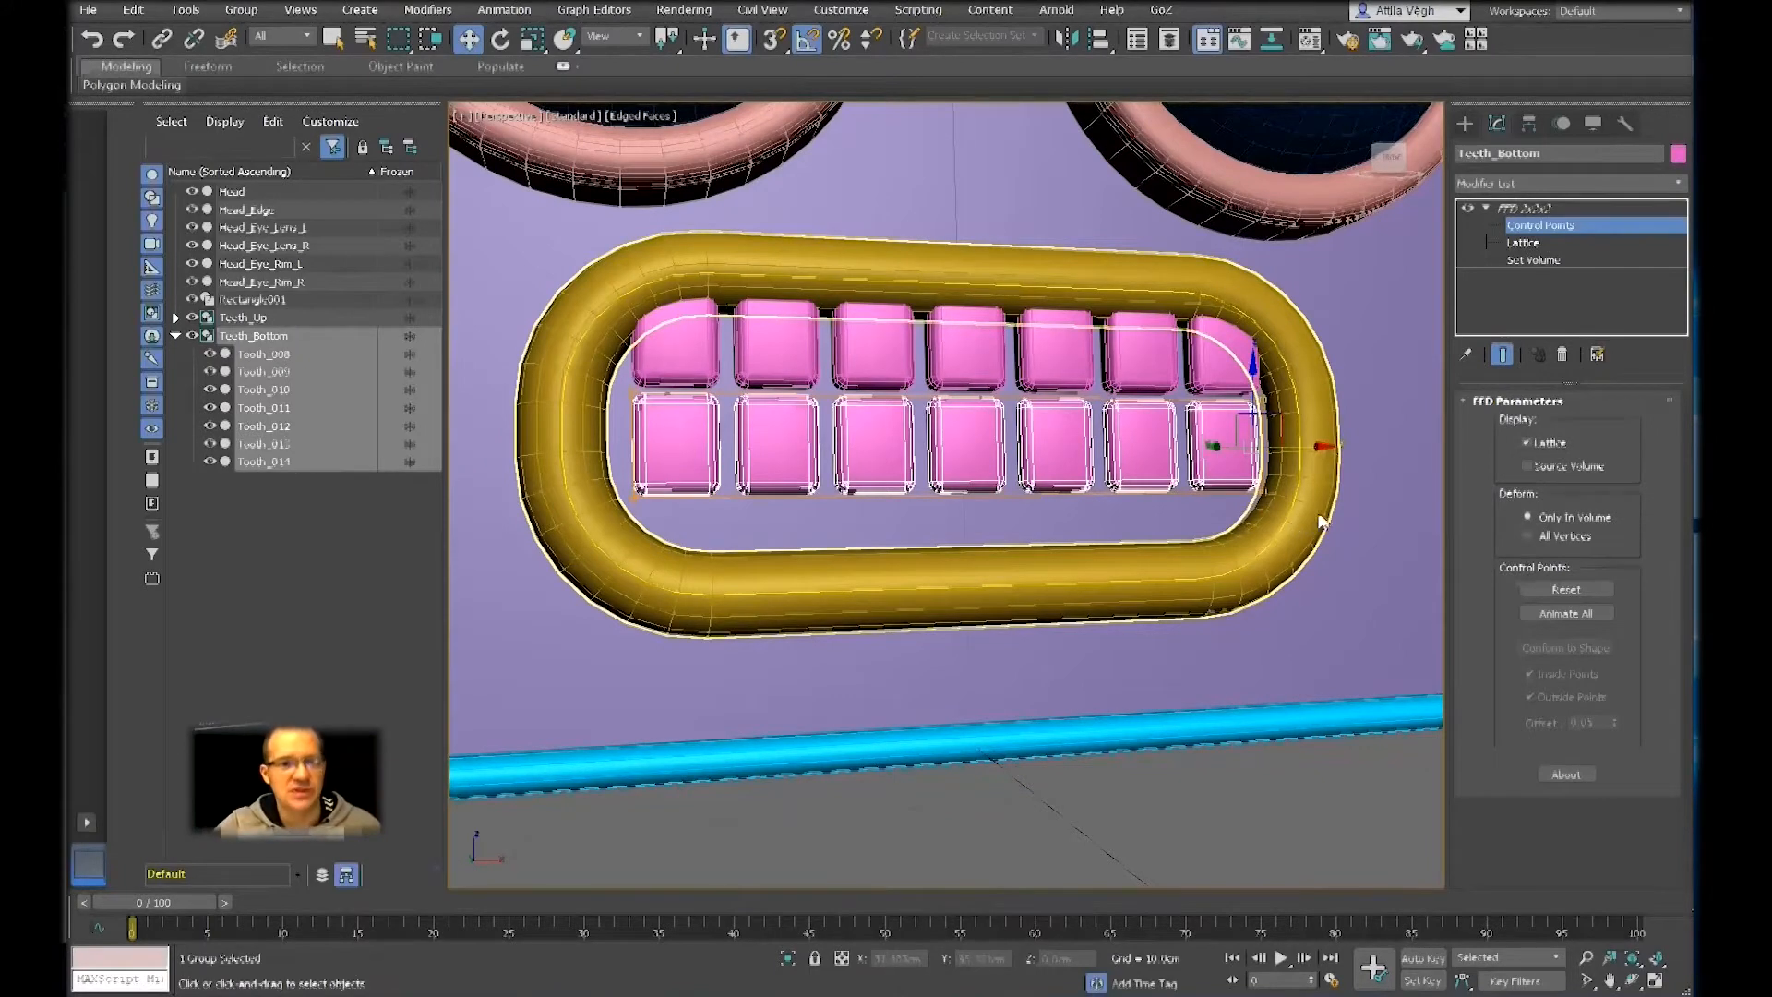
middle_drag(1277, 339, 1261, 362)
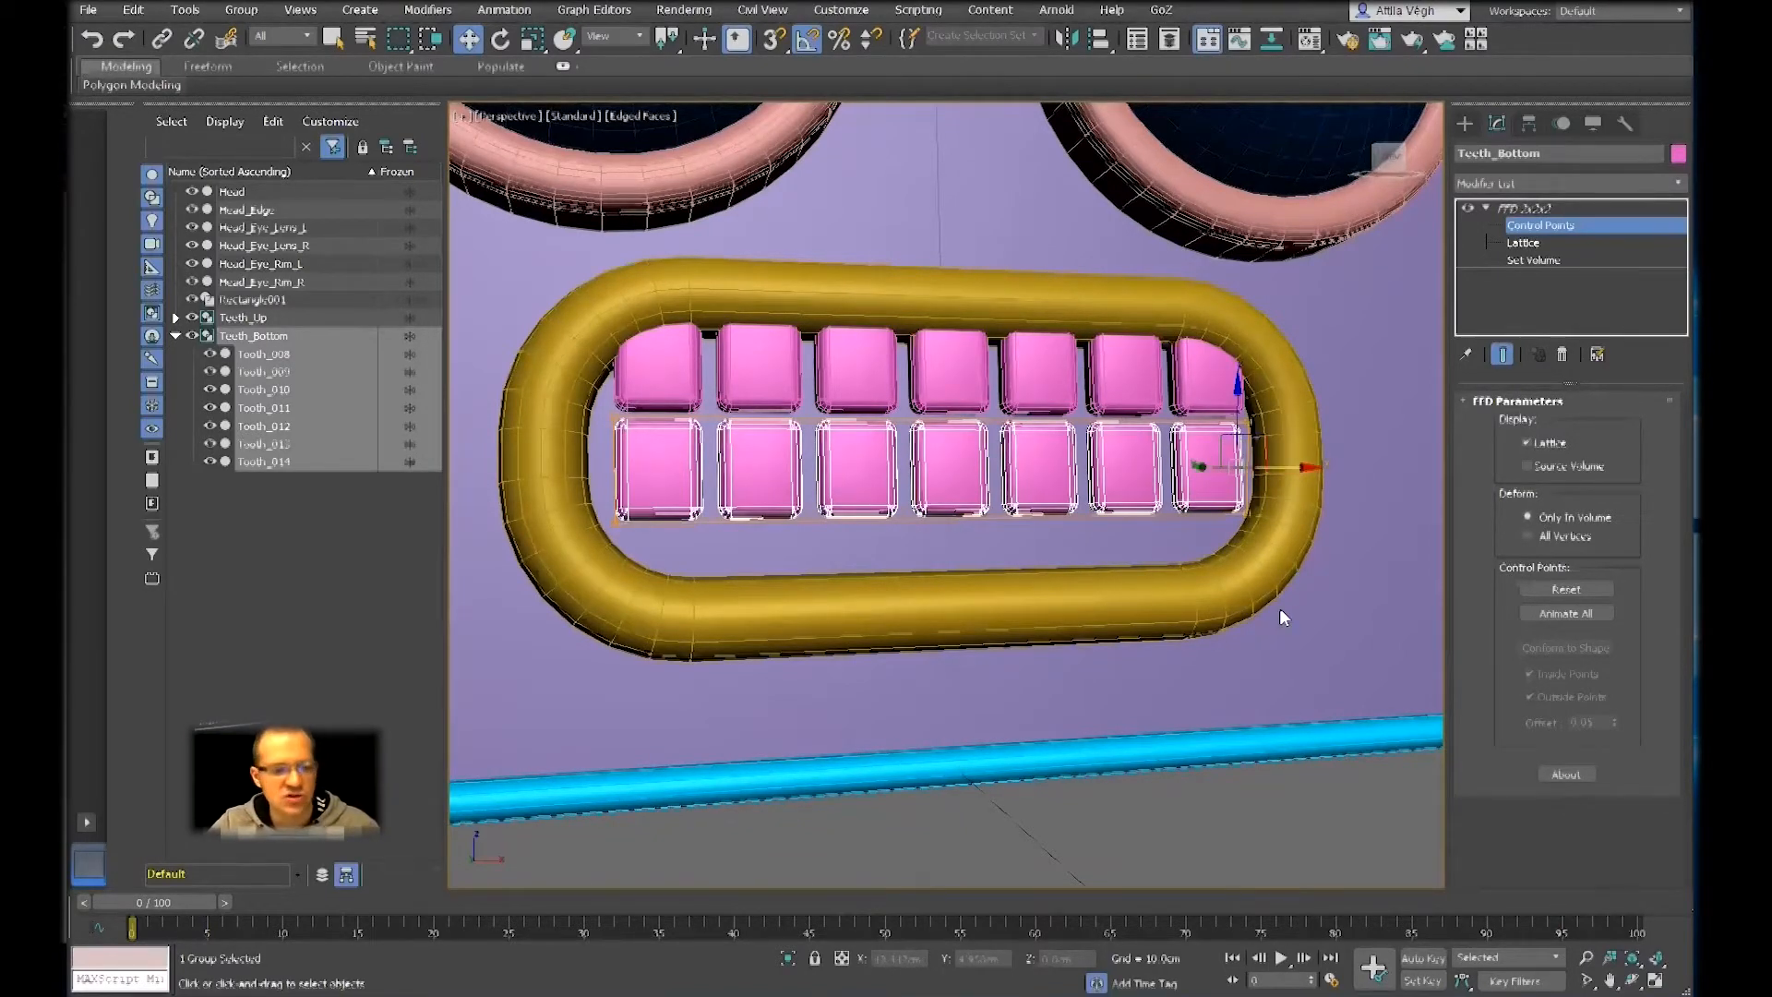
key(F3)
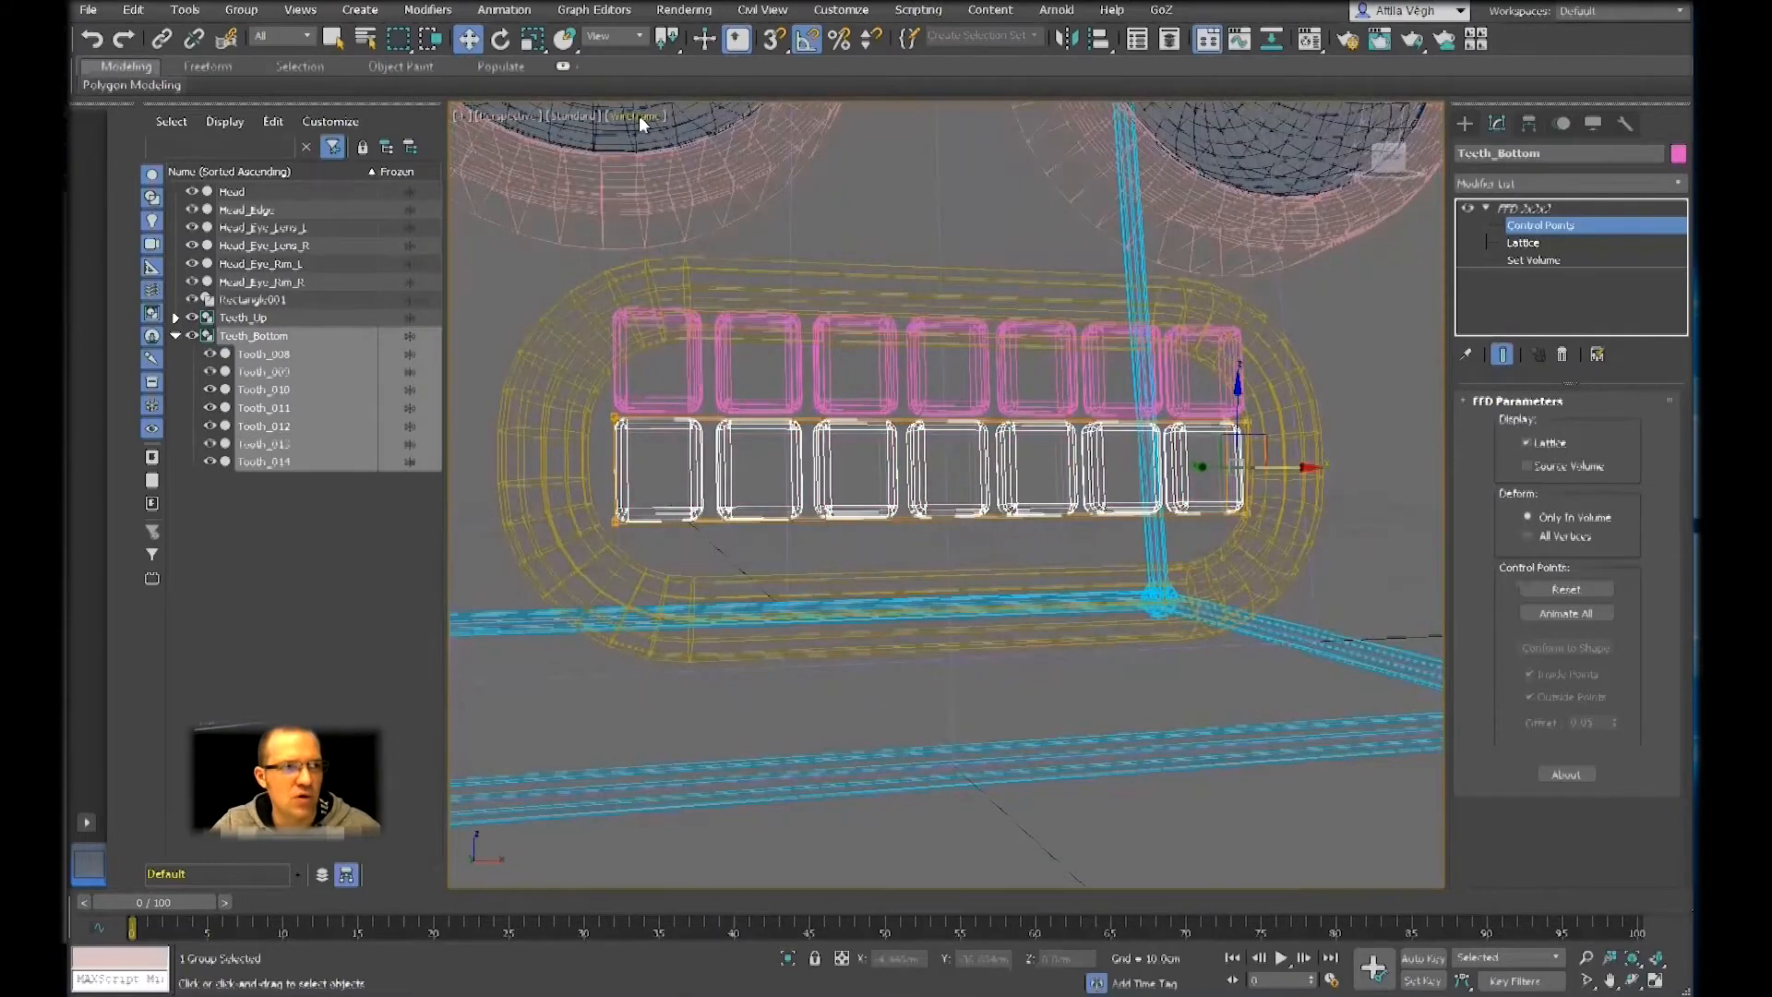
click(639, 114)
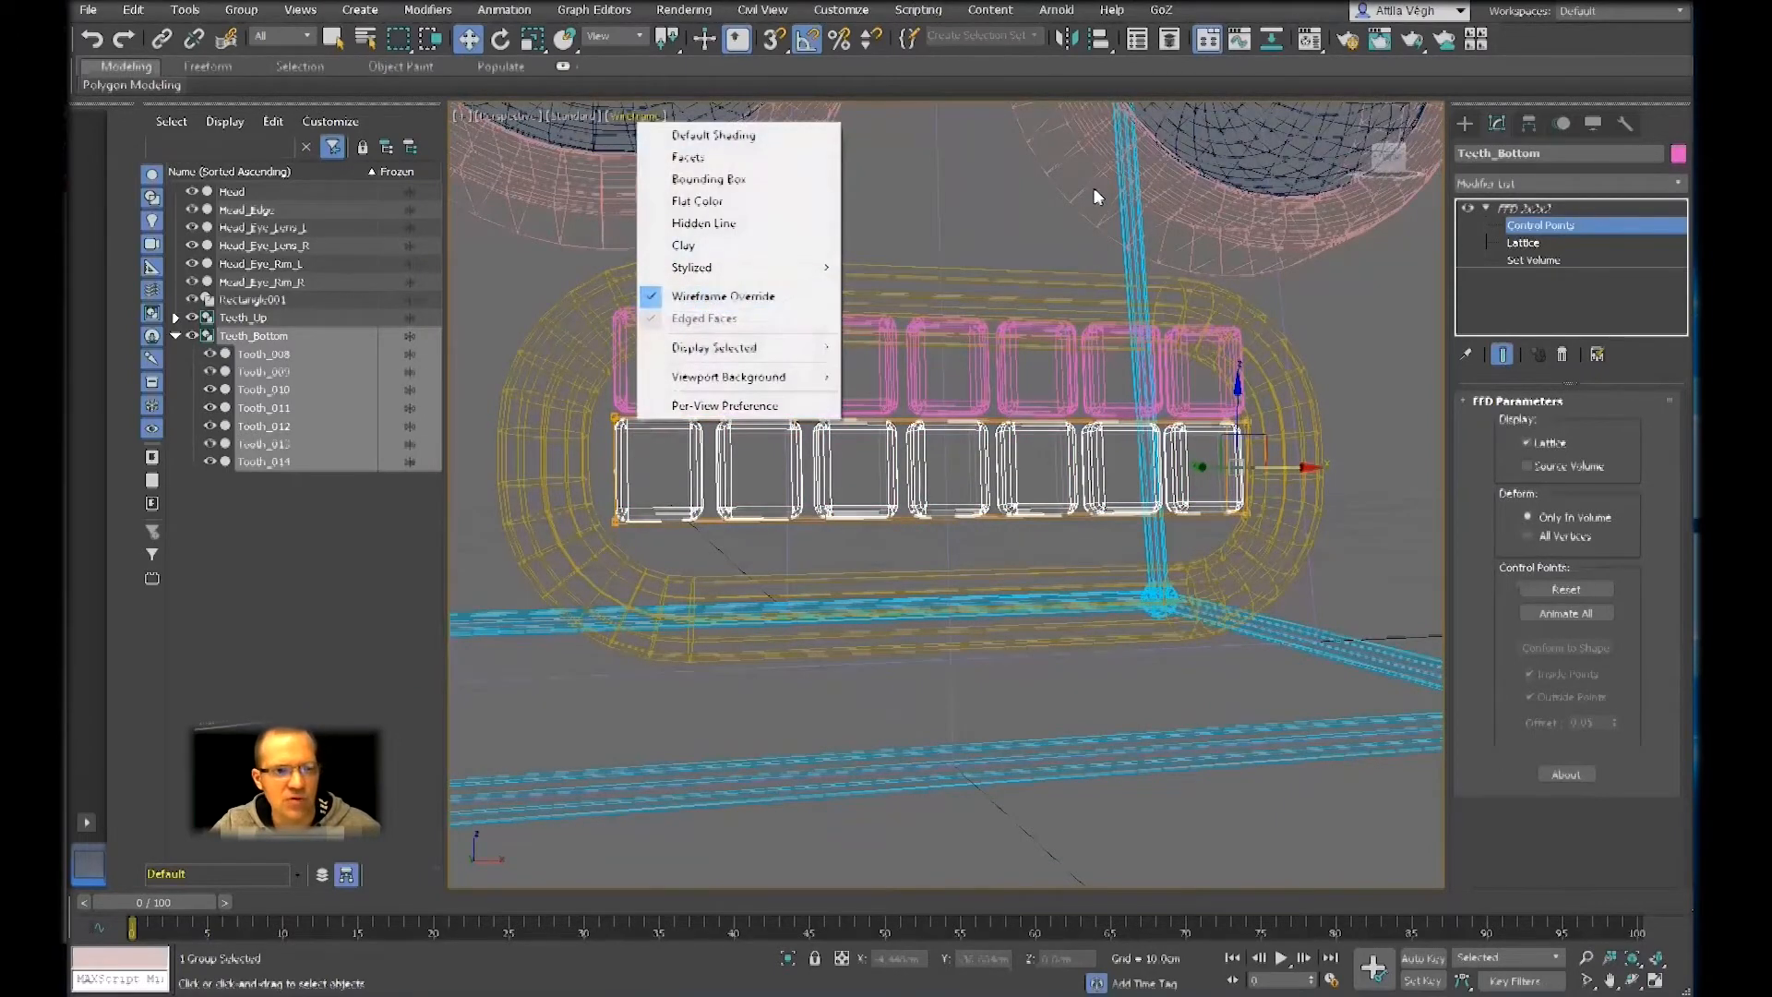
click(1034, 139)
Try selecting the lower corner control points at one end of the Teeth_Bottom lattice, as a region and as a single point
mouse_move(1218, 506)
alt+middle_down()
mouse_move(1167, 462)
mouse_move(1167, 433)
mouse_move(1169, 510)
mouse_move(1149, 526)
mouse_move(1190, 516)
mouse_move(1153, 530)
mouse_move(1227, 552)
alt+middle_up()
scroll(1169, 510, up, 3)
click(1292, 563)
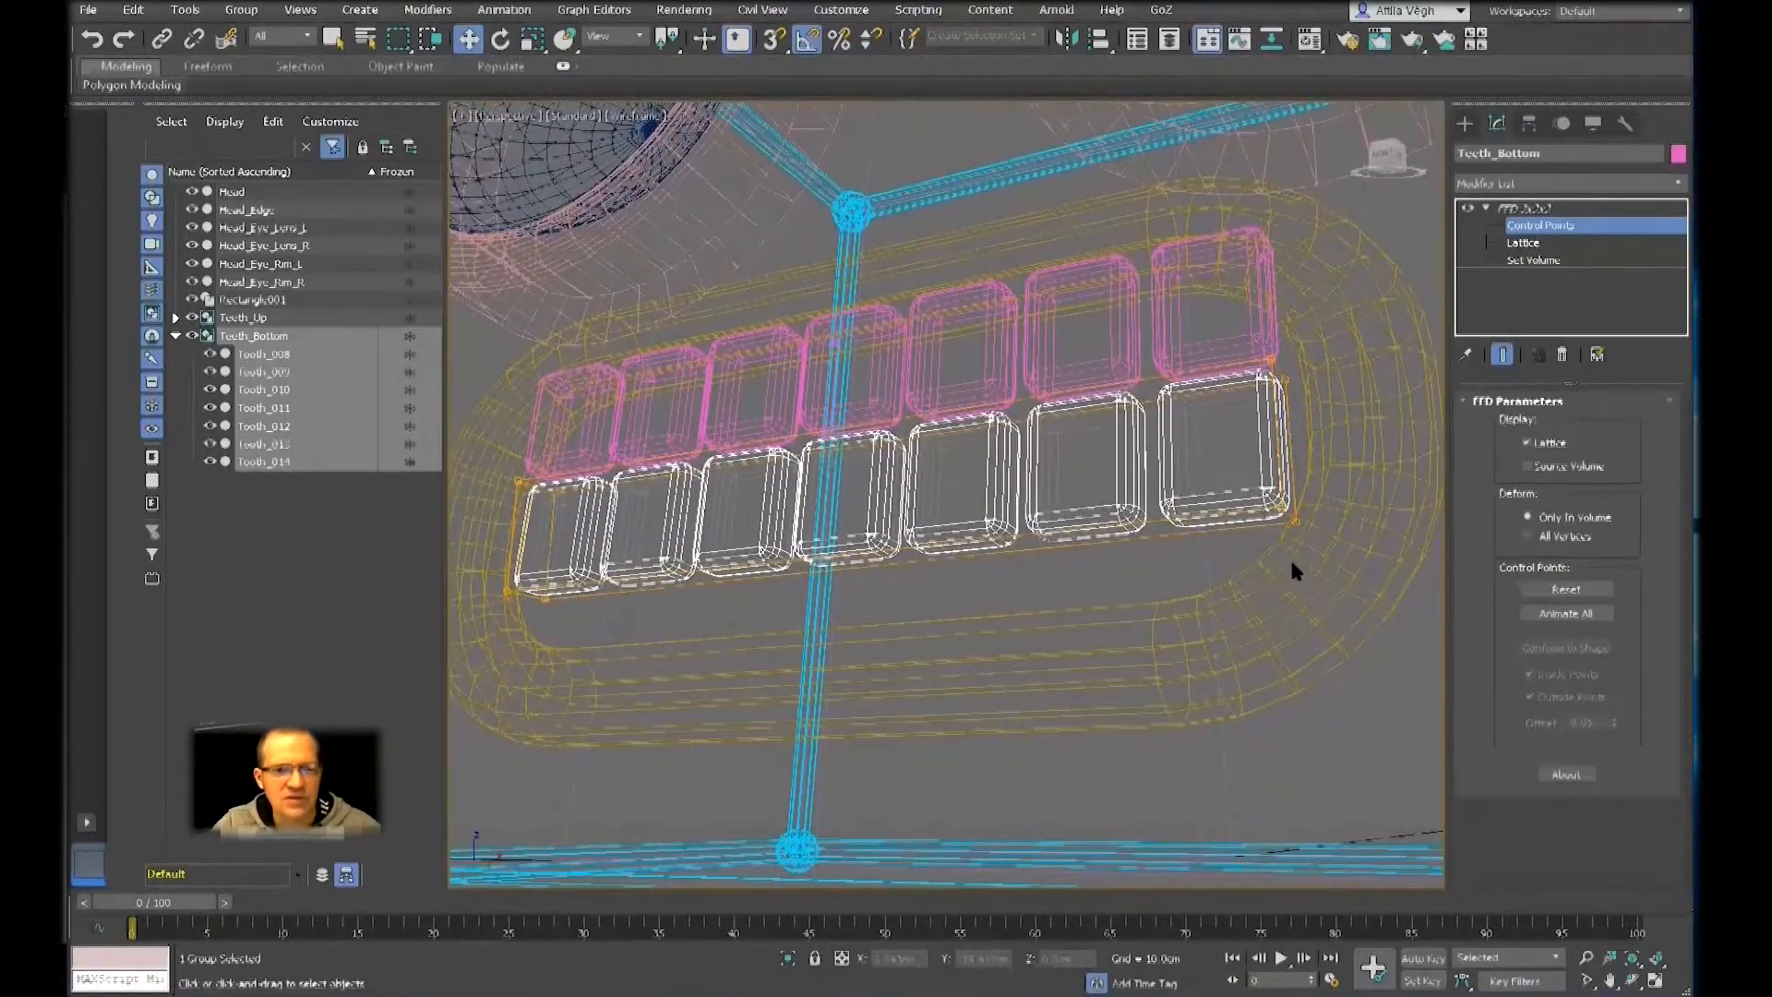
drag(1205, 461, 1347, 608)
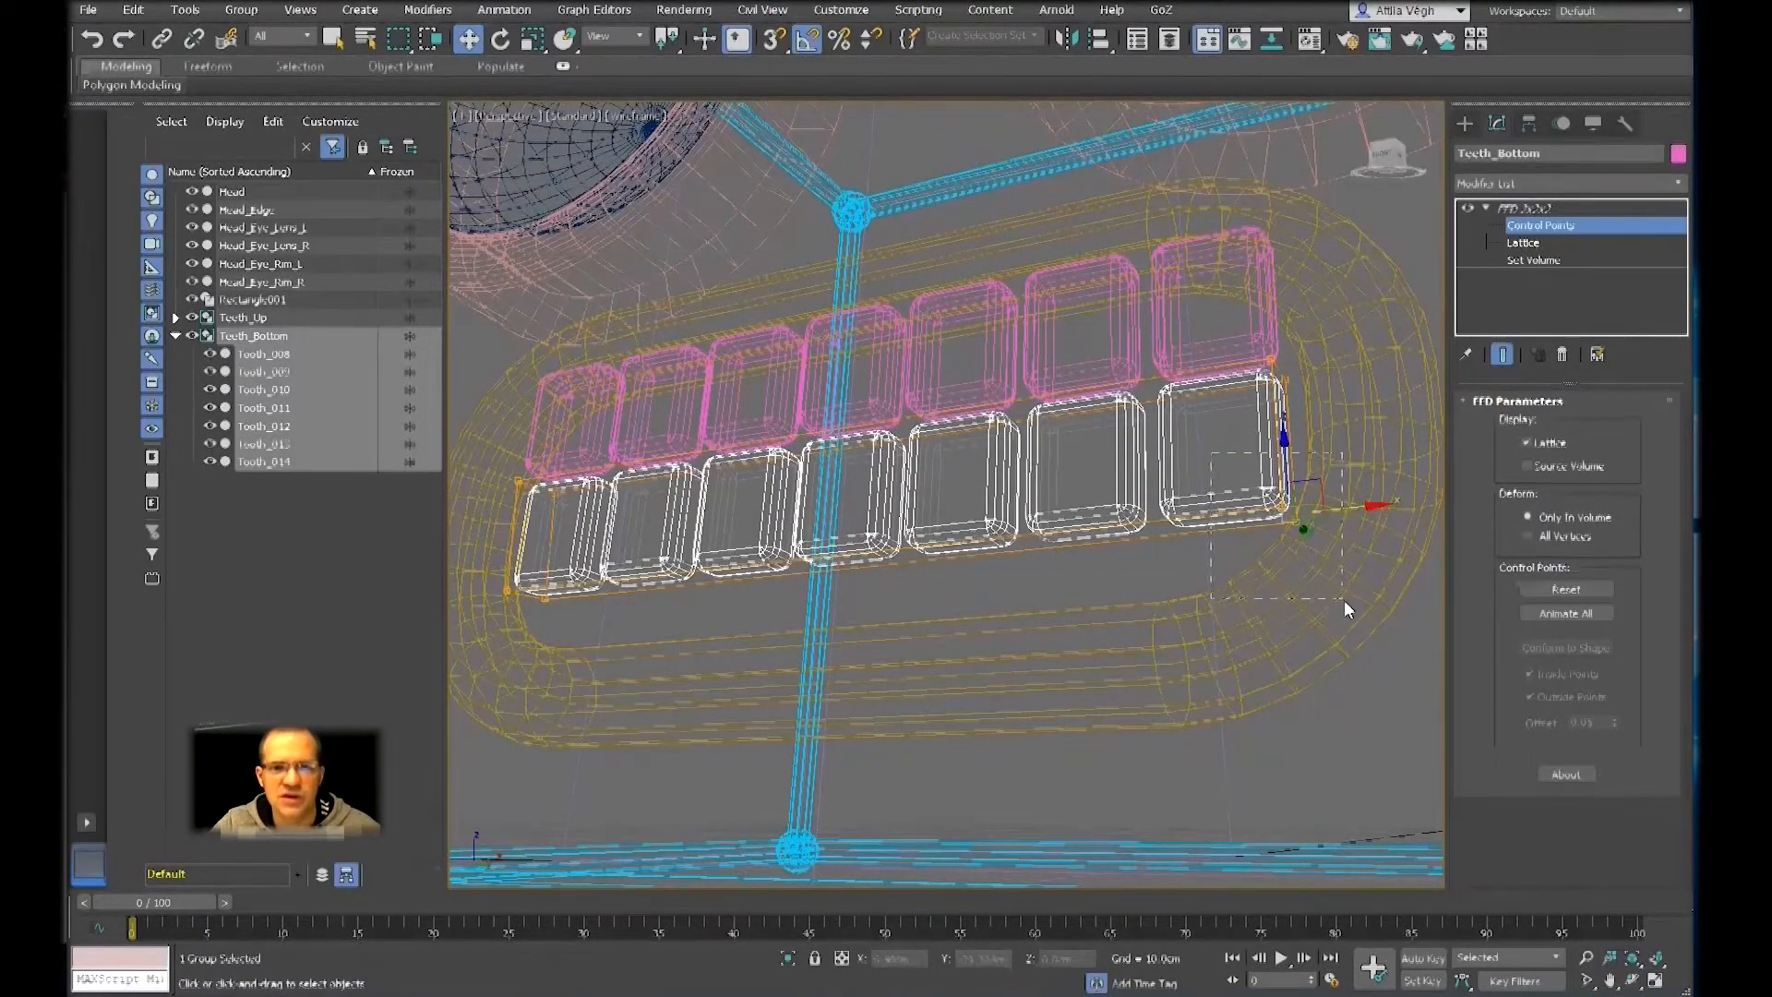
alt+middle_drag(1181, 555, 1220, 591)
middle_drag(1220, 591, 1152, 583)
click(1199, 565)
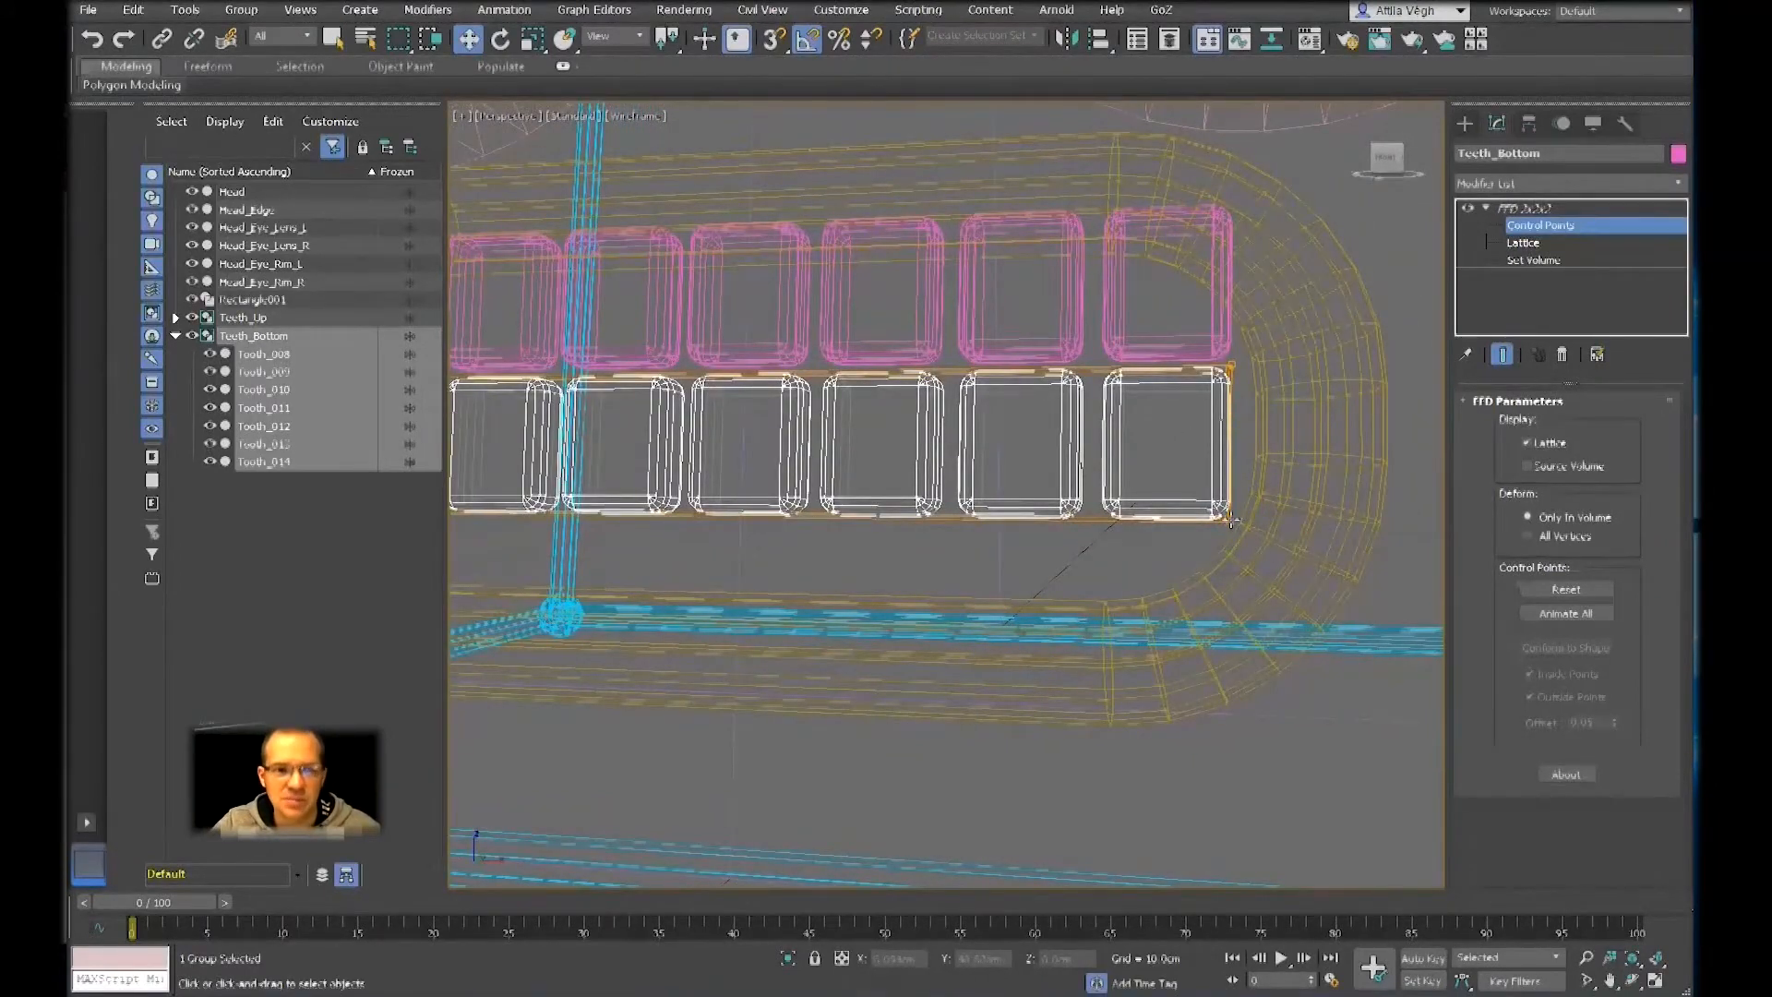
click(1229, 519)
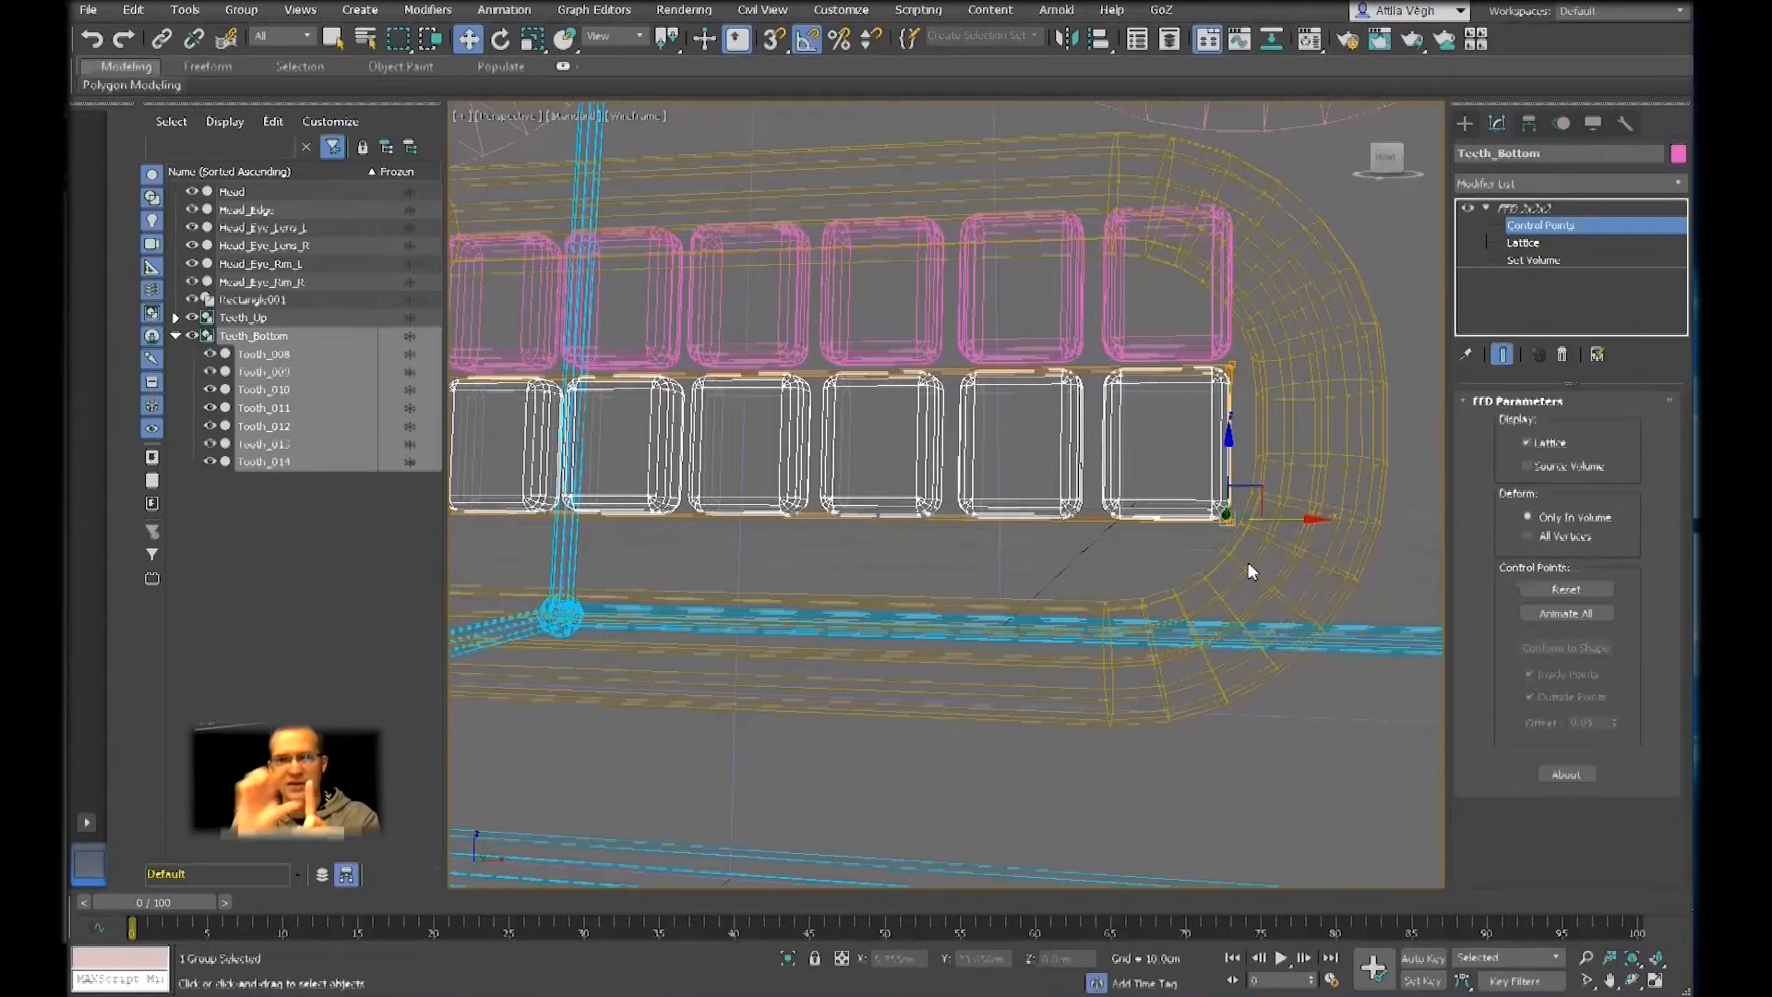
click(1249, 573)
Select the lower control points at both ends of the Teeth_Bottom lattice and move them down until the teeth reach the mouth frame
drag(1337, 658, 1130, 499)
middle_drag(1194, 543, 1305, 524)
scroll(1301, 526, down, 5)
middle_drag(1102, 543, 1148, 540)
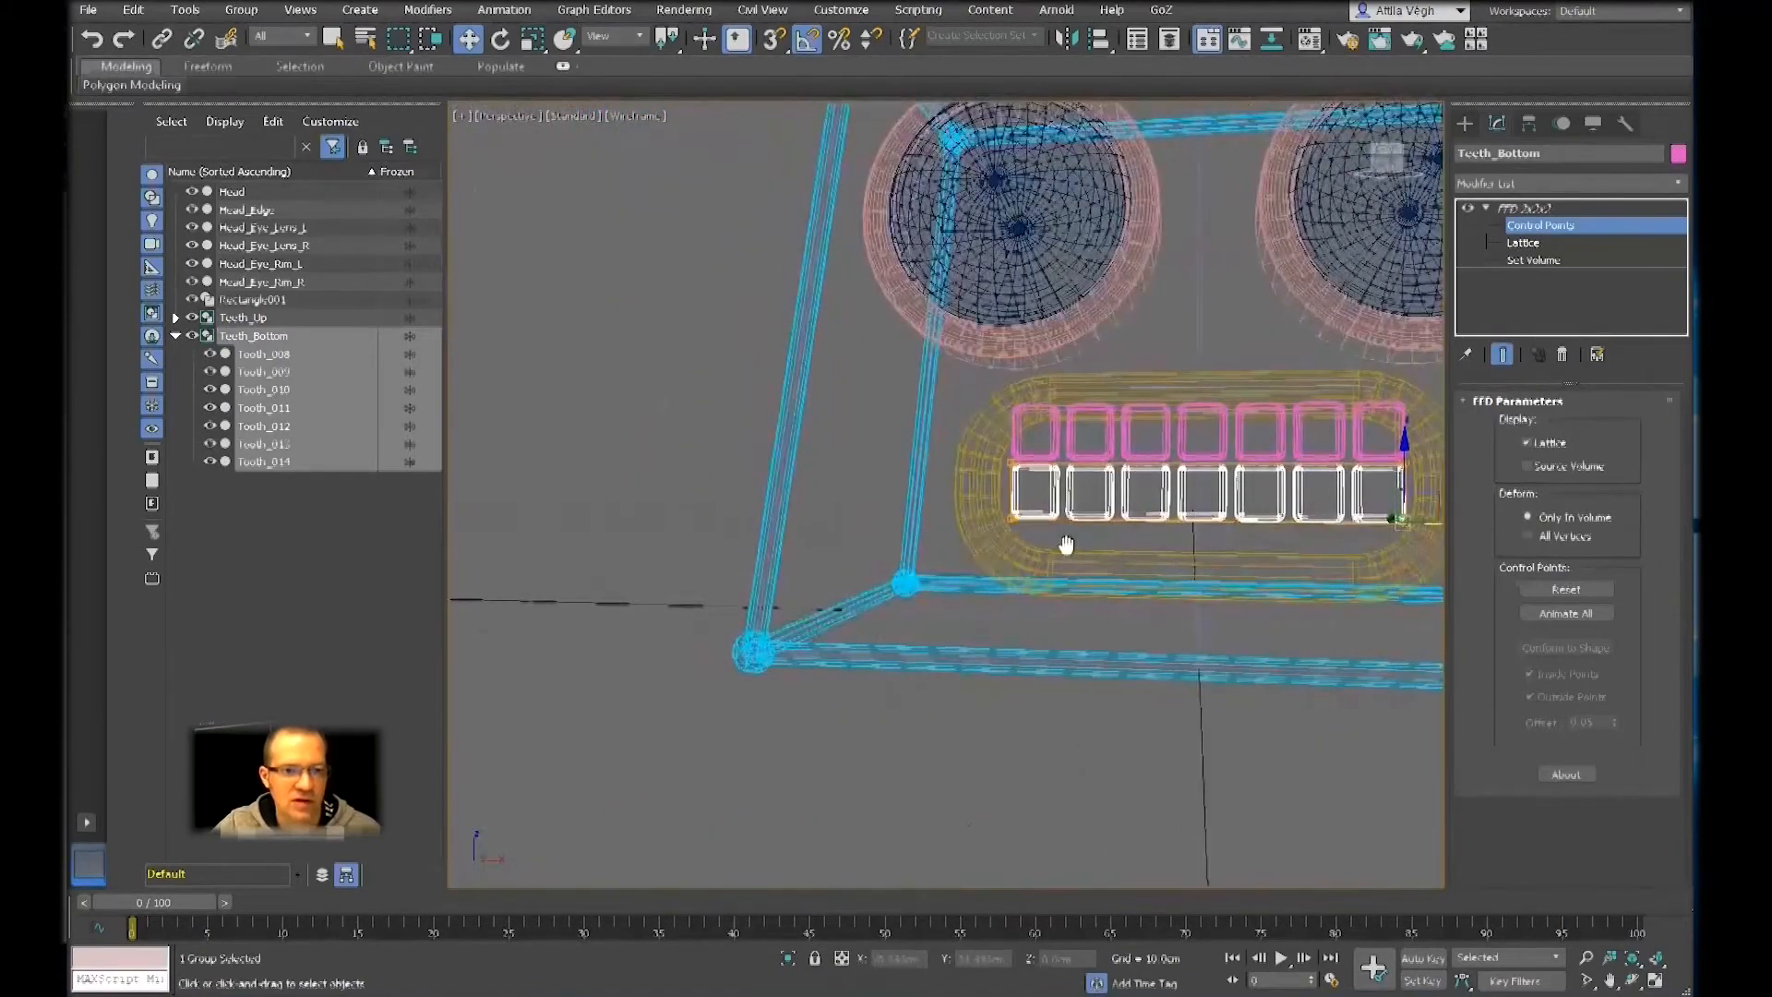
ctrl+drag(938, 499, 938, 500)
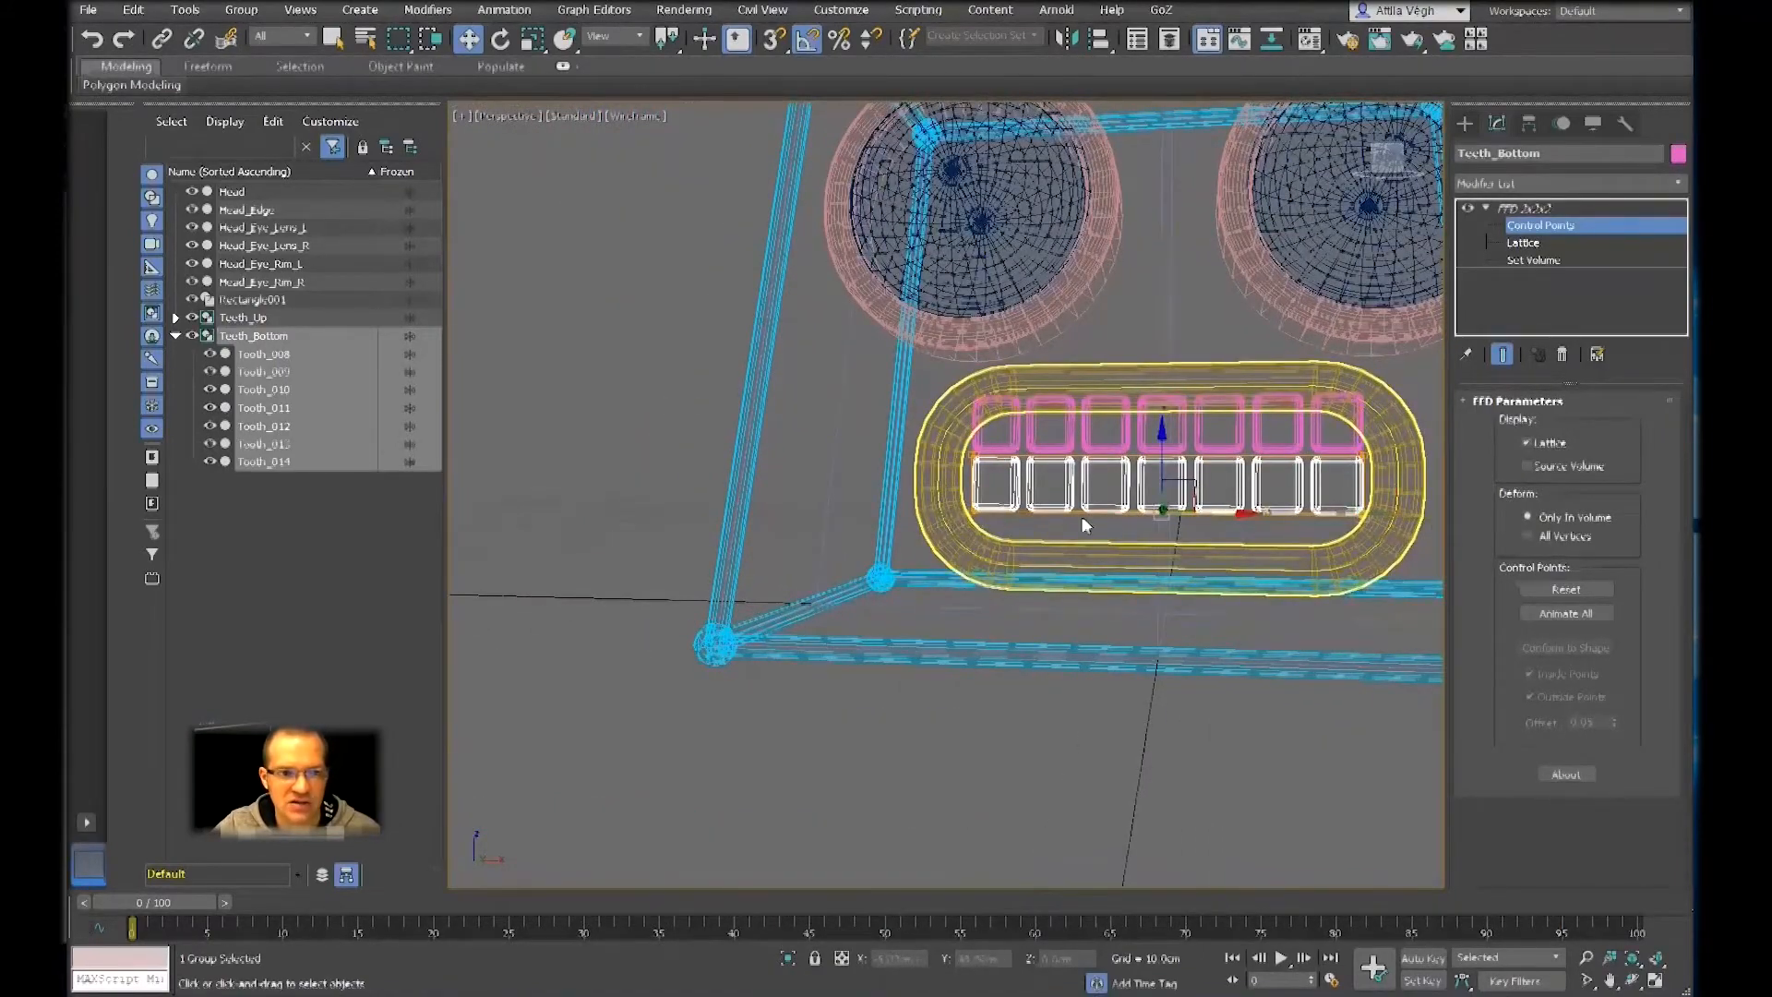
drag(1161, 453, 1163, 503)
Examine how the stretched lower teeth fit the mouth frame in shaded and wireframe display from several angles
key(F3)
middle_drag(1191, 500, 1052, 482)
scroll(1052, 481, up, 4)
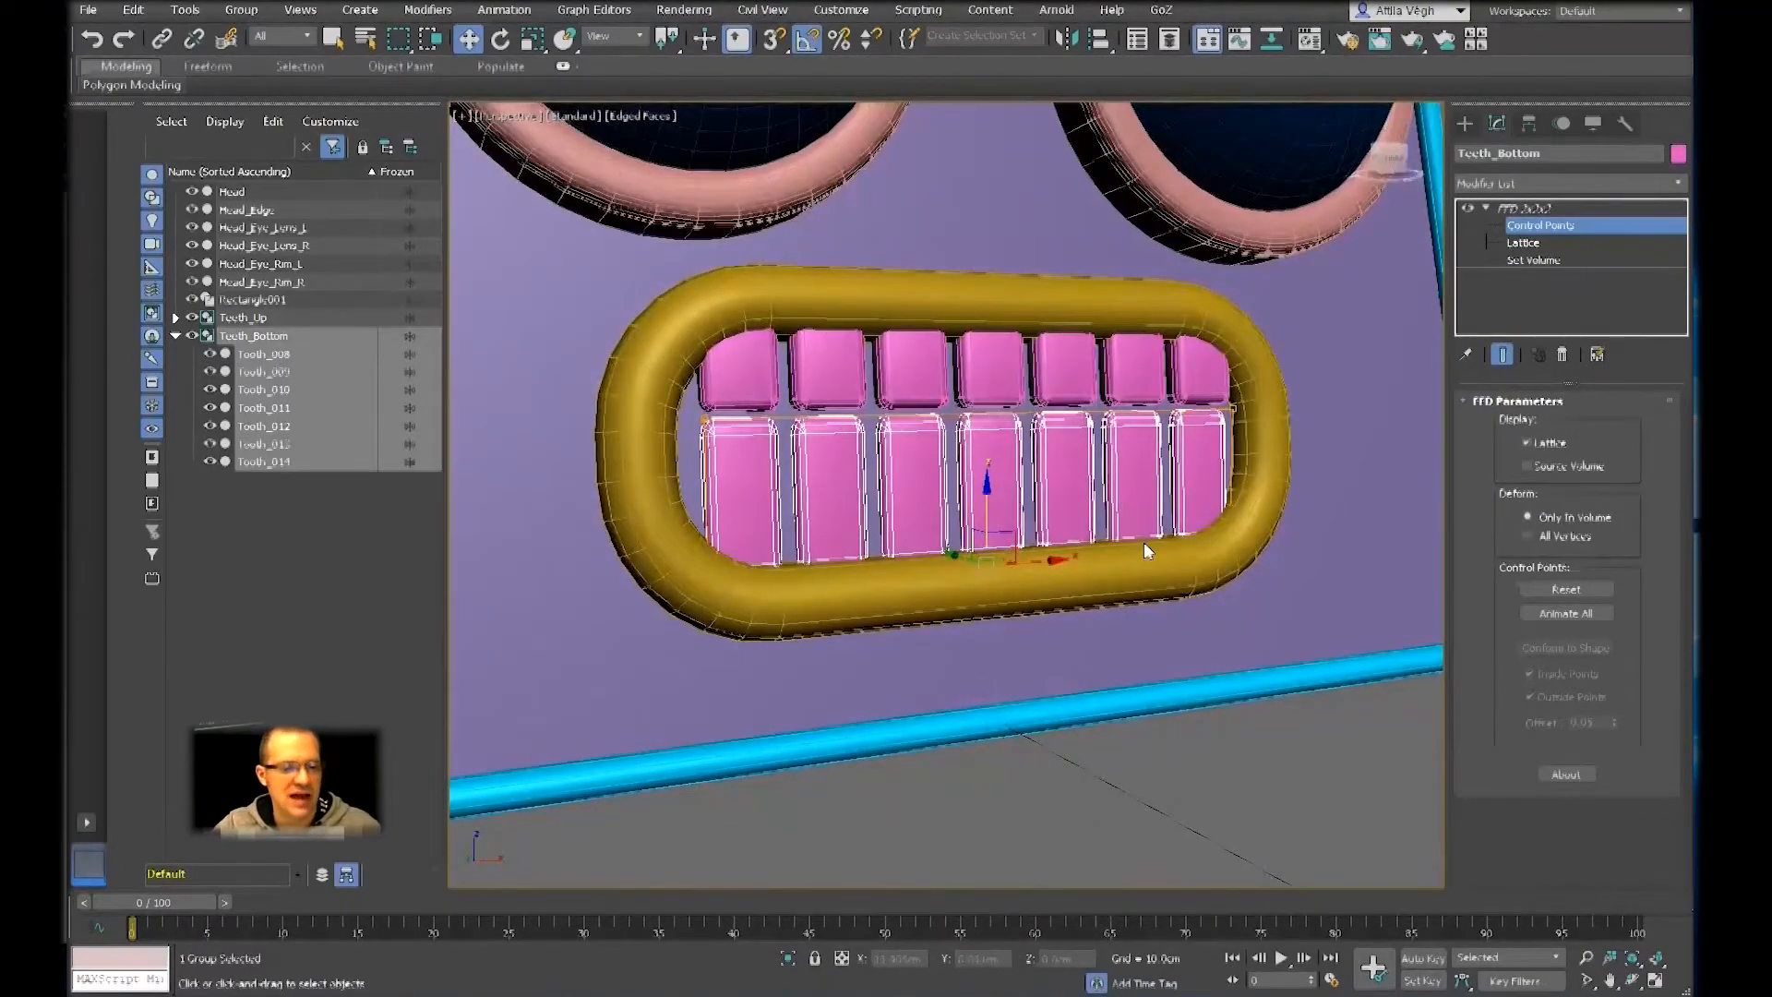
key(F3)
alt+middle_drag(1143, 541, 1011, 513)
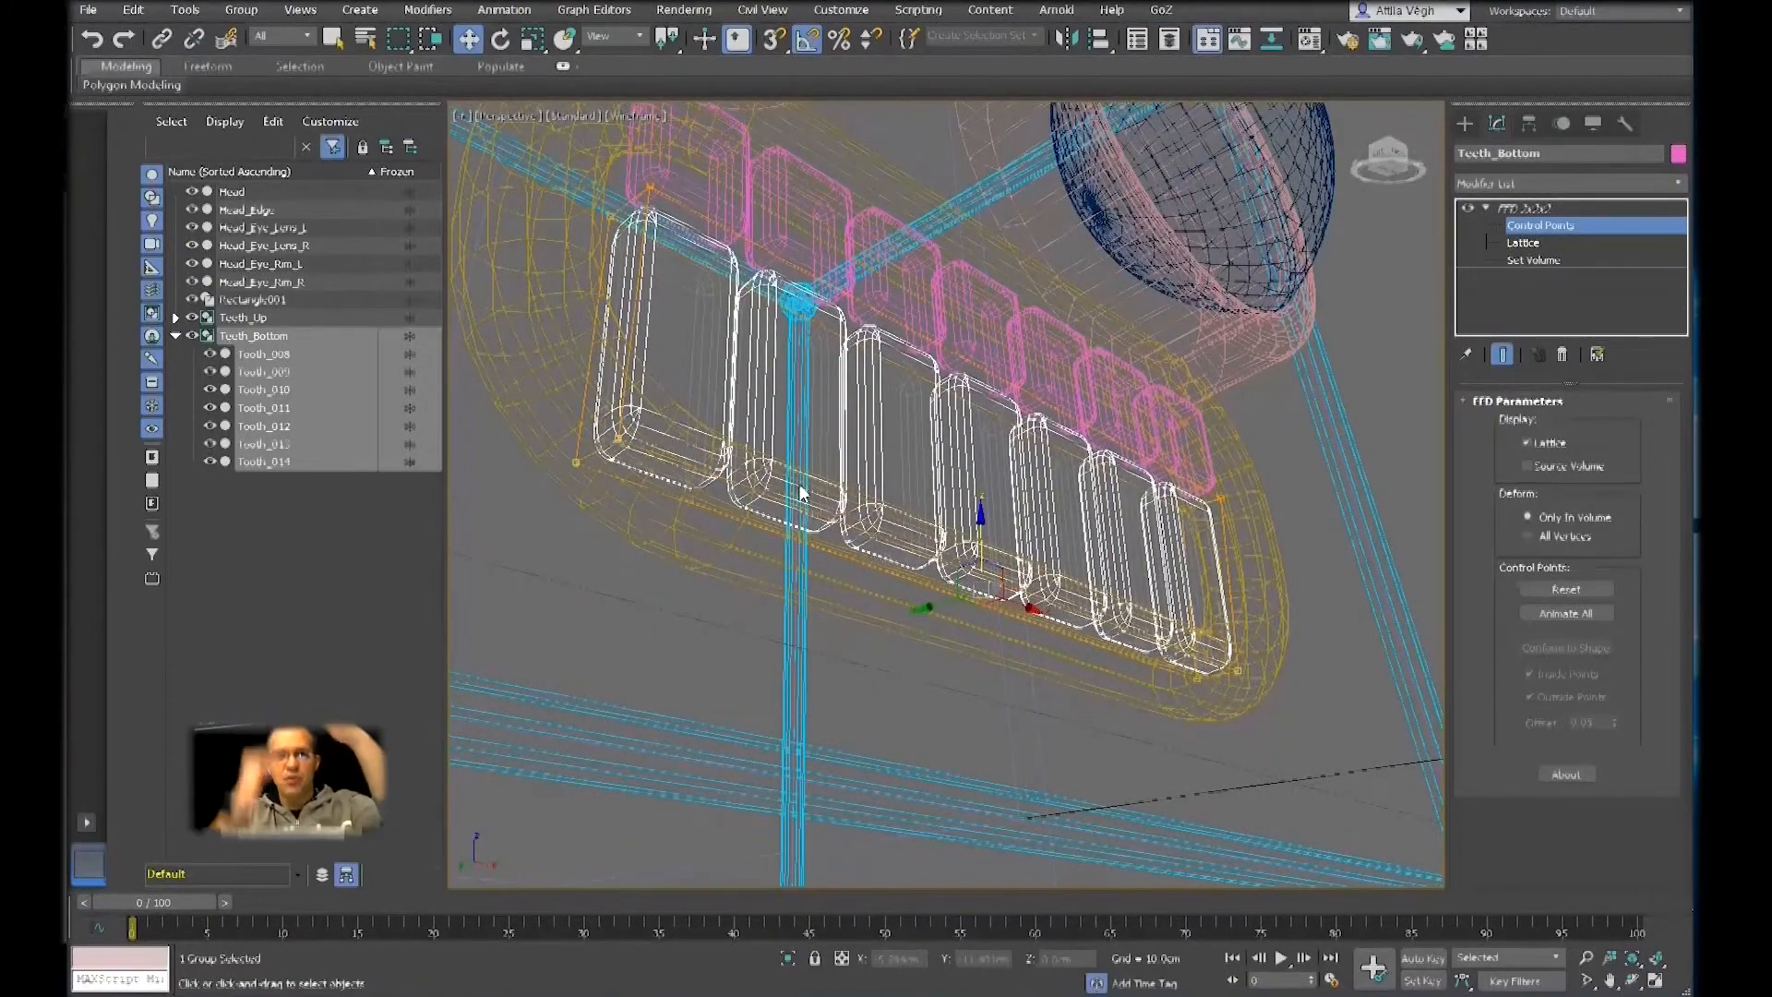
key(F3)
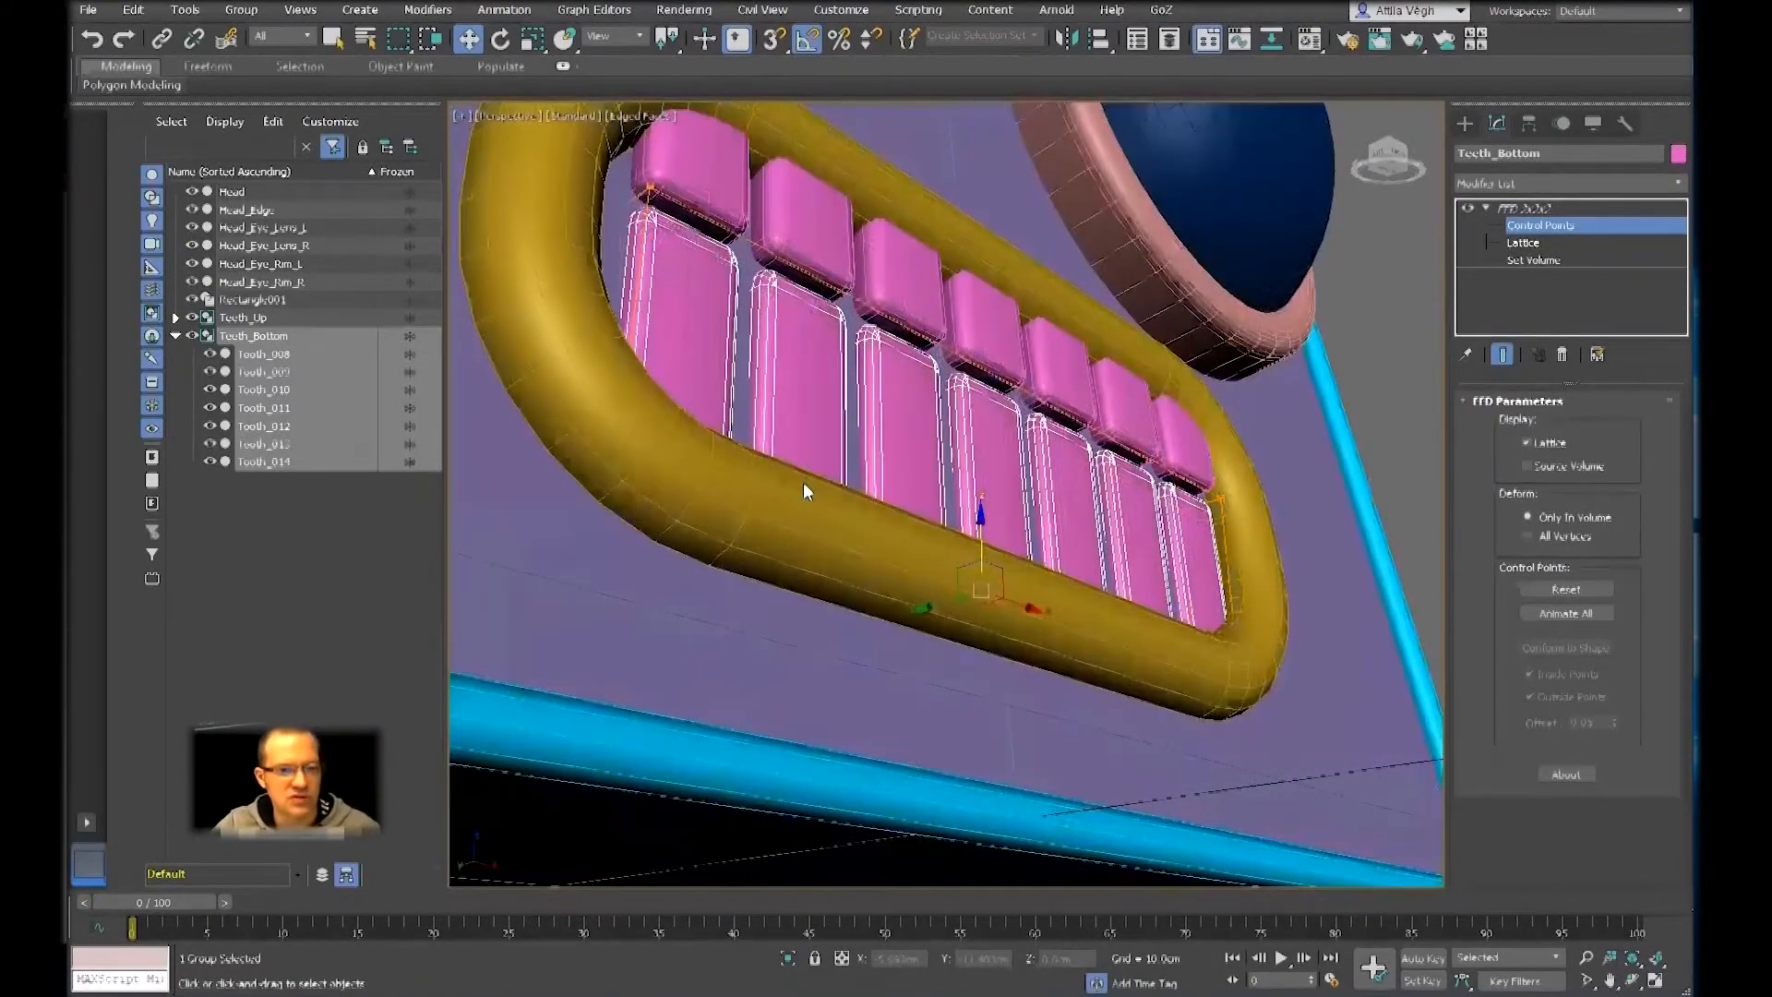
mouse_move(903, 443)
alt+middle_down()
mouse_move(871, 484)
mouse_move(930, 473)
alt+middle_up()
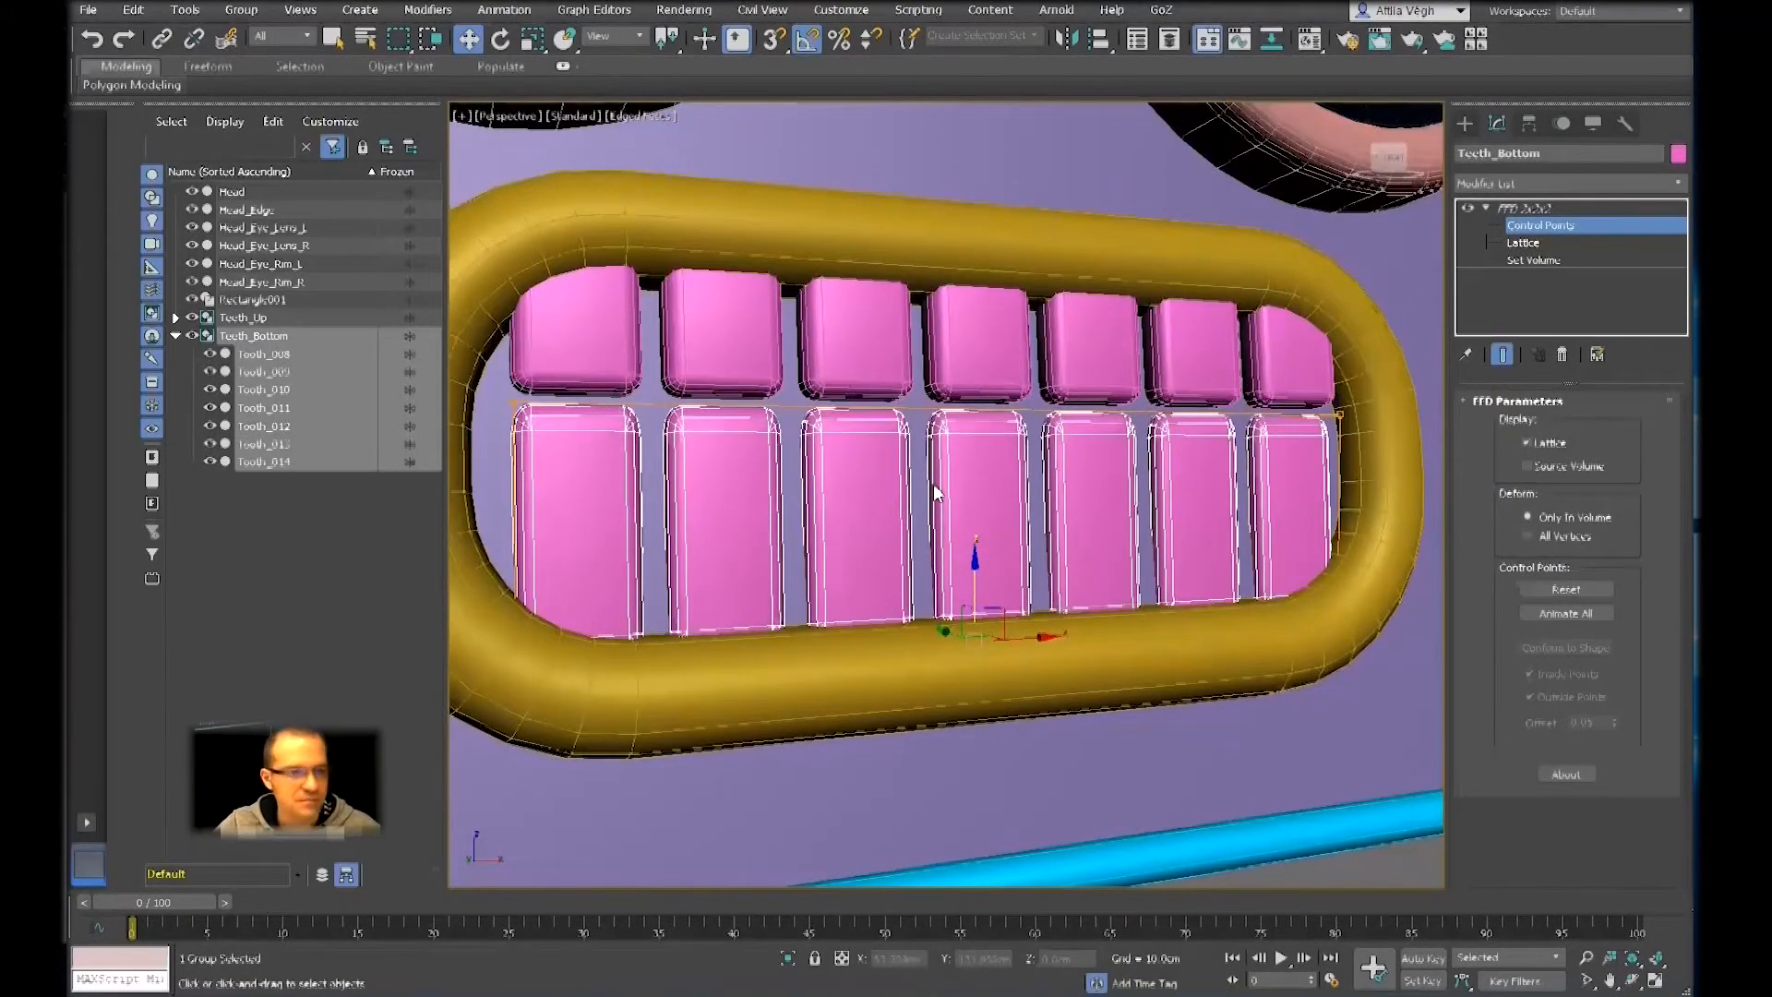
scroll(933, 484, down, 6)
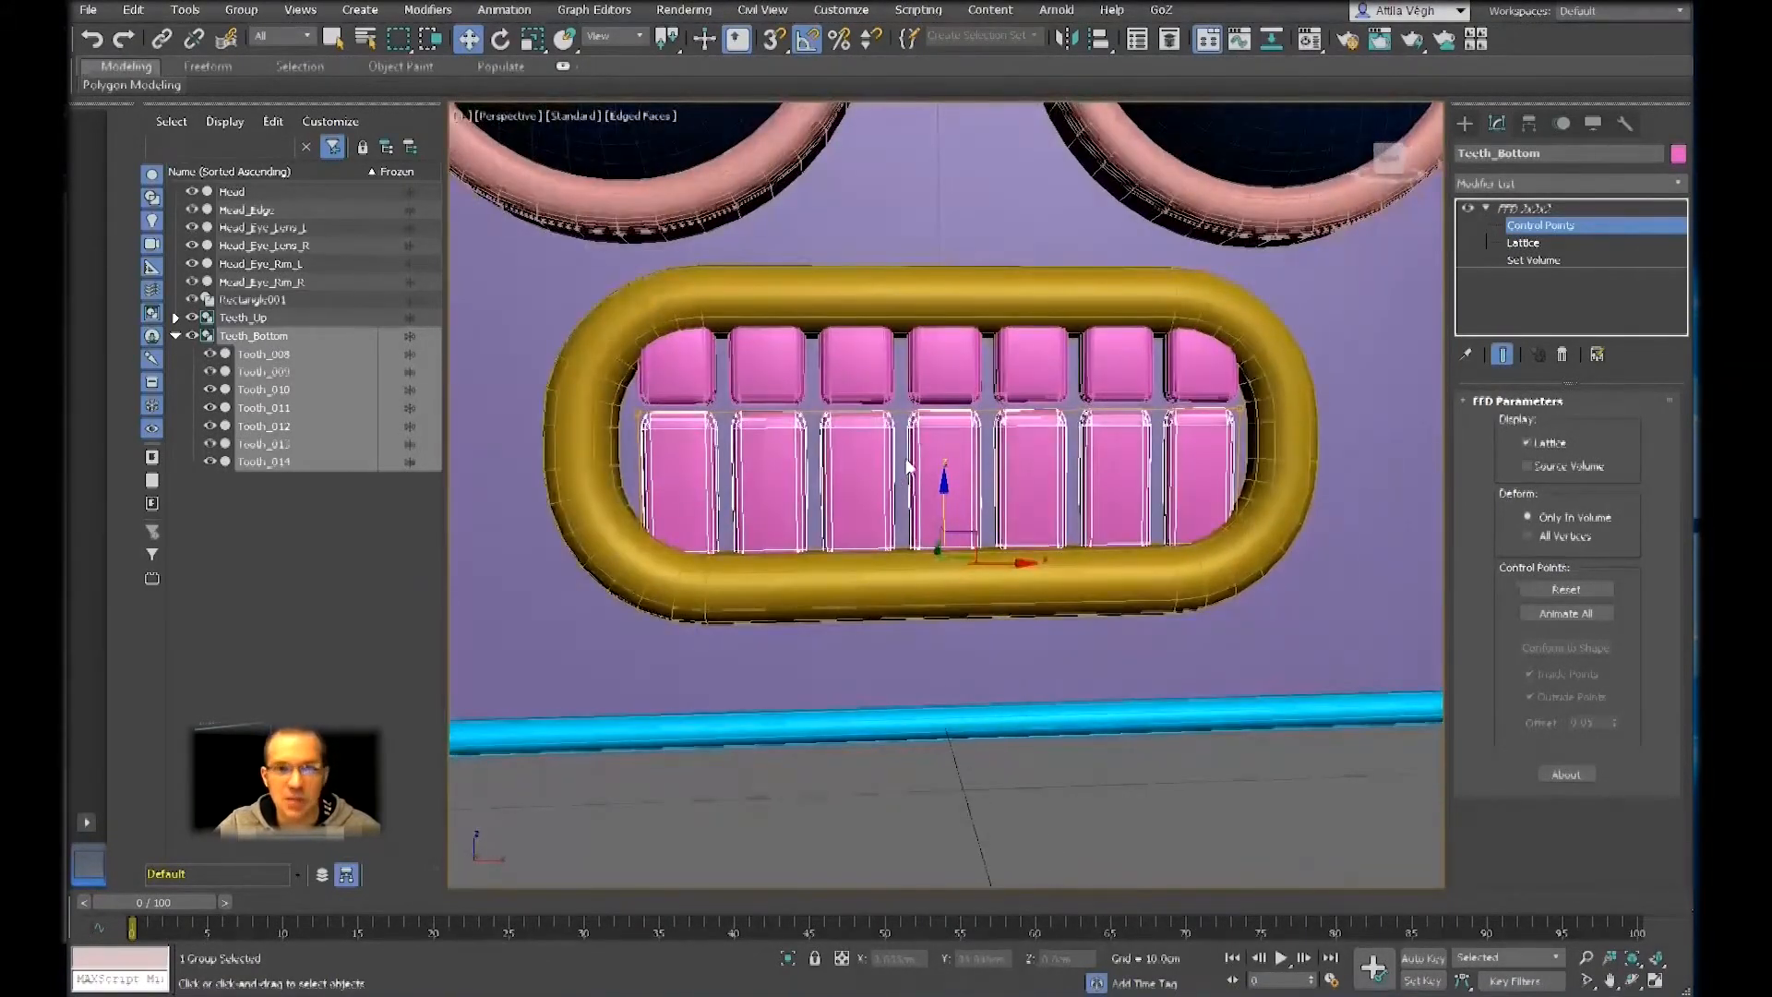
Select all upper control points of the Teeth_Bottom lattice and scale them inward along the row so the teeth taper toward the top
click(678, 433)
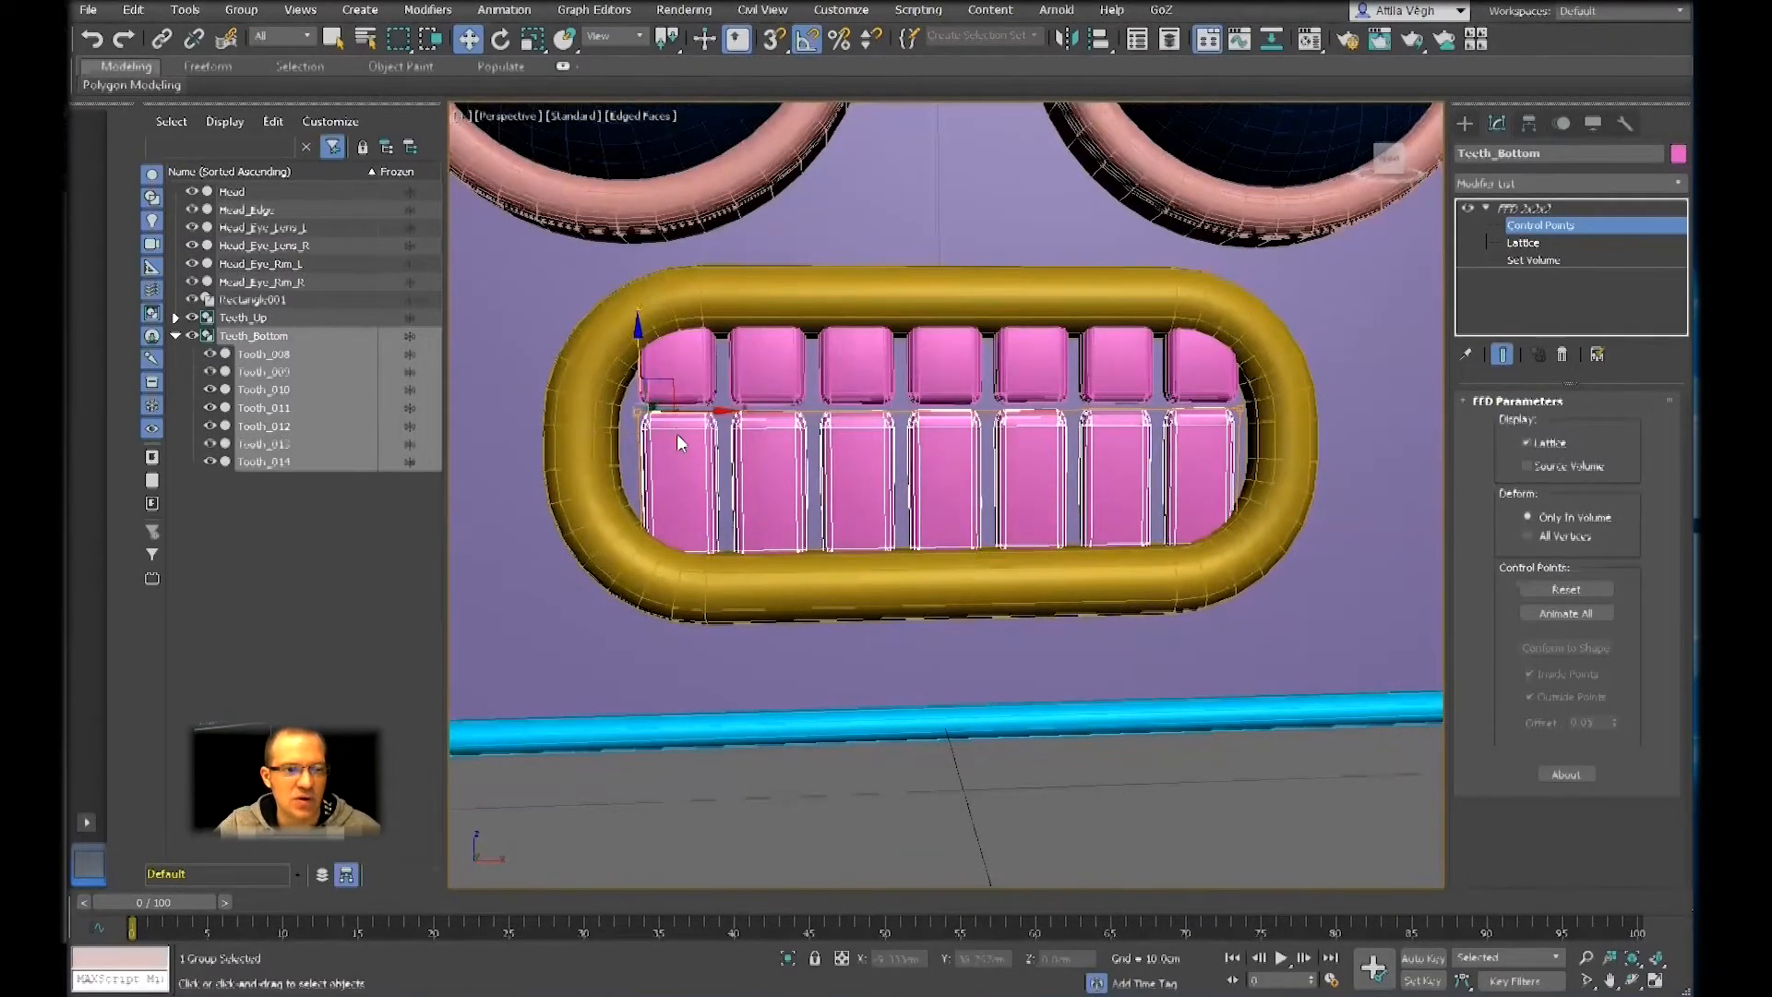
key(ctrl+a)
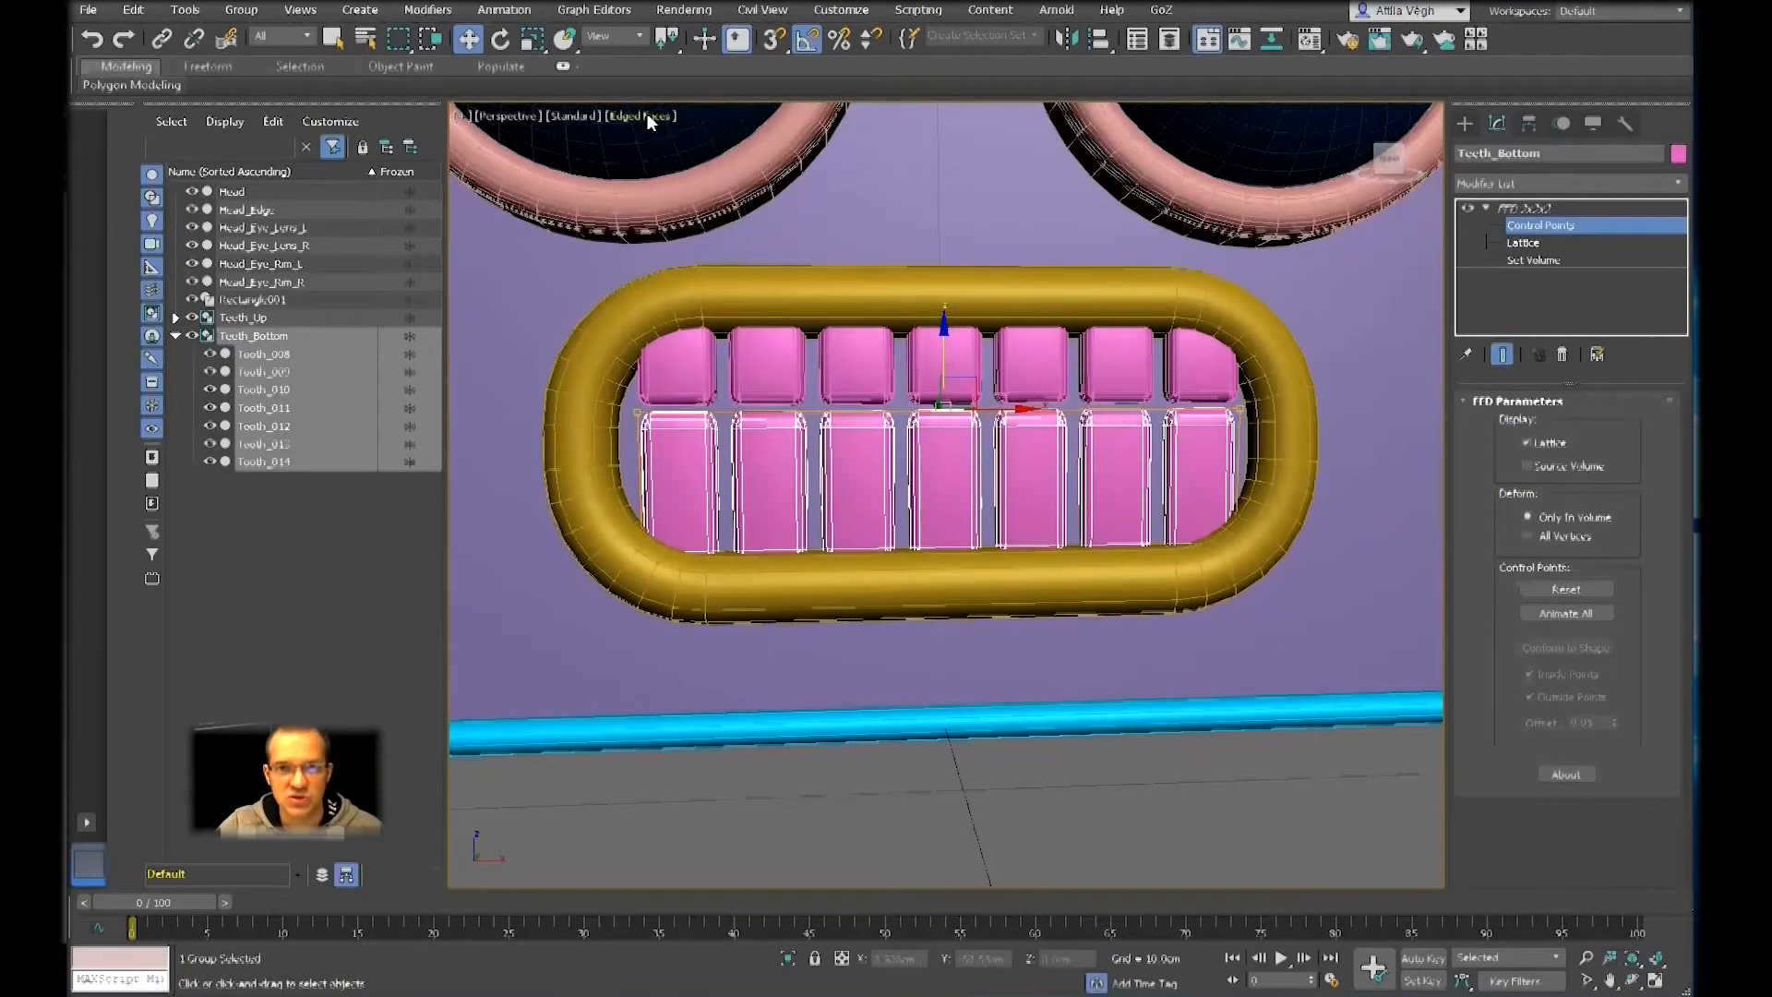
click(533, 41)
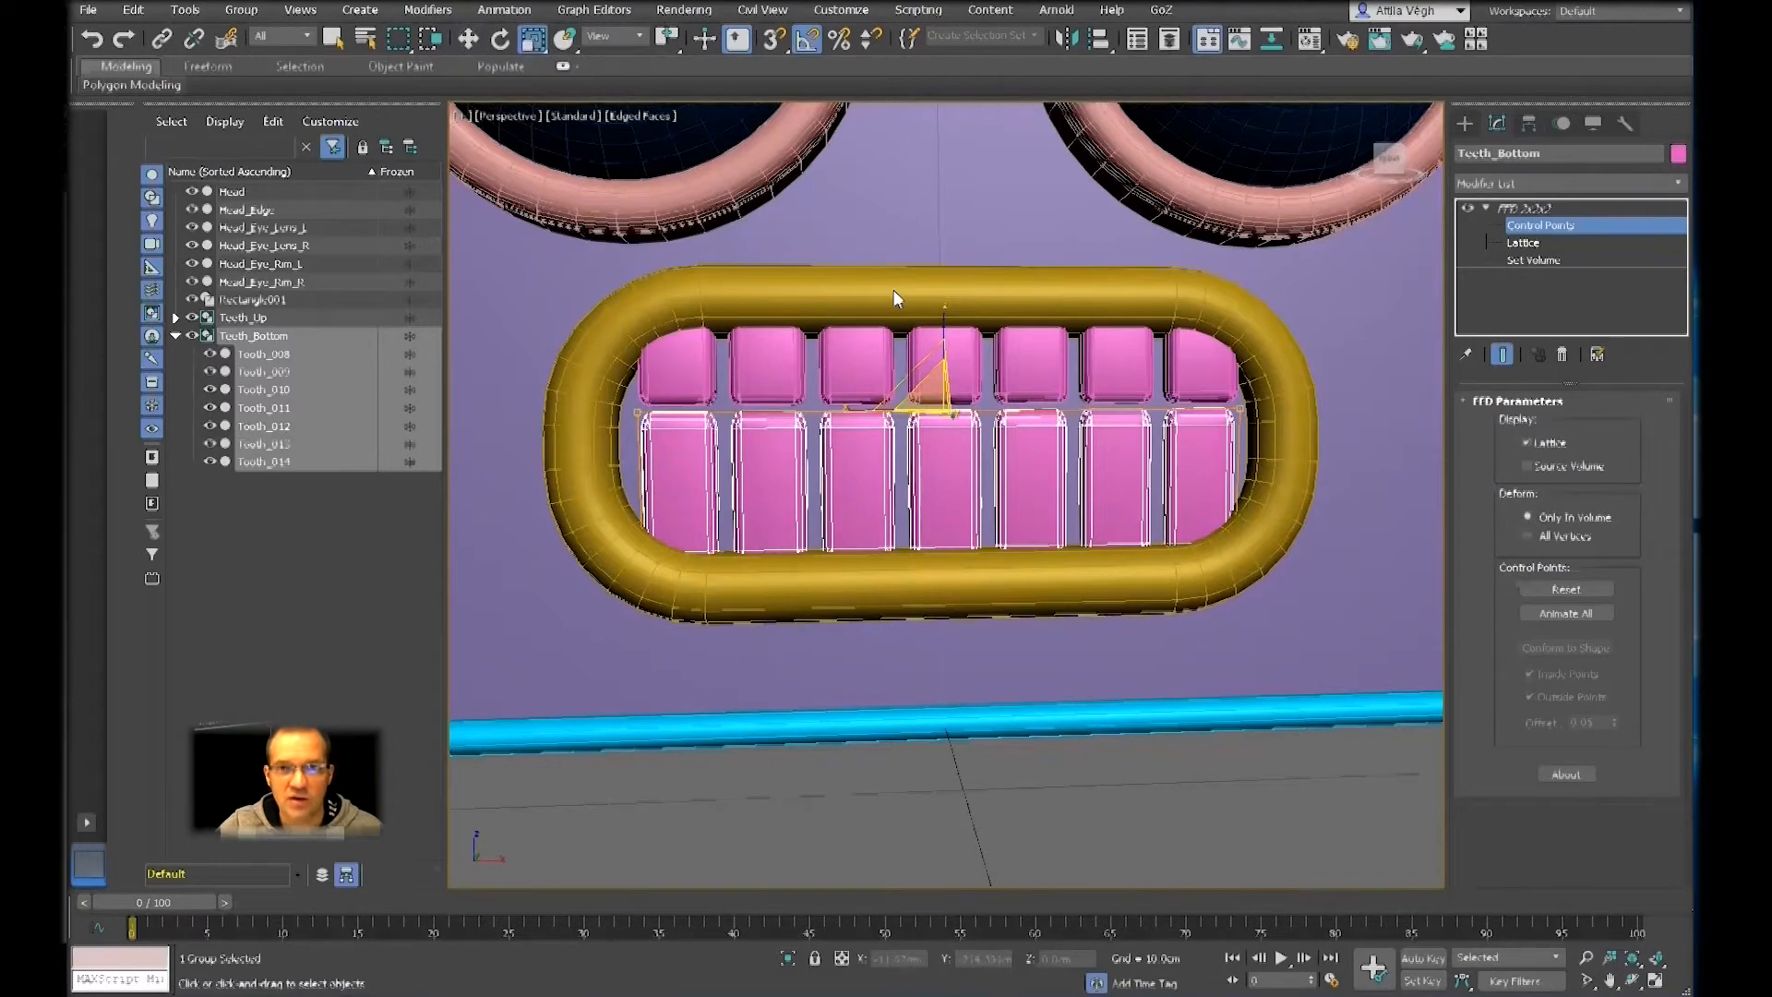
alt+middle_drag(909, 293, 802, 422)
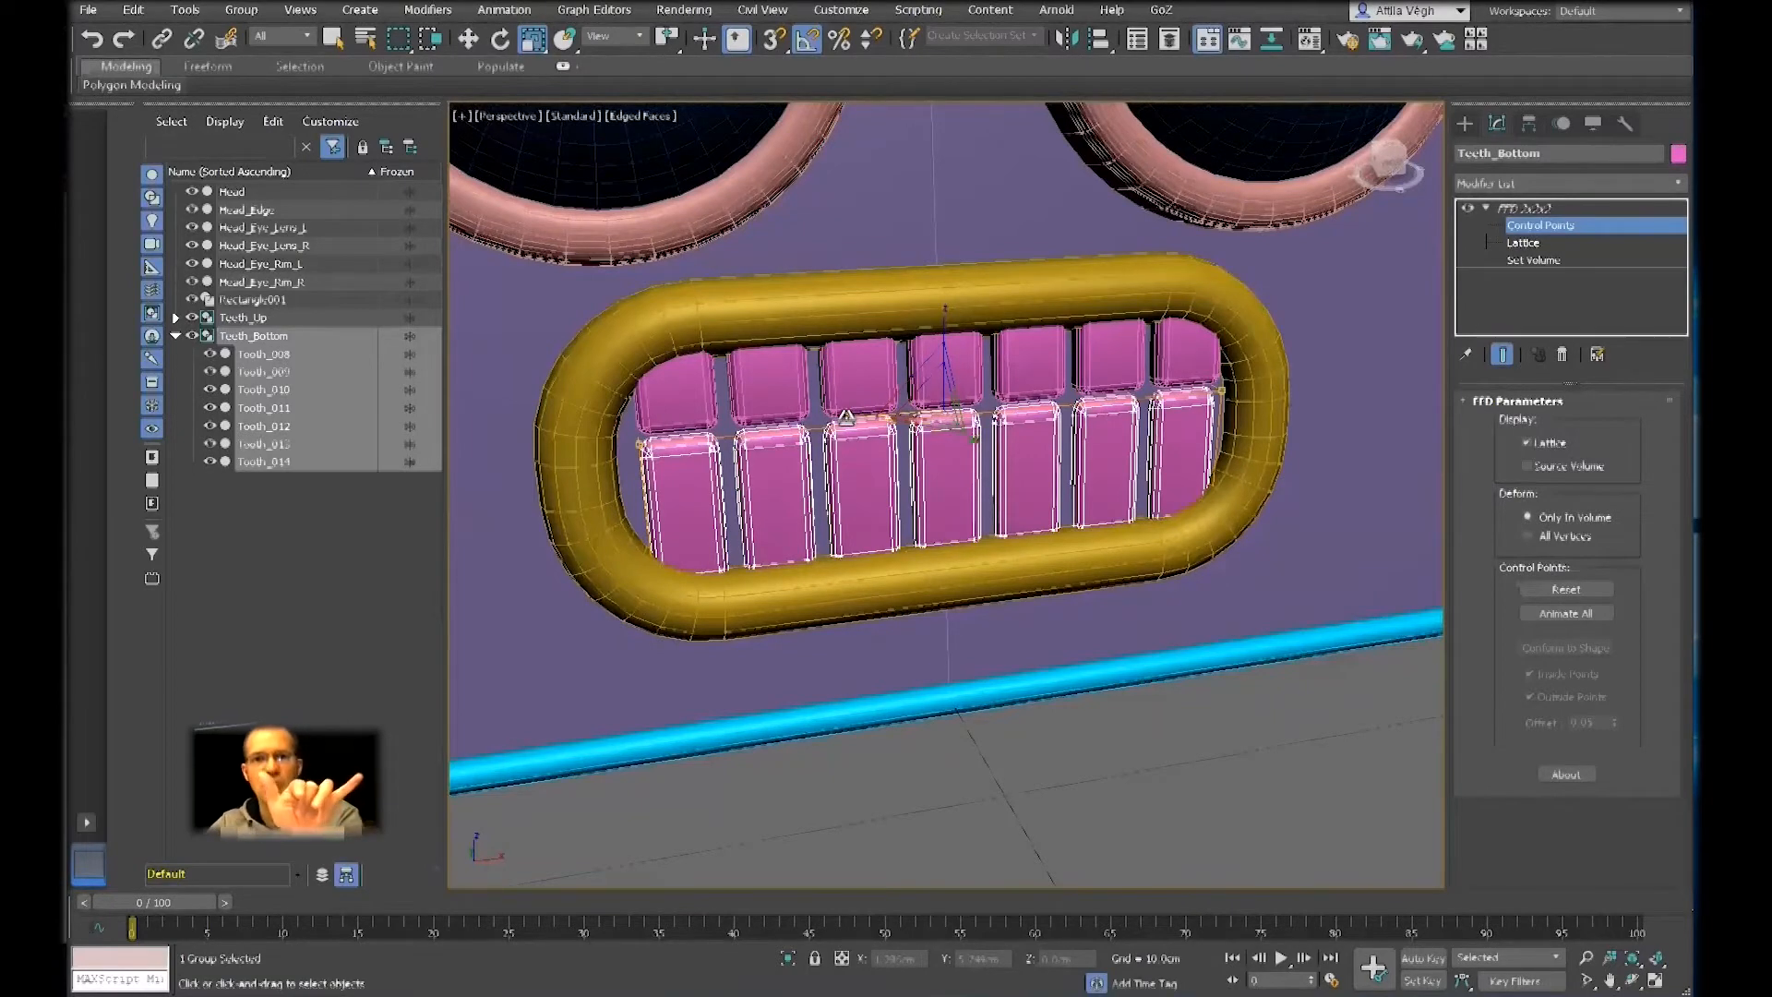
drag(846, 418, 856, 417)
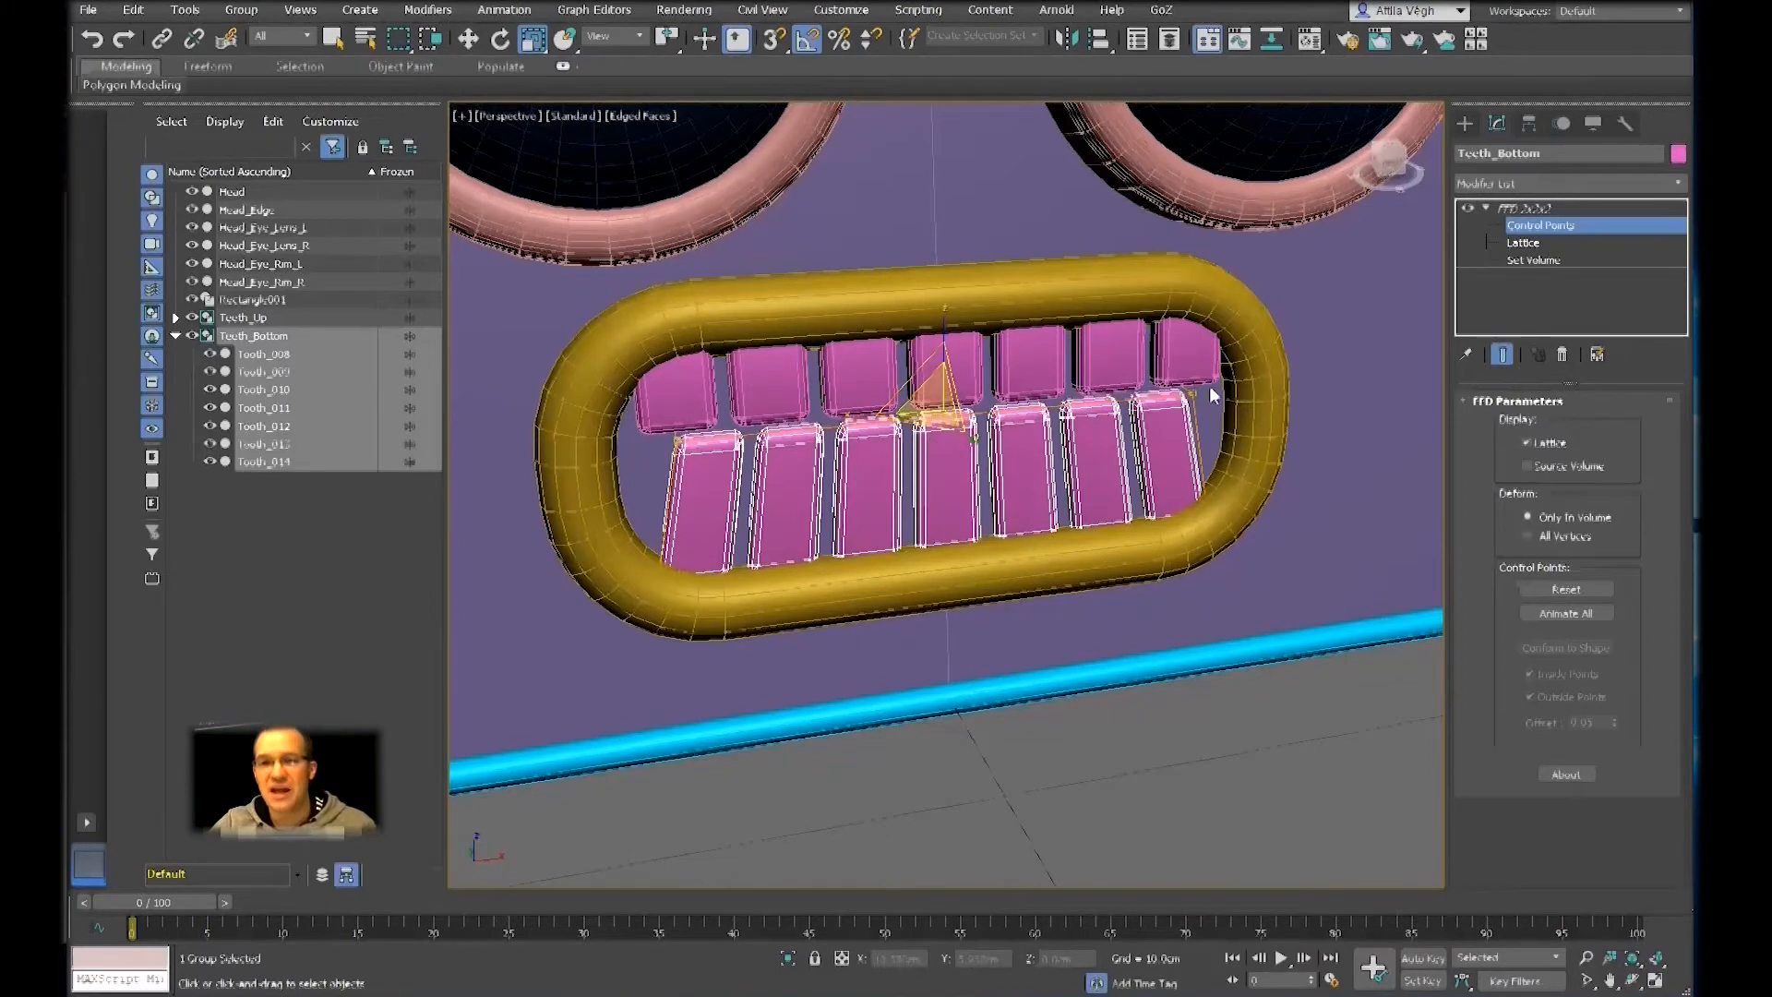
Select the lower control points of the Teeth_Up lattice and move them down so the upper teeth meet the bottom row
click(1546, 209)
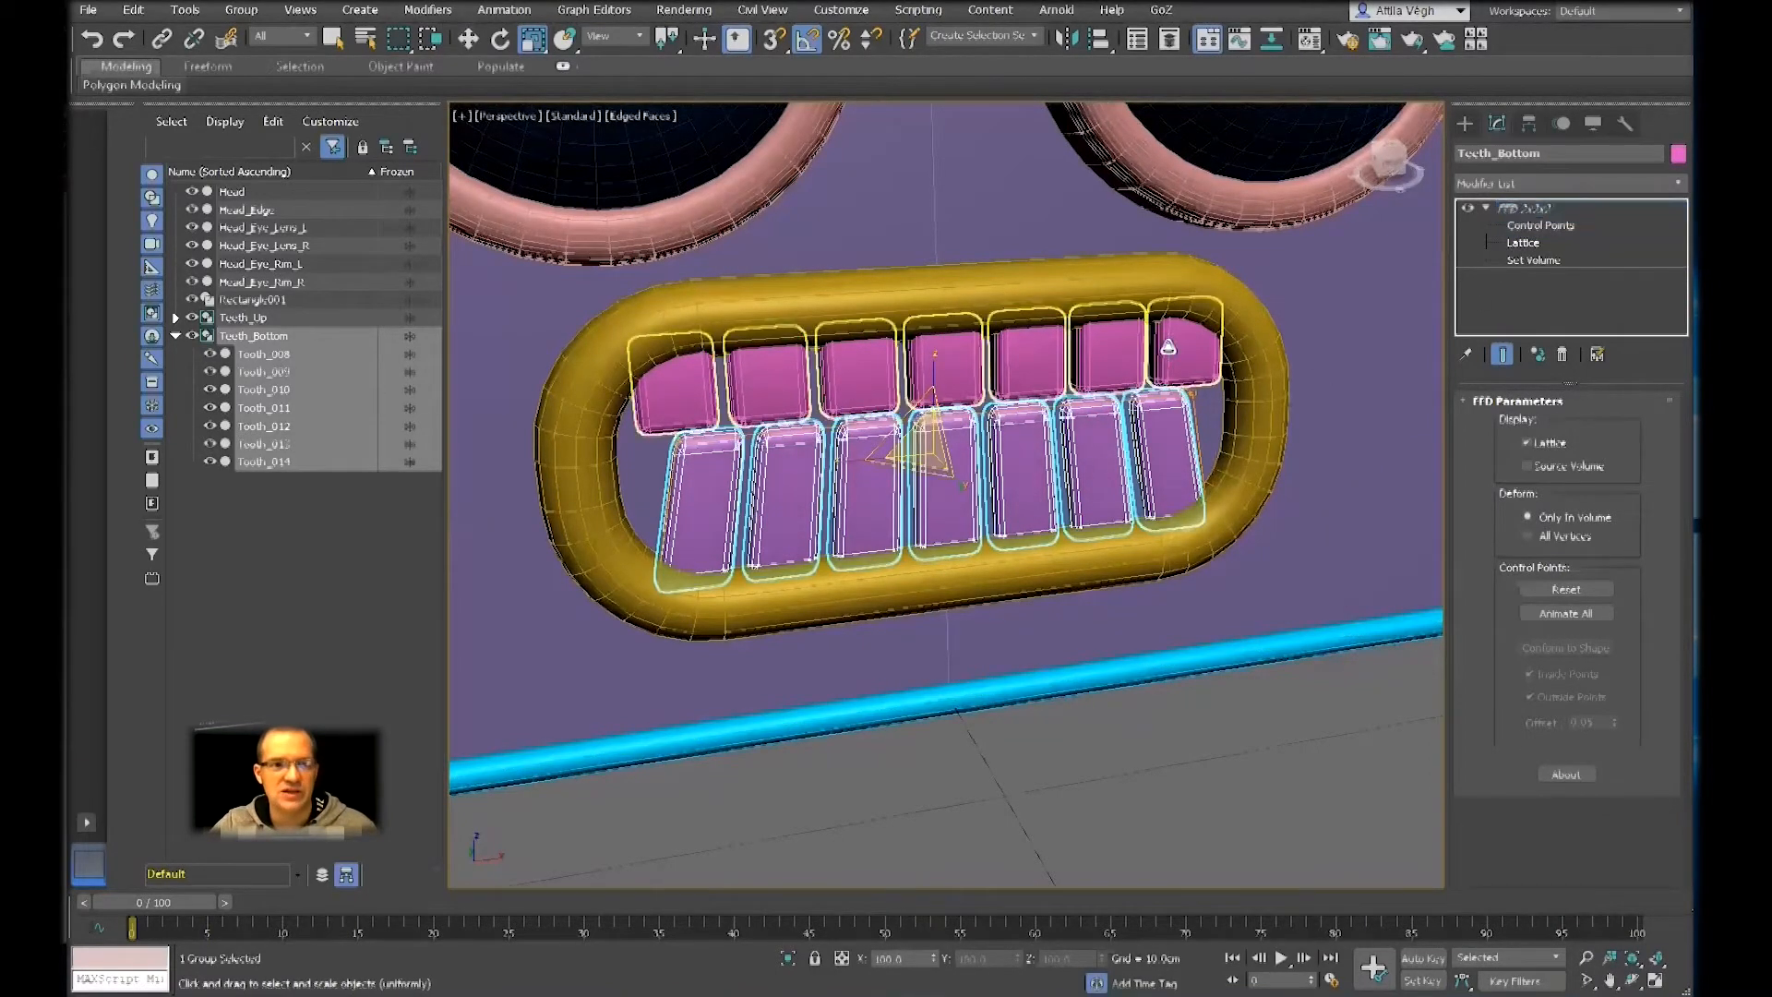
click(1168, 349)
click(1536, 227)
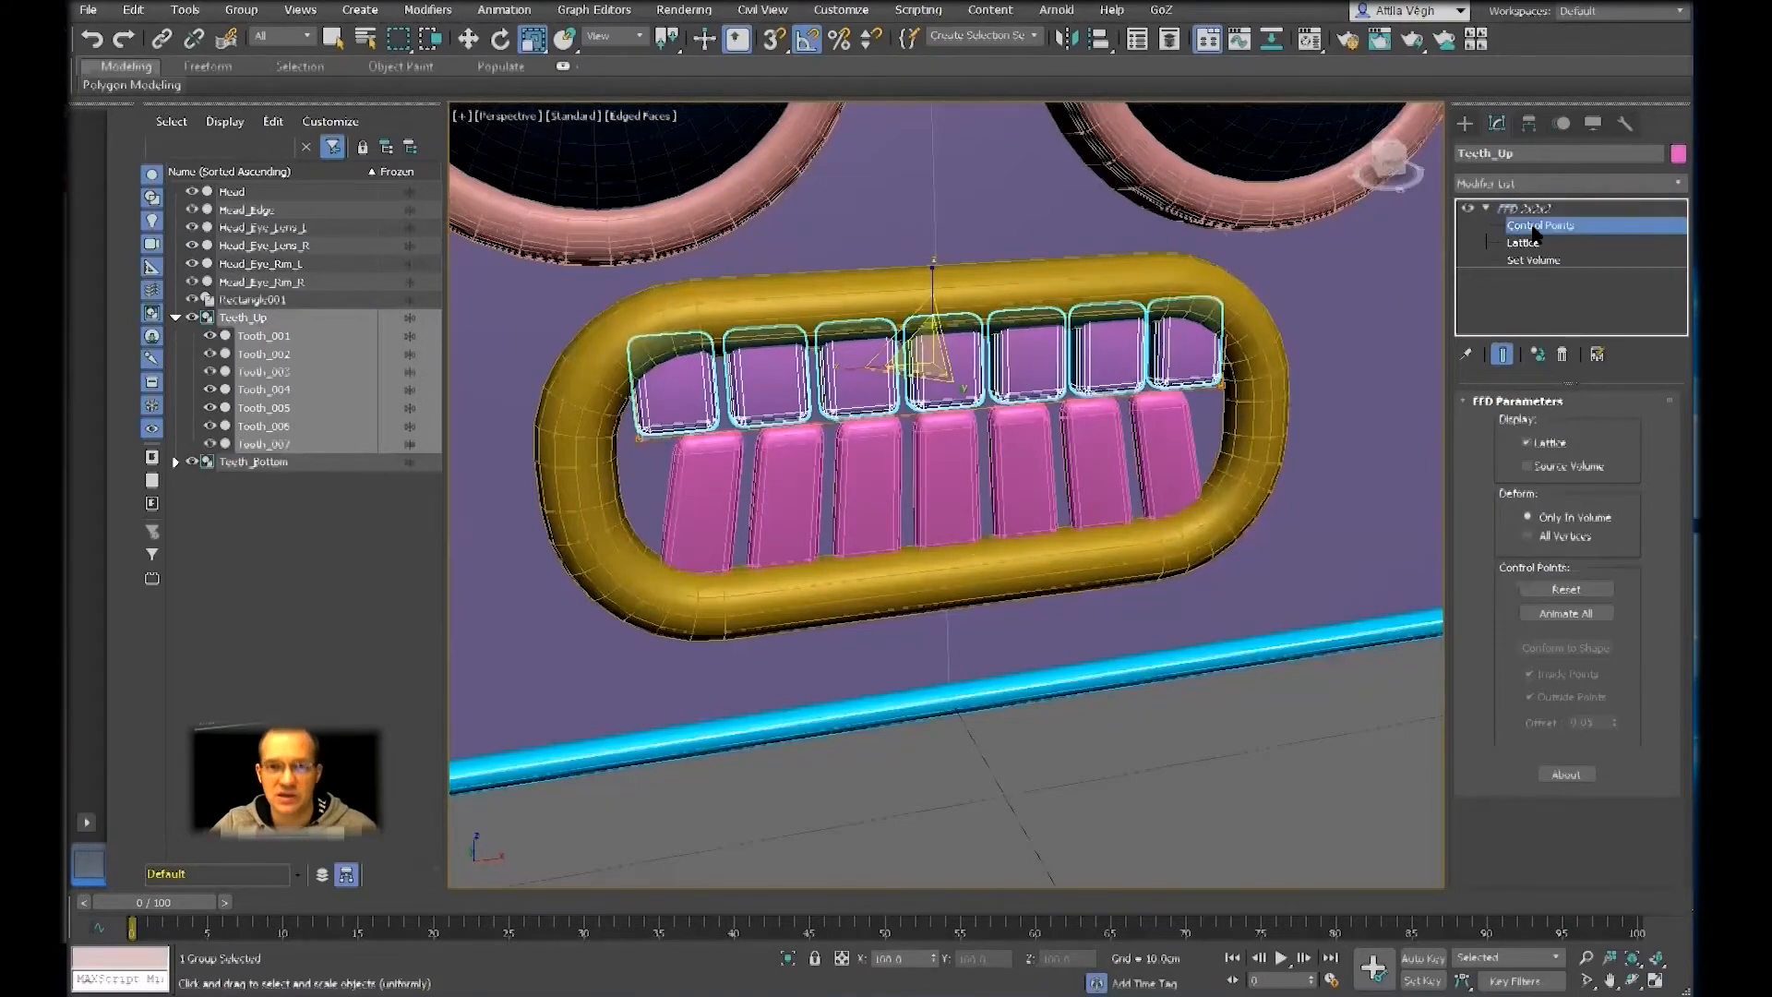
alt+middle_drag(1302, 451, 1292, 490)
drag(1324, 484, 578, 367)
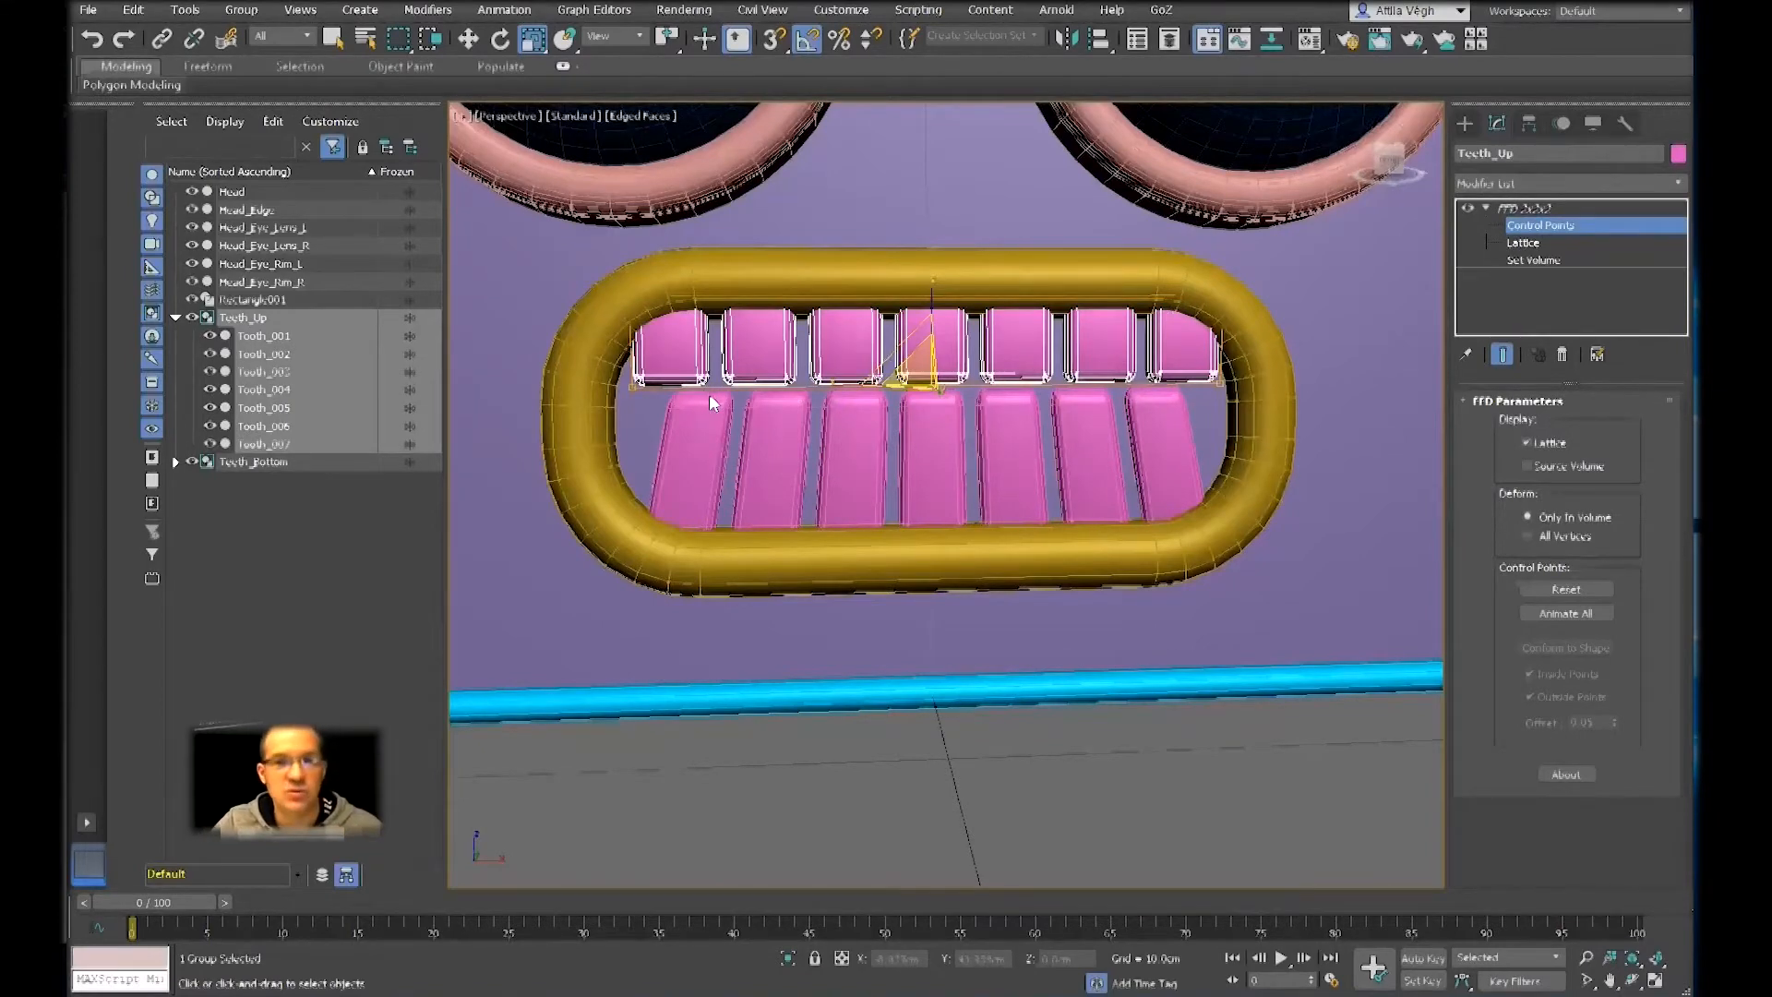
key(w)
right_click(1015, 423)
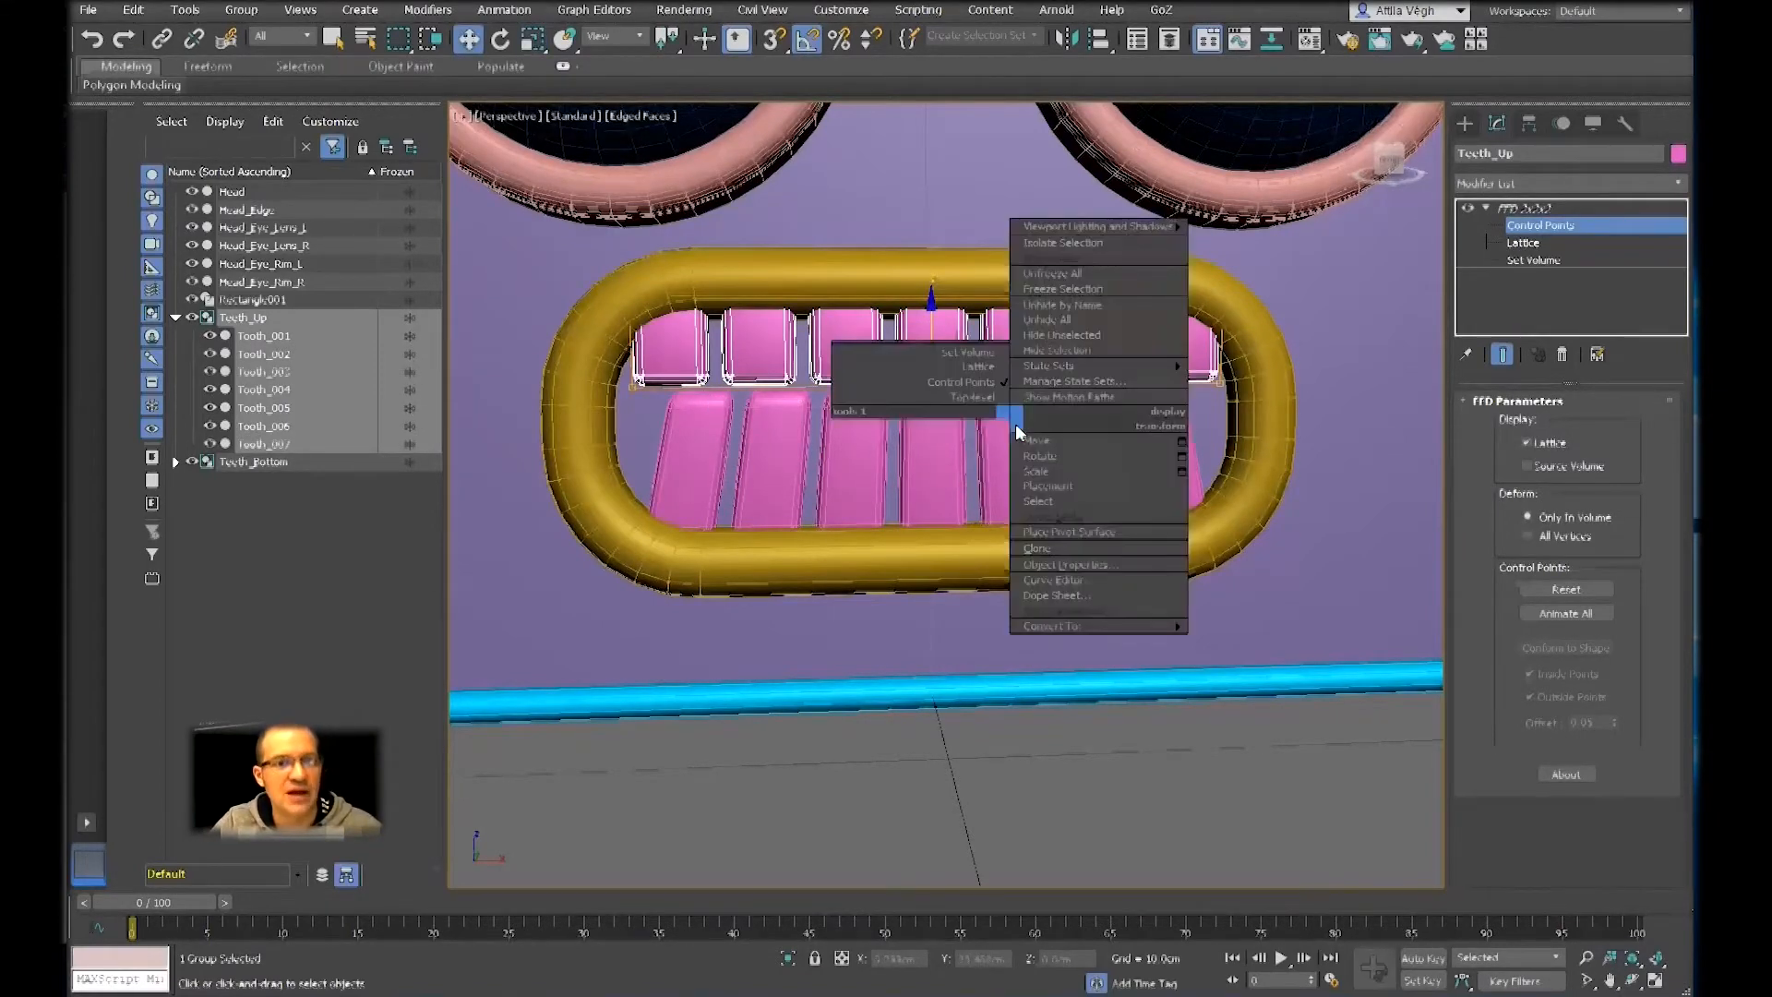
click(1041, 443)
drag(928, 333, 936, 349)
Scale the lower control points of the Teeth_Up lattice inward along the row to about 84%, matching the width of the bottom teeth
right_click(936, 348)
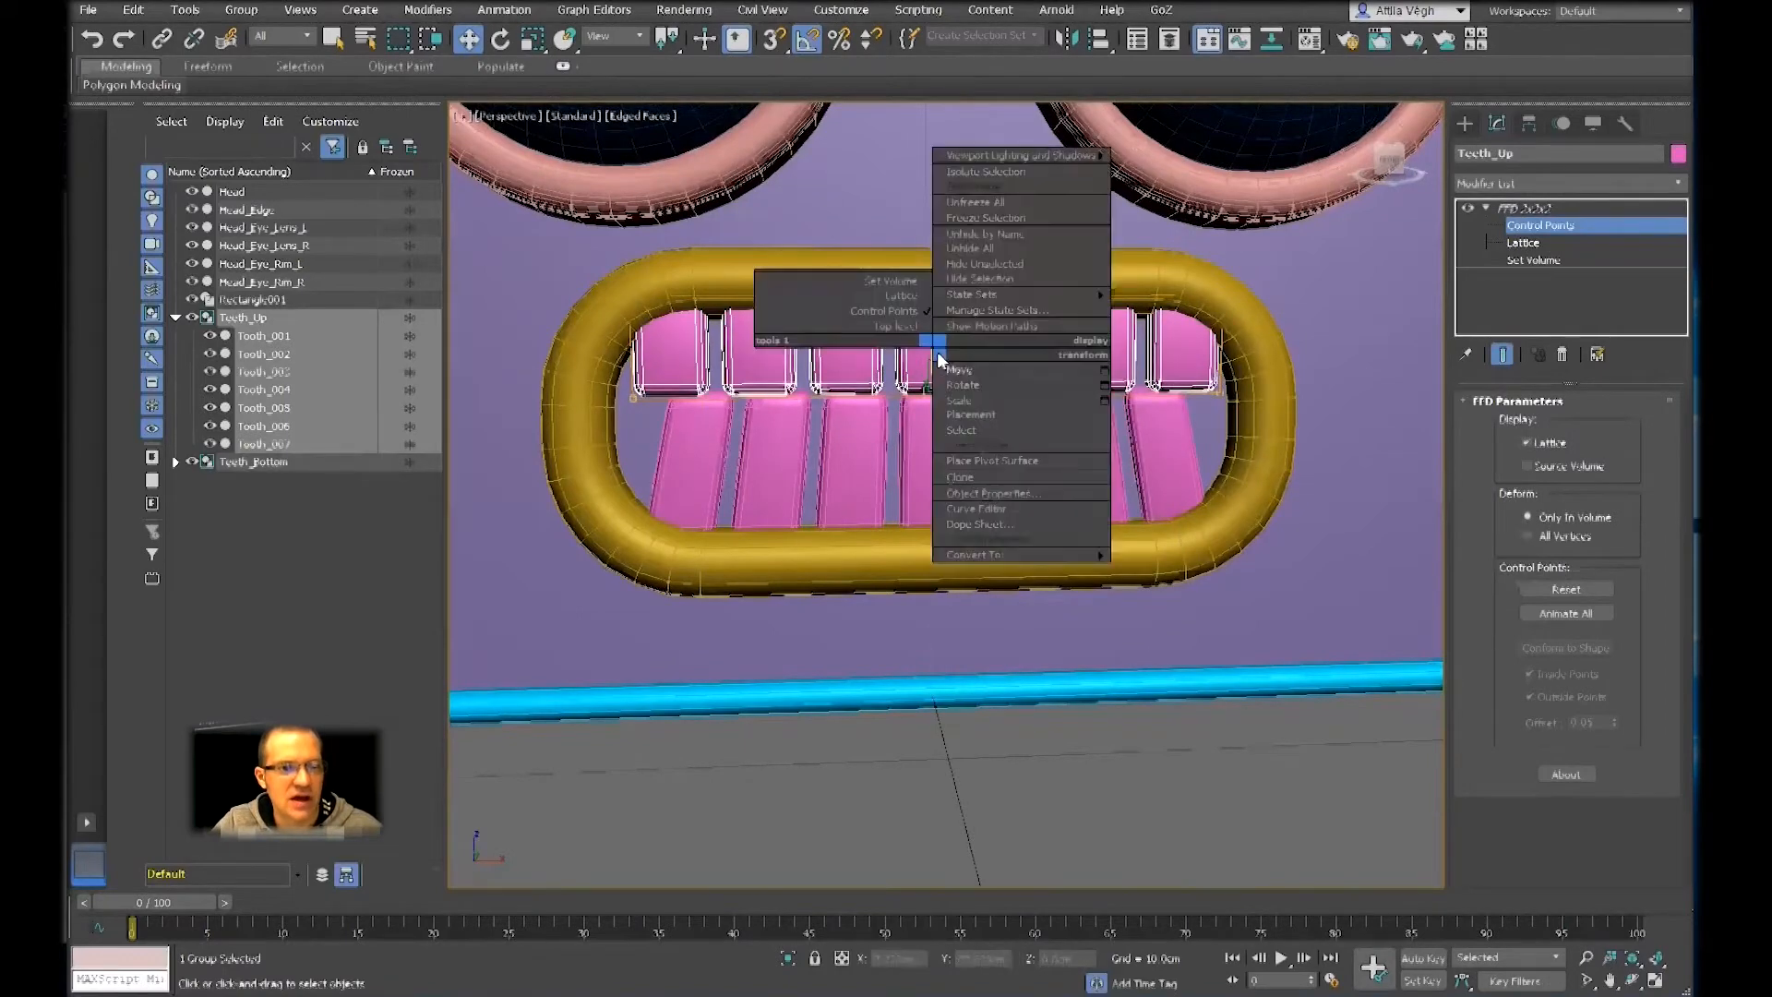
click(960, 399)
alt+middle_drag(827, 398, 849, 411)
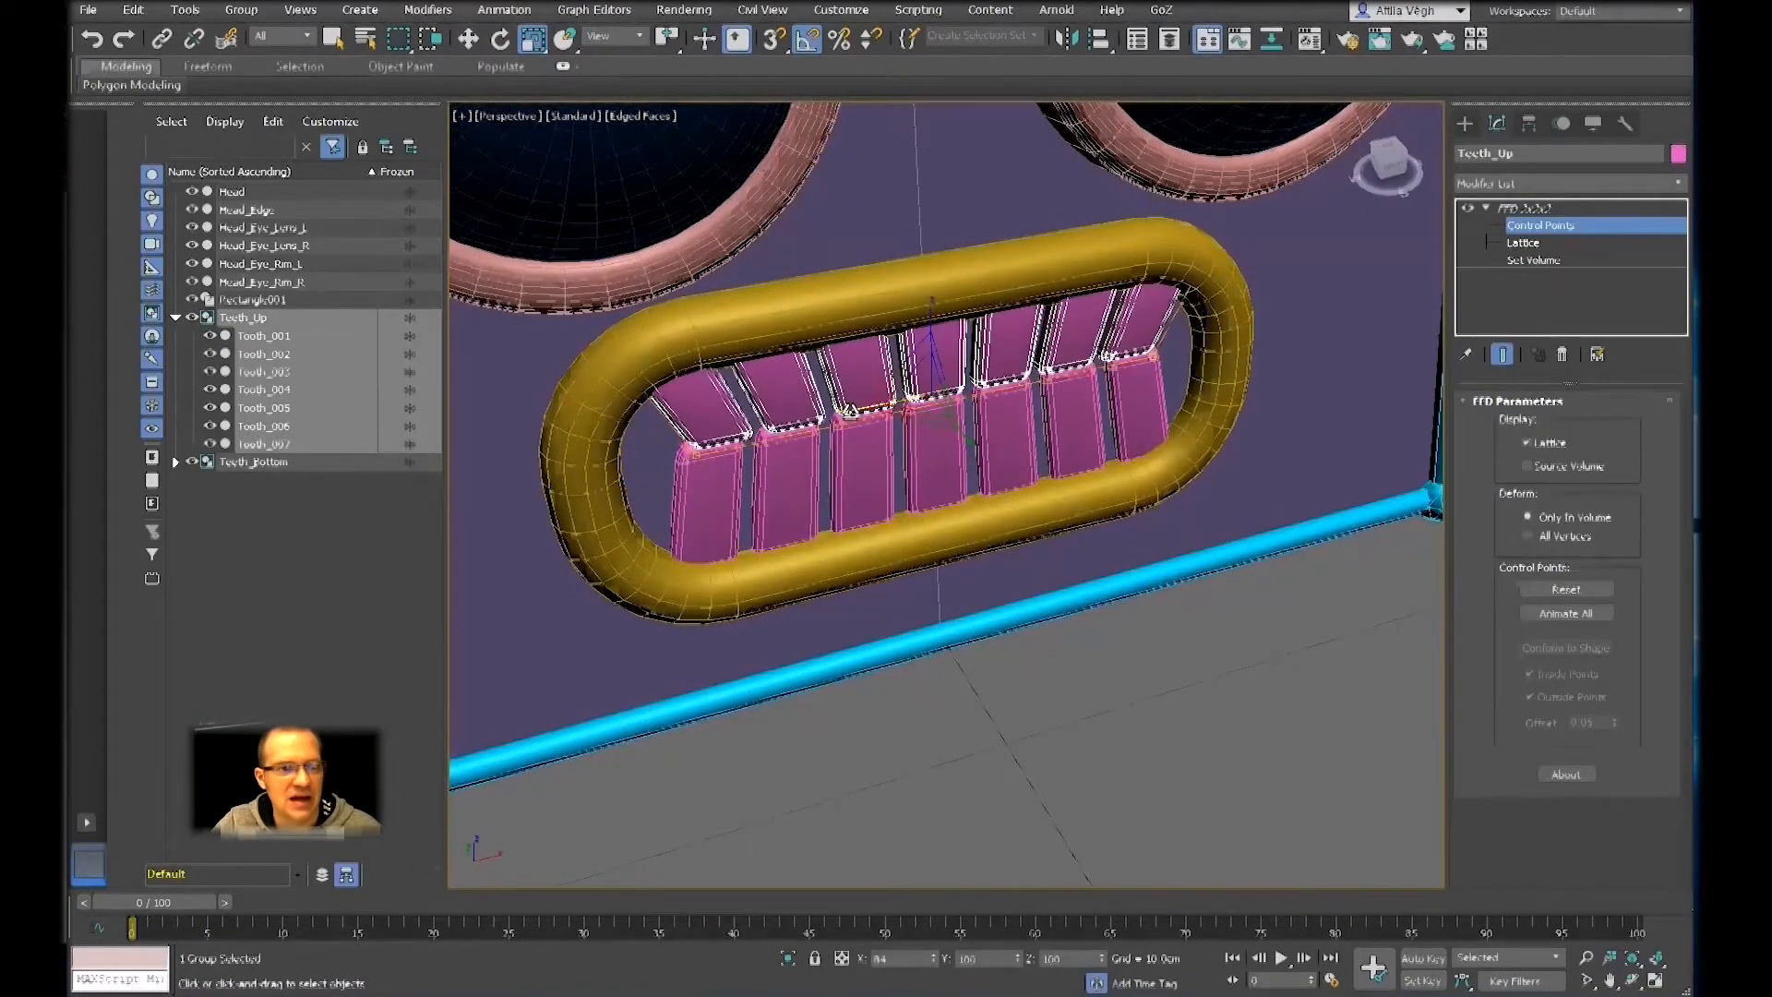
mouse_move(847, 409)
alt+middle_down()
mouse_move(837, 395)
mouse_move(860, 391)
alt+middle_up()
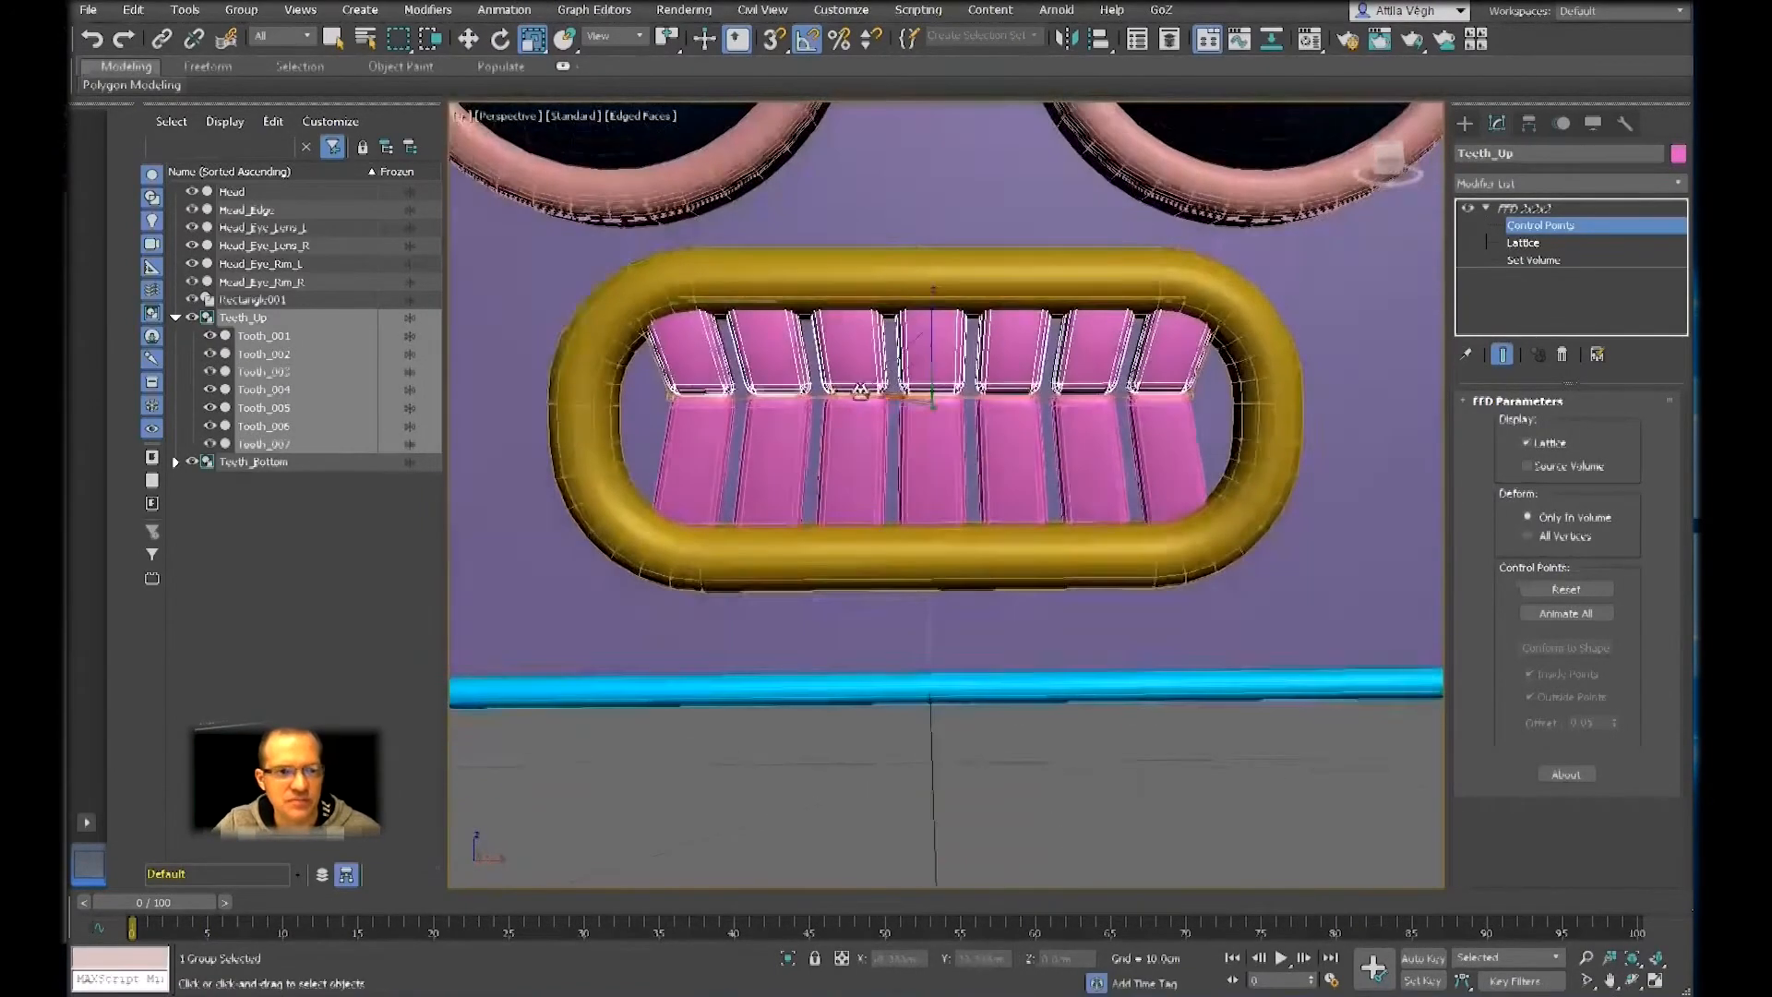
scroll(860, 392, down, 4)
scroll(839, 450, up, 3)
alt+middle_drag(857, 600, 883, 541)
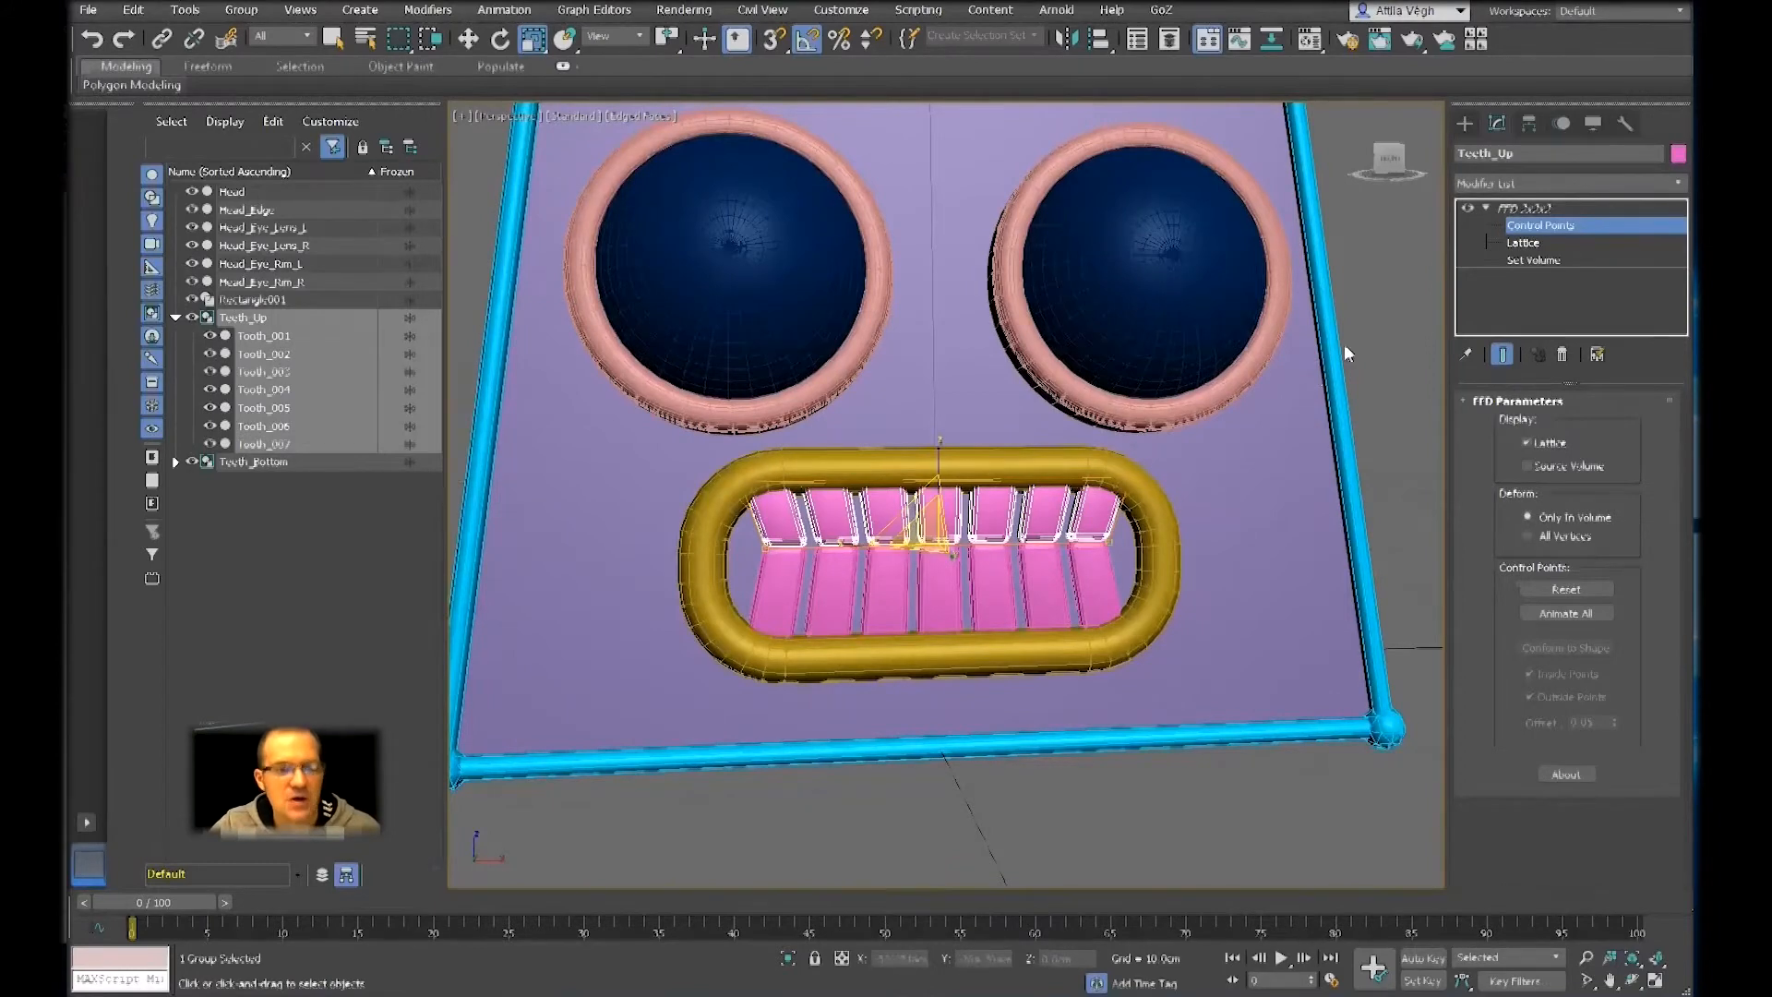
Leave the Teeth_Up lattice and switch to editing the FFD control points of the Teeth_Bottom group
click(1552, 208)
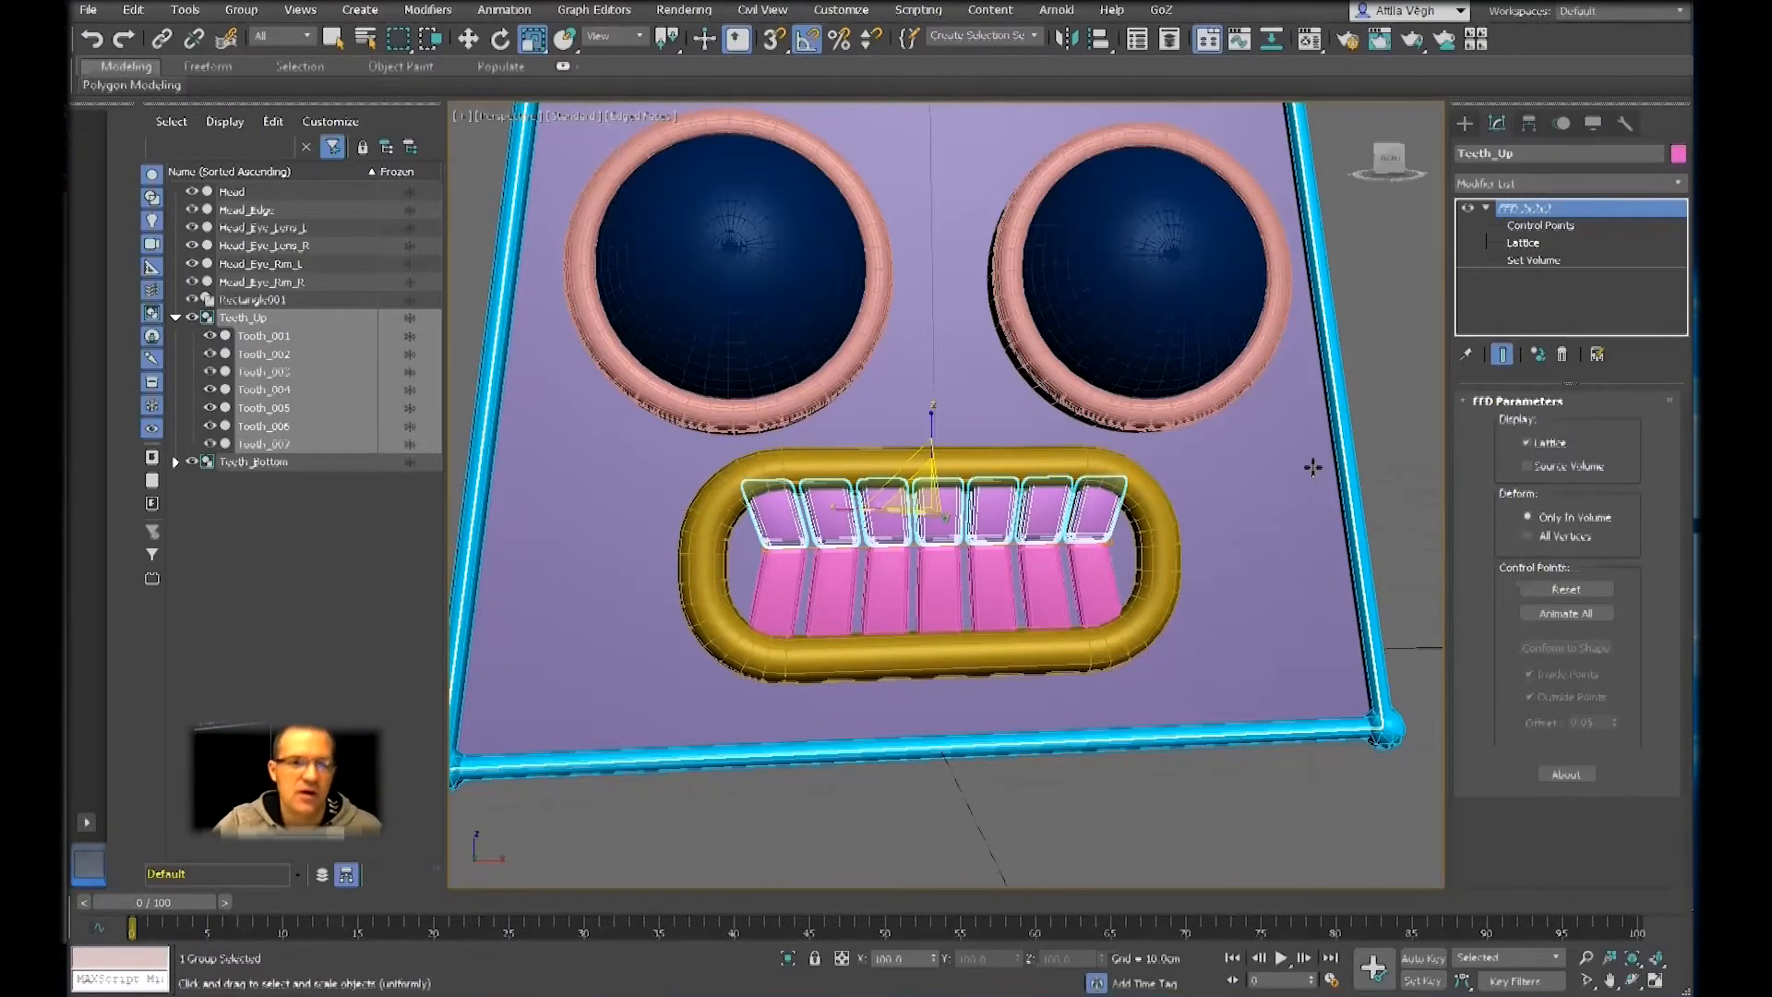
click(987, 584)
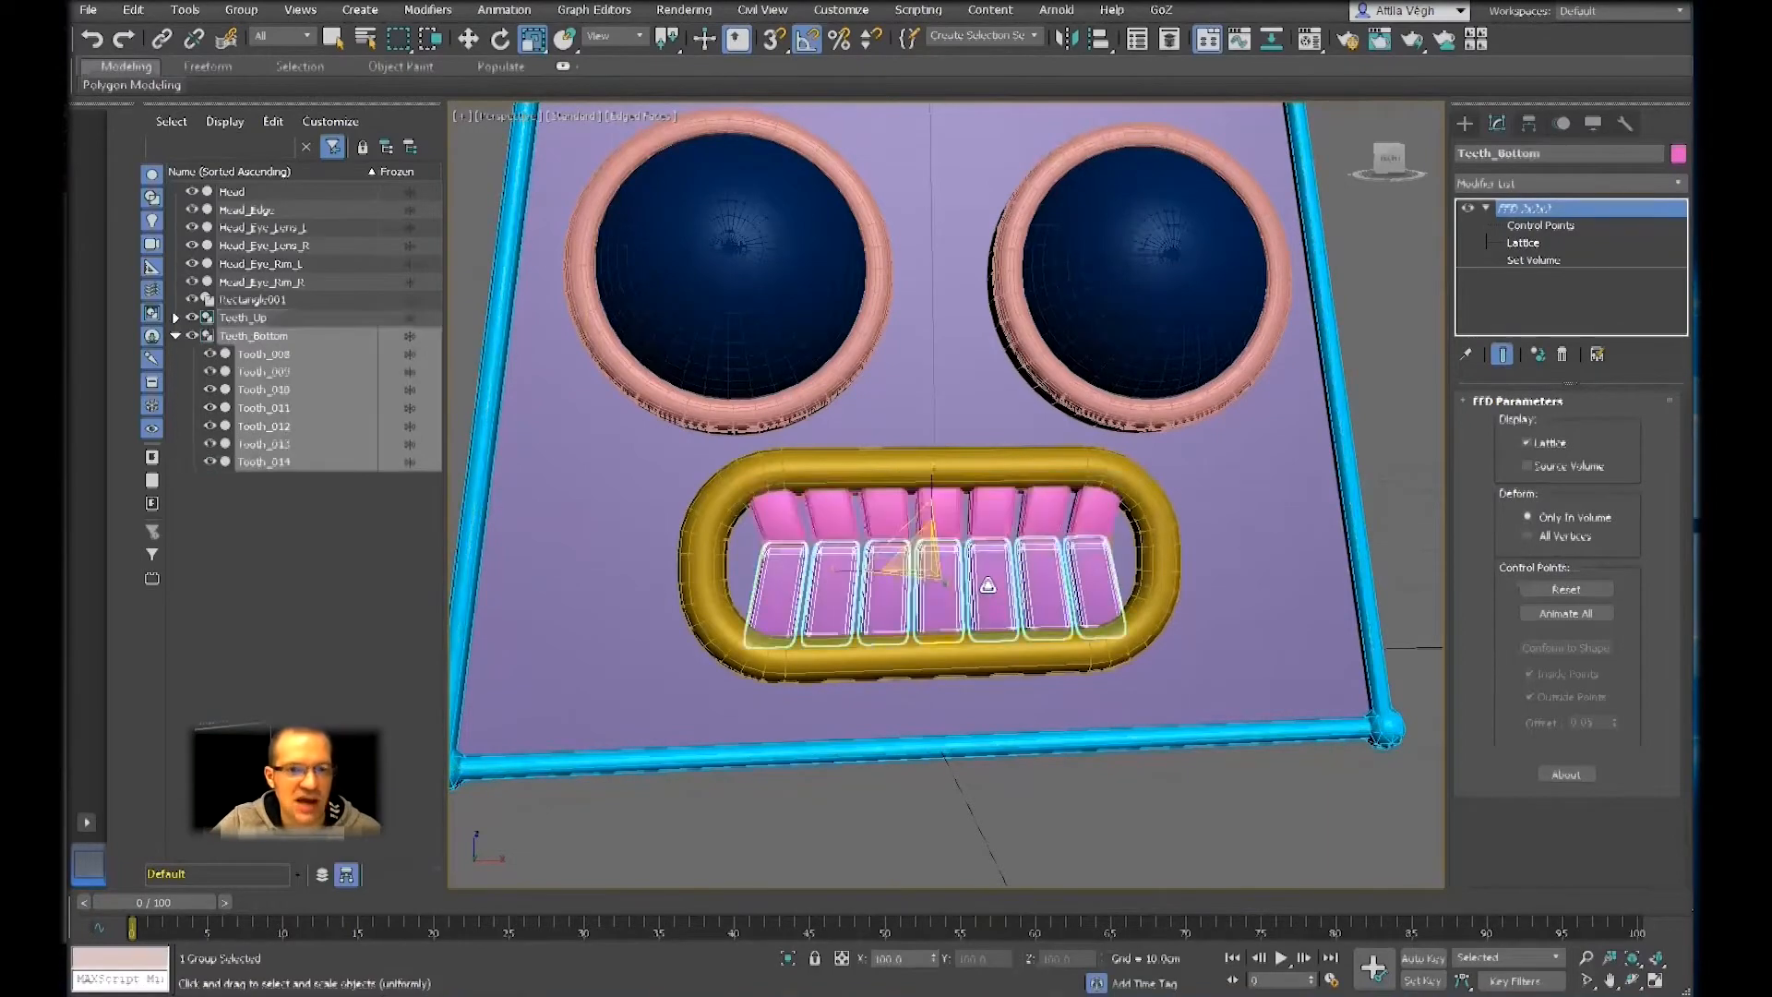
click(1532, 225)
scroll(945, 622, up, 5)
alt+middle_drag(955, 558, 1009, 566)
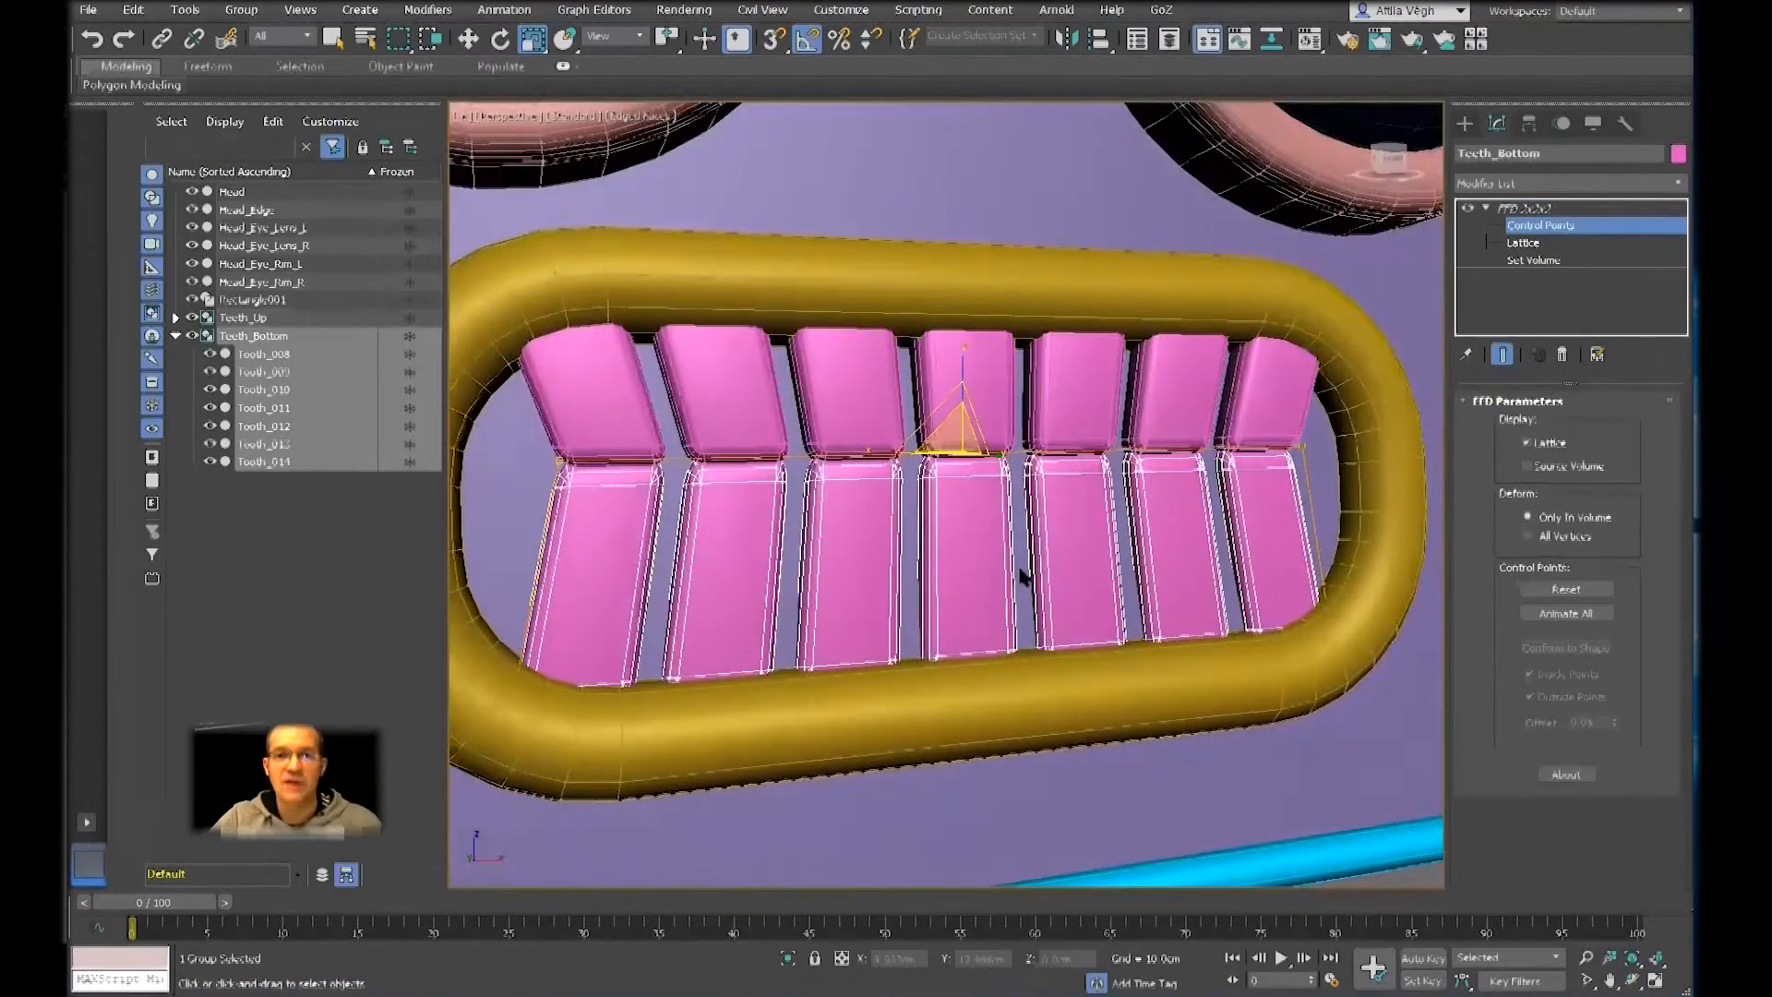
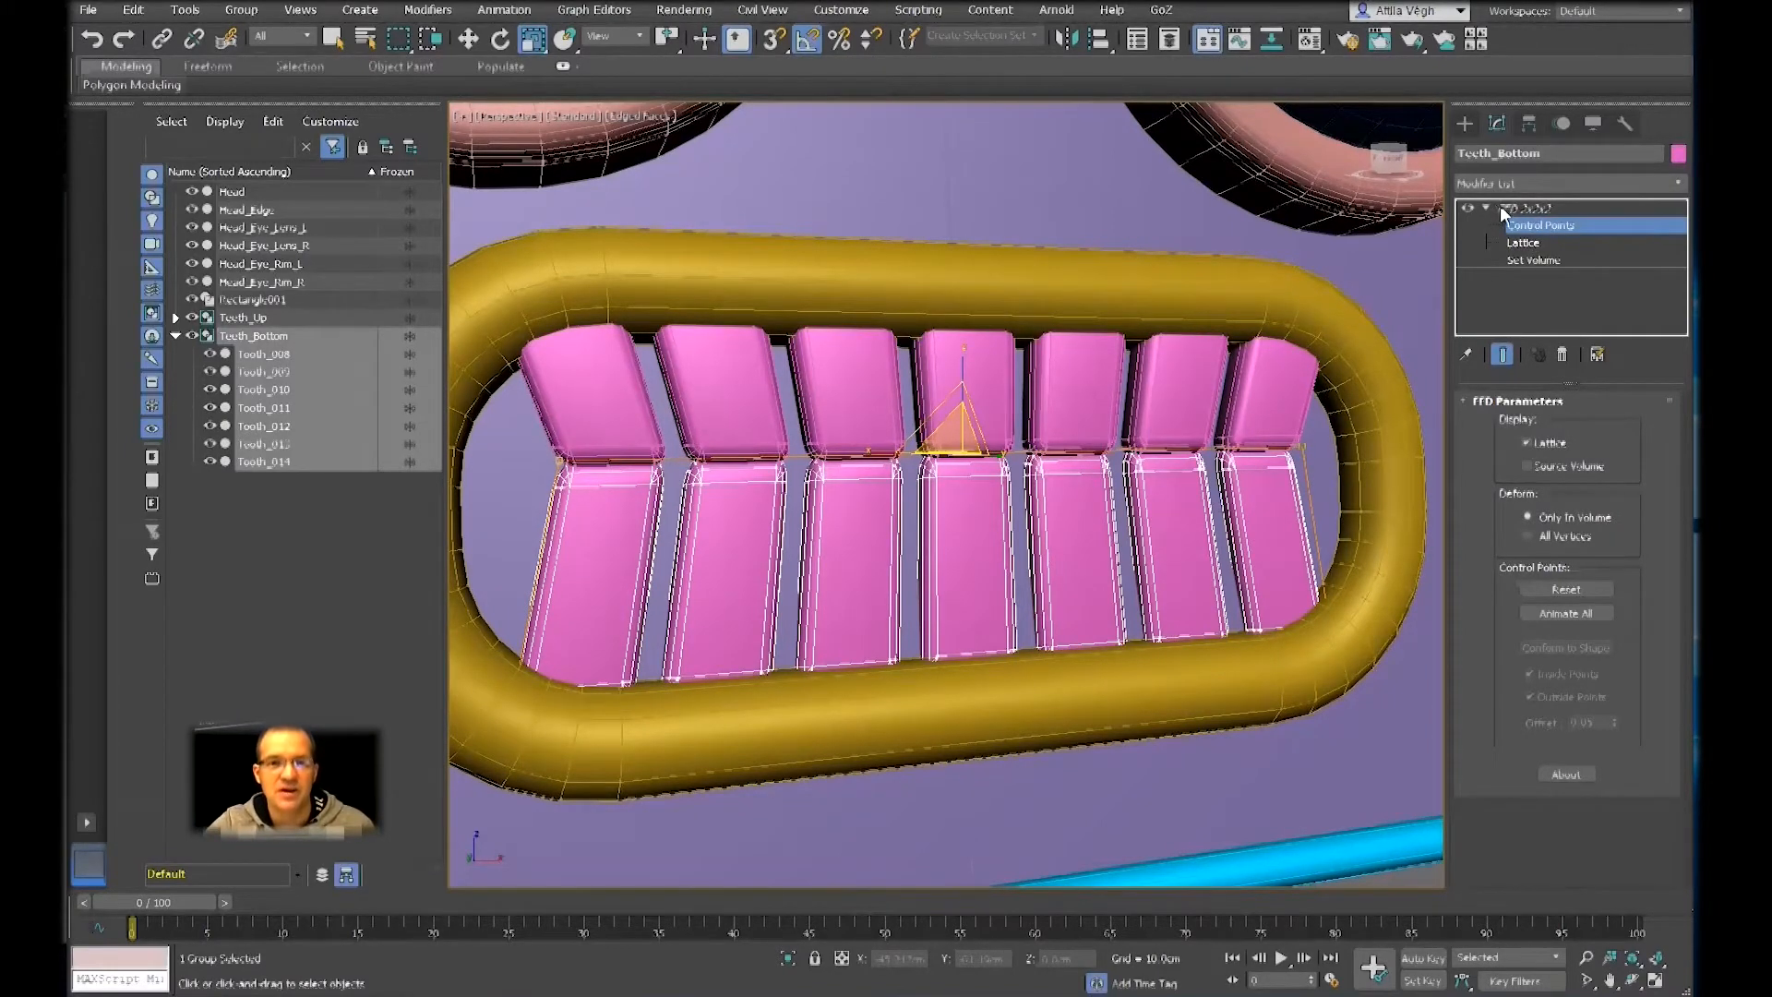
Leave the Teeth_Bottom control points and group Teeth_Up and Teeth_Bottom together under the name Teeth_All
click(1522, 210)
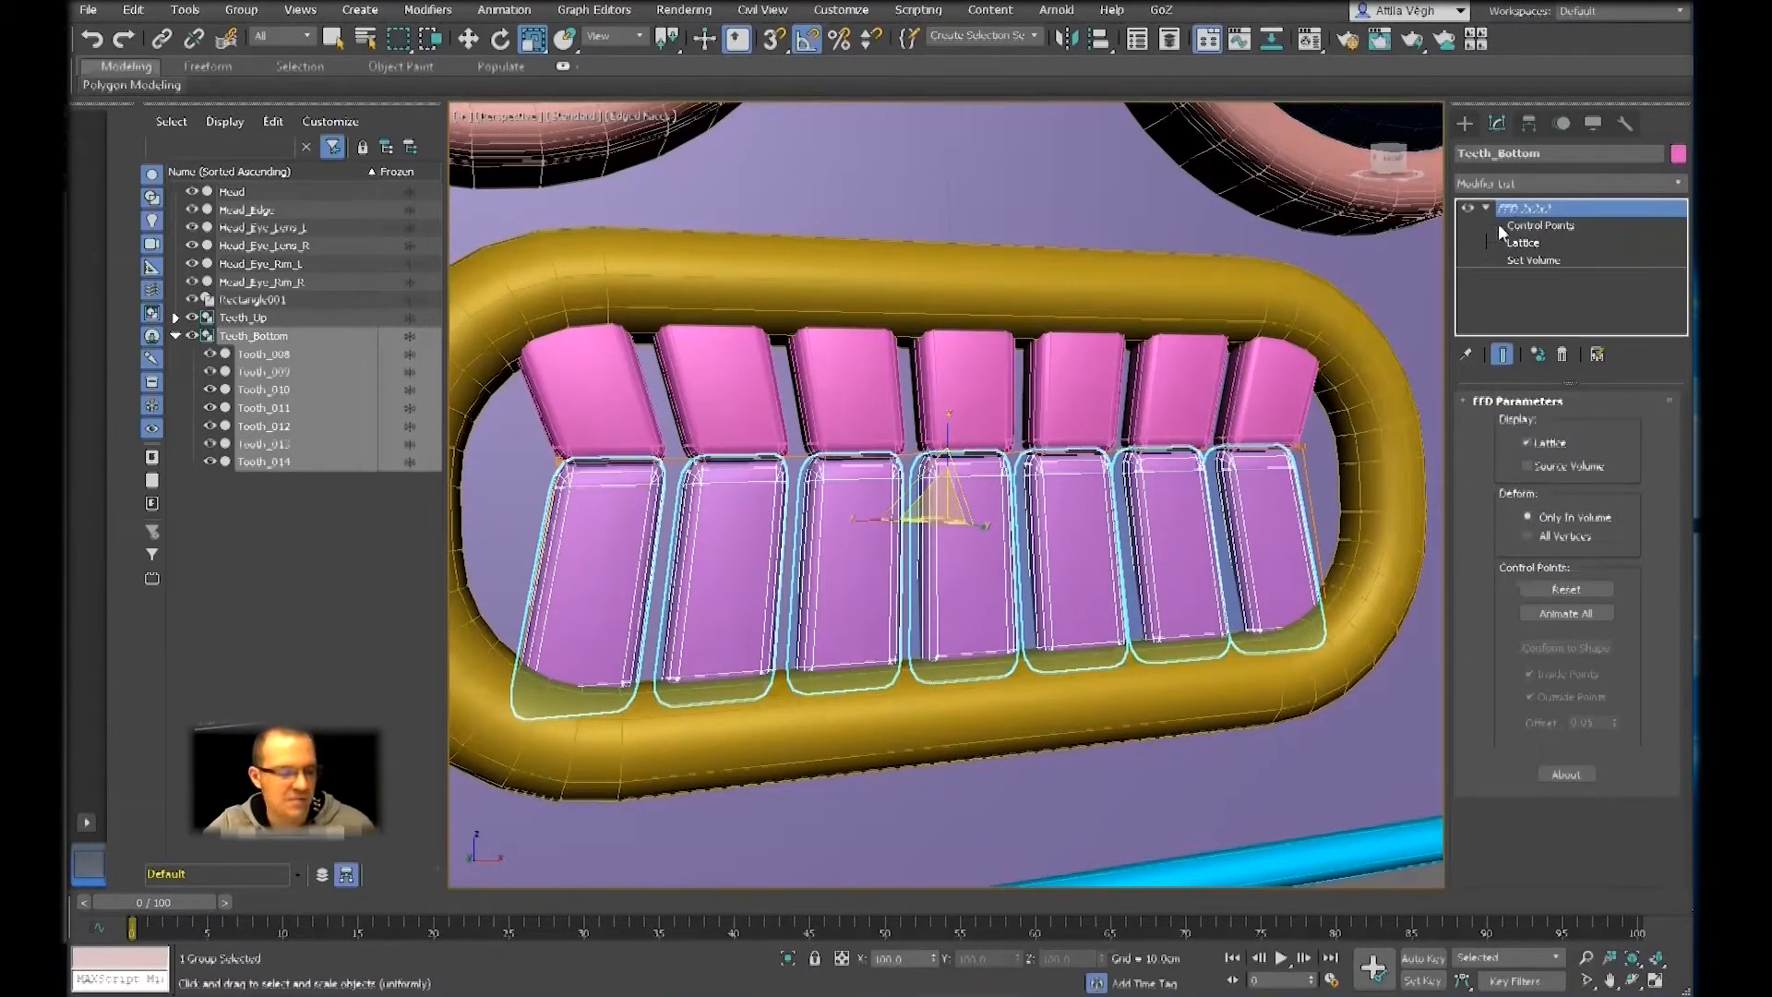
ctrl+click(1307, 398)
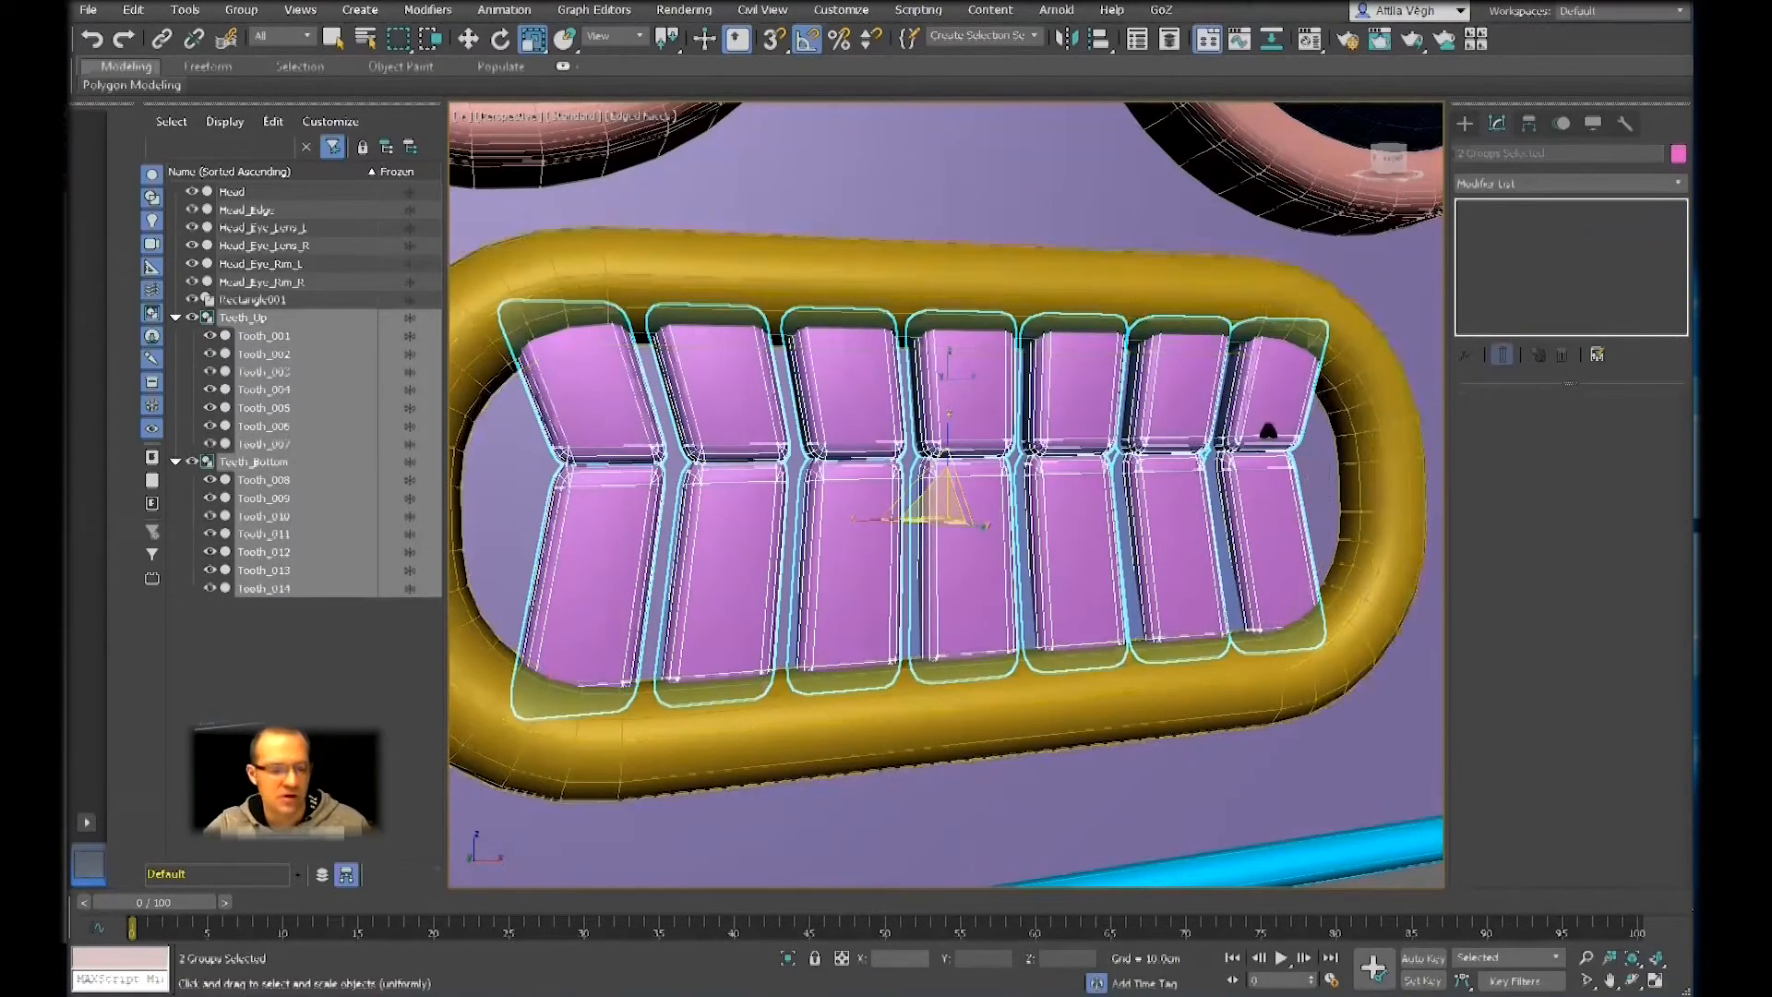
scroll(1110, 434, down, 5)
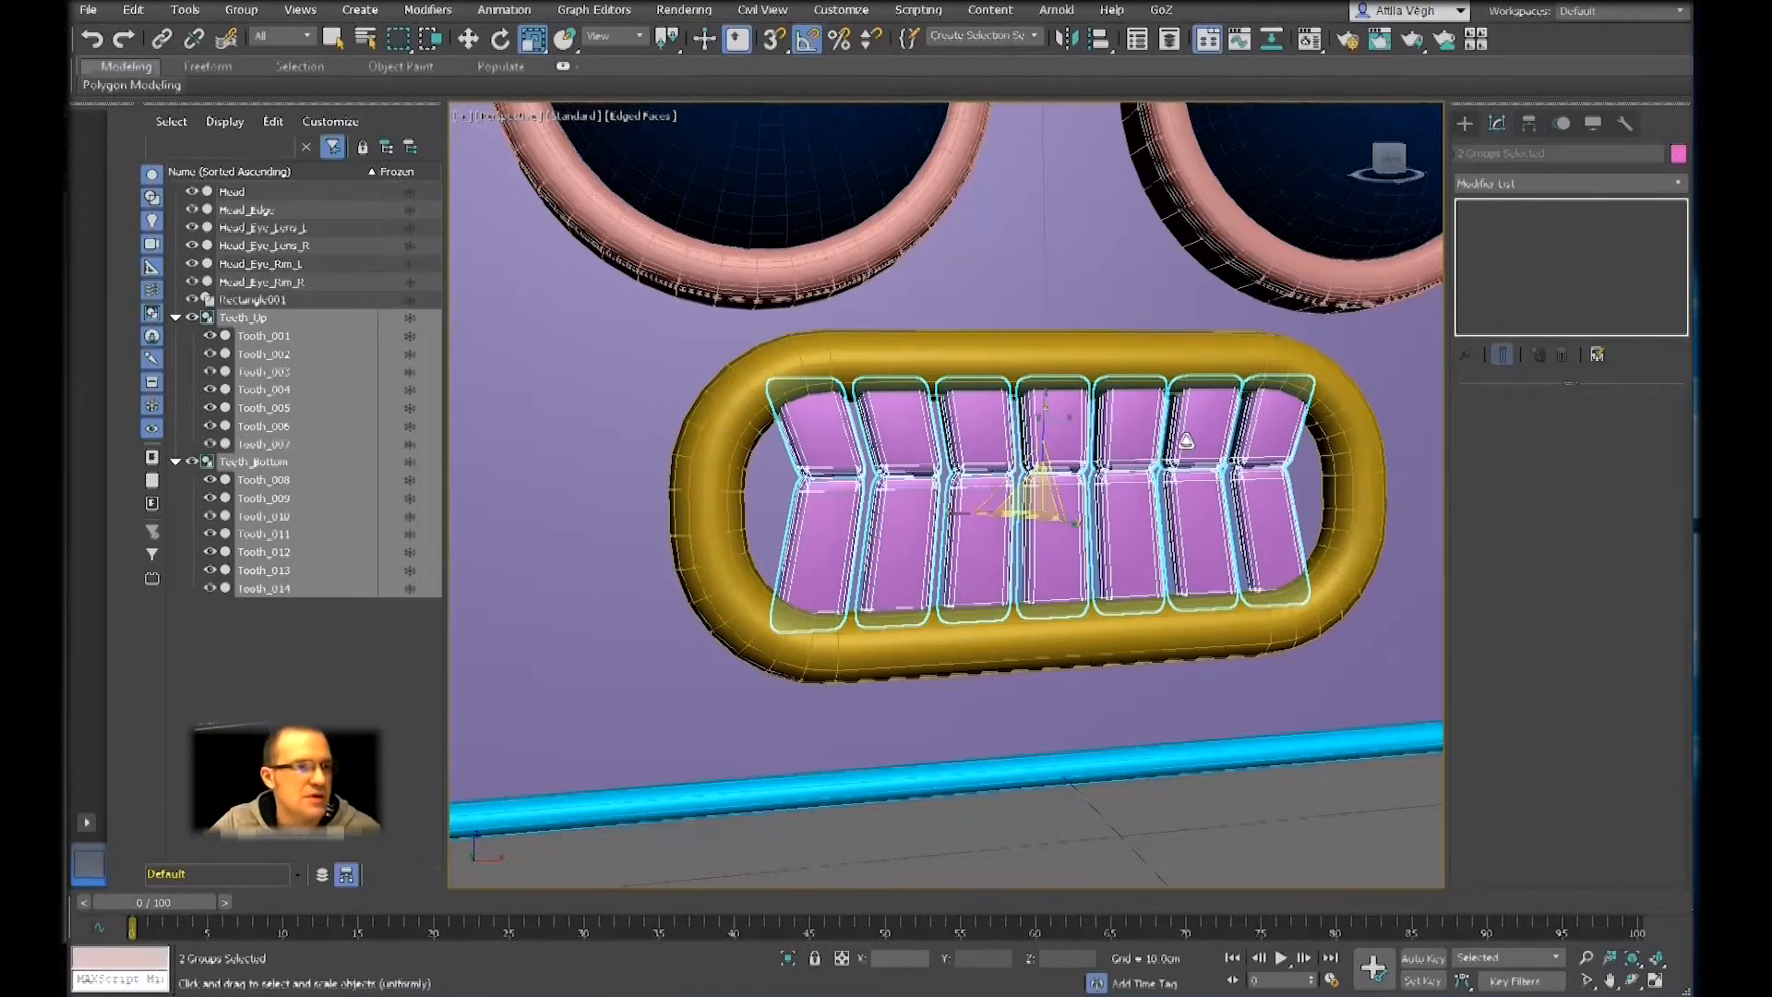
click(242, 11)
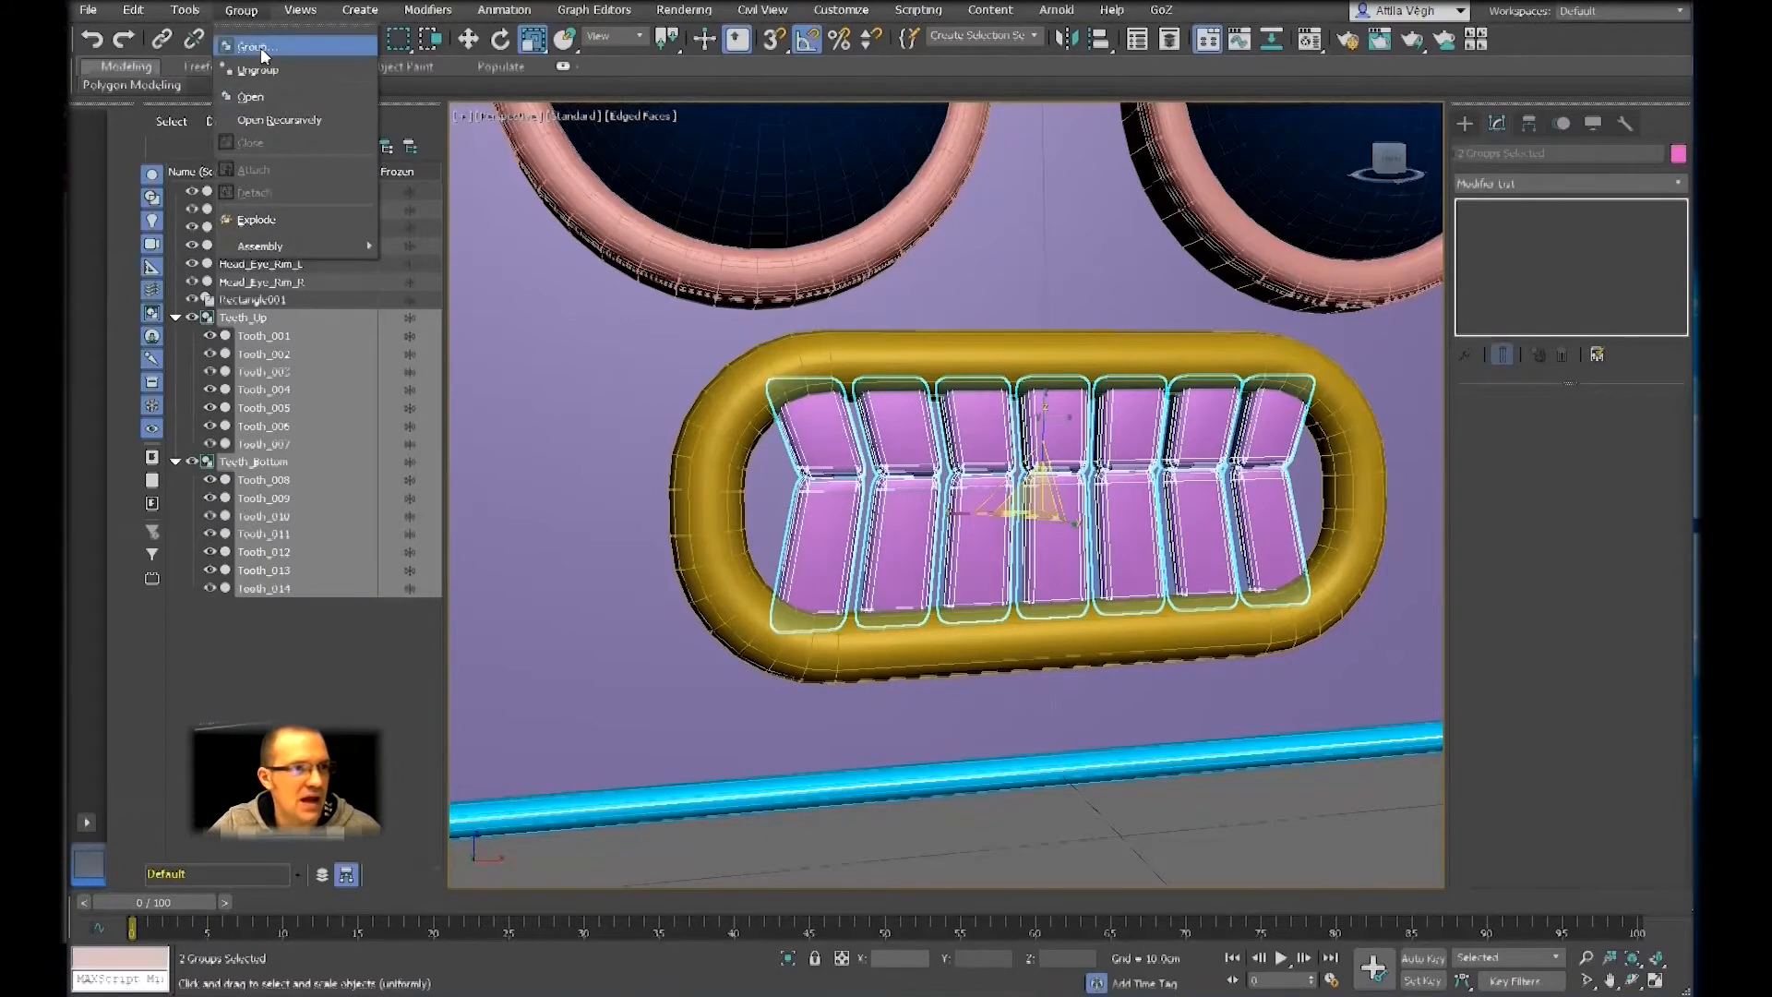
click(258, 46)
drag(891, 432, 1114, 510)
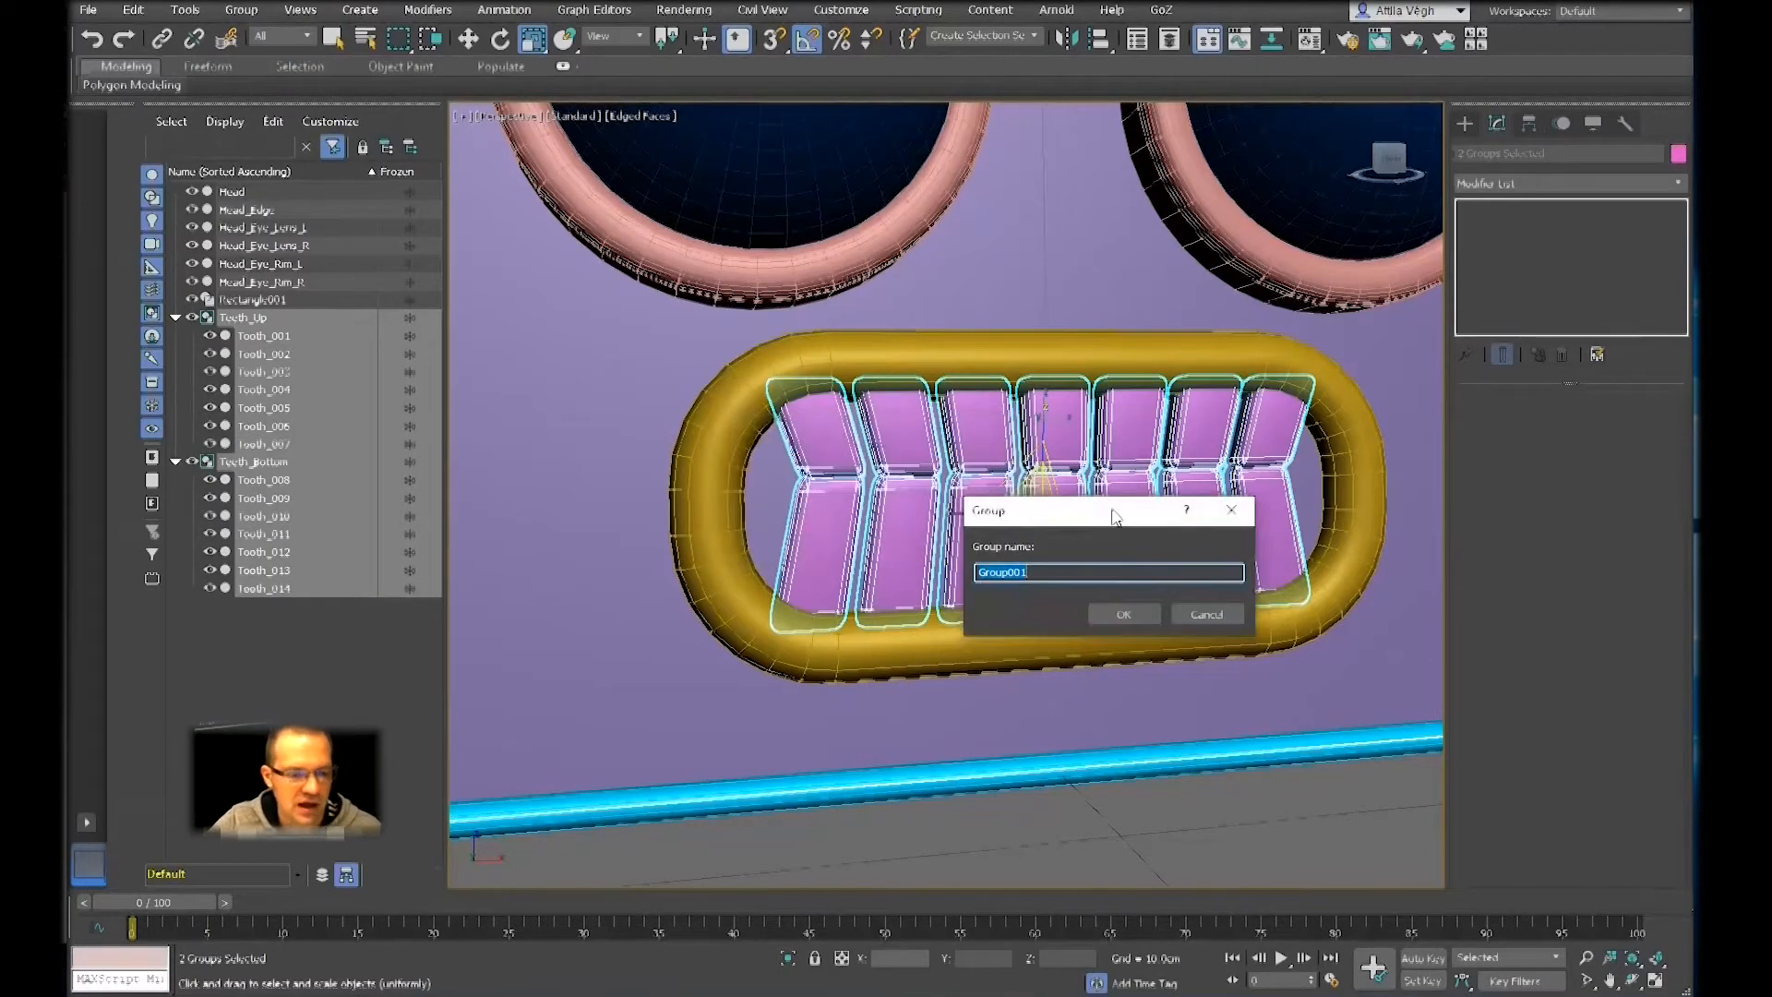
text(Te)
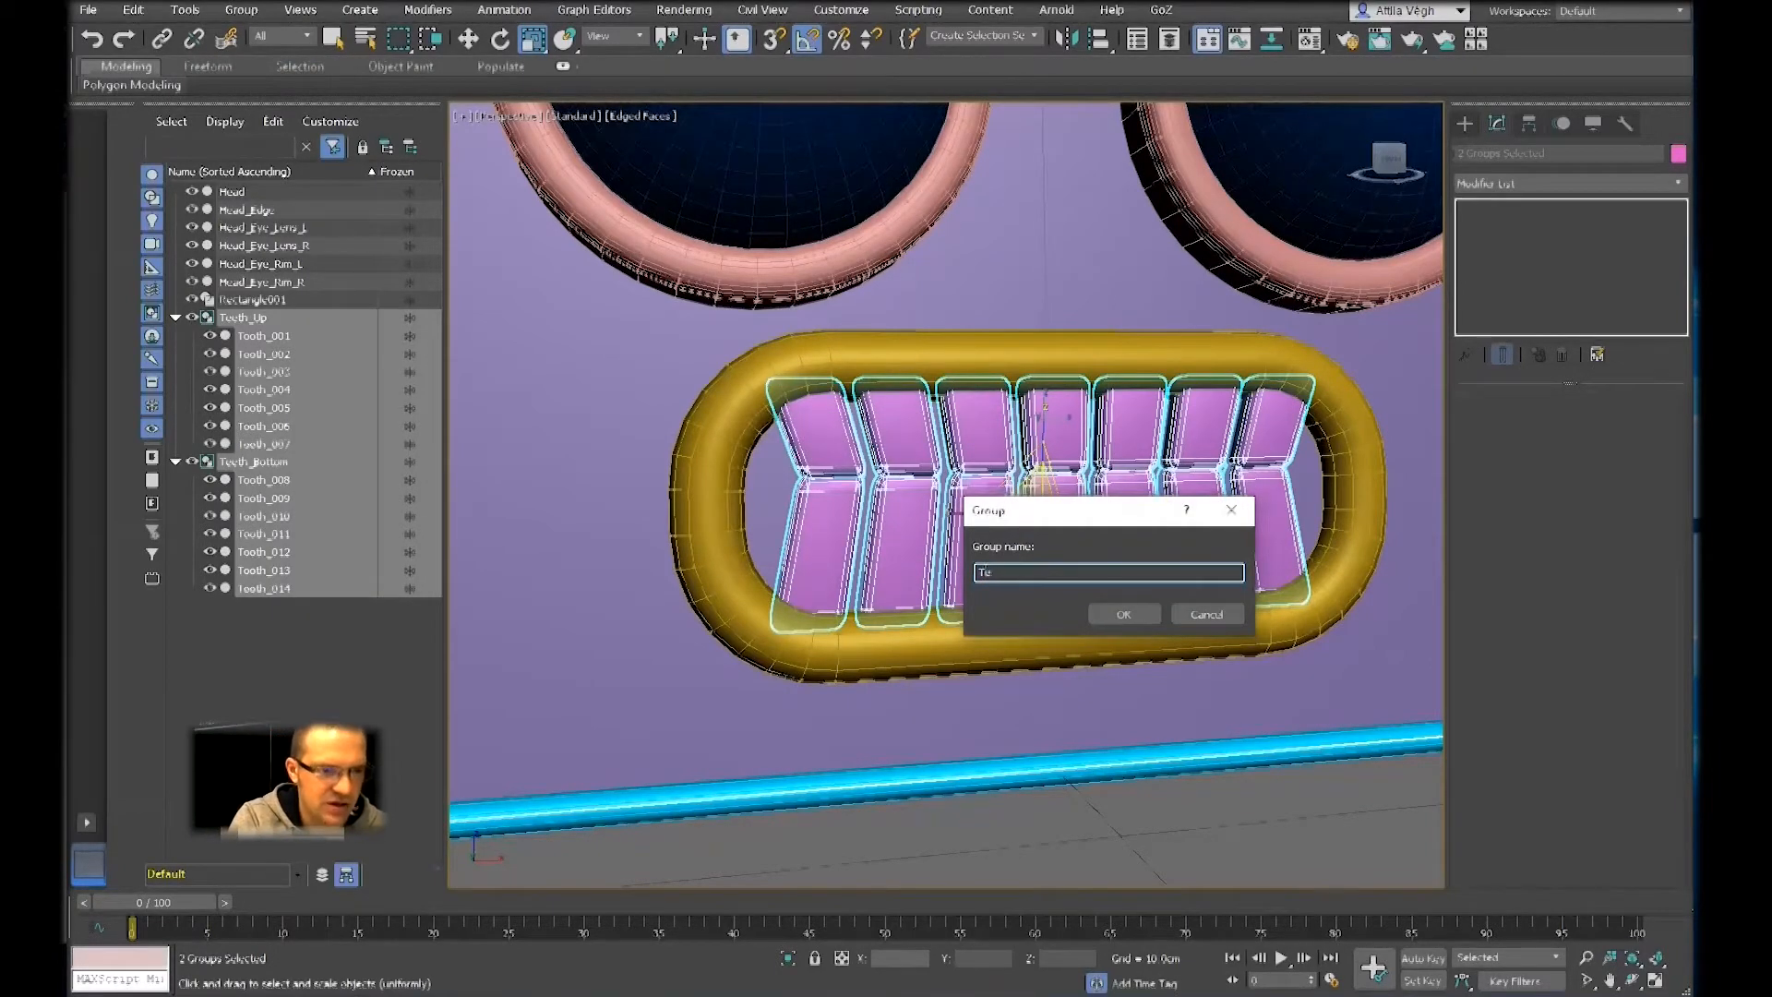
text(eth_All)
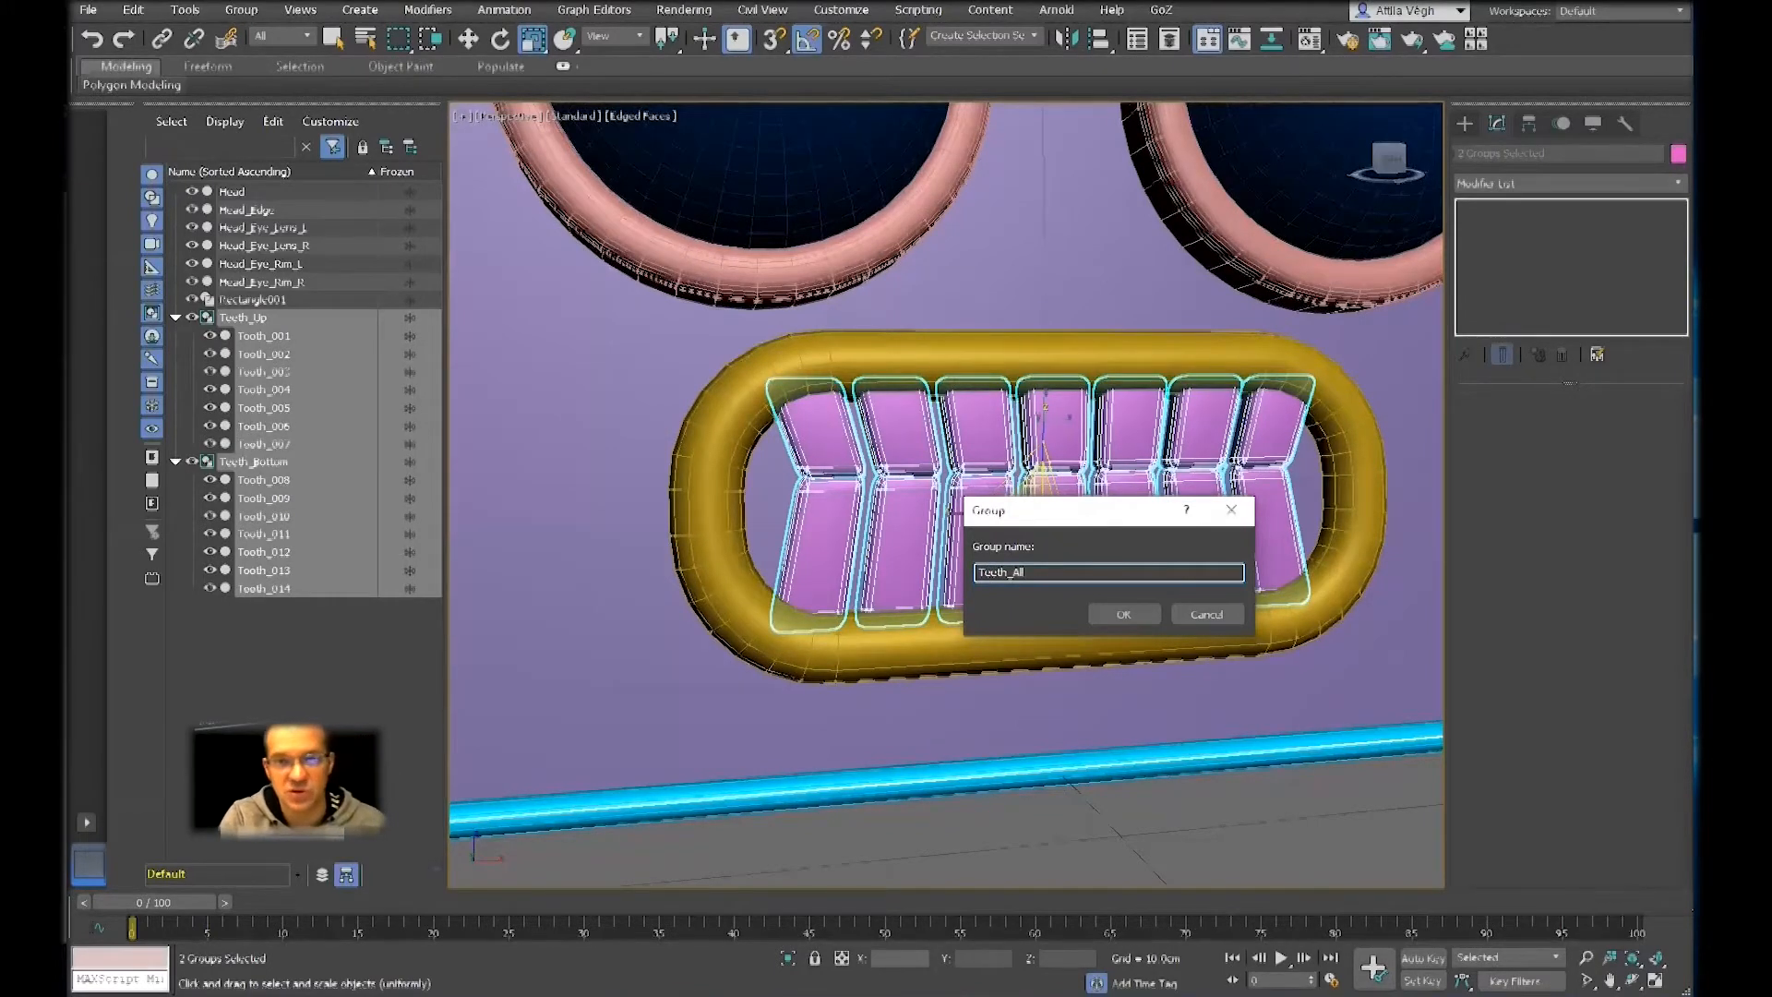
key(Return)
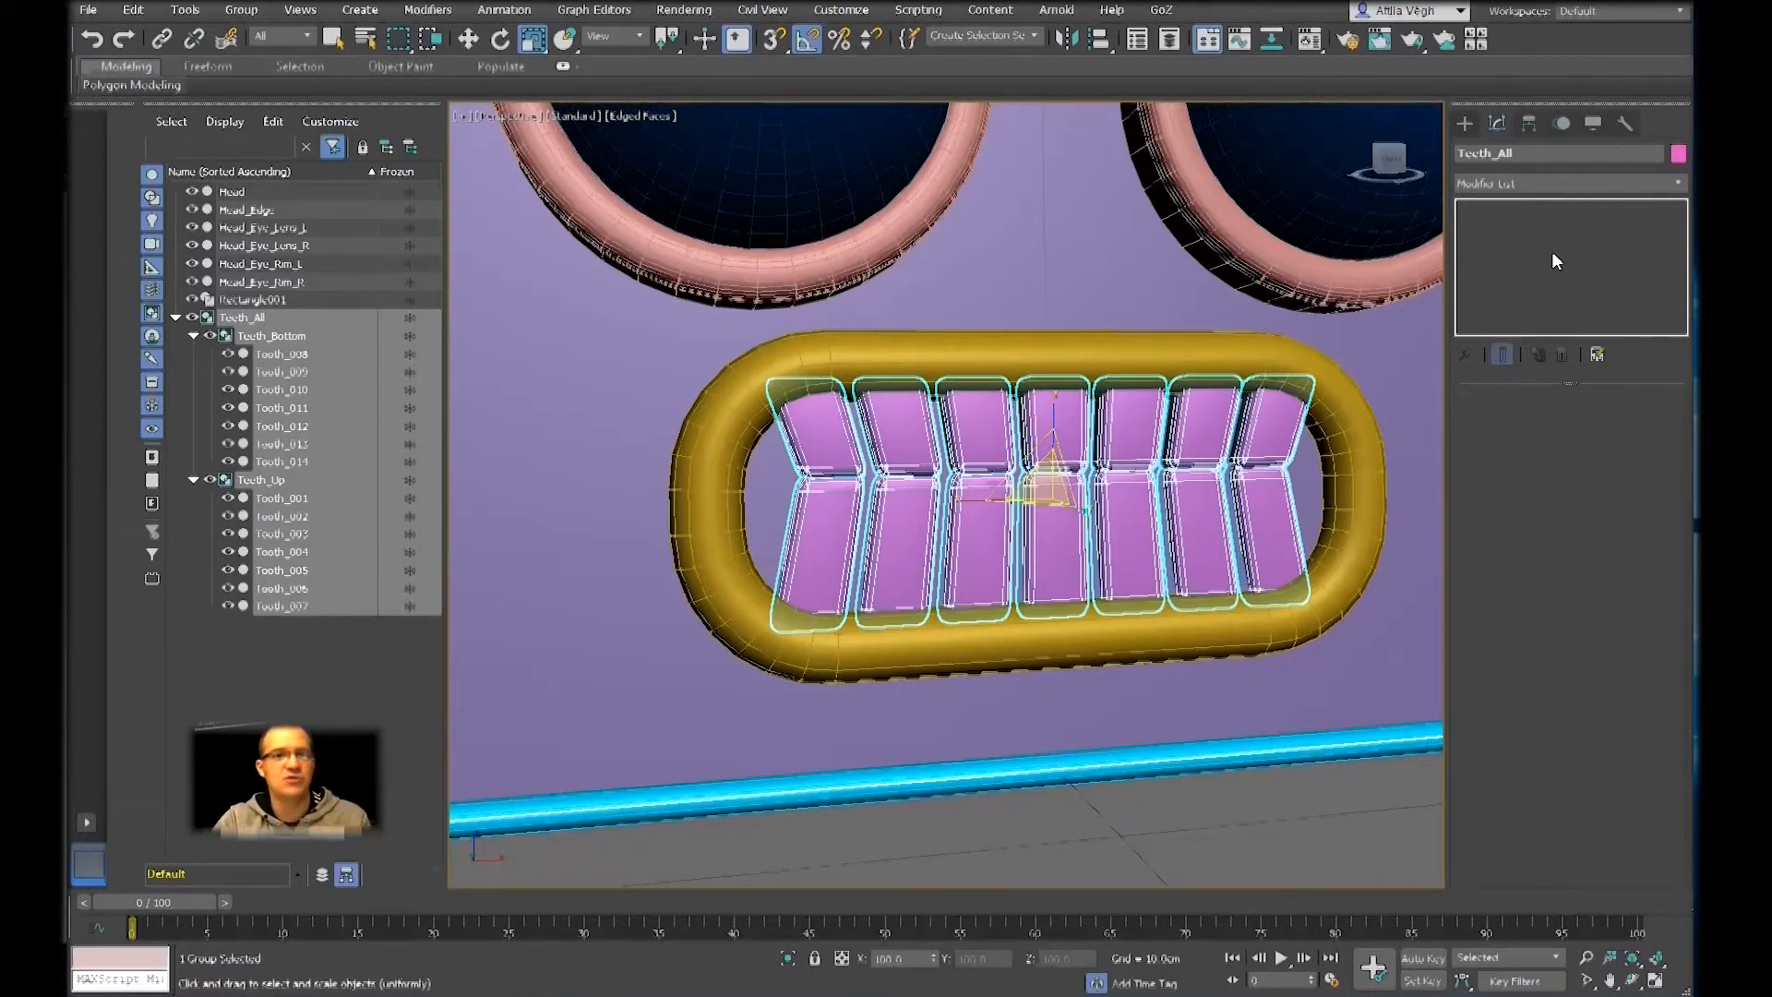
Open the Teeth_All group and its nested Teeth_Up group, and delete Tooth_003 from the upper row
key(r)
key(r)
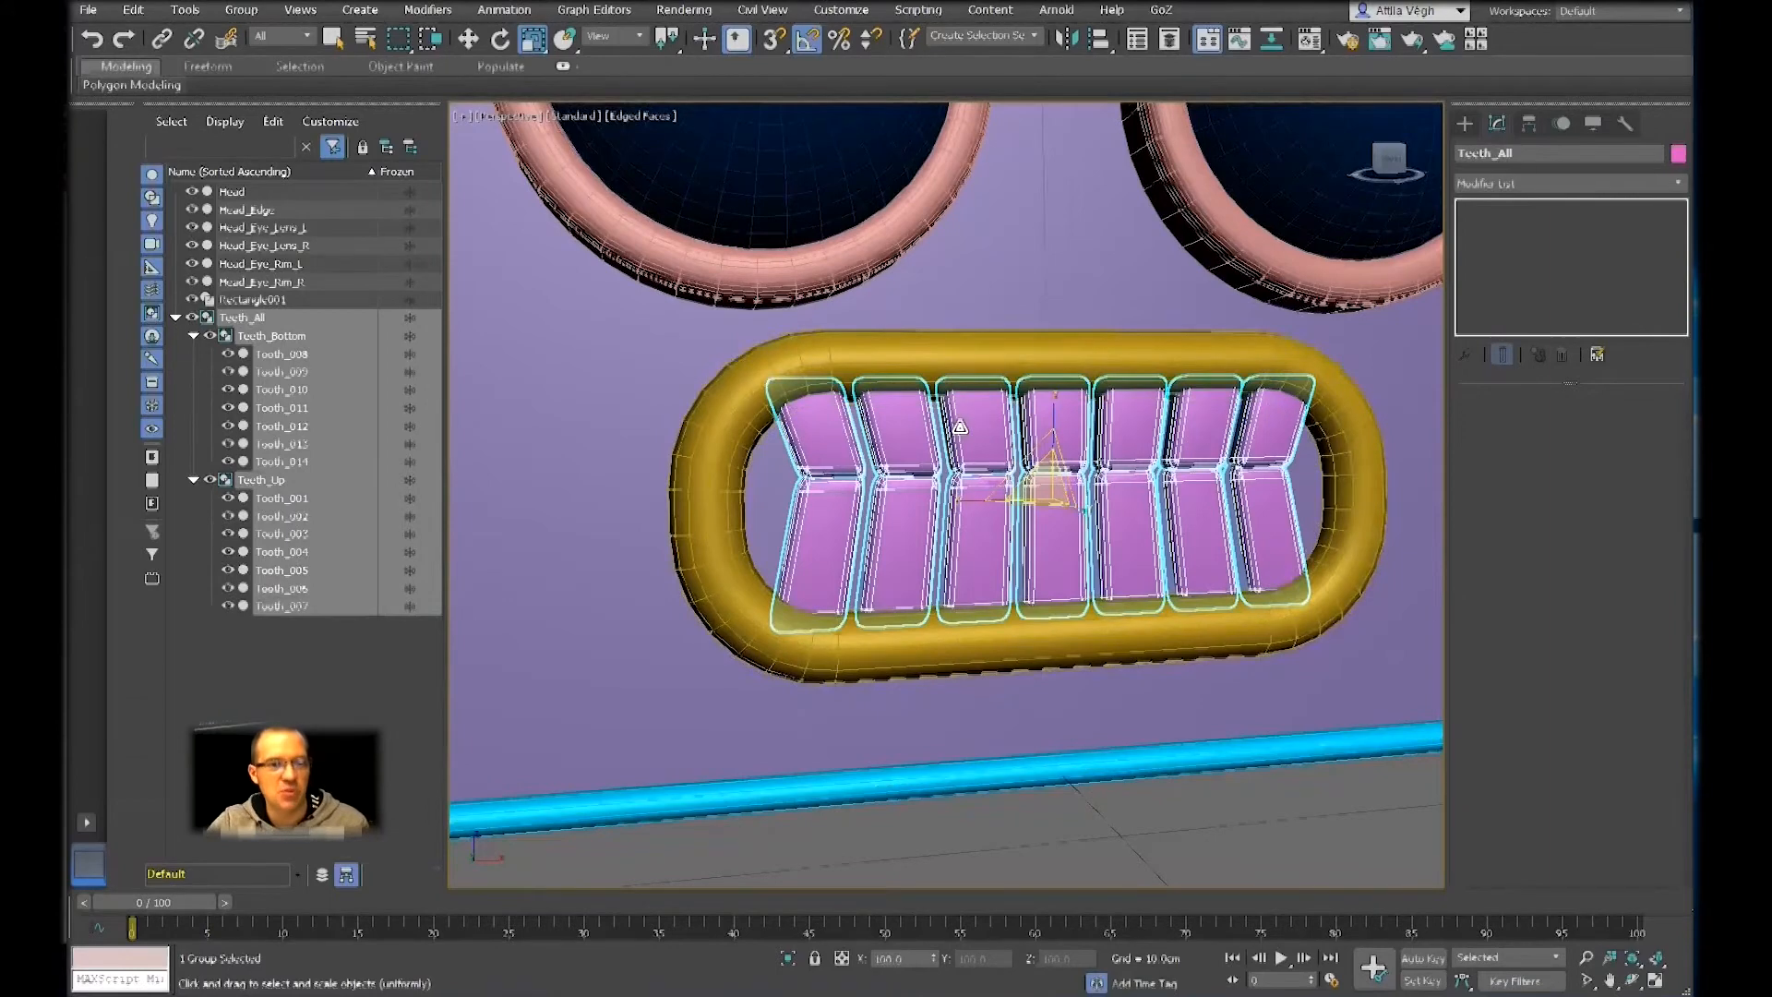
click(231, 11)
click(253, 87)
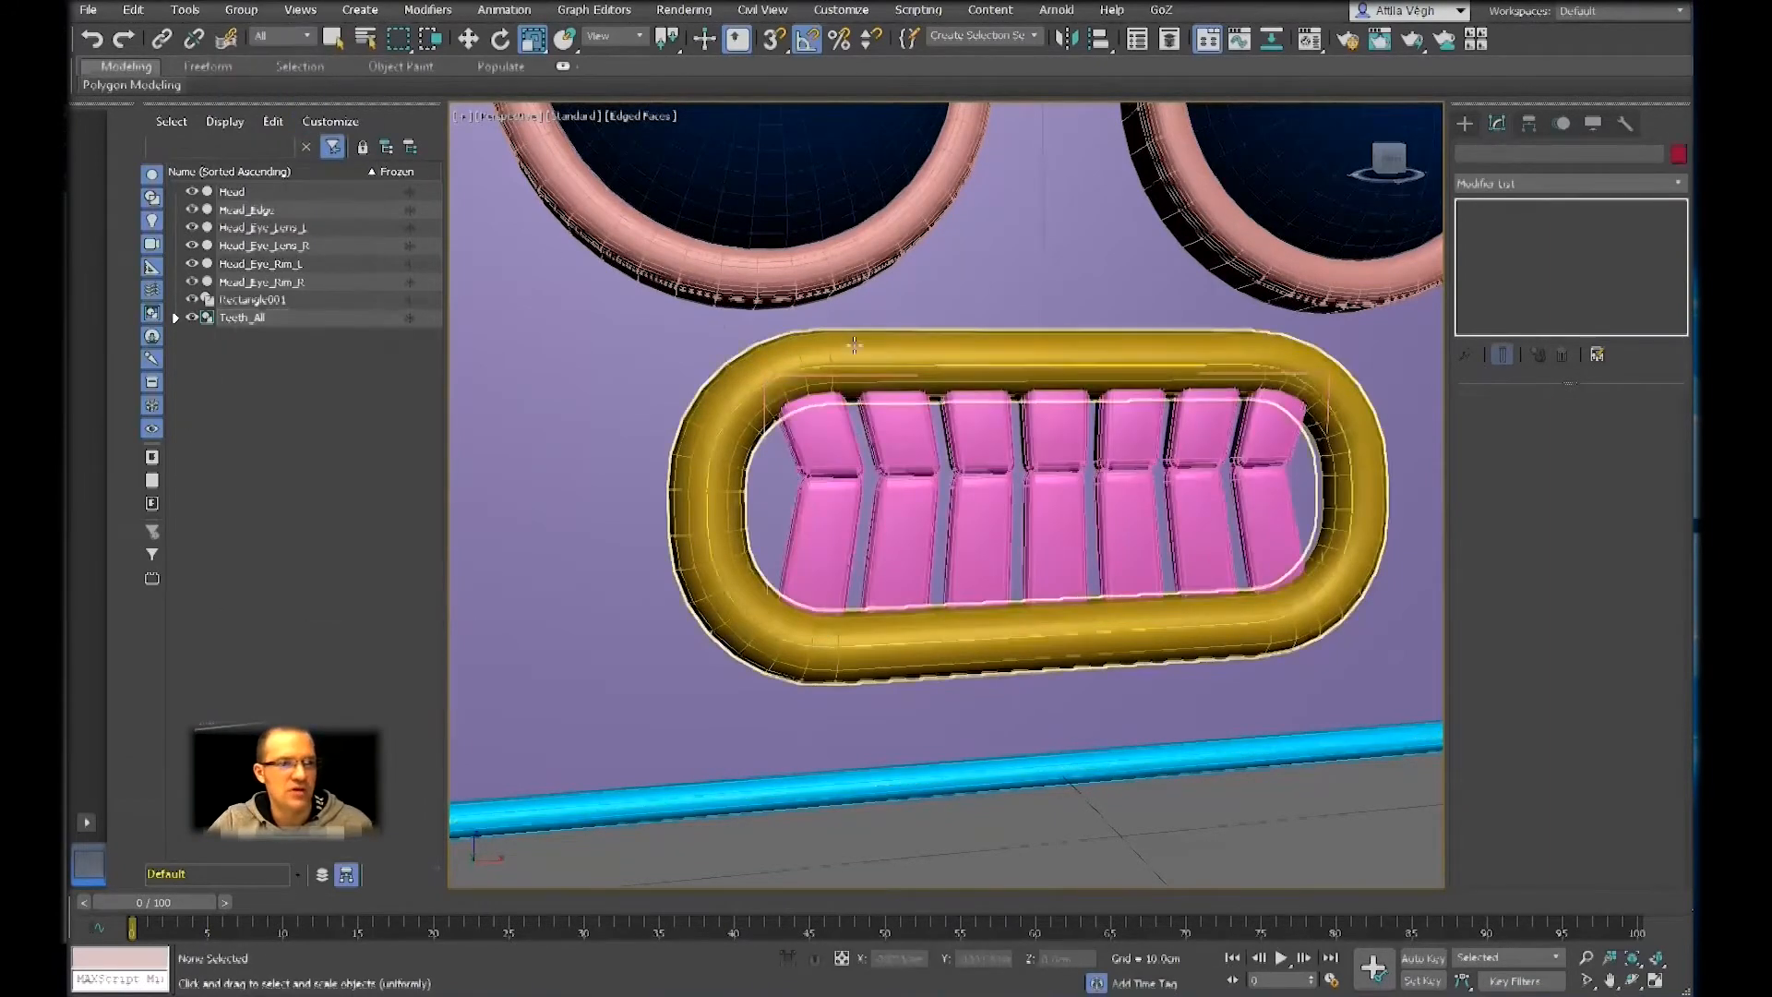
click(979, 464)
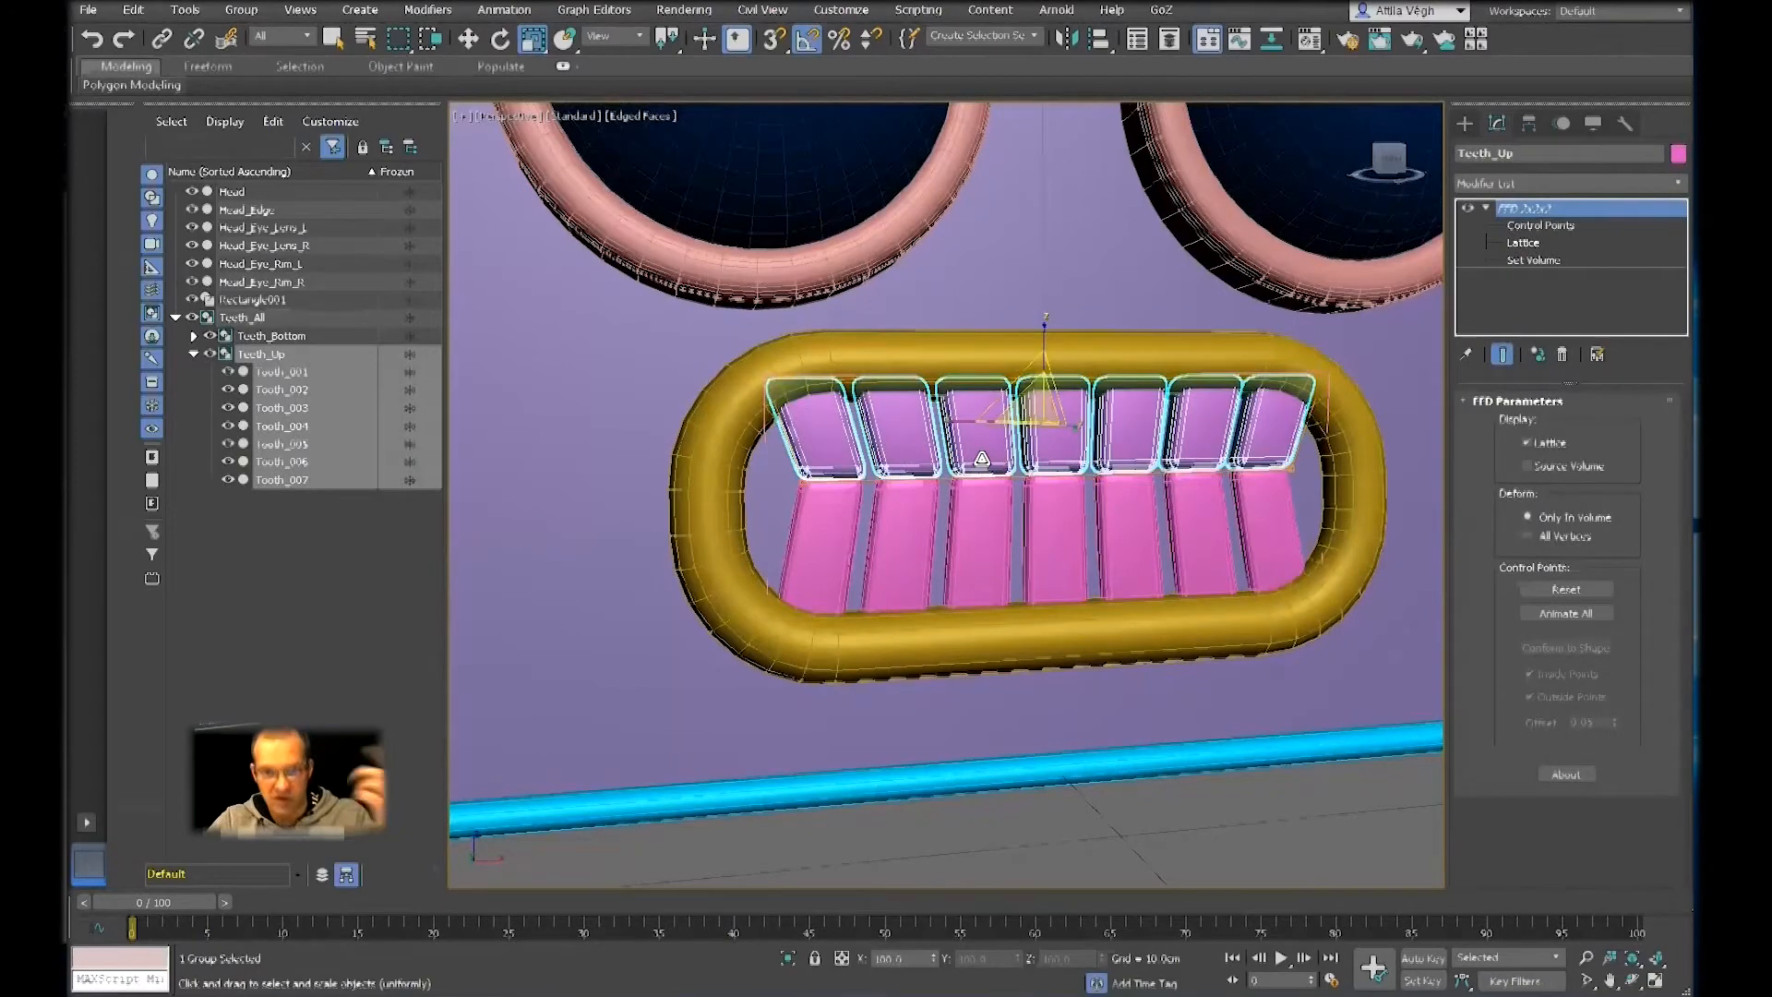
click(241, 10)
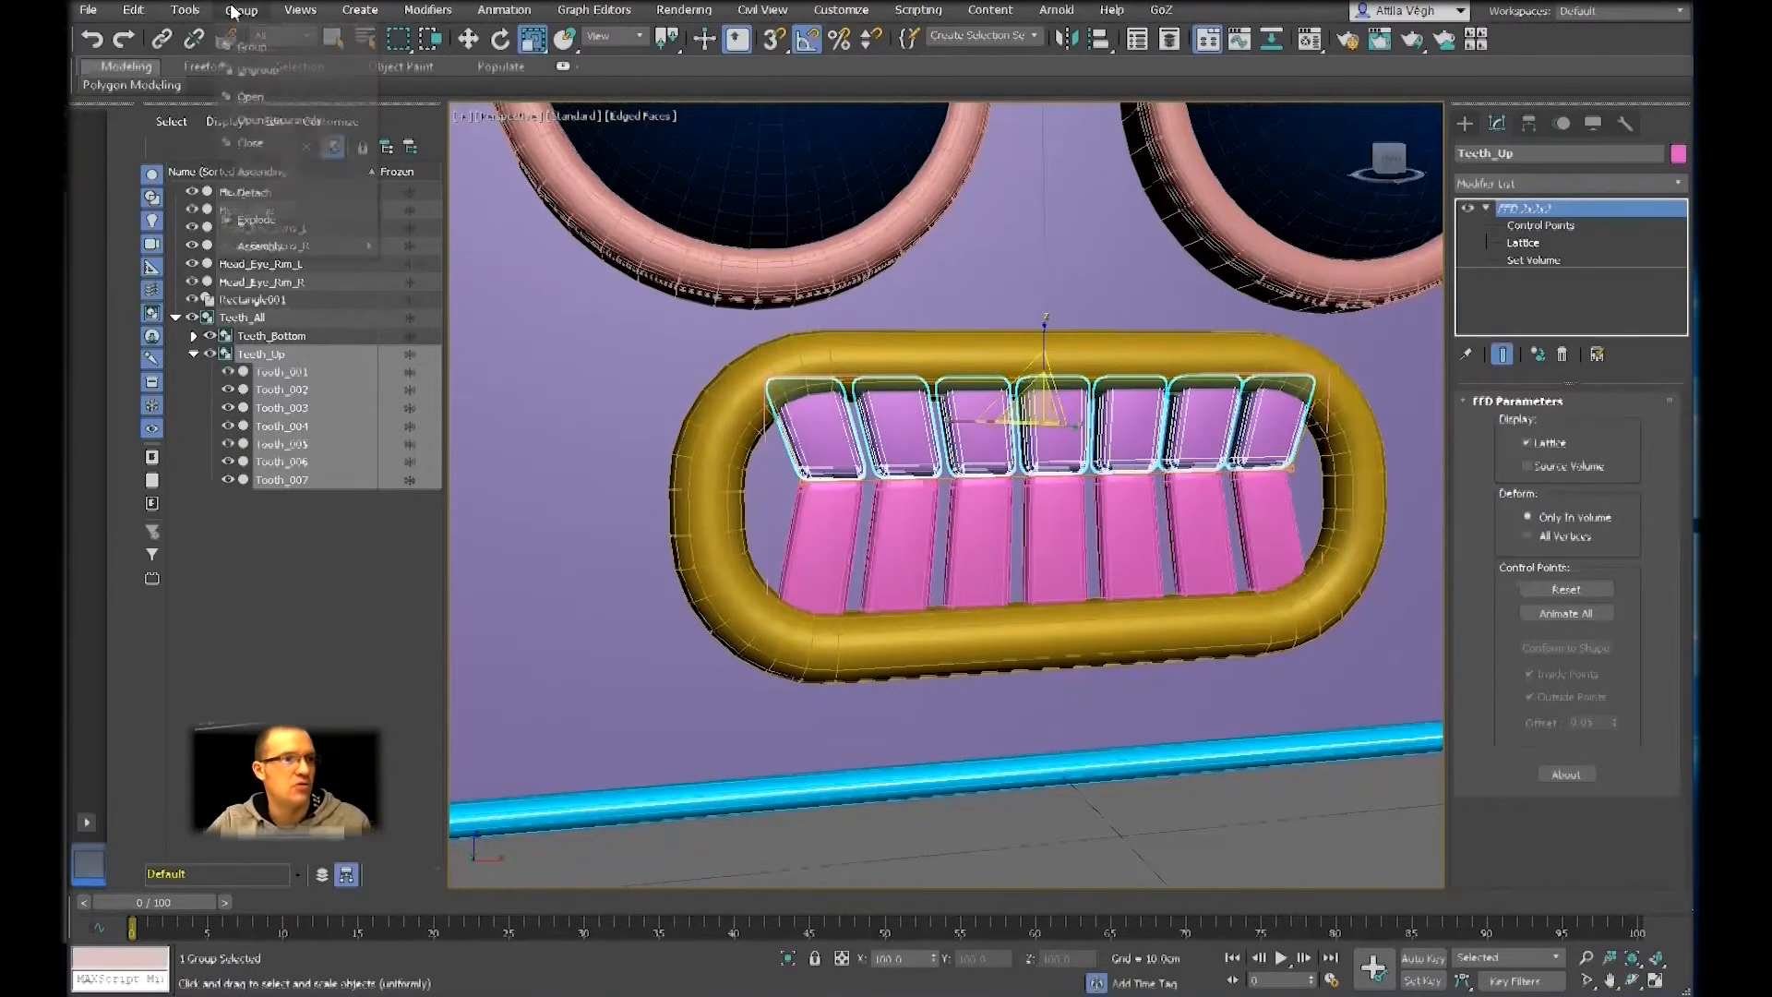
click(259, 96)
click(985, 452)
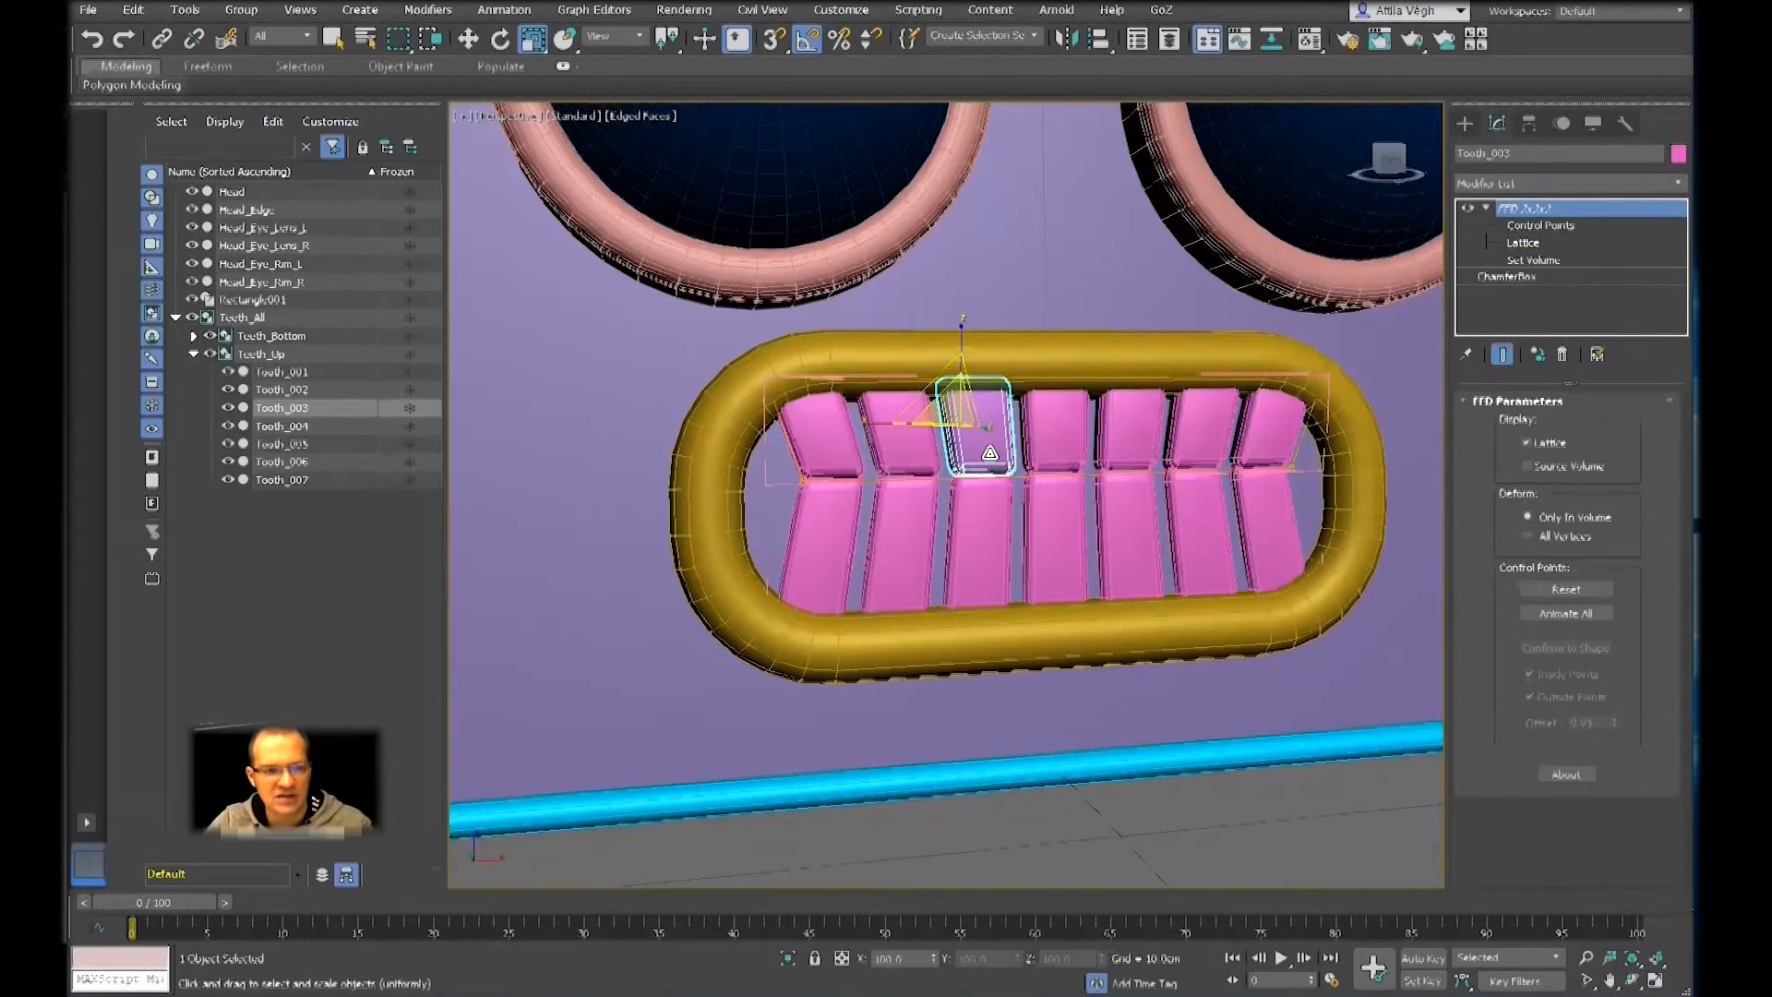
key(Delete)
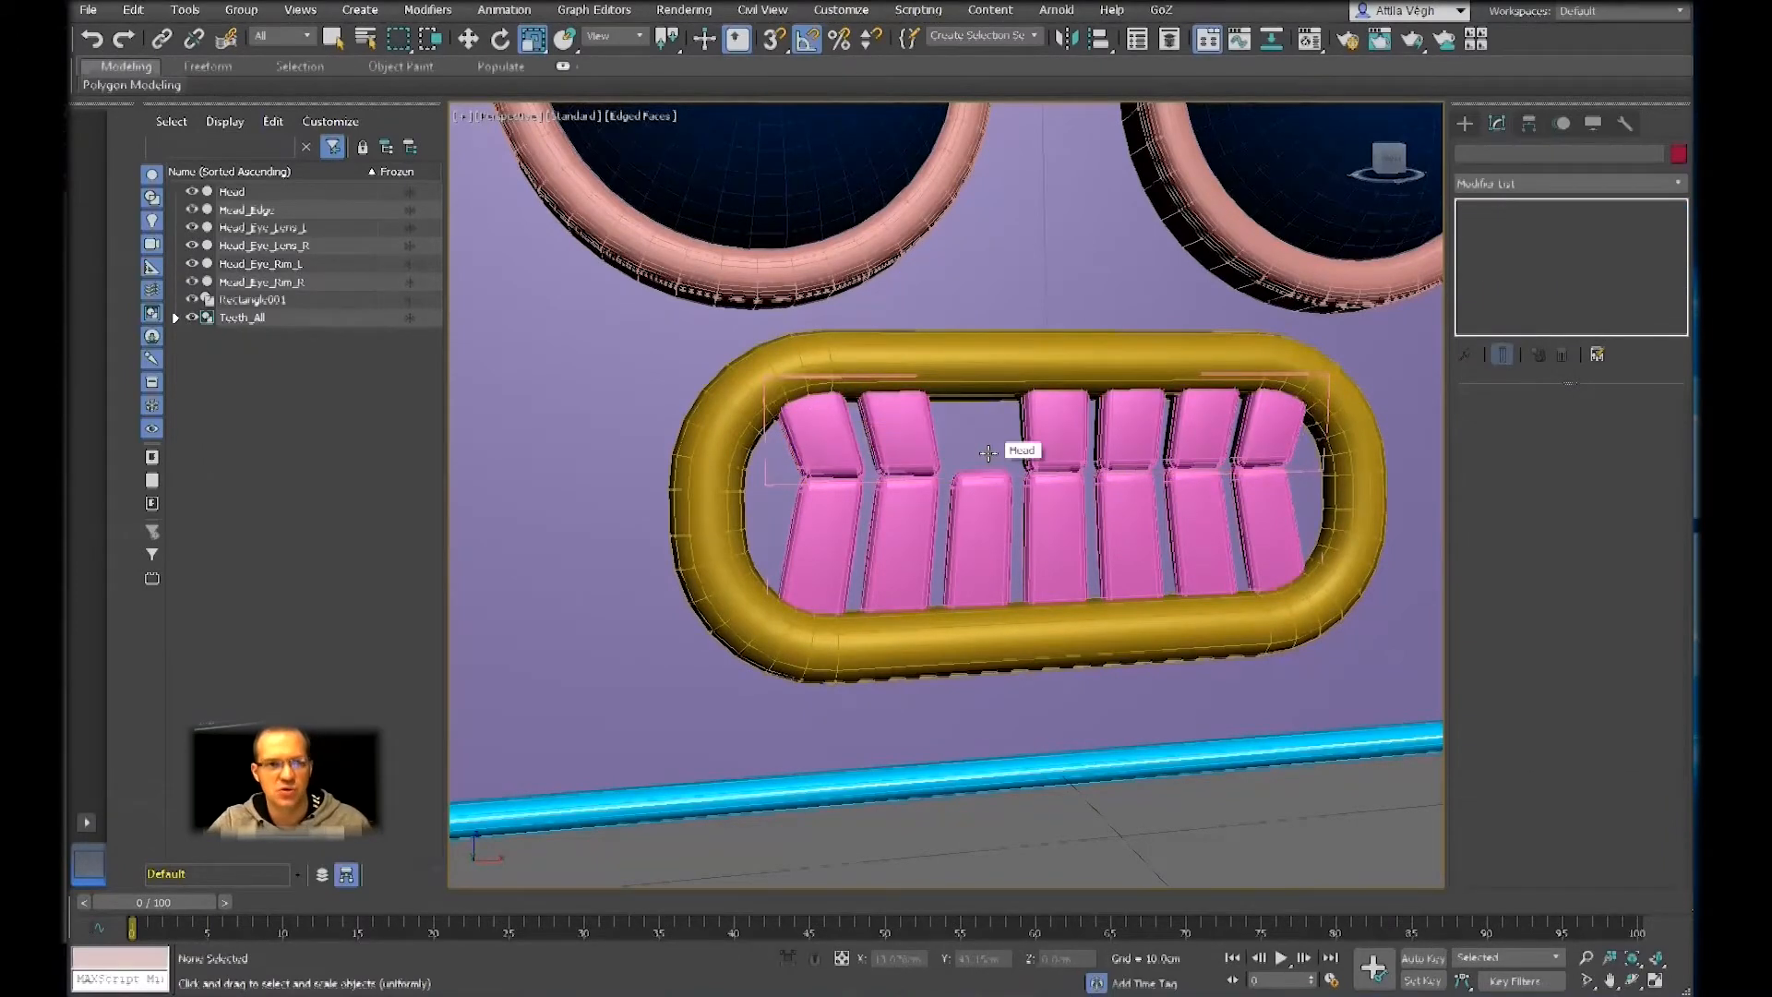
Close the Teeth_Up group and the Teeth_All group that contains it
click(880, 430)
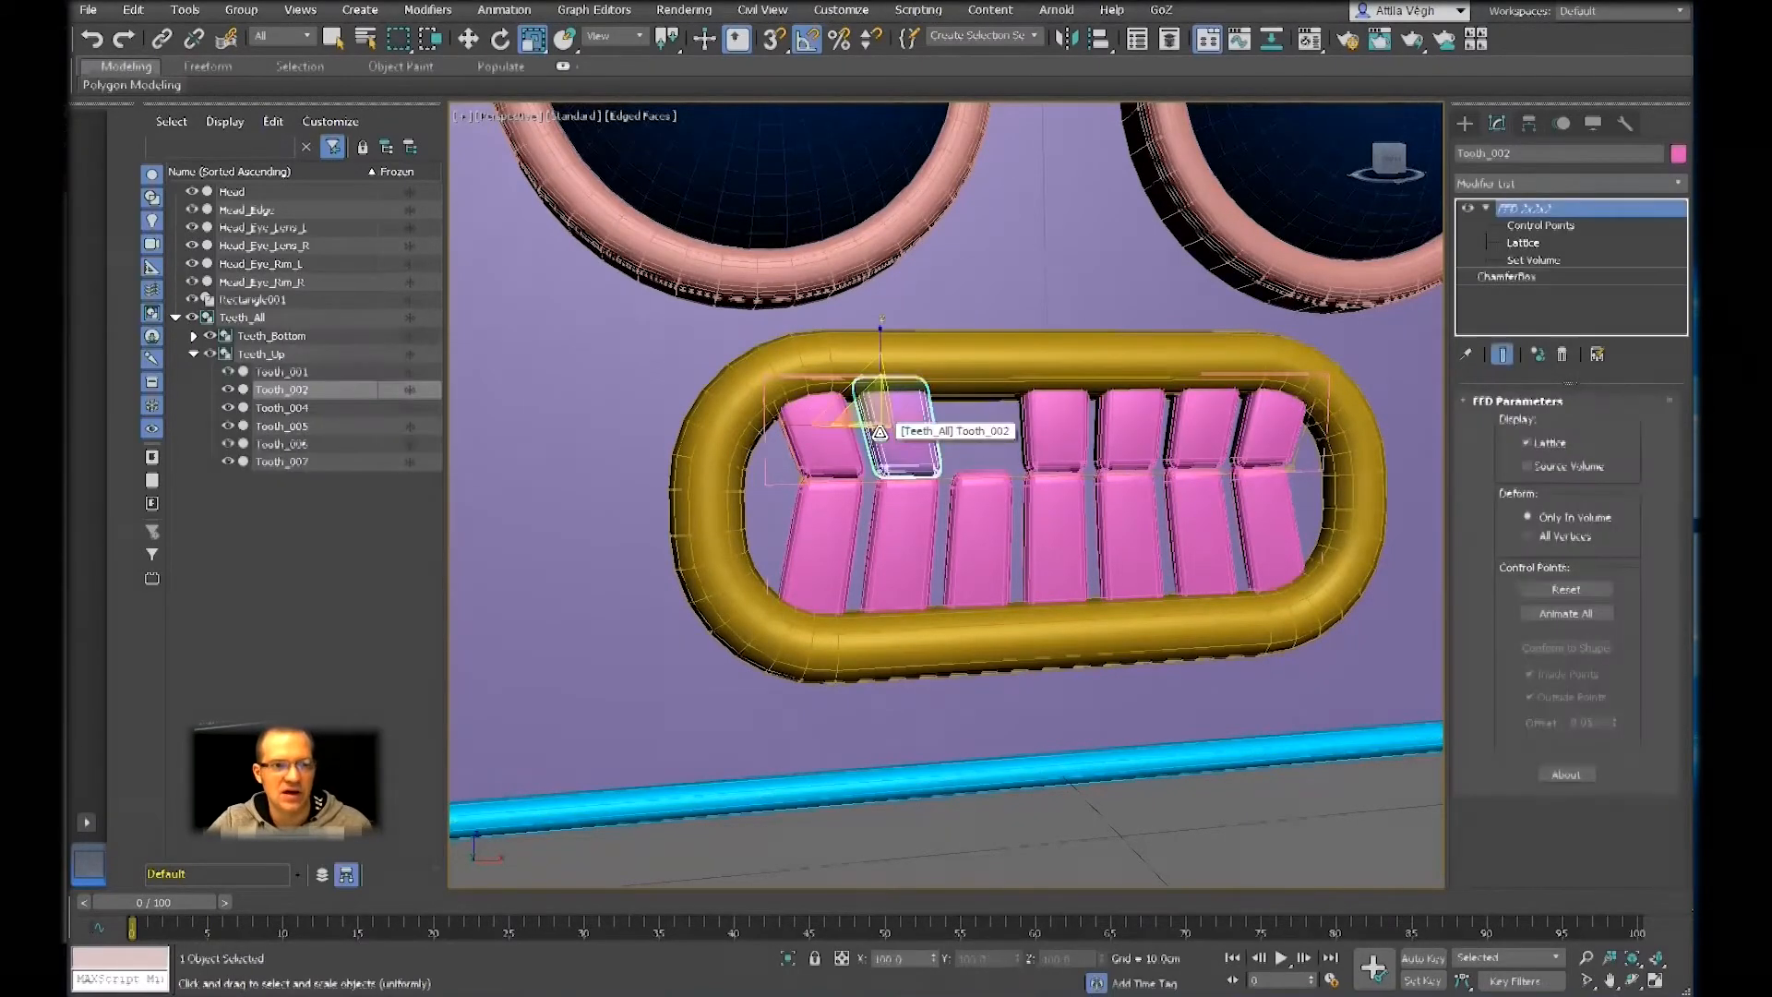
click(242, 13)
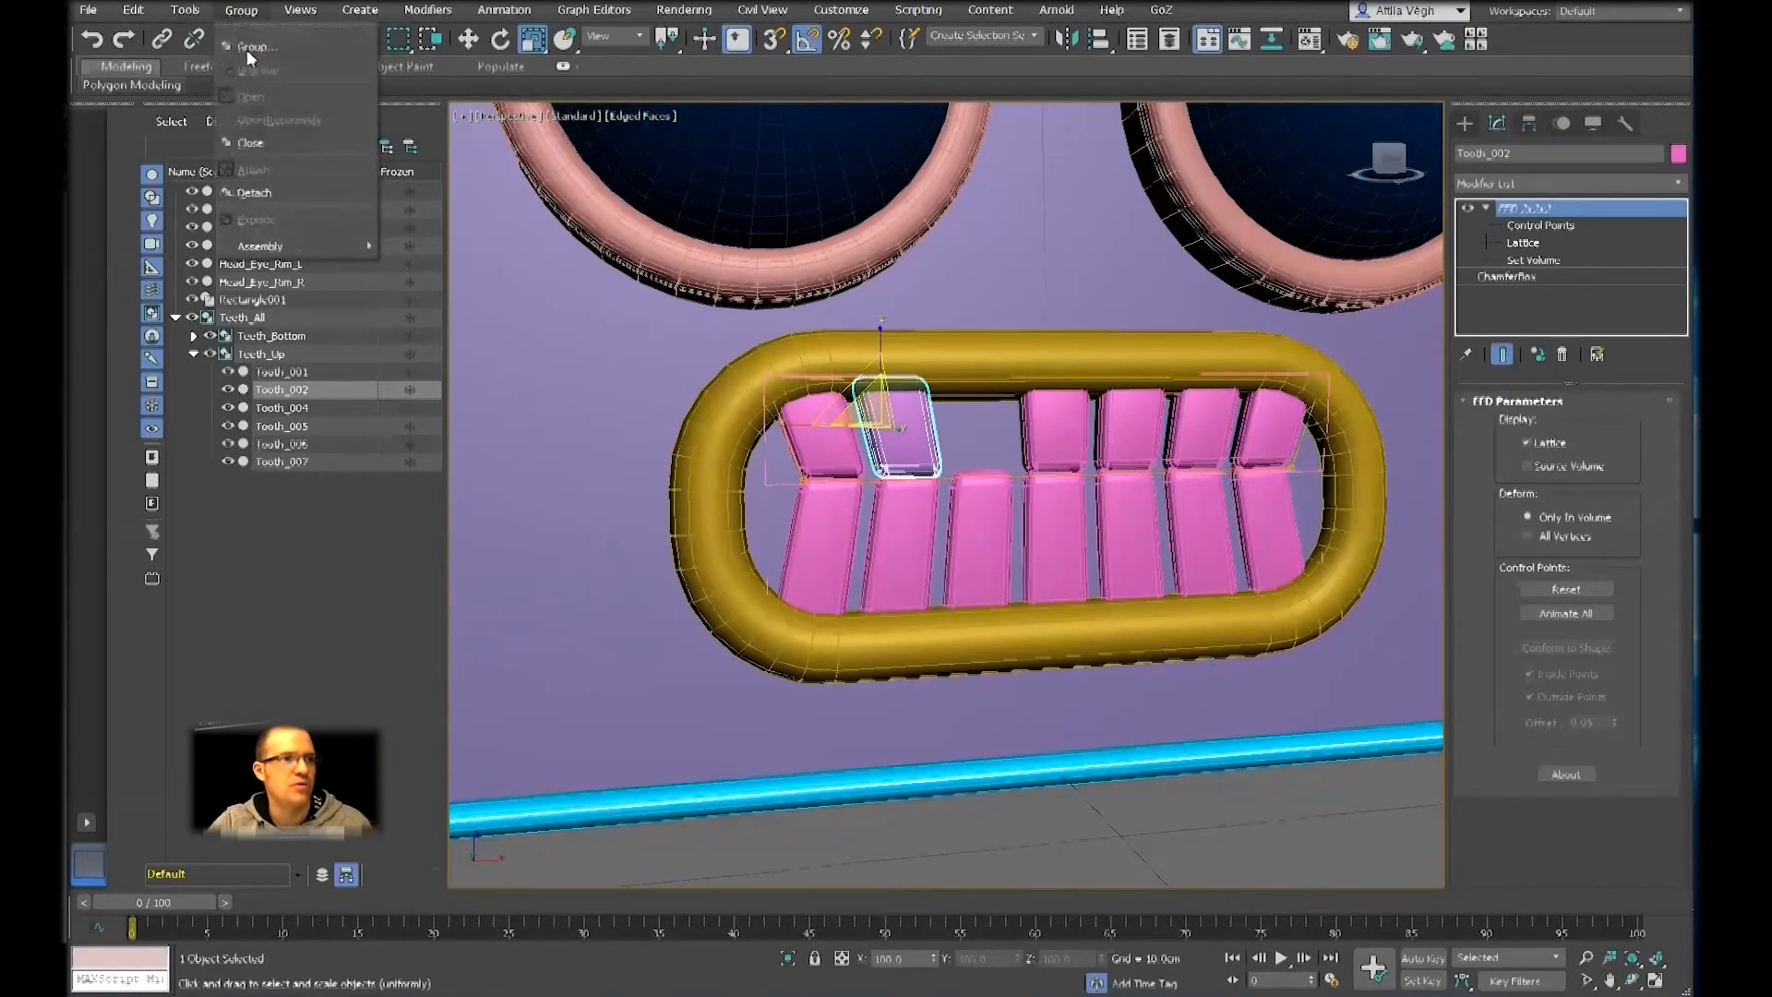
click(267, 140)
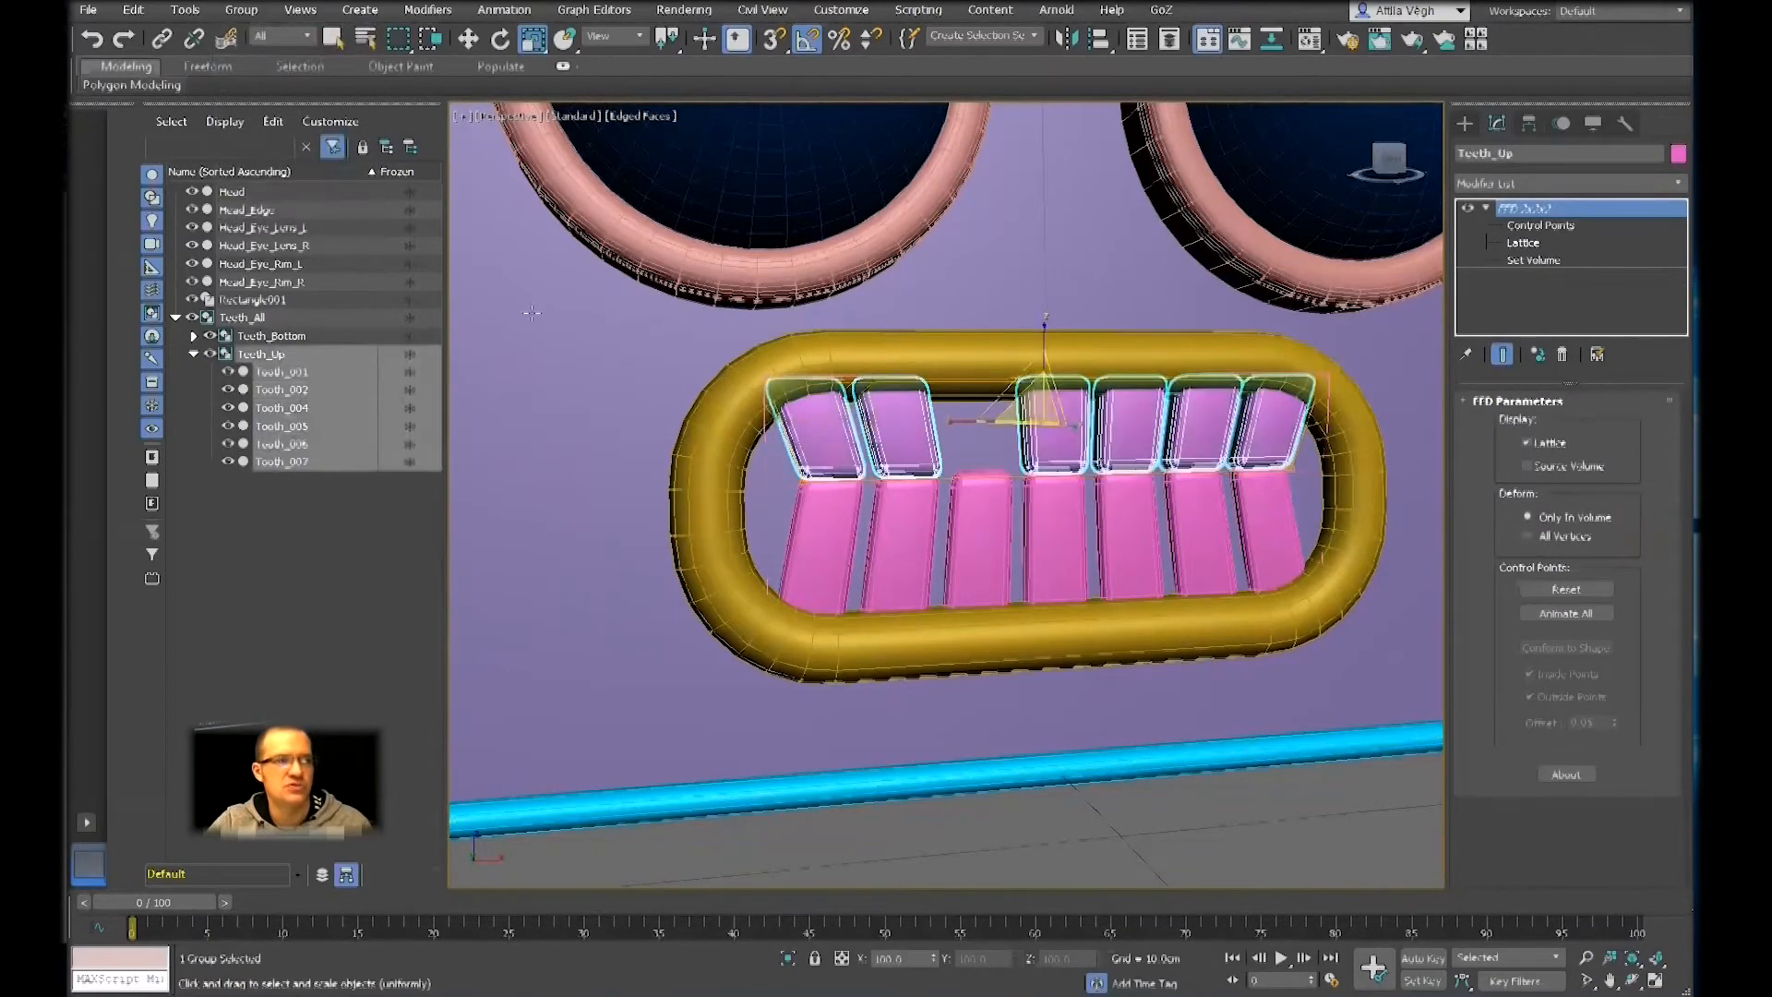
click(249, 17)
click(274, 144)
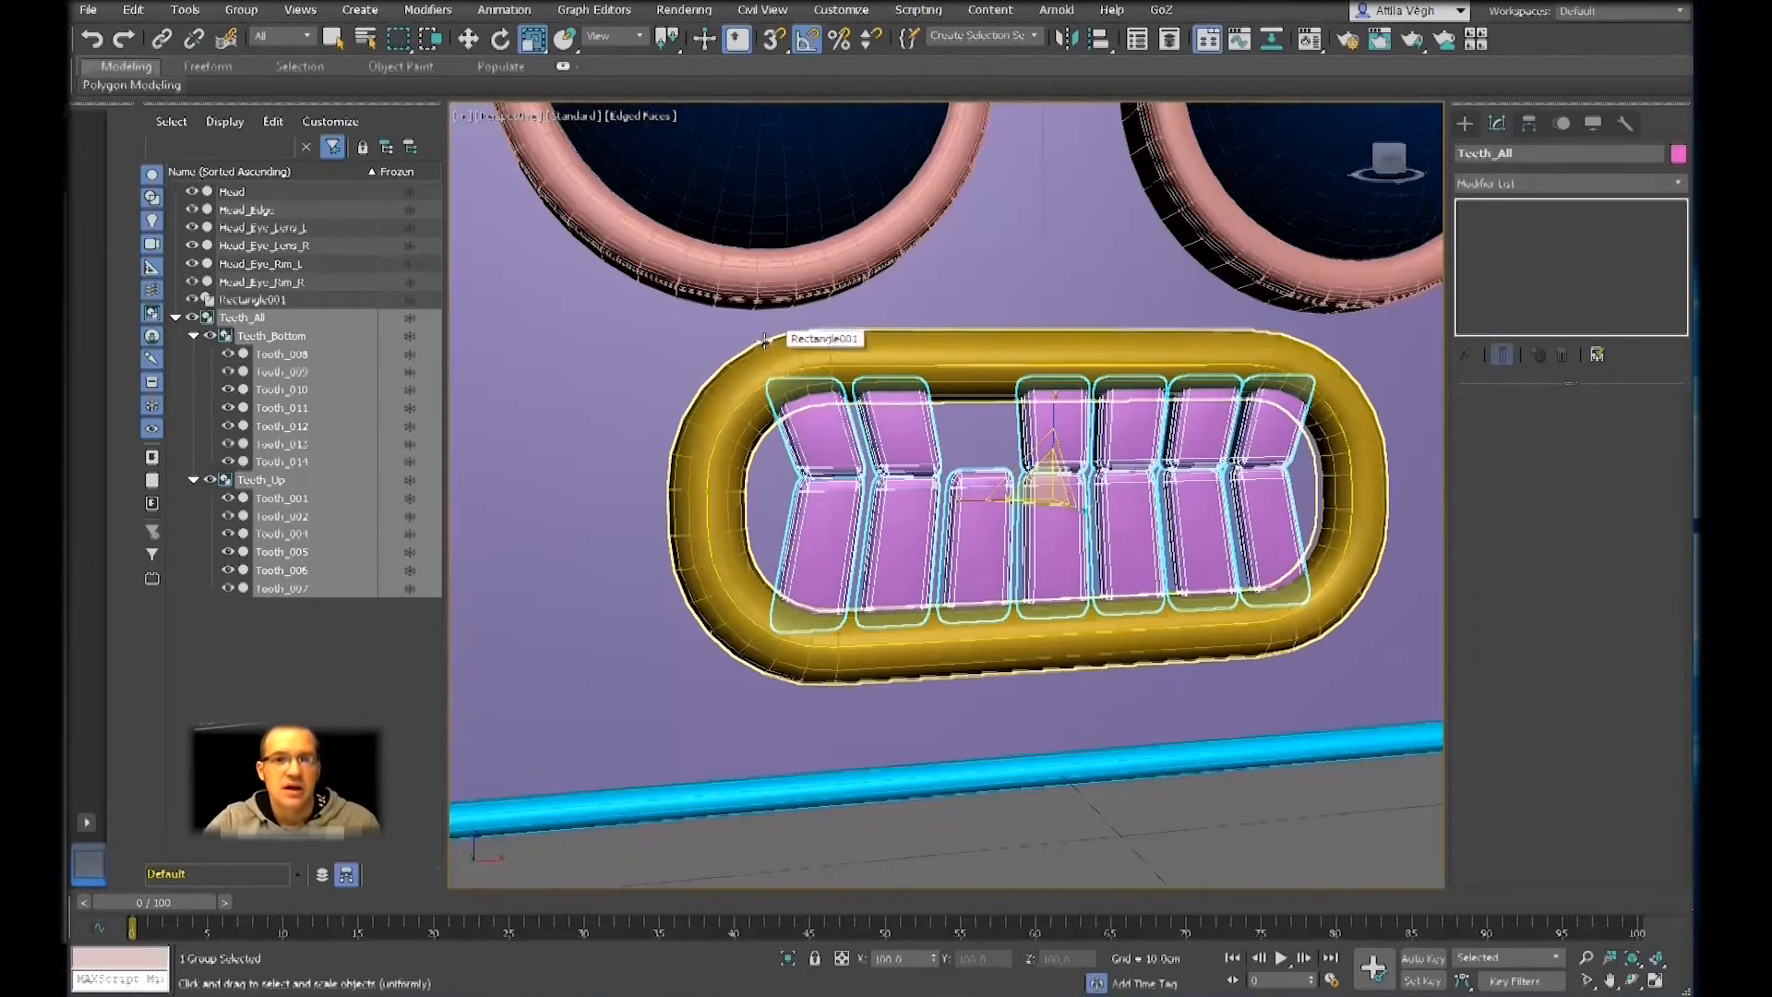
Add an FFD 3x3x3 modifier to the whole Teeth_All group
click(1555, 185)
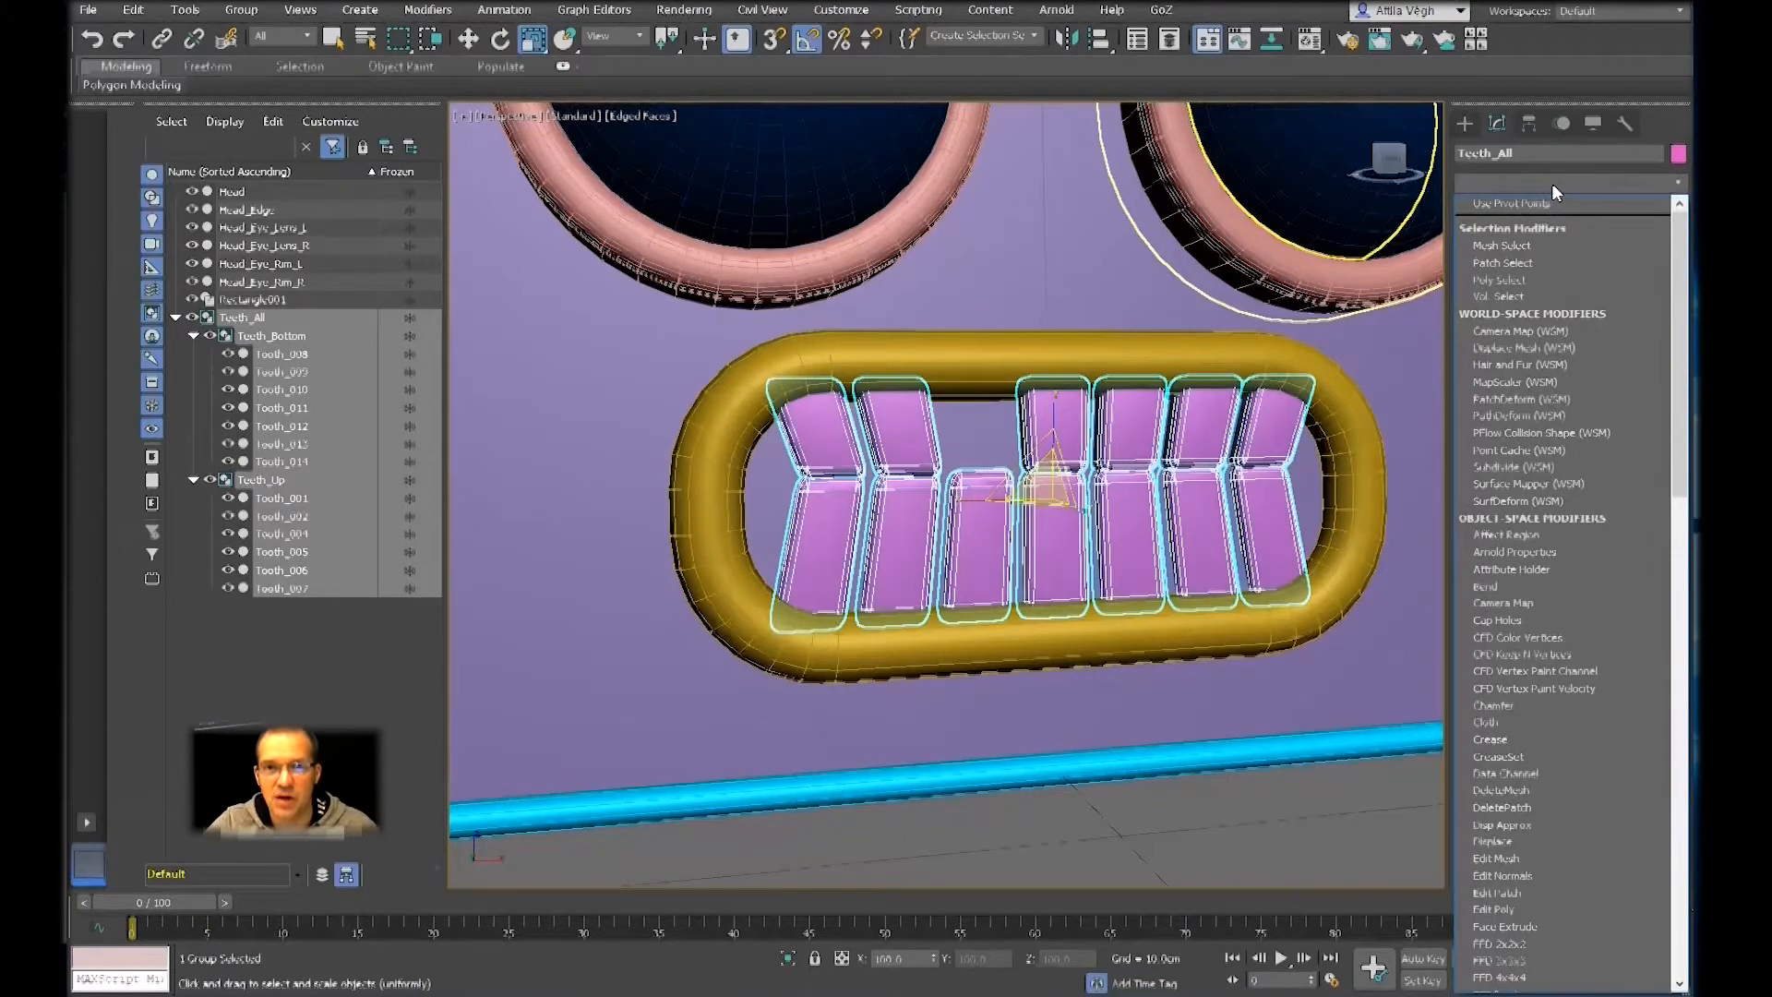
key(f)
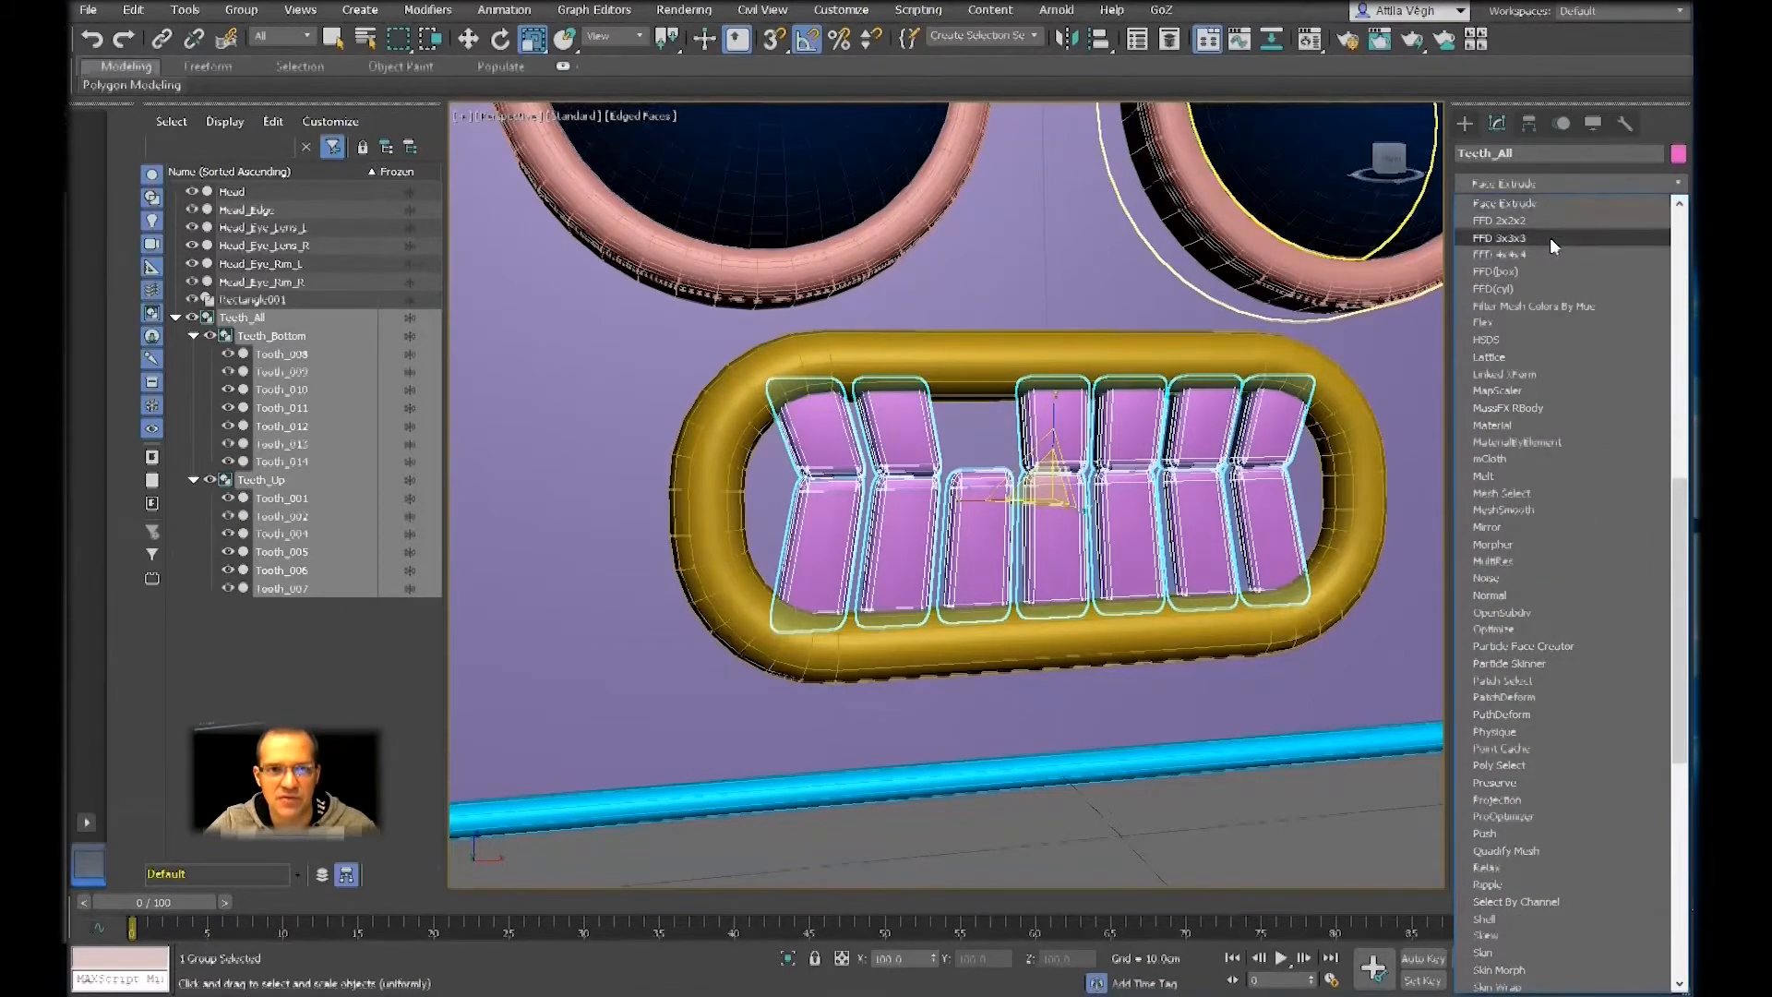
click(1548, 237)
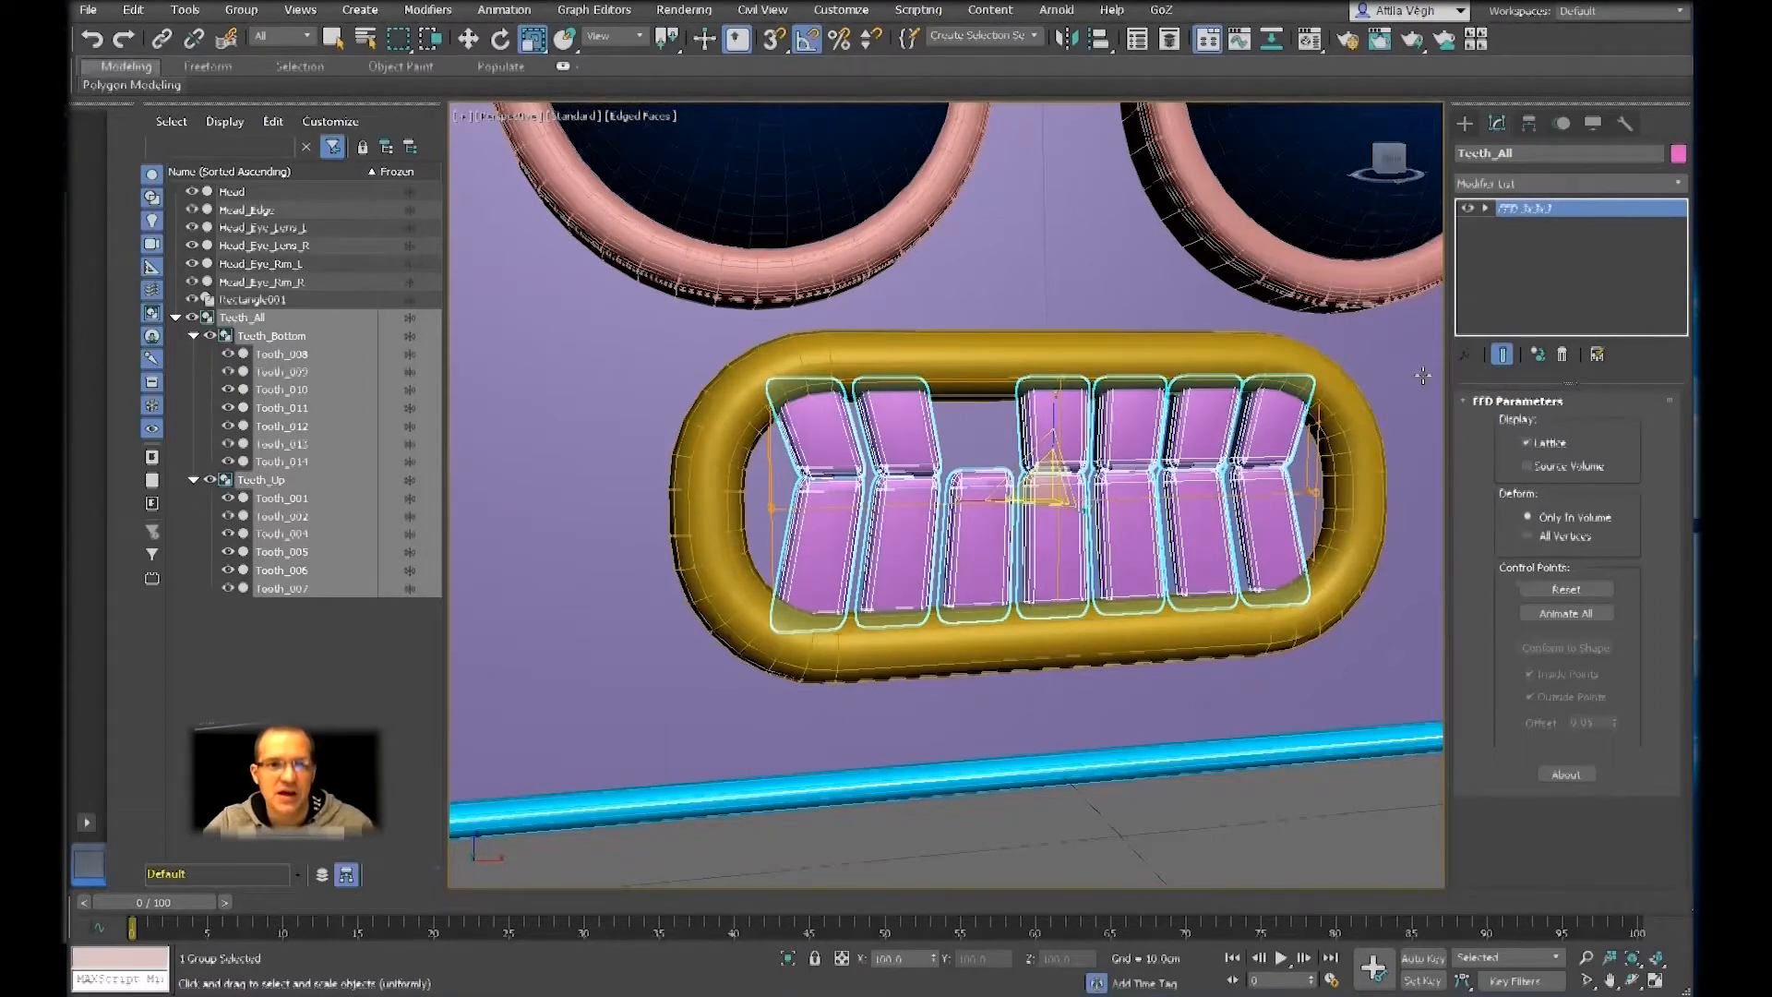
Switch the viewport to wireframe display and examine the FFD lattice around the teeth
alt+middle_drag(1115, 445, 890, 382)
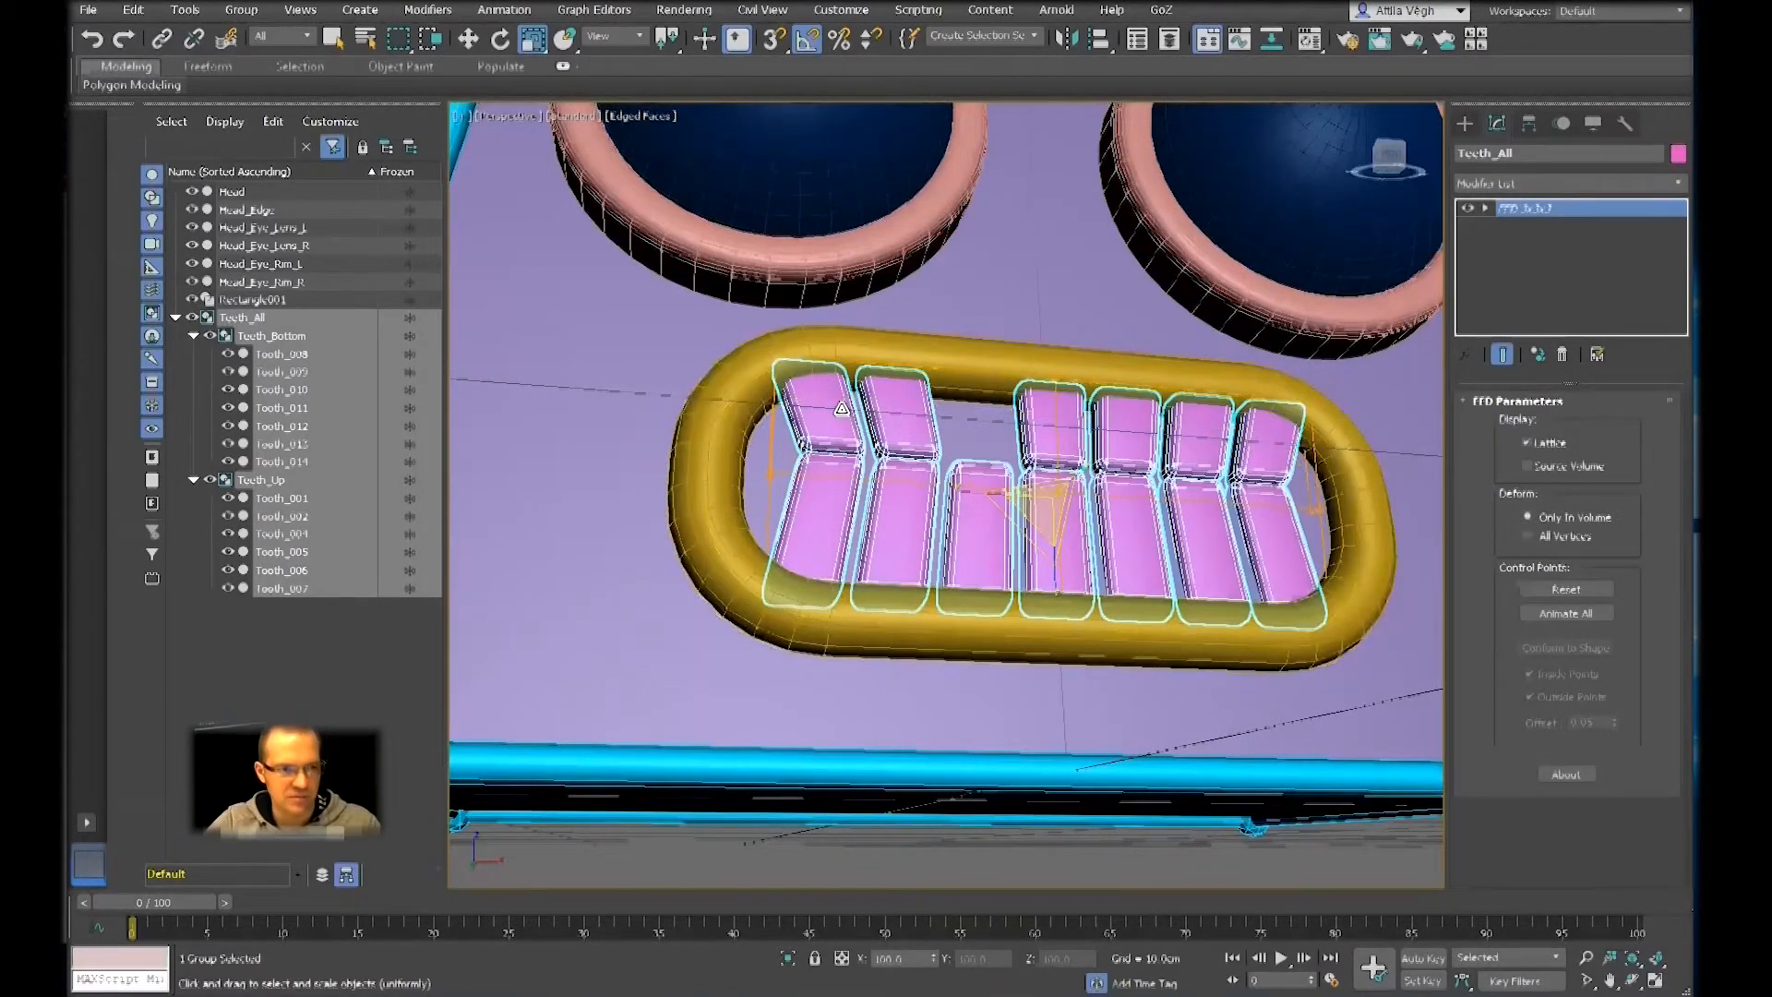
alt+middle_drag(842, 407, 912, 403)
key(F3)
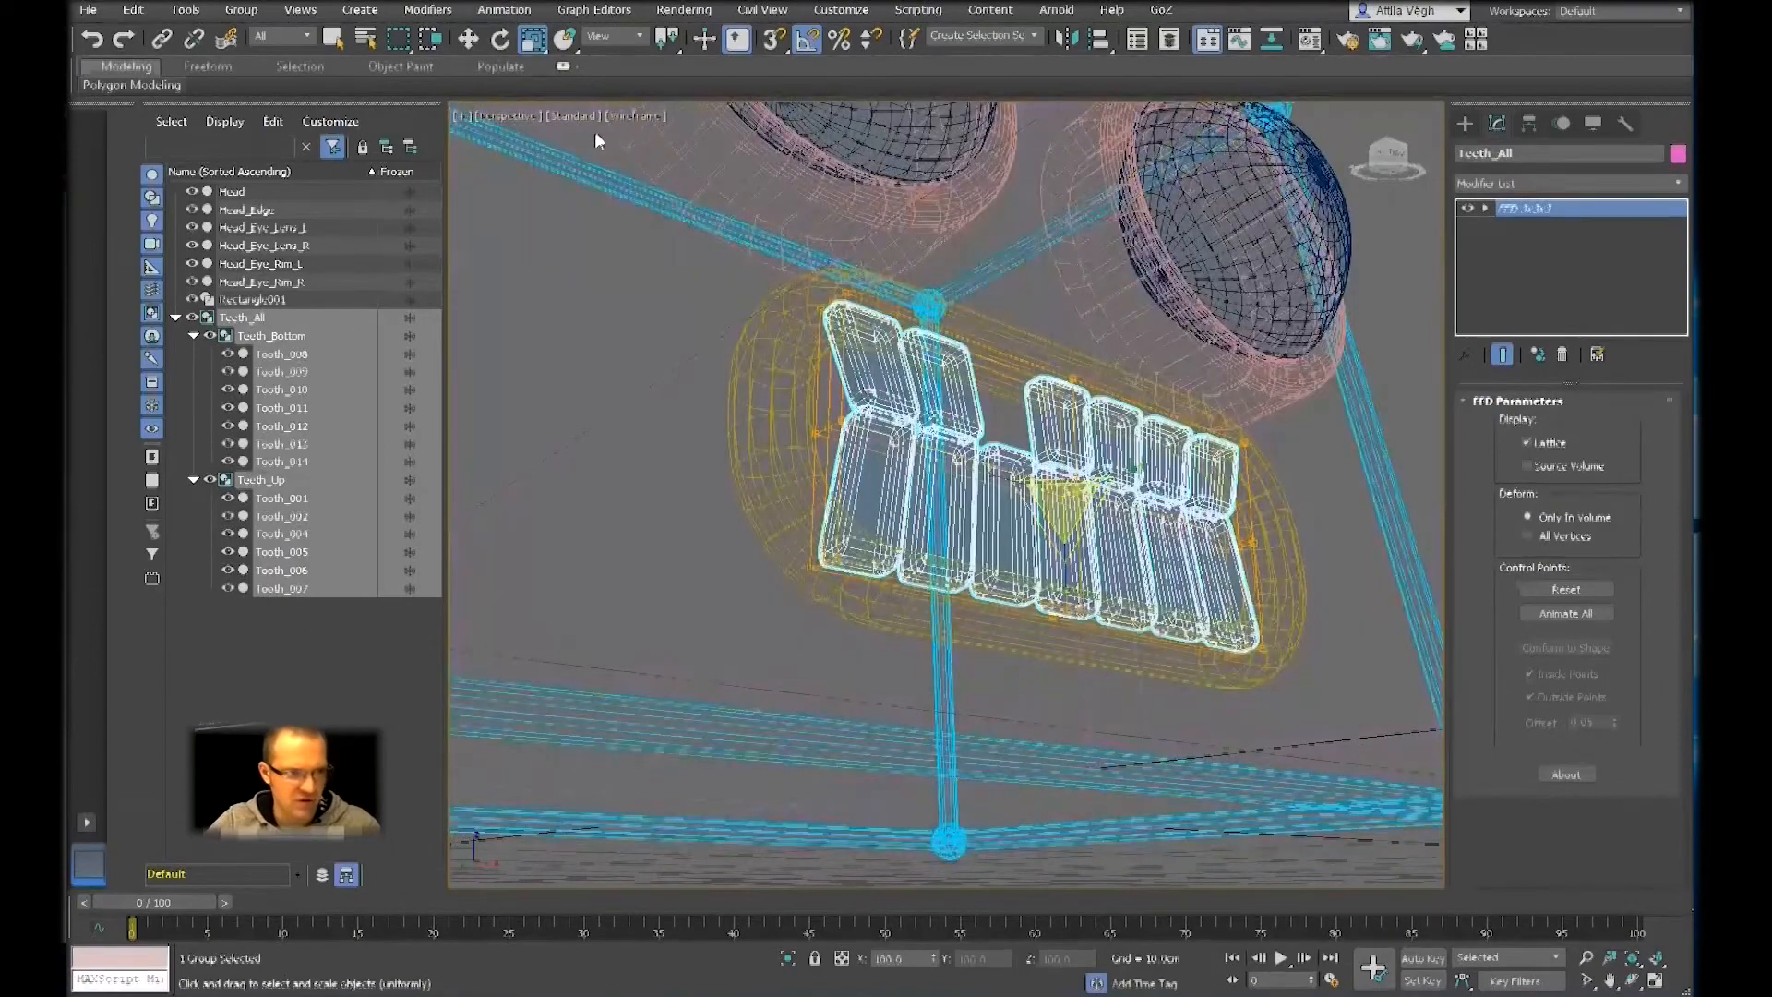
click(624, 114)
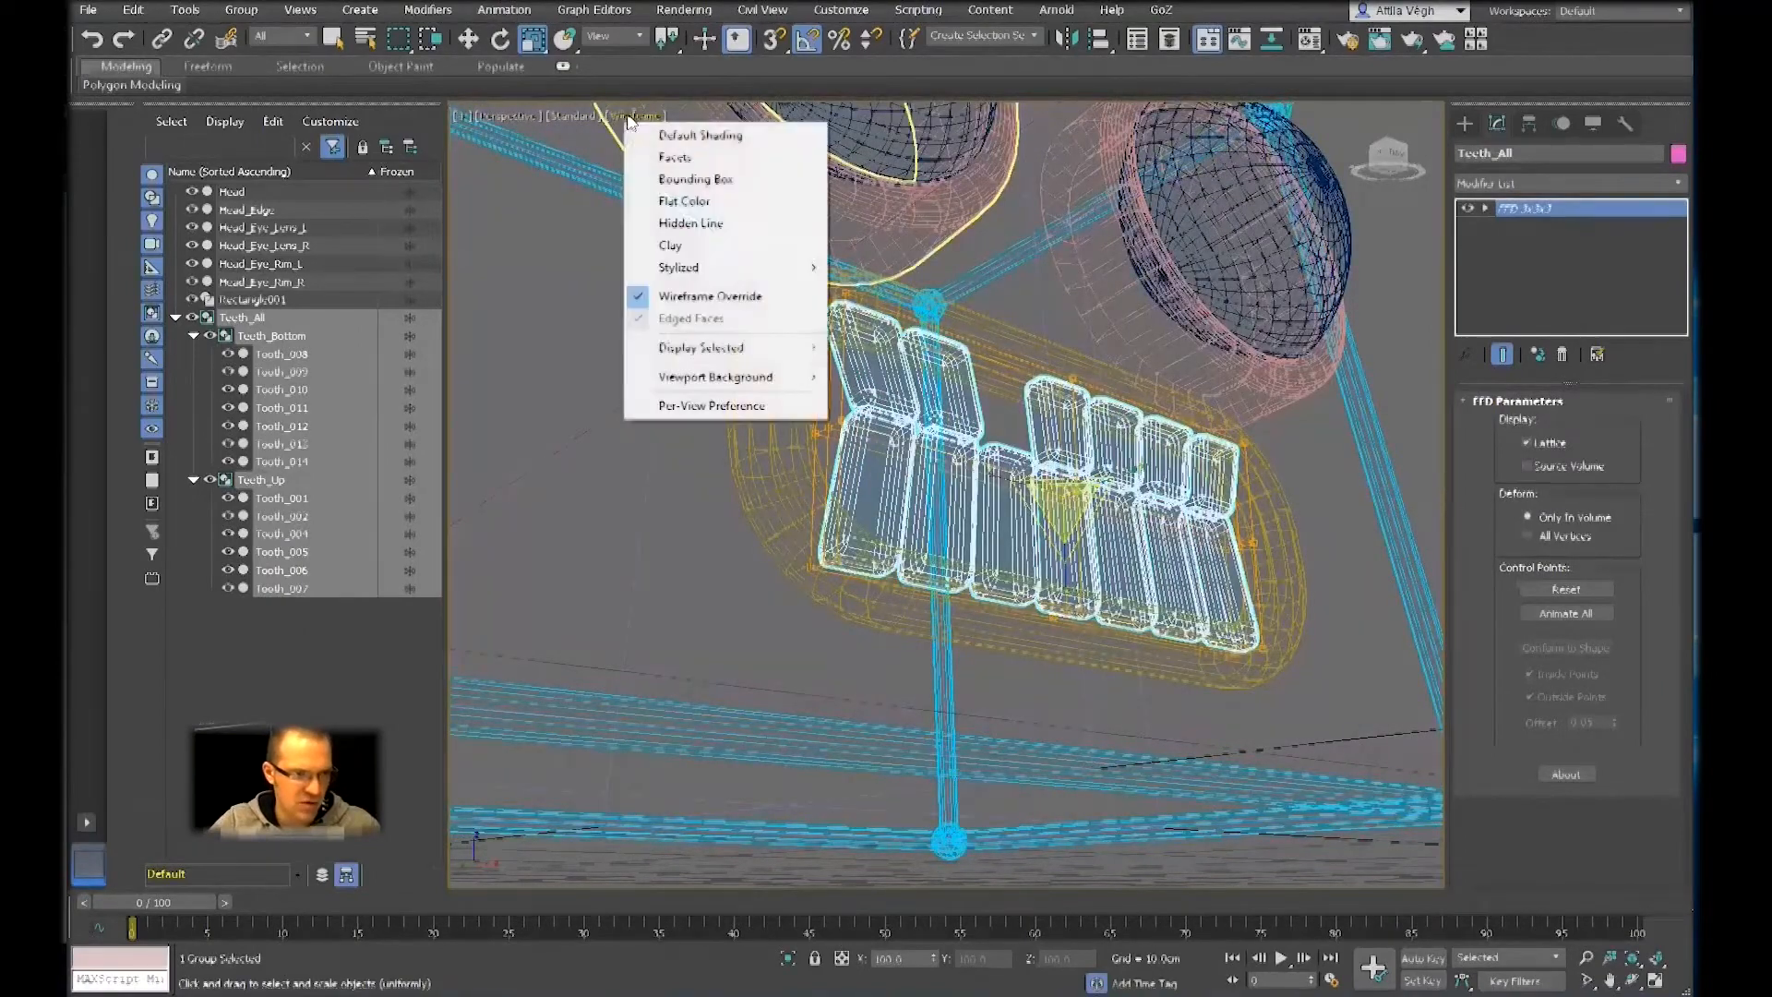
click(666, 508)
alt+middle_drag(672, 509, 761, 487)
click(892, 427)
alt+middle_drag(891, 428, 898, 442)
scroll(882, 427, up, 5)
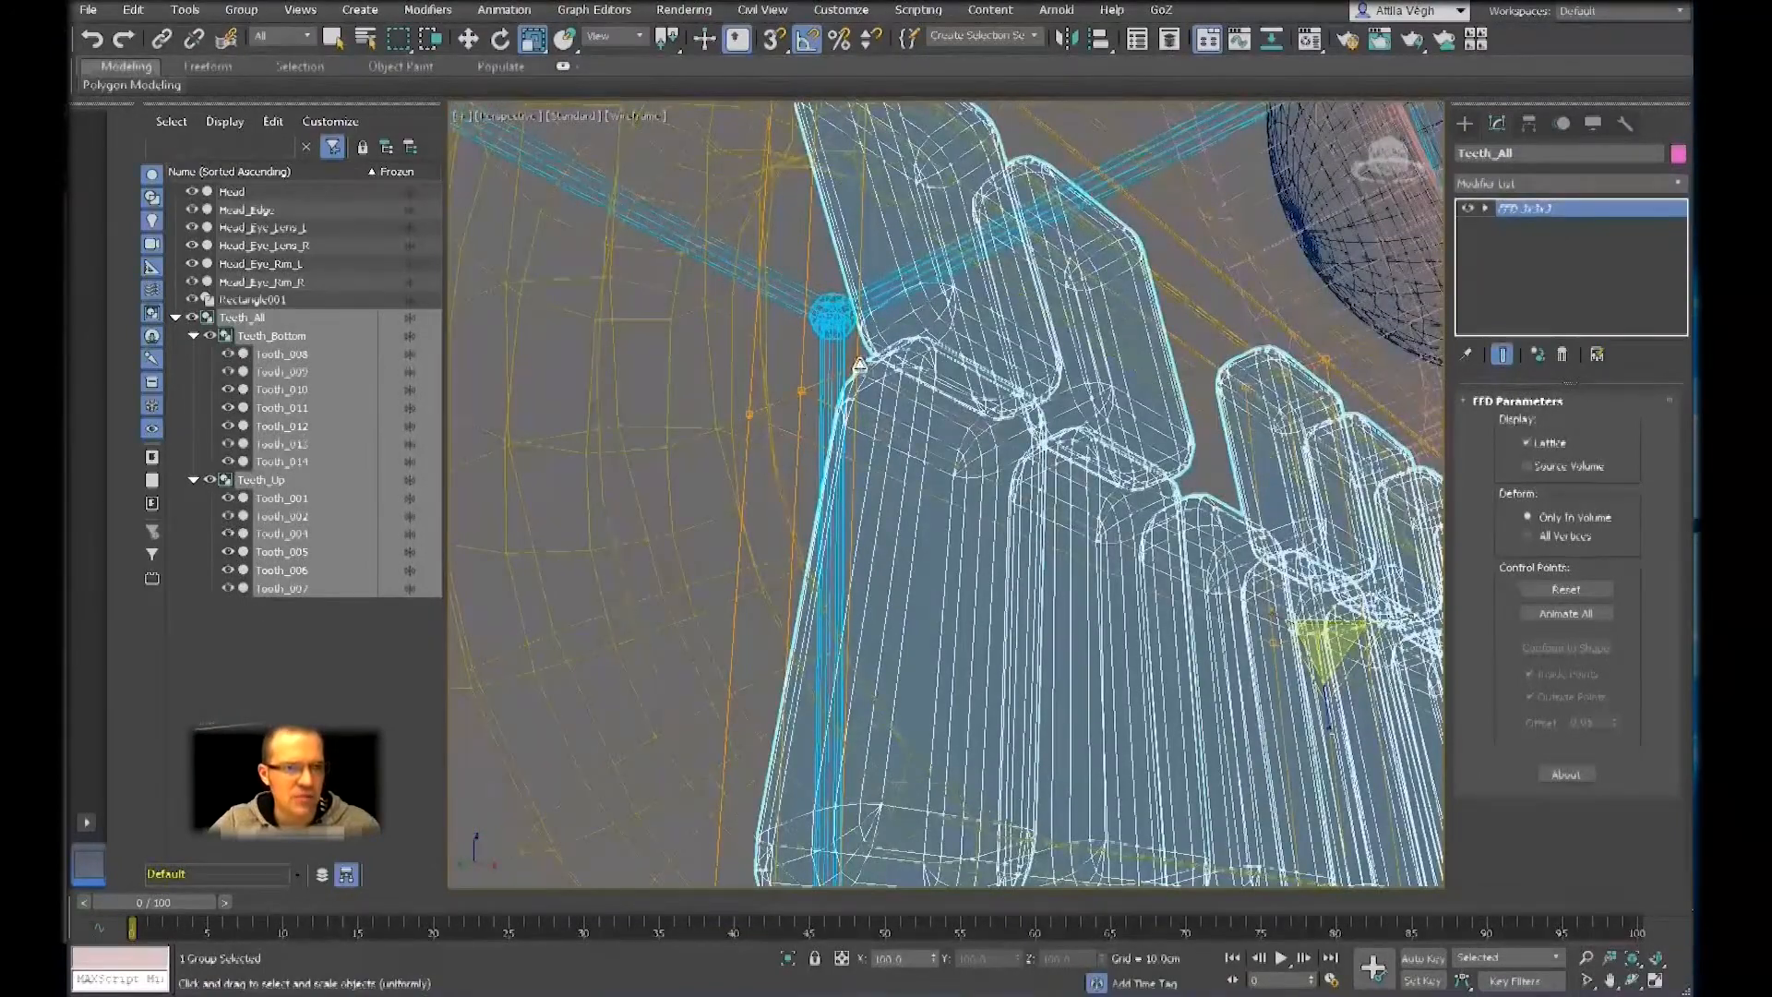
alt+middle_drag(860, 519, 1027, 494)
scroll(875, 357, down, 5)
scroll(1027, 494, up, 3)
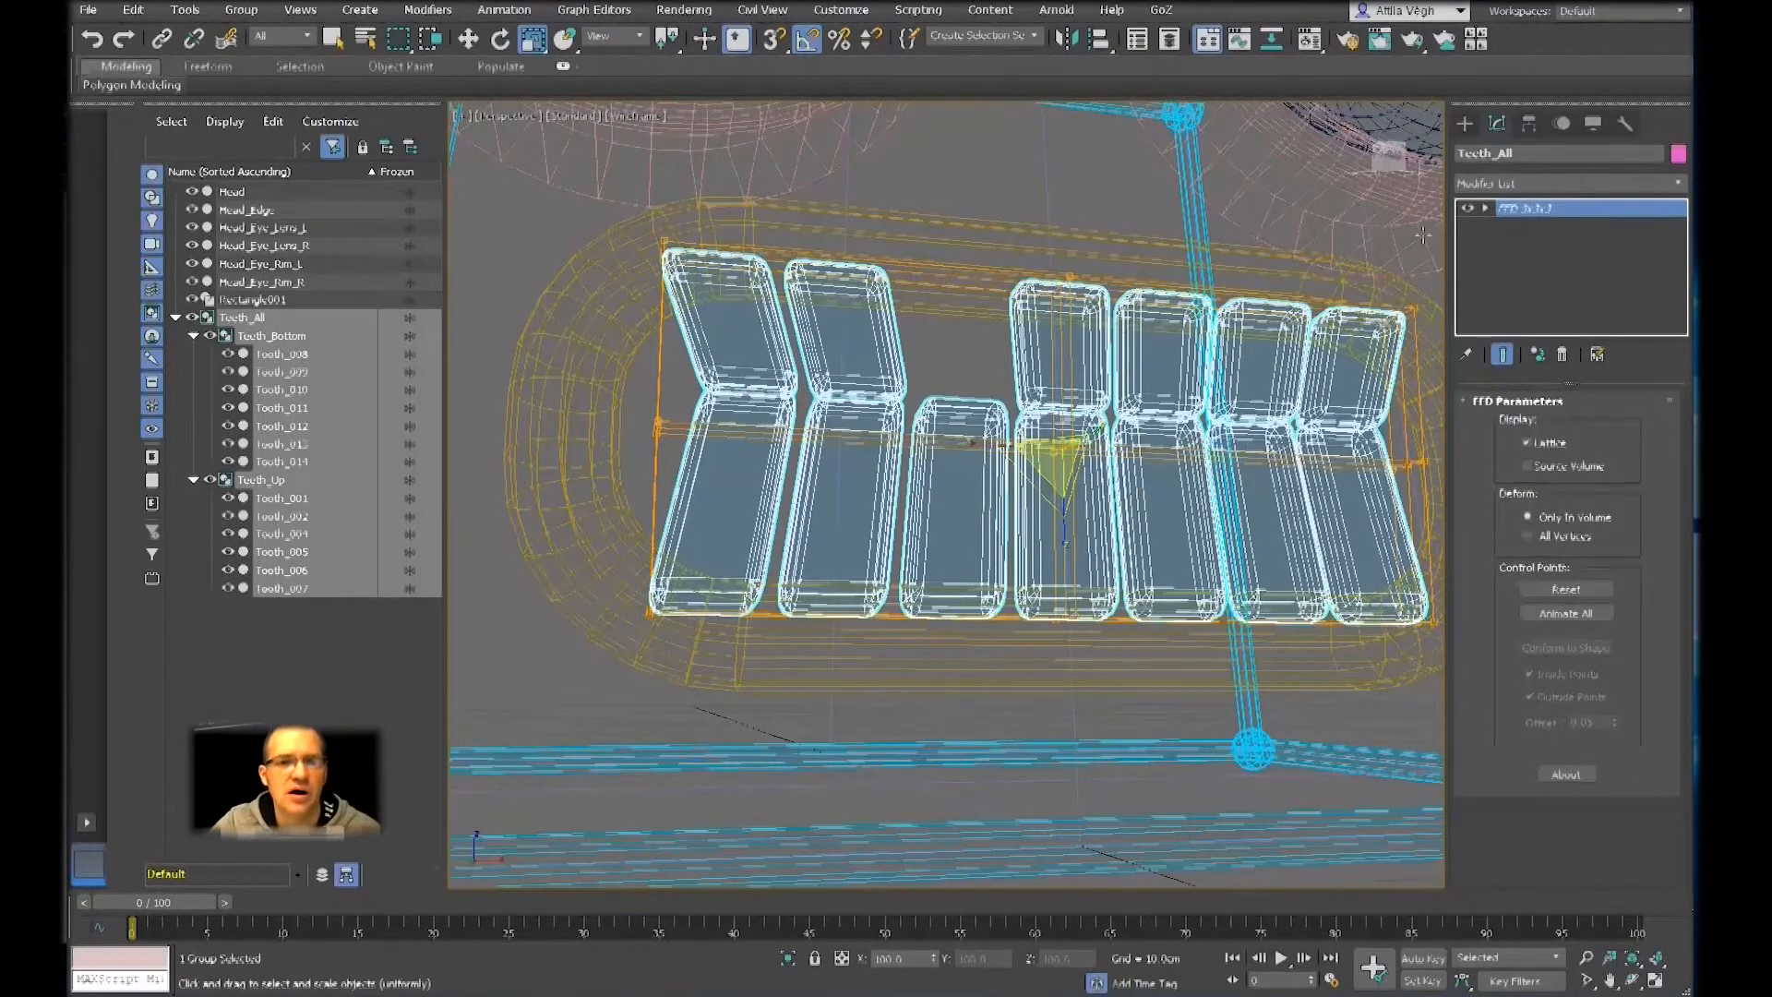
Enter control point editing of the Teeth_All FFD 3x3x3 and select the control points at the lattice's centre
click(1485, 210)
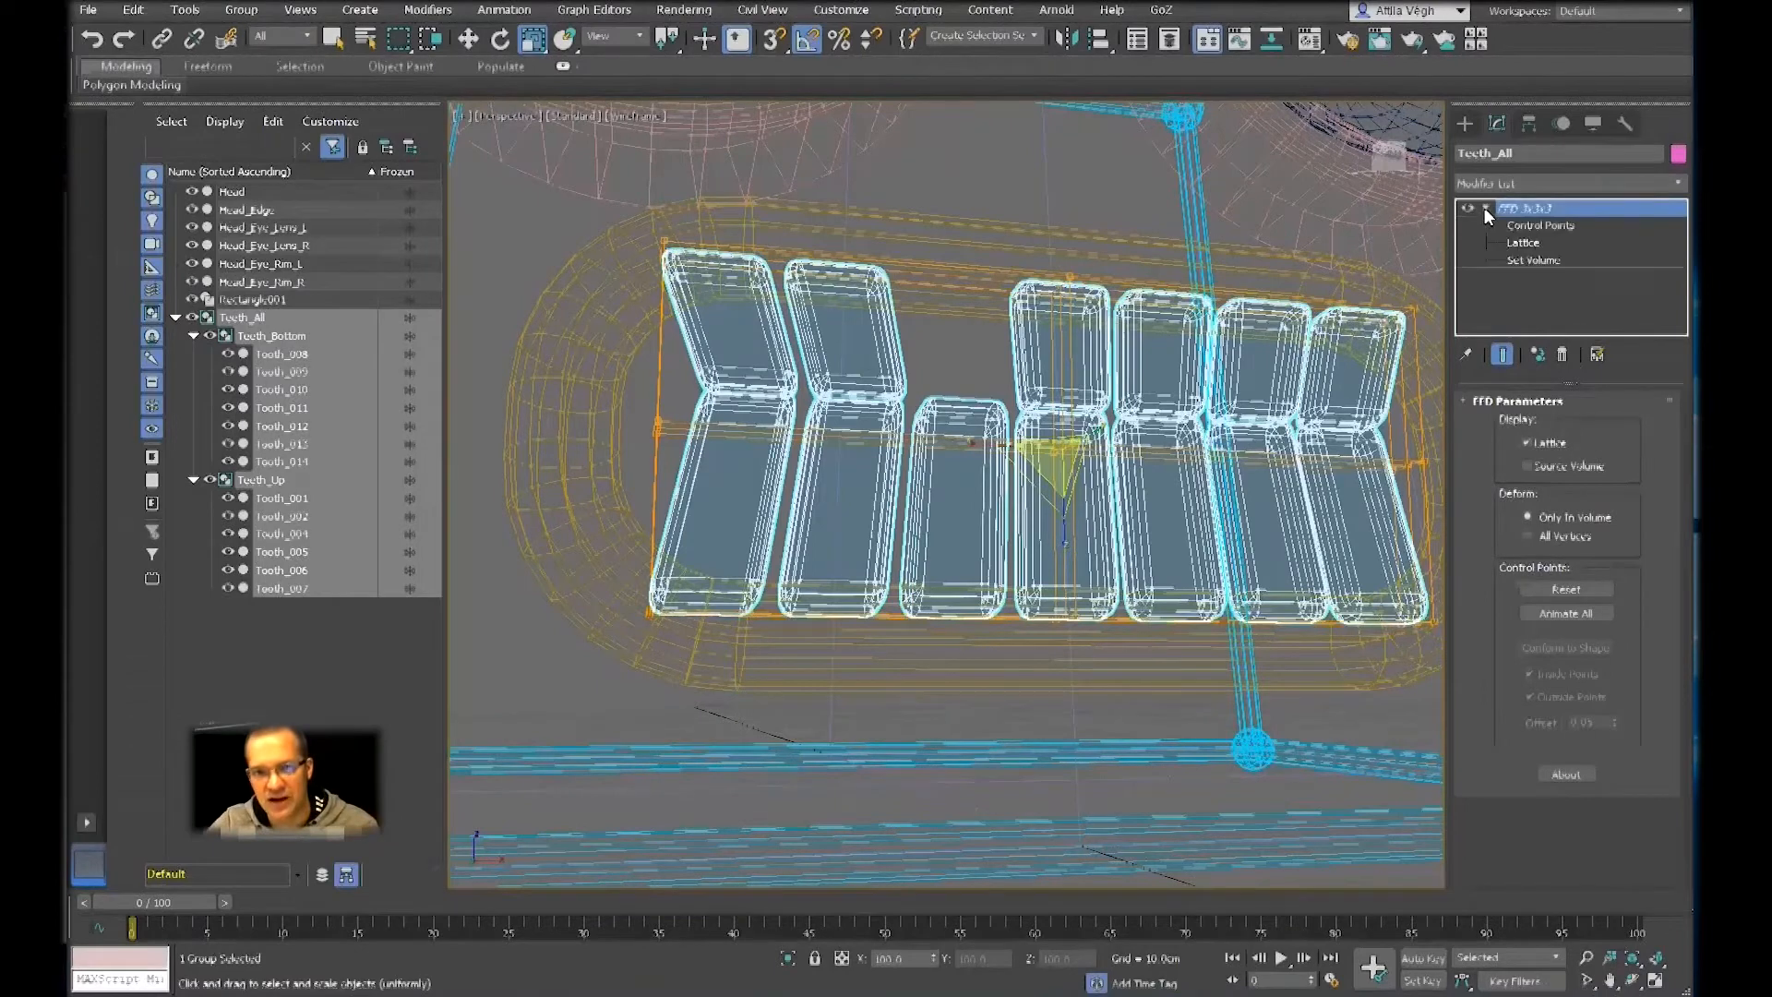
click(1536, 225)
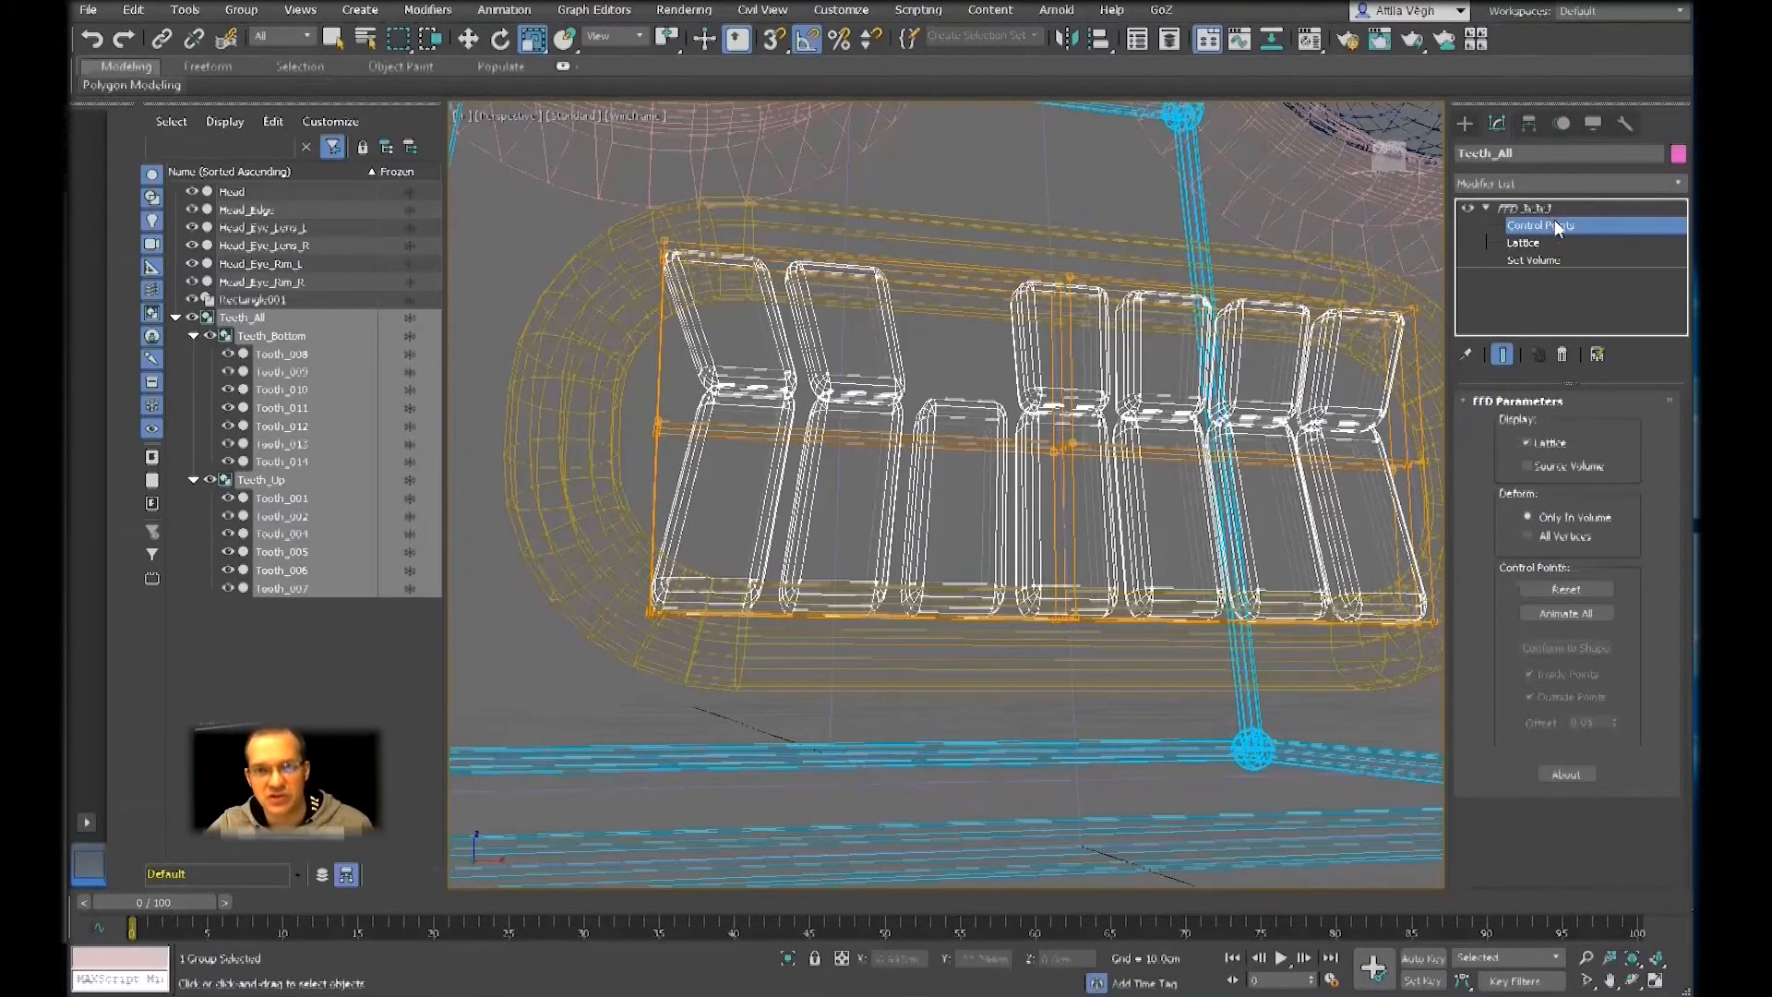
alt+middle_drag(1177, 438, 1138, 452)
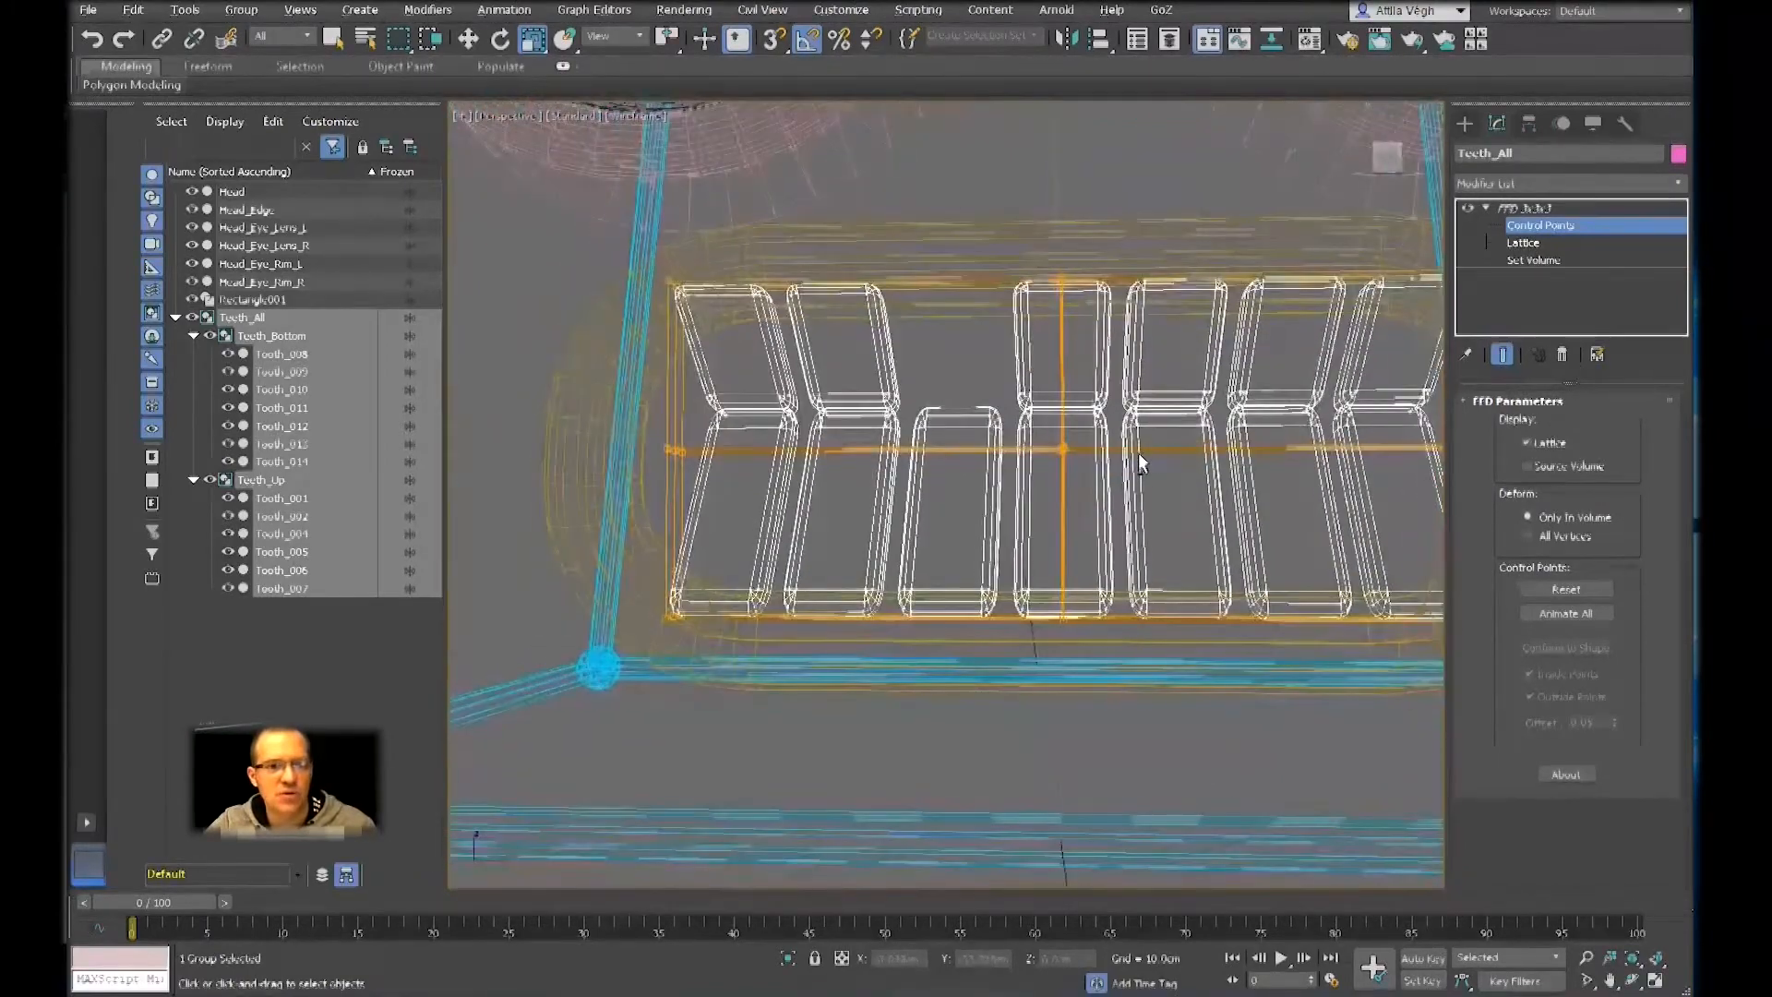
click(1058, 449)
click(1159, 507)
click(1064, 447)
click(1155, 511)
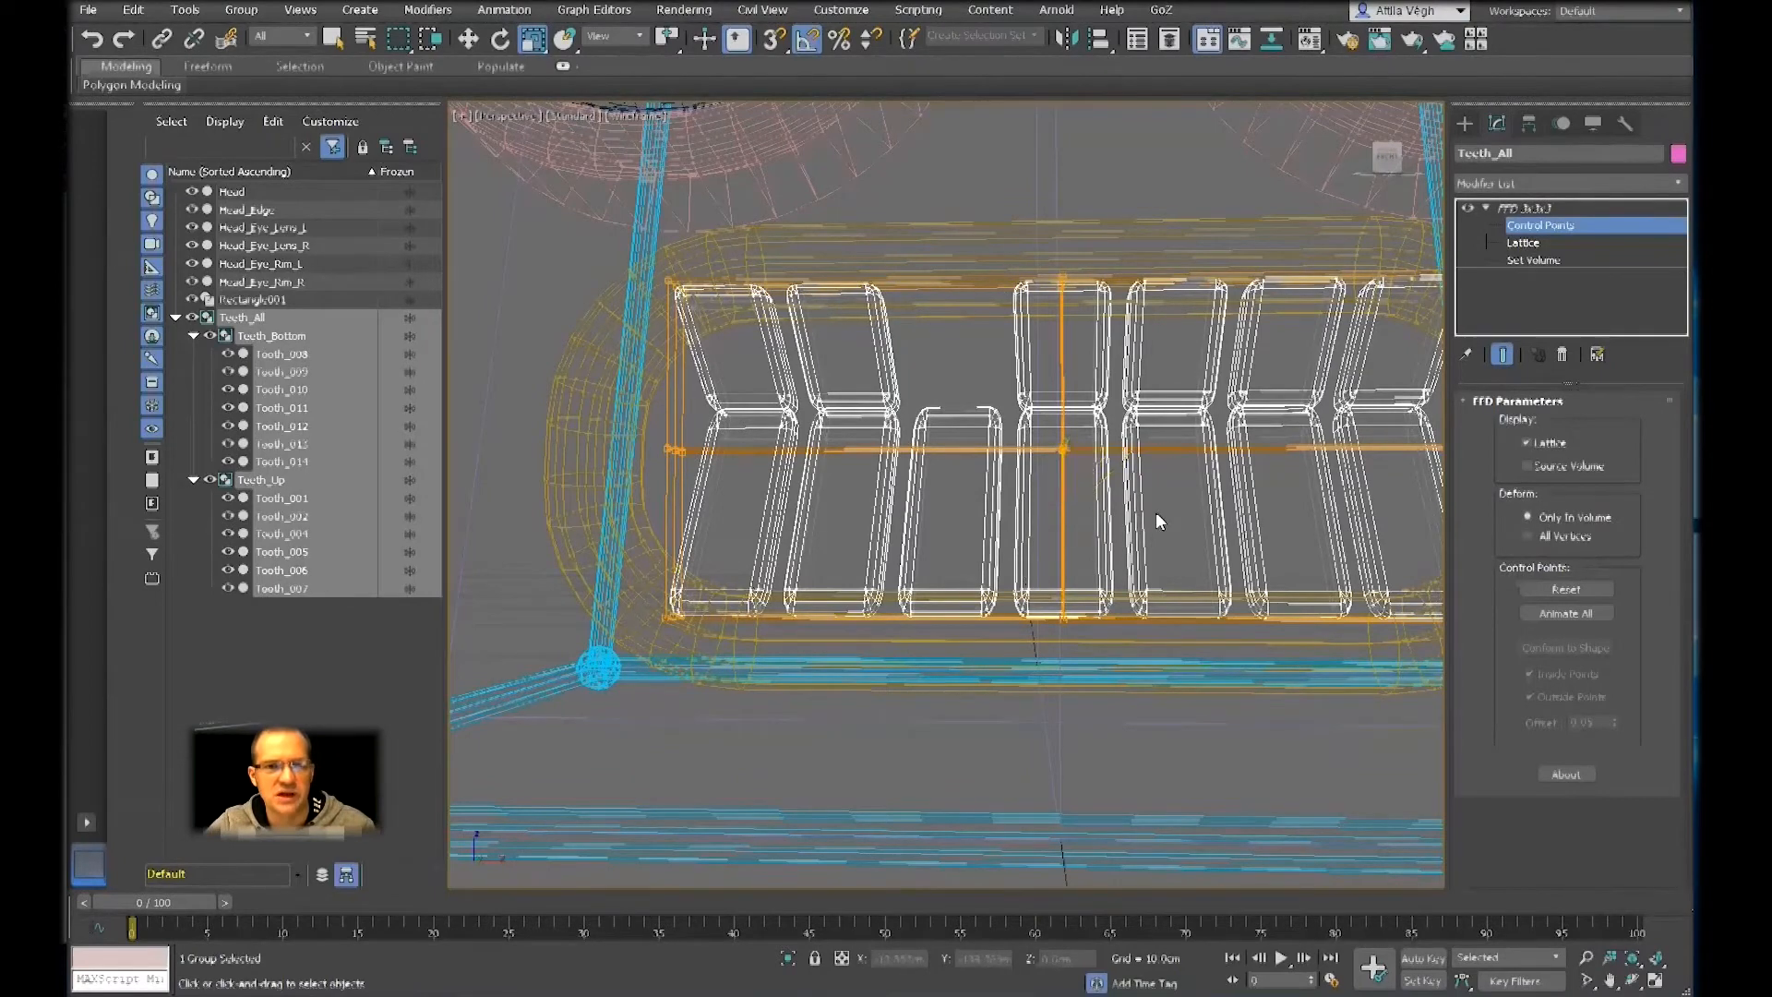
scroll(1095, 514, up, 3)
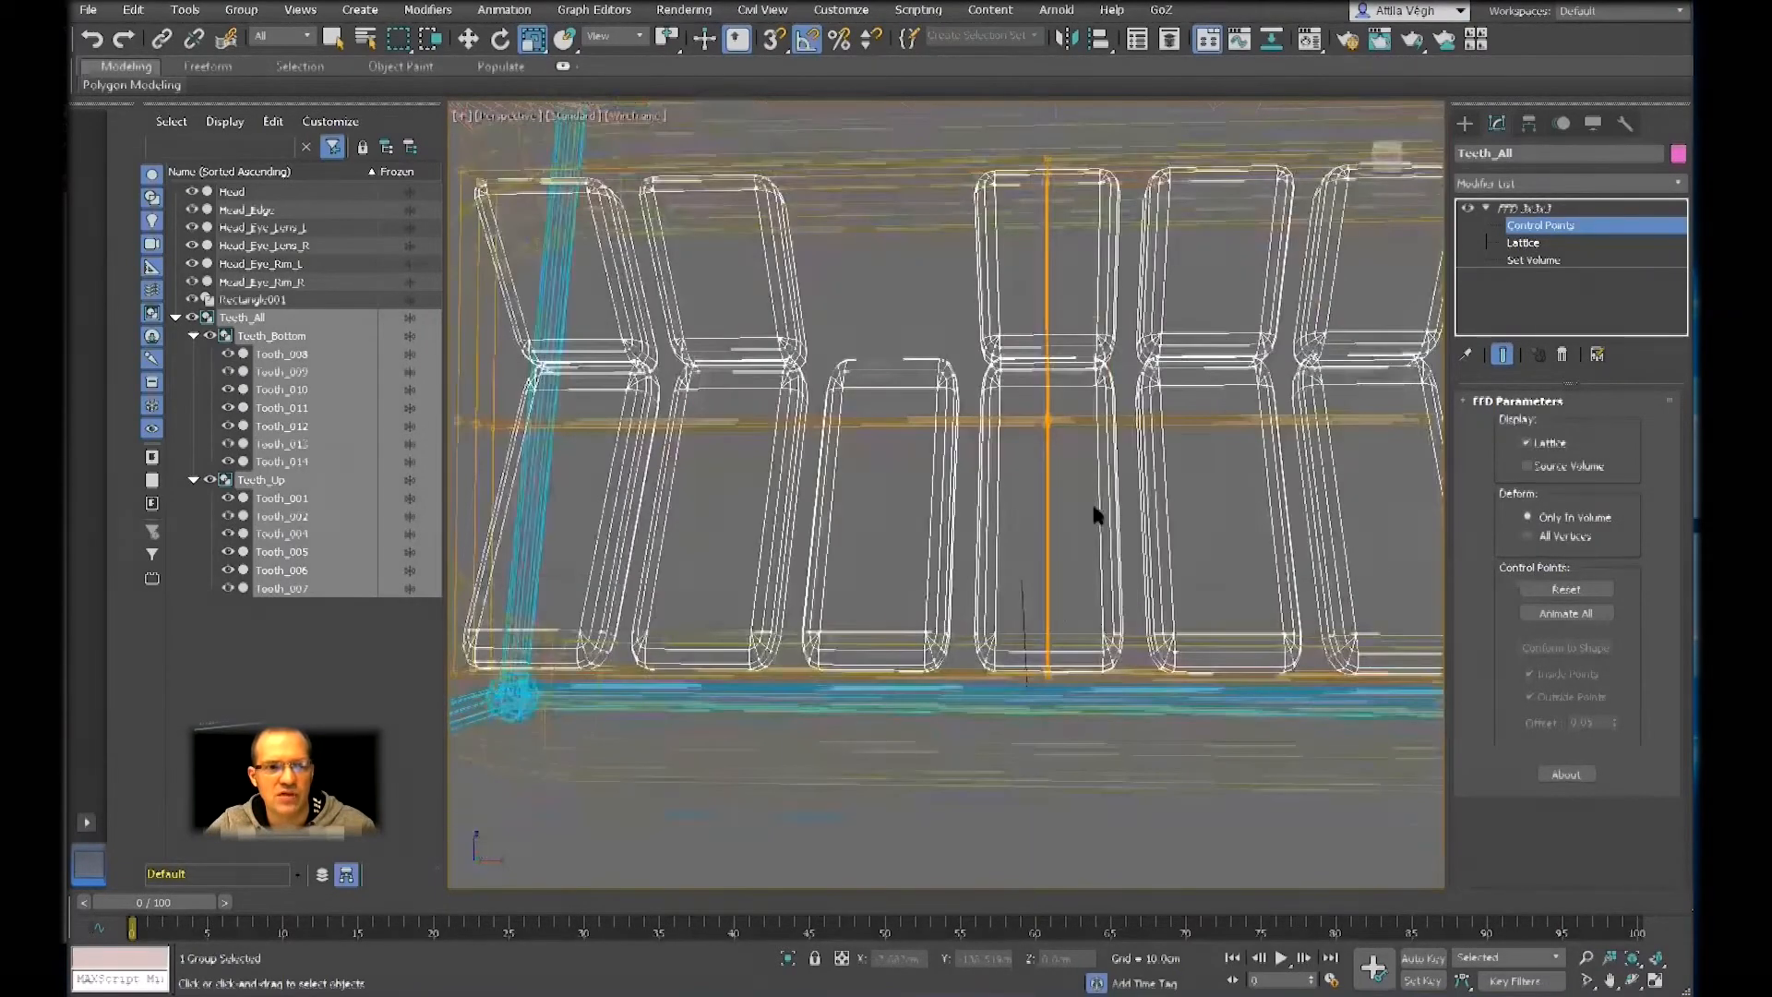
drag(1115, 496, 1116, 498)
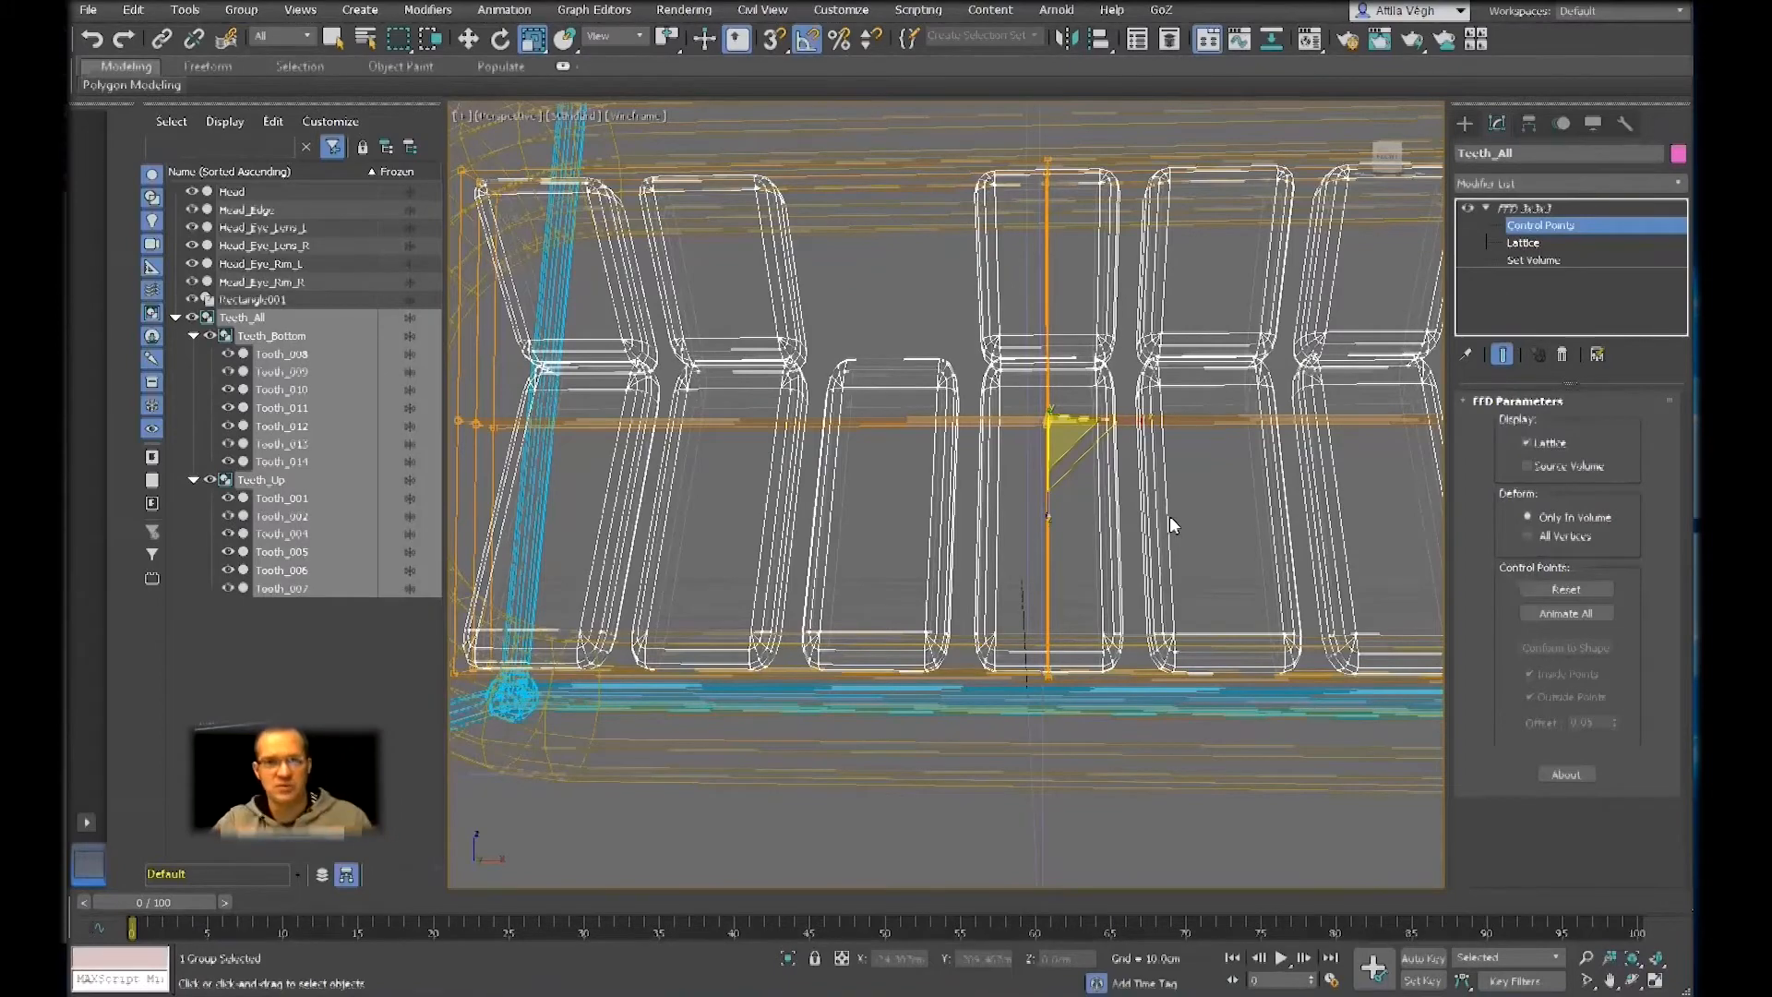
Switch from scaling to the Move tool for the selected central control points and return the viewport to shaded display
mouse_move(1178, 517)
alt+middle_down()
mouse_move(1225, 503)
mouse_move(1111, 502)
mouse_move(1148, 504)
alt+middle_up()
scroll(1075, 462, up, 5)
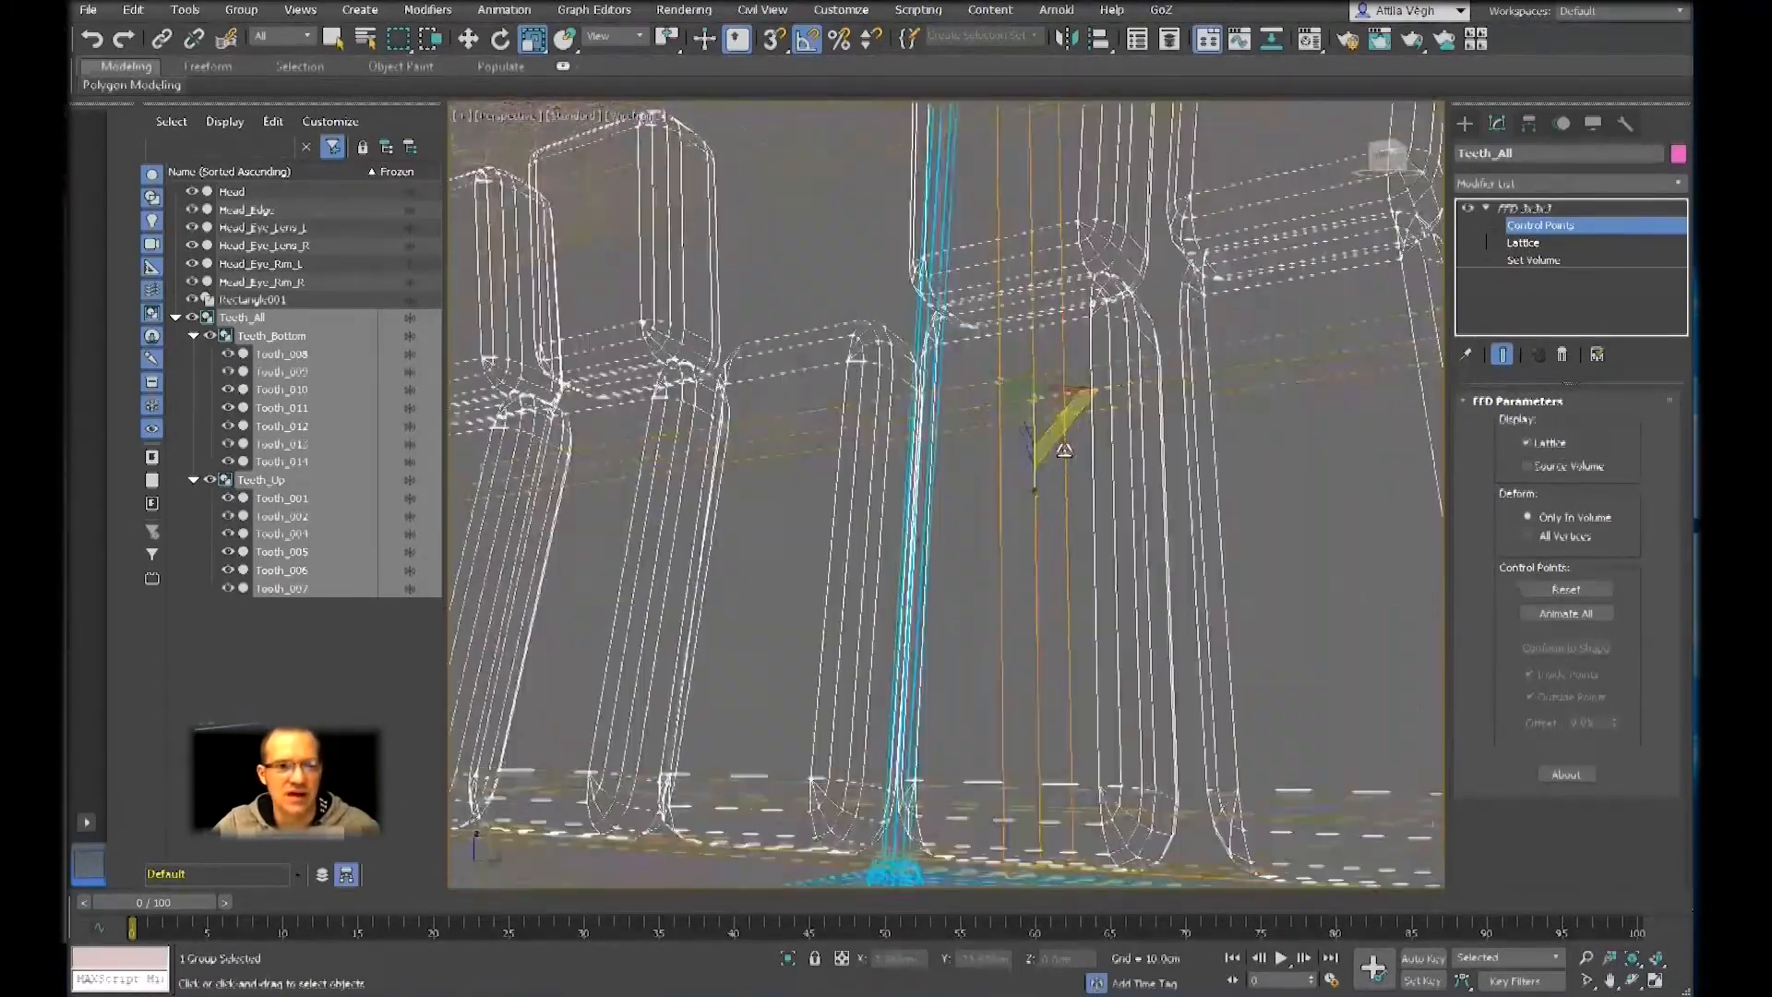
scroll(1035, 431, down, 5)
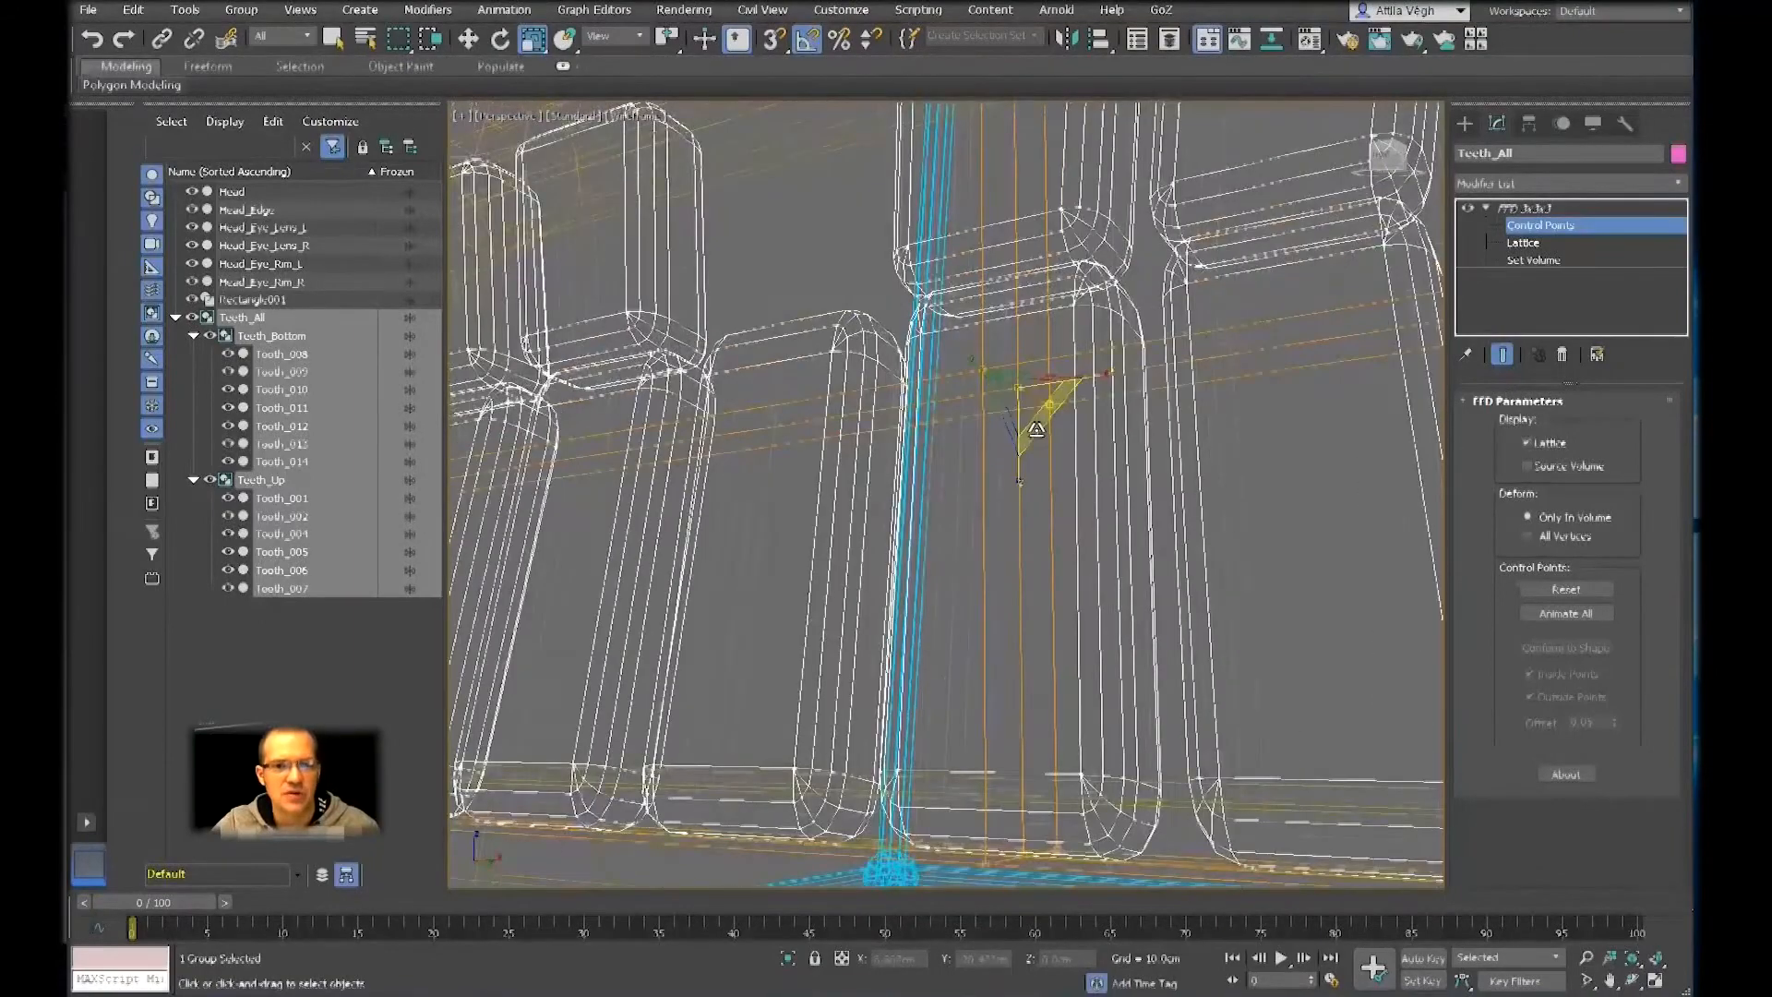
middle_drag(1054, 413, 1080, 456)
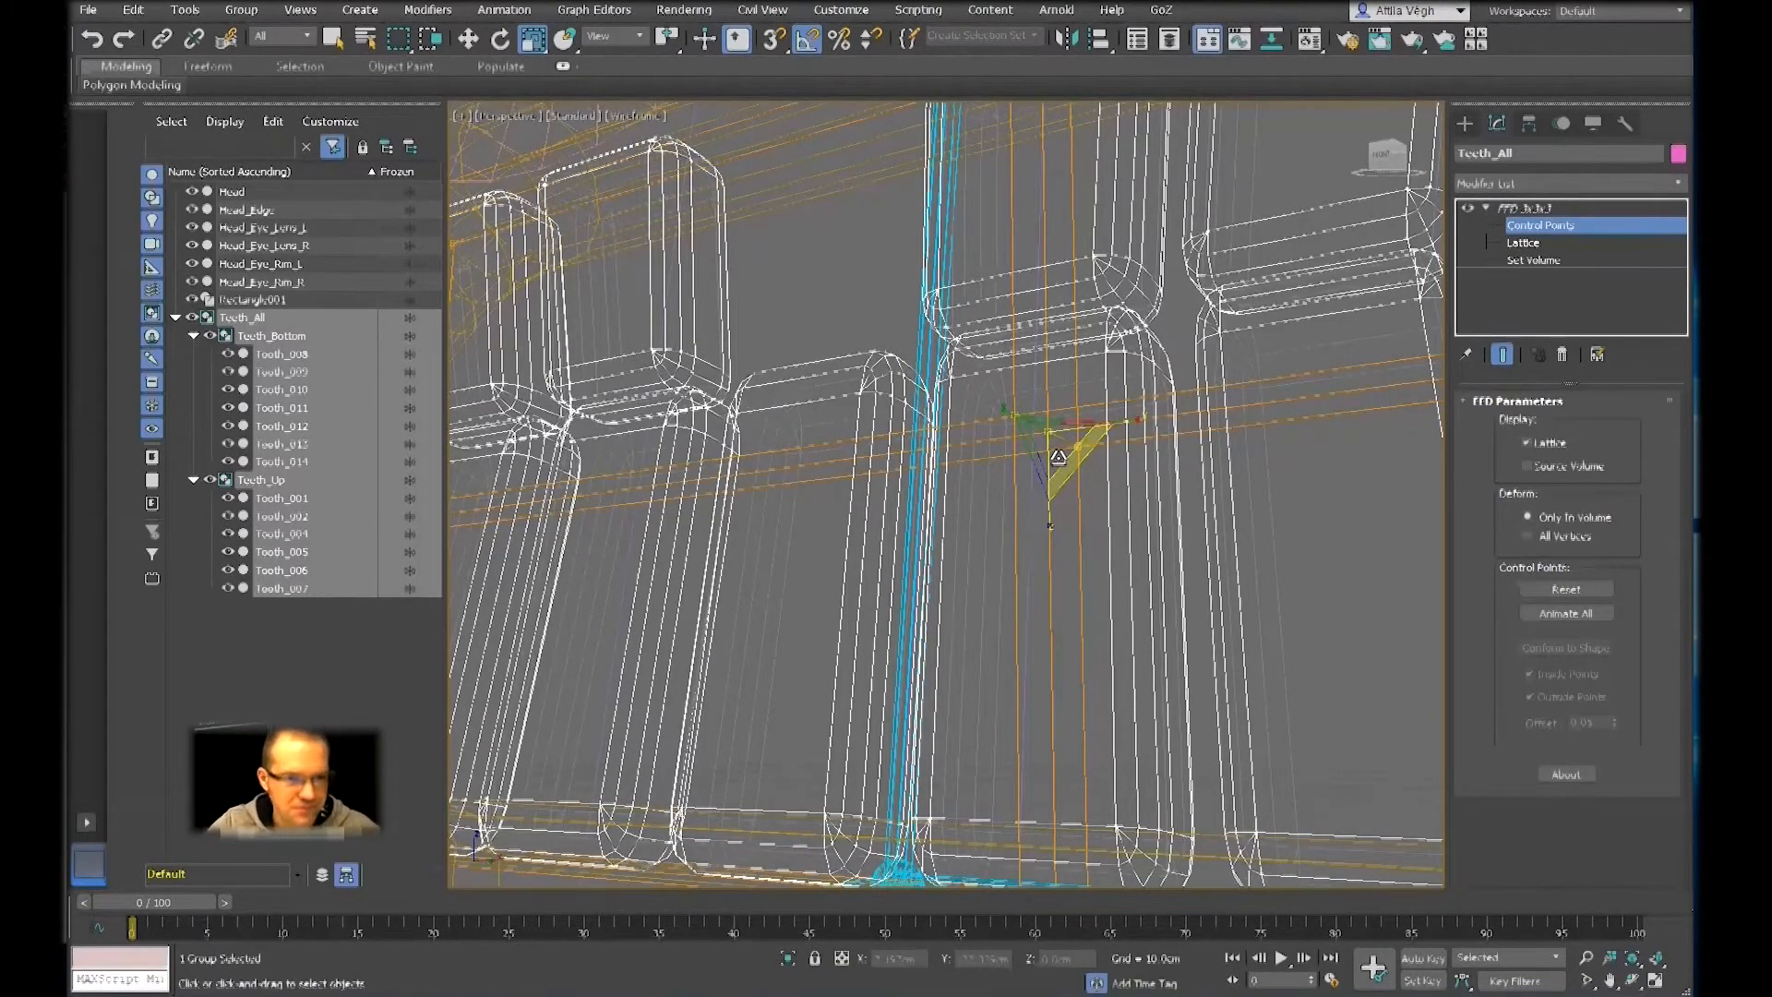
click(469, 39)
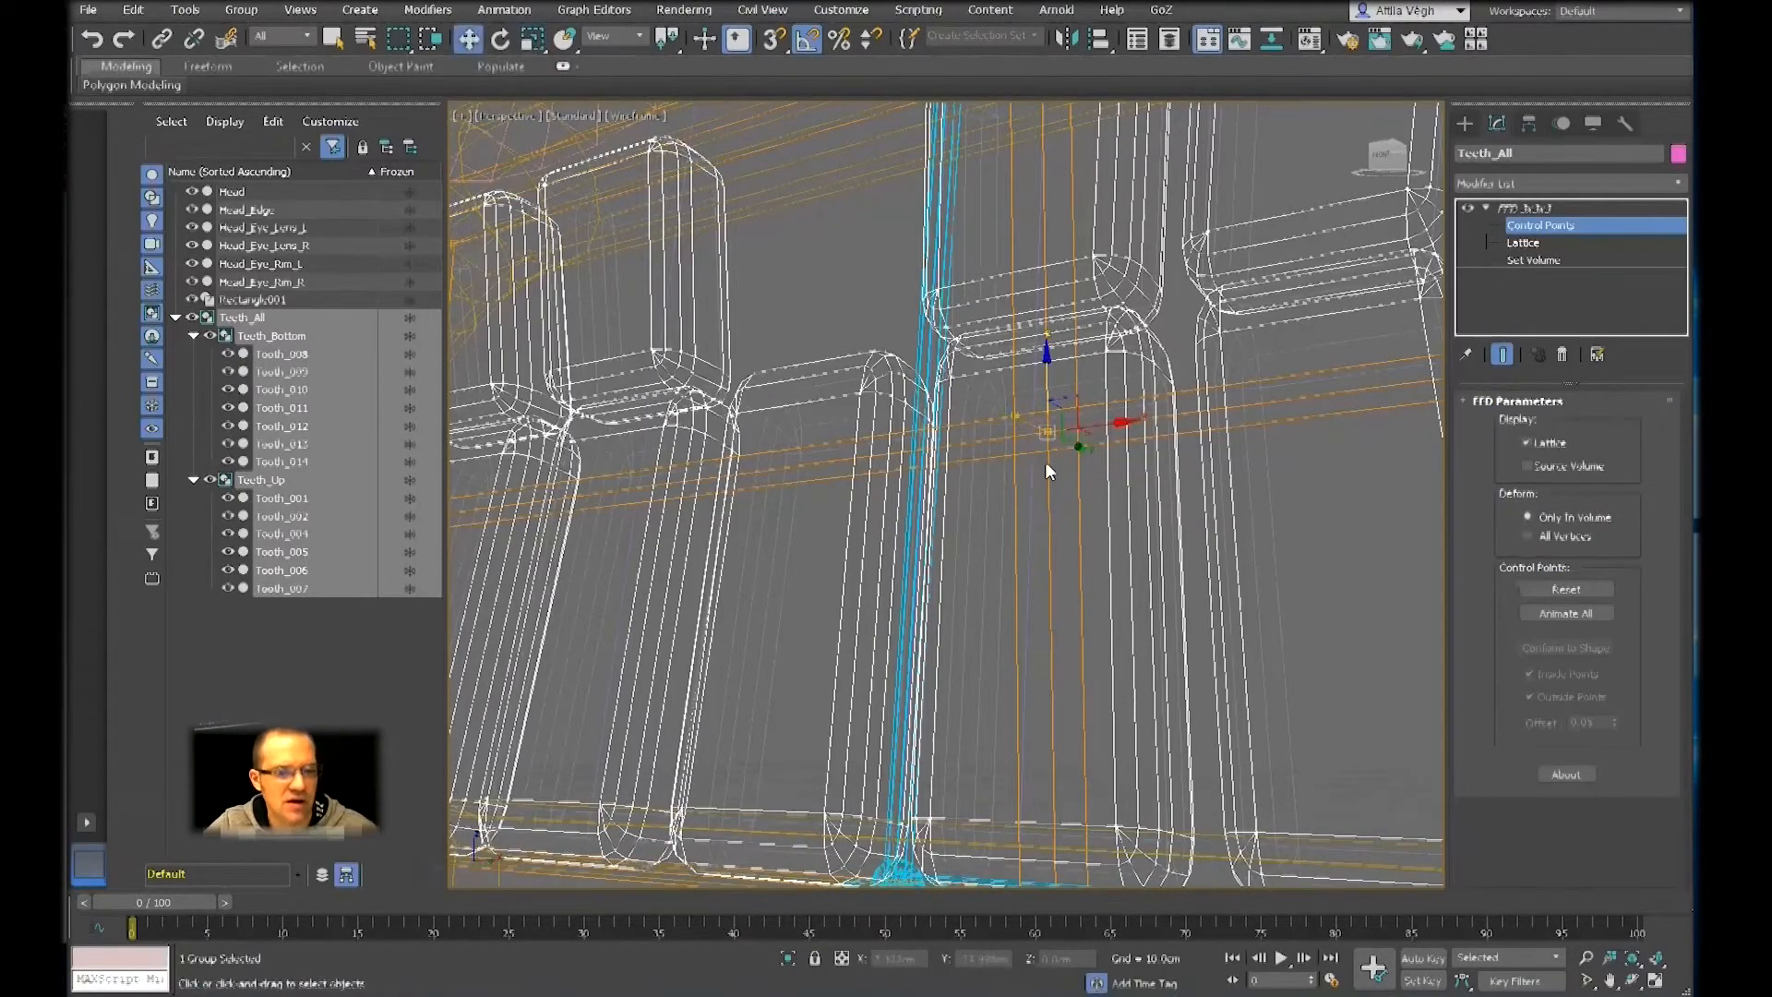
scroll(1052, 464, down, 8)
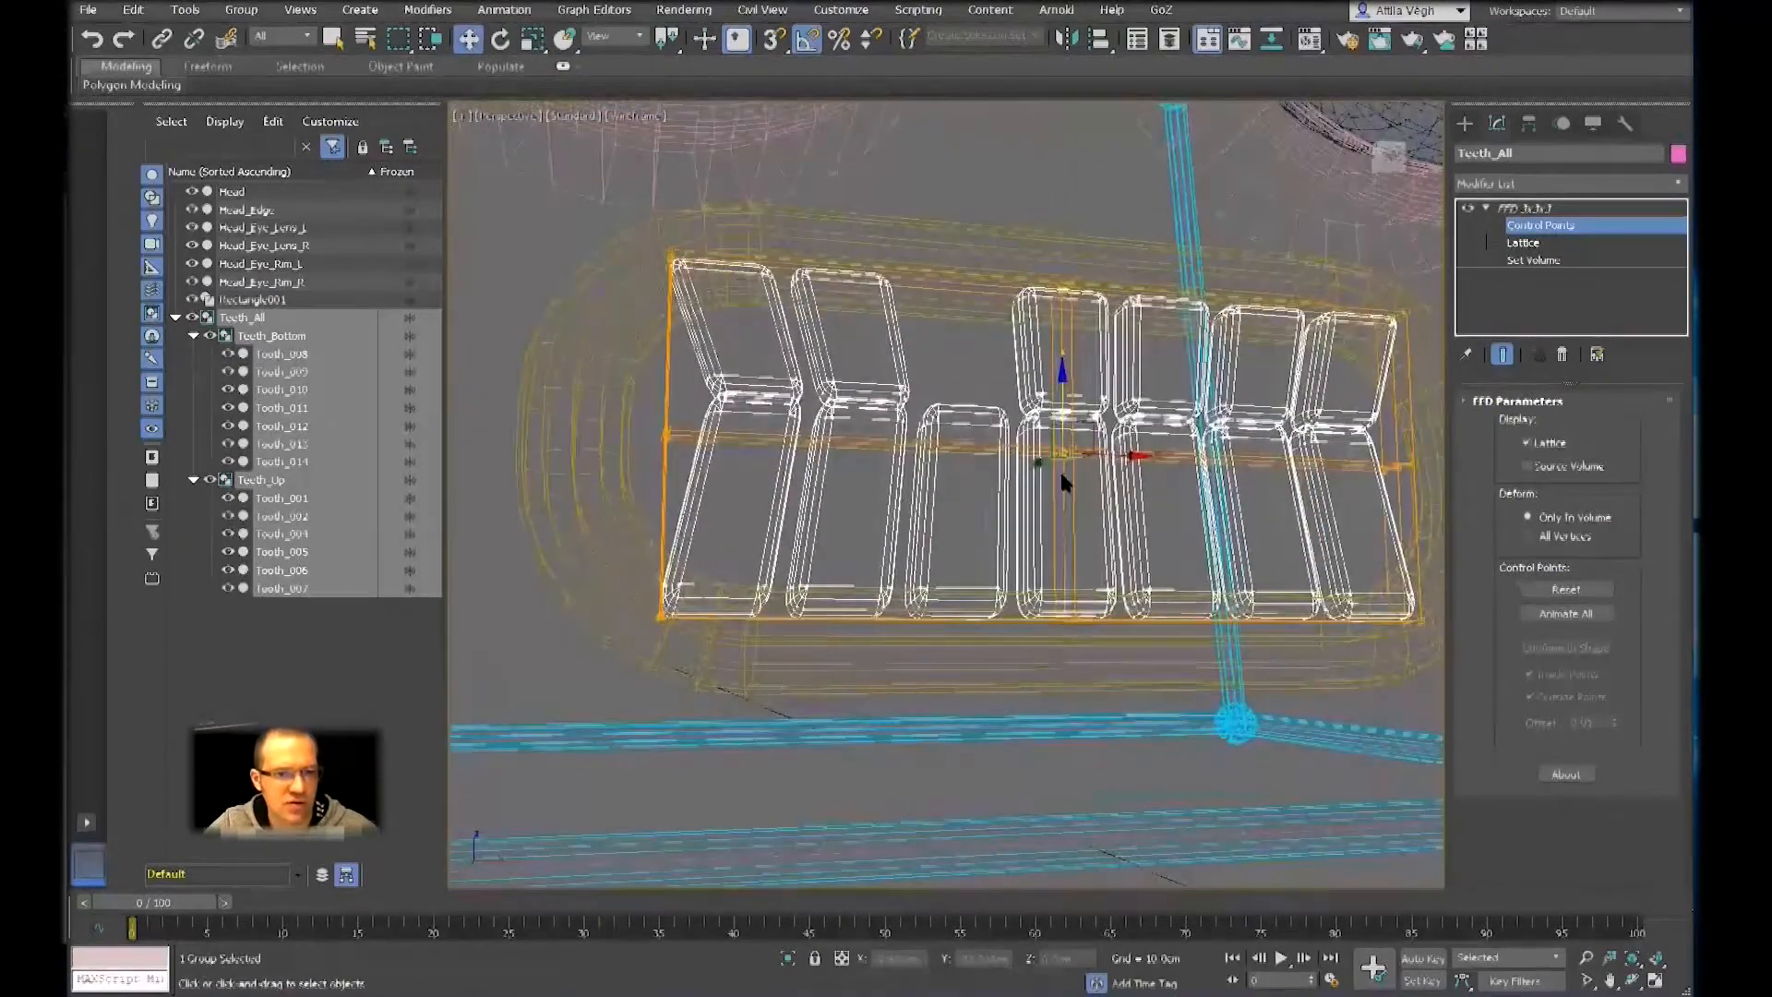
right_click(1060, 471)
click(1086, 490)
mouse_move(1044, 446)
middle_down()
mouse_move(1052, 462)
mouse_move(1144, 365)
middle_up()
key(F3)
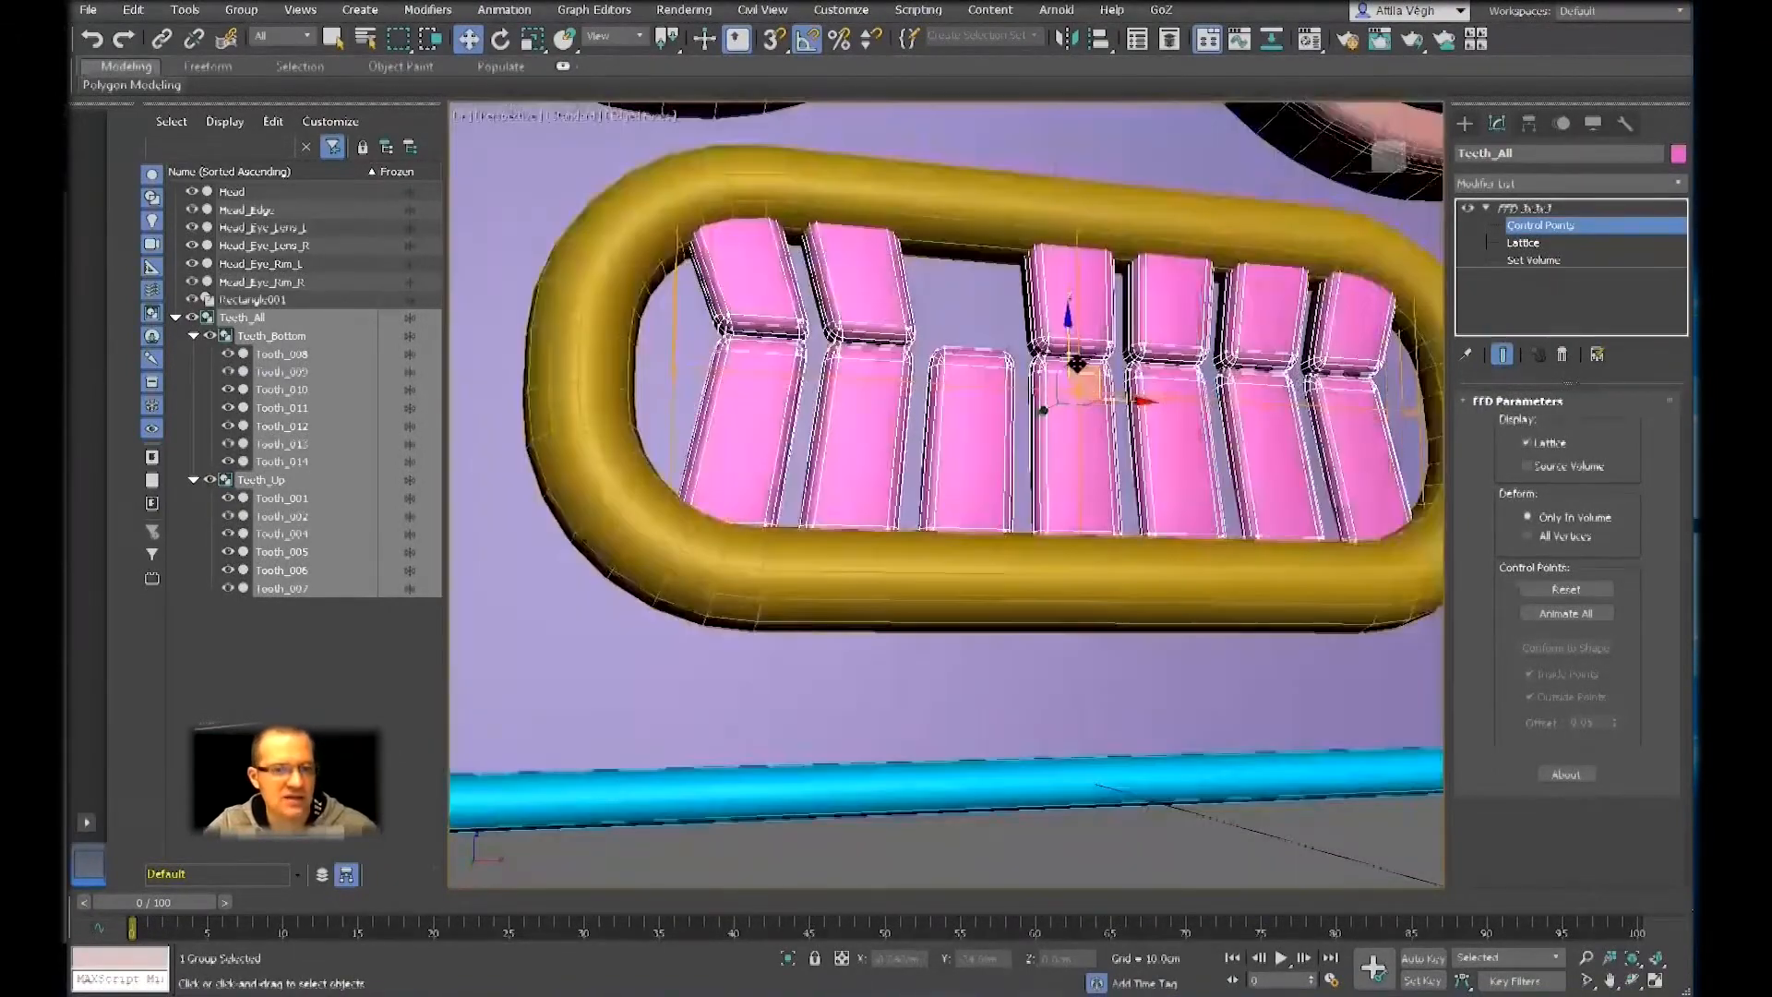
Try lowering the central control points below the mouth frame, and undo the move
drag(1070, 351, 1095, 614)
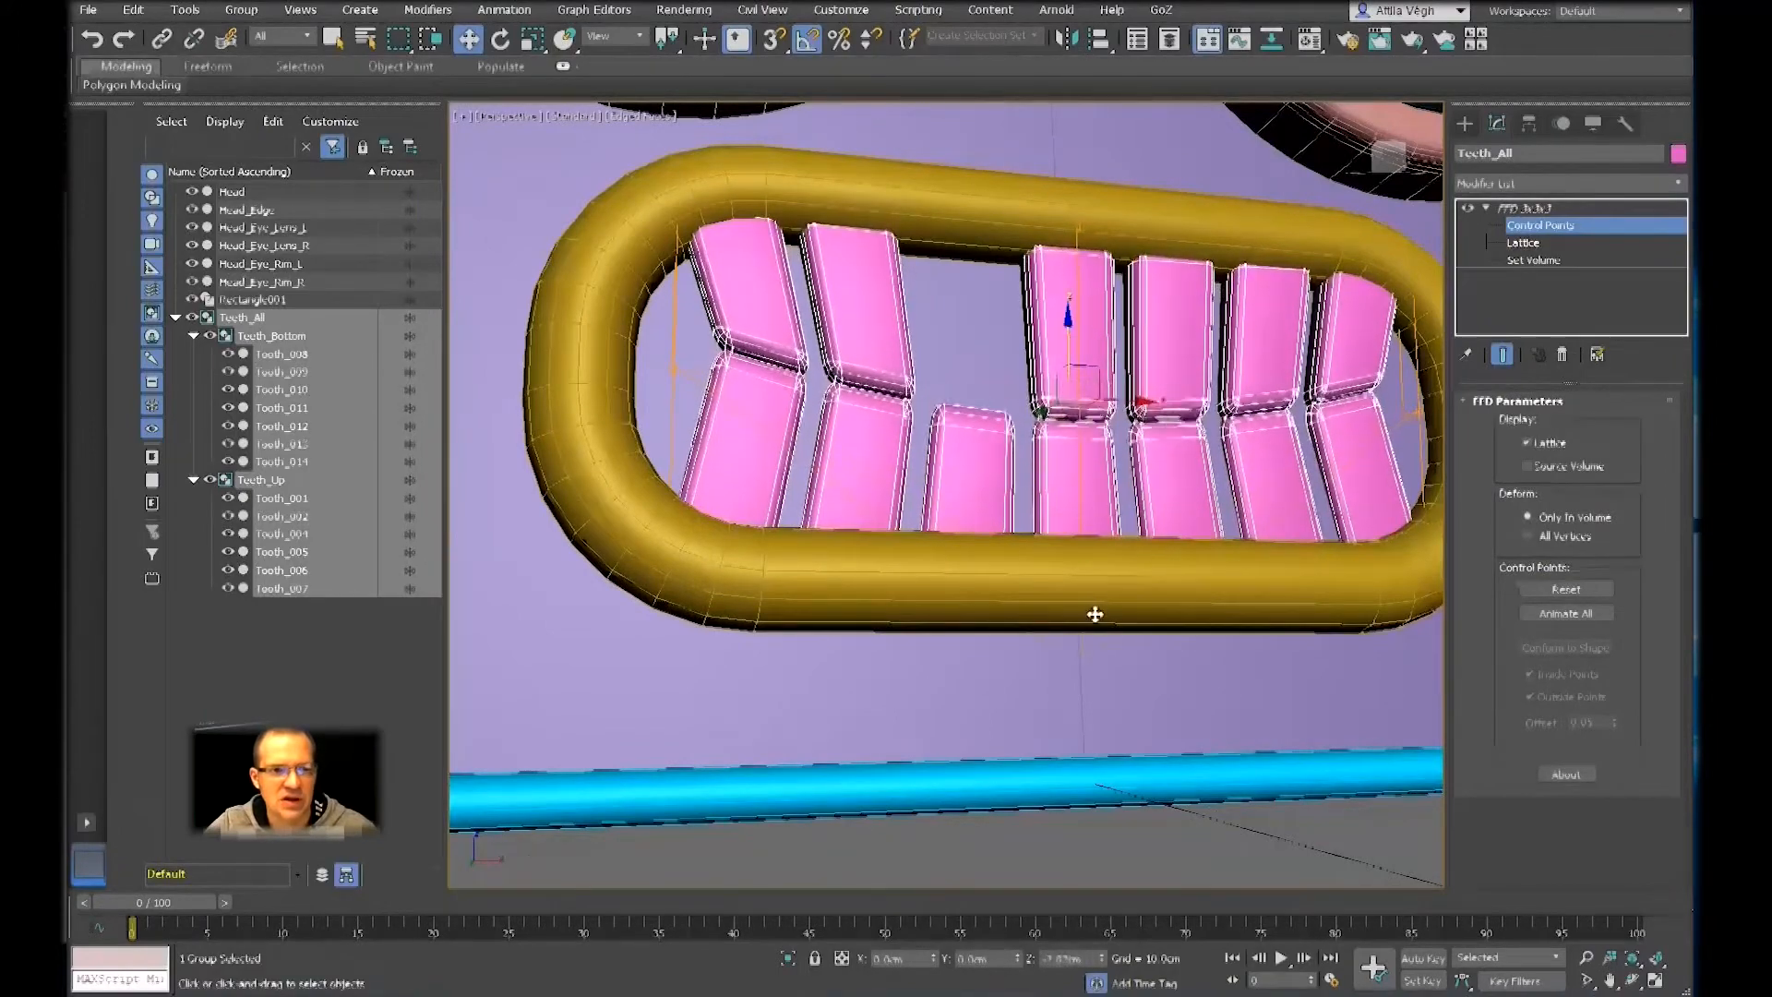
scroll(1008, 449, down, 3)
mouse_move(1007, 447)
alt+middle_down()
mouse_move(1001, 480)
mouse_move(1019, 466)
alt+middle_up()
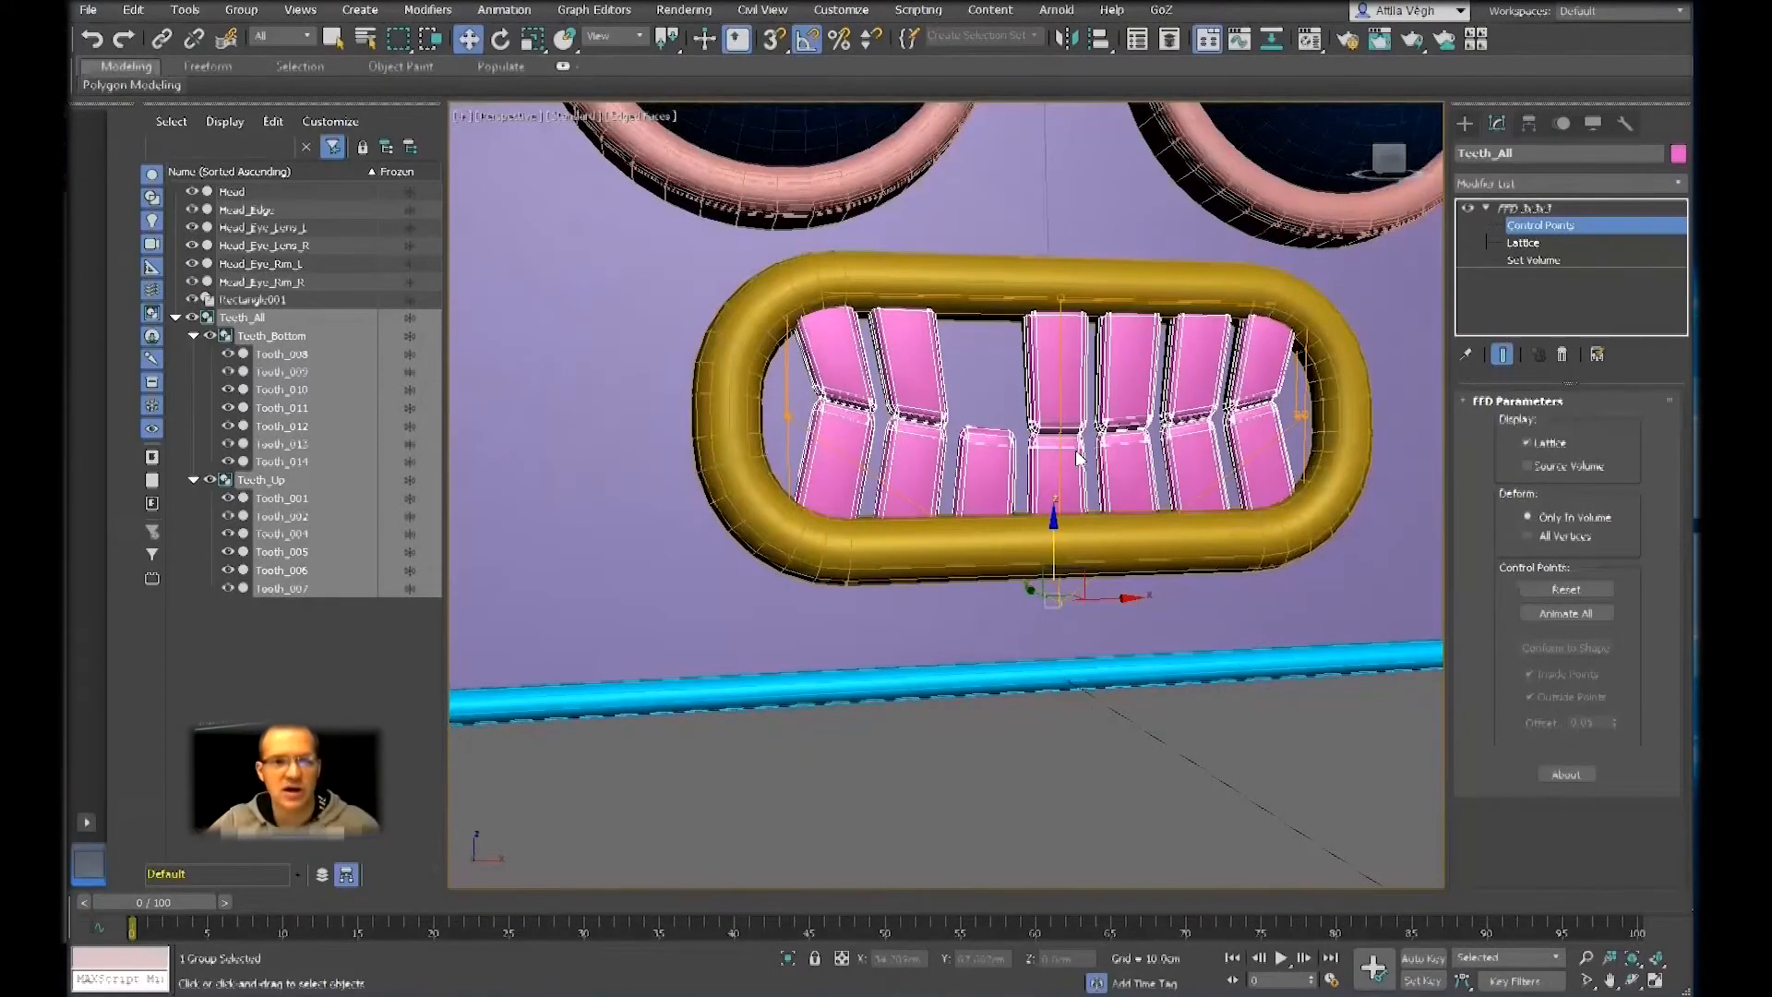
key(ctrl+z)
Raise the central control points vertically to well above the mouth frame, checking the lattice in wireframe display
drag(1063, 349, 1087, 212)
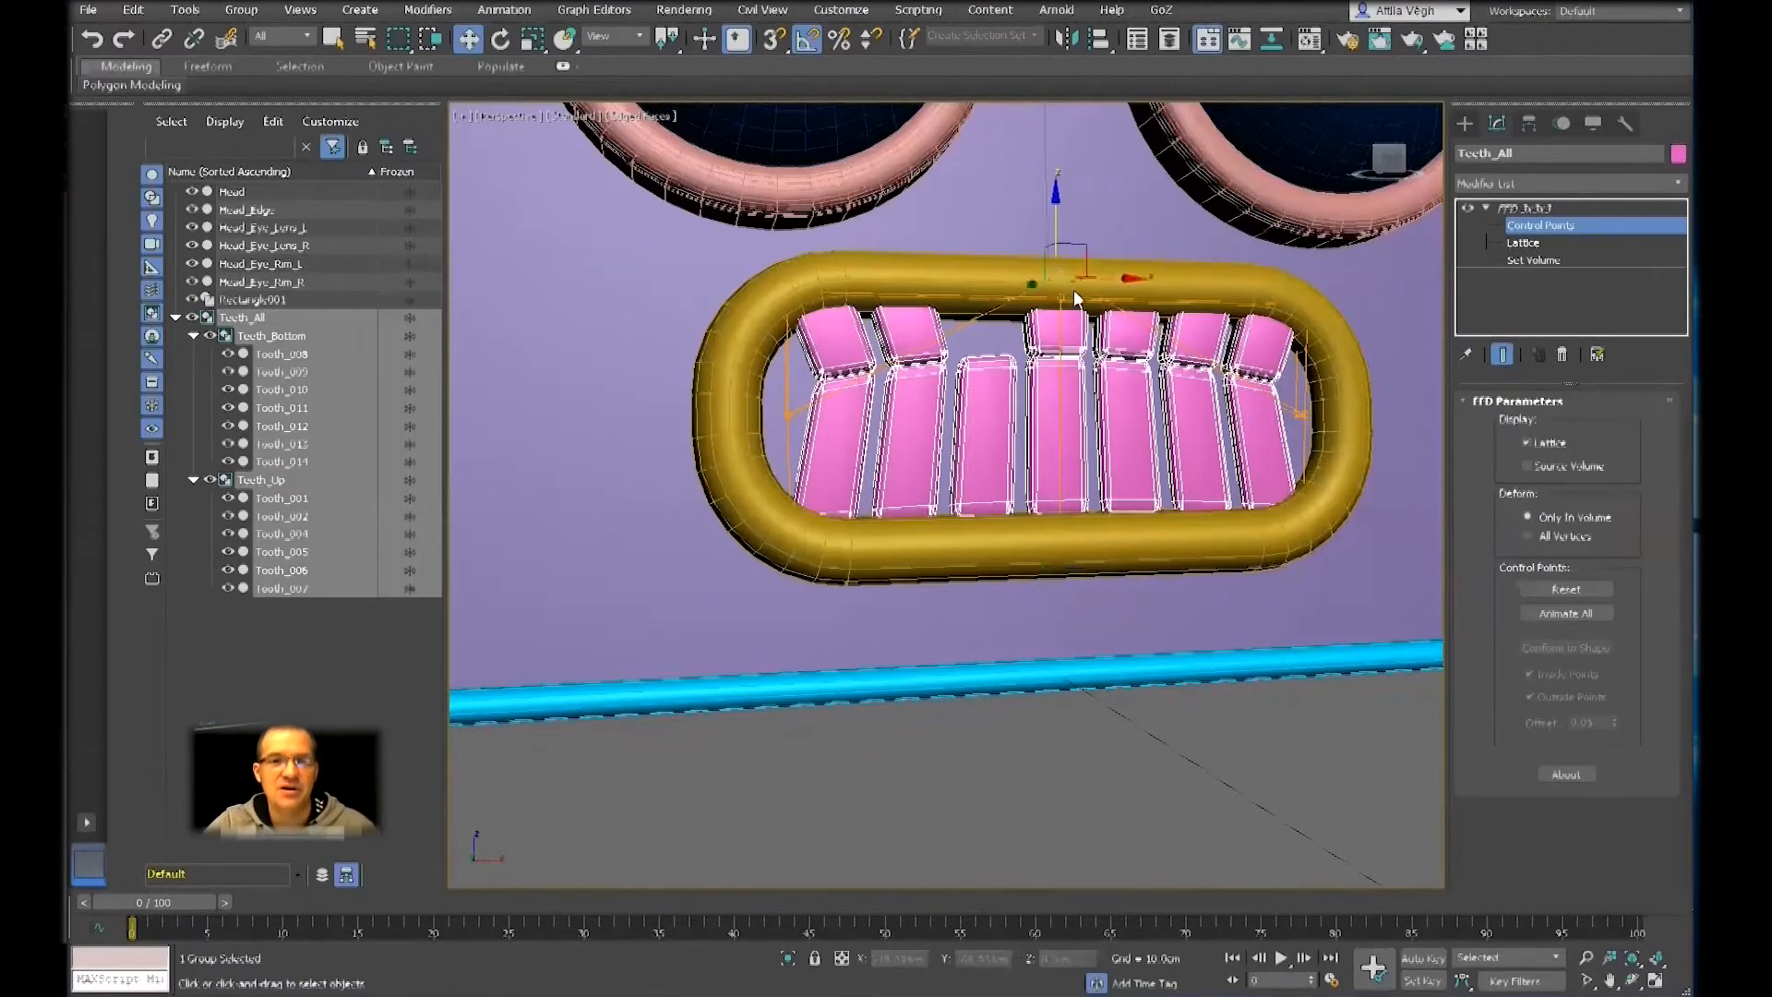
mouse_move(1099, 360)
middle_down()
mouse_move(1107, 386)
mouse_move(1082, 375)
mouse_move(1089, 420)
mouse_move(1040, 351)
mouse_move(1069, 328)
mouse_move(1094, 362)
middle_up()
key(F3)
scroll(1082, 397, up, 3)
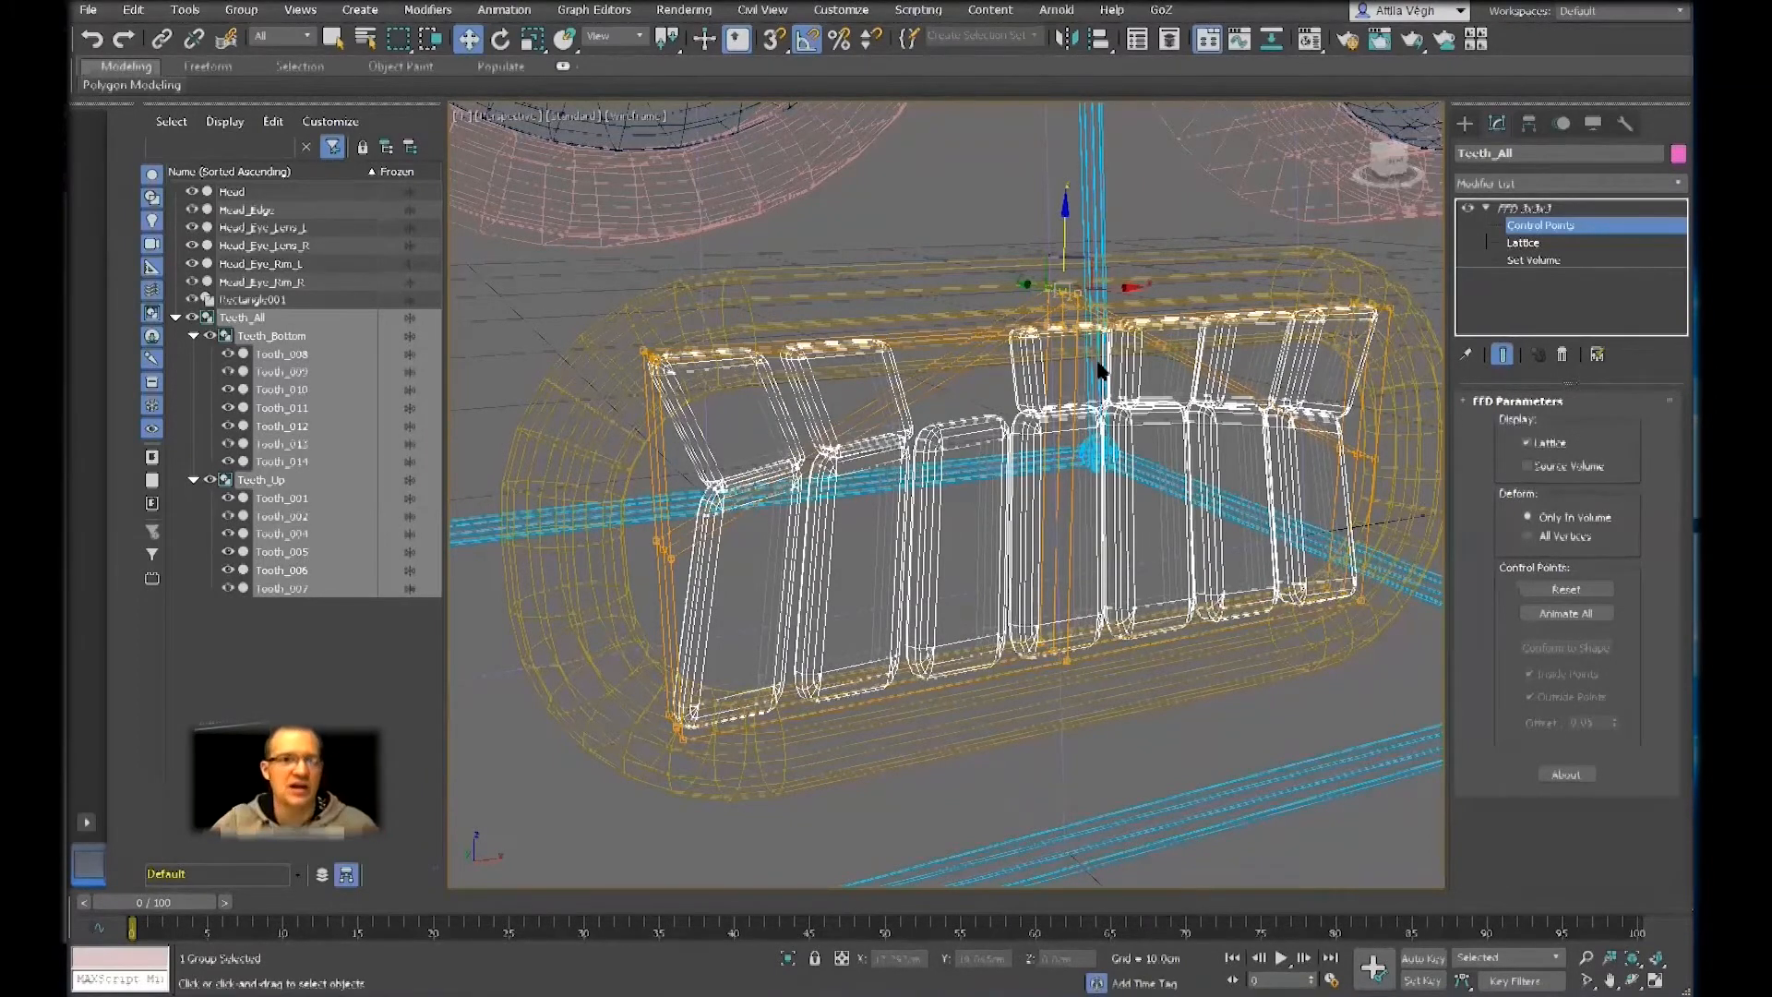
drag(1061, 219, 1056, 0)
middle_drag(1003, 438, 980, 500)
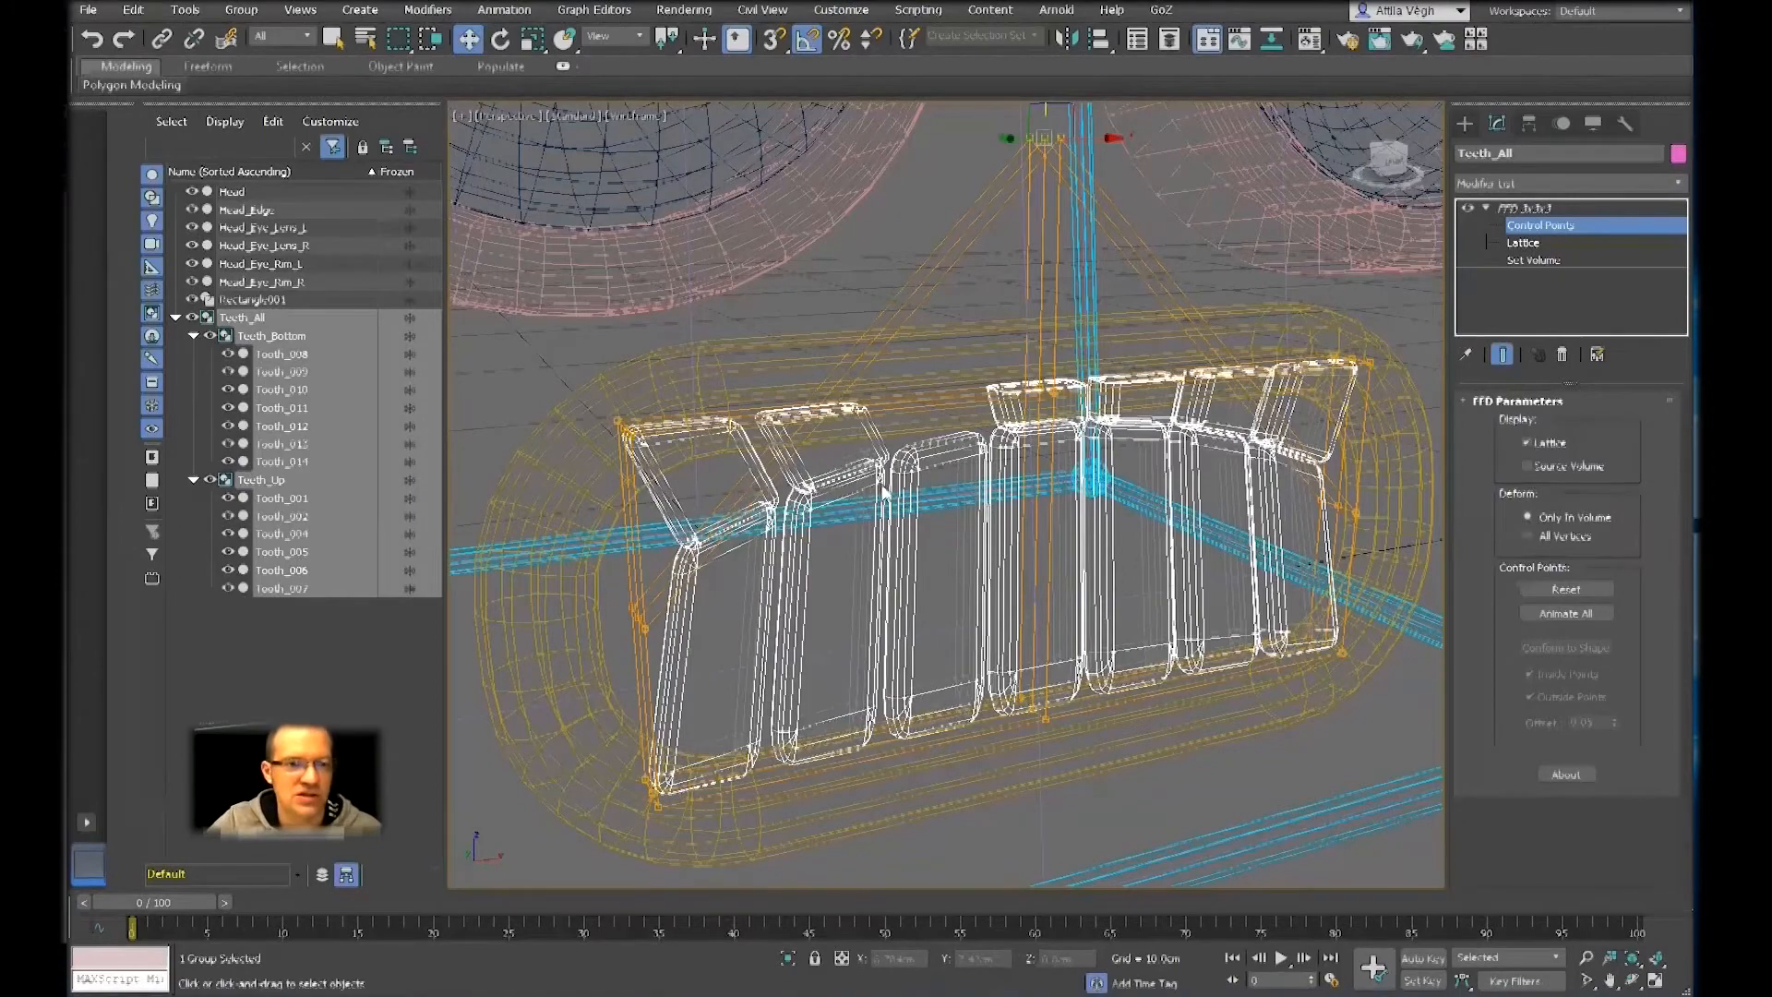
Lower the central control points to just below the mouth so the line between the tooth rows curves downward
middle_drag(1043, 410, 1043, 445)
drag(1045, 120, 1112, 696)
alt+middle_drag(1098, 669, 1004, 532)
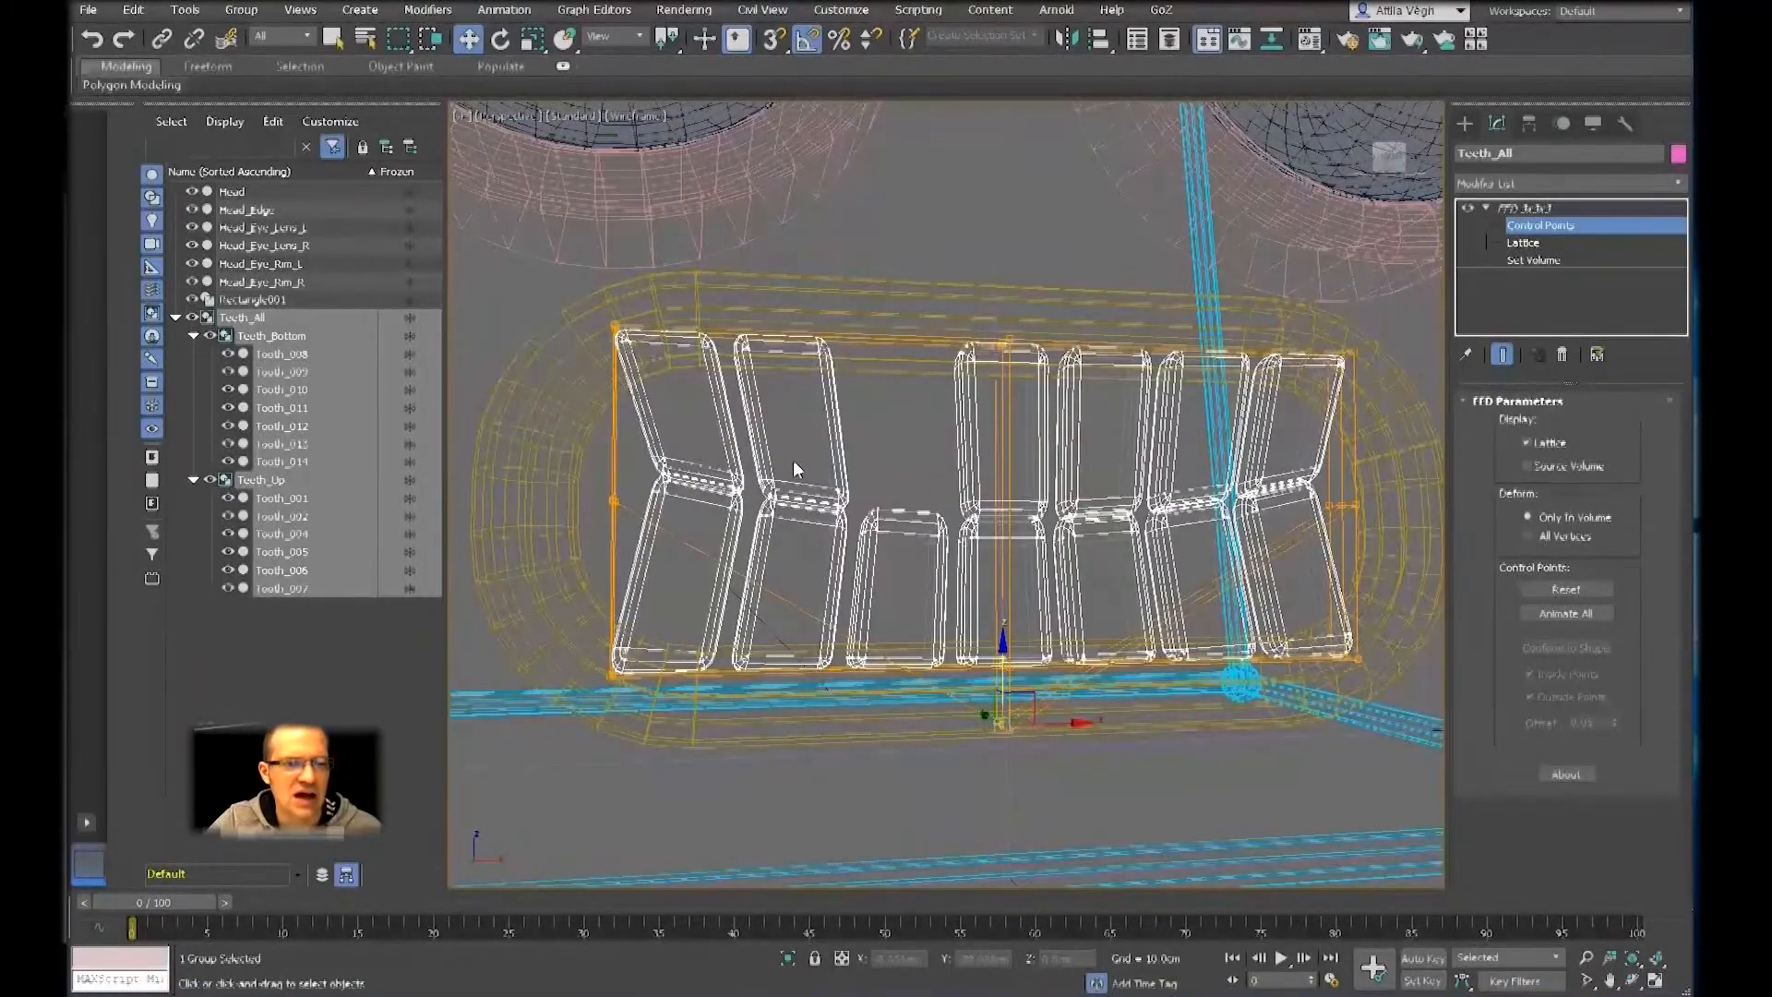
Select the mid-height control points at both ends of the lattice, raise them toward its upper edge, and return to shaded display
alt+middle_drag(528, 454, 548, 454)
drag(712, 525, 718, 531)
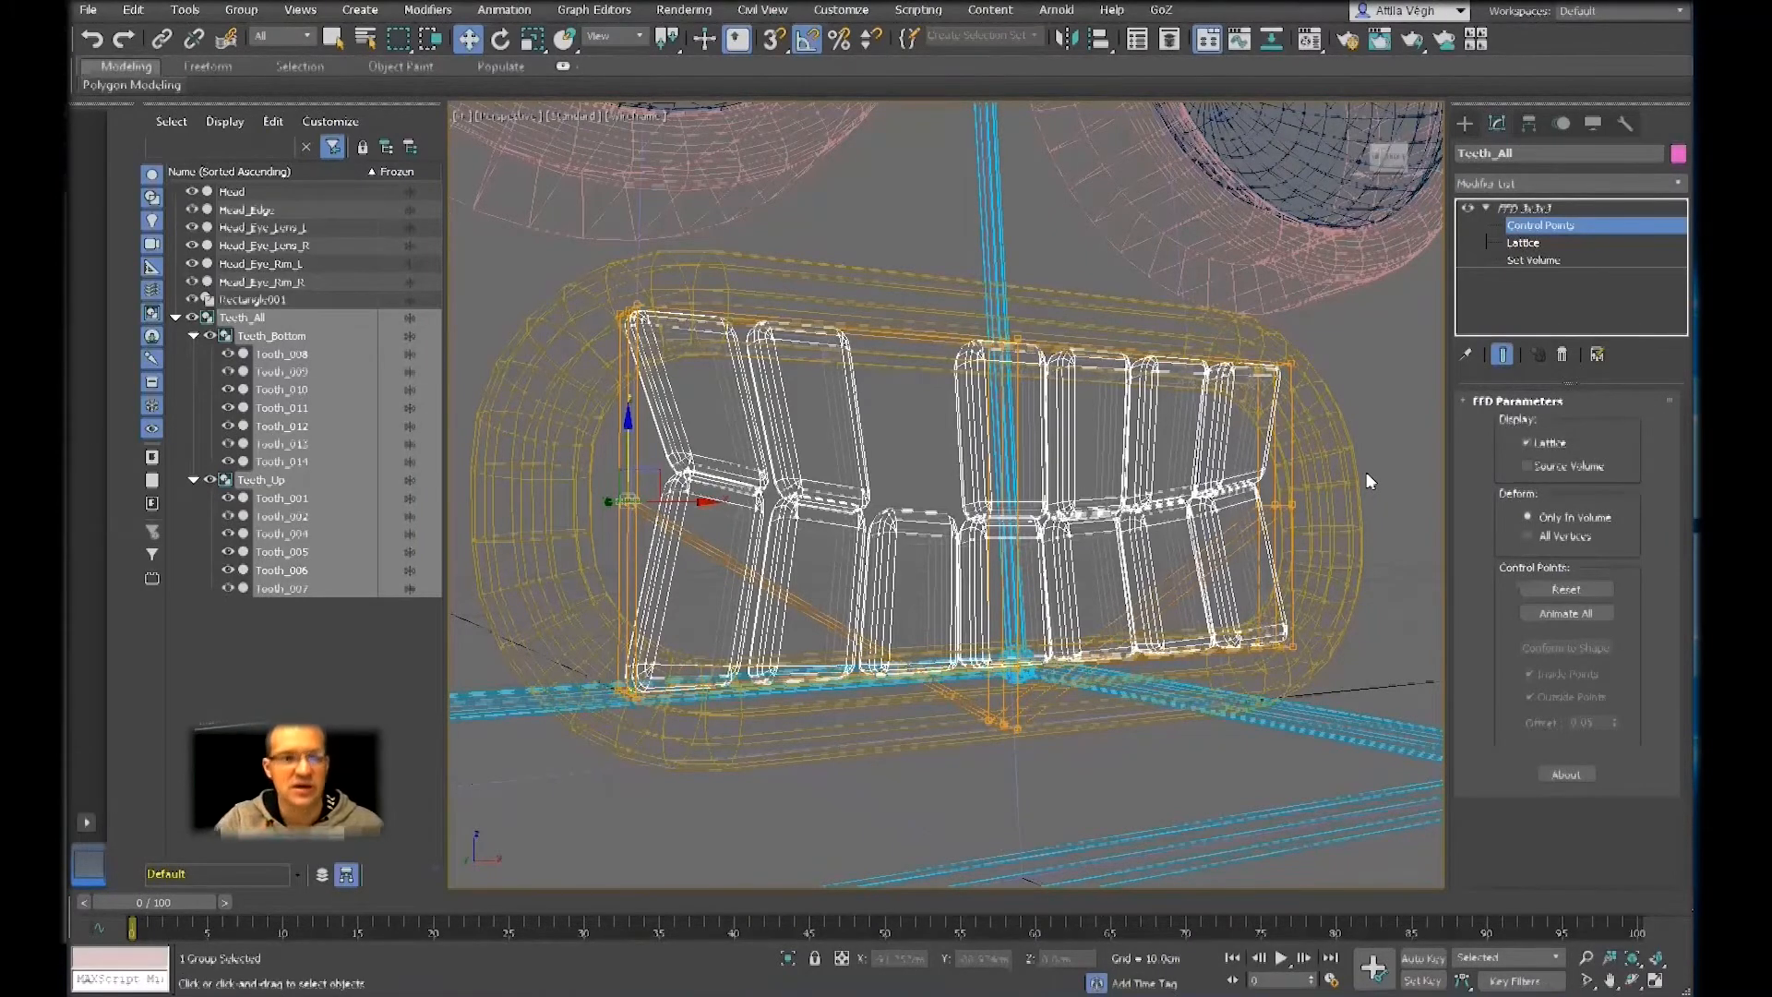
ctrl+drag(1374, 457, 1220, 526)
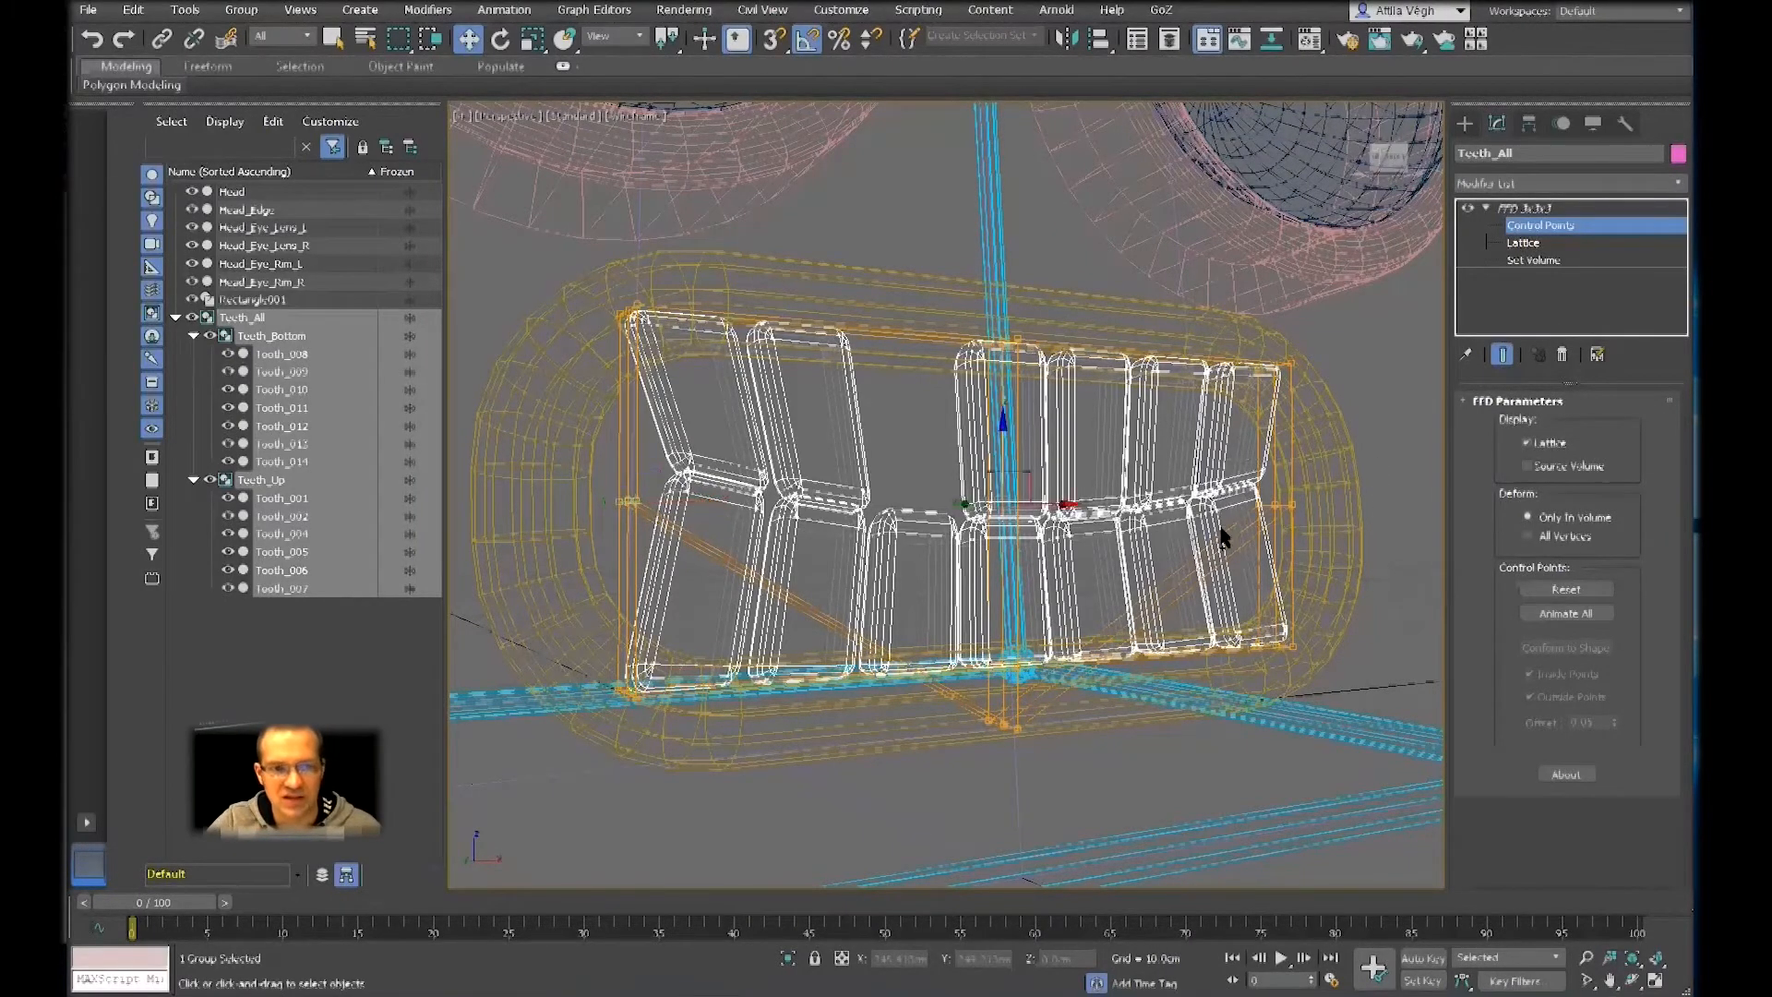
drag(1003, 452, 998, 351)
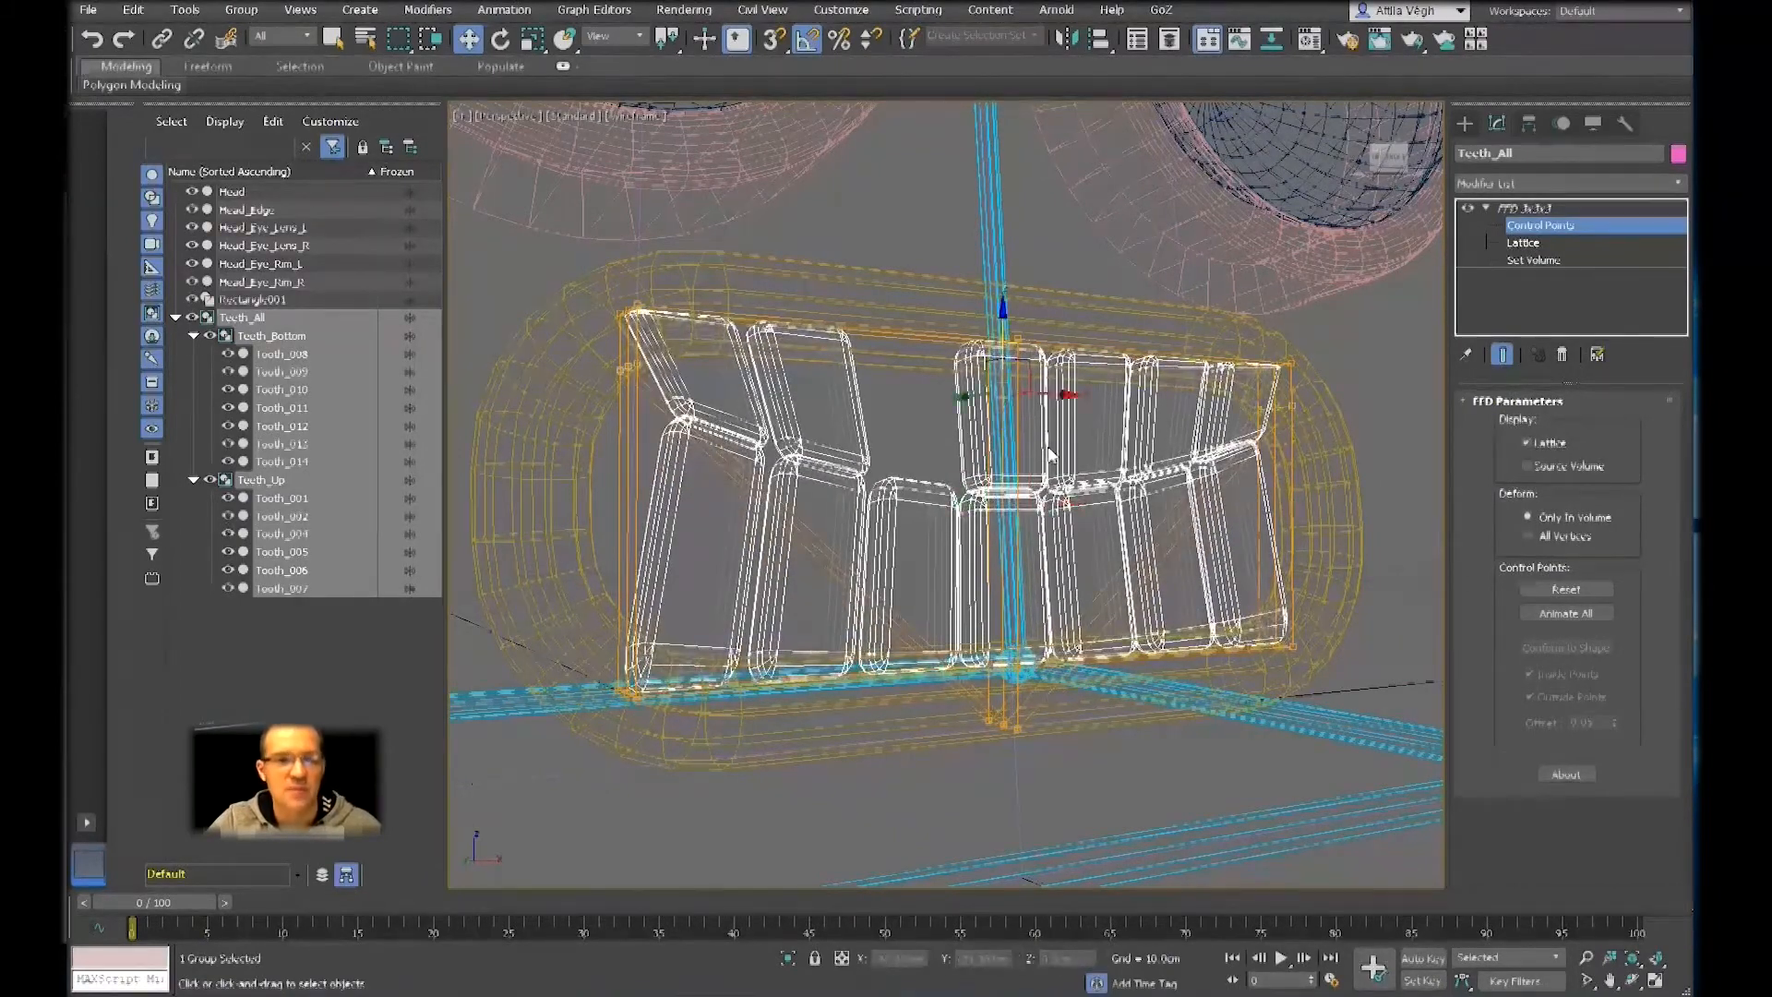
alt+middle_drag(1061, 446, 1063, 468)
key(F3)
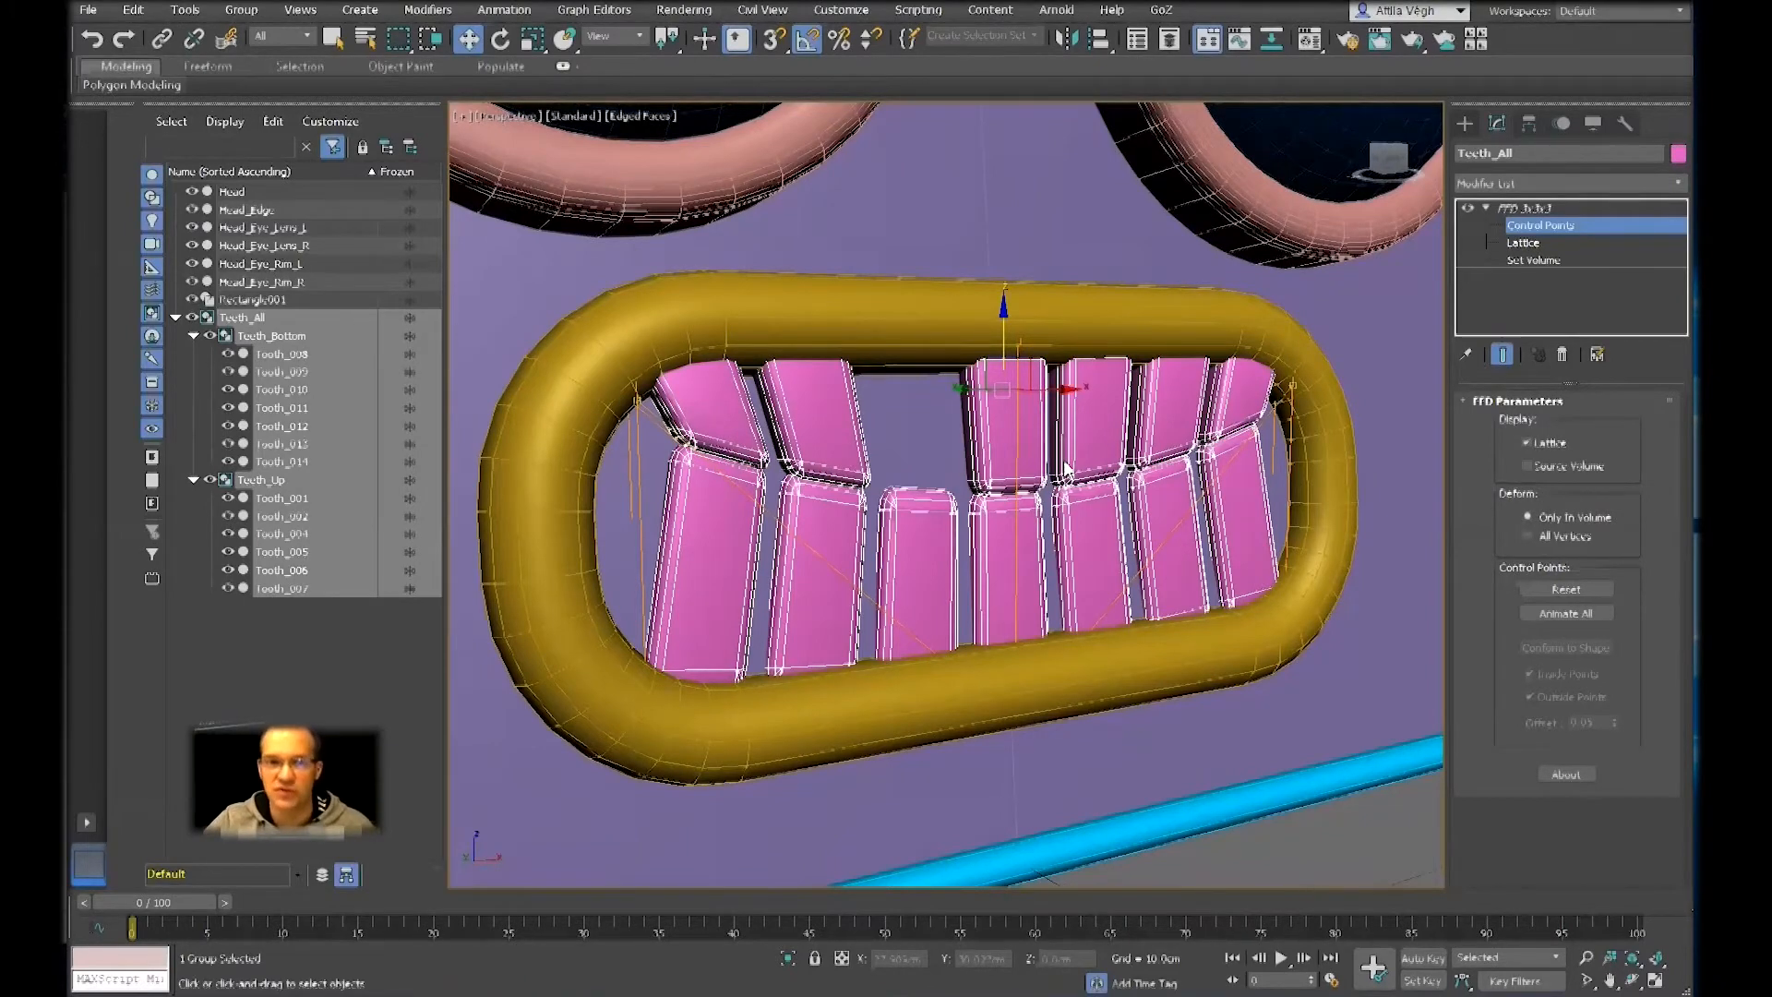
Select the lower central control points in wireframe and pull them far out in front of the face along Y in shaded display
key(F3)
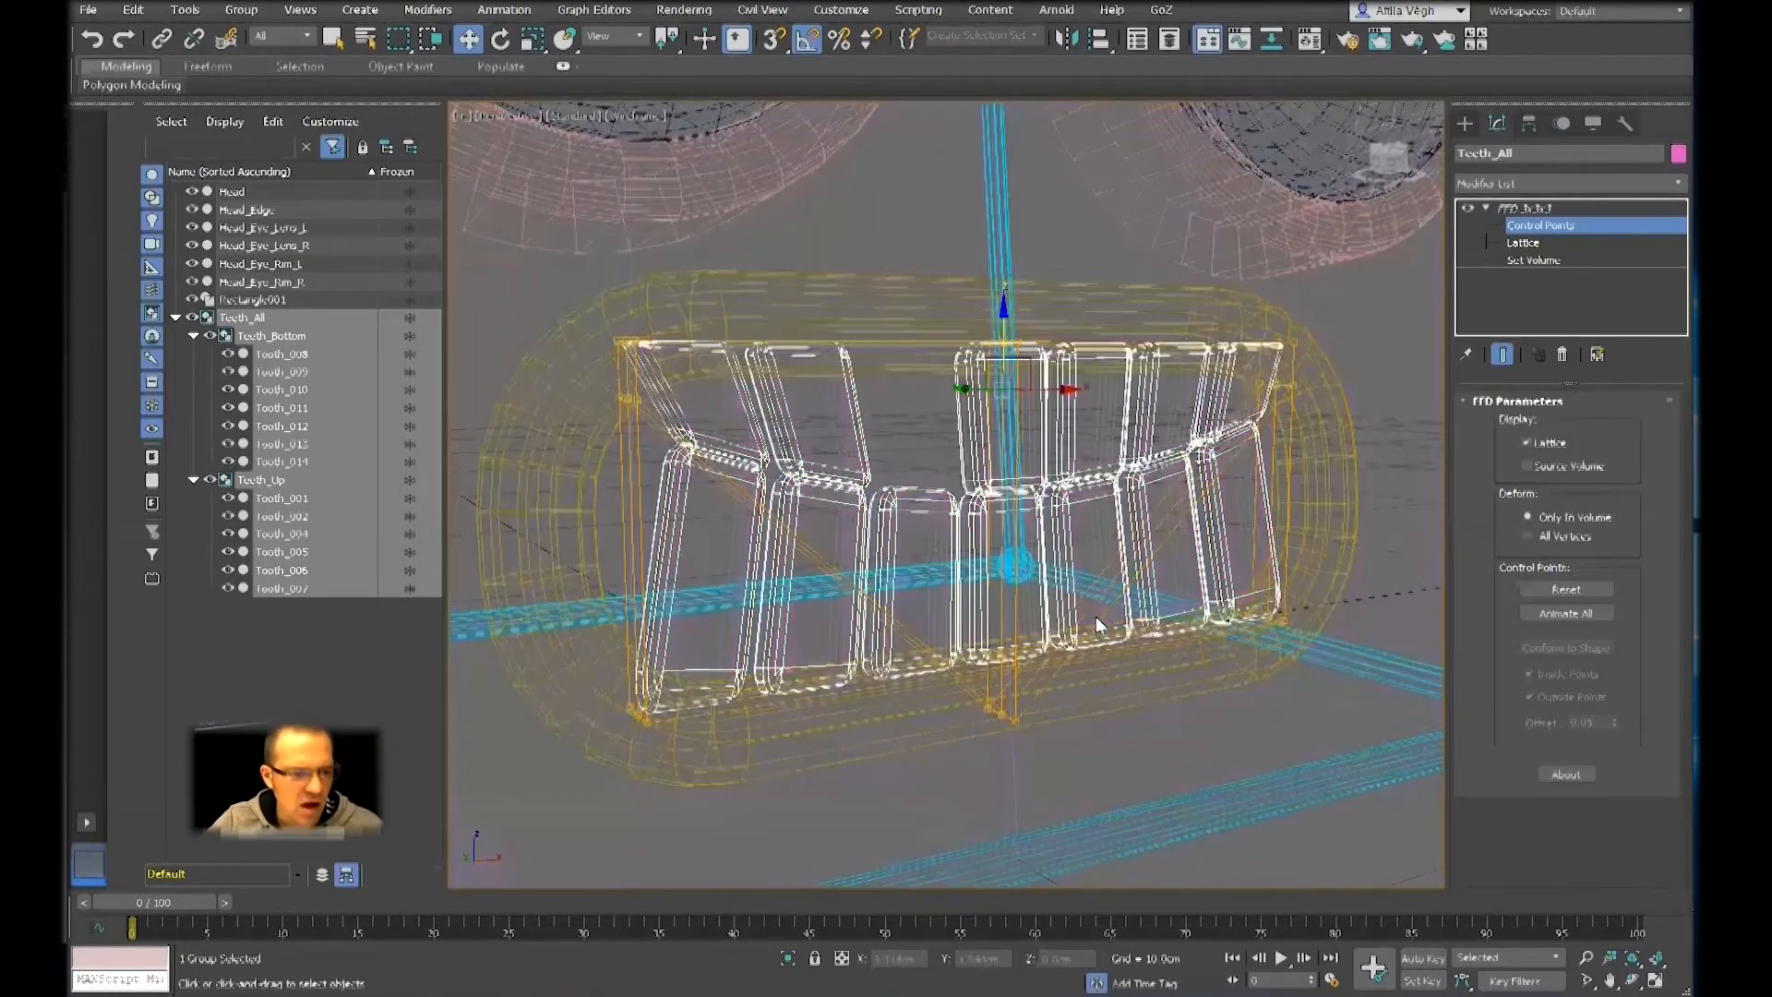
alt+middle_drag(1002, 711, 1076, 744)
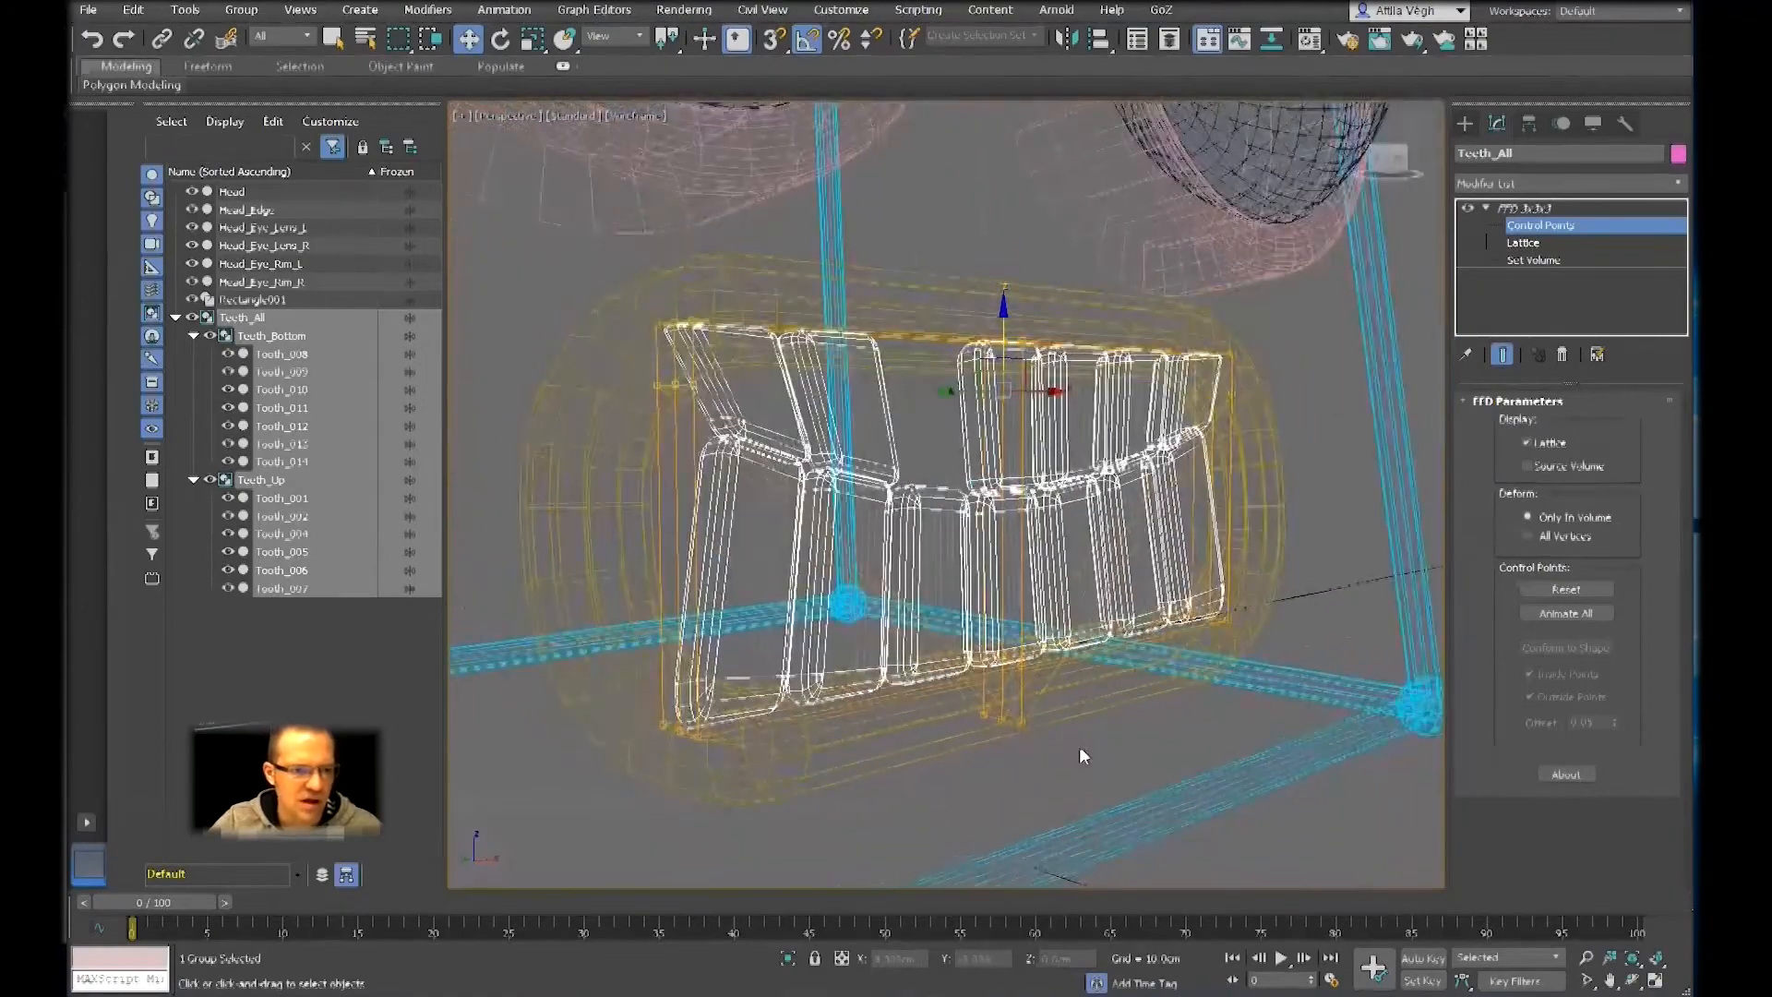
key(F3)
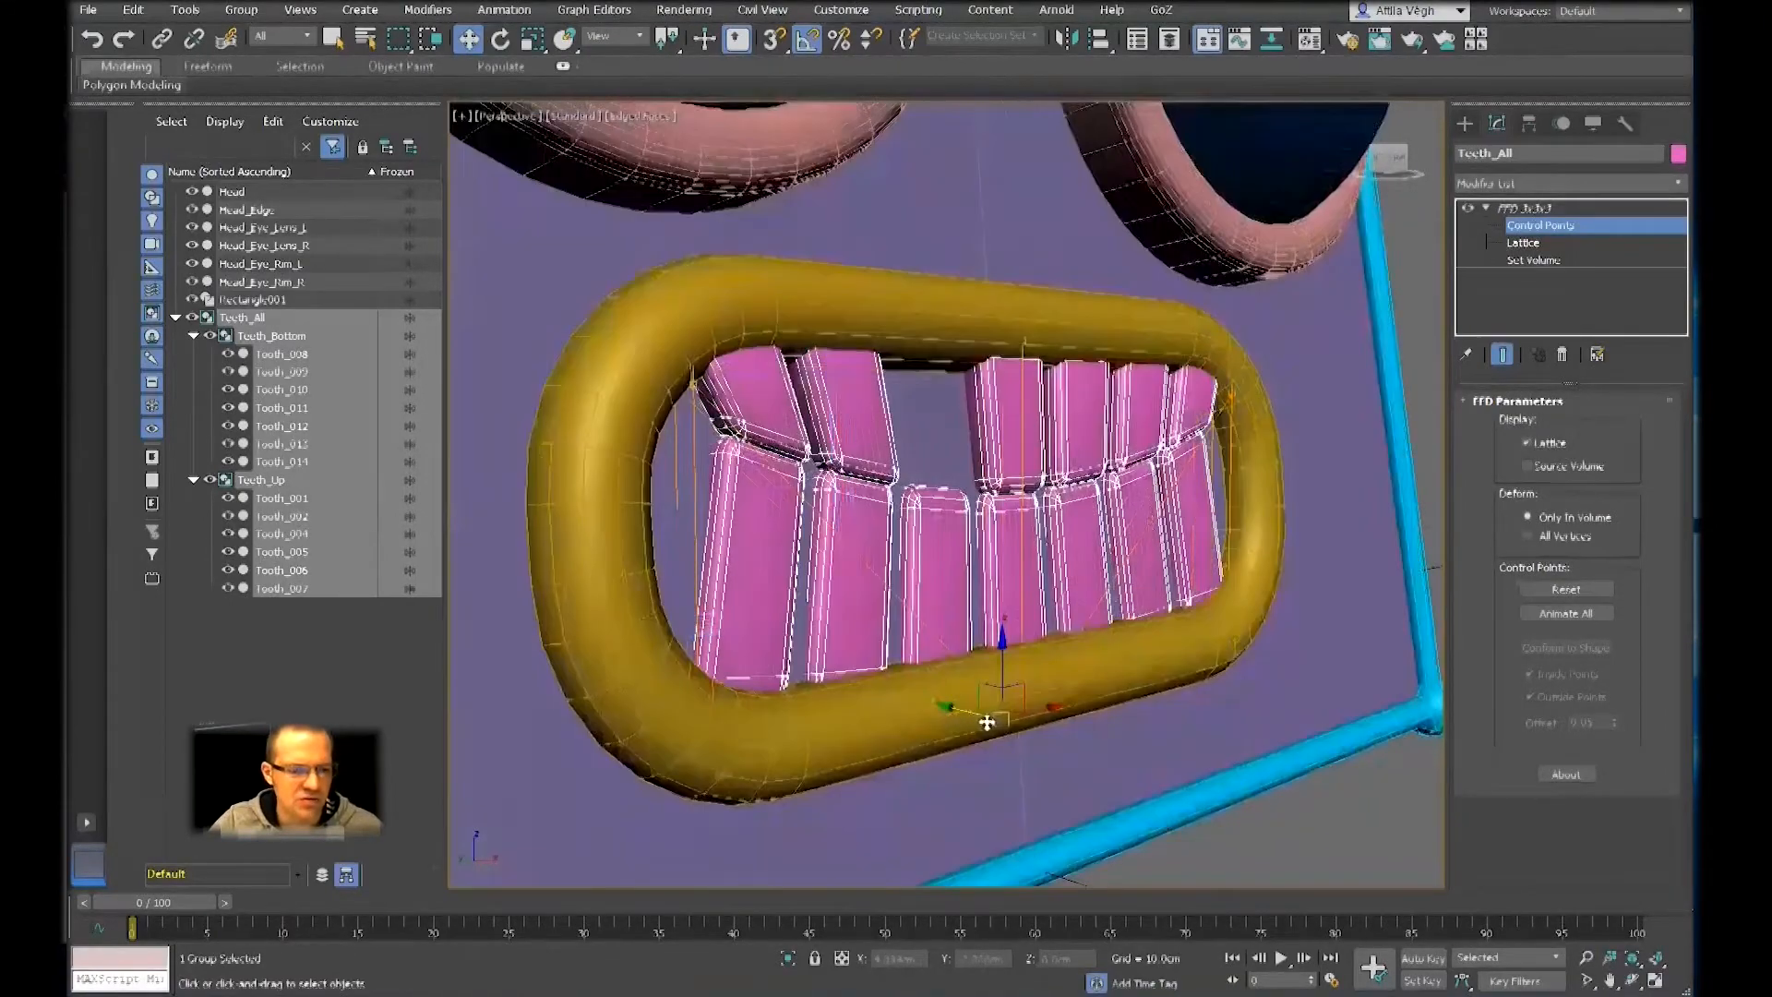
alt+middle_drag(984, 716, 989, 743)
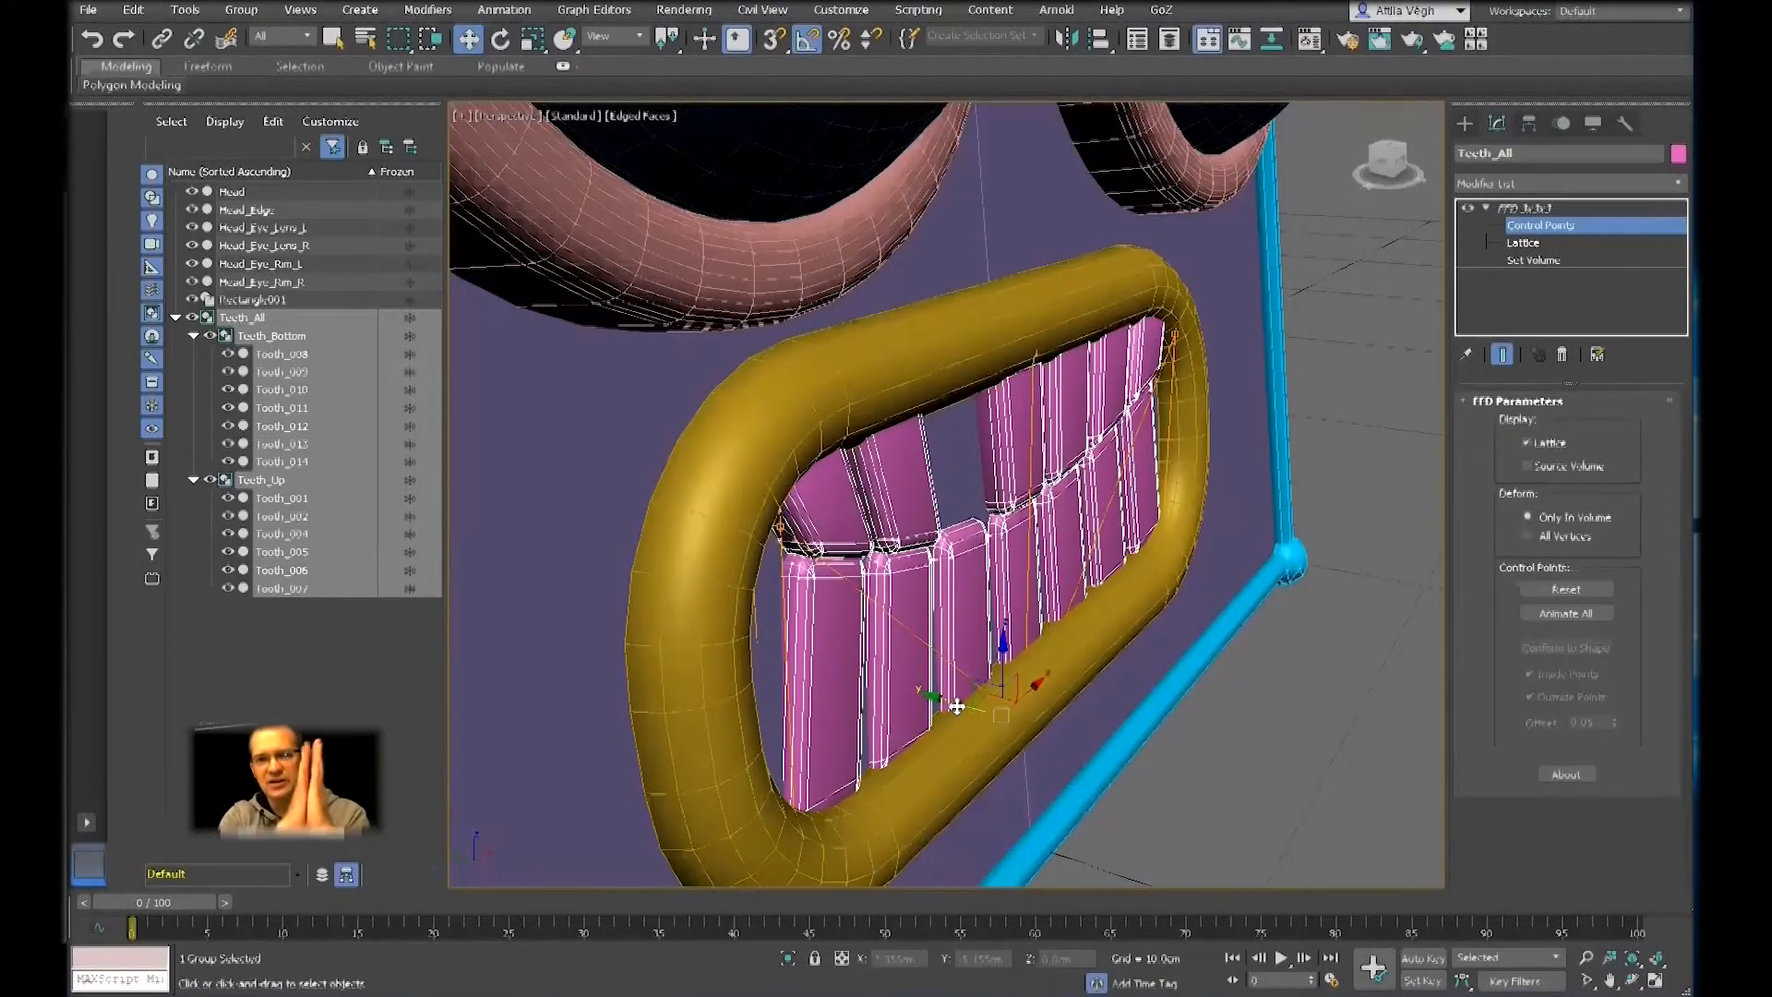
alt+middle_drag(1045, 631, 951, 630)
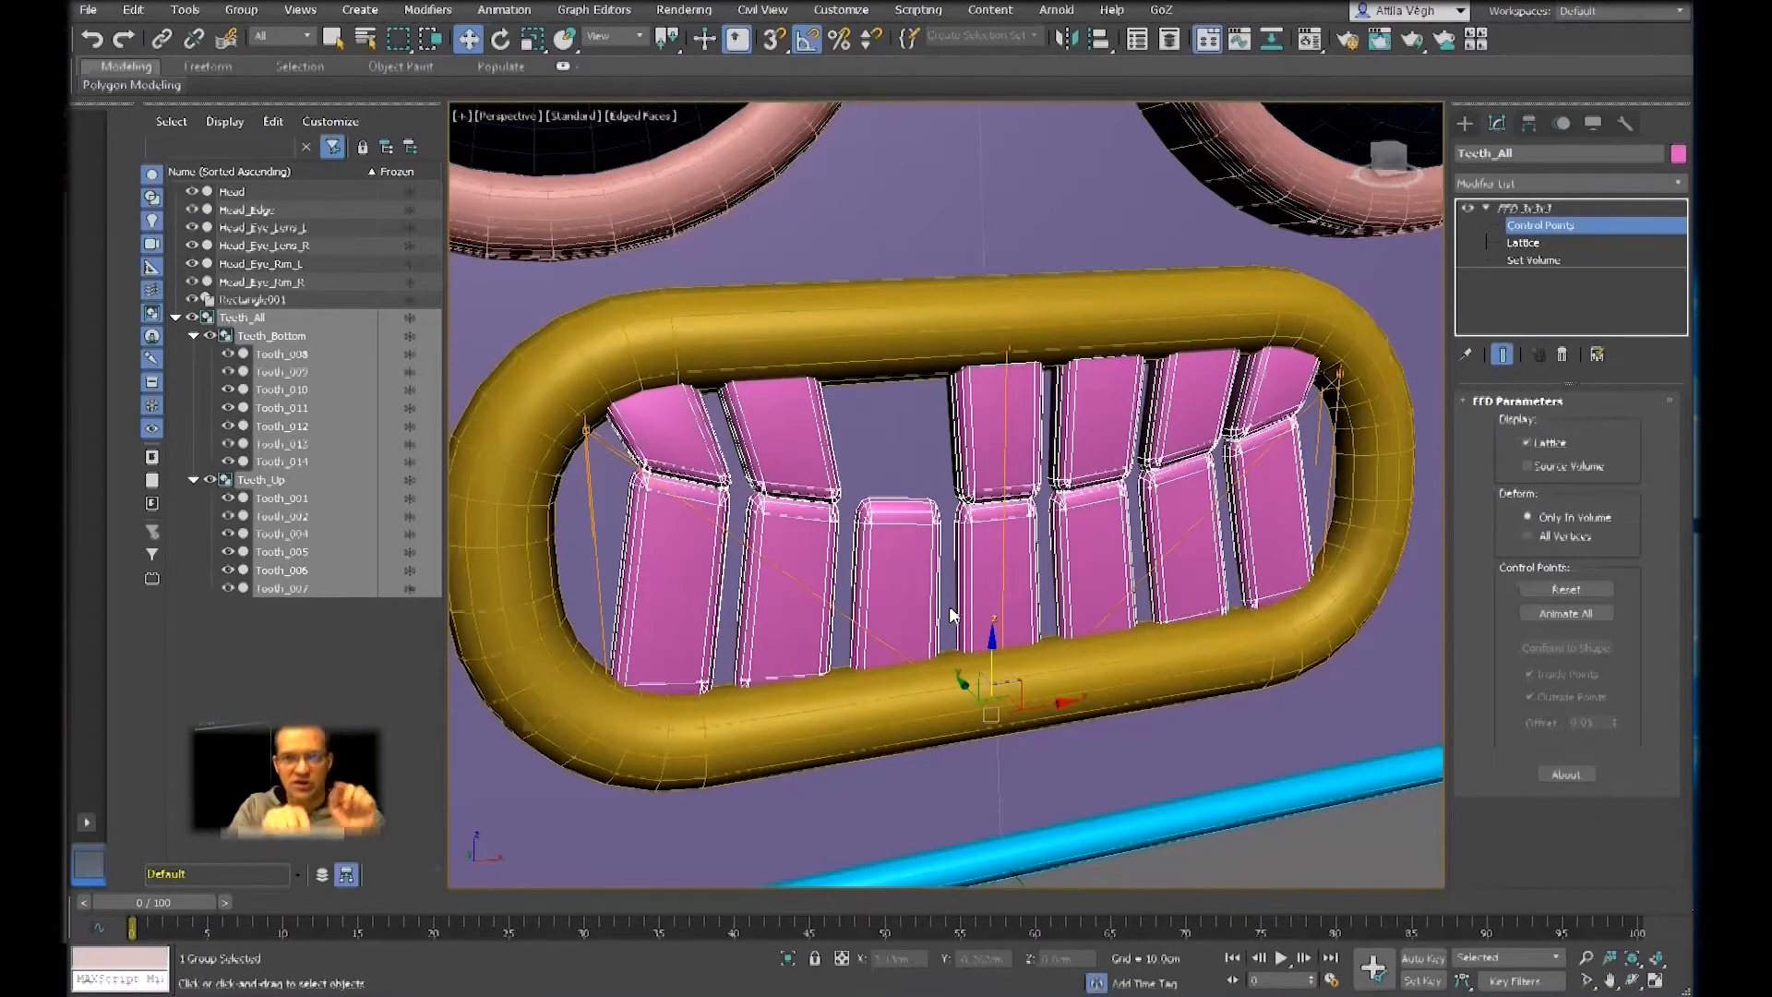
alt+middle_drag(949, 605, 951, 645)
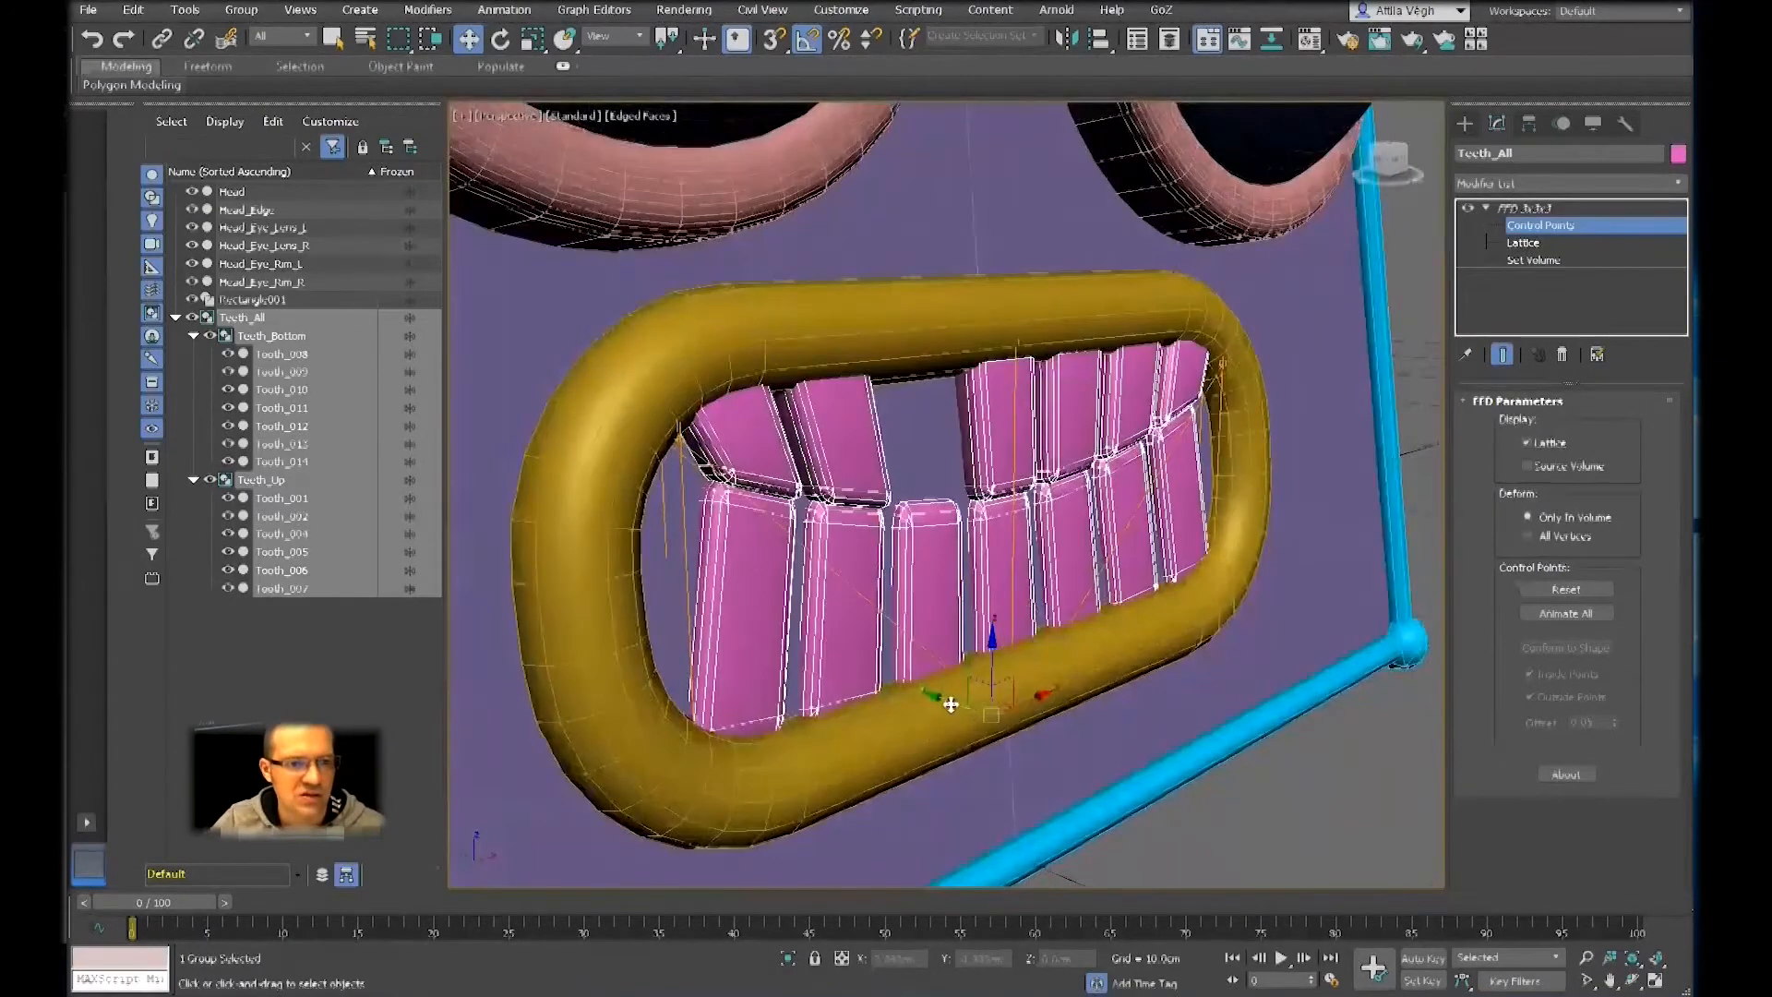
drag(959, 707, 1294, 782)
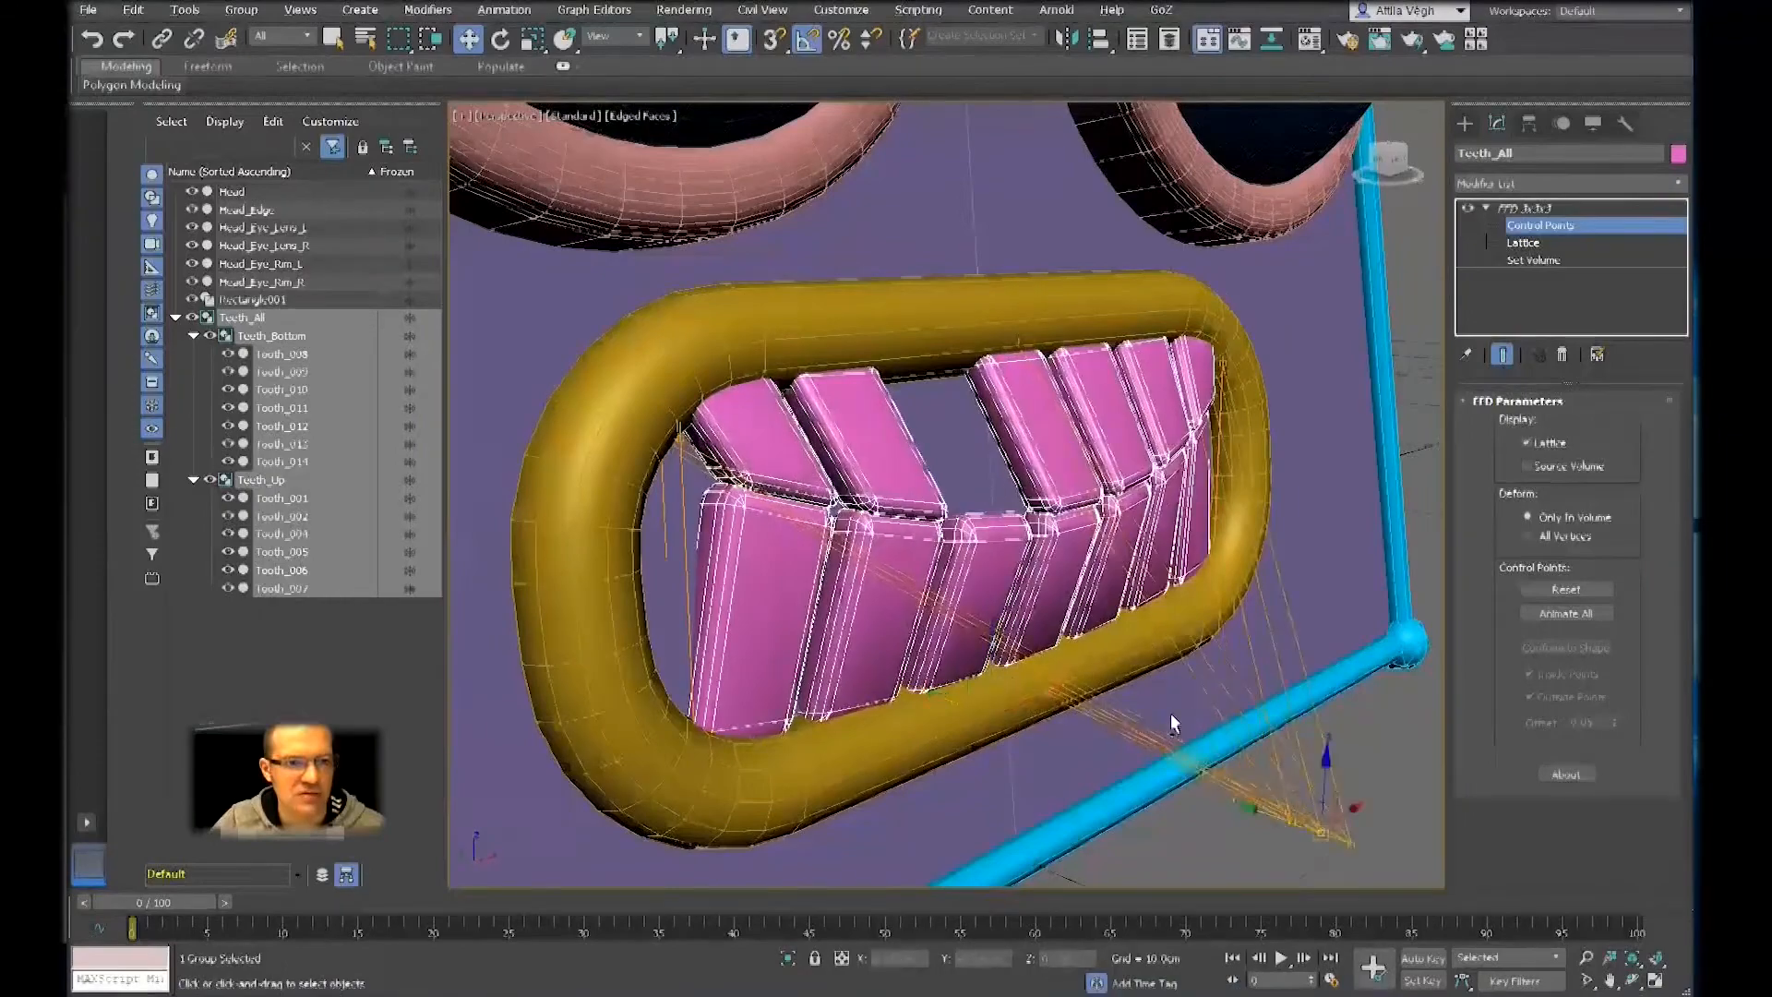
Move the lower central control points back toward the face along Y to soften the forward bulge of the teeth
alt+middle_drag(1171, 723, 1248, 680)
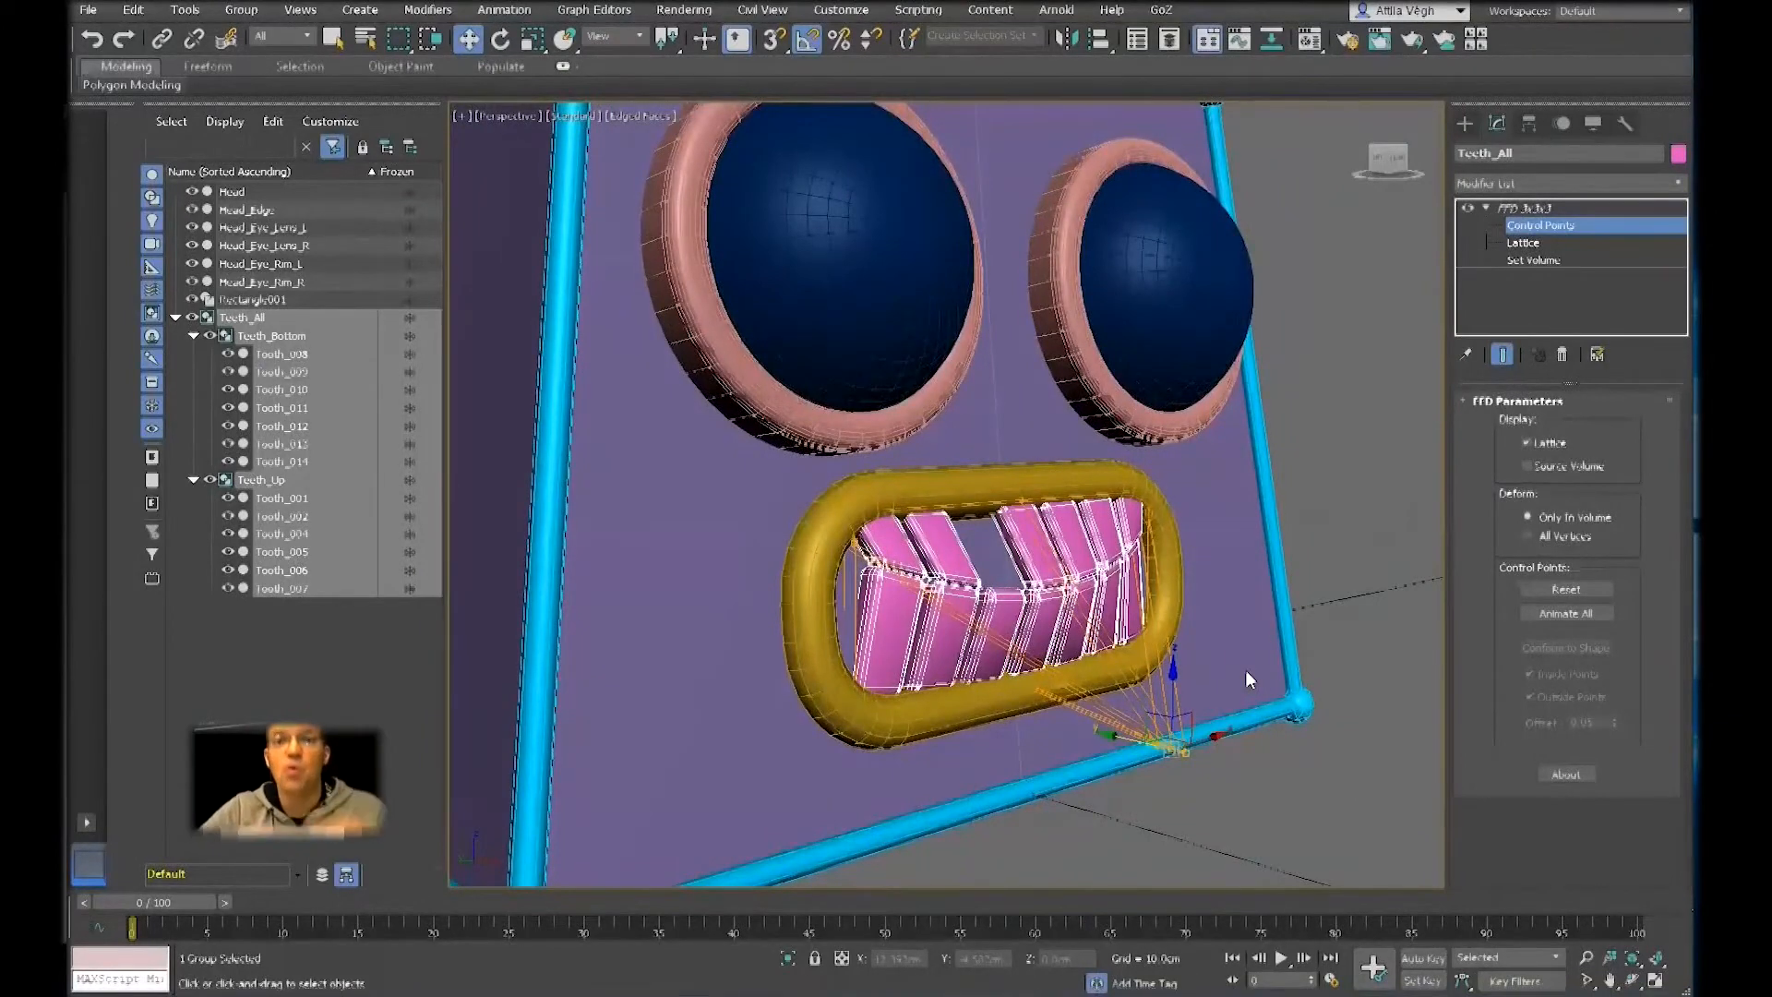
alt+middle_drag(1181, 655, 1158, 729)
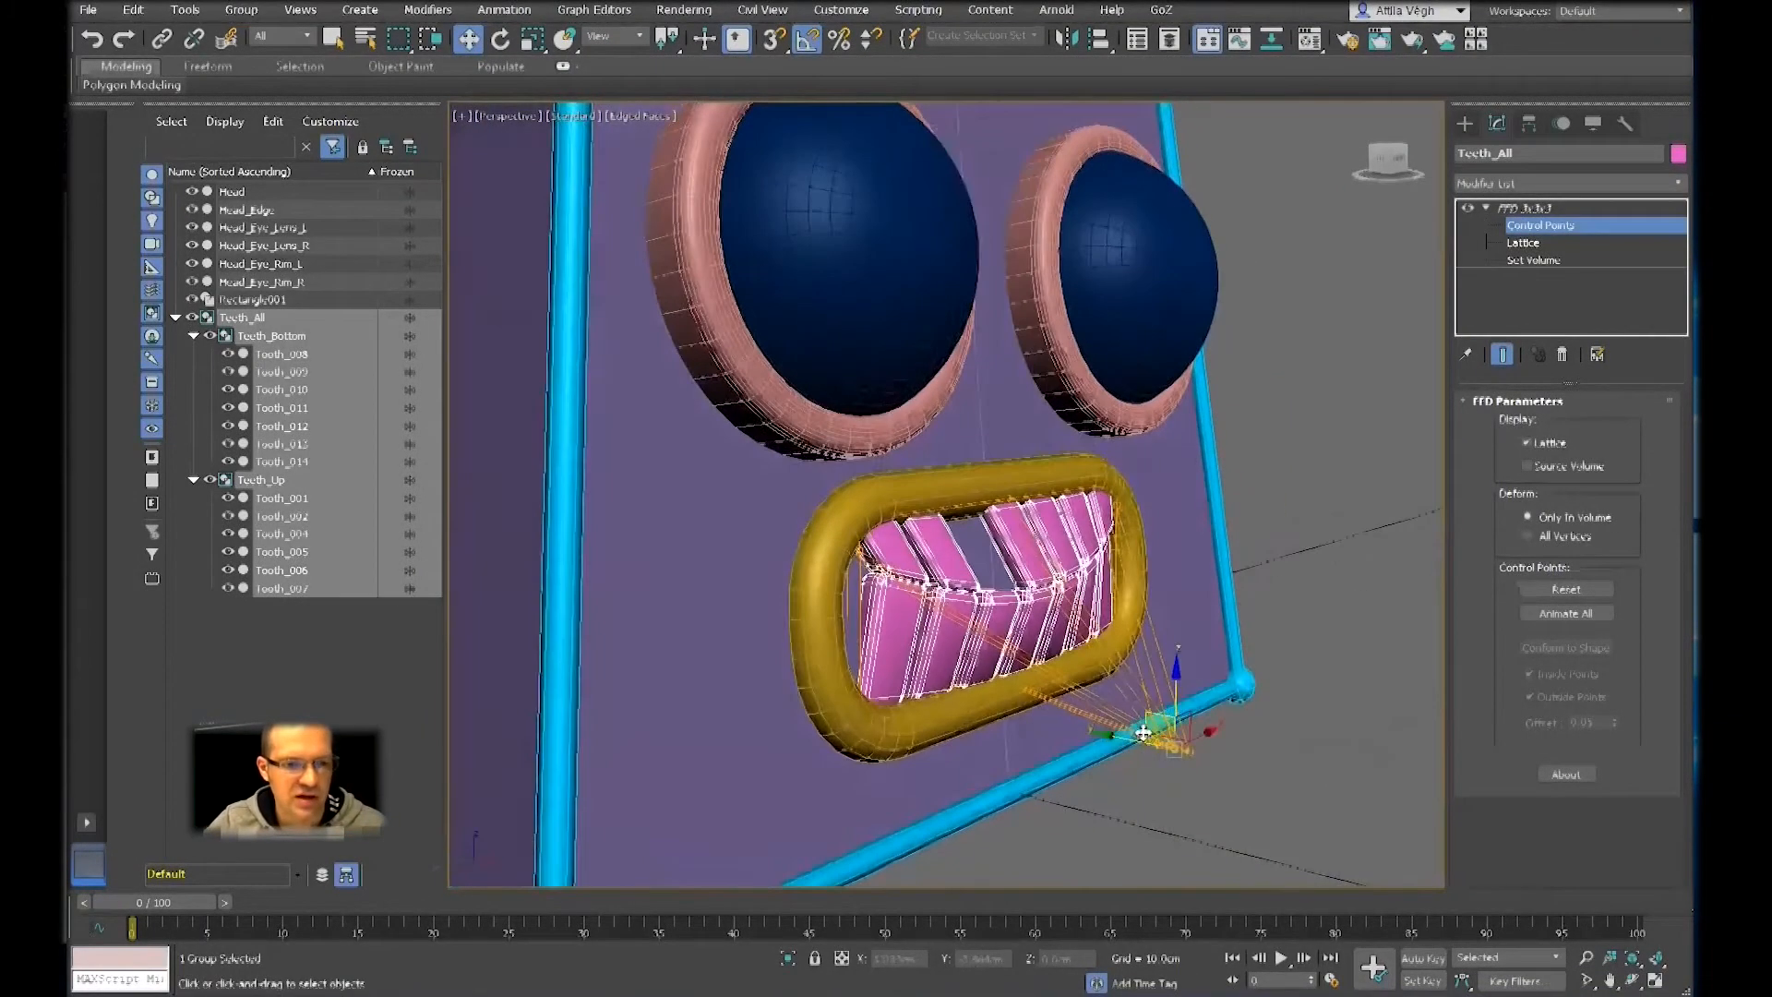
drag(1101, 735, 1017, 722)
alt+middle_drag(1017, 722, 1037, 684)
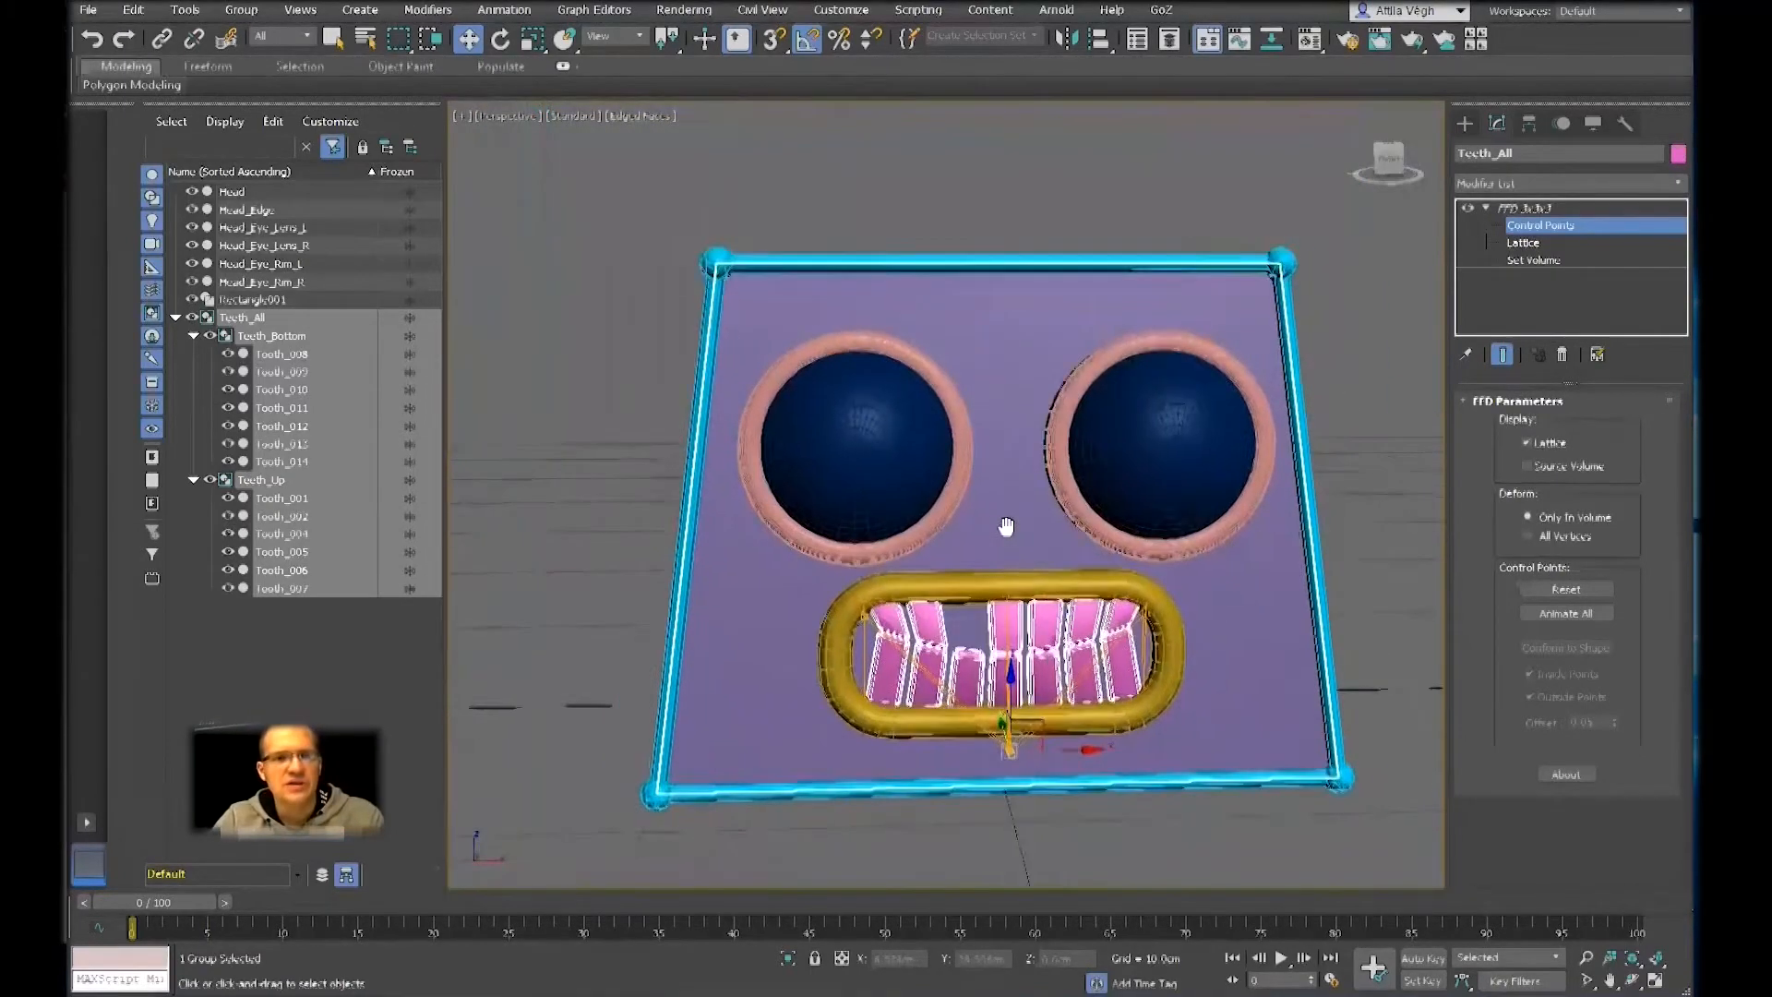
Turn off edged faces in the viewport and examine the whole robot head with the shaped teeth
middle_drag(1006, 528, 1005, 528)
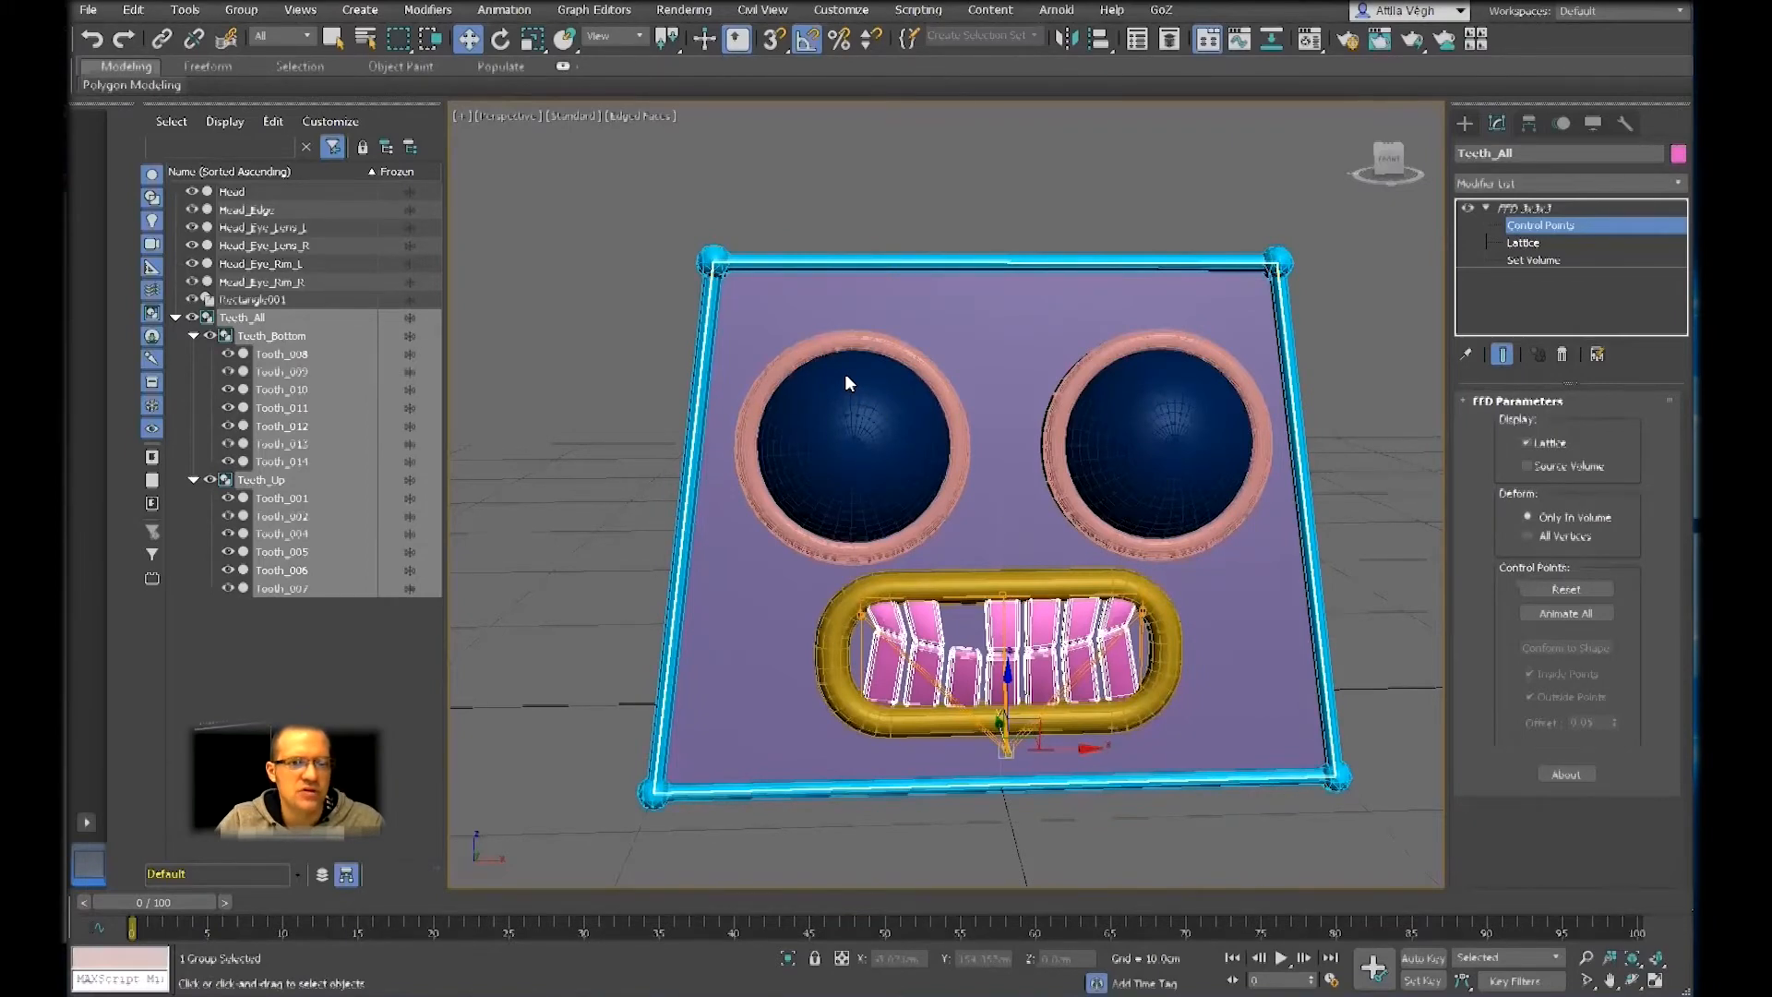
alt+middle_drag(844, 373, 872, 406)
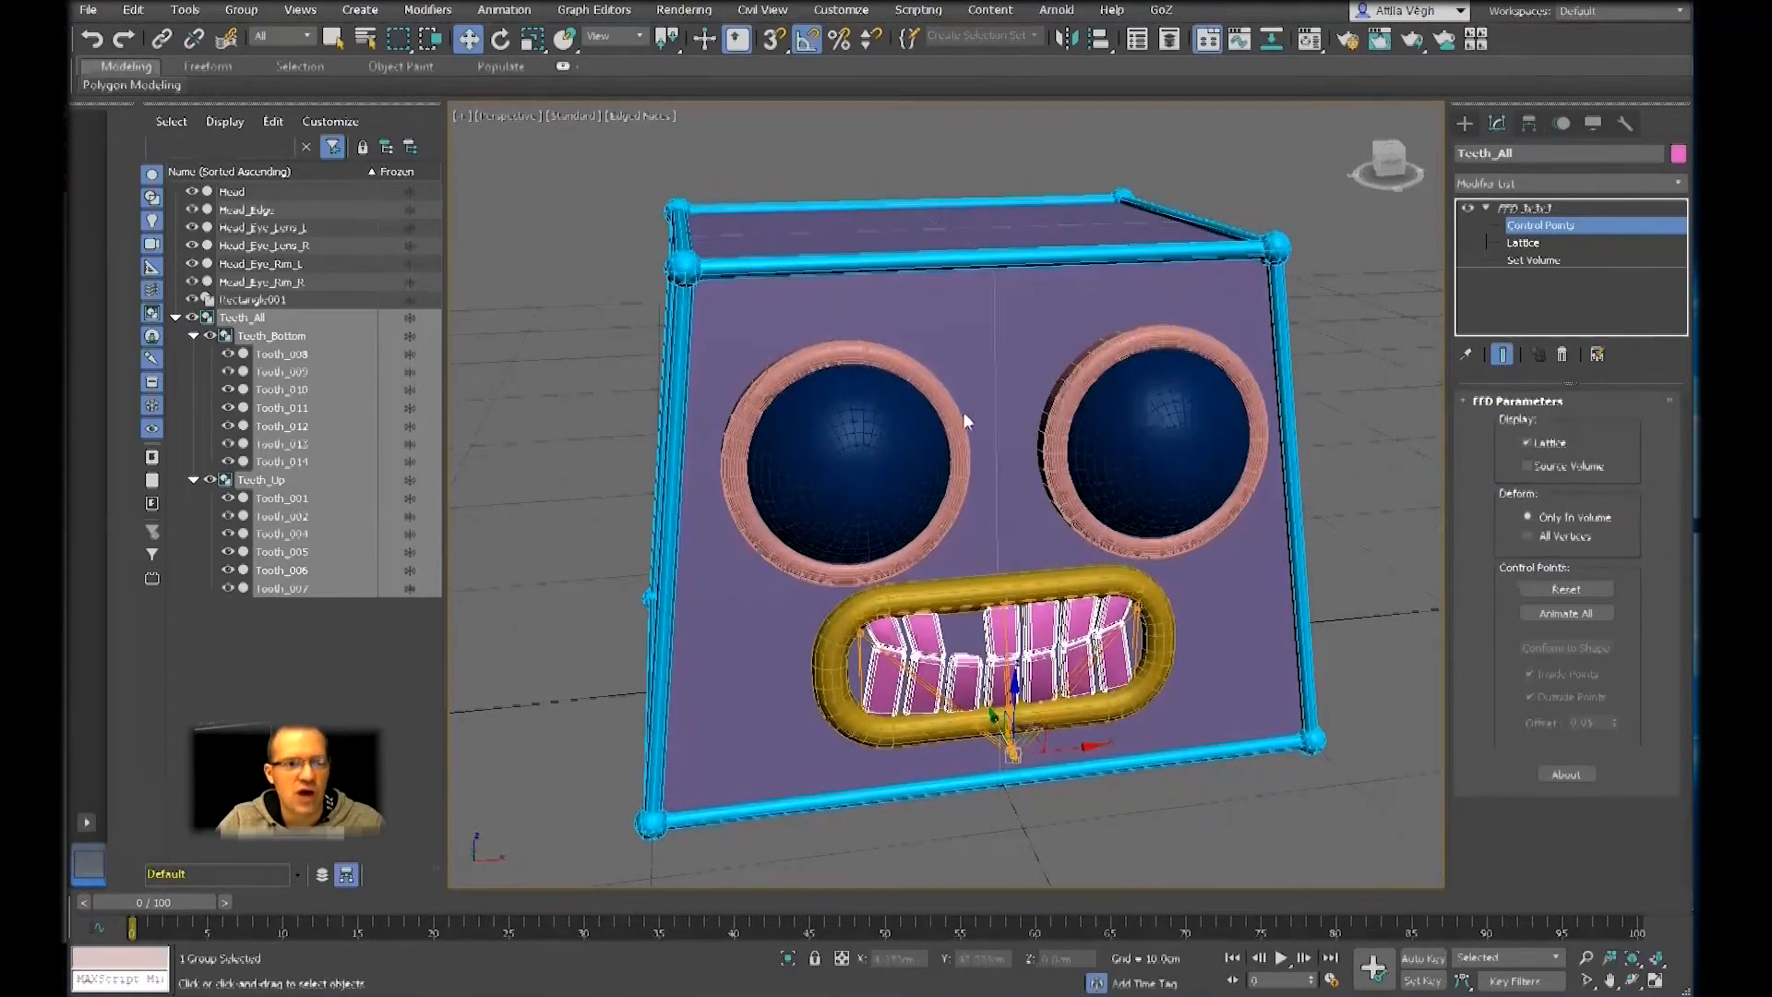
key(F4)
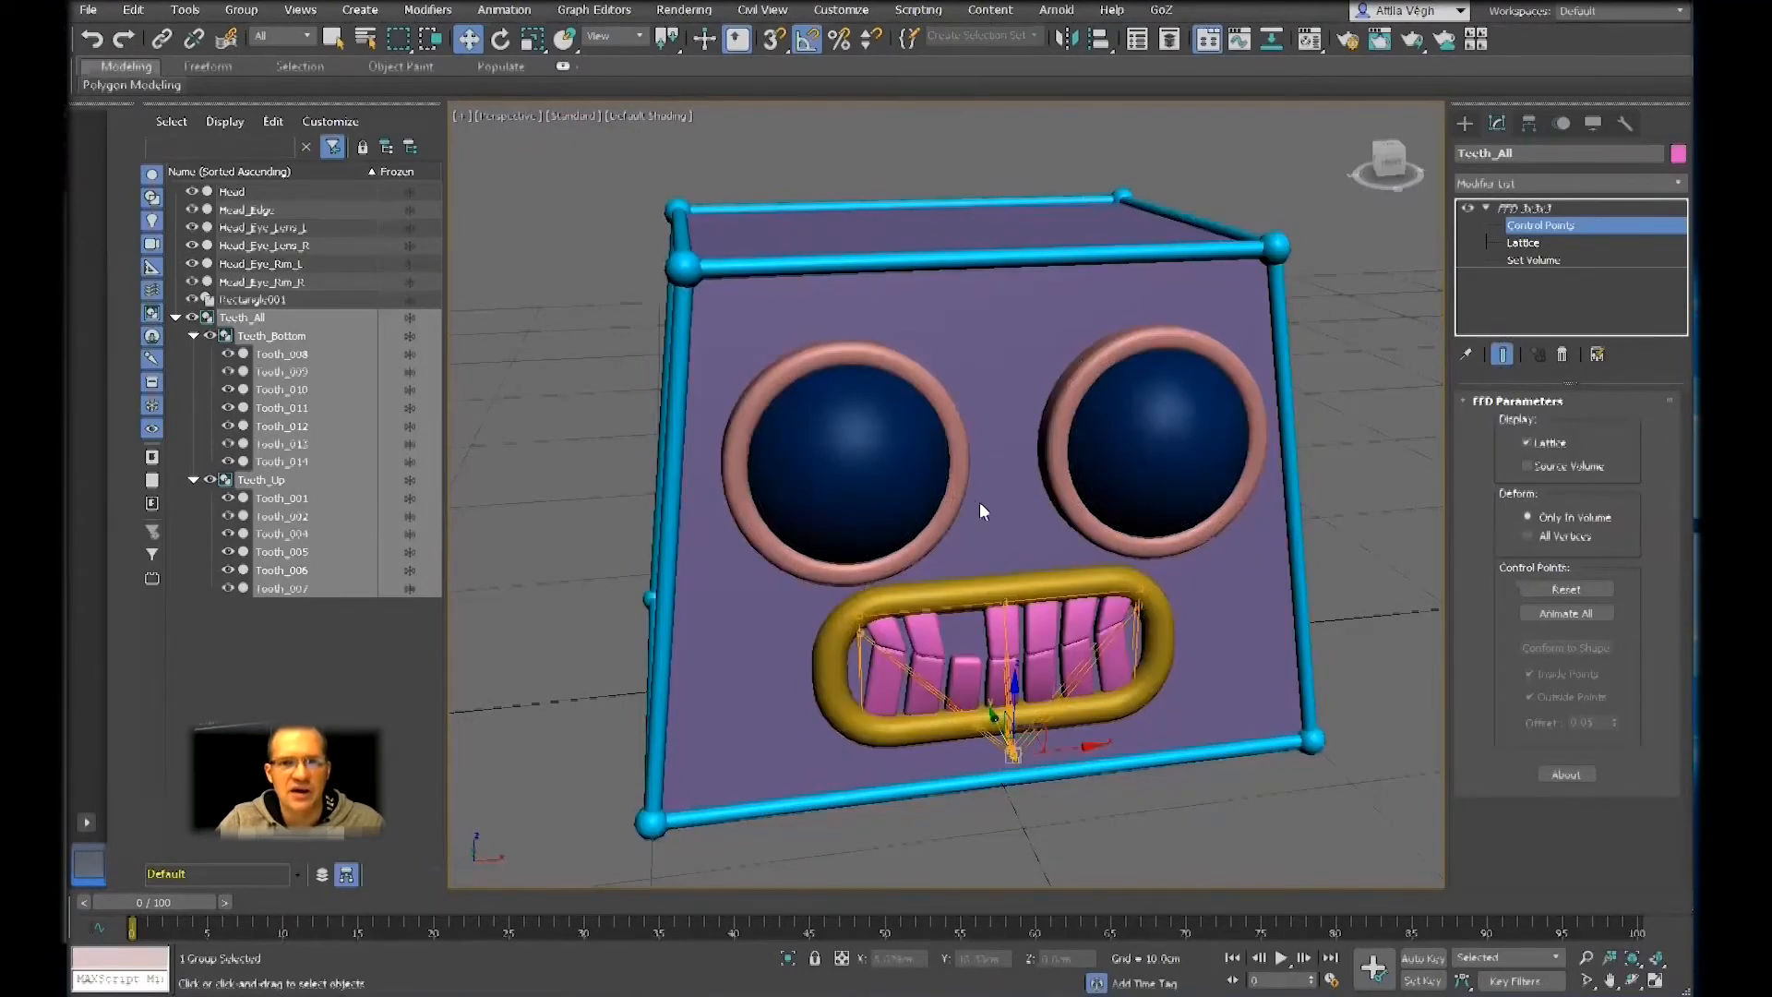
scroll(888, 404, up, 5)
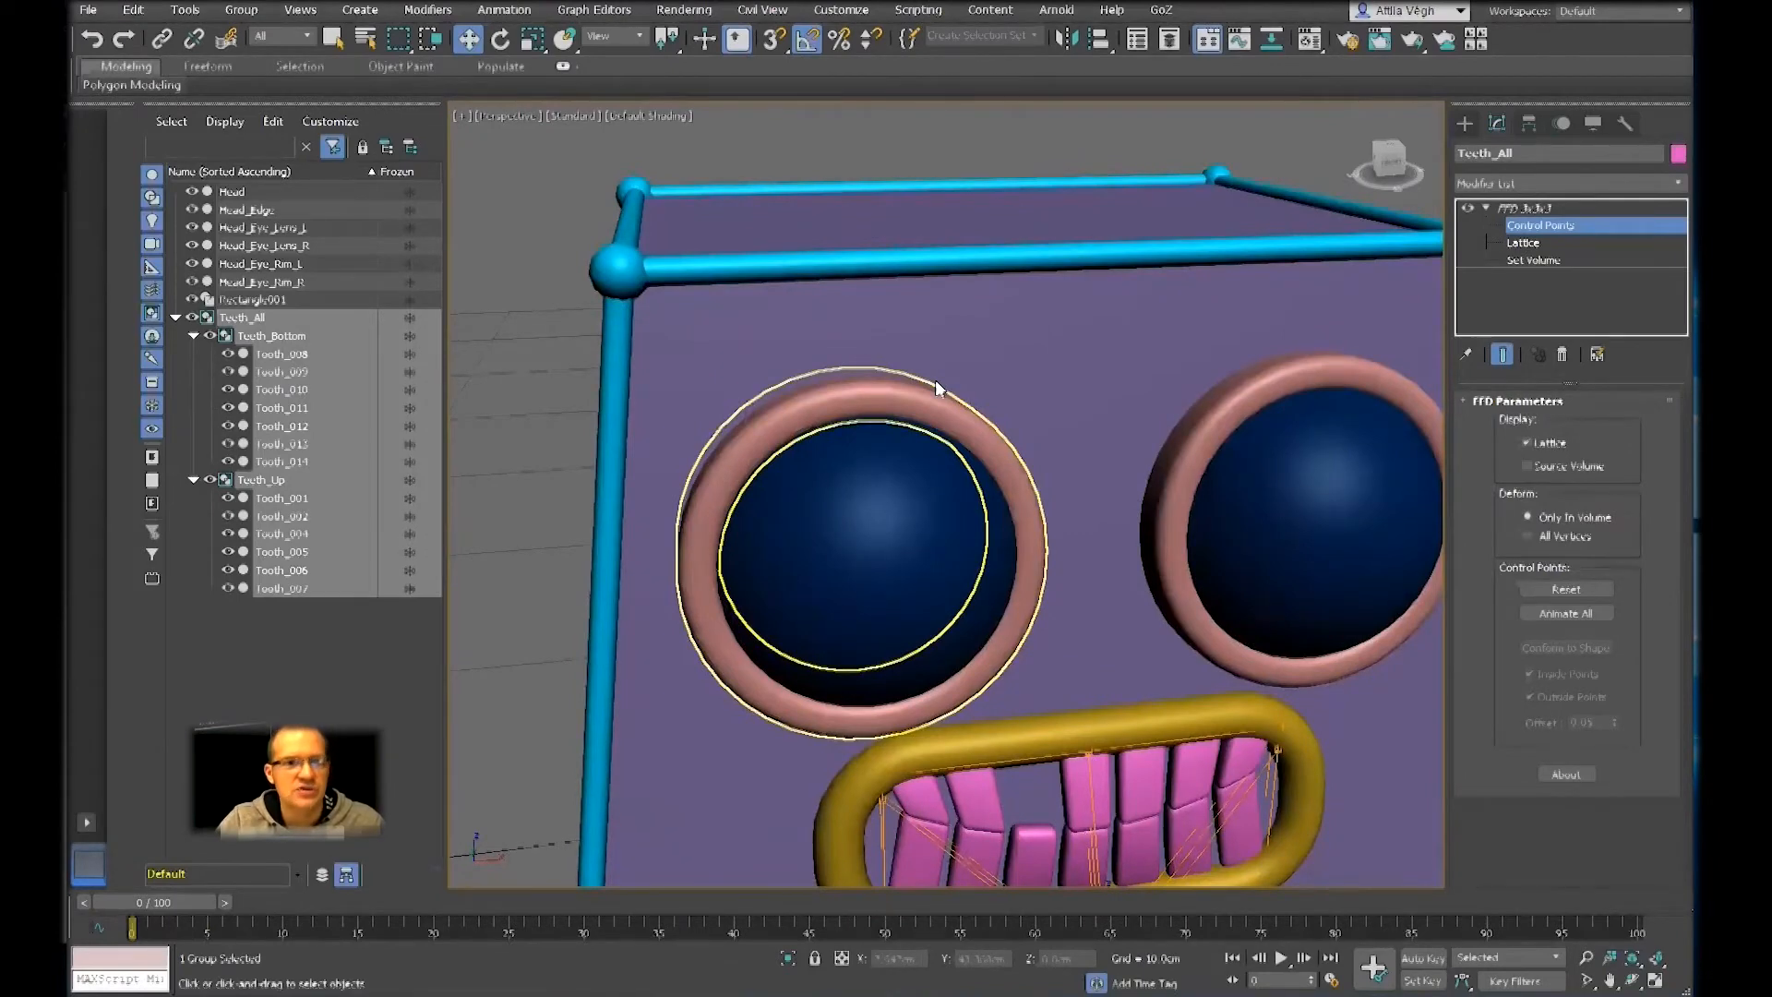
Create a standard-primitive sphere with AutoGrid, about 0.17 cm in radius, on the upper middle of the right eye rim, Head_Eye_Rim_R
click(1463, 122)
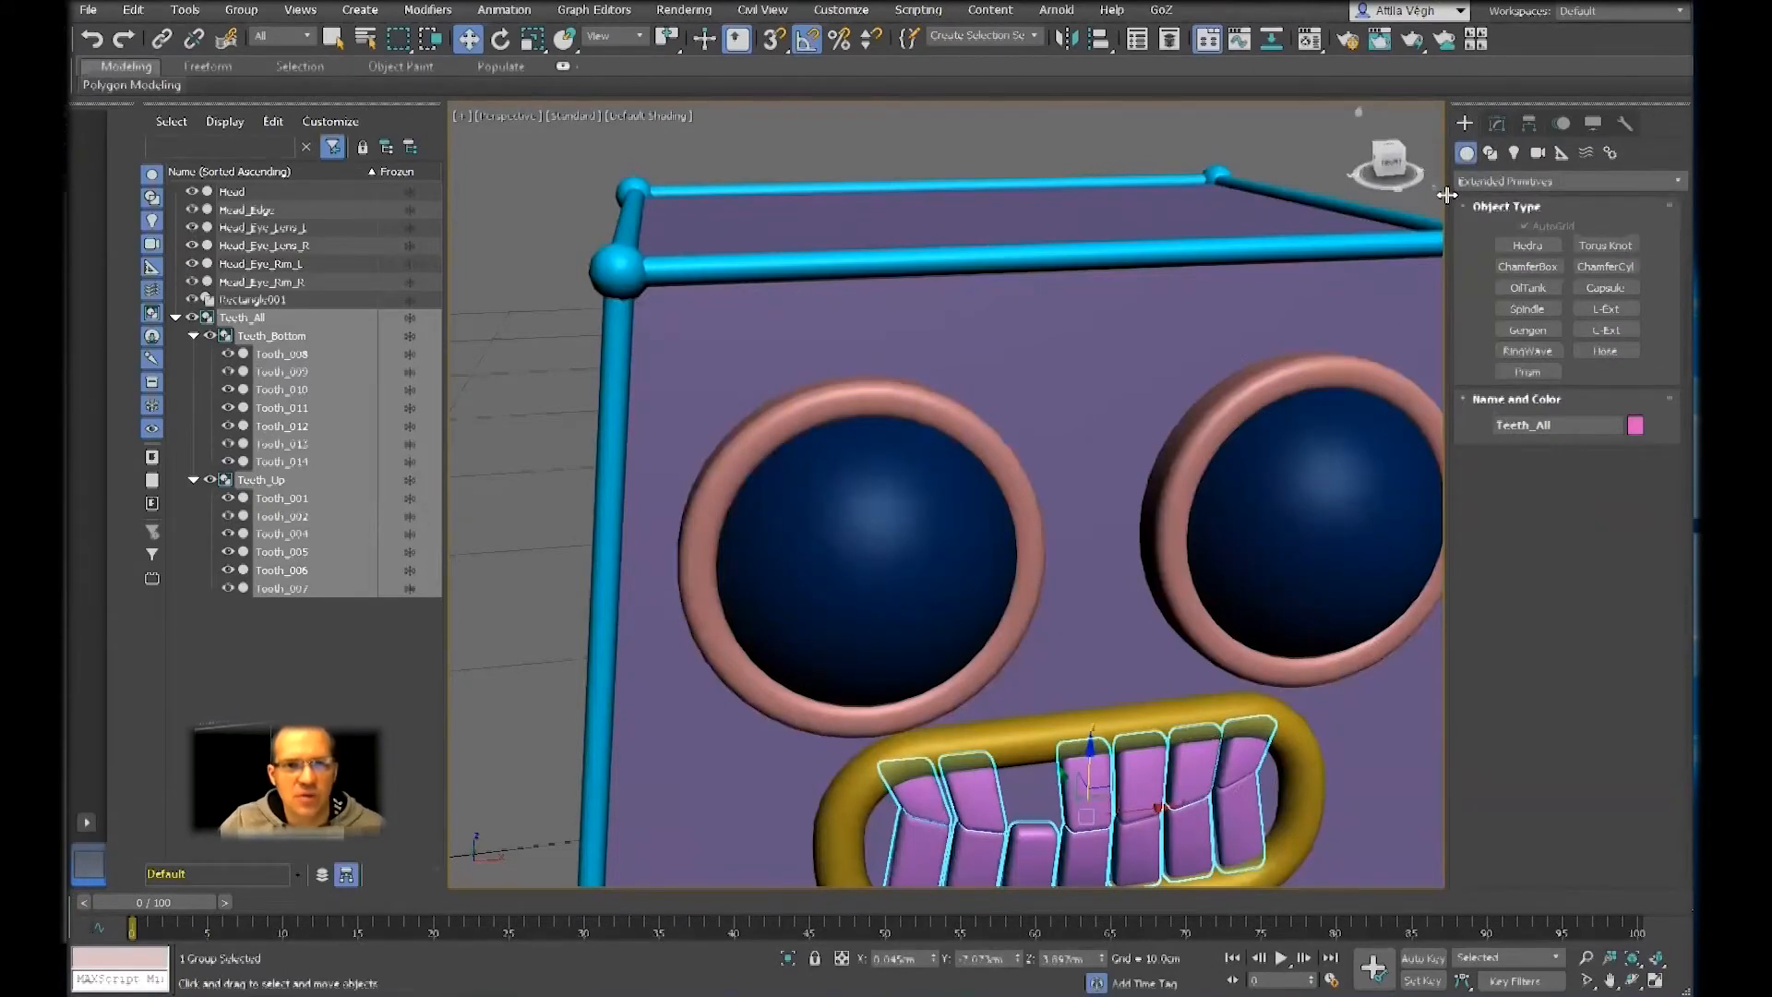
click(1503, 181)
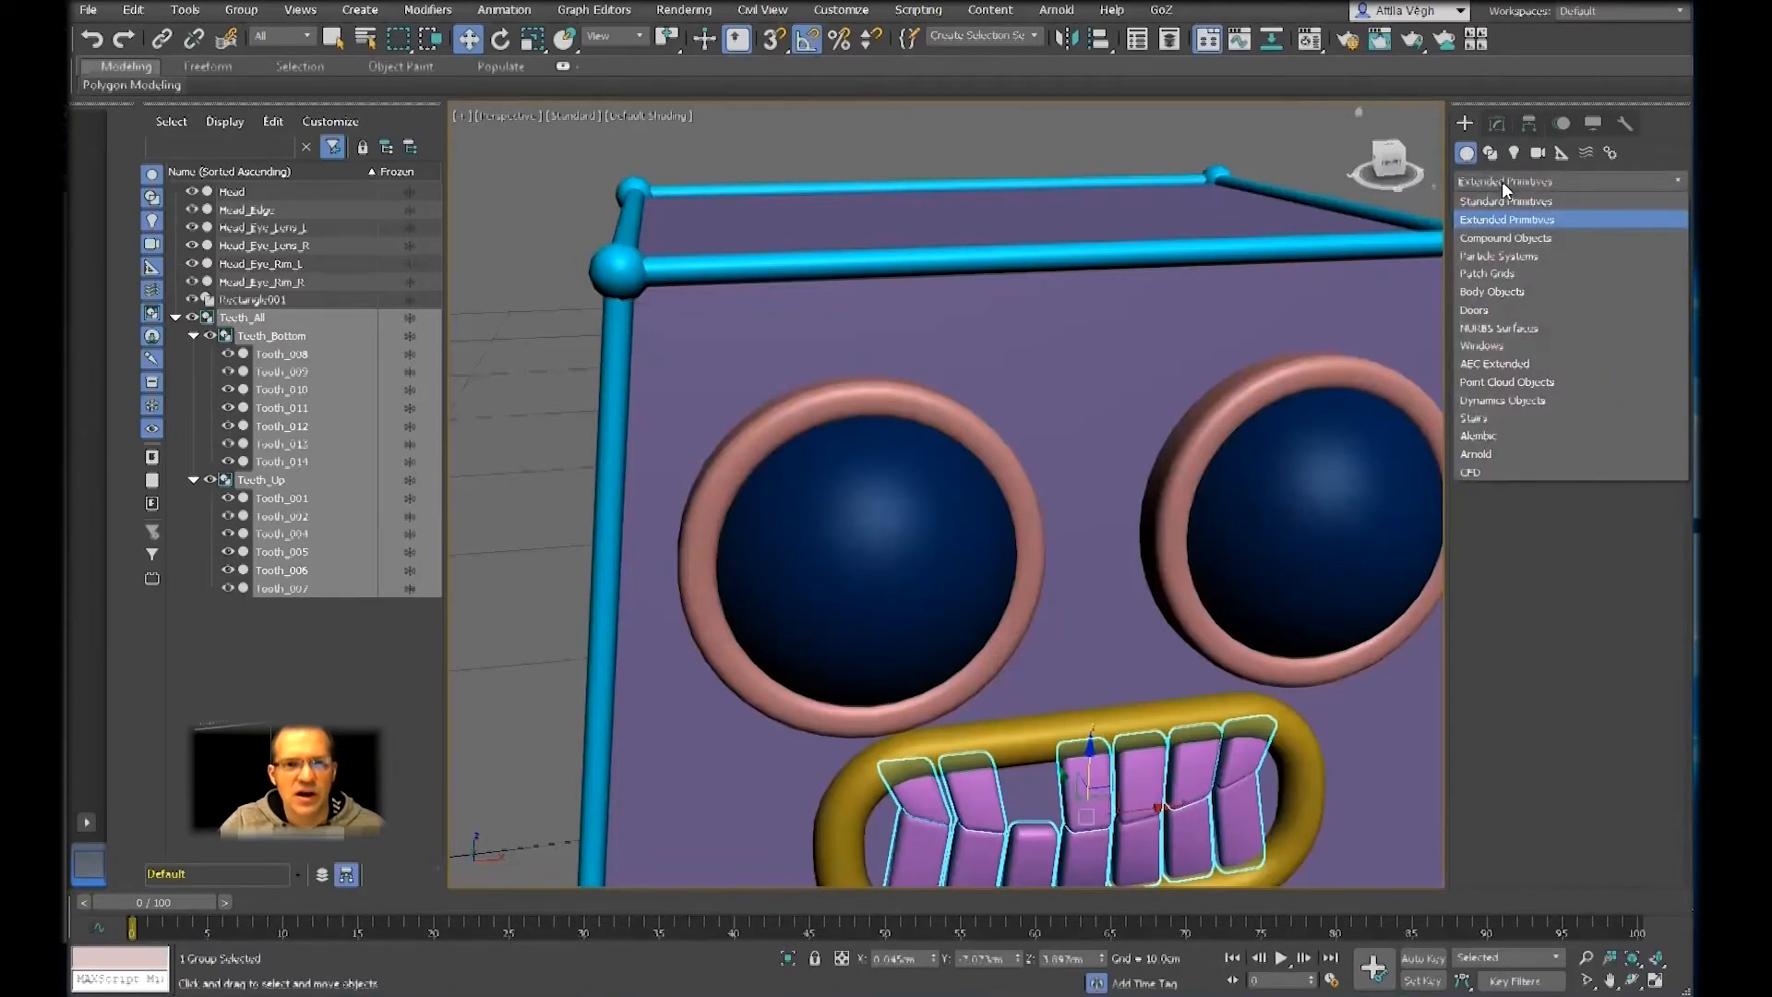
click(1508, 200)
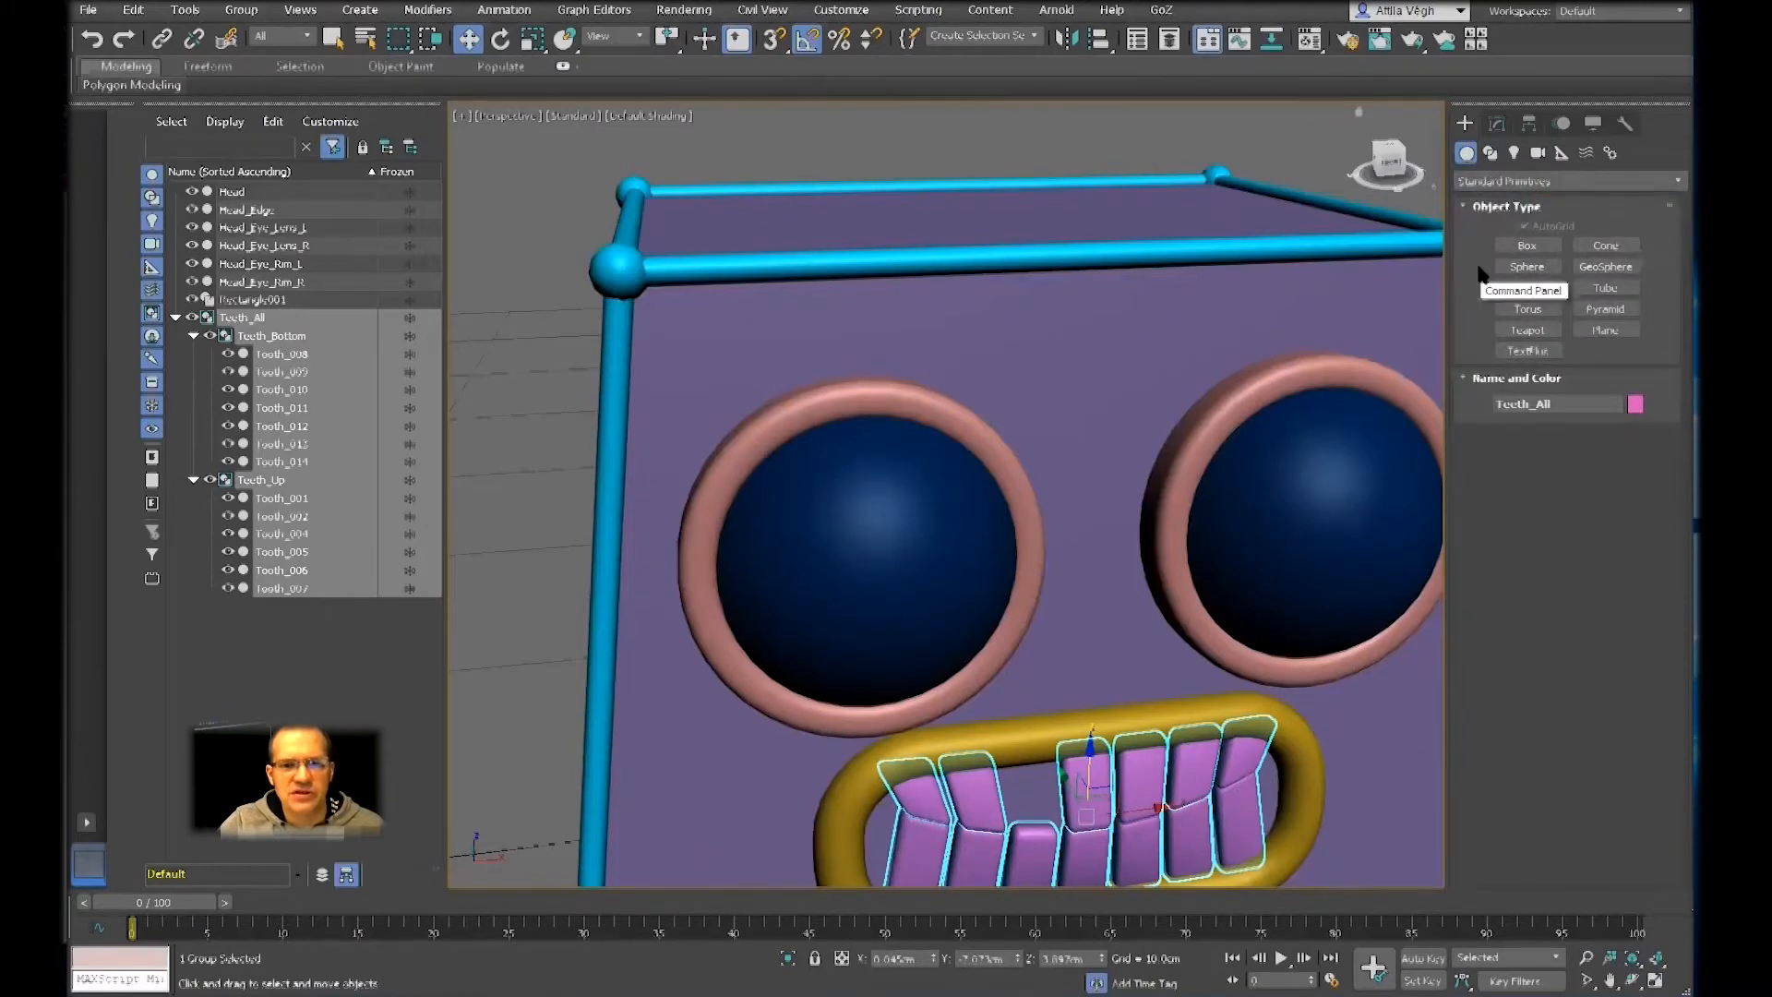
click(1524, 267)
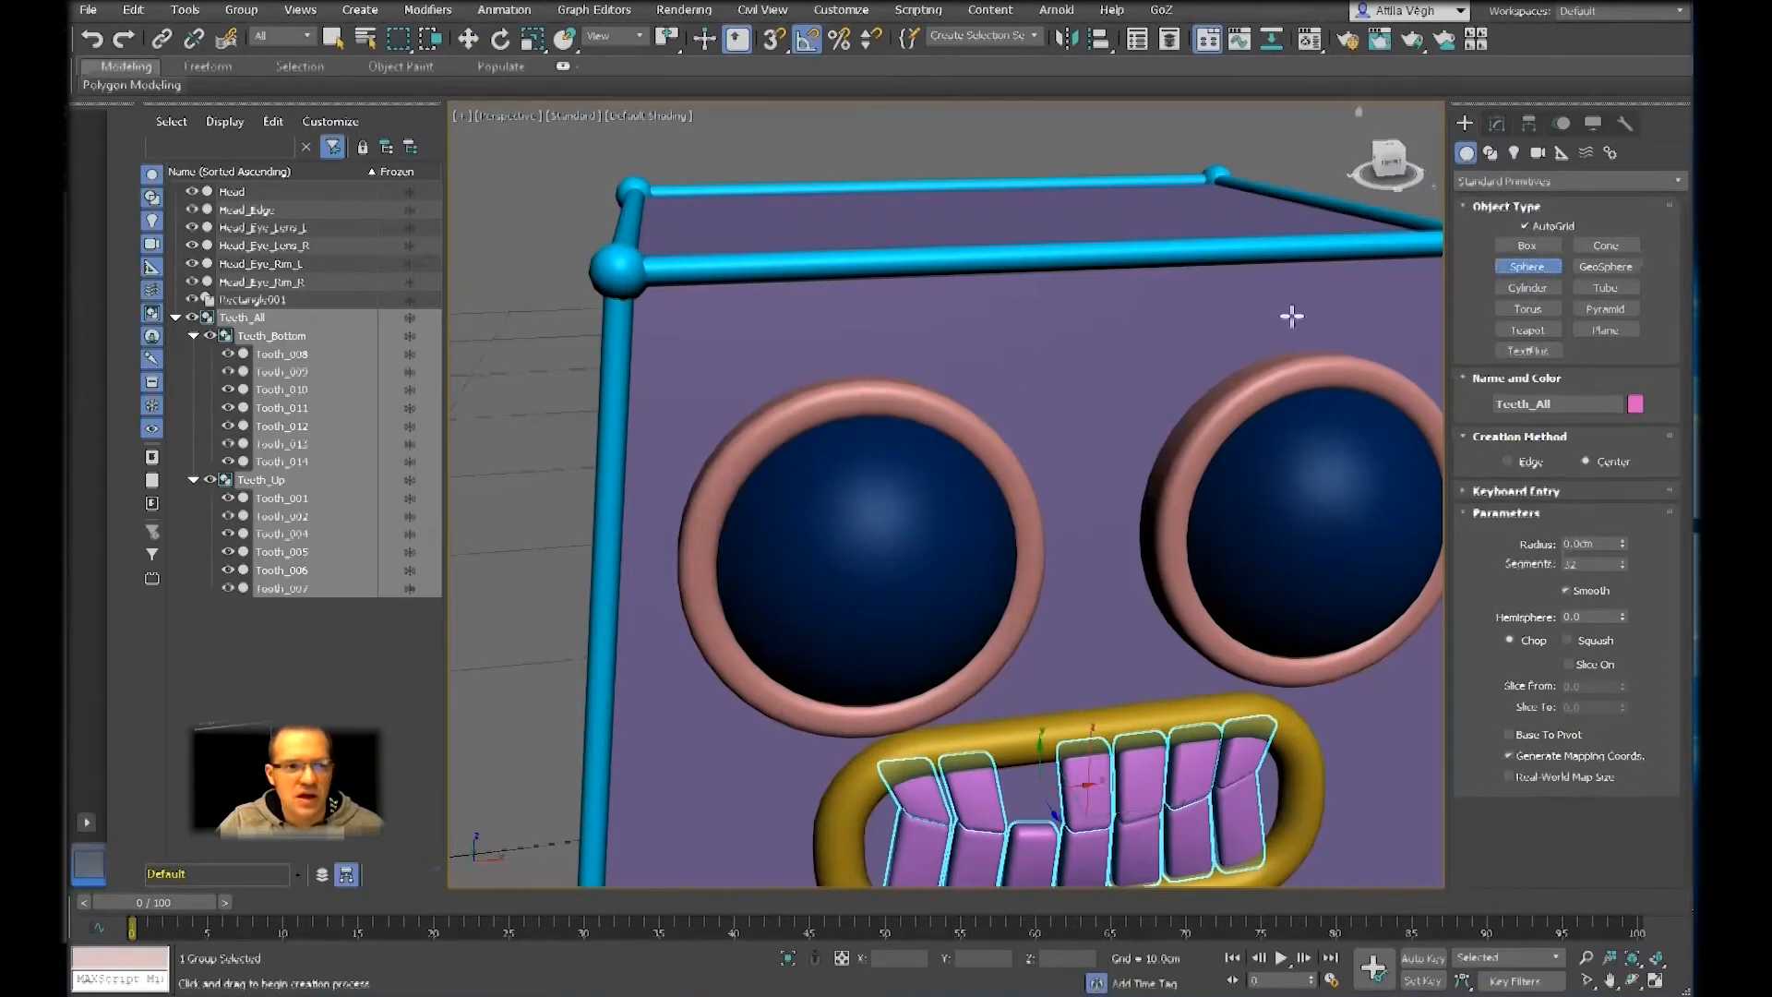
scroll(887, 412, up, 2)
scroll(887, 414, up, 2)
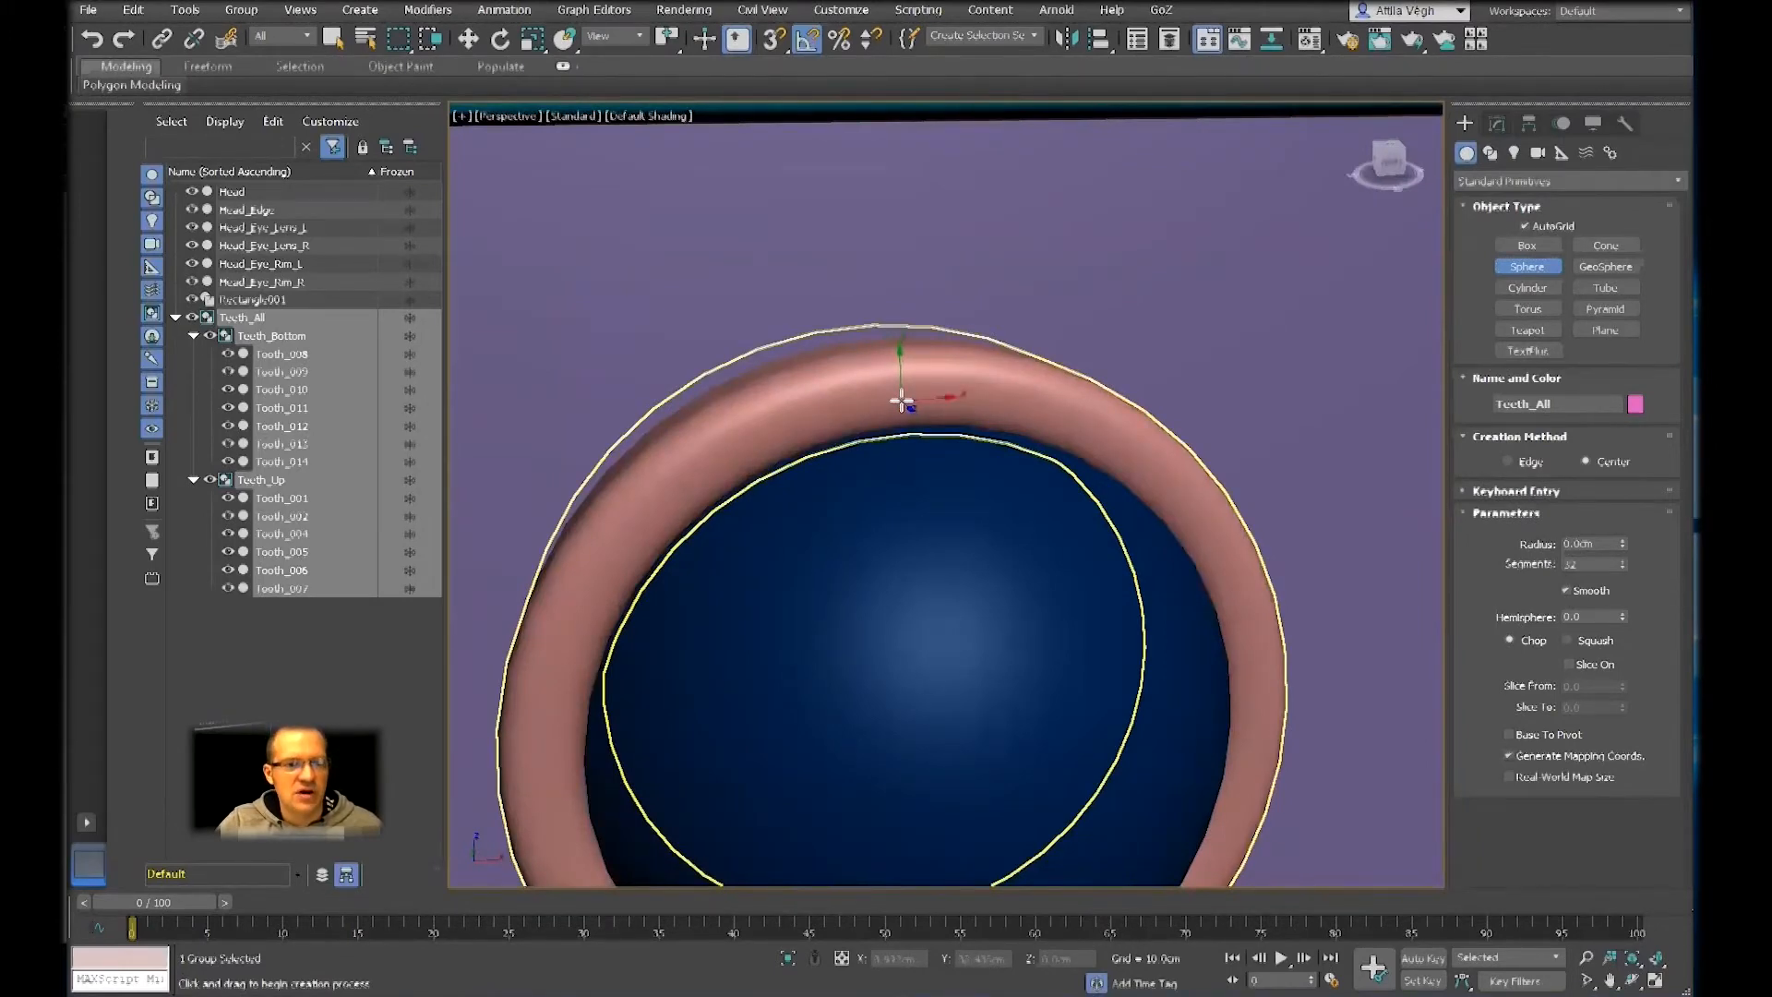
drag(902, 400, 921, 411)
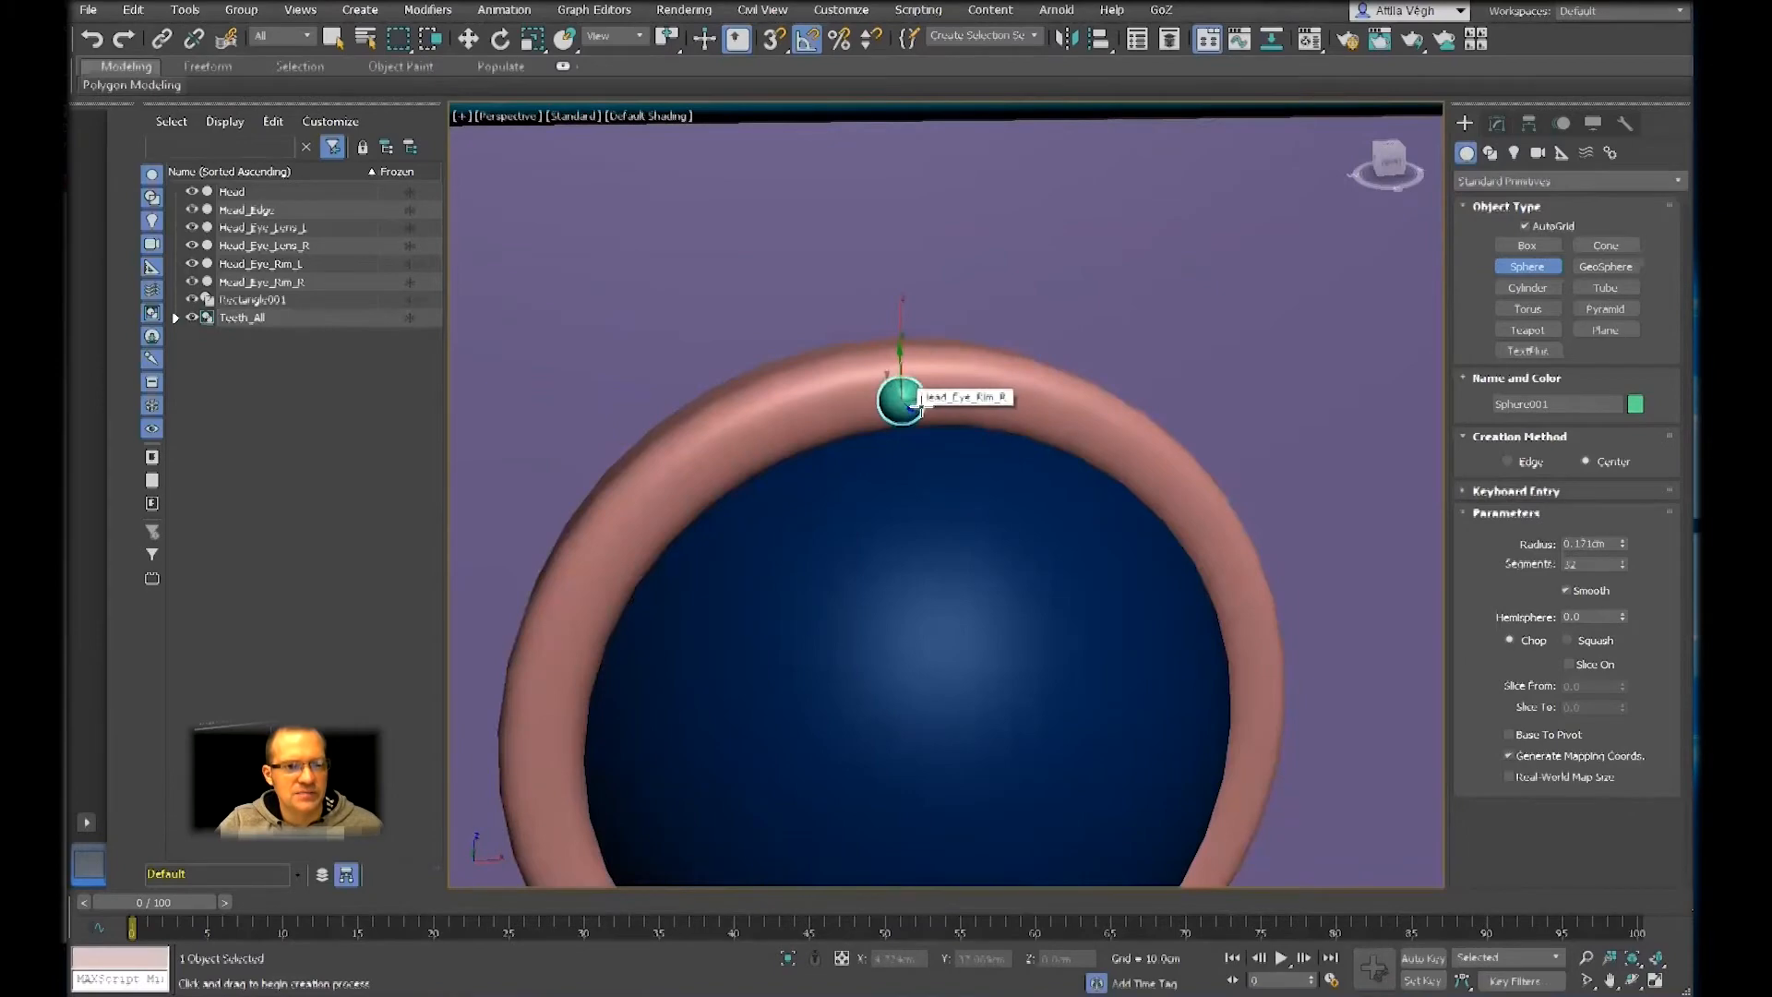
key(w)
Examine from several angles and in close-up how the small sphere sits on the eye rim, with its parameters shown
middle_drag(953, 407, 1051, 361)
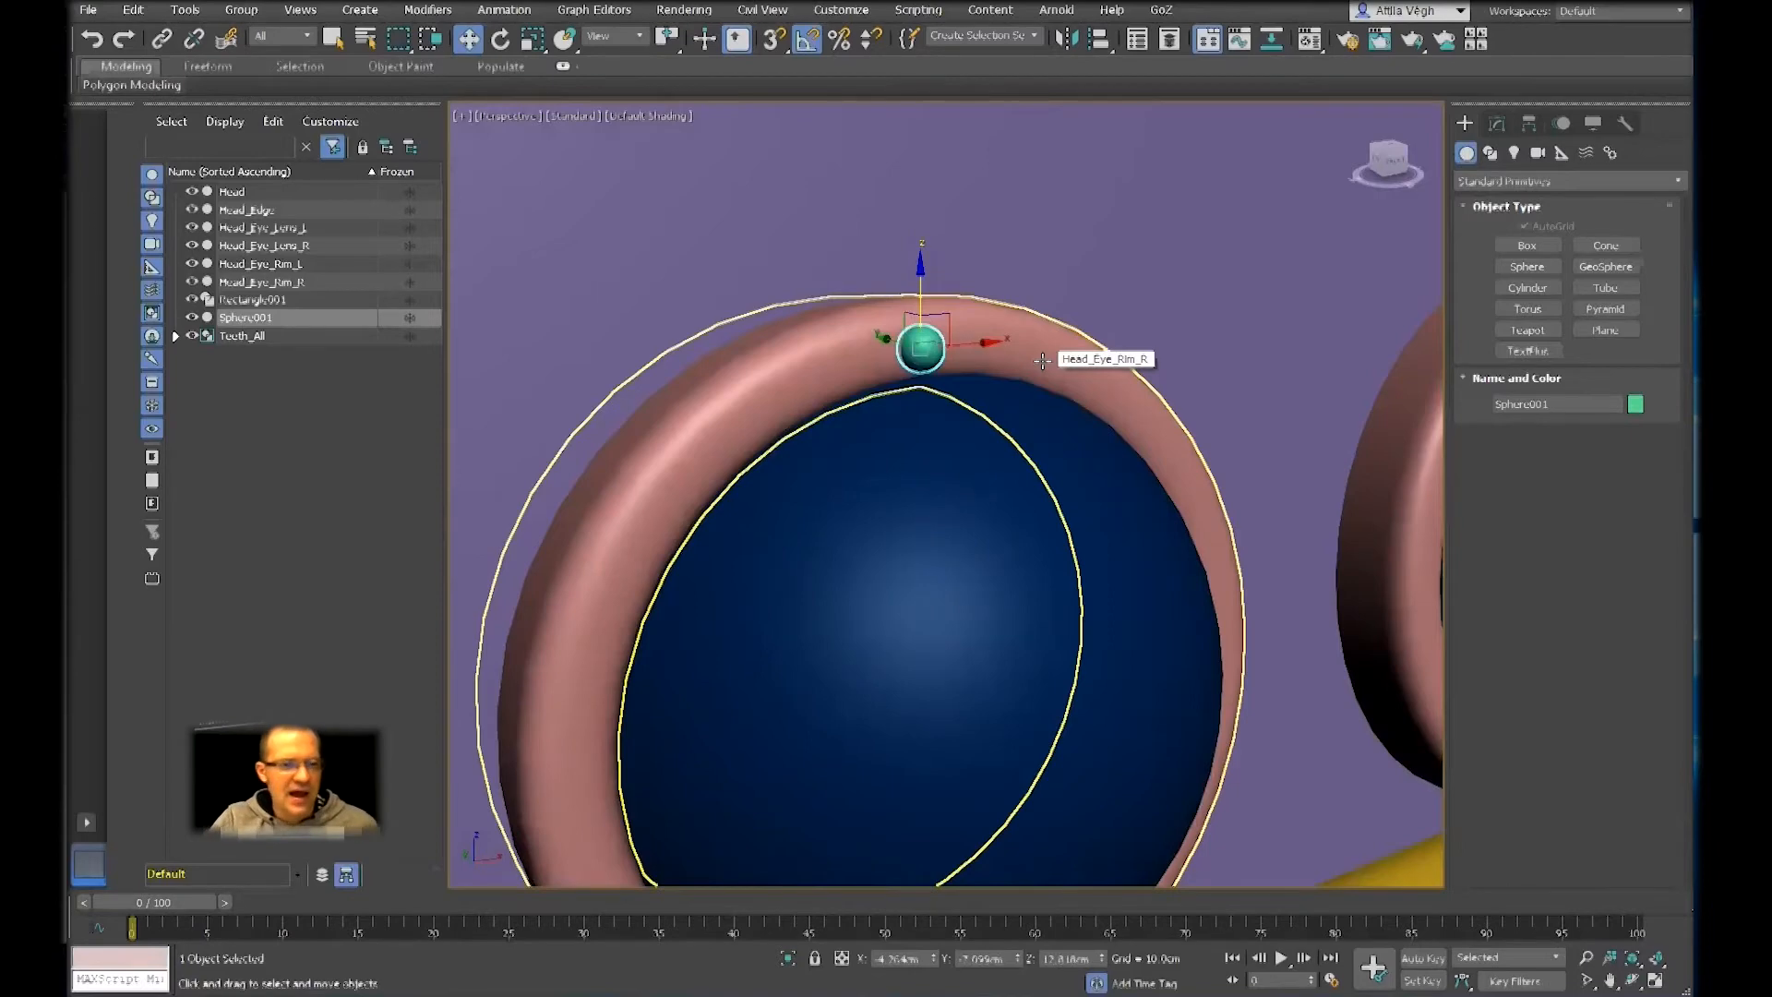
middle_drag(1099, 394, 1150, 328)
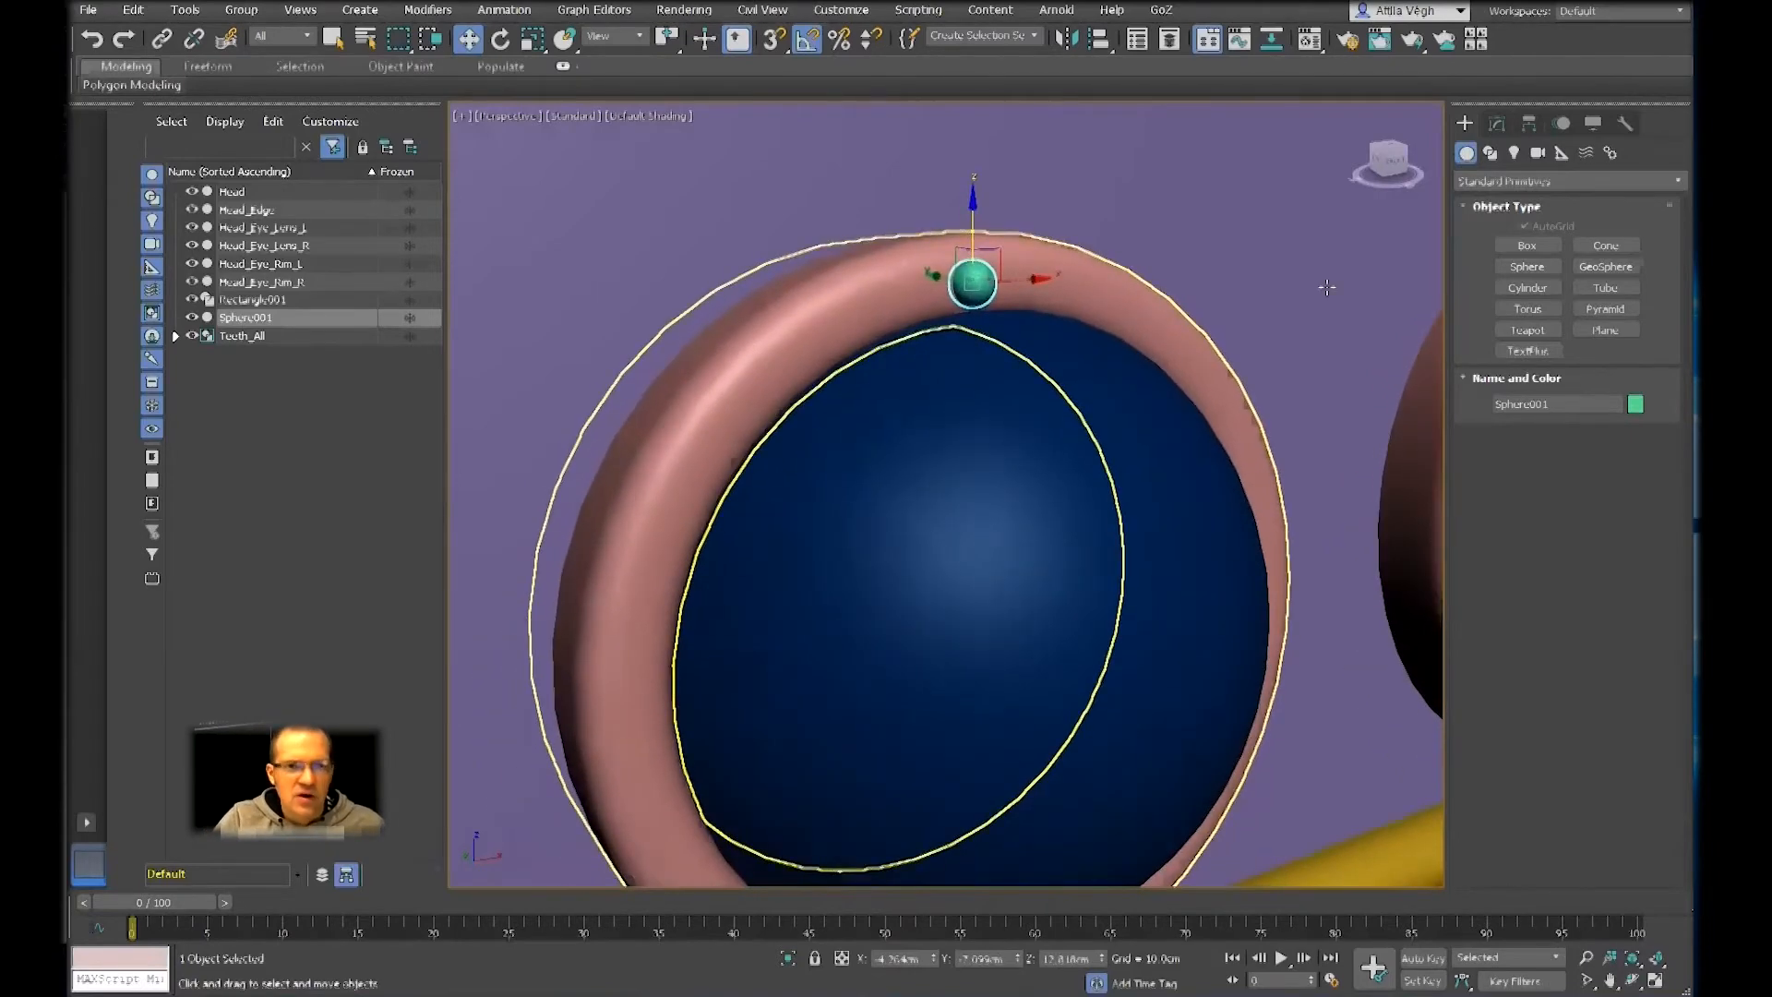
click(1497, 123)
alt+middle_drag(1107, 360, 1179, 358)
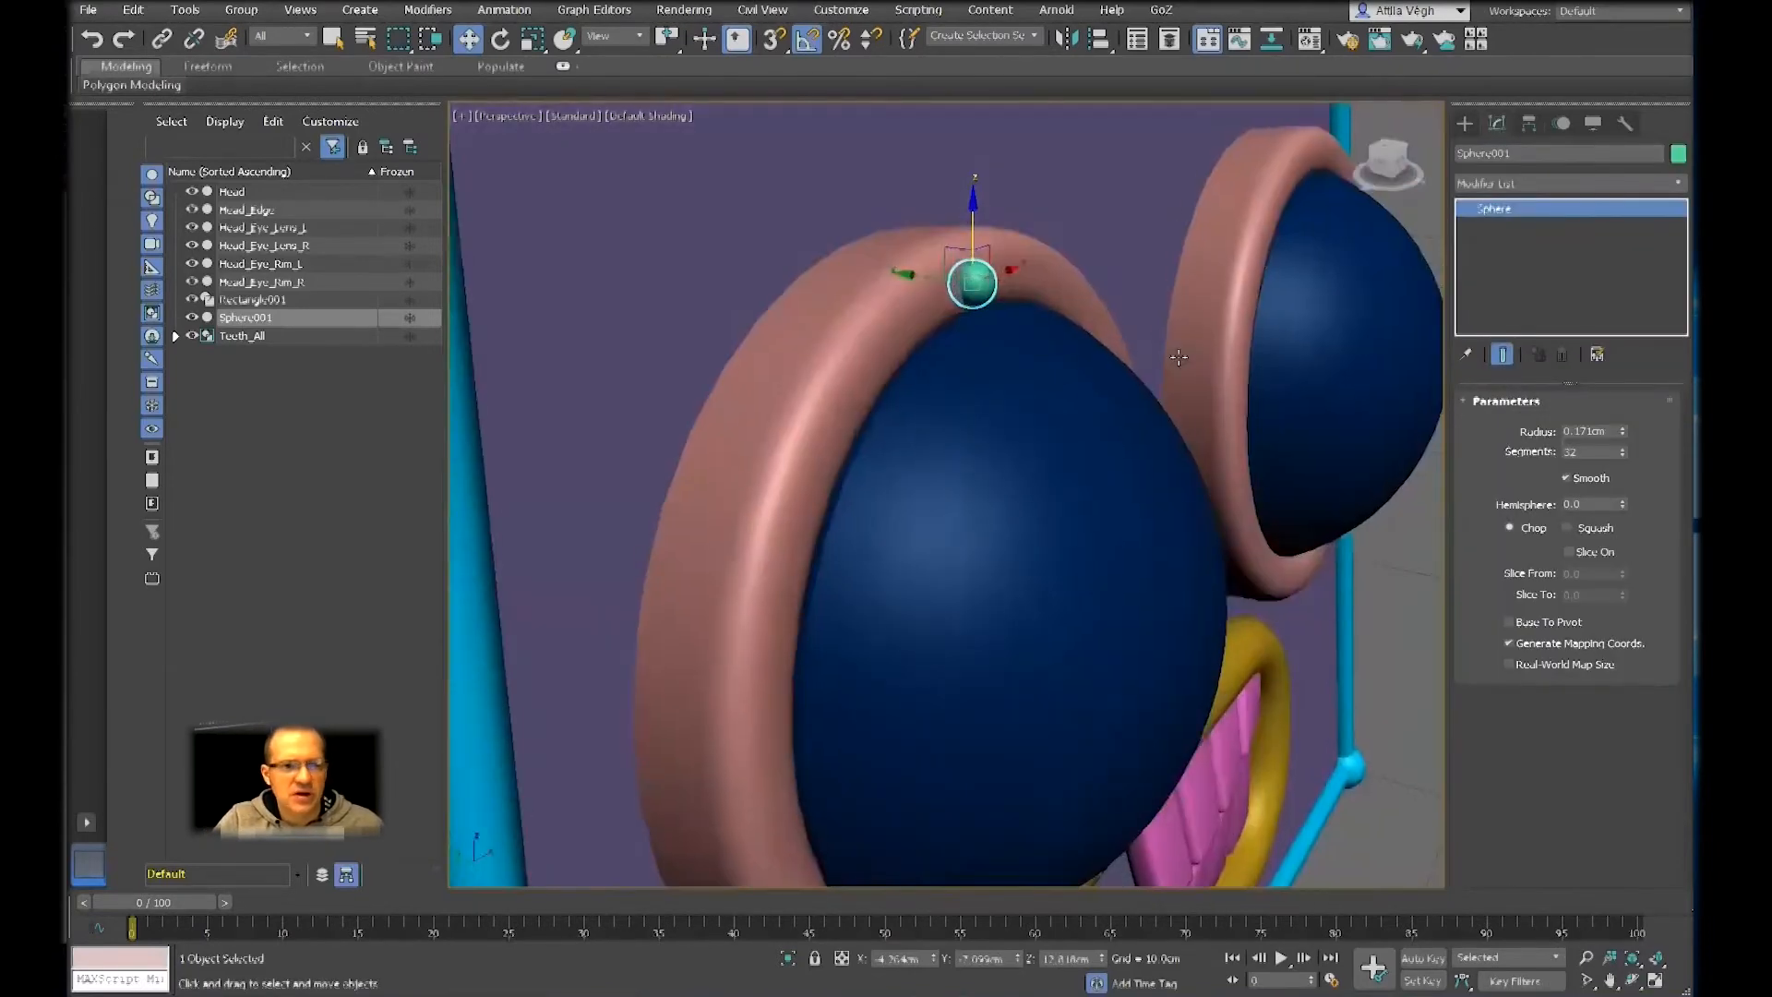
scroll(1068, 336, up, 3)
alt+middle_drag(1068, 336, 1022, 316)
middle_drag(1023, 316, 1126, 384)
scroll(1134, 369, down, 8)
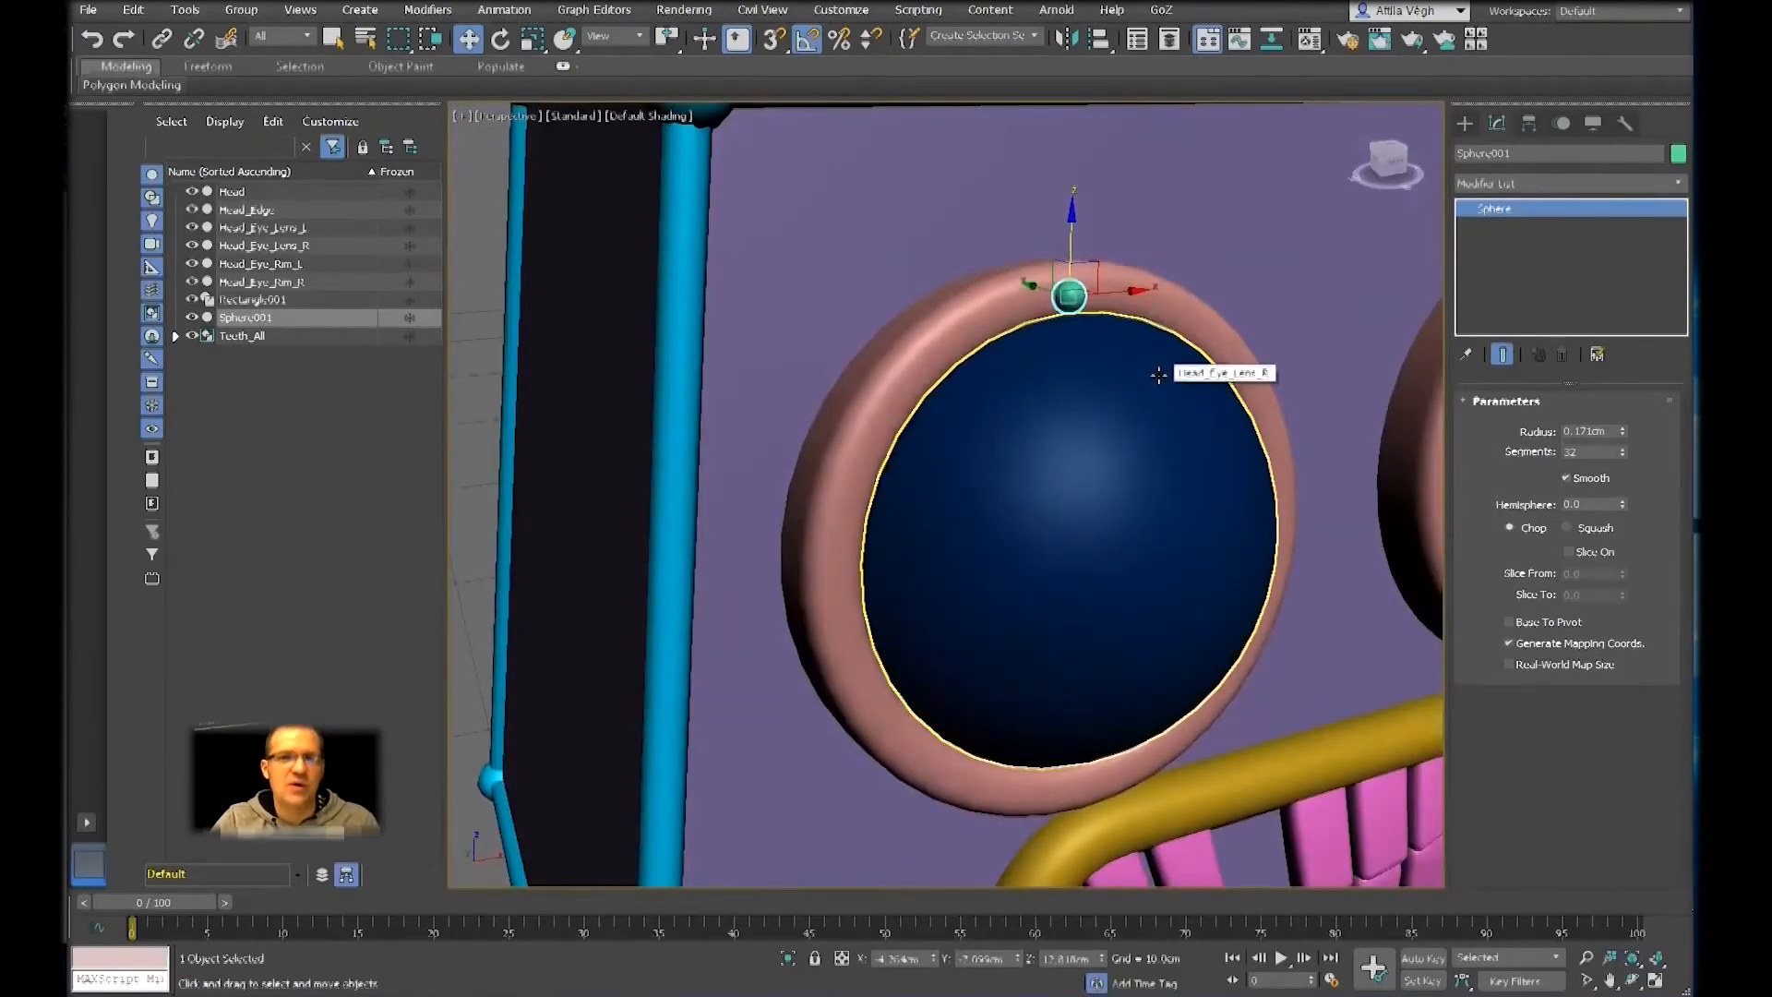
key(z)
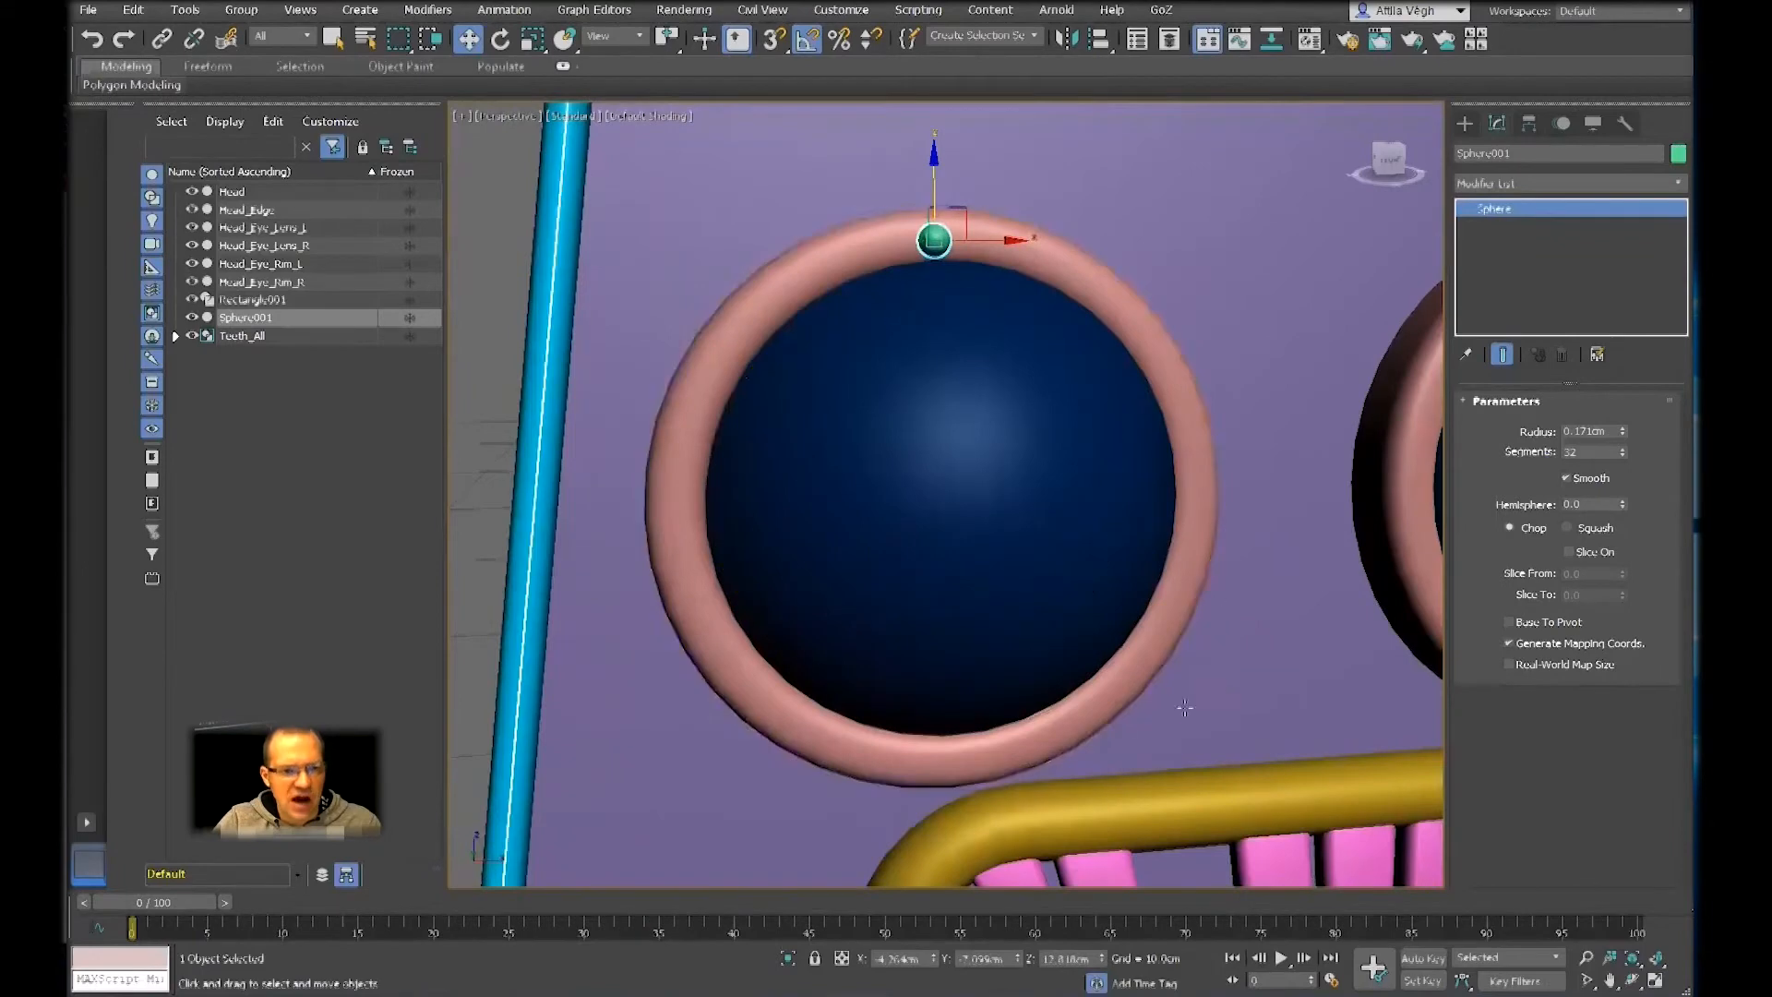
Try cloning the sphere twice by moving it along the eye rim, and delete both copies
shift+drag(956, 206, 1082, 236)
key(Return)
key(Return)
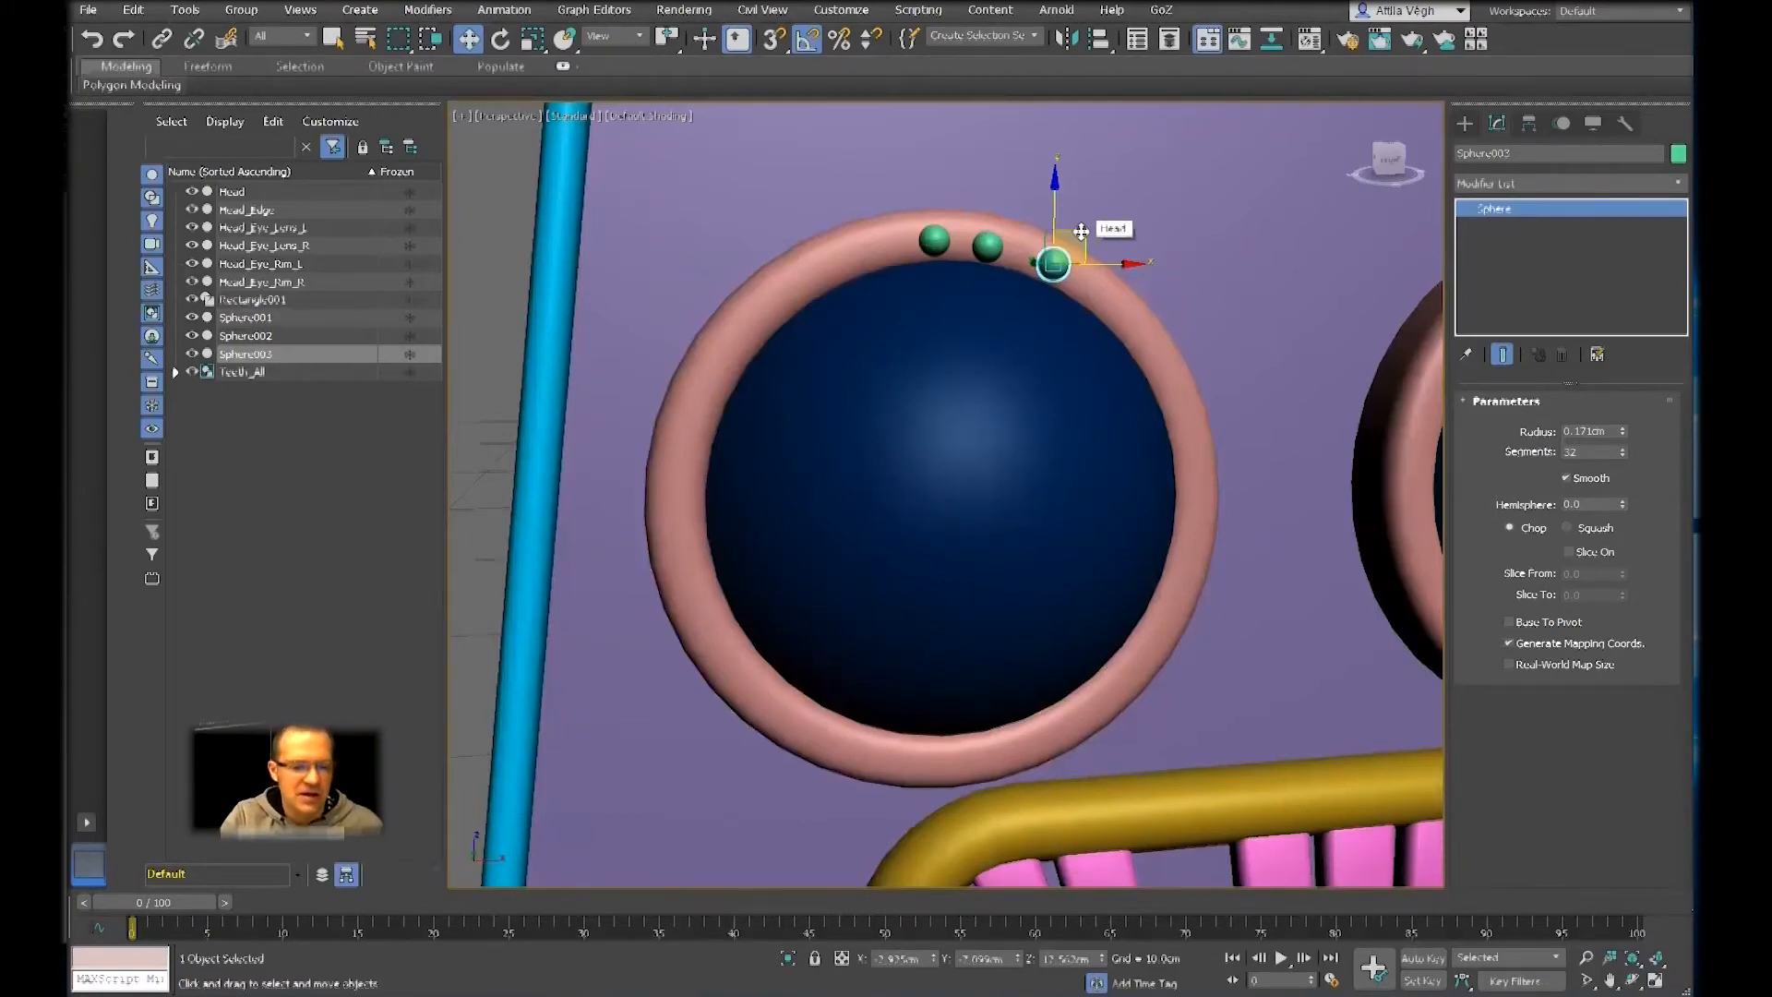
key(Delete)
key(Delete)
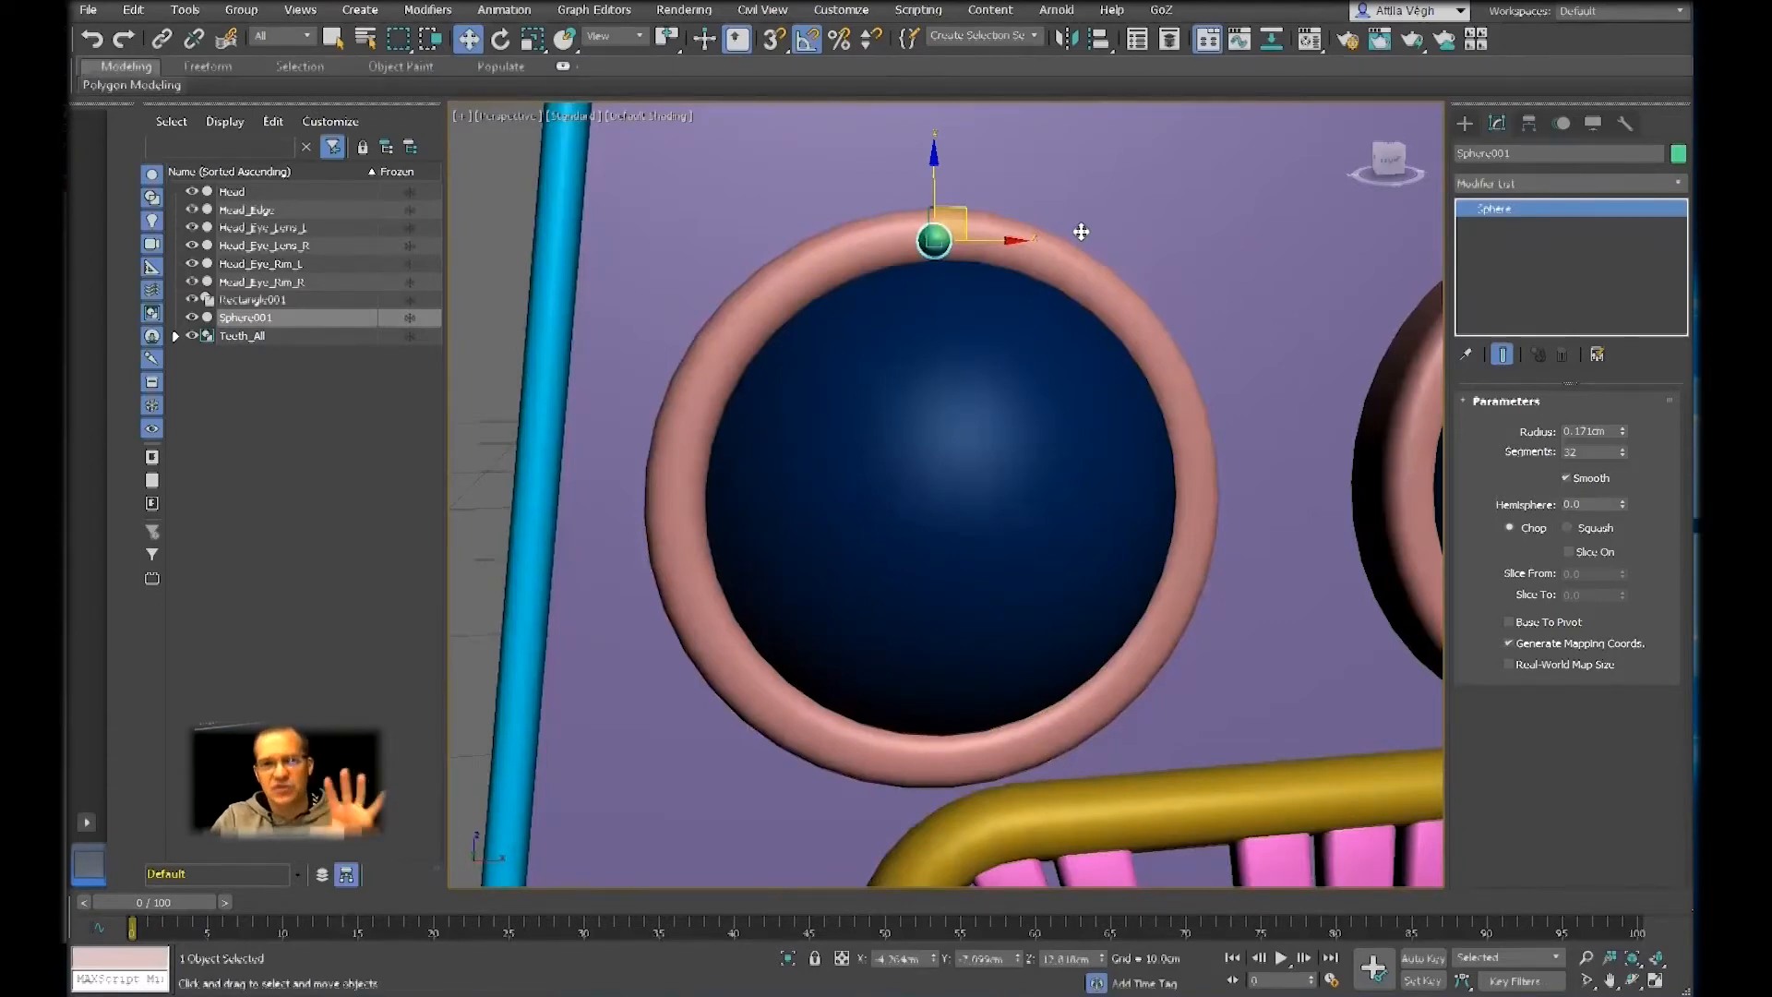
Examine the circular eye rim and lens around the sphere, from the whole head down to a close-up
scroll(939, 498, down, 8)
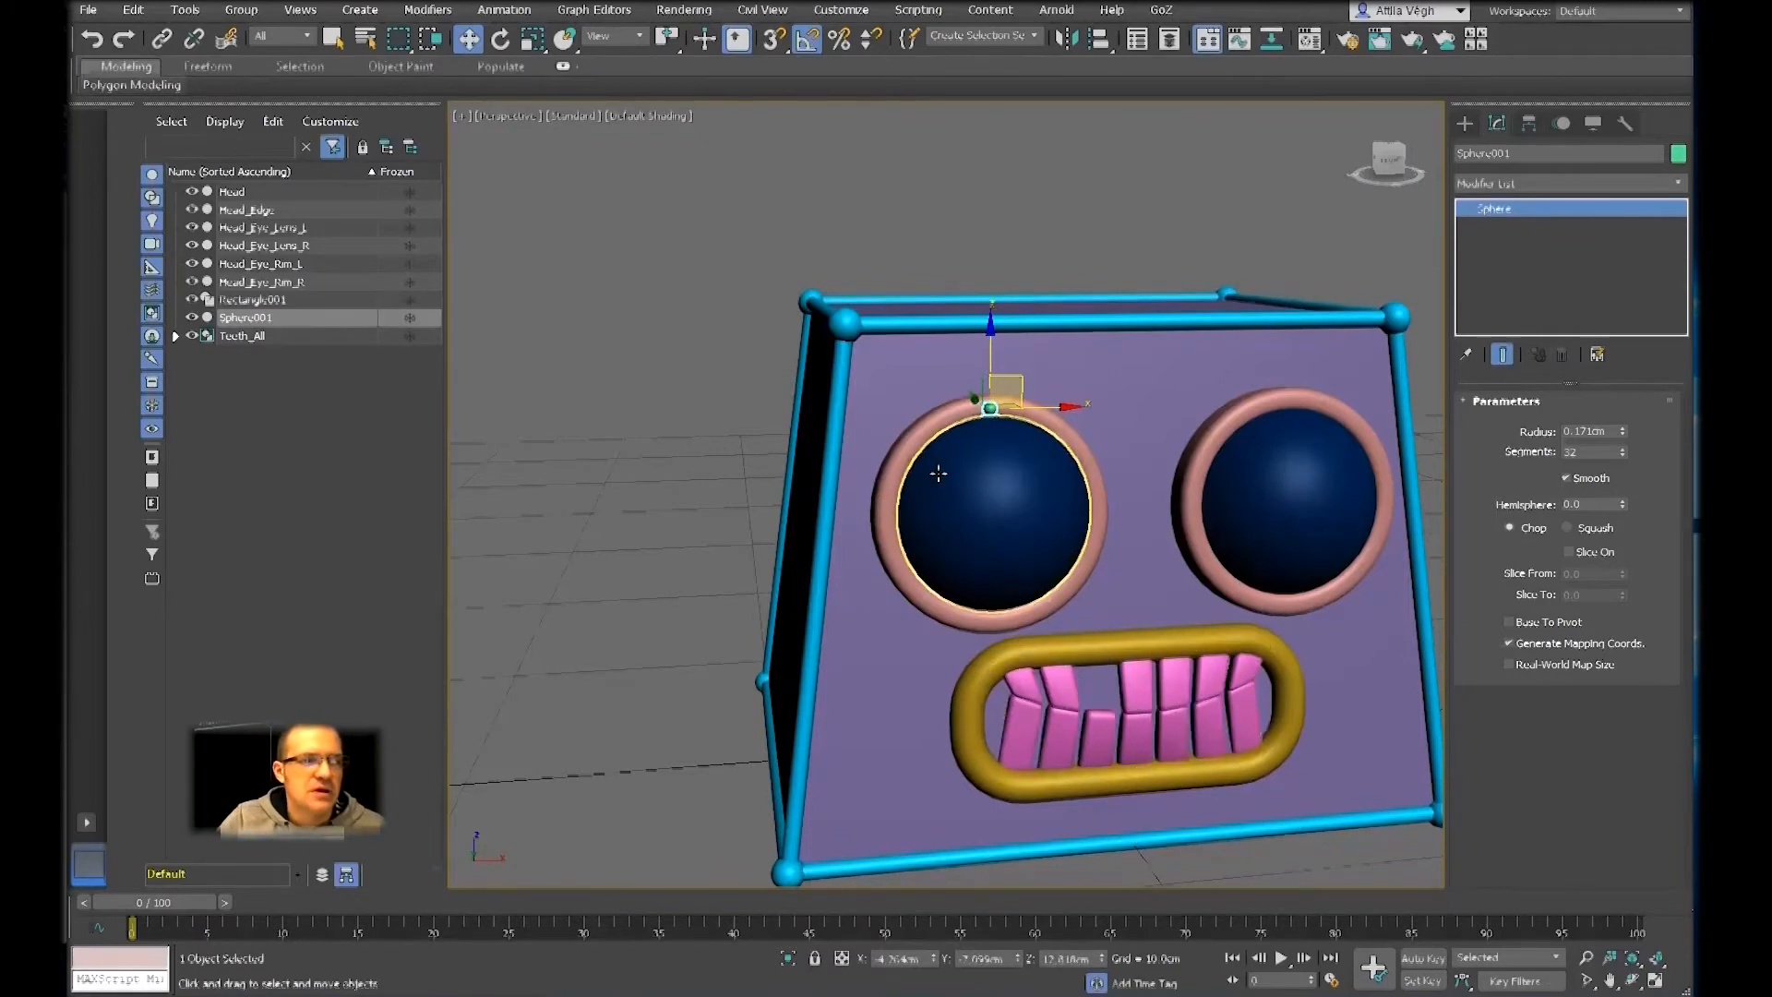
scroll(937, 466, up, 5)
middle_drag(933, 464, 902, 465)
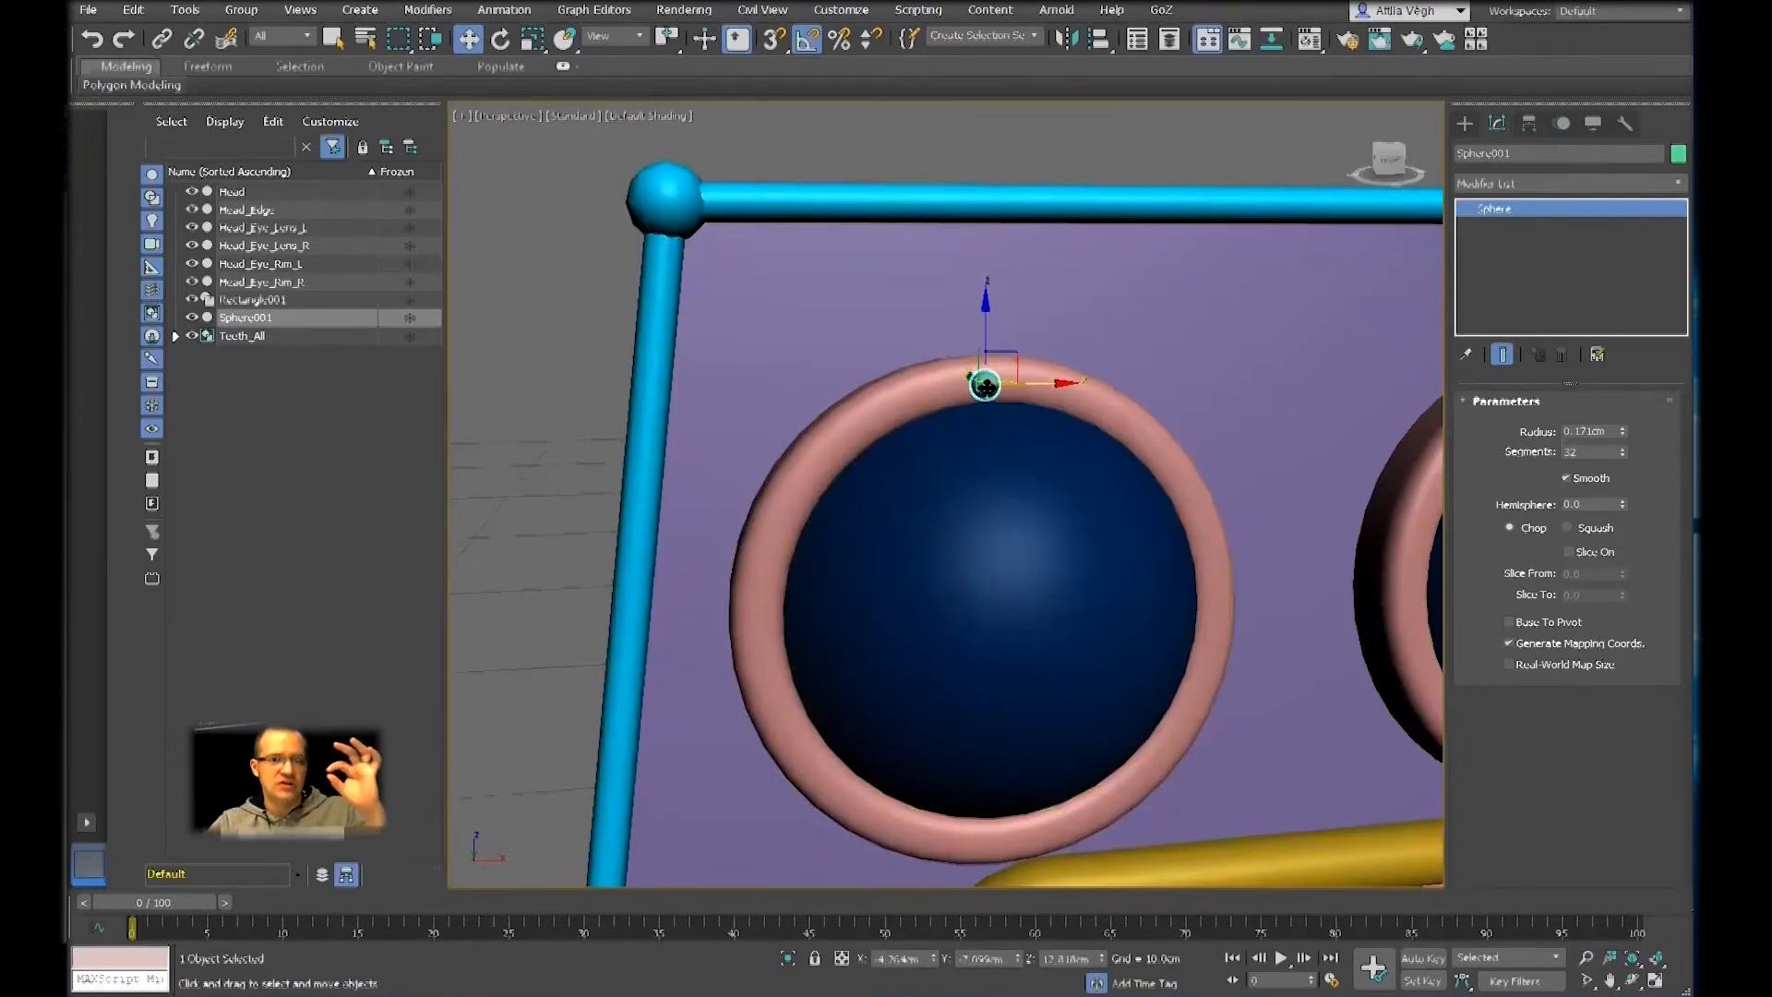
middle_drag(988, 386, 920, 386)
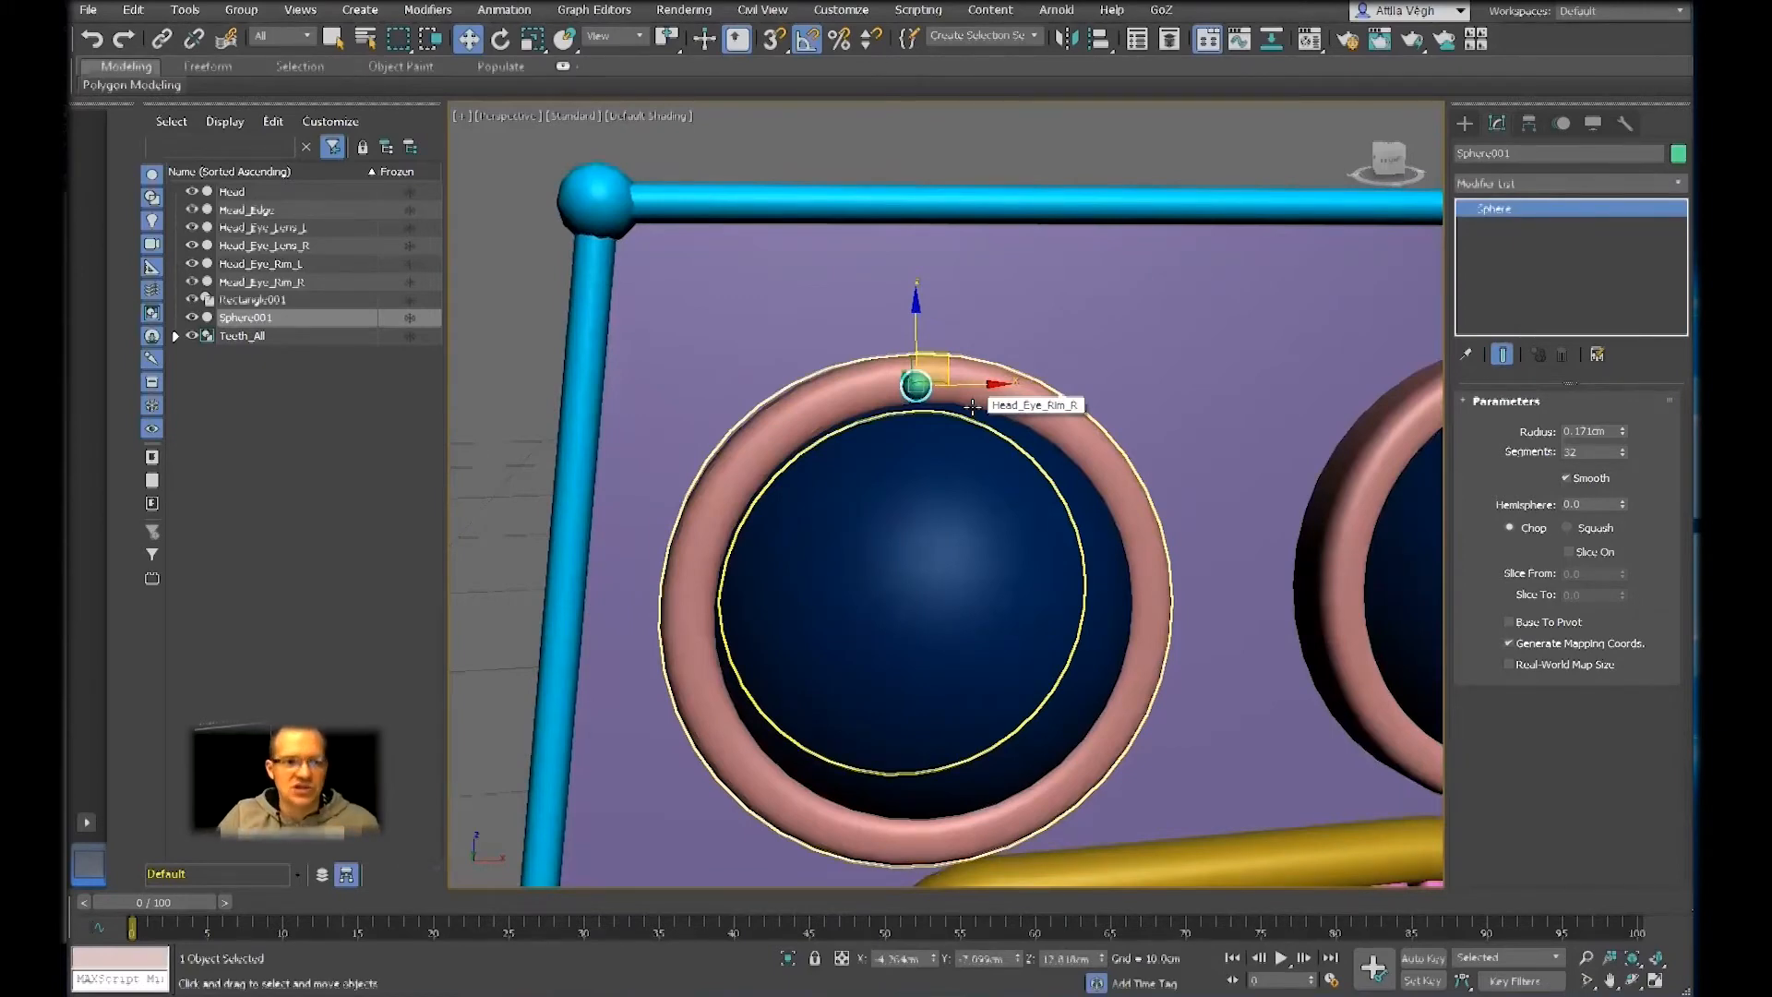
scroll(965, 398, down, 3)
scroll(965, 398, up, 4)
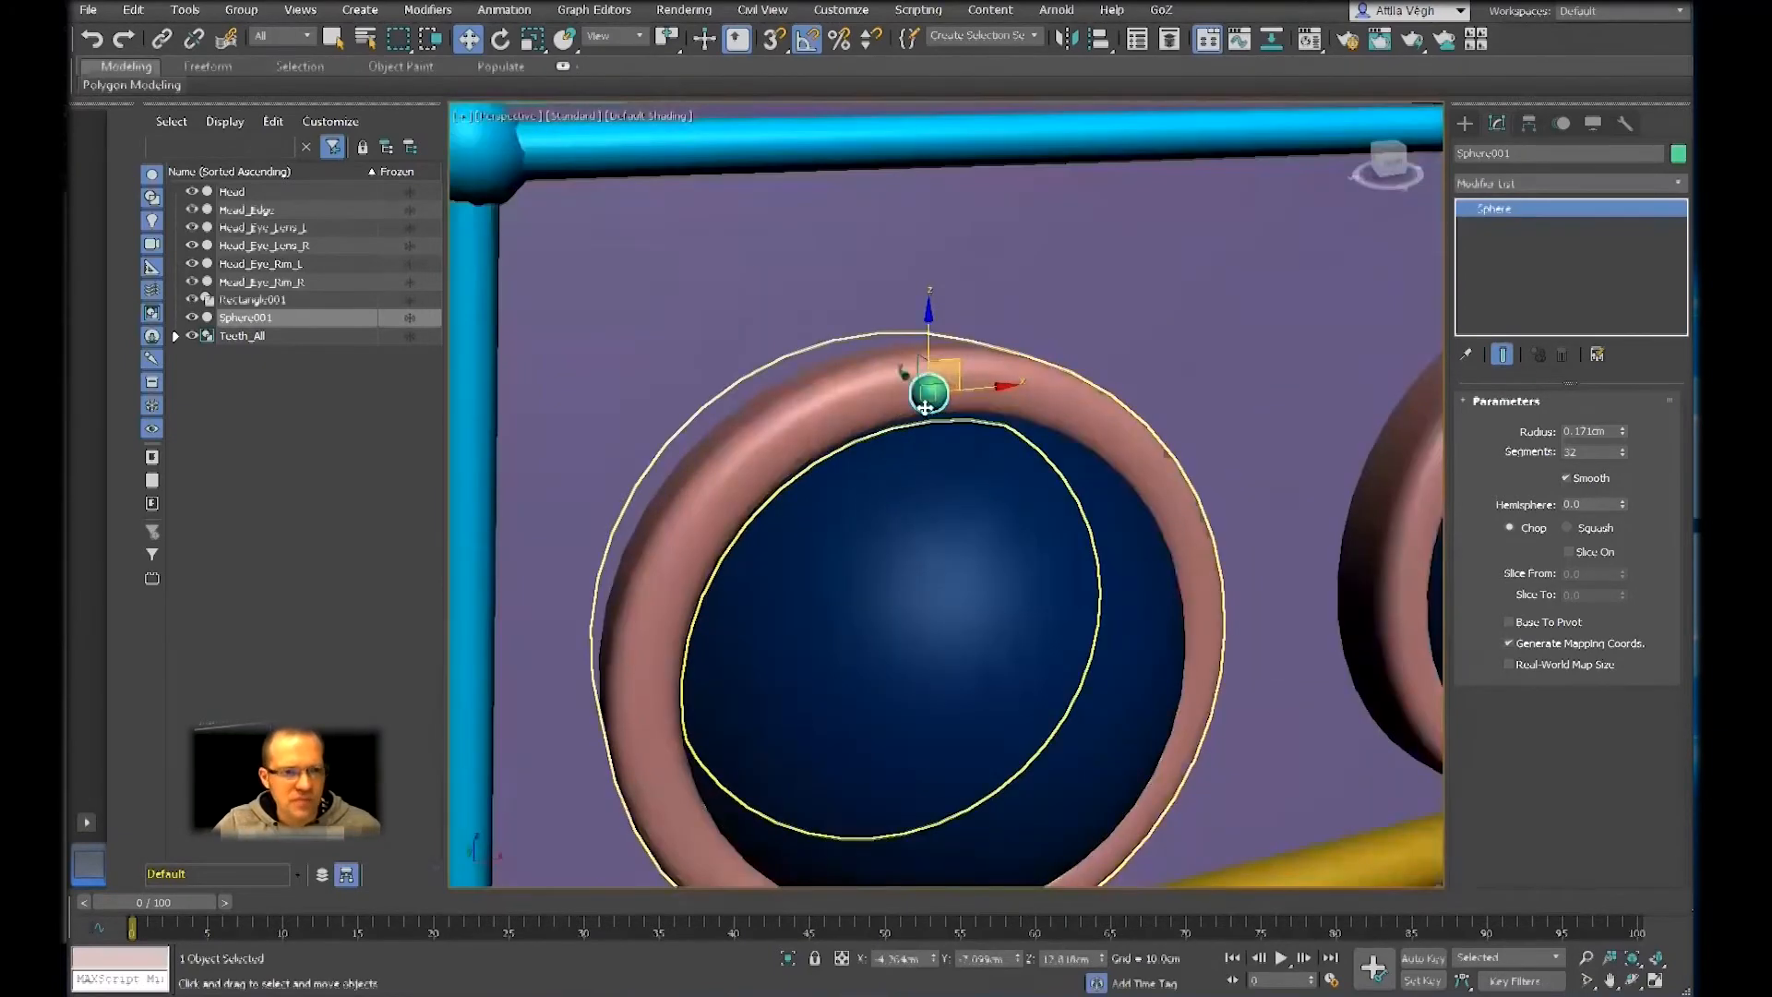
middle_drag(863, 639, 859, 552)
middle_drag(814, 461, 838, 502)
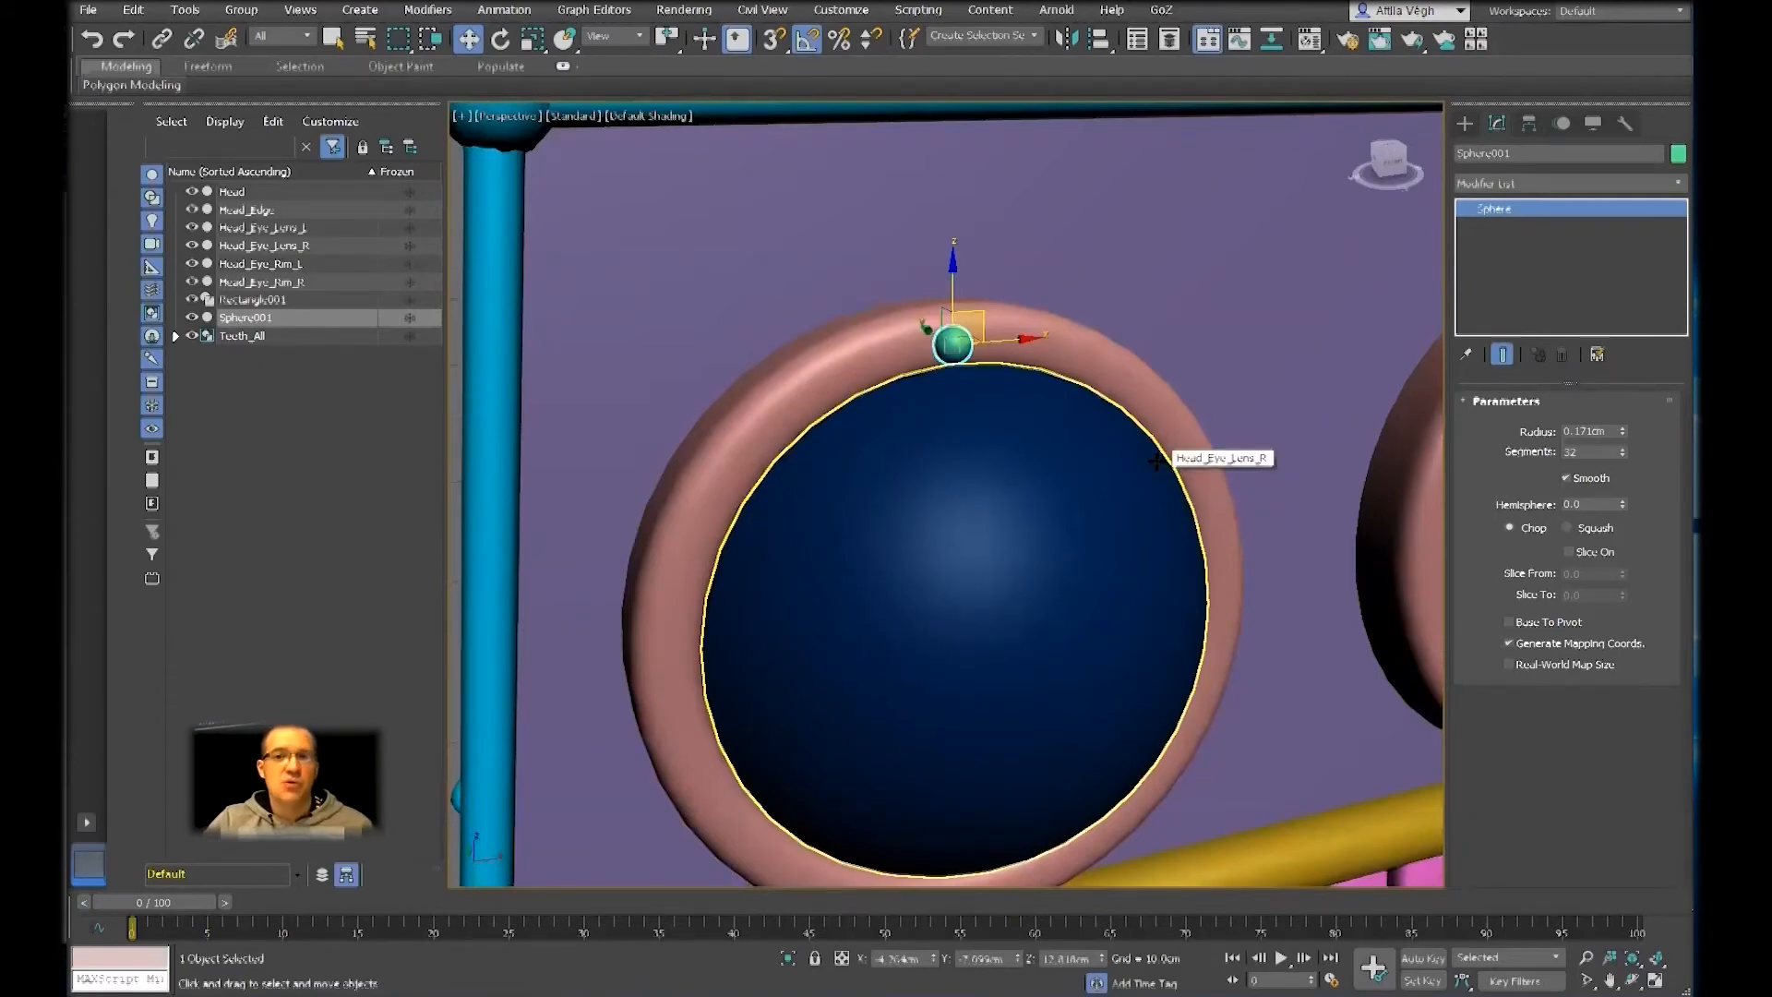
middle_drag(1128, 447, 1087, 358)
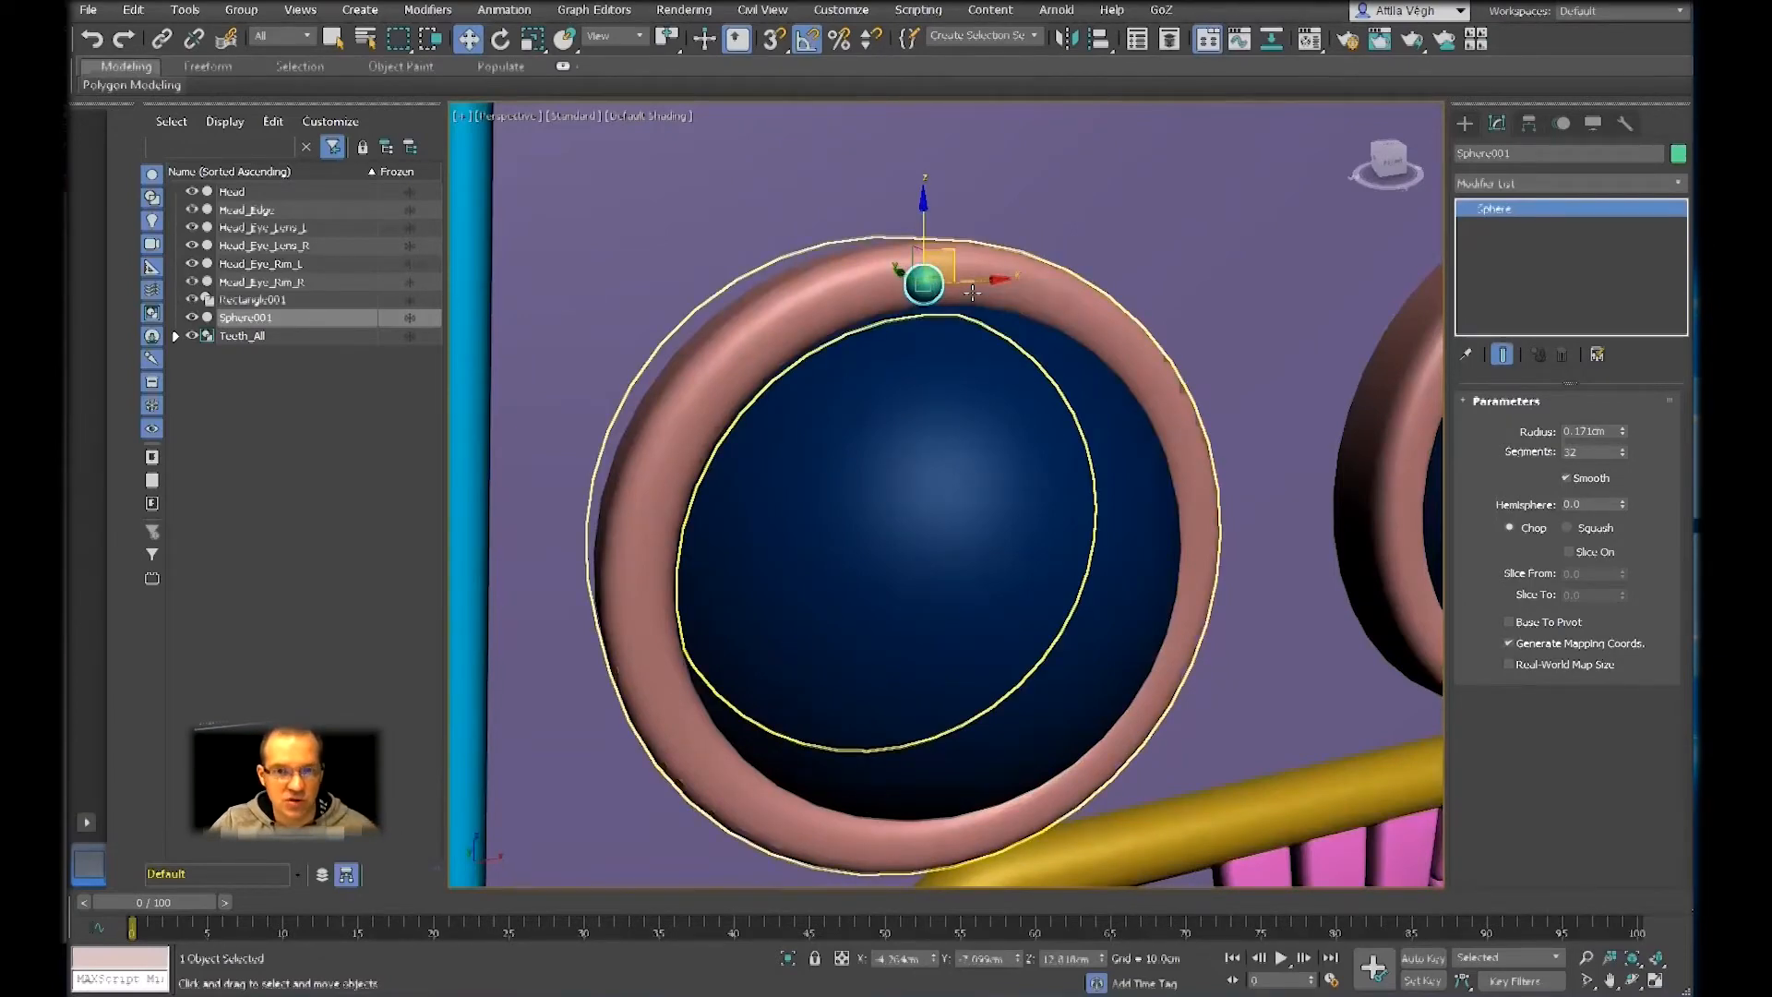
Switch to editing only the sphere's pivot and move the pivot down along Z toward the middle of the eye lens
click(1530, 125)
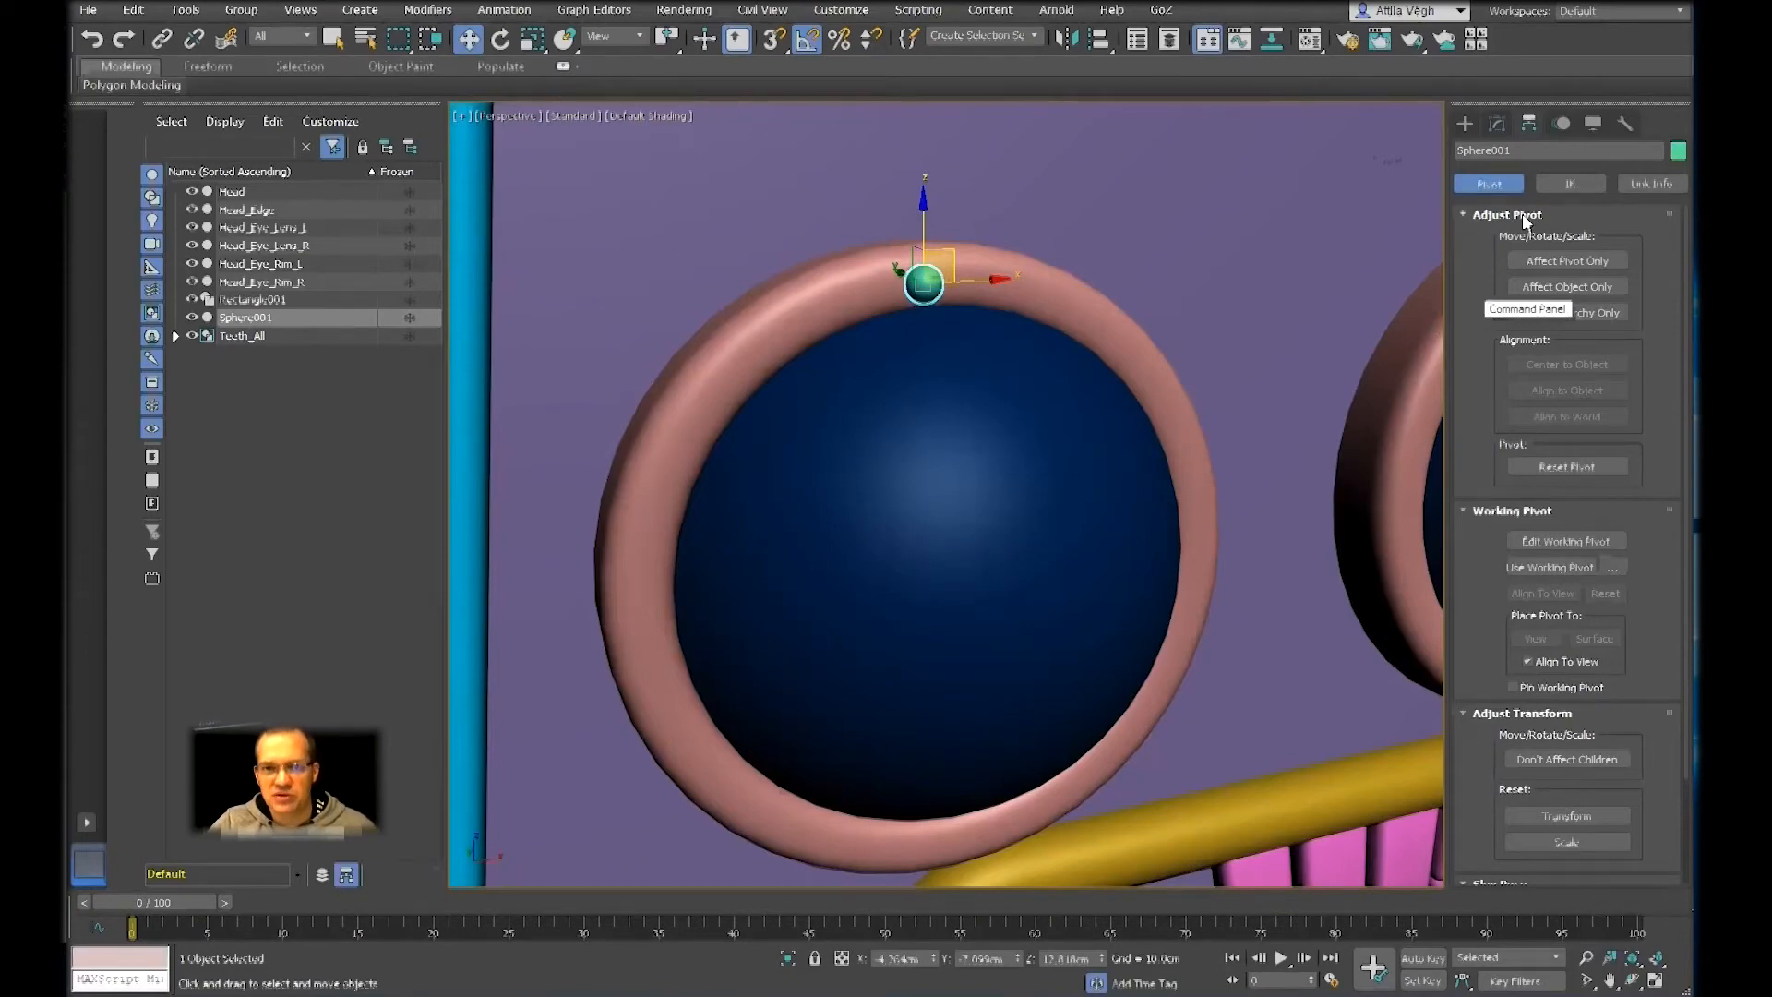
click(1518, 263)
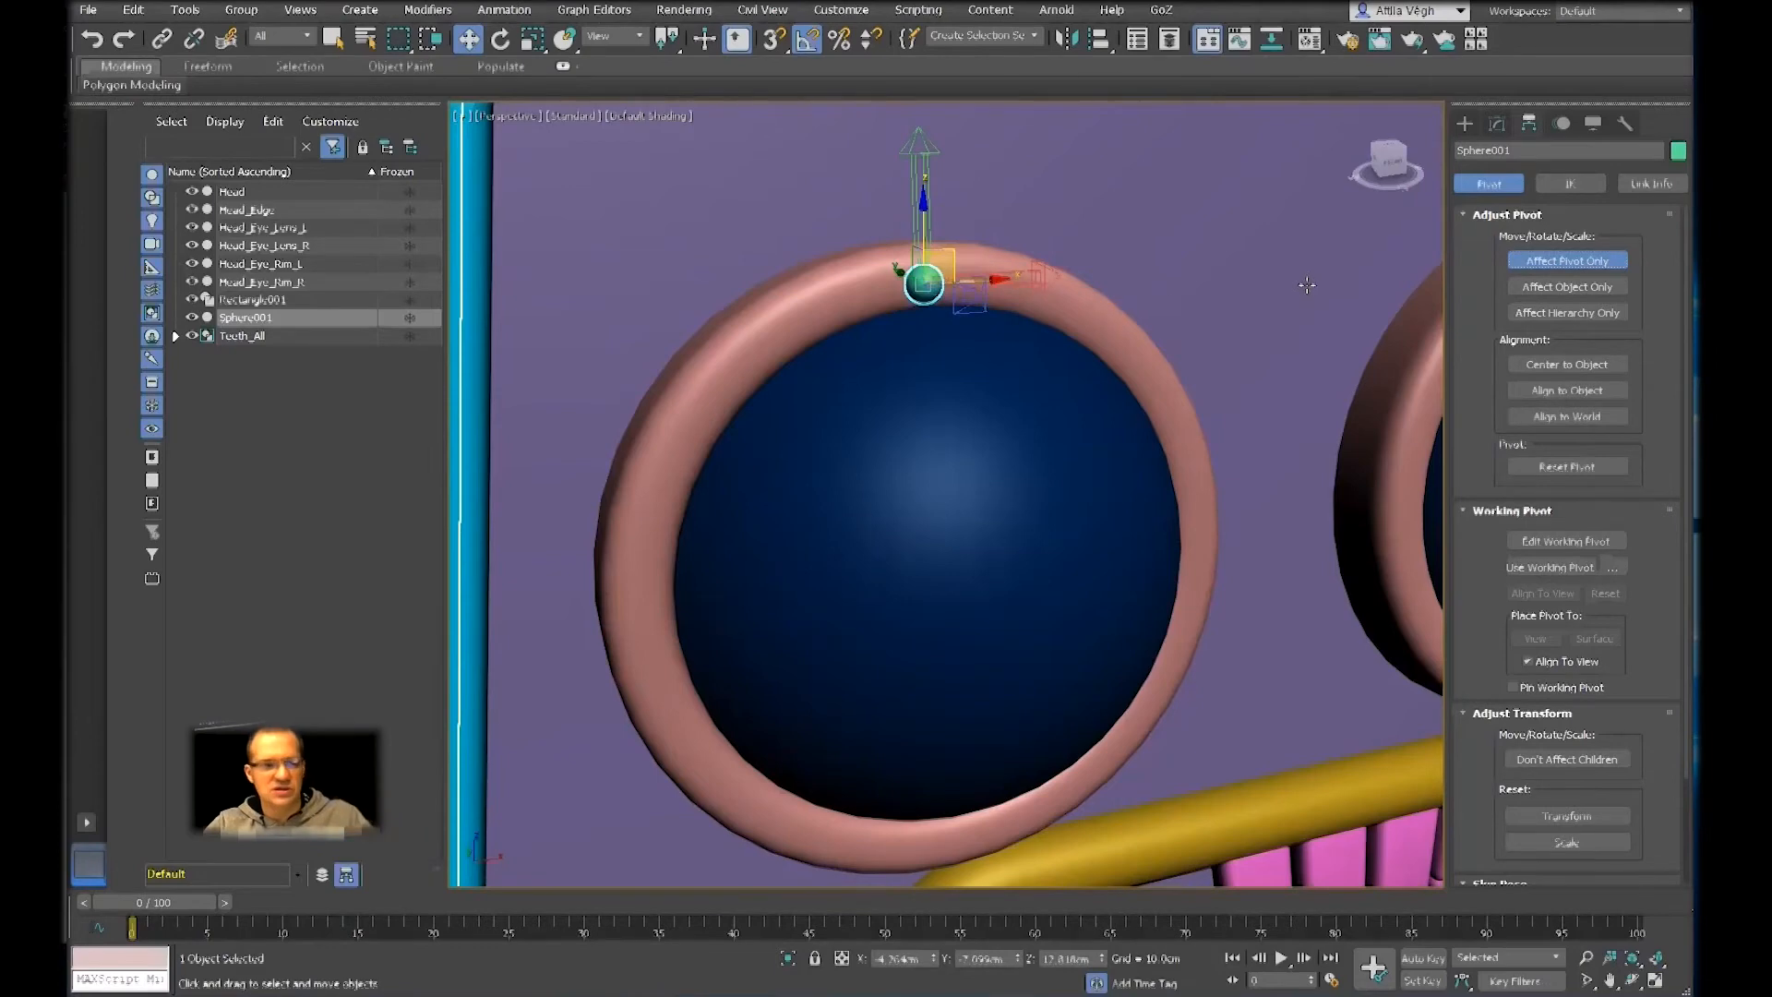
alt+middle_drag(1046, 324, 1096, 339)
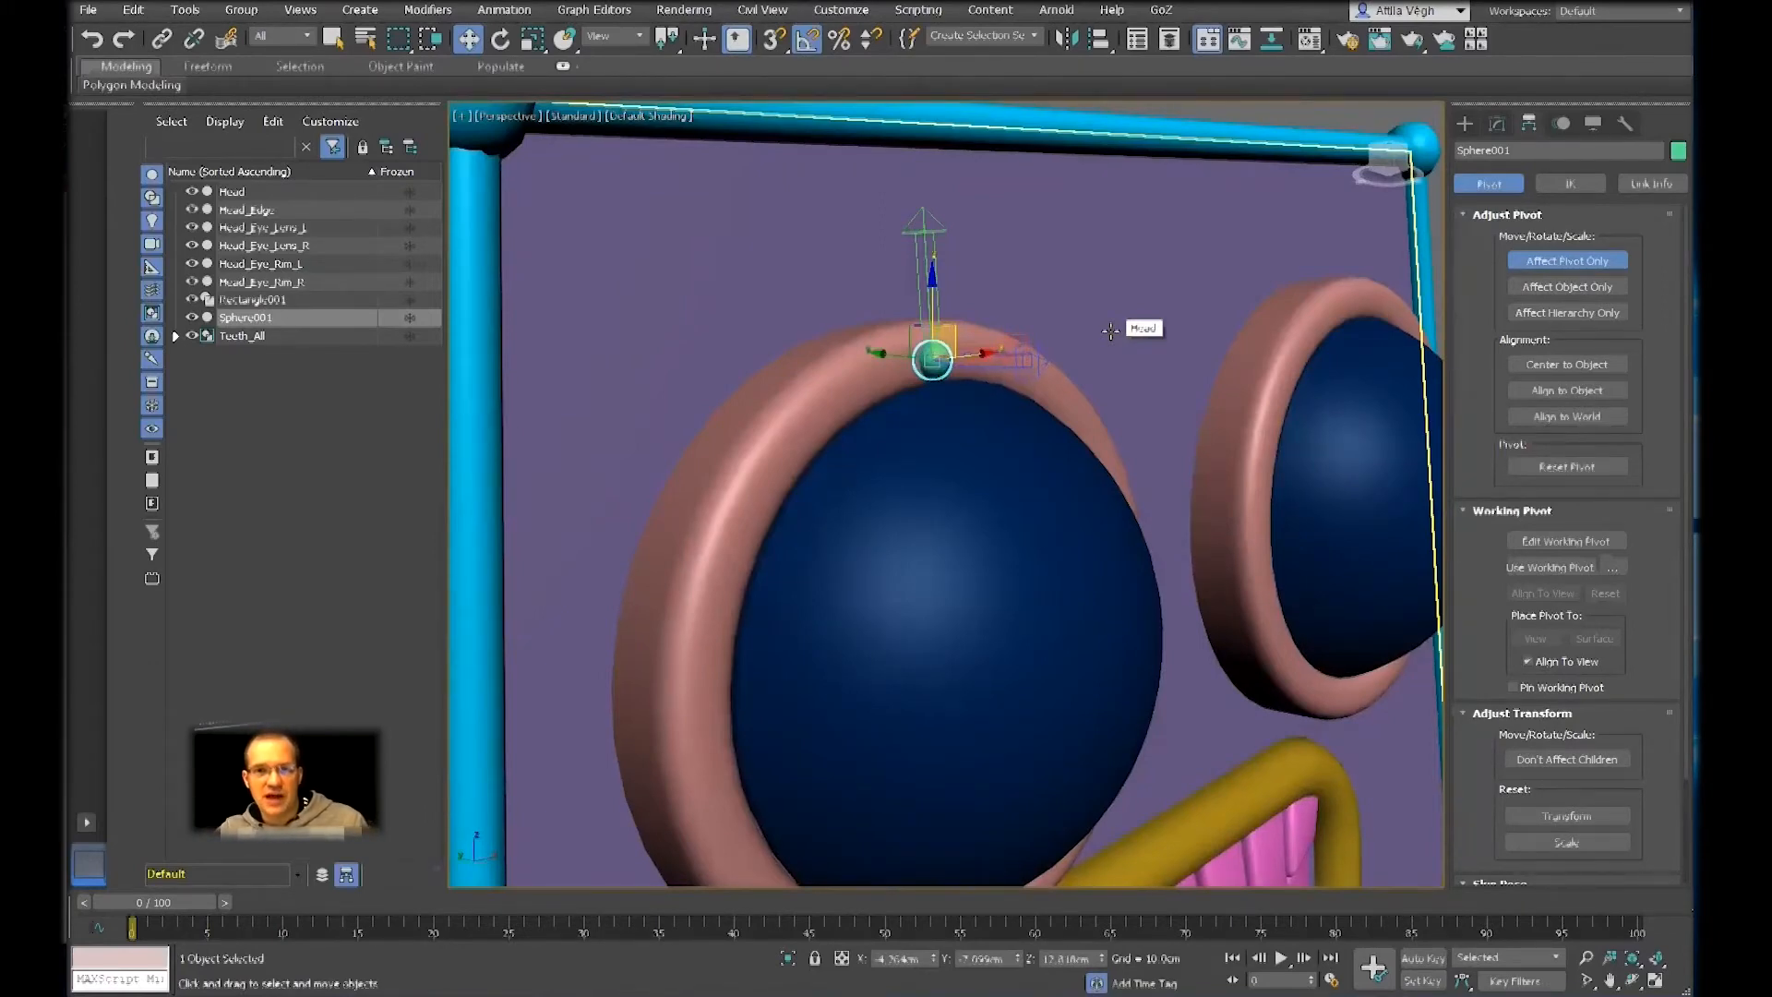
drag(931, 294, 983, 501)
alt+middle_drag(989, 504, 1043, 392)
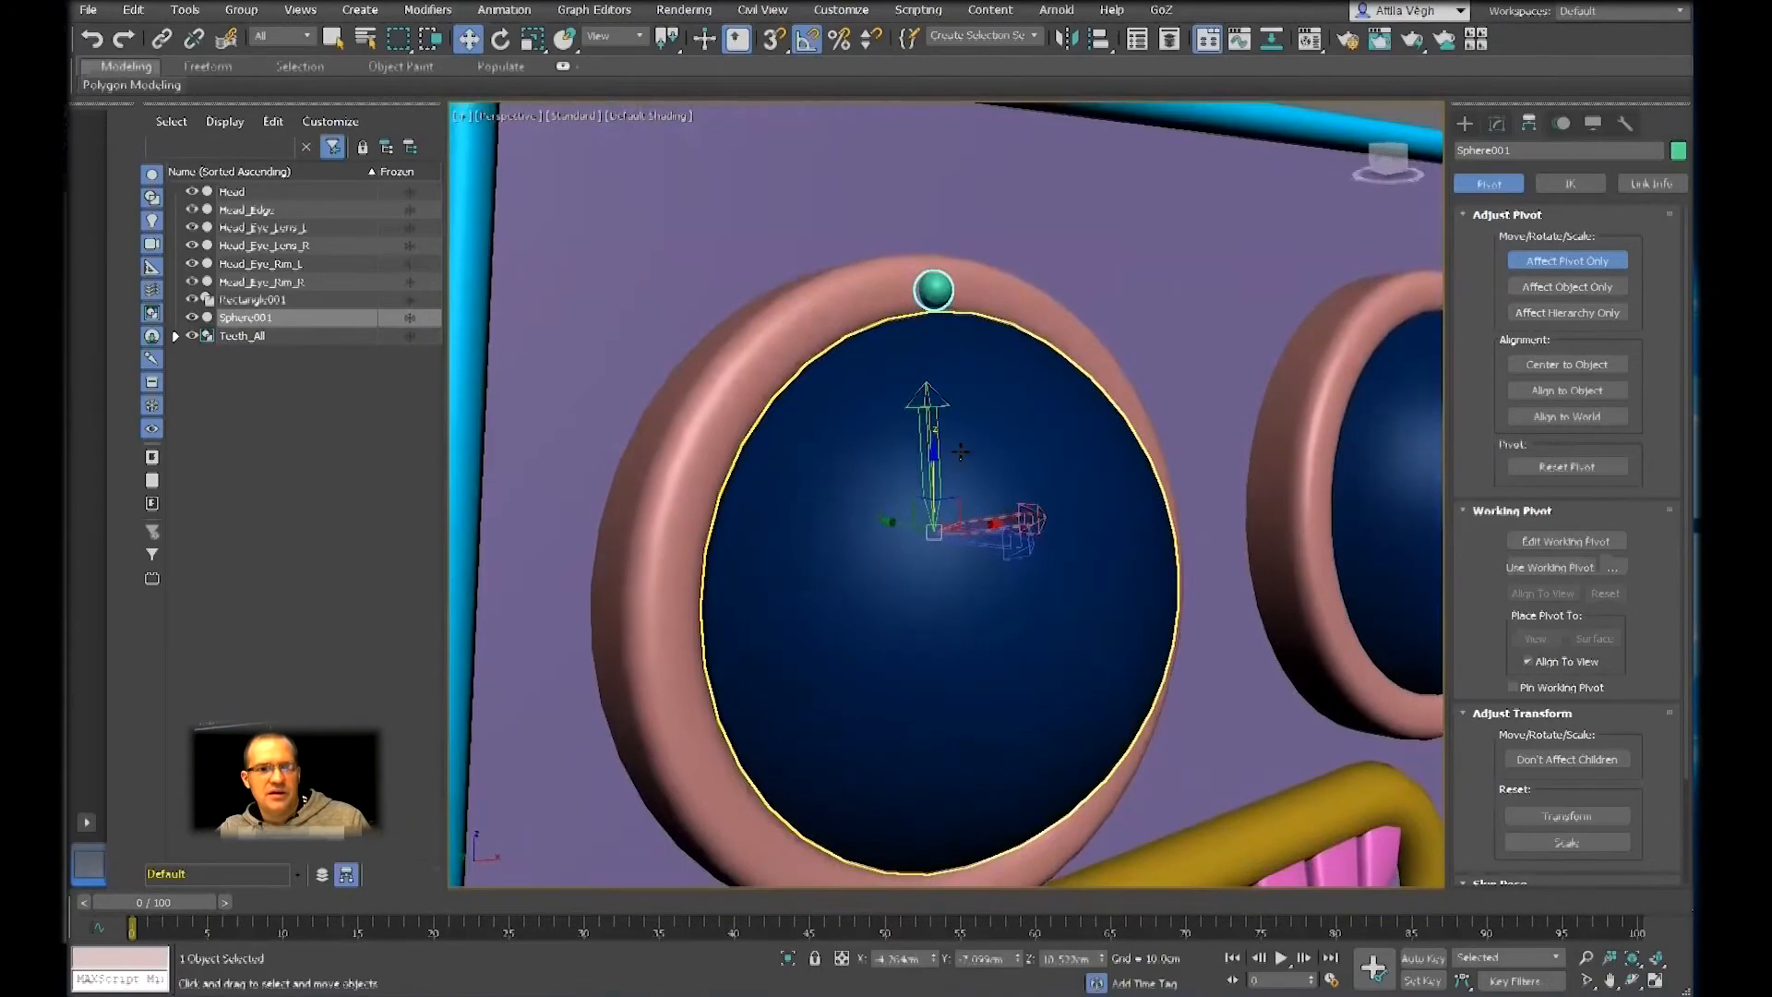
drag(934, 472, 941, 510)
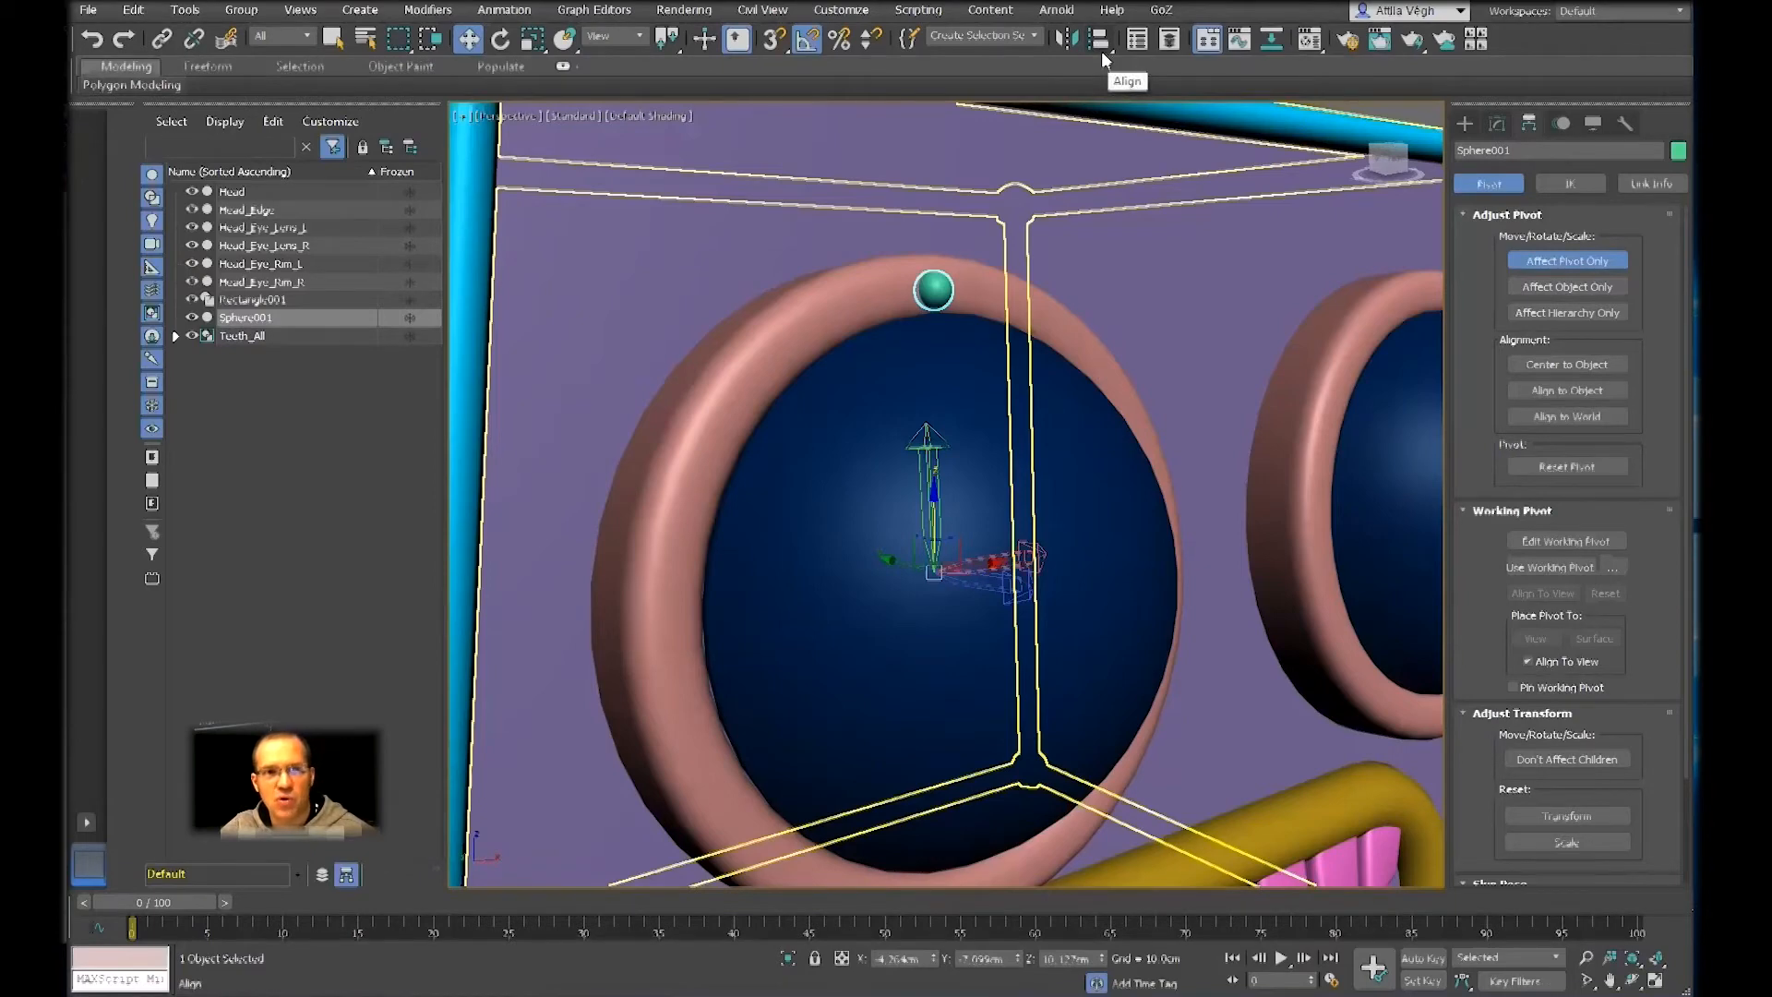
Quick-align the sphere's pivot to the right eye rim, Head_Eye_Rim_R, and leave pivot-only editing
click(1098, 43)
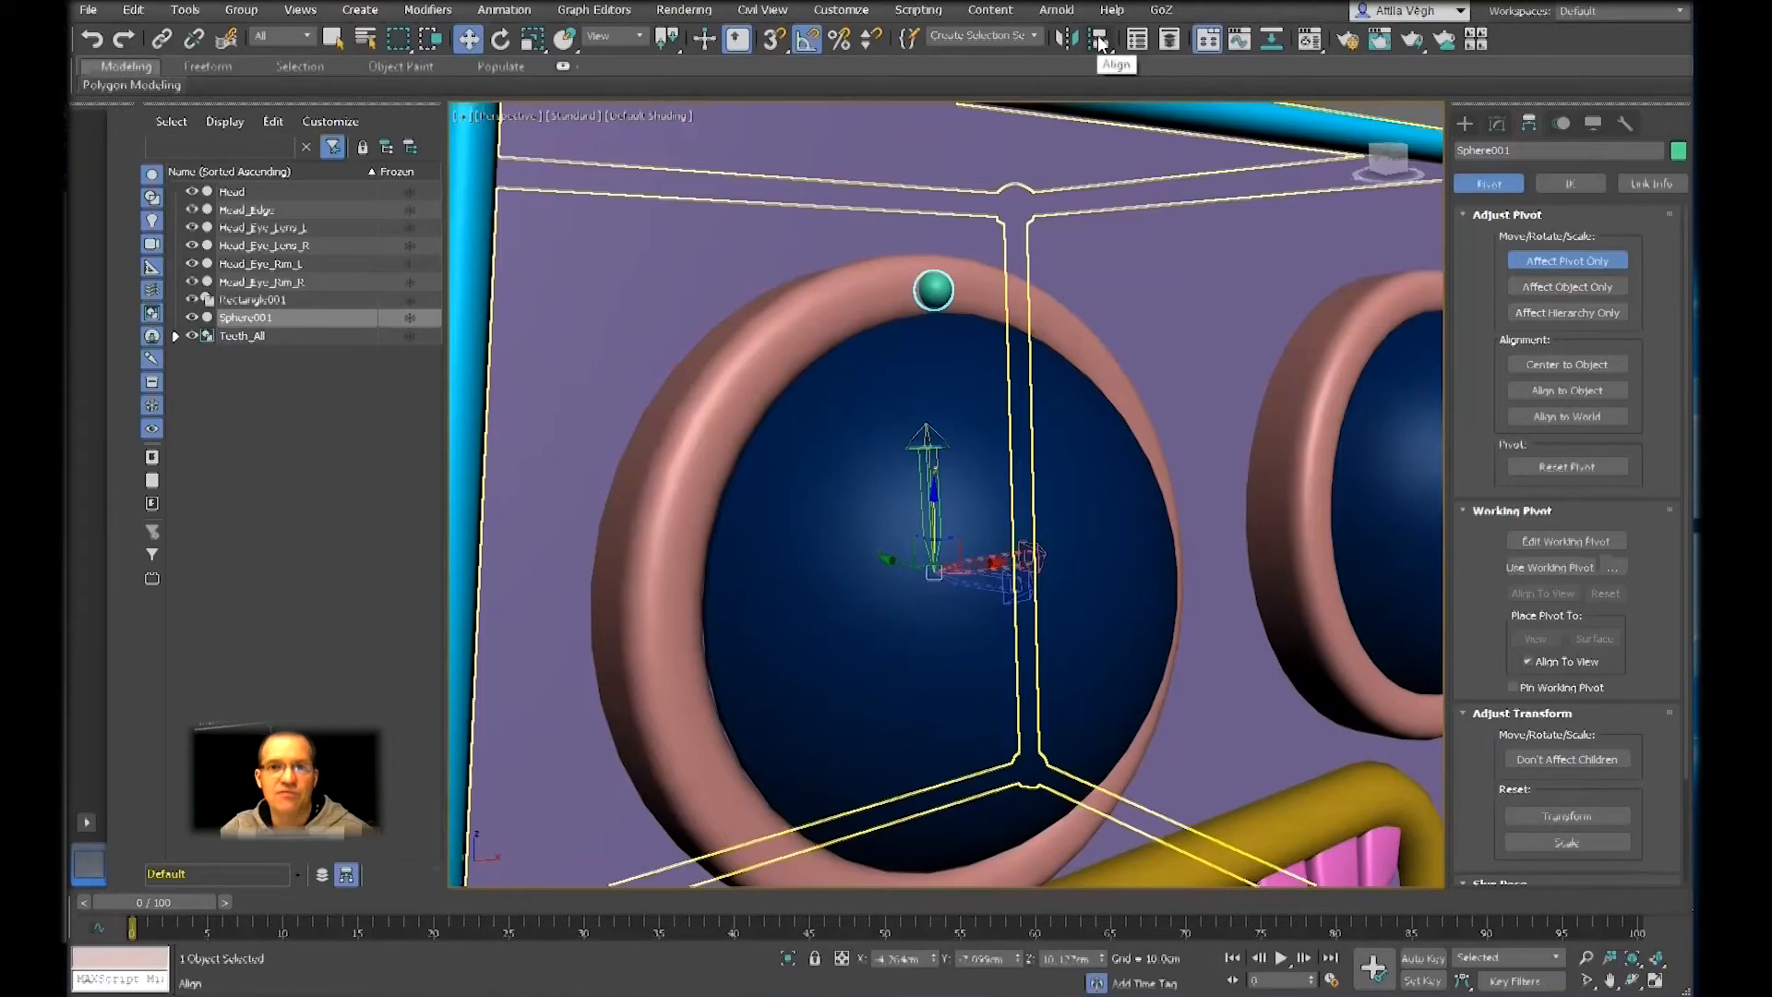
drag(1100, 43, 1104, 113)
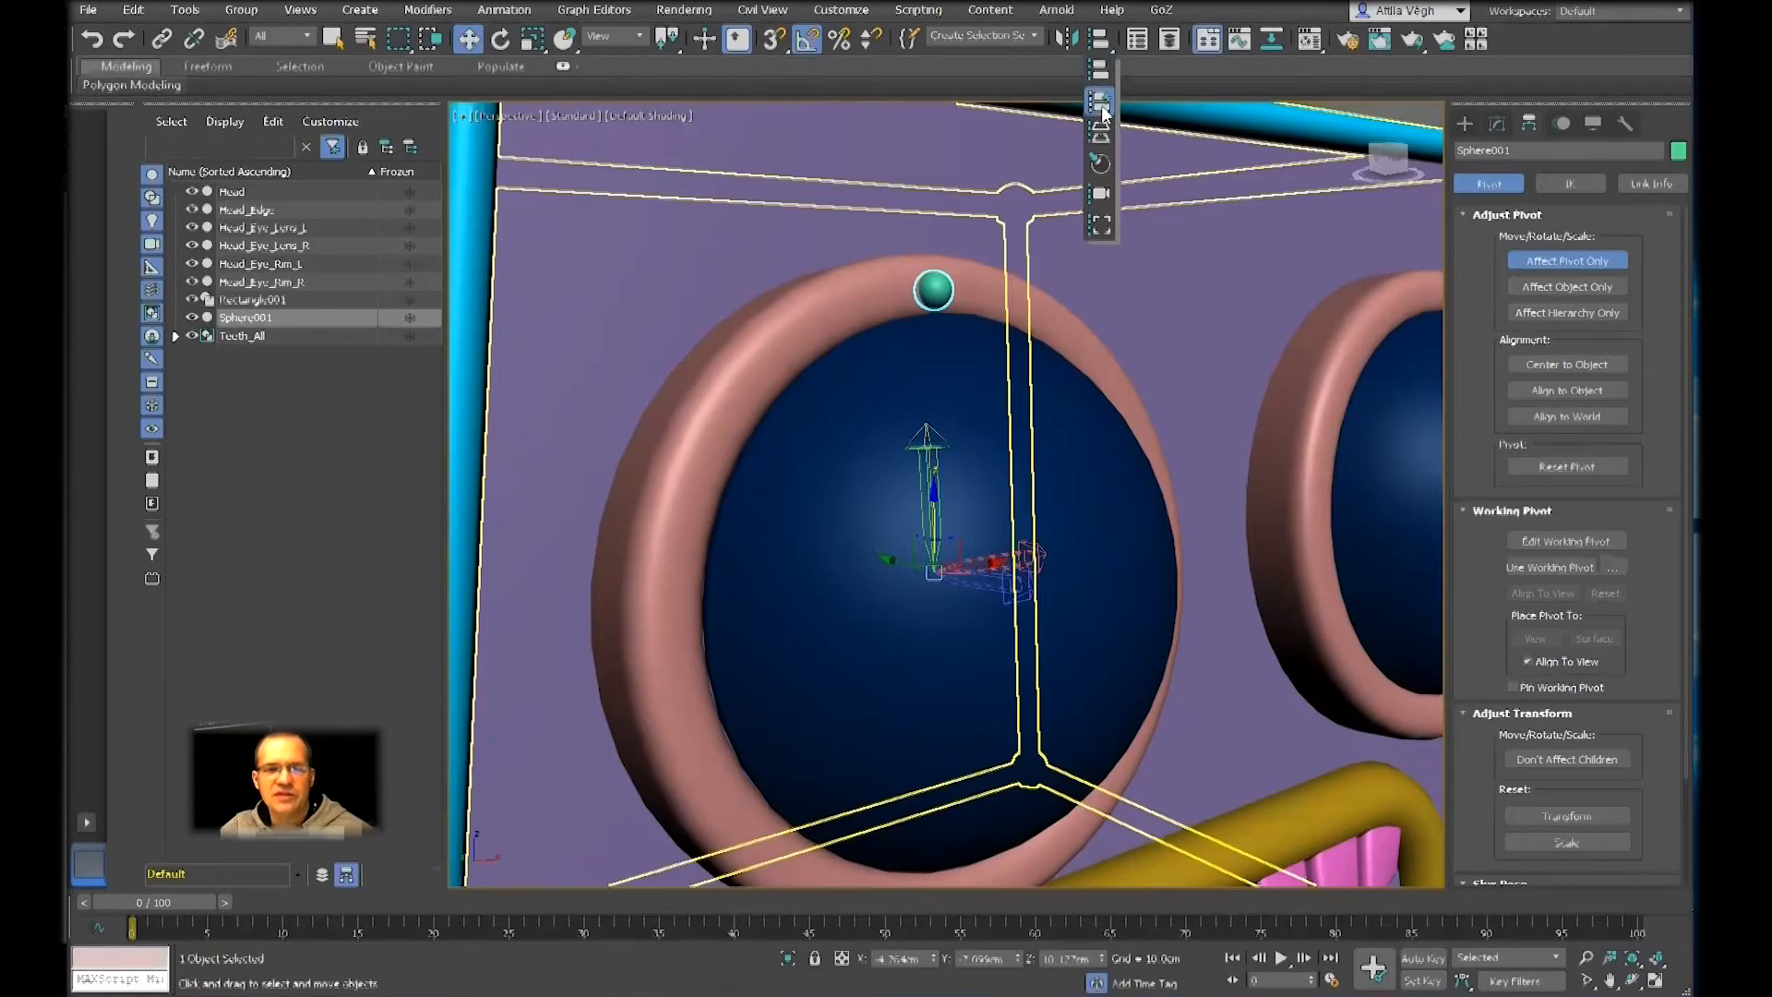
drag(1105, 113, 1104, 111)
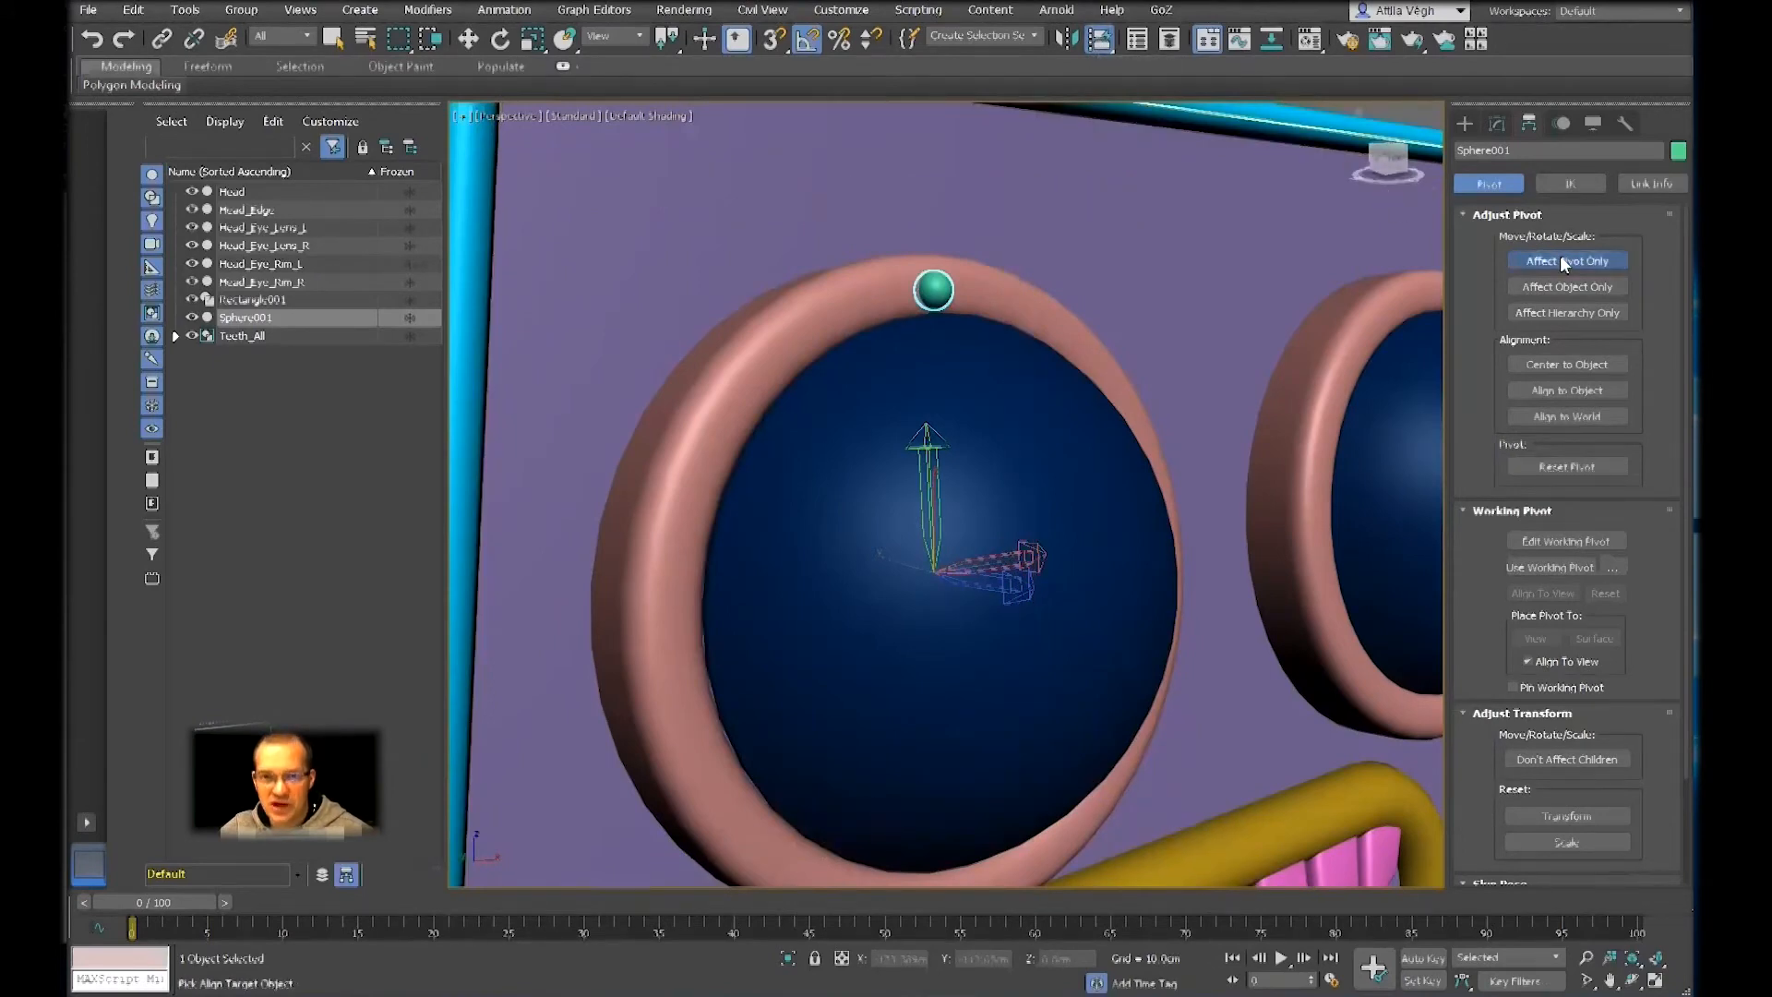
click(872, 305)
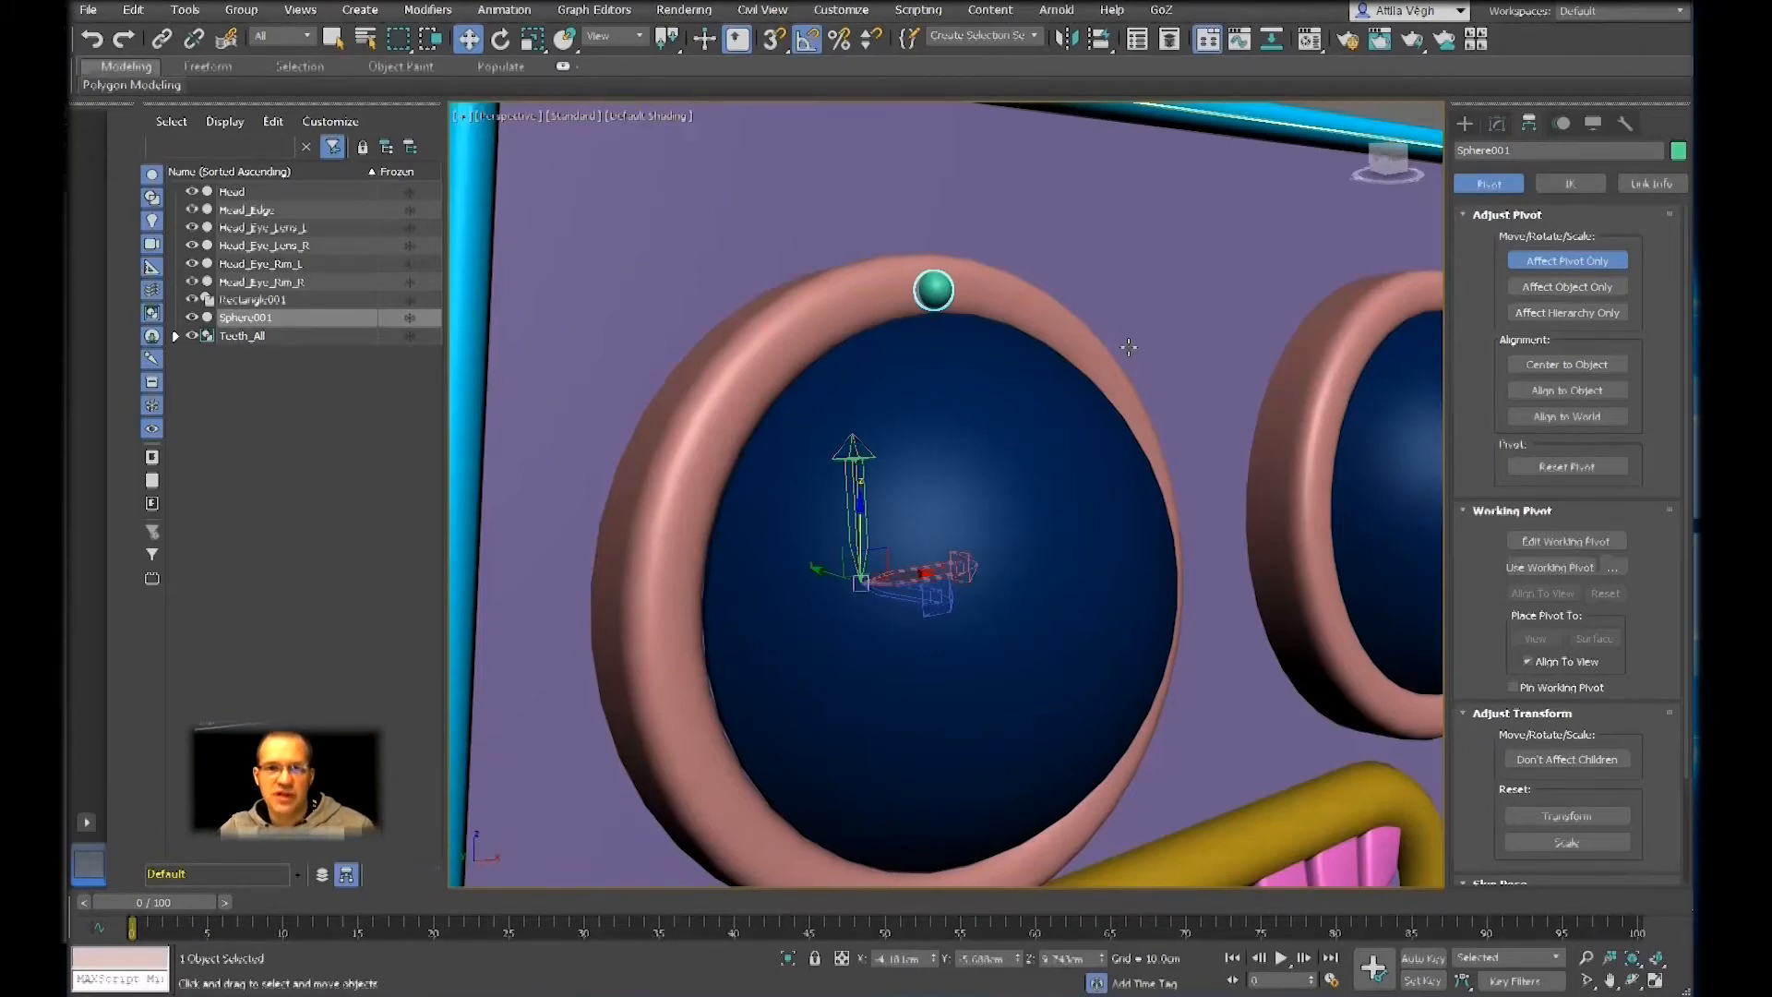
click(1569, 260)
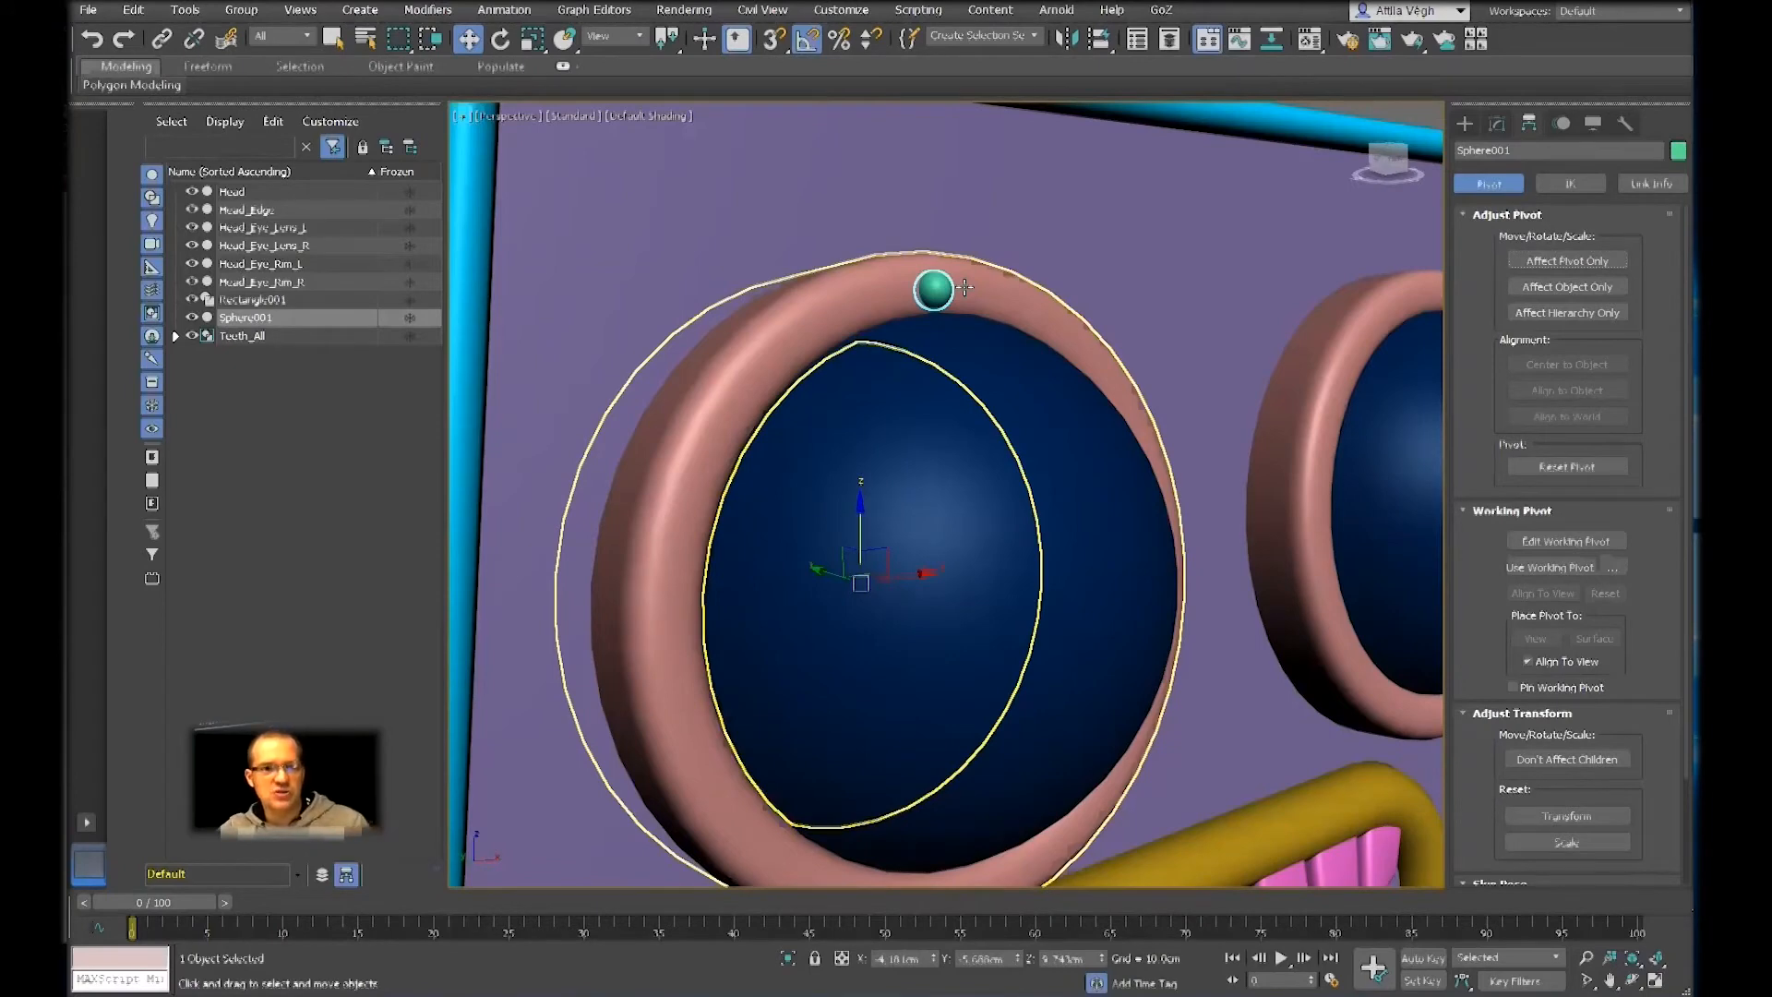
Try rotating the sphere along the eye rim around its shifted pivot, and undo the rotation
key(e)
mouse_move(803, 557)
mouse_down()
mouse_move(803, 495)
mouse_move(772, 573)
mouse_move(806, 459)
mouse_move(789, 573)
mouse_up()
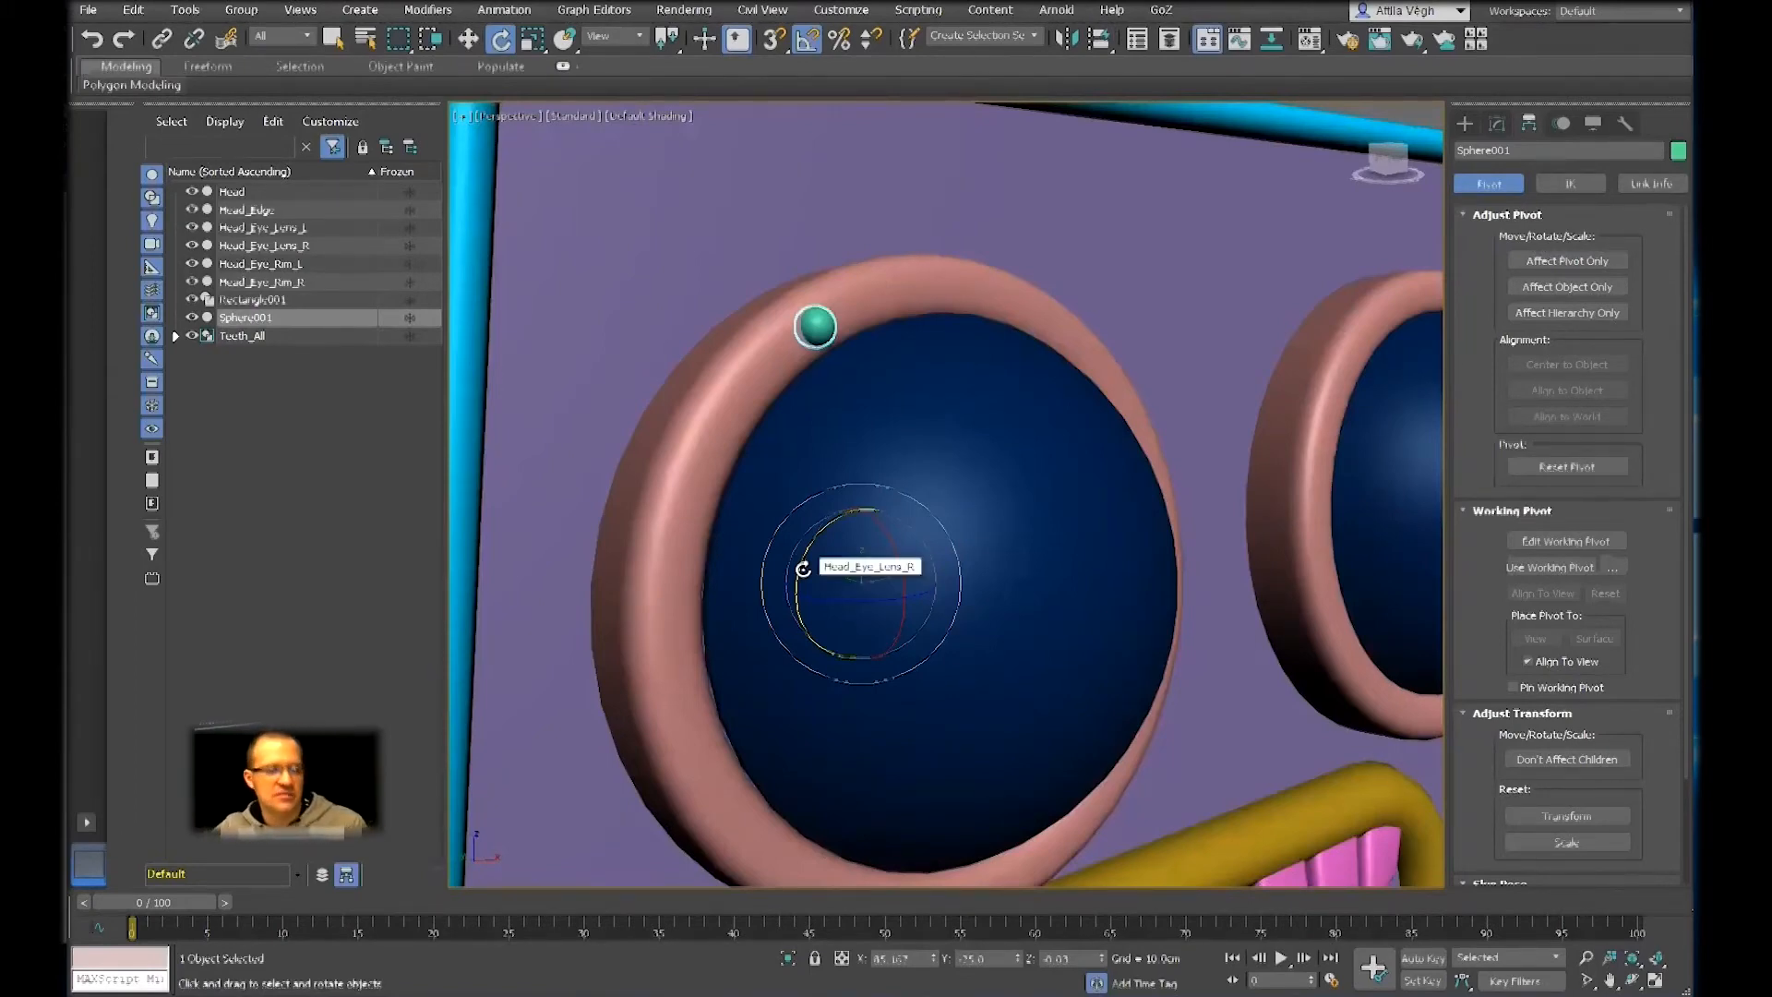
key(ctrl+z)
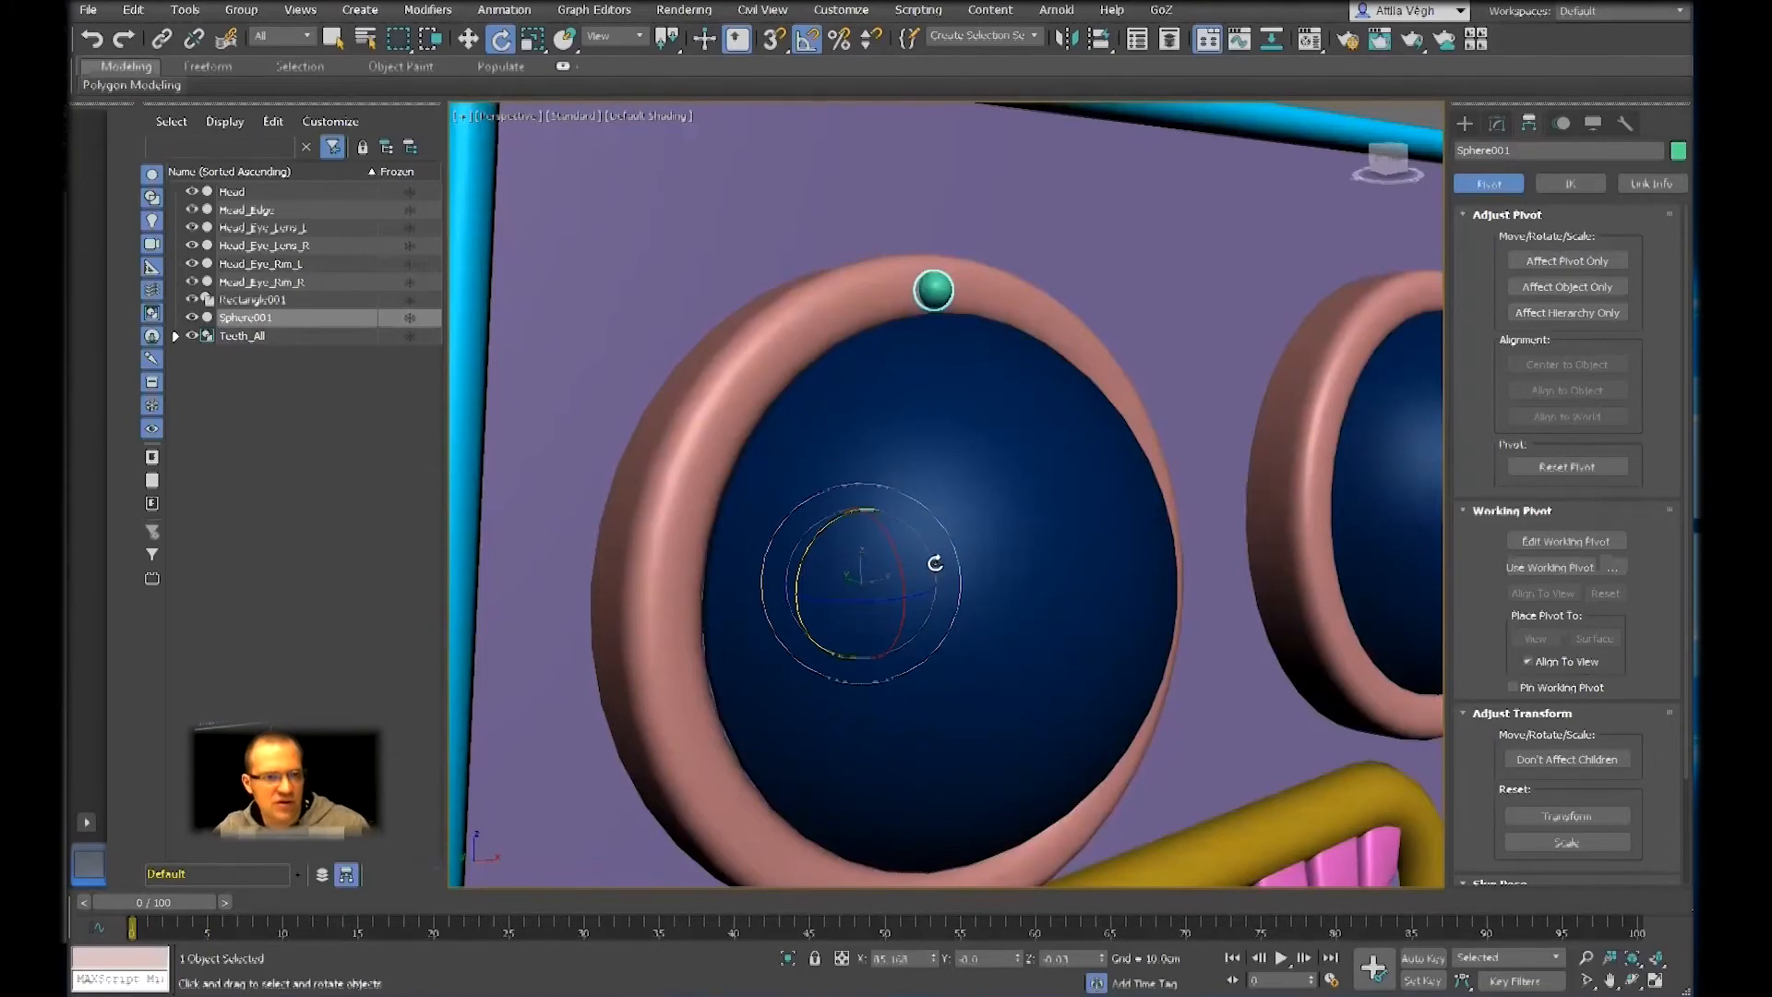
Try cloning the sphere by rotating it 20 degrees about Y around the eye rim with 4 copies, and undo the cloning
alt+middle_drag(985, 558, 847, 424)
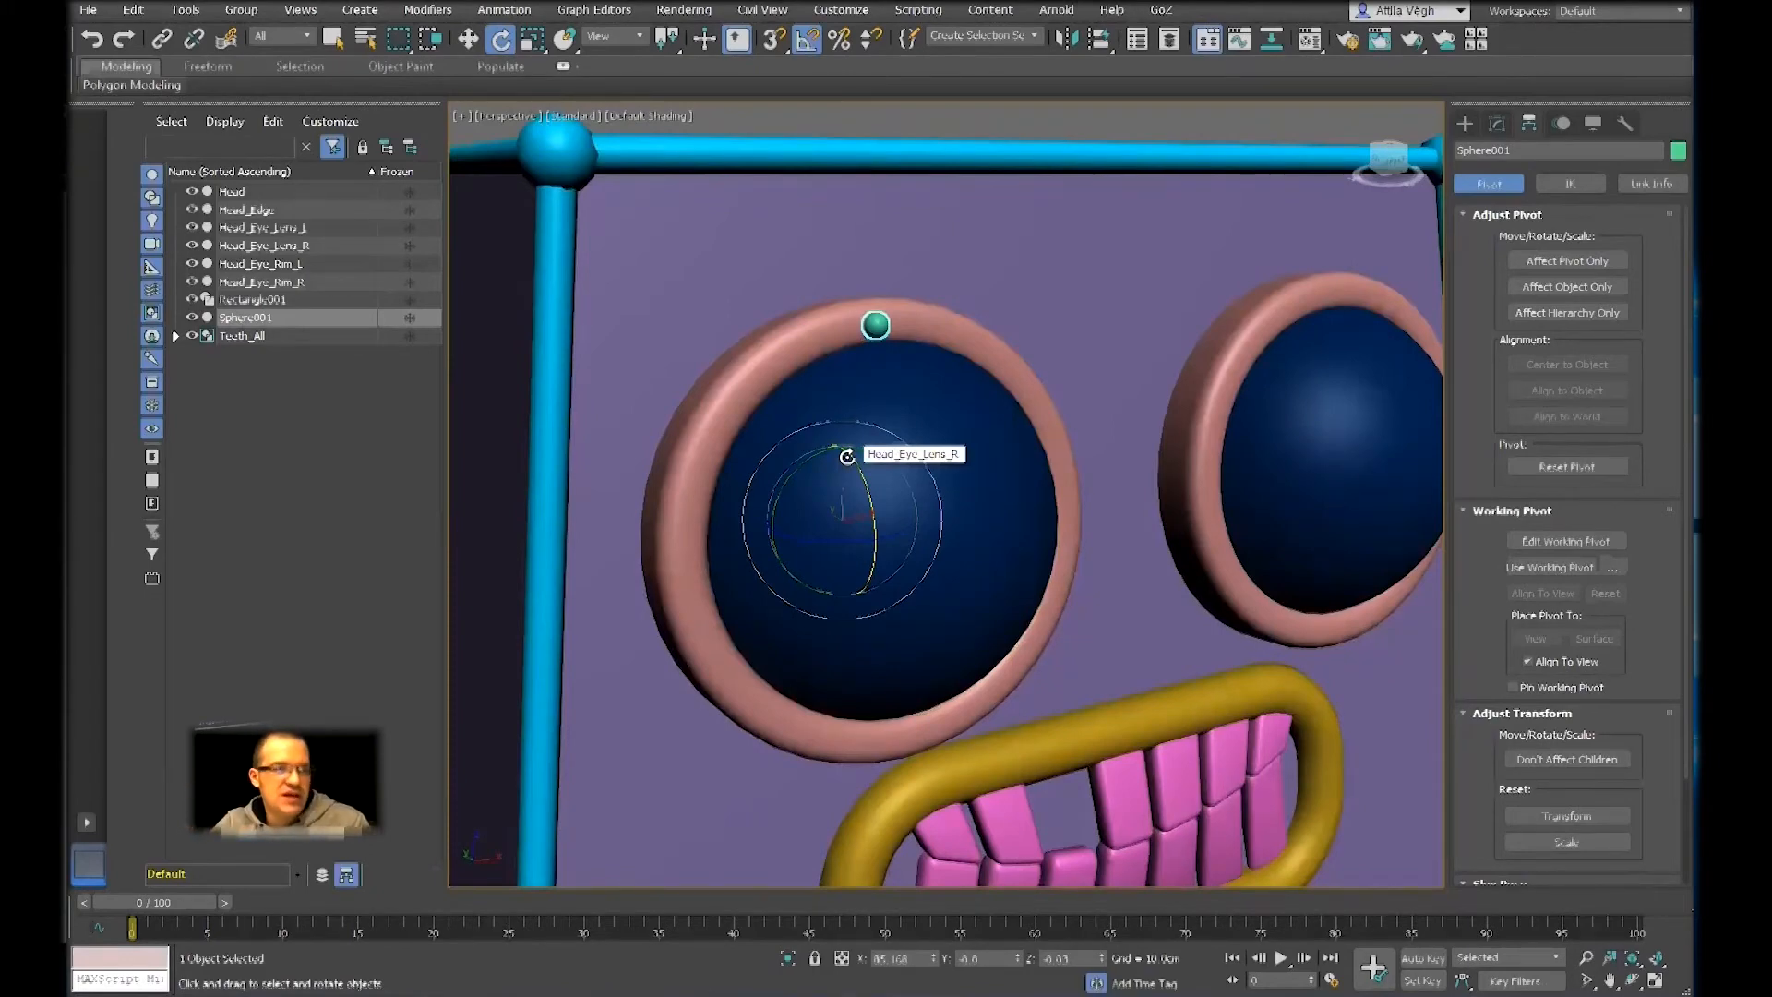
mouse_move(843, 455)
shift+mouse_down()
mouse_move(803, 462)
mouse_move(822, 455)
shift+mouse_up()
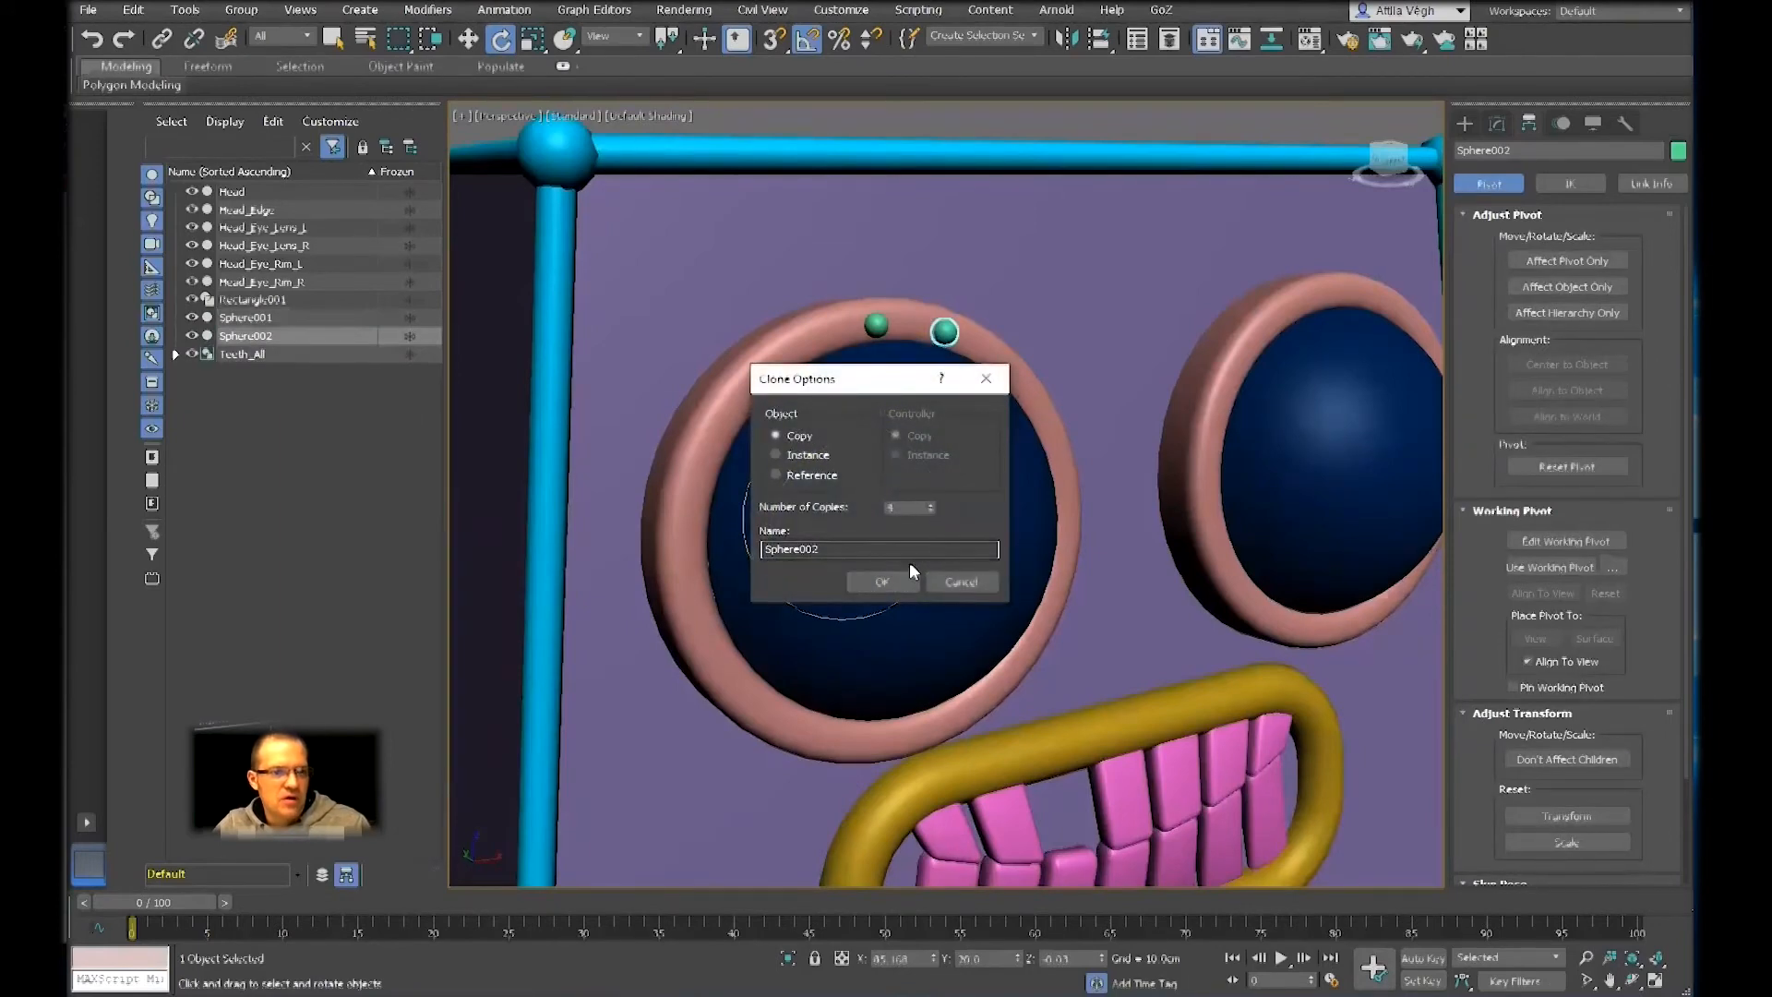
click(891, 577)
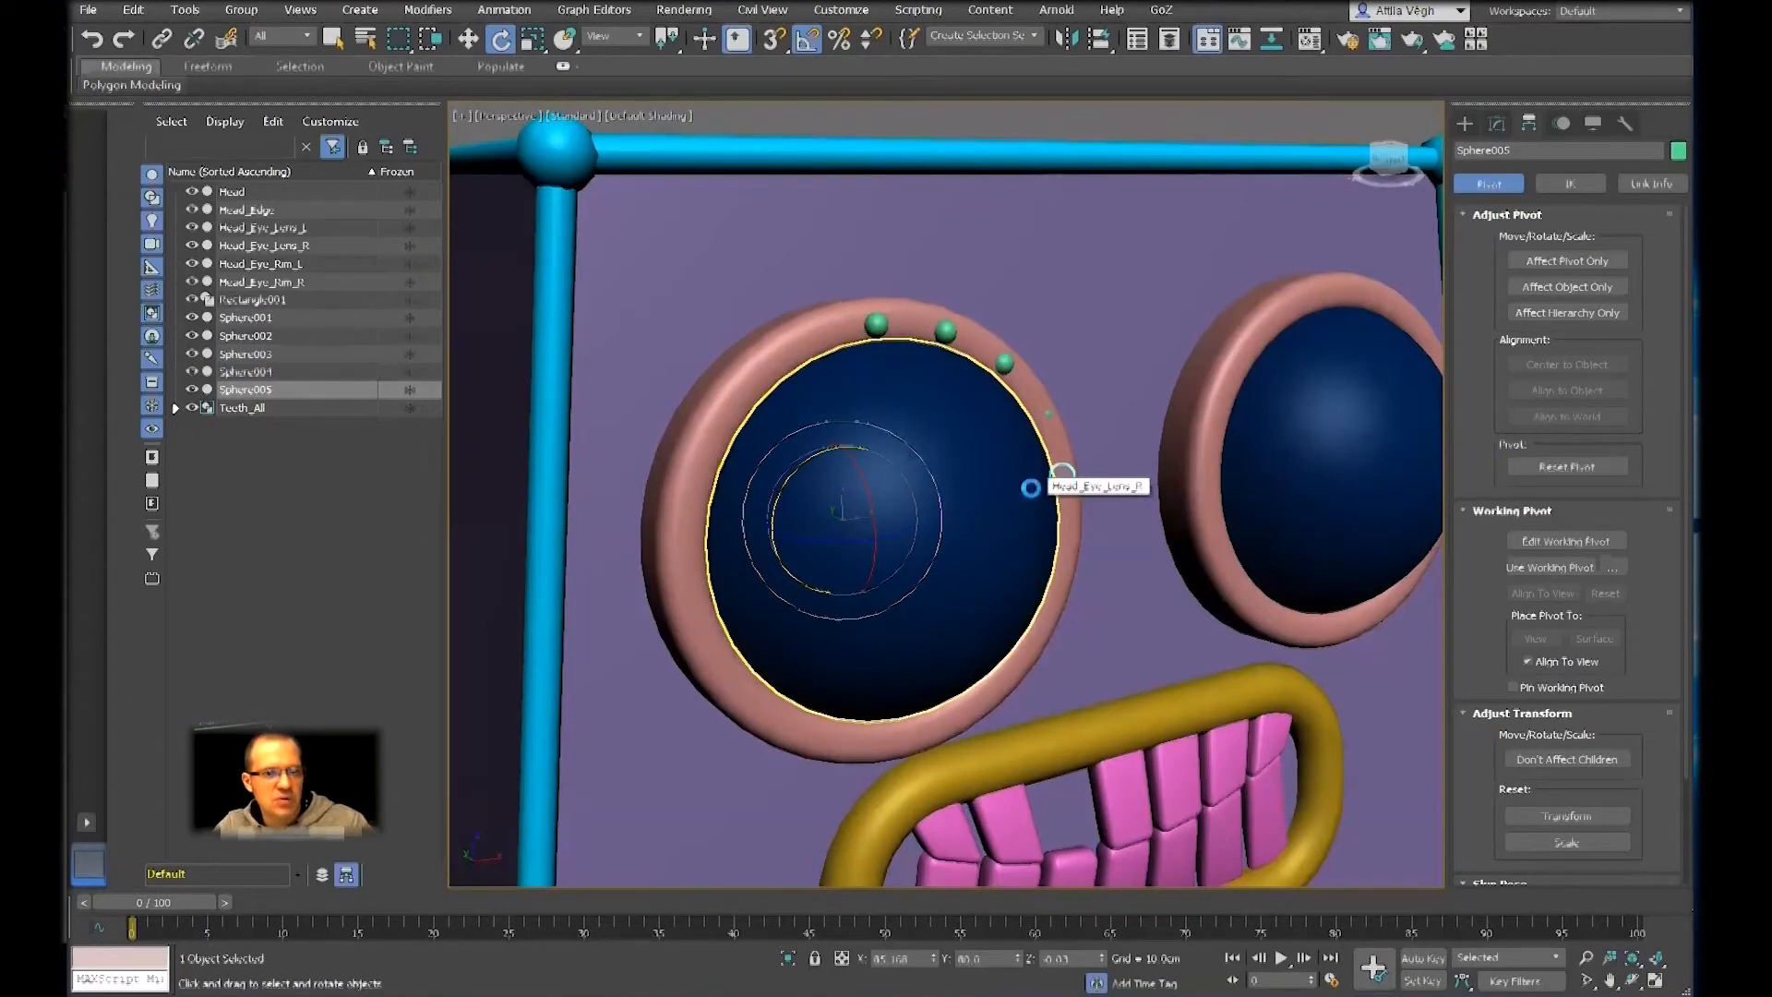
key(ctrl+z)
alt+middle_drag(894, 392, 885, 415)
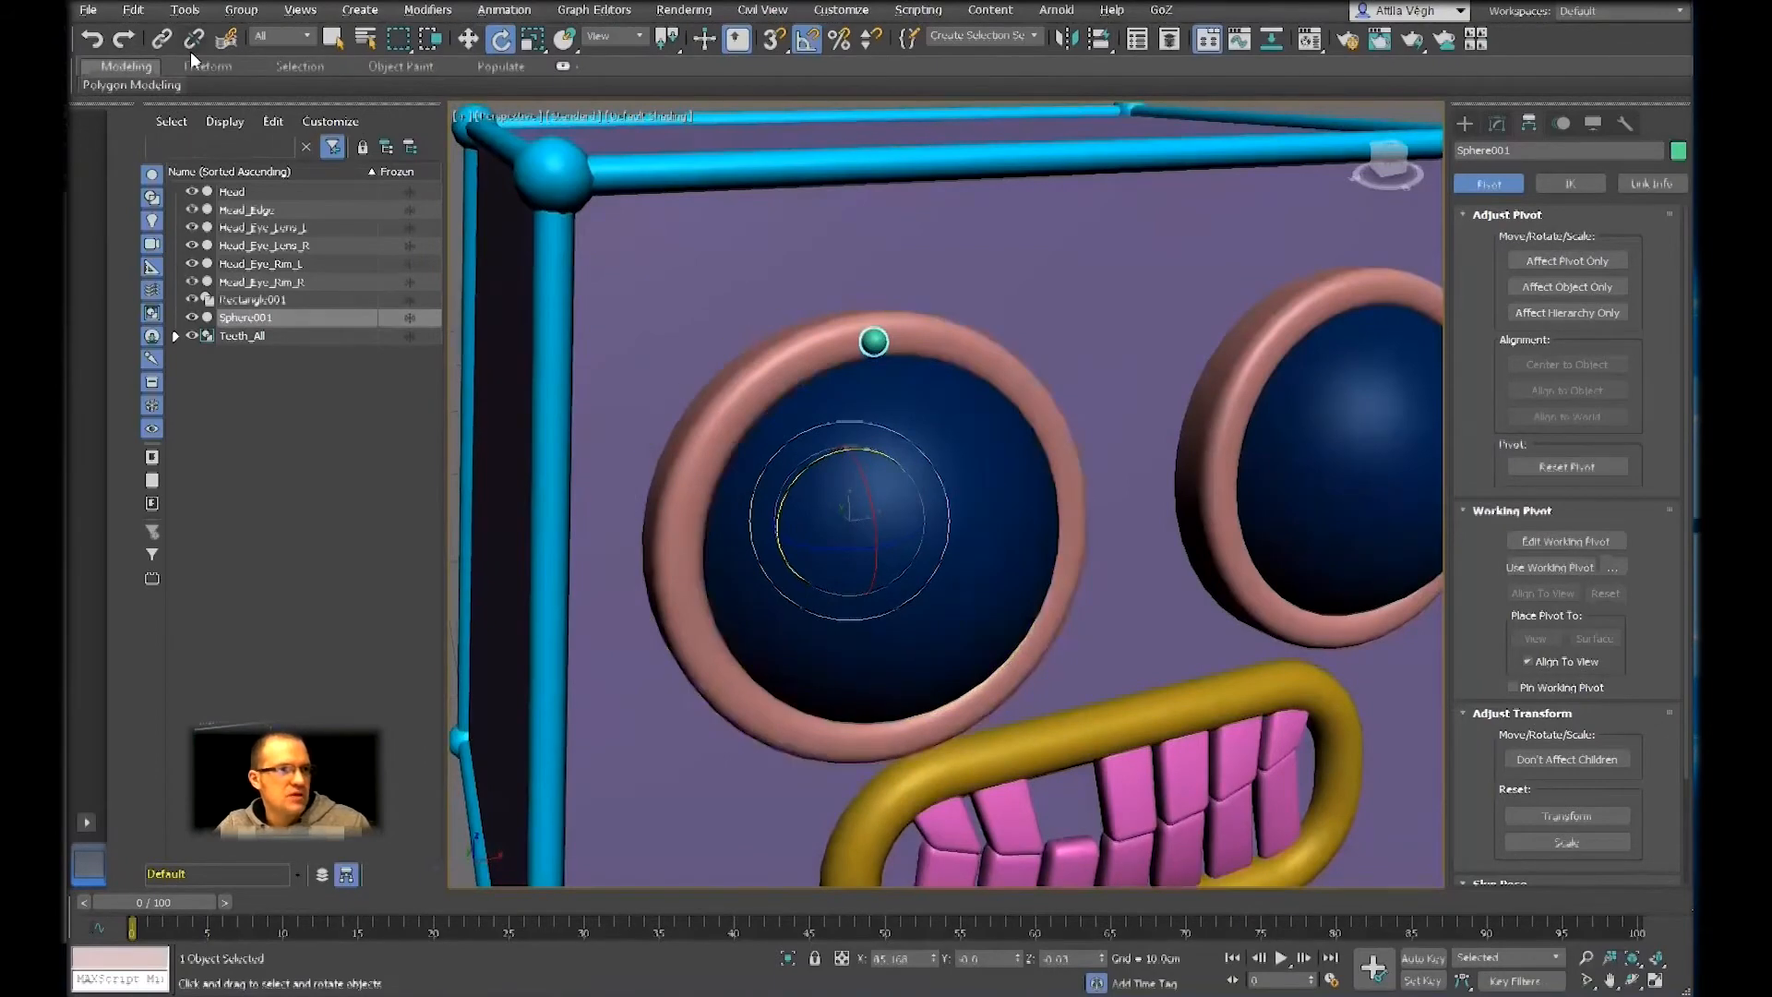
Open the Array tool for the sphere, switch its rotation to total values, and turn on the preview
click(189, 12)
click(220, 390)
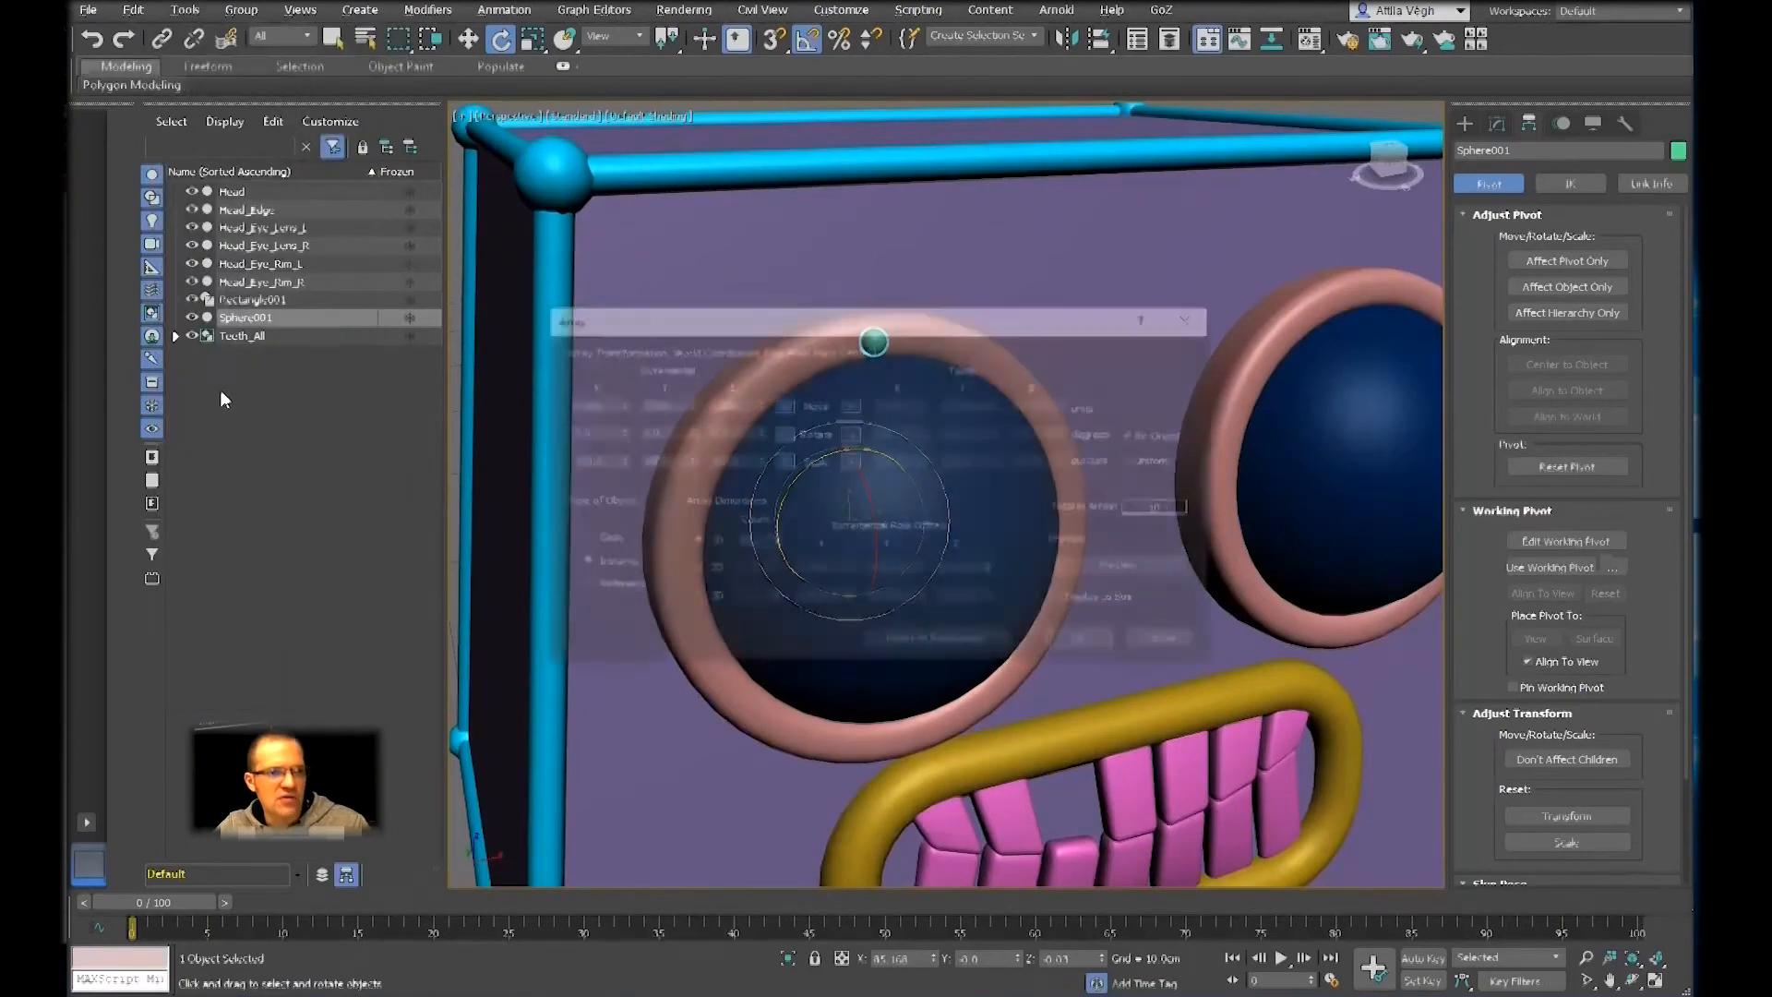
drag(902, 319, 1060, 87)
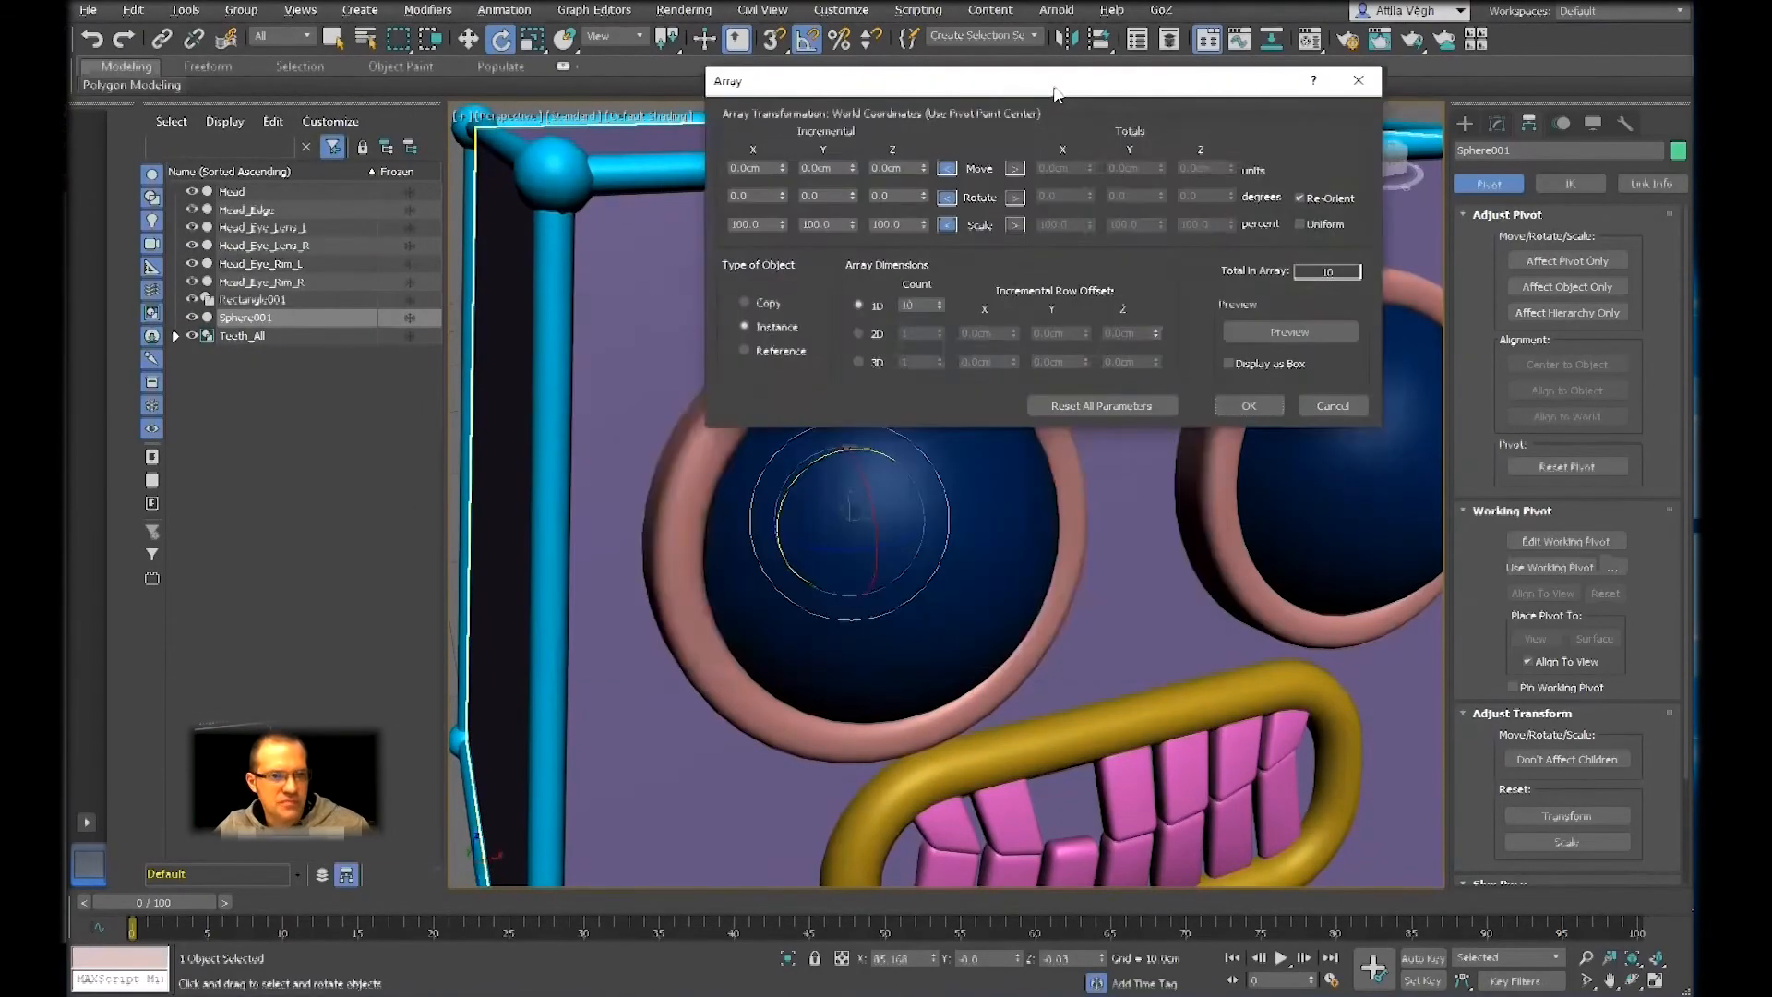
drag(1064, 104, 1134, 127)
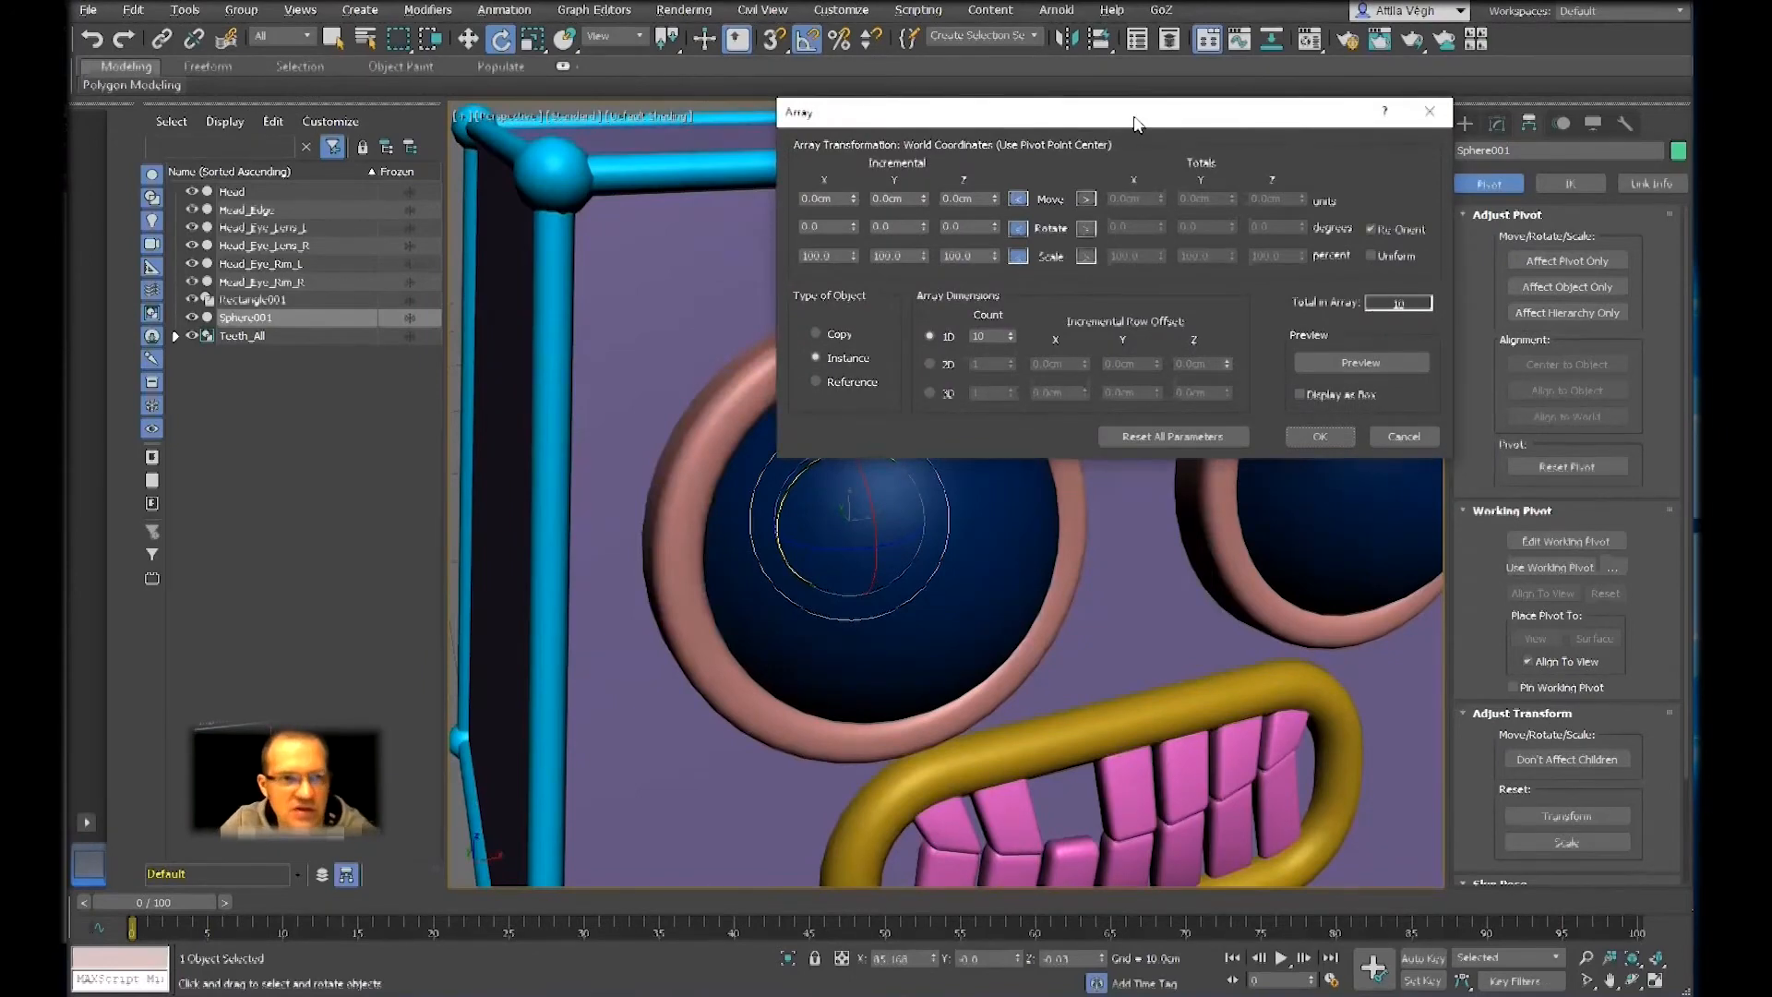
drag(1136, 123, 1136, 86)
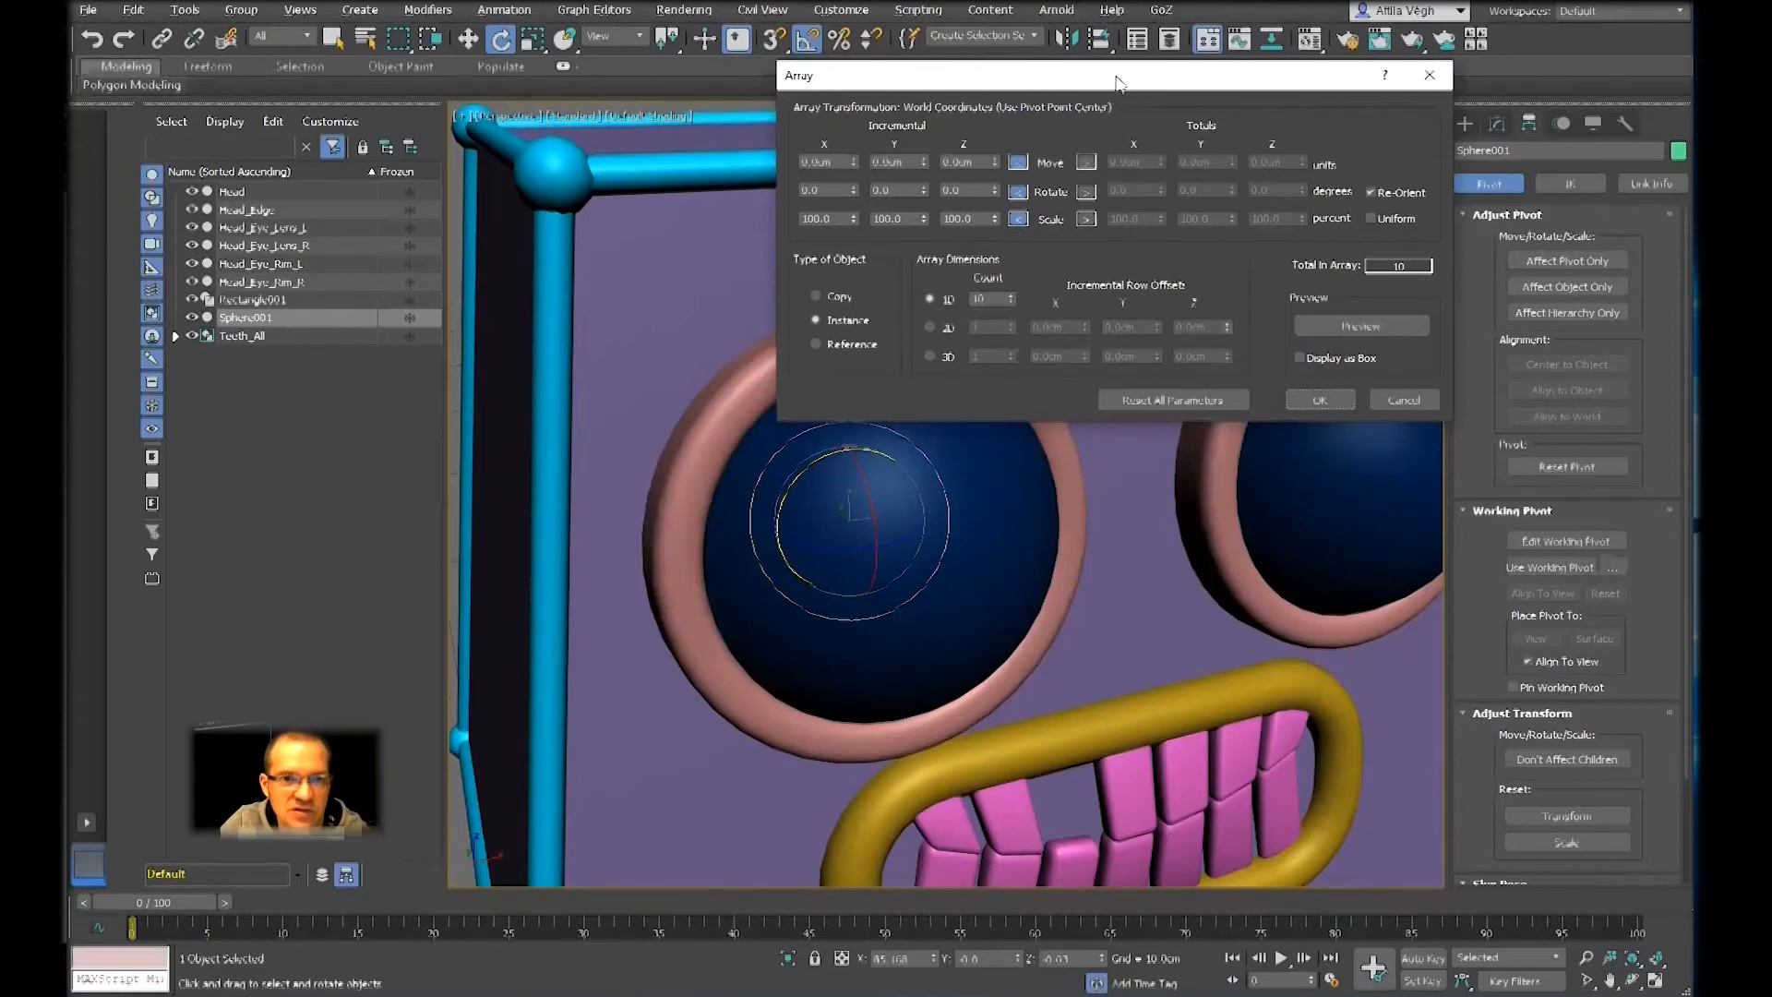
drag(1117, 82, 1276, 61)
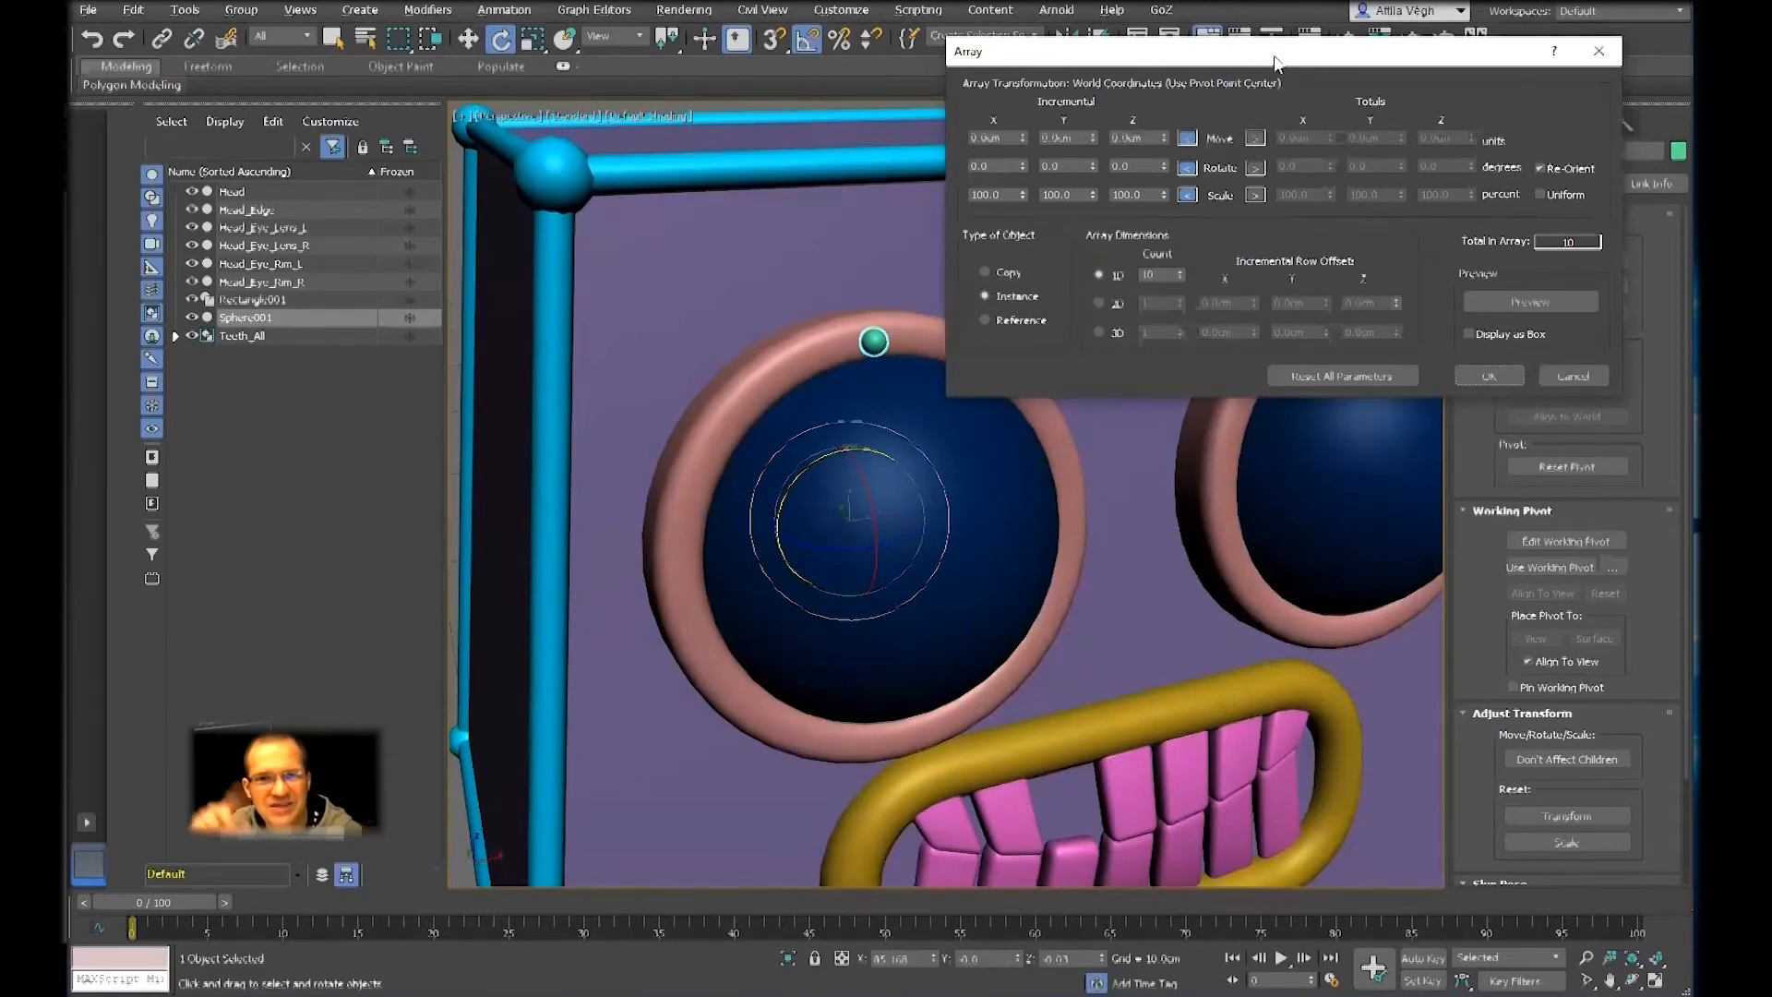
click(1255, 168)
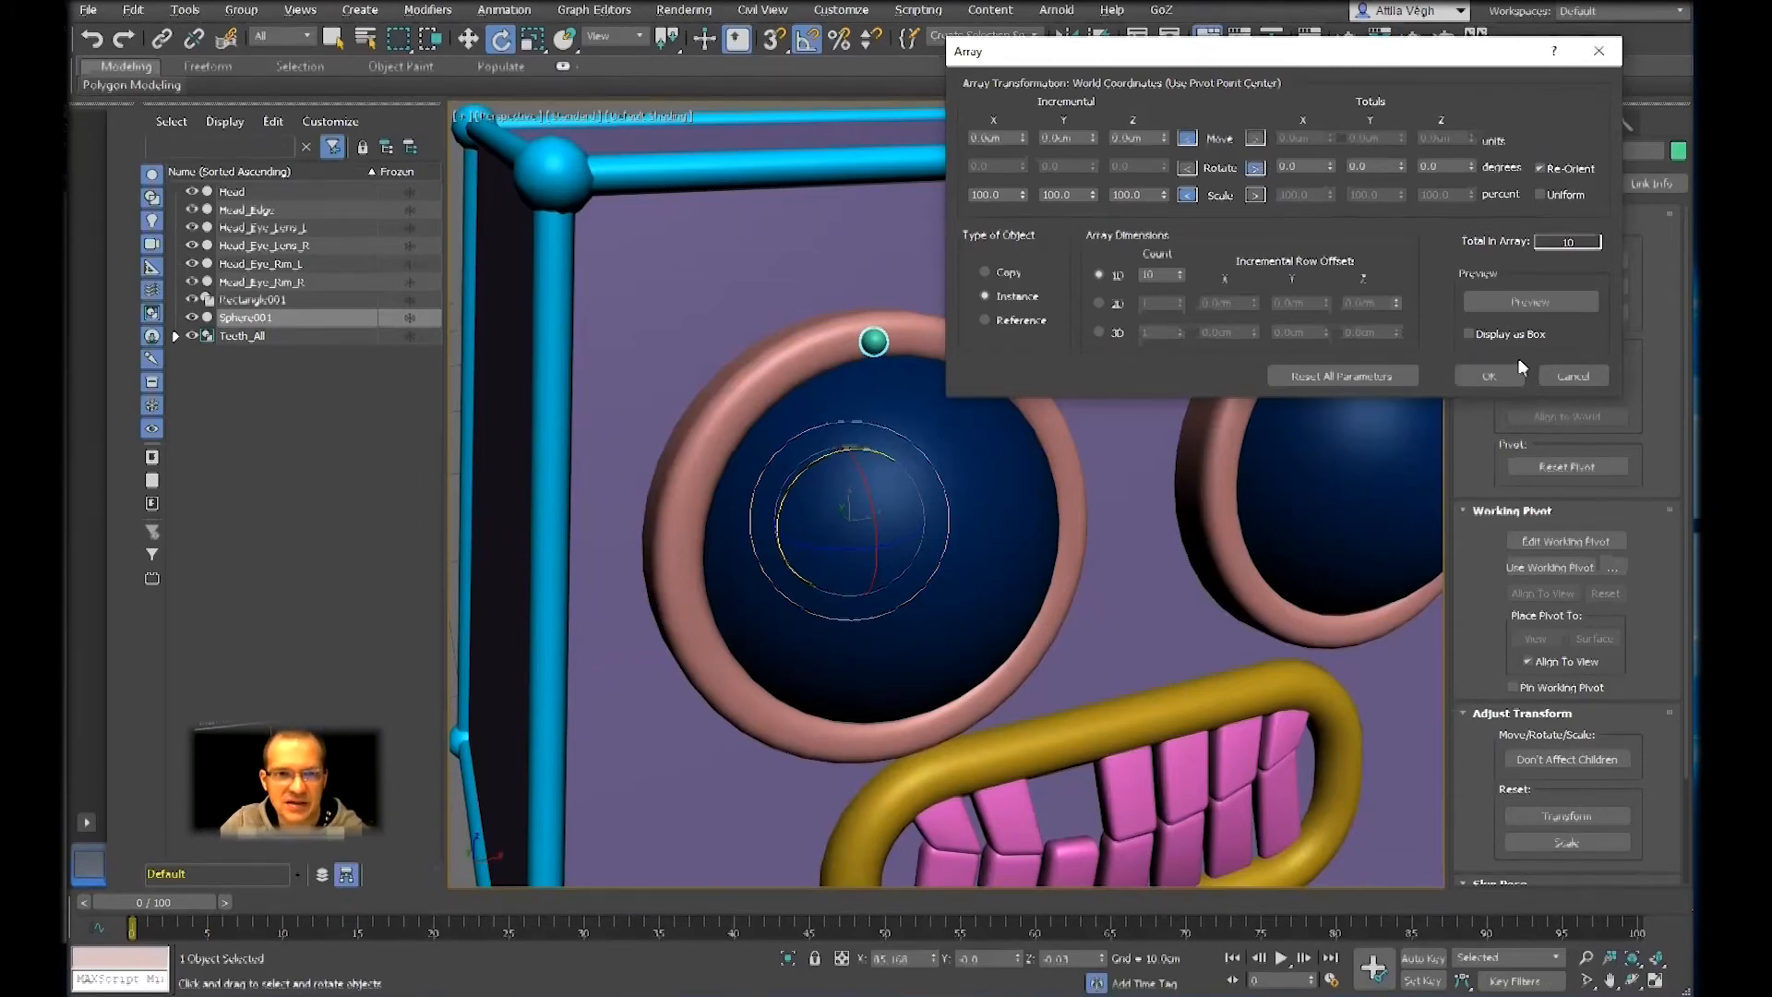
click(1520, 301)
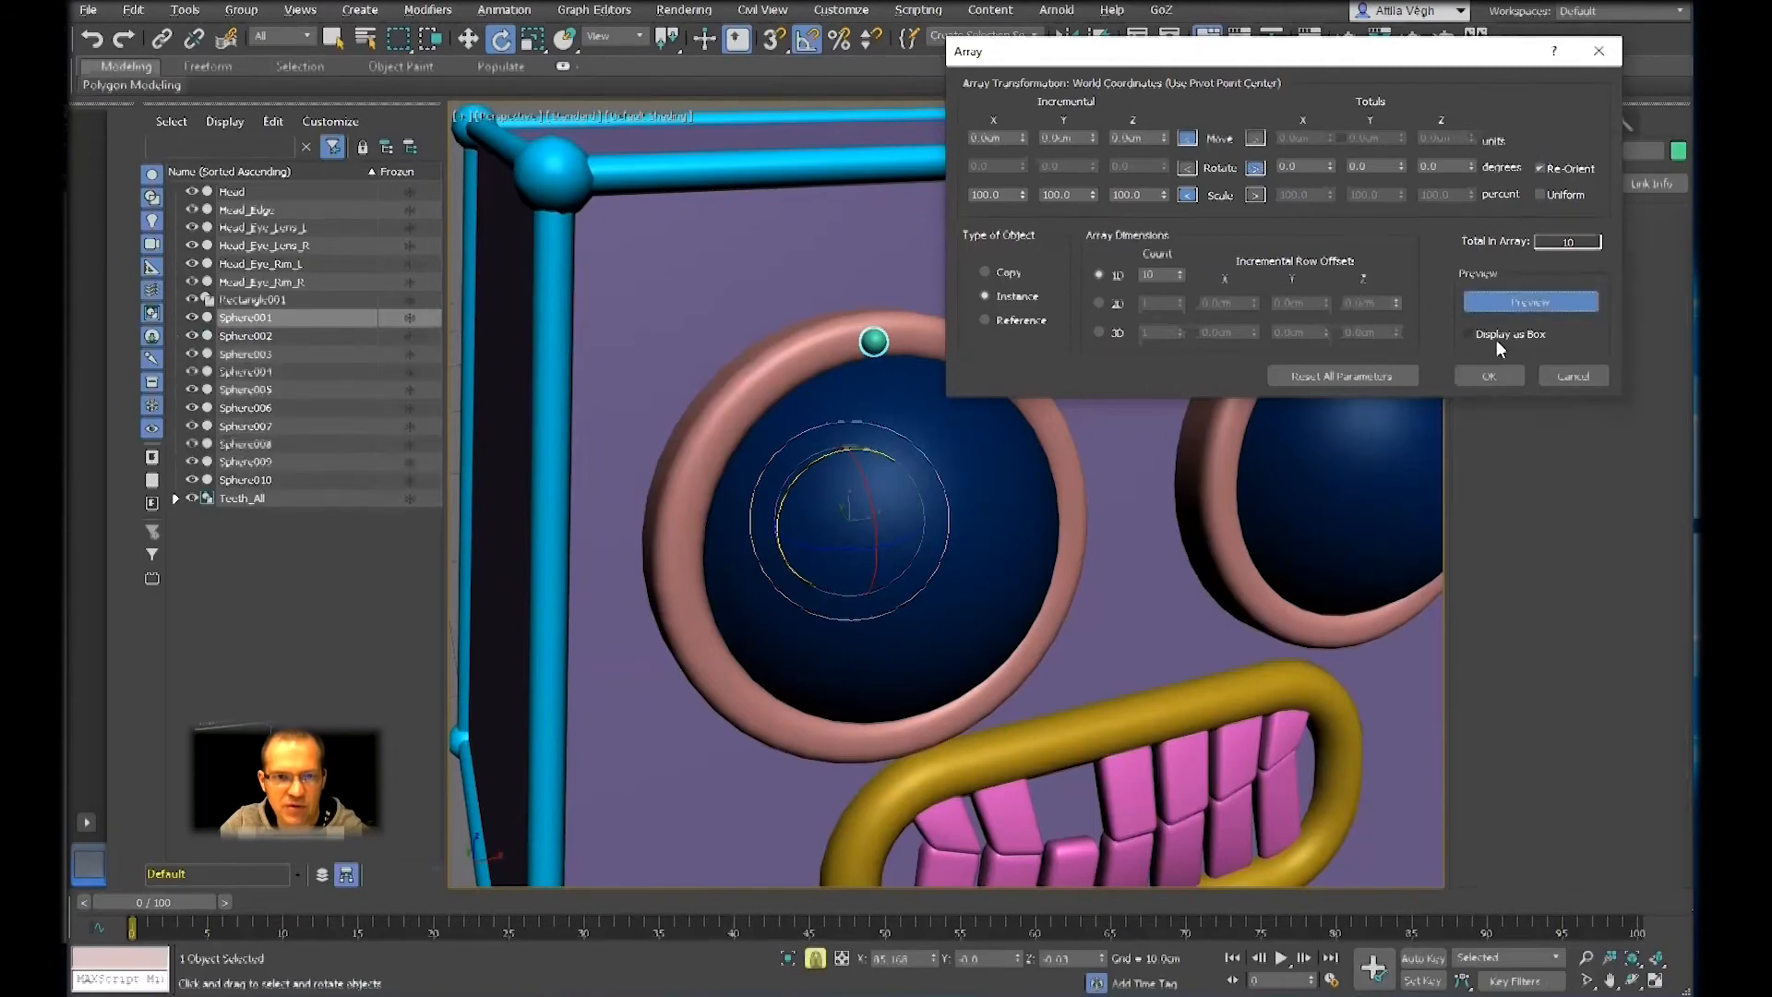
Try a total rotation about Z and reset it to 0, and set the array's total Y rotation to 360 degrees
drag(1471, 163, 1470, 115)
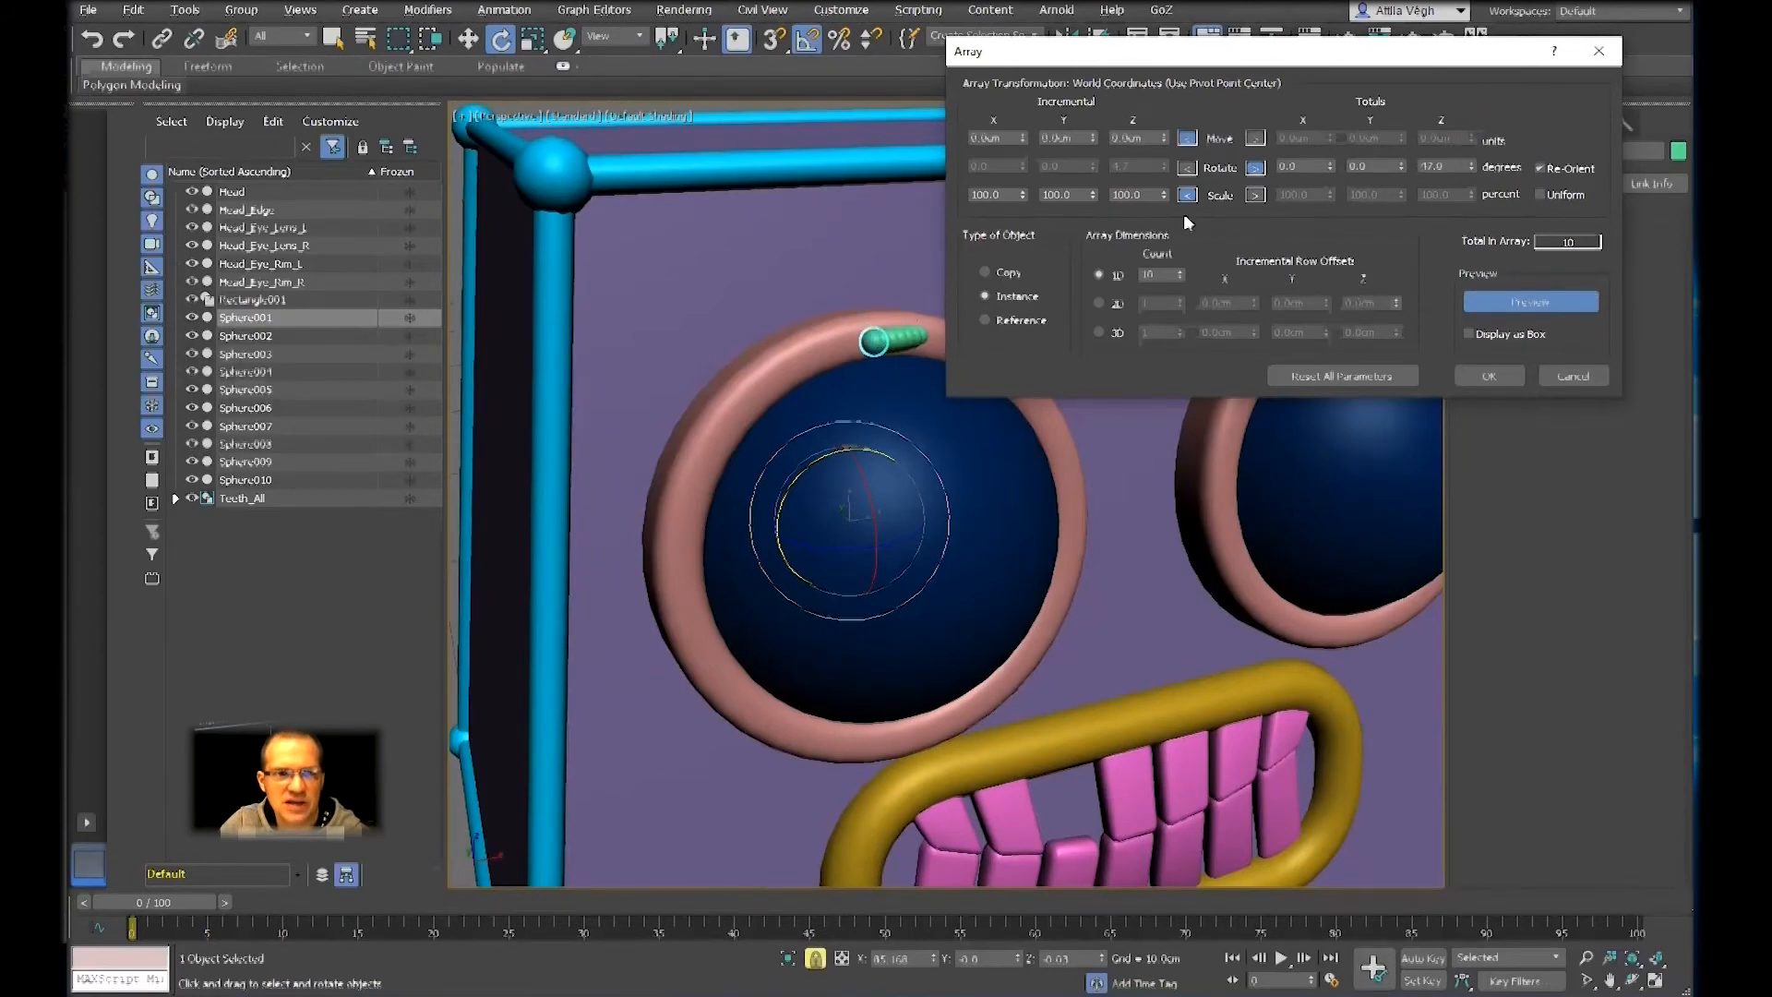
right_click(1469, 165)
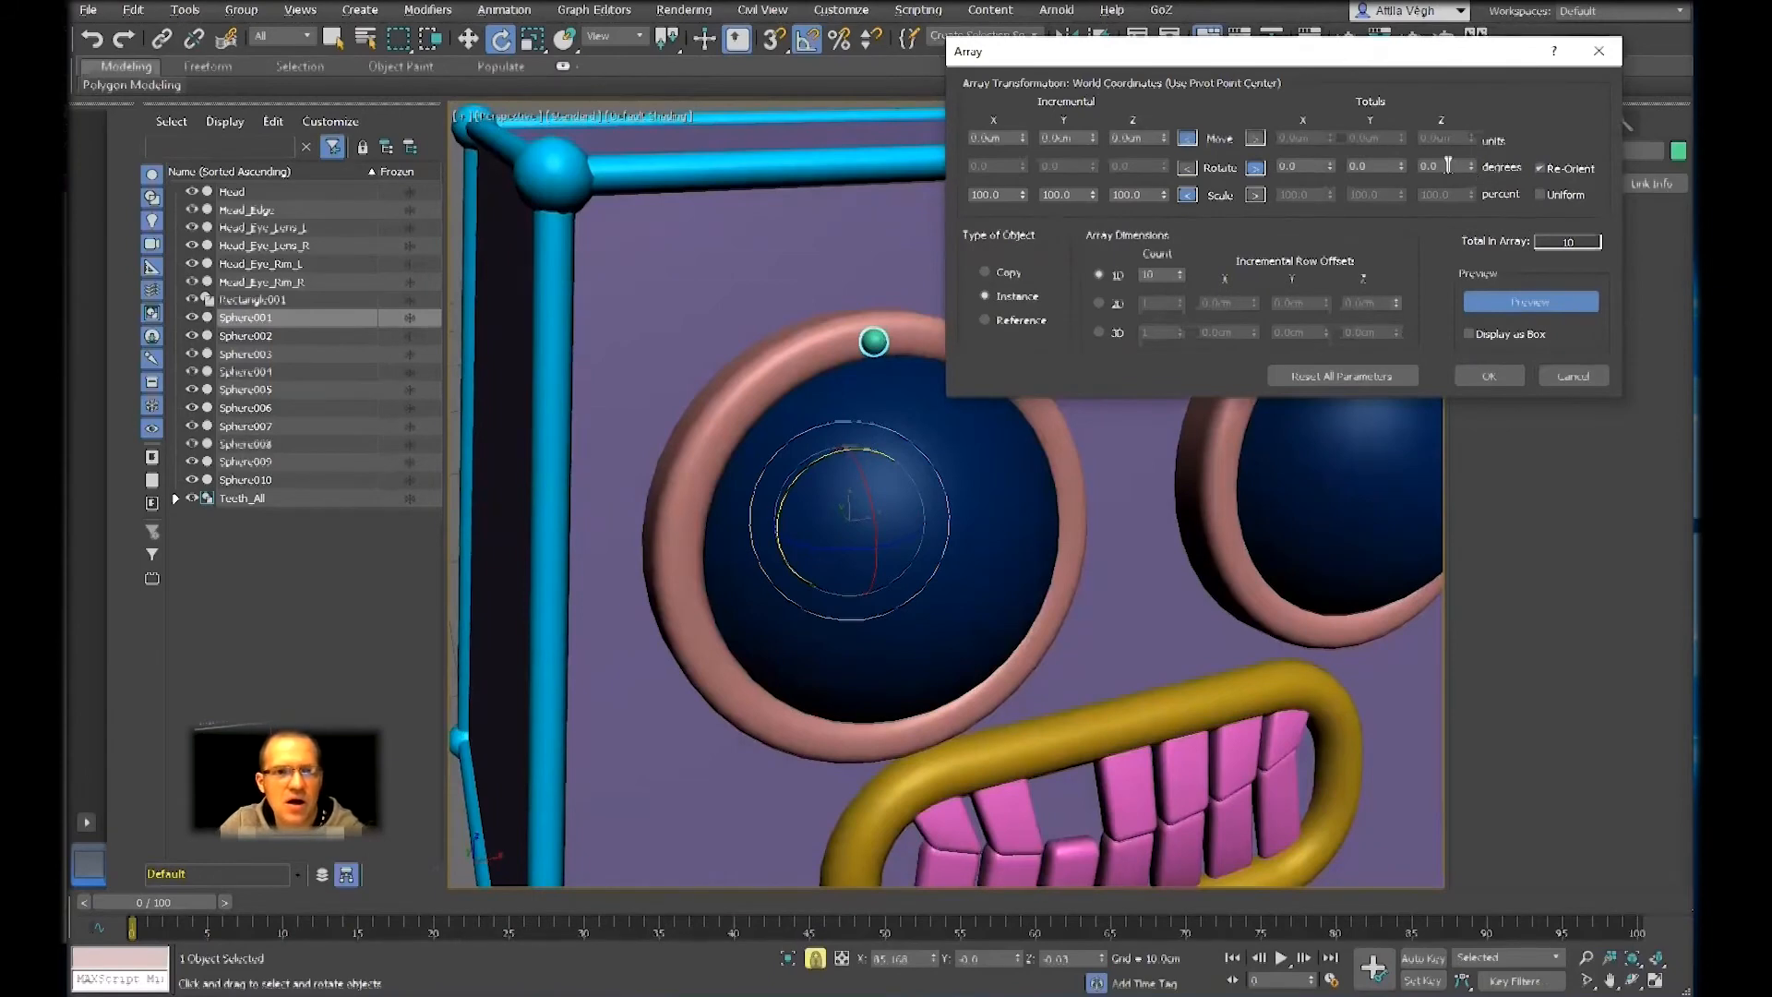
drag(1401, 166, 1417, 47)
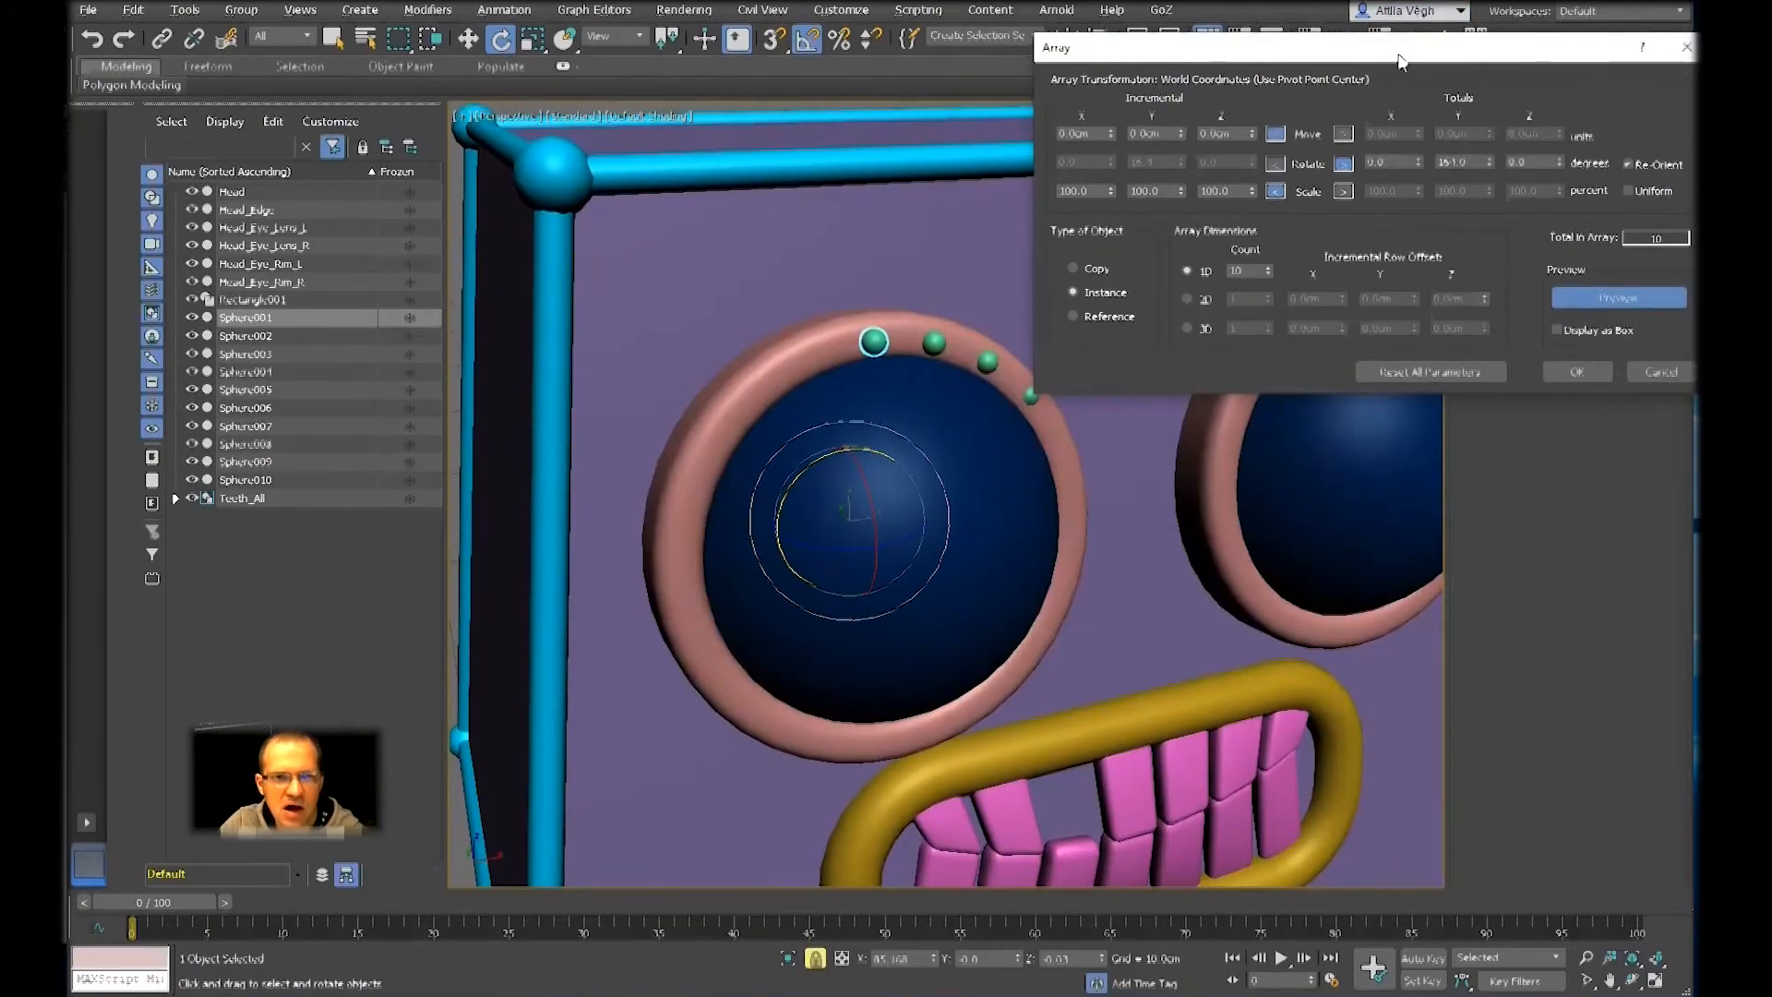
drag(1403, 54, 1370, 71)
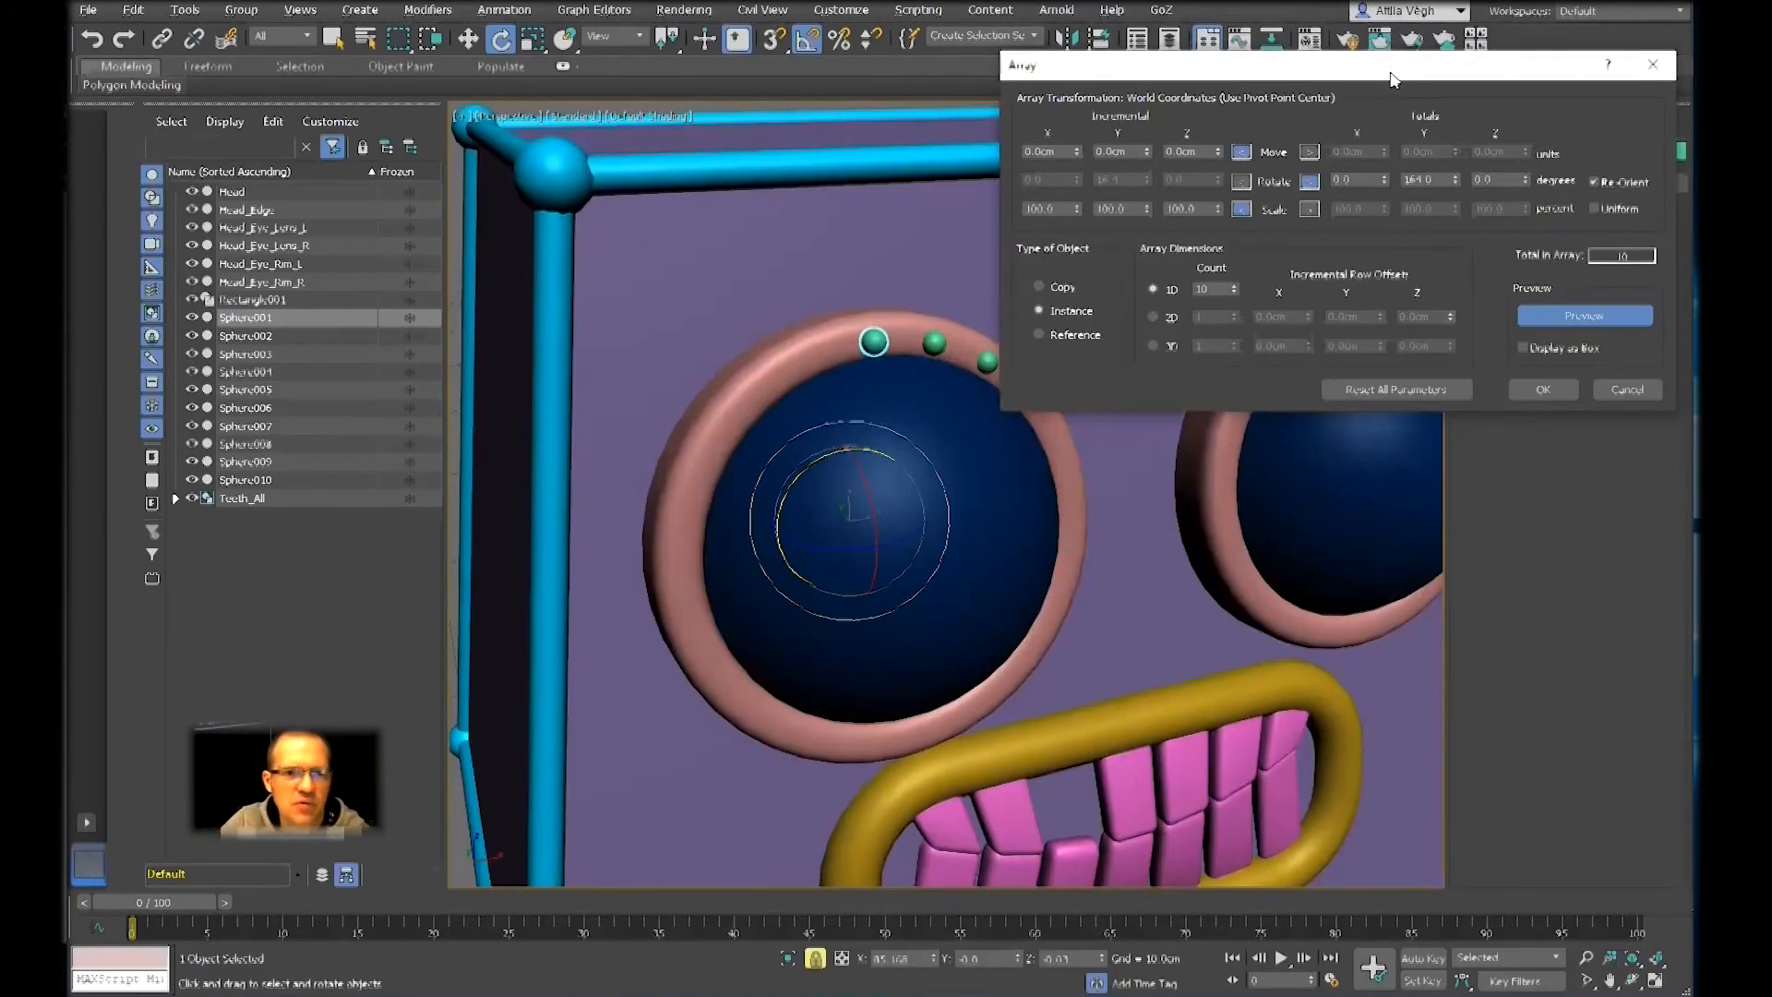
double_click(1421, 179)
text(360)
key(Return)
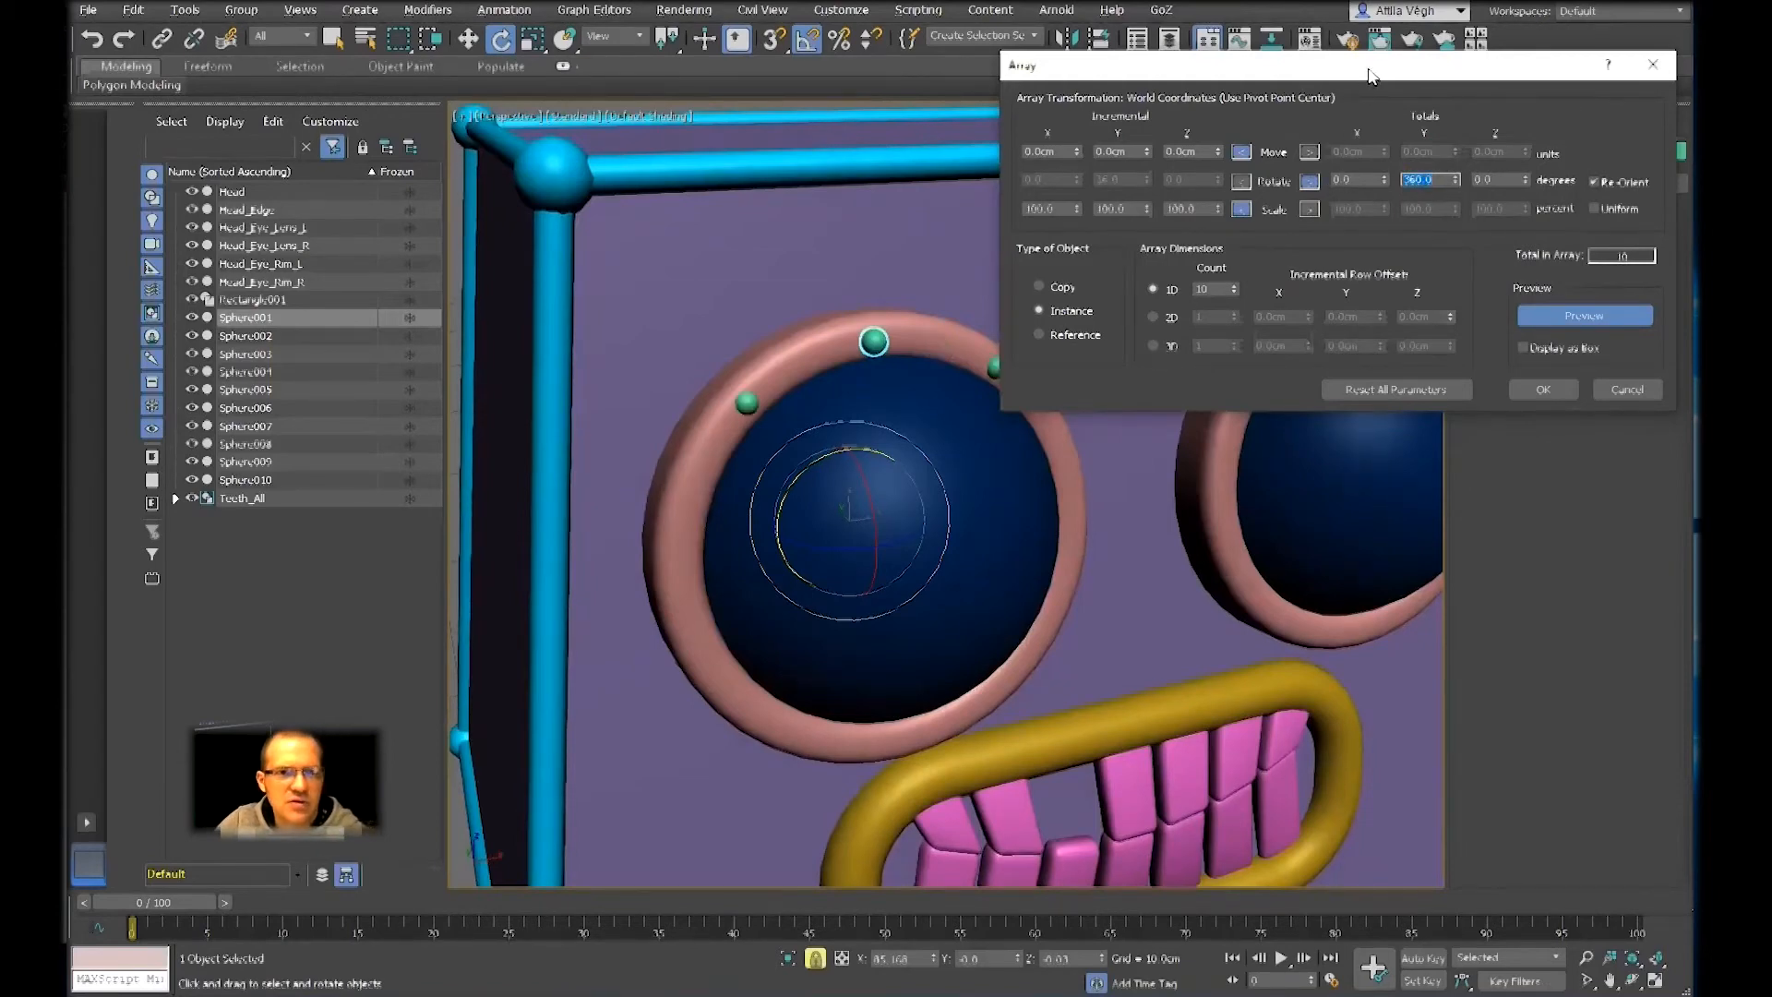
Set the array's 1D count to 19, check the ring in wireframe, and create the sphere instances around the eye rim
drag(1311, 79, 1255, 94)
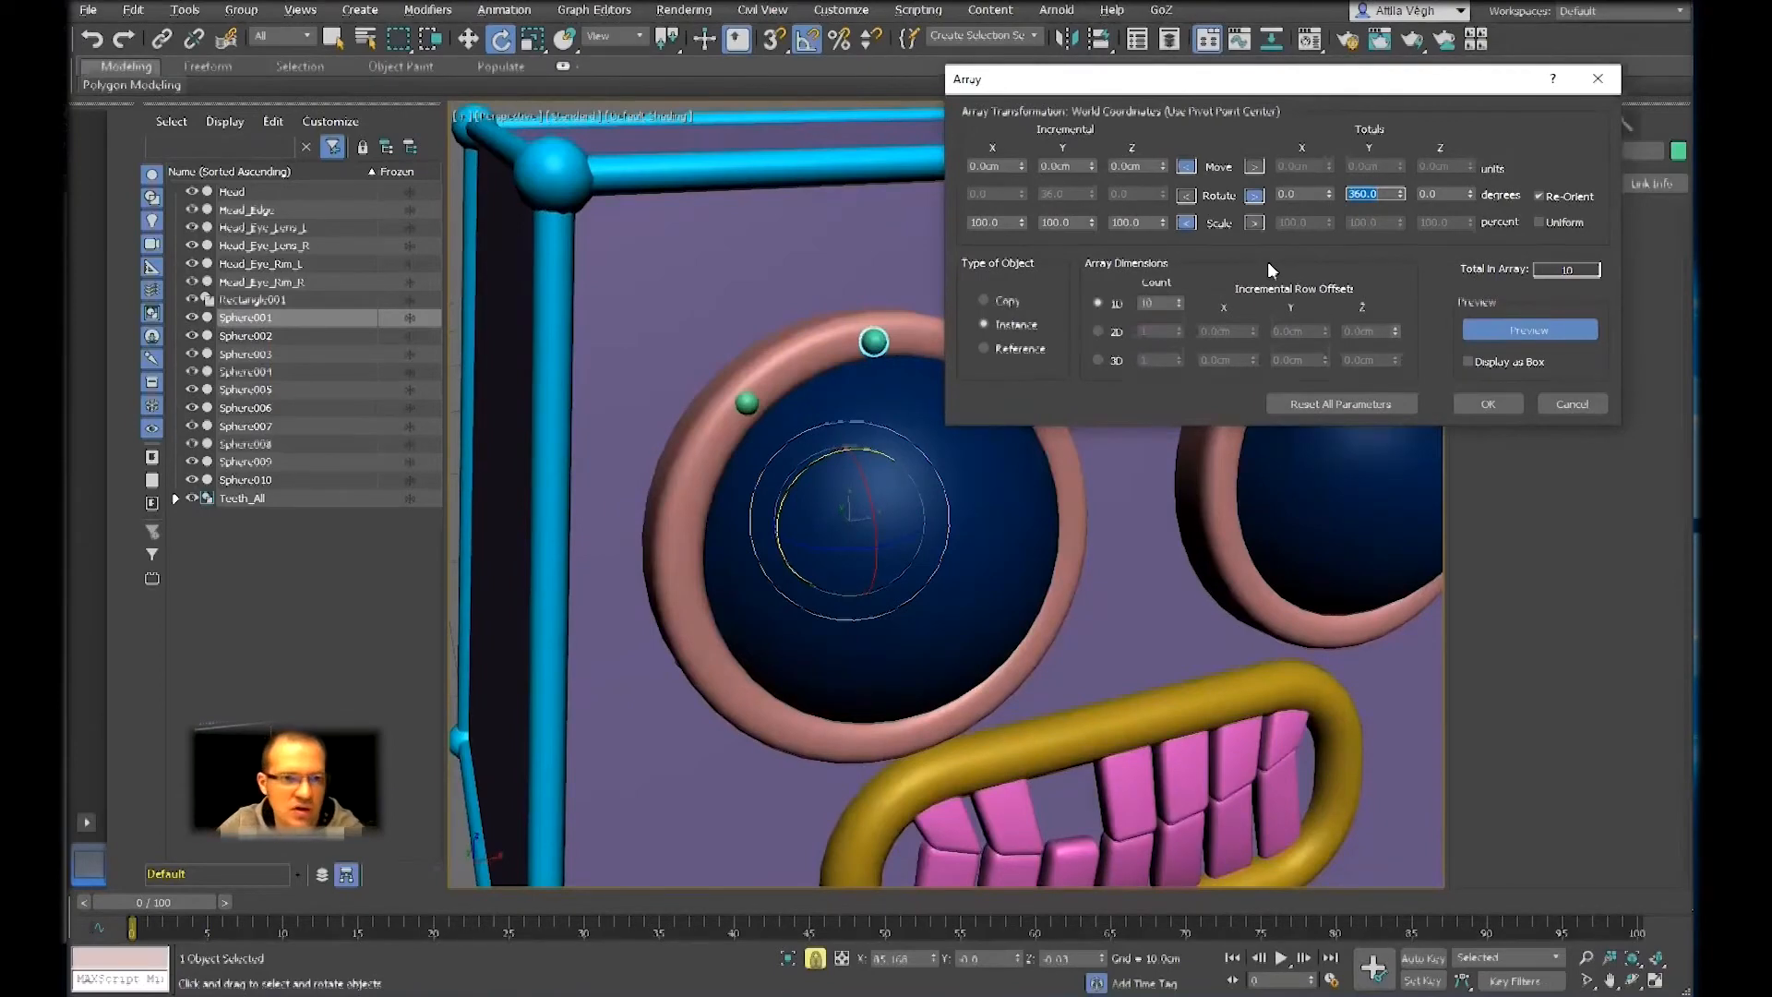
click(1177, 298)
drag(1176, 297, 1264, 91)
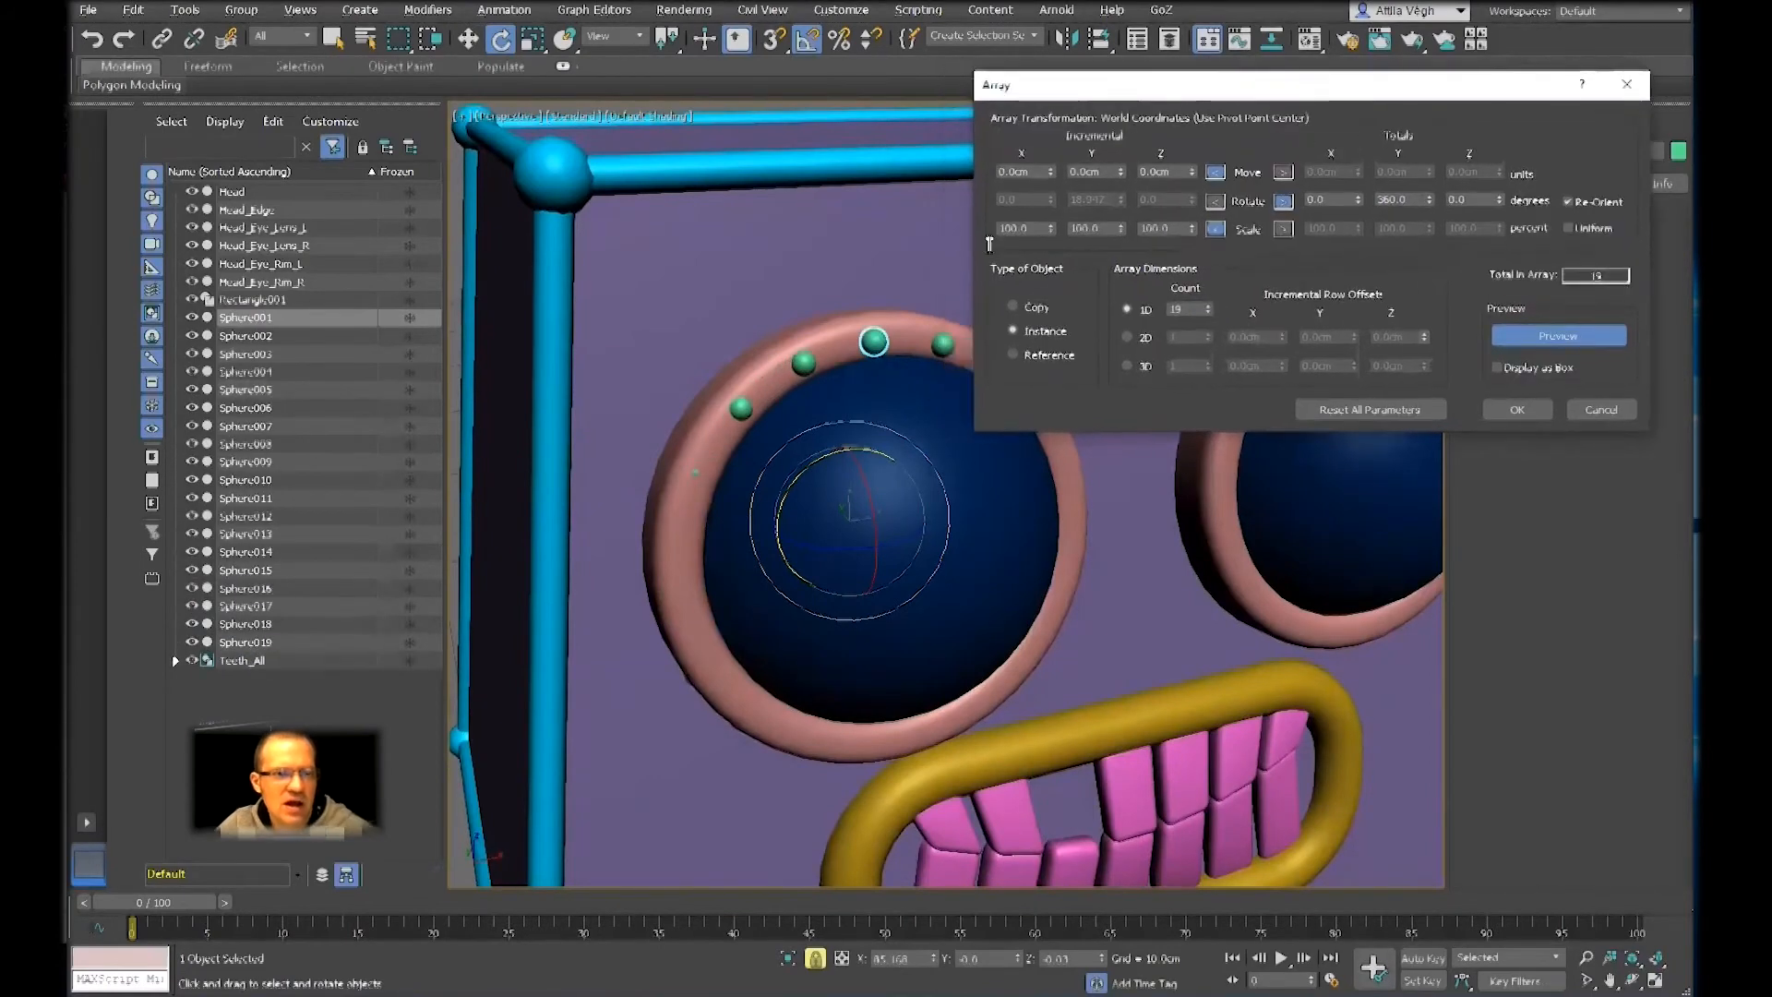
scroll(855, 277, down, 1)
key(F3)
alt+middle_drag(860, 307, 914, 343)
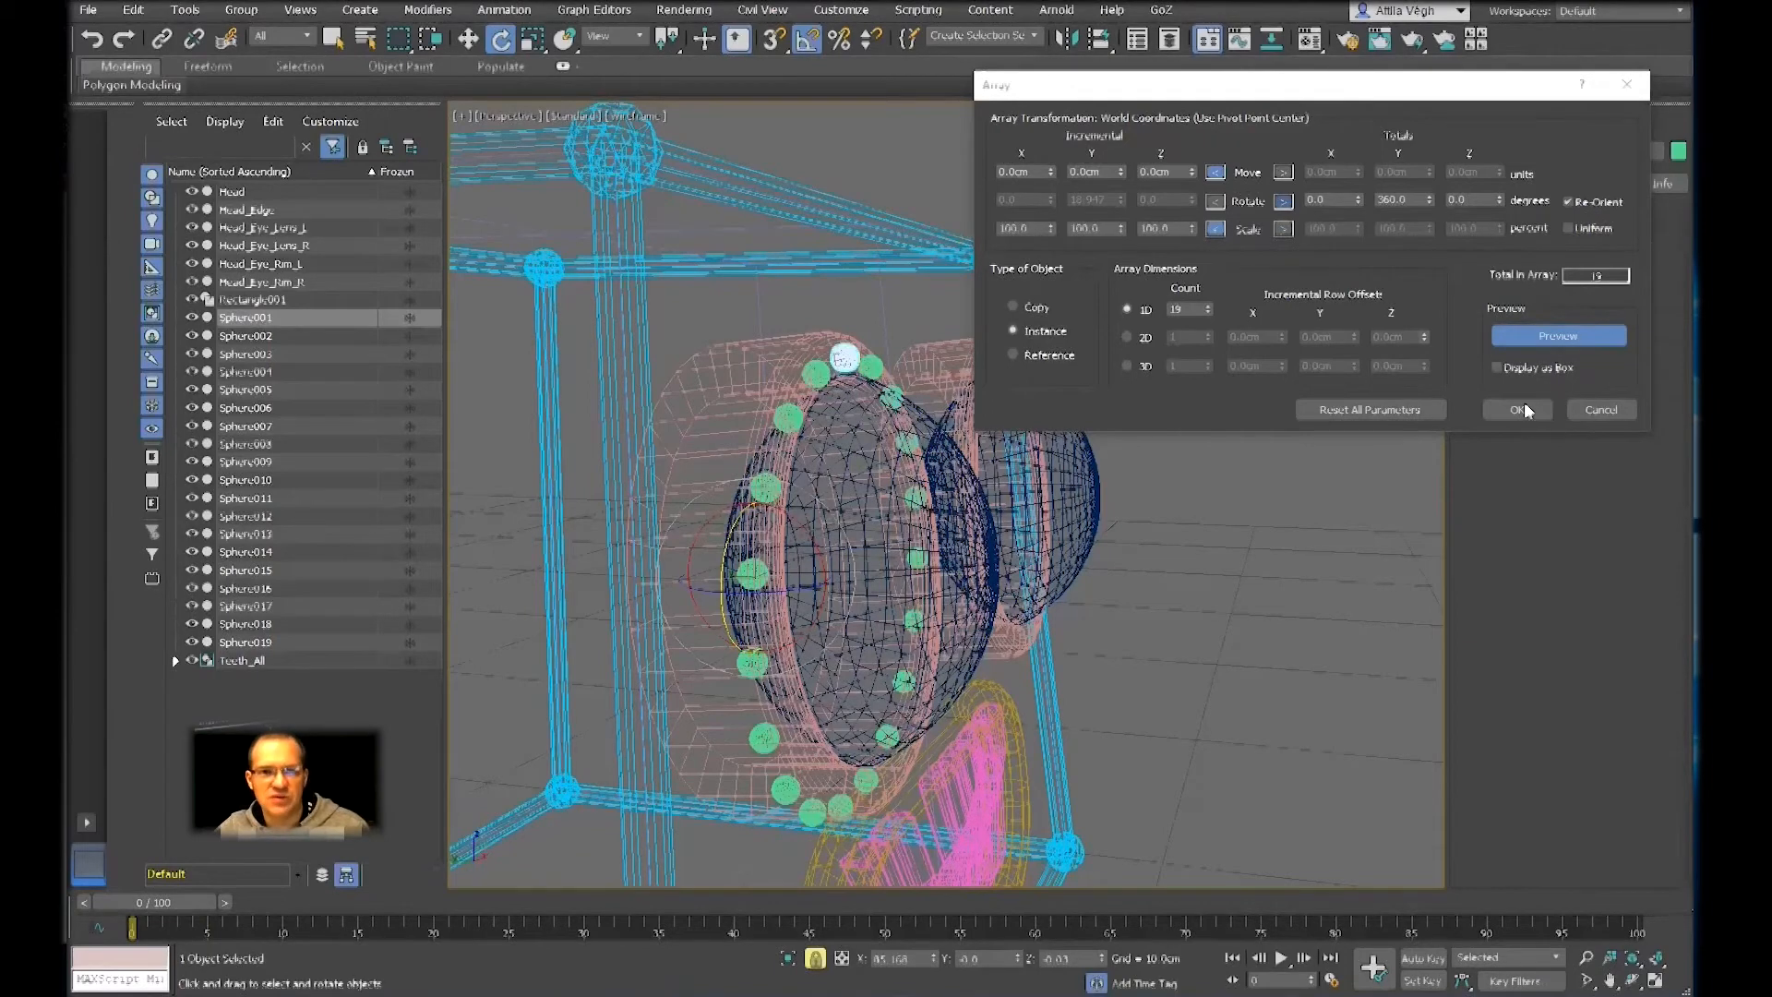
key(F3)
scroll(1292, 570, up, 3)
alt+middle_drag(1238, 571, 1435, 447)
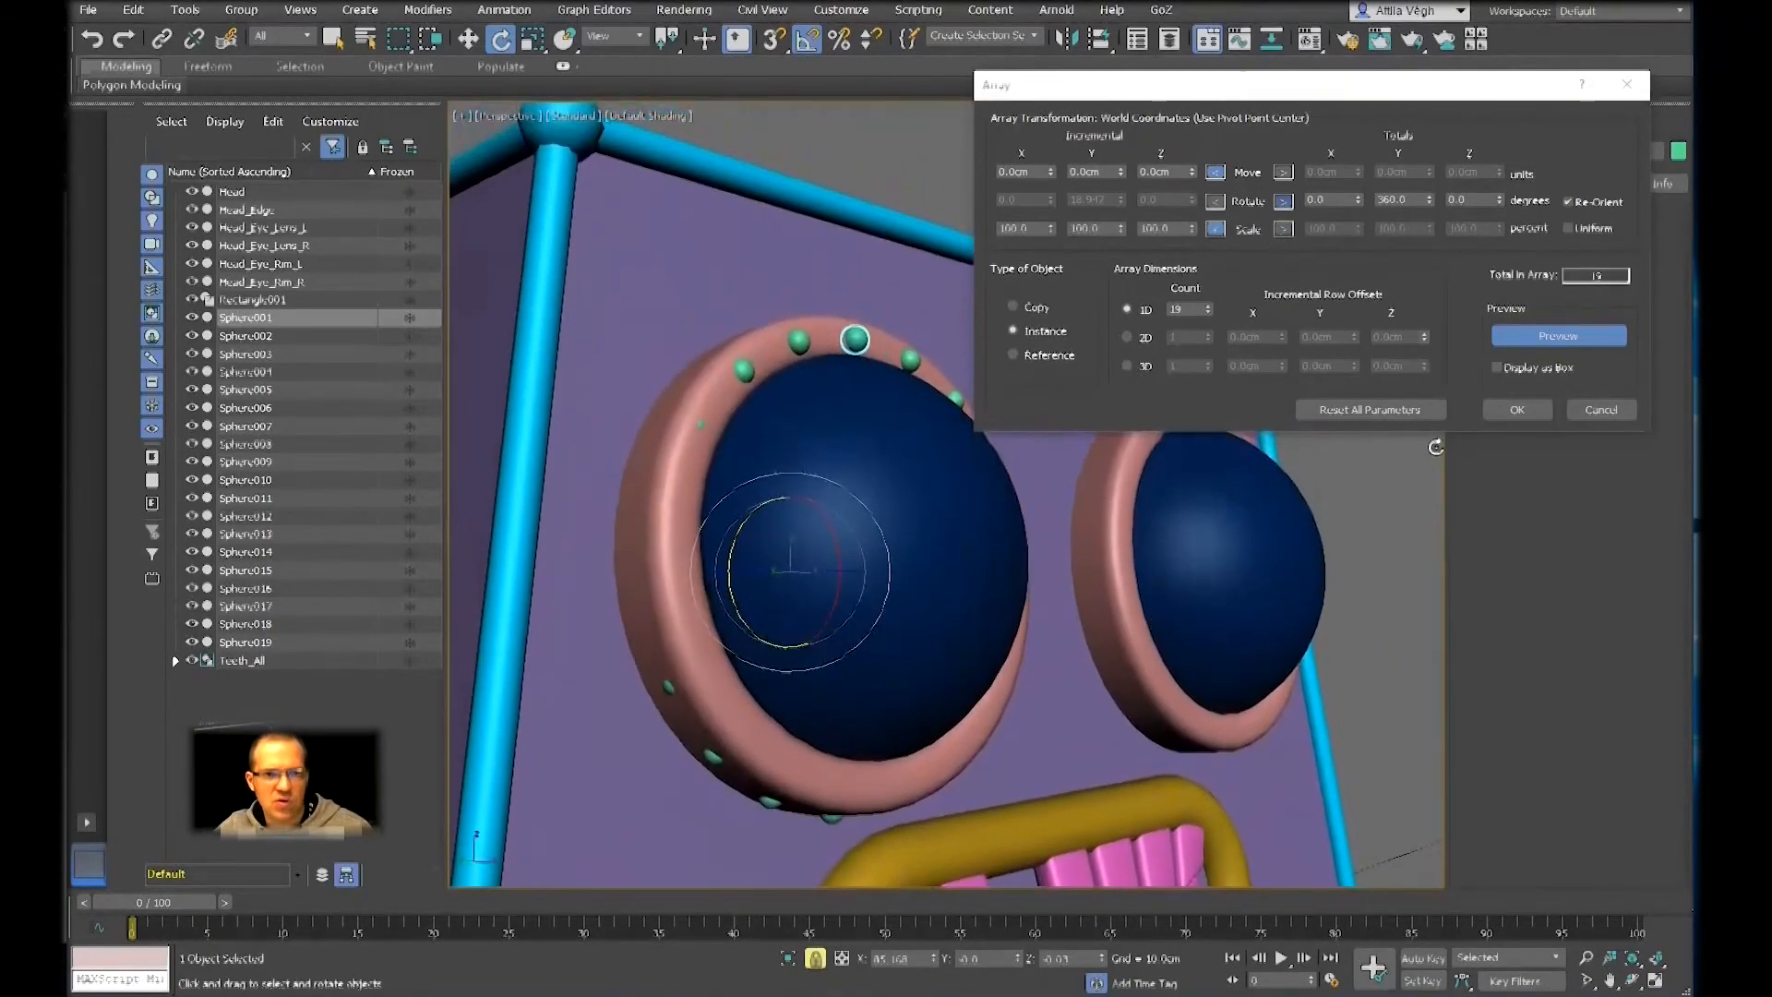
click(1516, 409)
Select Sphere001 through Sphere019 and tilt and move the ring to line up with the front of the eye rim
alt+middle_drag(923, 480, 1001, 452)
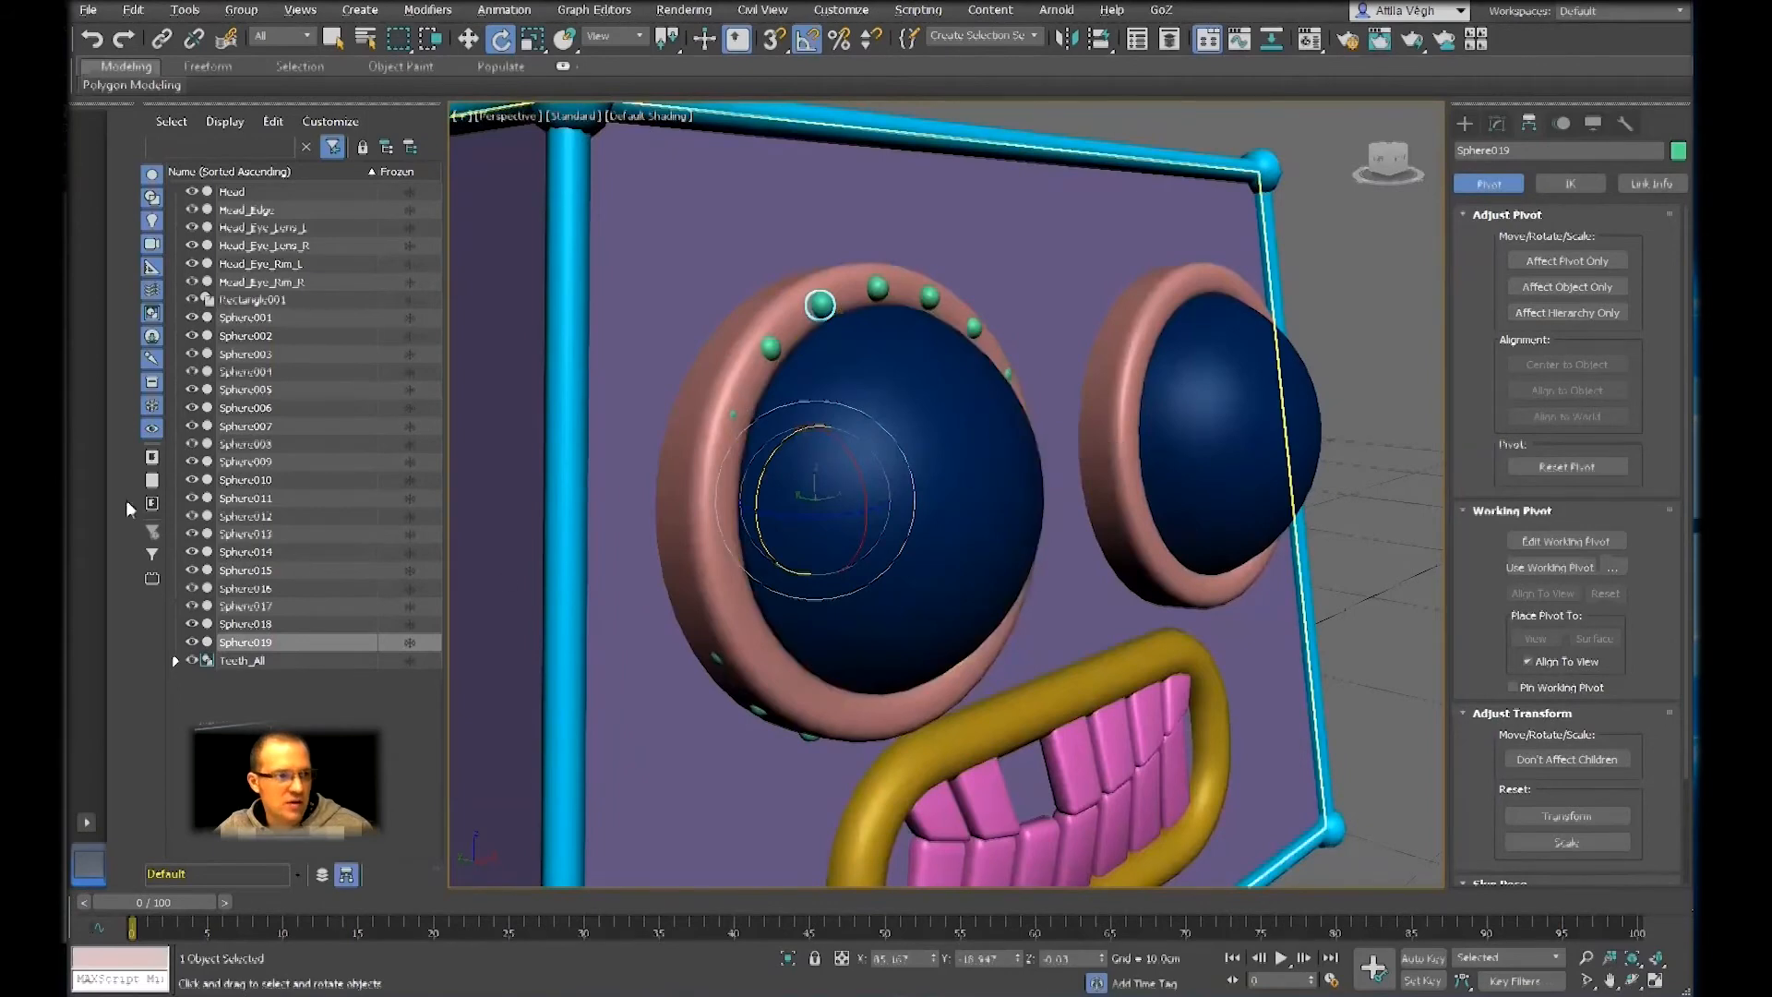
click(256, 318)
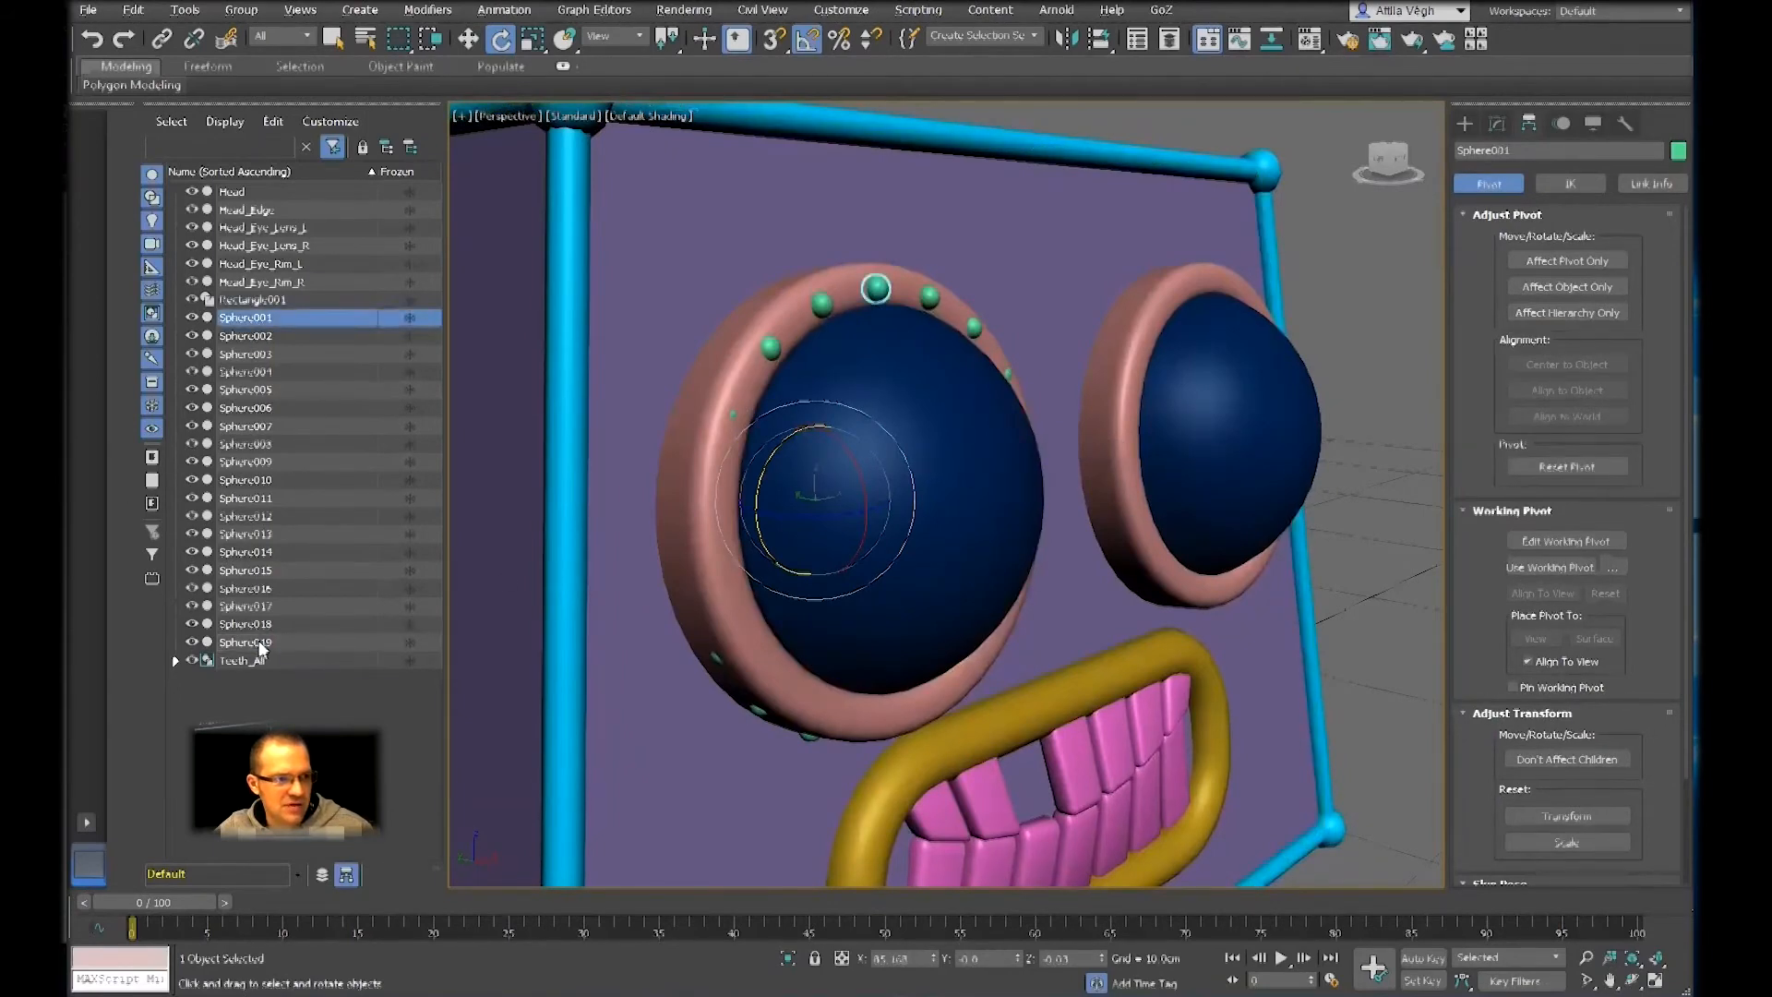
shift+click(286, 639)
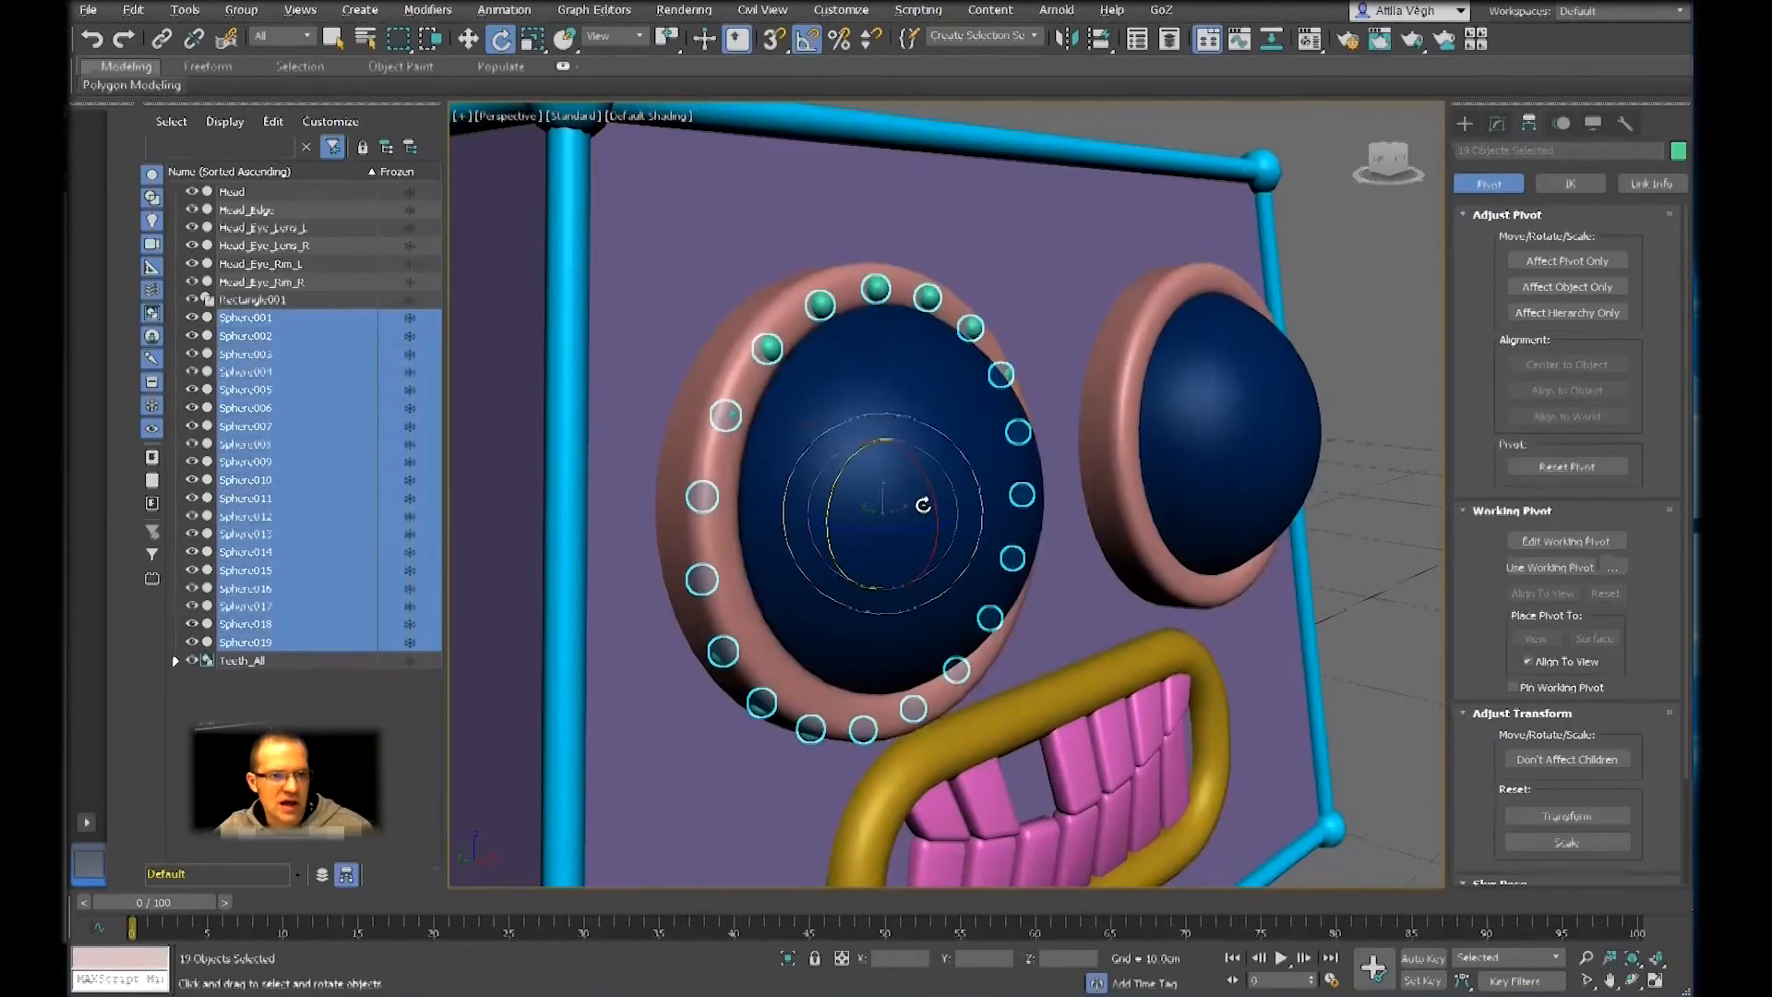
drag(933, 502, 933, 497)
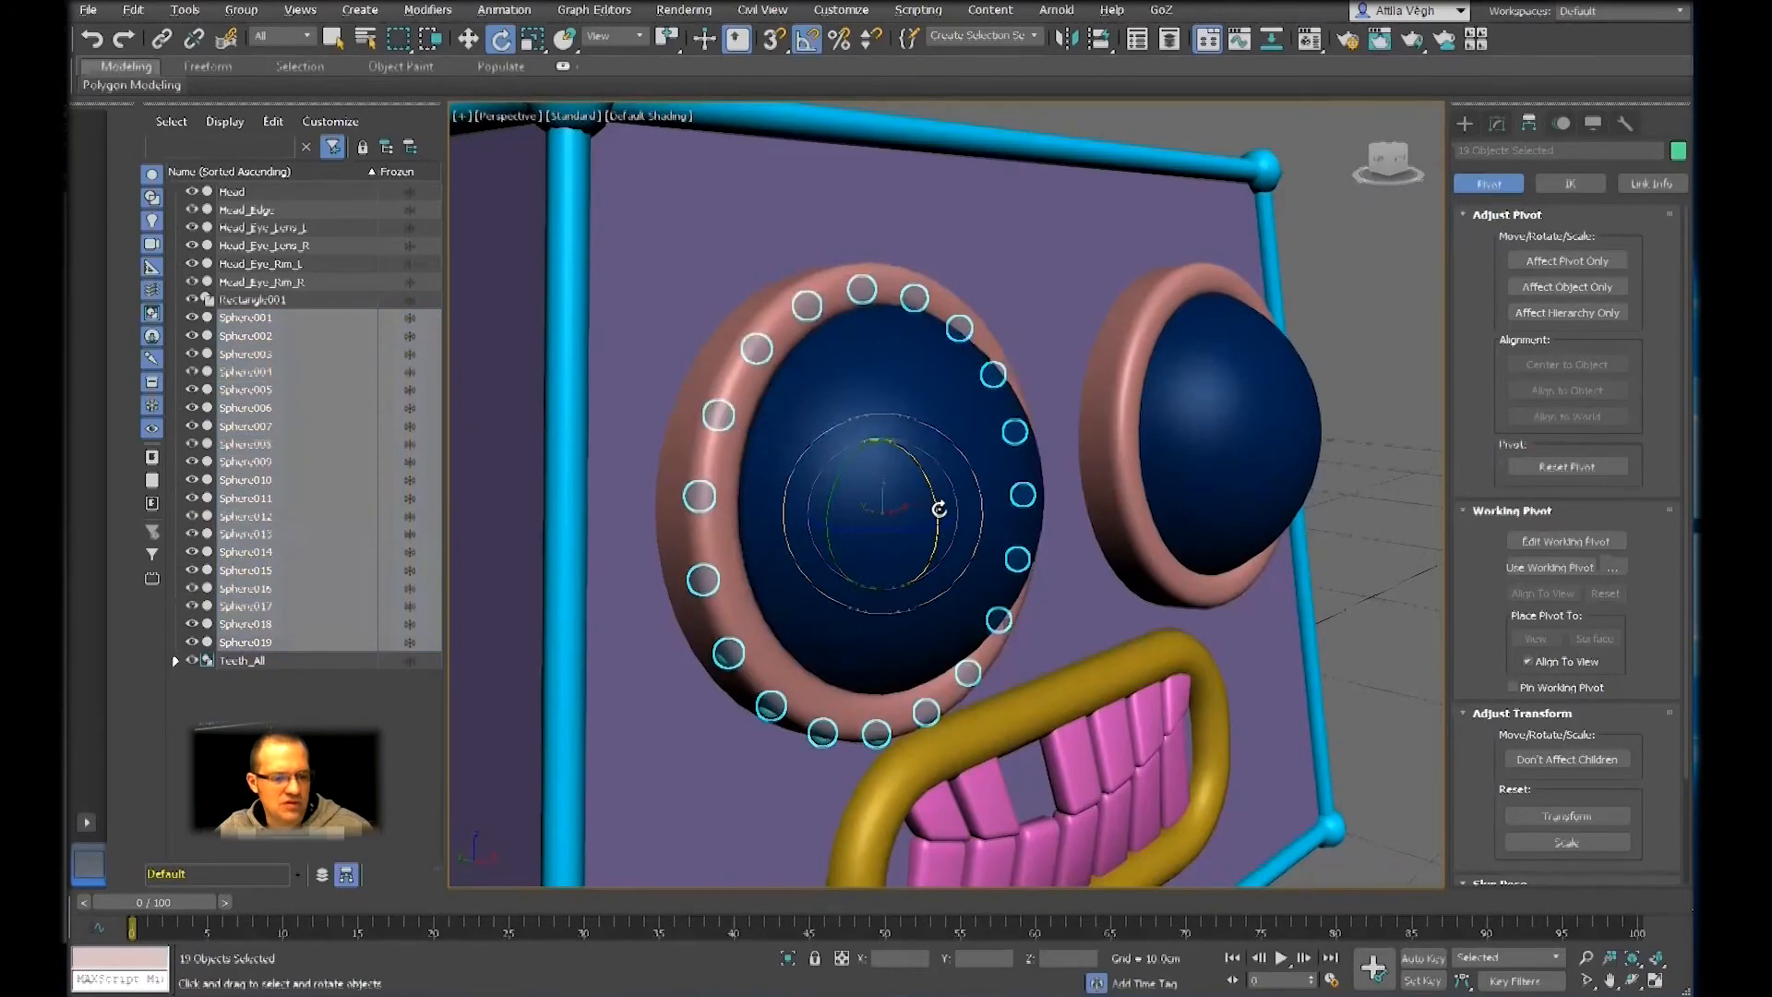
key(w)
drag(838, 502, 853, 508)
mouse_move(868, 533)
alt+middle_down()
mouse_move(784, 533)
mouse_move(871, 536)
alt+middle_up()
drag(900, 476, 901, 465)
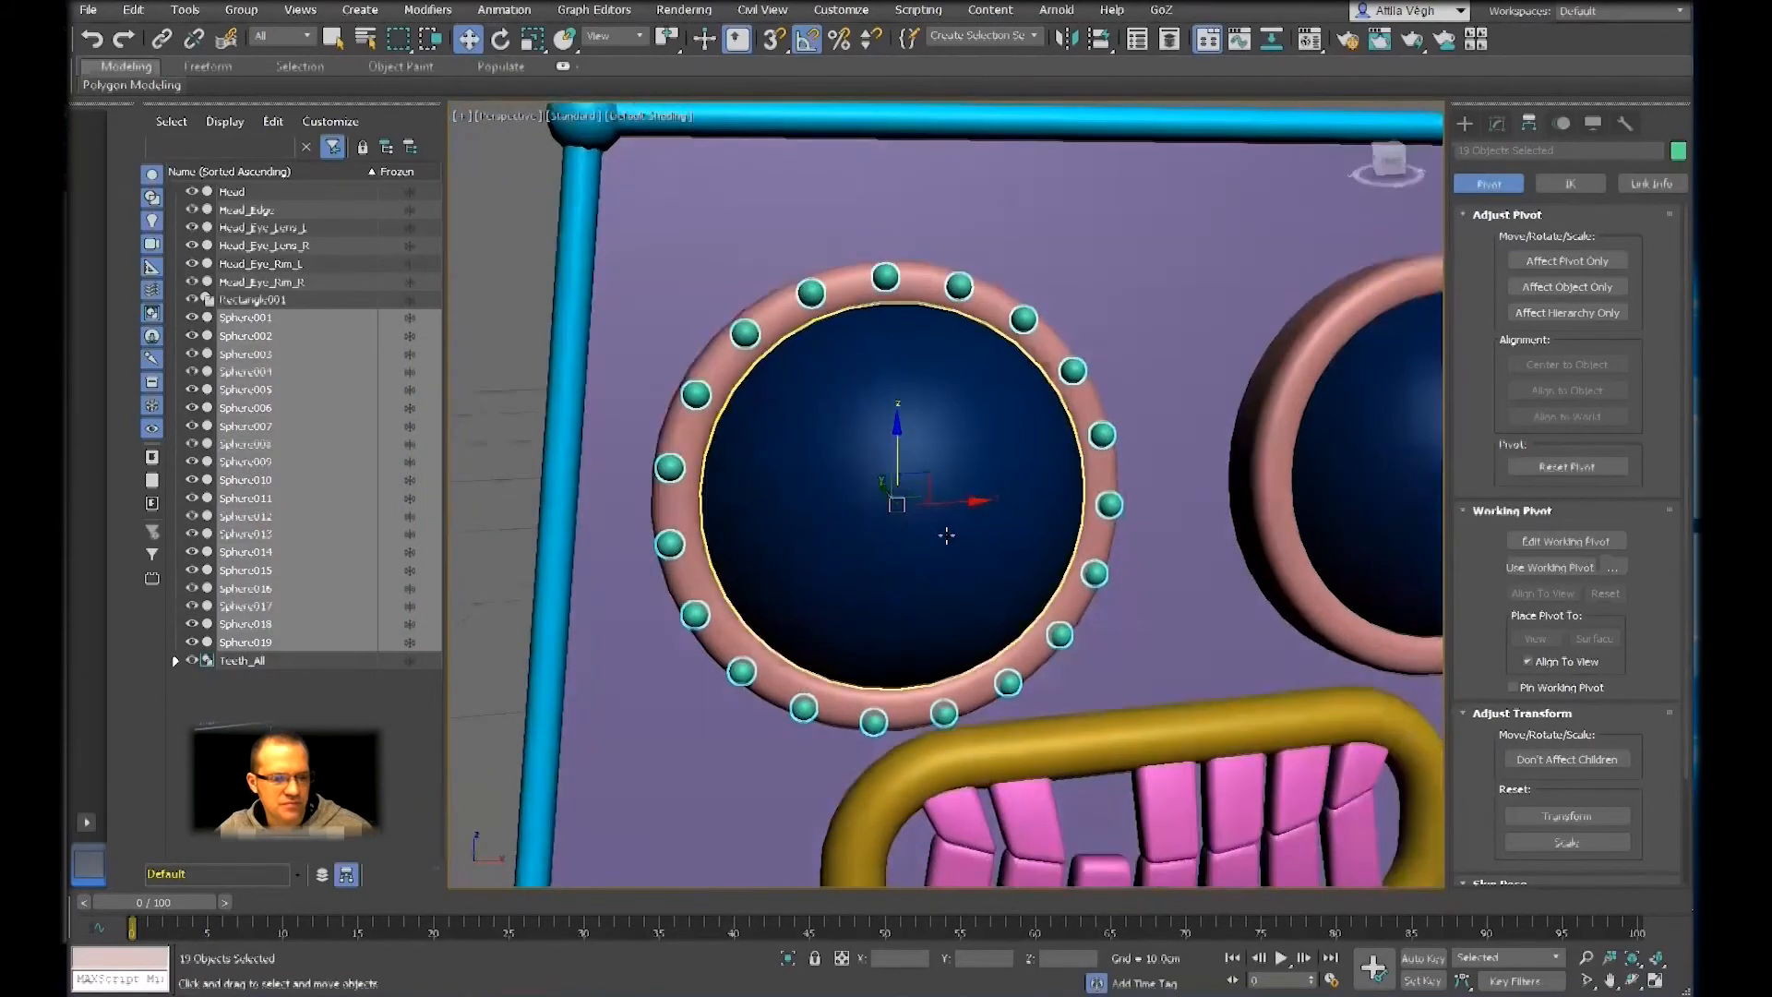
Scale the ring of spheres slightly to fit the eye rim, and fine-tune its tilt and position
key(r)
drag(870, 483, 871, 493)
alt+middle_drag(871, 495, 905, 483)
key(e)
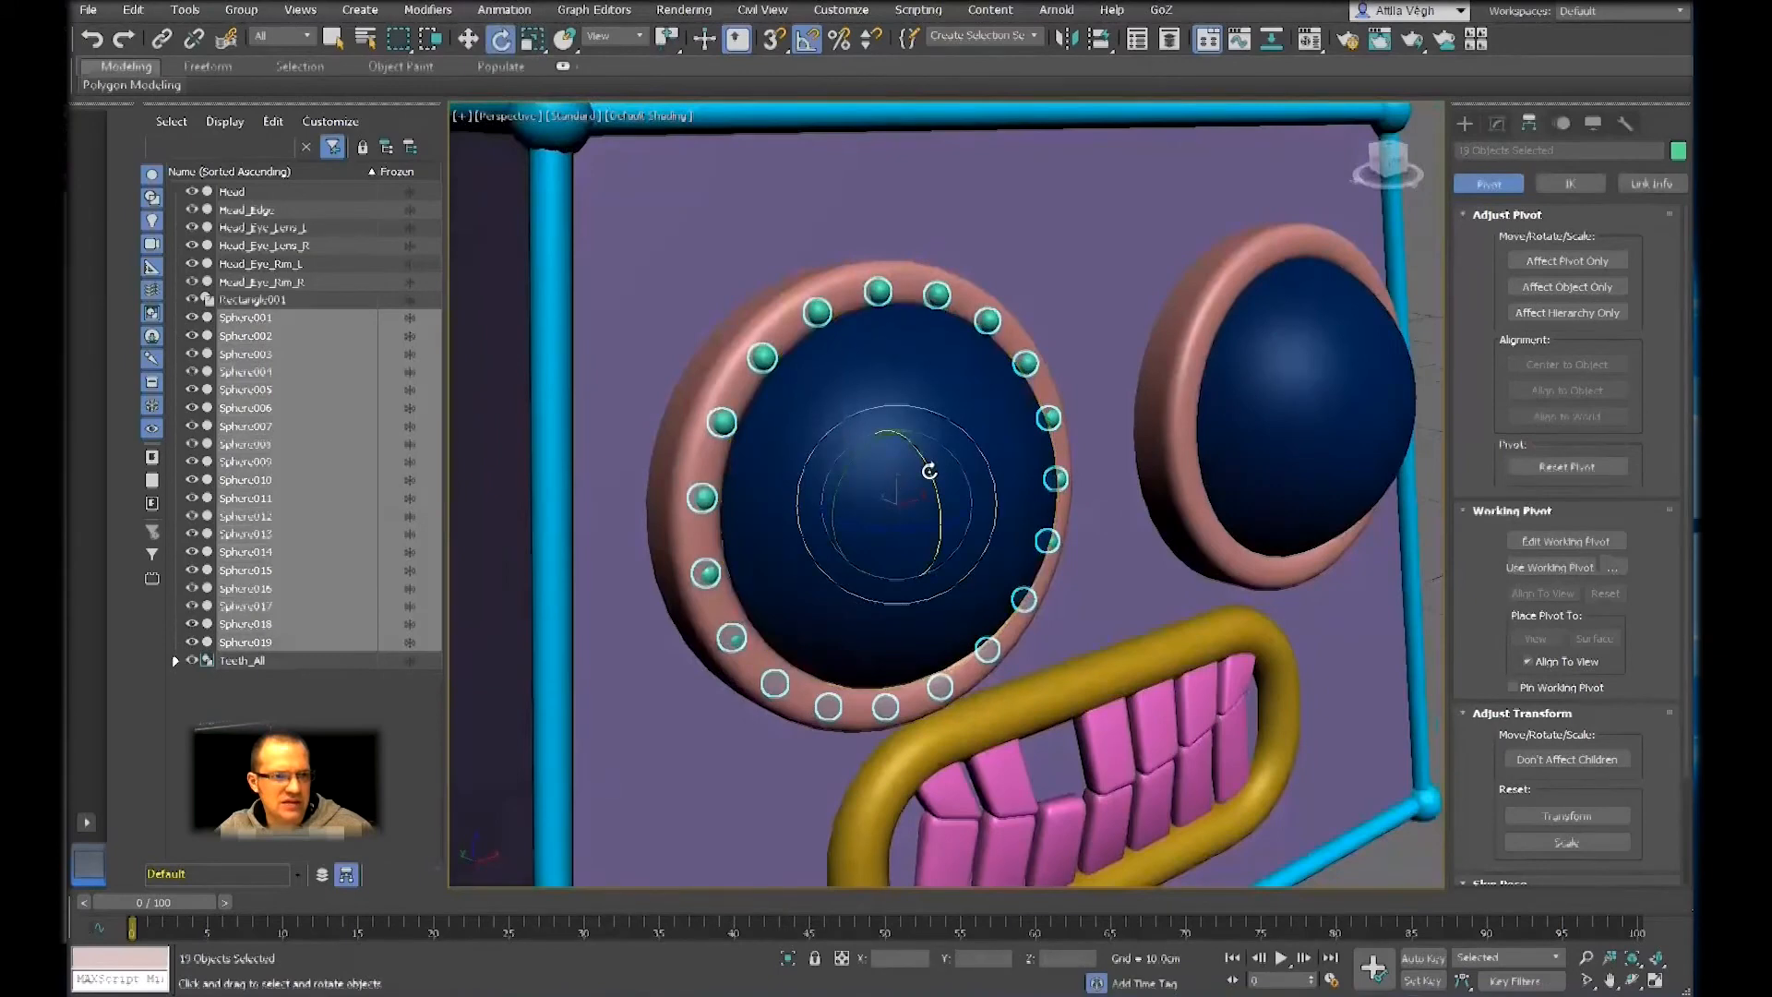
drag(929, 468, 922, 479)
key(w)
alt+middle_drag(900, 502, 724, 445)
Deselect the spheres and examine how the ring sits on the right eye rim and on the whole head
scroll(820, 460, down, 5)
click(1314, 482)
mouse_move(1314, 483)
alt+middle_down()
mouse_move(1344, 462)
mouse_move(1309, 510)
alt+middle_up()
scroll(969, 457, up, 4)
scroll(910, 467, up, 3)
middle_drag(948, 459, 832, 488)
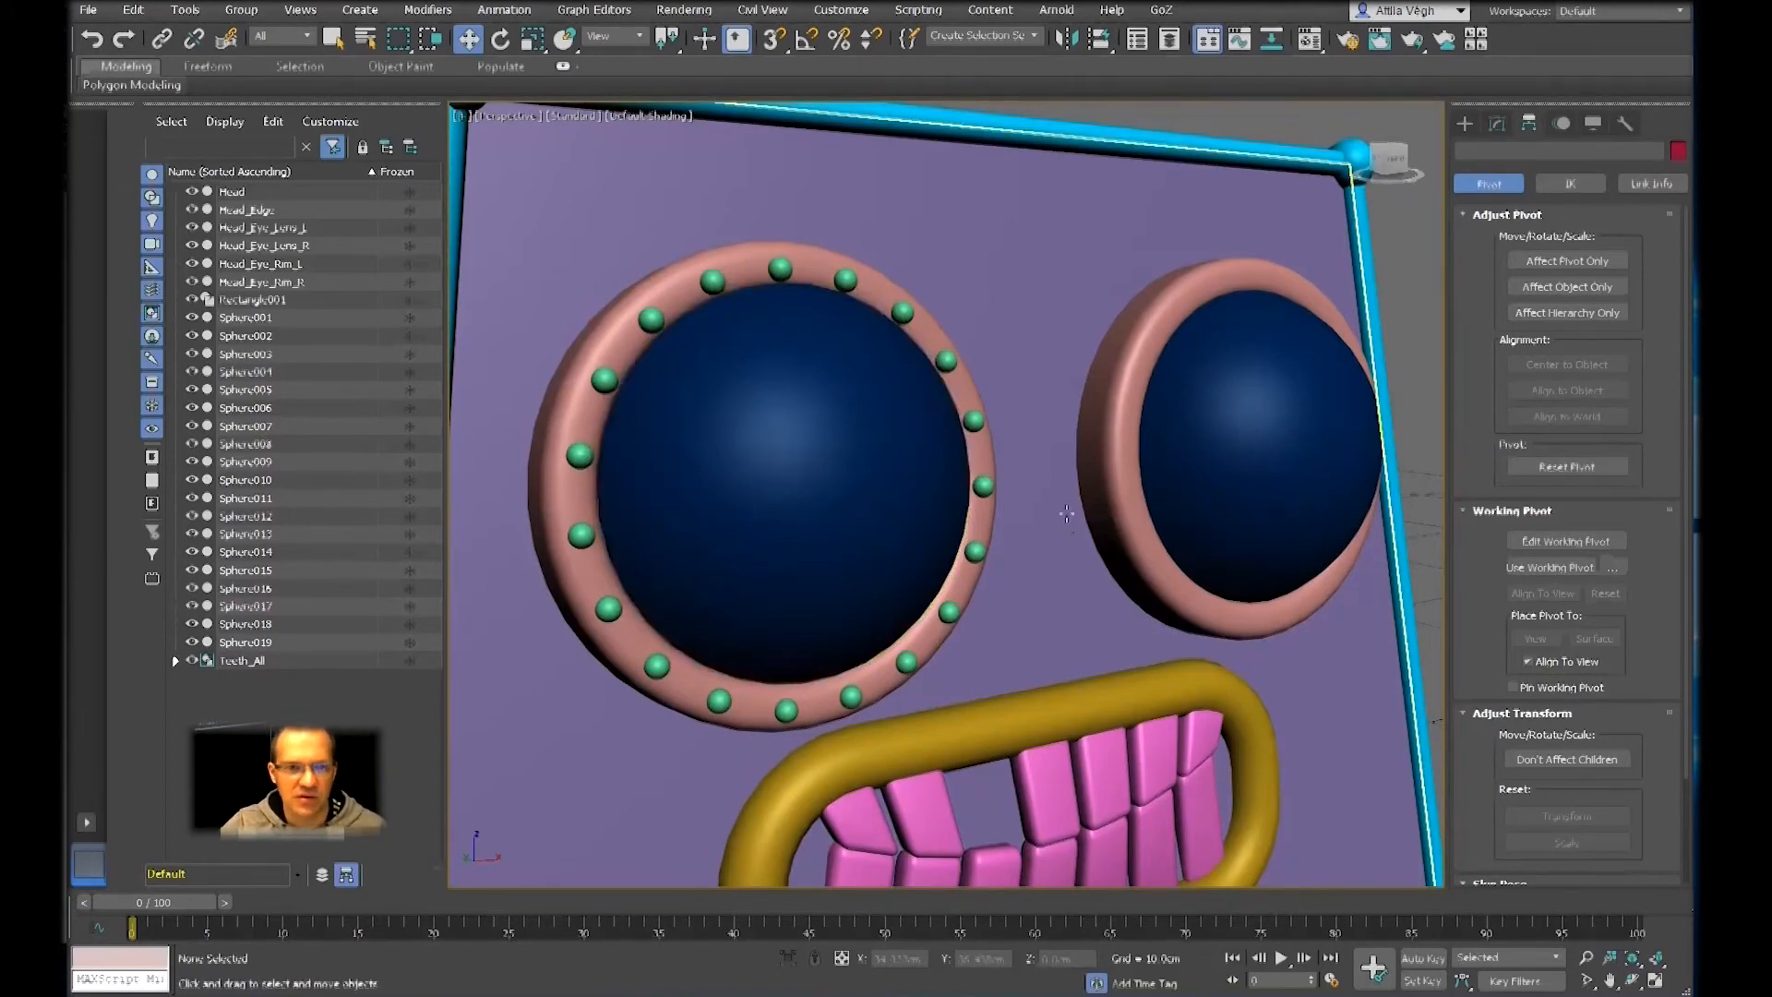
middle_drag(1065, 504, 1082, 454)
scroll(1081, 454, down, 7)
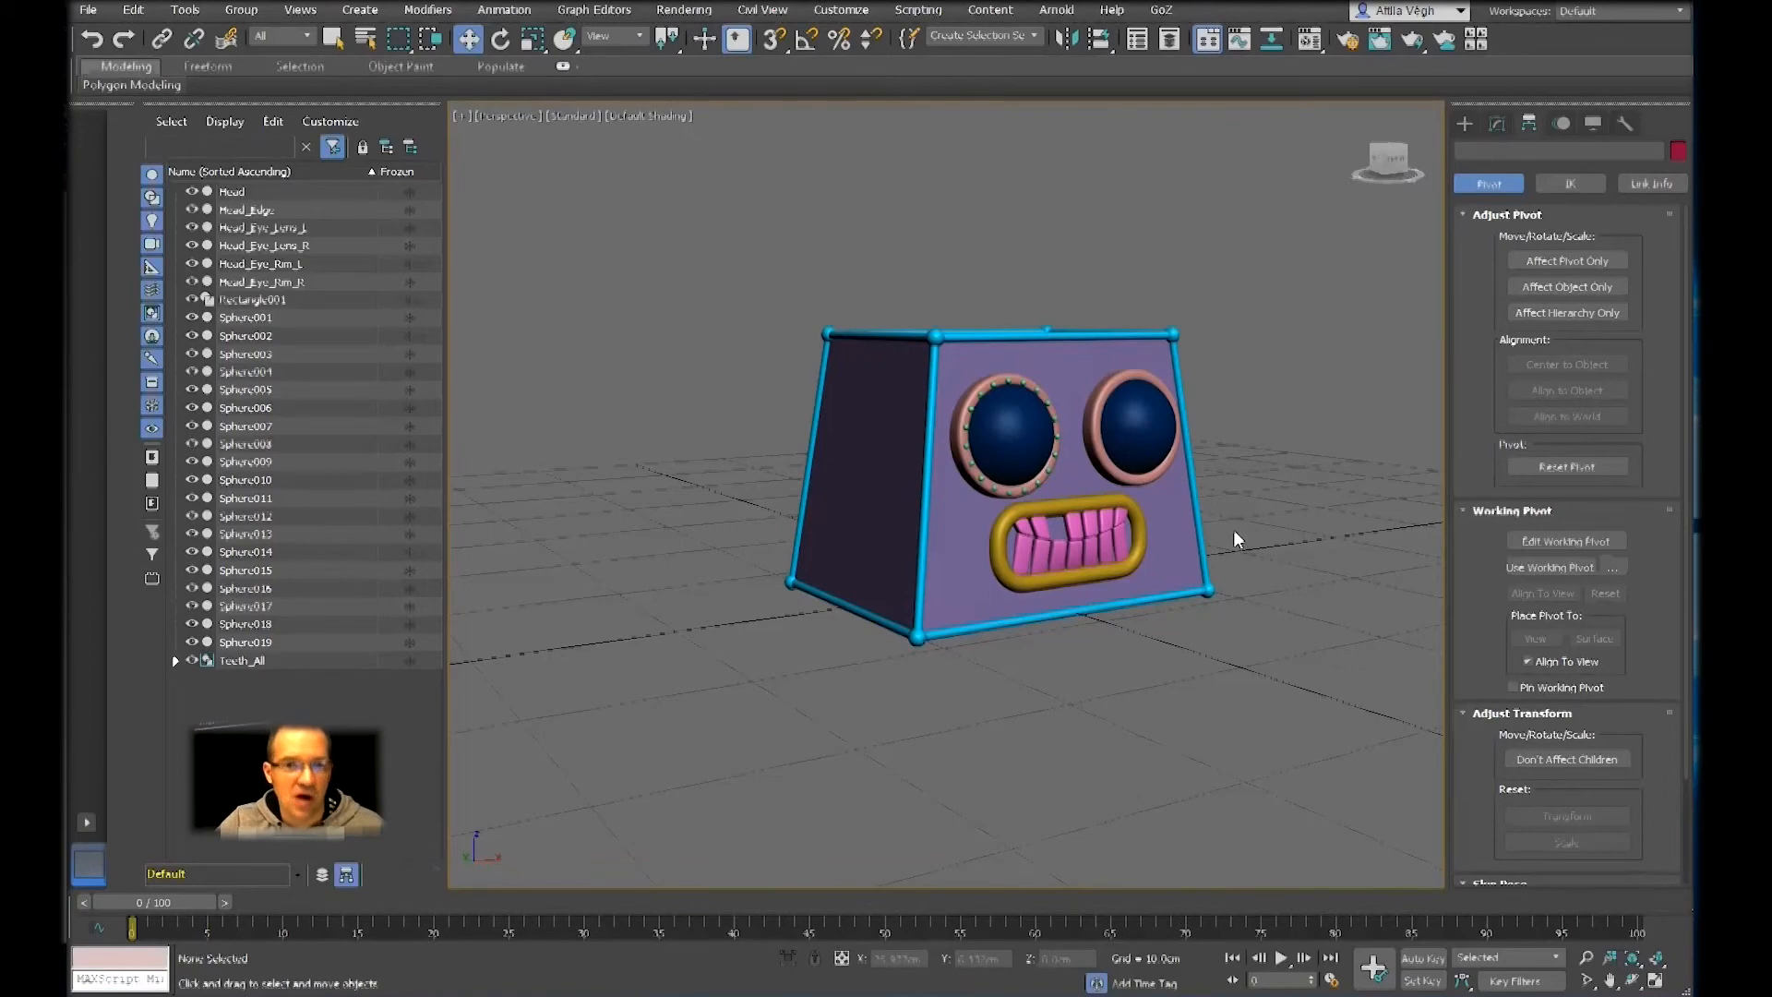
In the left view, create a box below the head, about 20.3 cm long, 15.6 cm wide and 8.2 cm high
click(1462, 124)
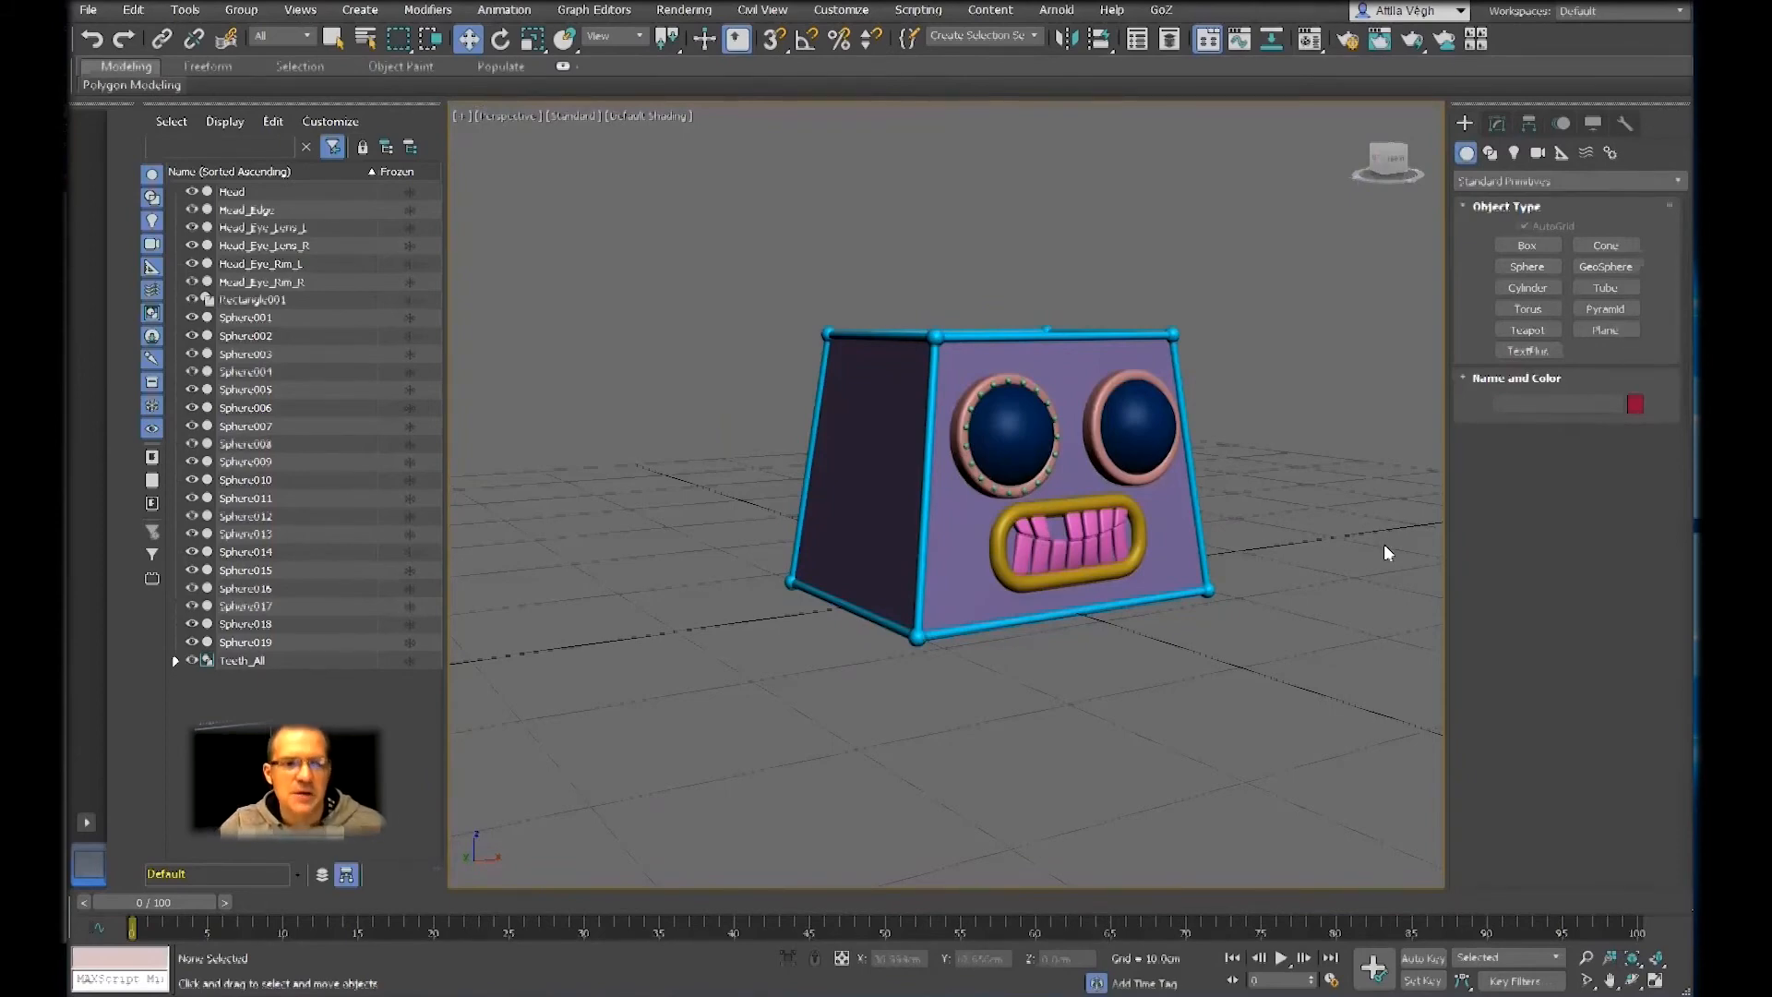
key(l)
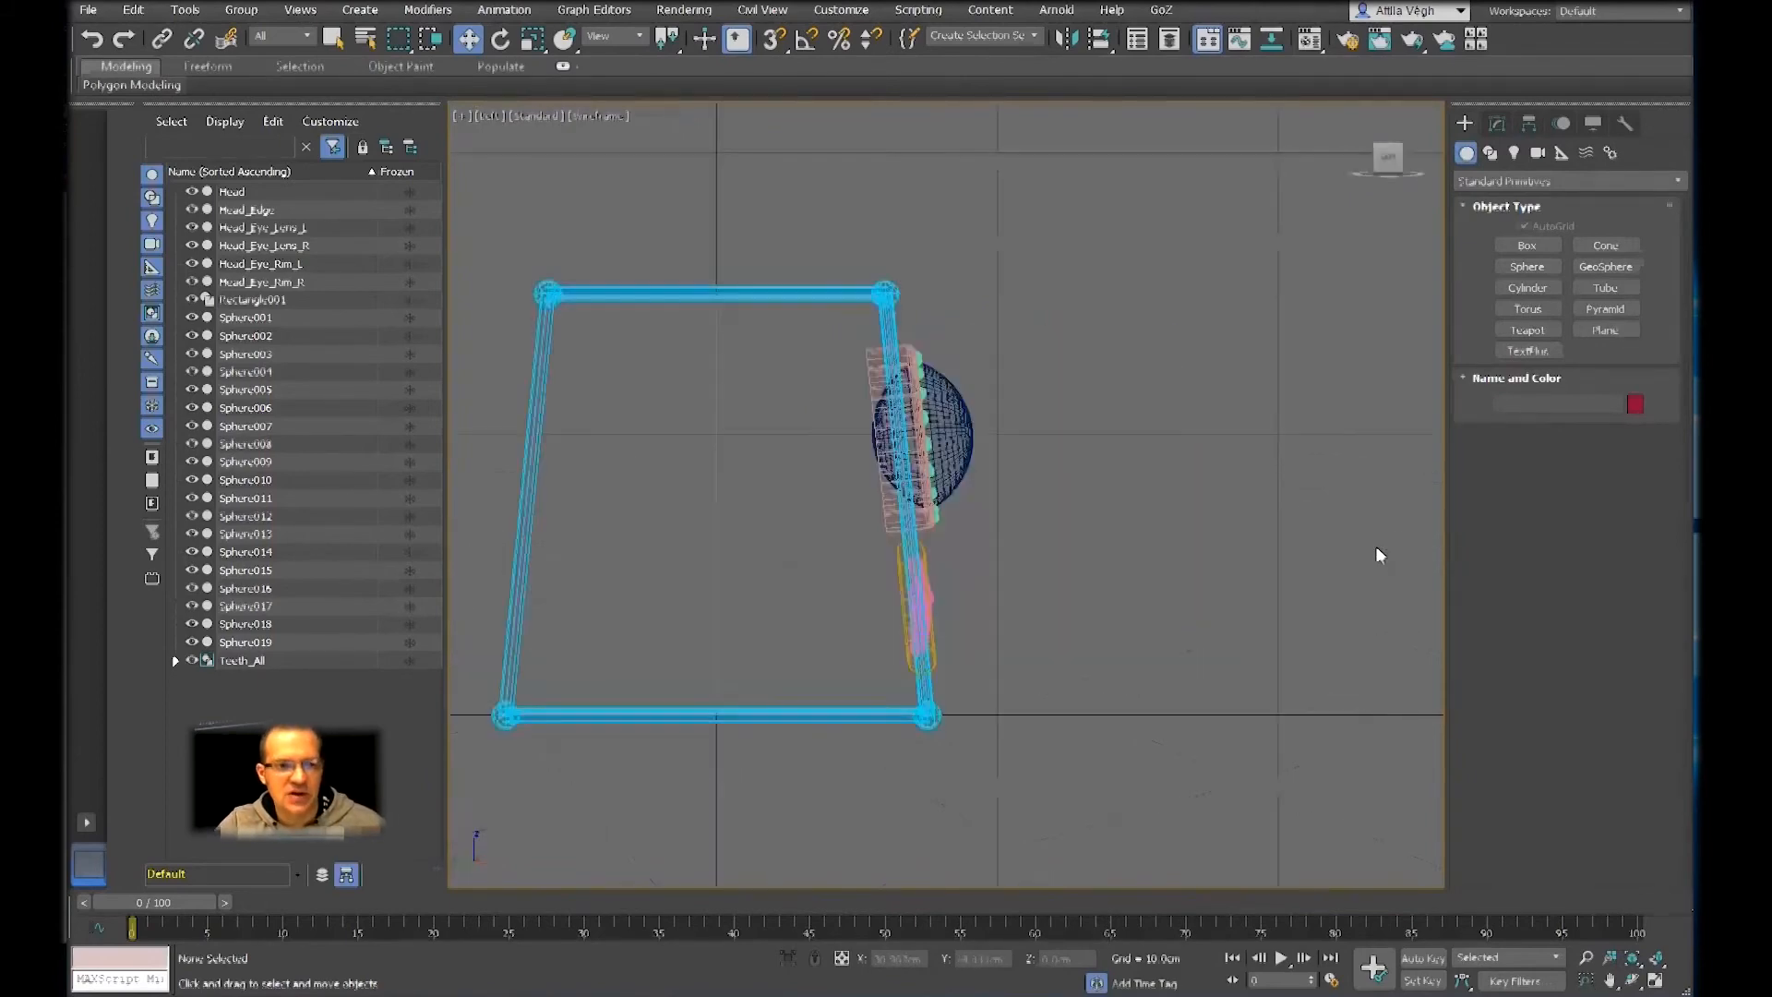
scroll(1147, 538, down, 3)
mouse_move(1147, 538)
middle_down()
mouse_move(1274, 518)
mouse_move(1276, 441)
middle_up()
scroll(1274, 514, up, 2)
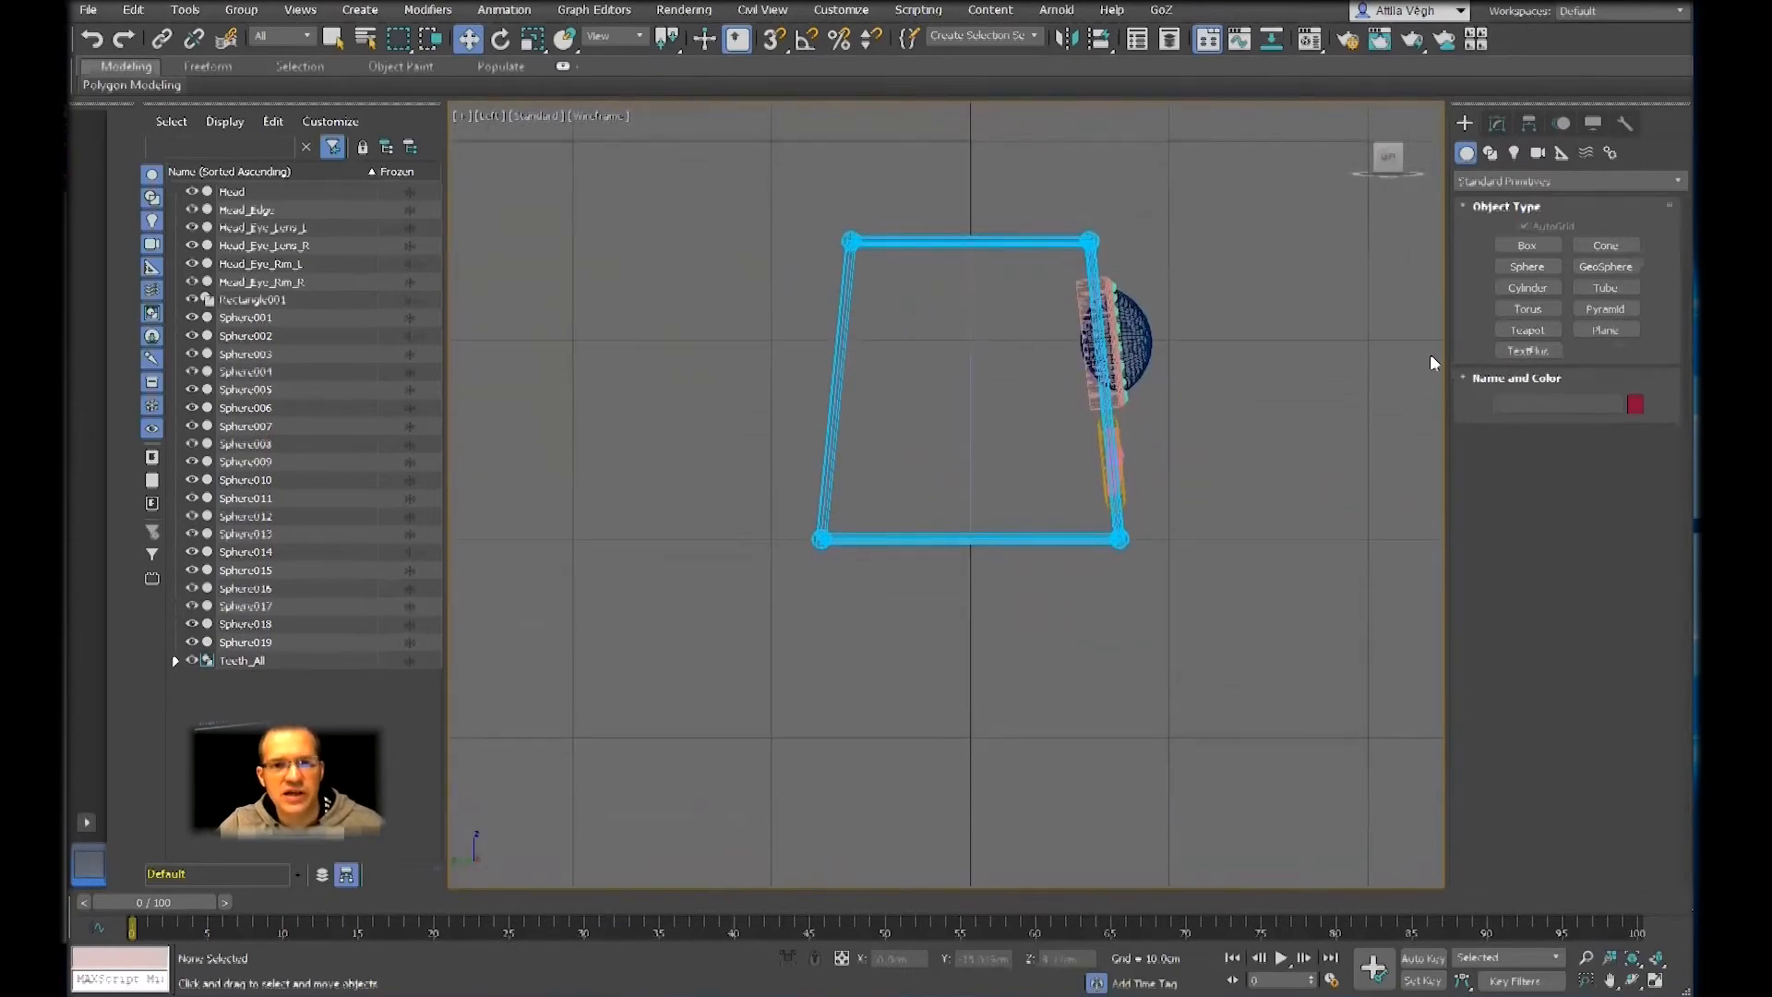
click(1506, 244)
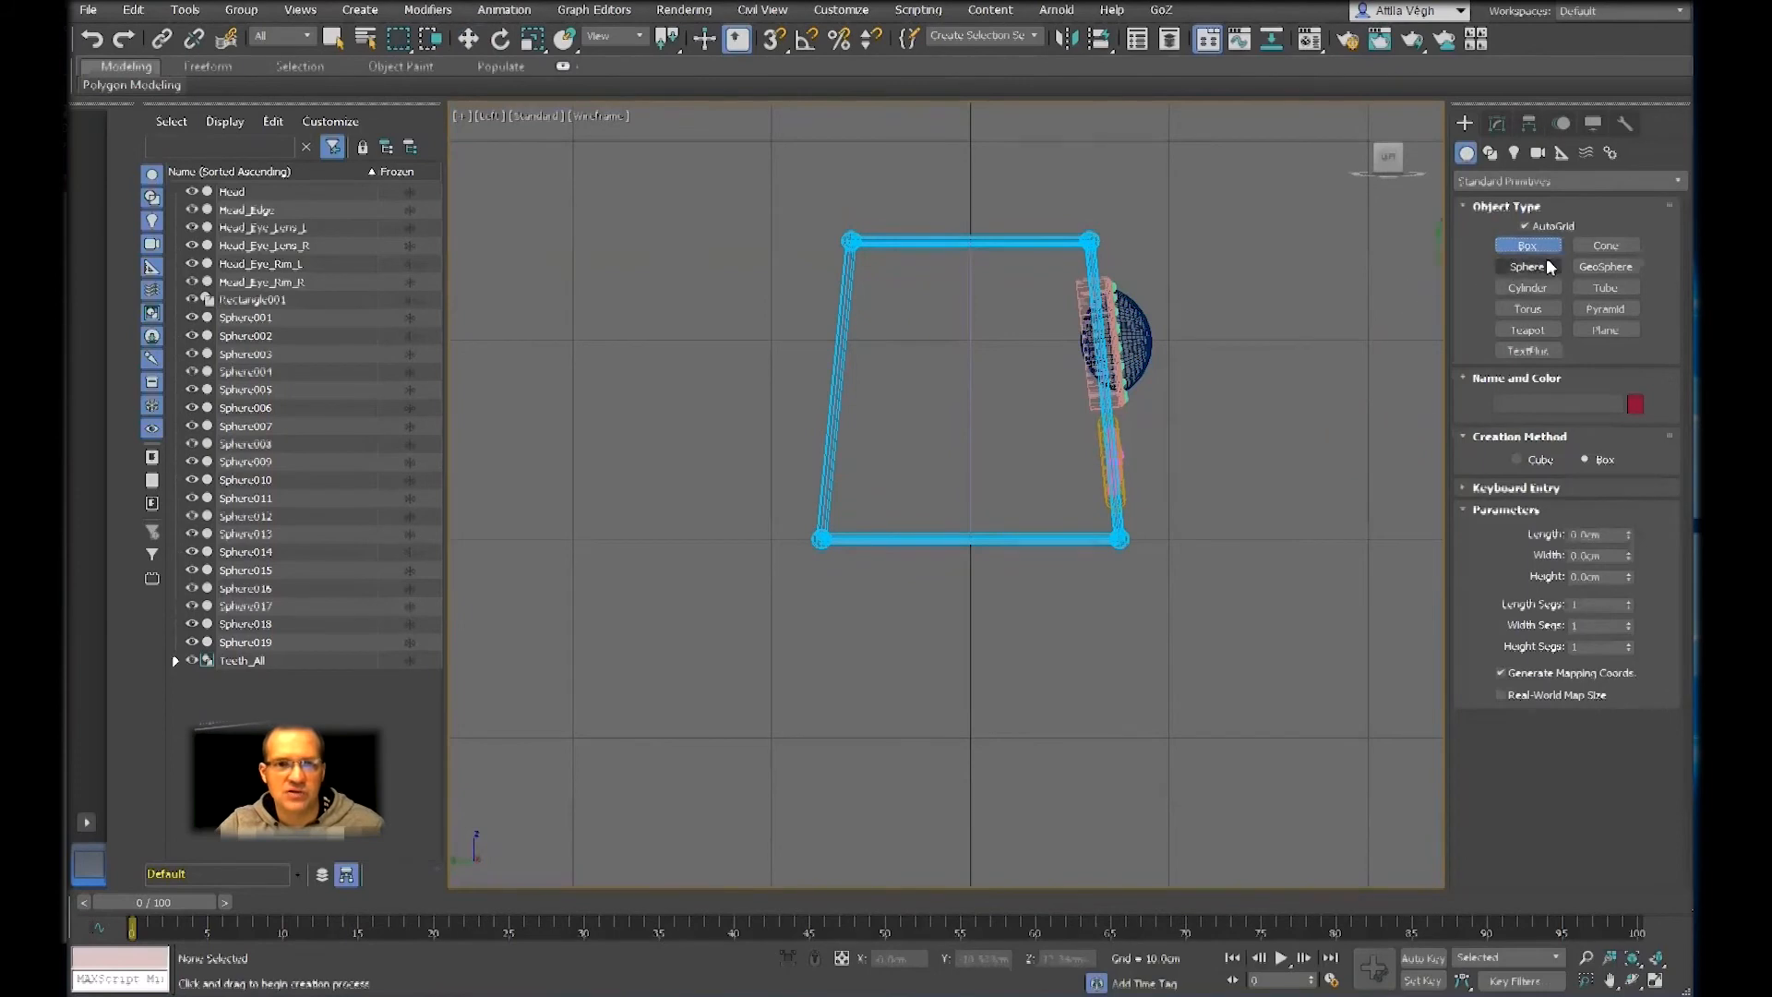
middle_drag(1265, 621, 1220, 545)
drag(764, 506, 1076, 911)
click(1076, 911)
key(w)
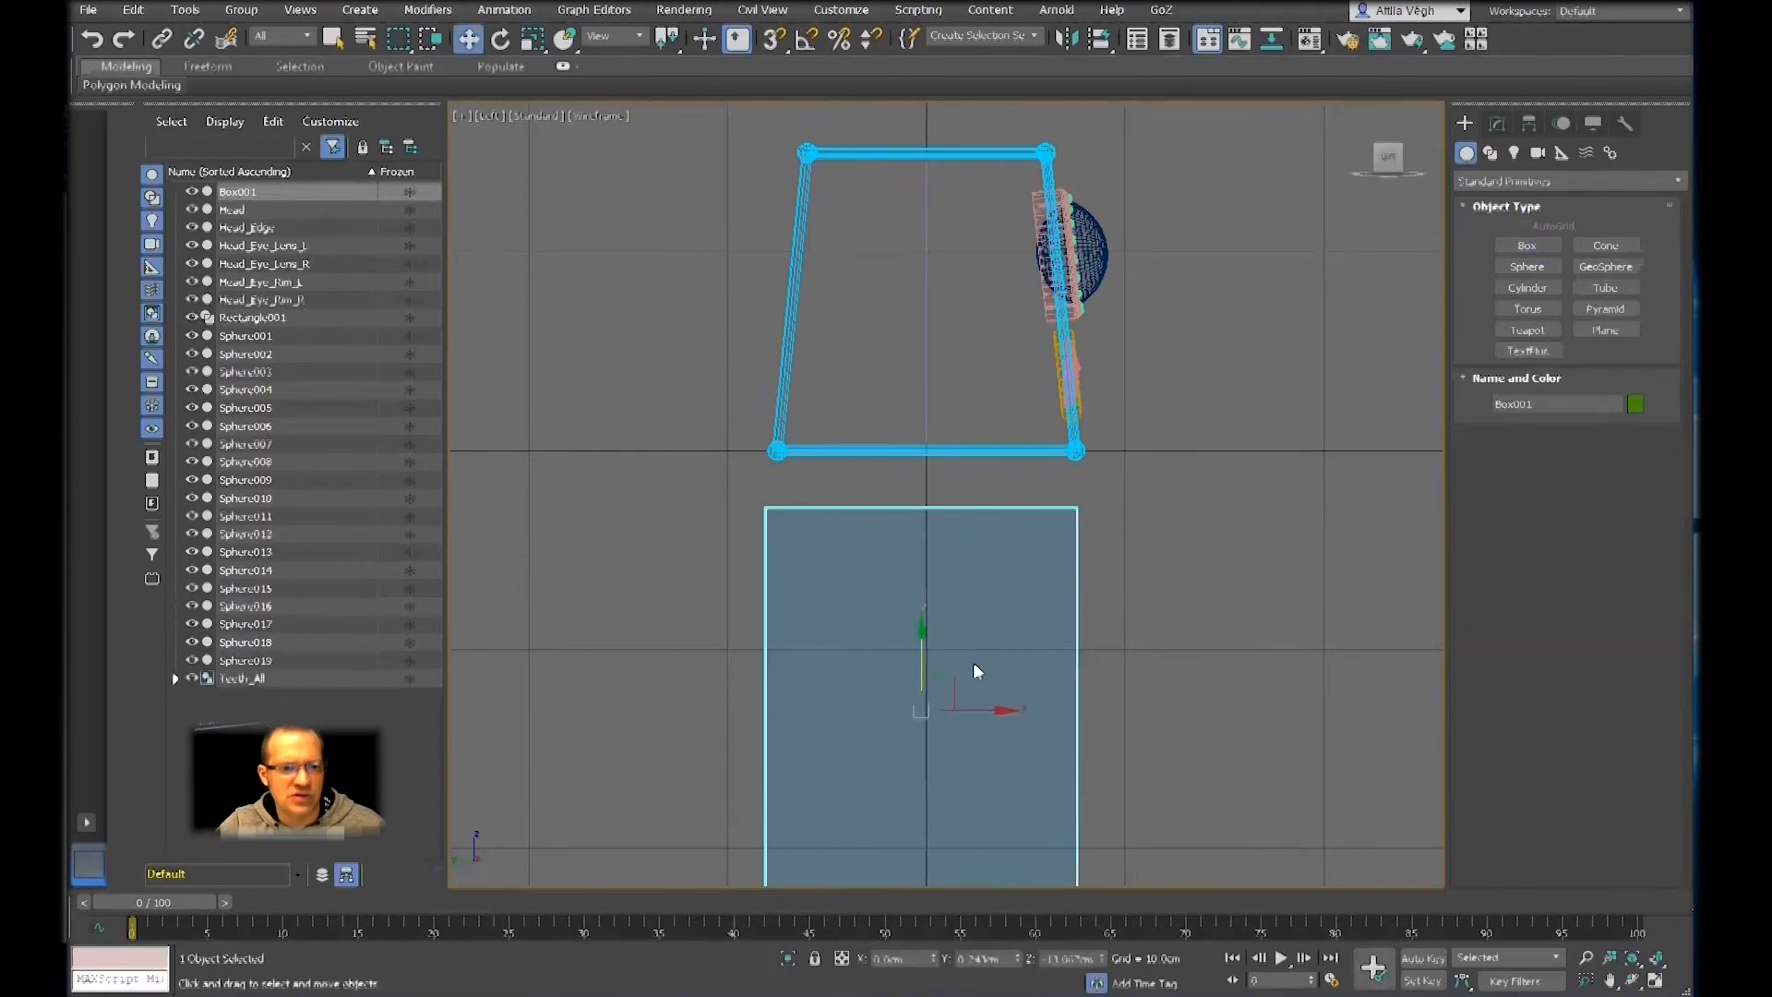
Show edged faces in the perspective view and convert the box below the head to an Editable Poly
key(p)
mouse_move(1089, 620)
alt+middle_down()
mouse_move(1020, 593)
mouse_move(1044, 510)
mouse_move(1049, 526)
alt+middle_up()
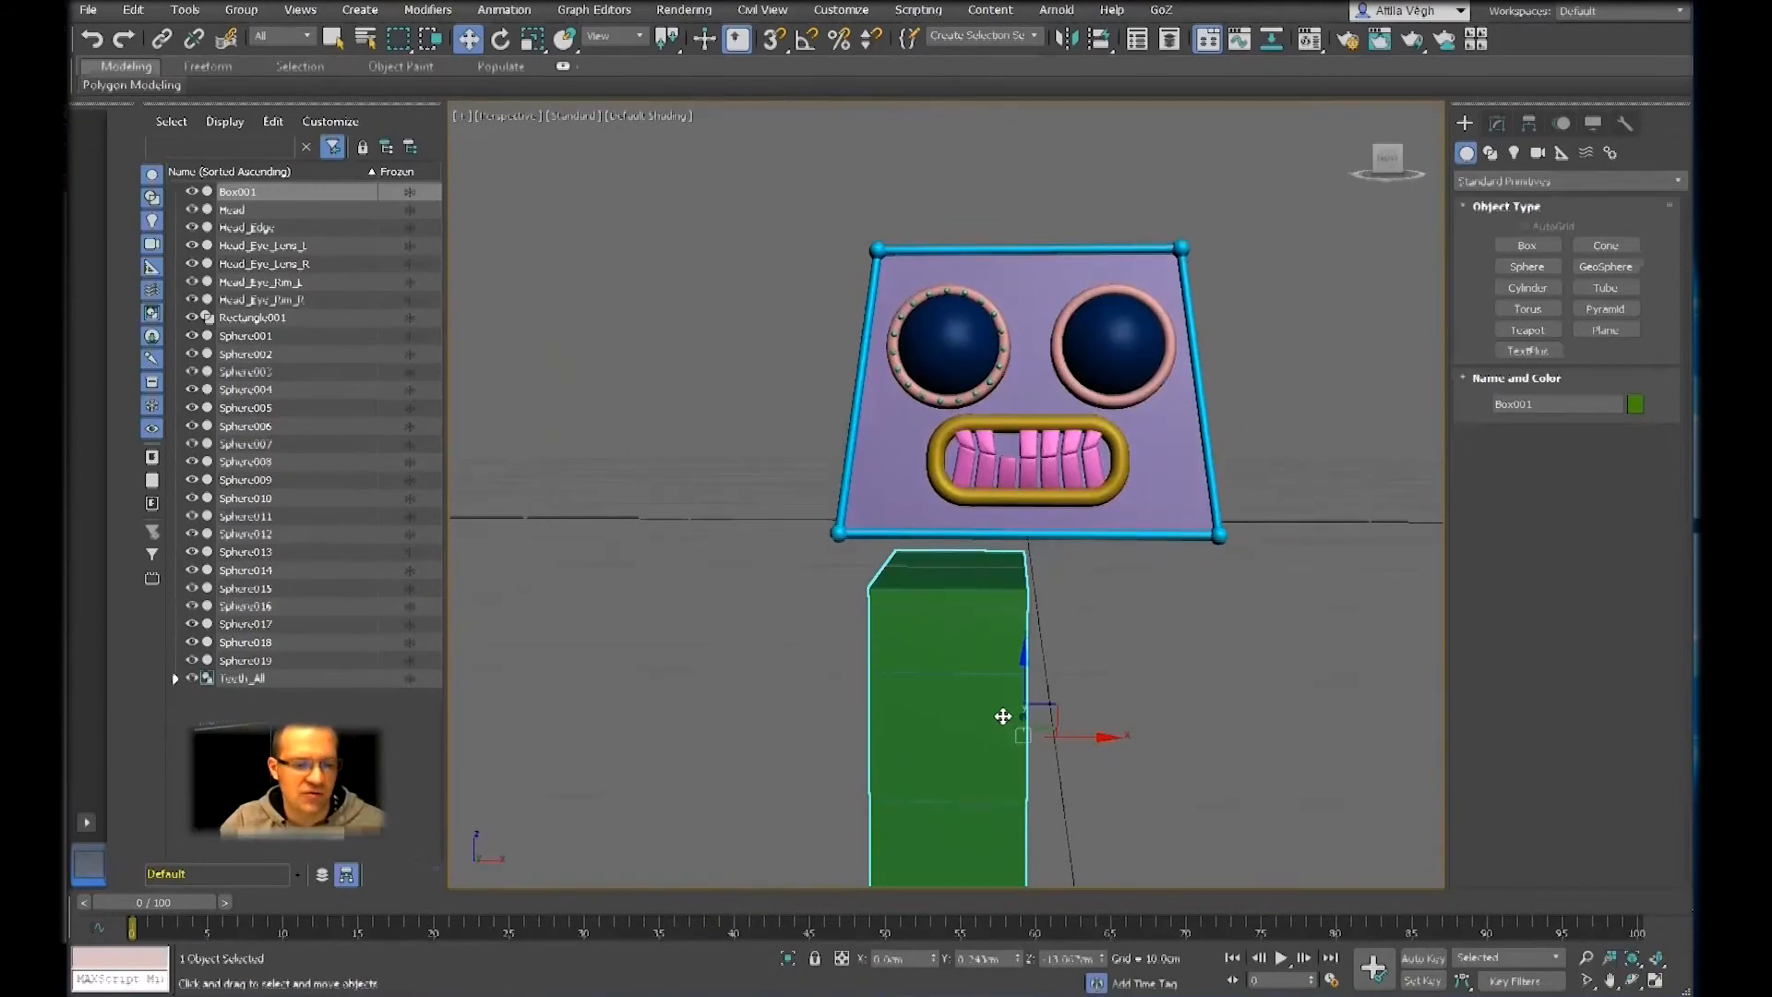
key(F4)
mouse_move(1001, 716)
alt+middle_down()
mouse_move(957, 716)
mouse_move(1009, 633)
mouse_move(1086, 615)
mouse_move(720, 640)
mouse_move(957, 661)
mouse_move(795, 671)
alt+middle_up()
scroll(1052, 627, up, 5)
scroll(905, 679, down, 3)
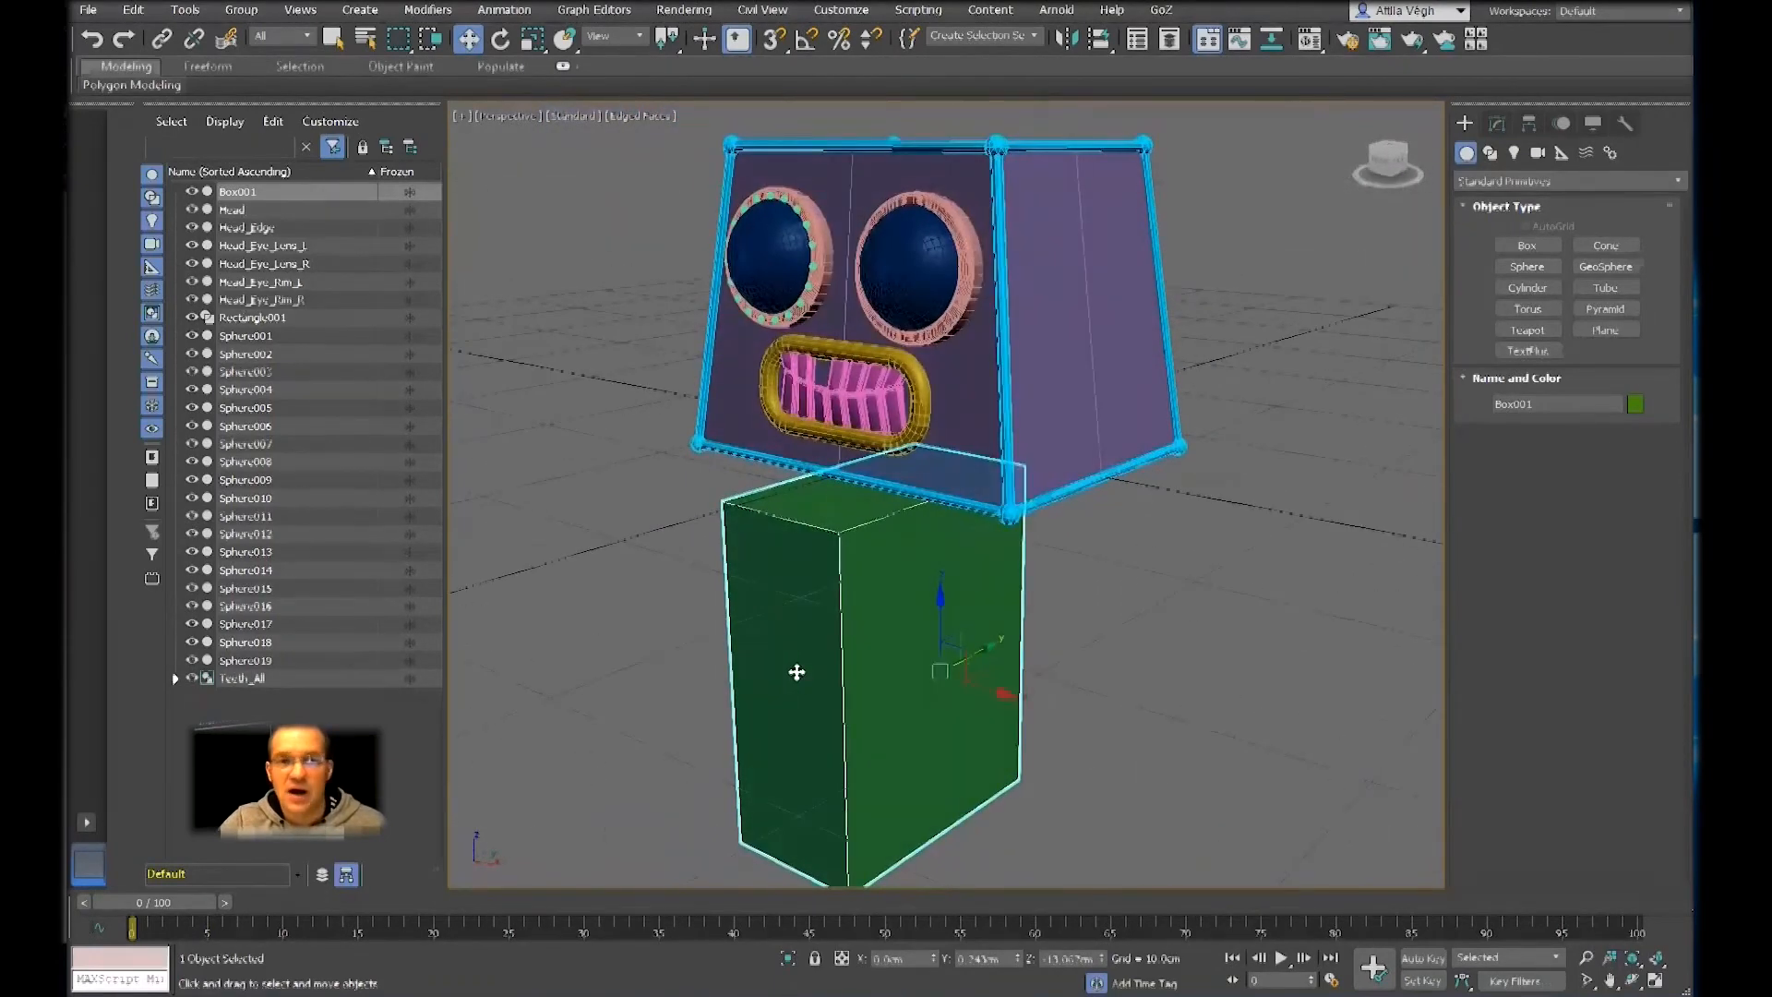
click(1496, 124)
mouse_move(1127, 516)
alt+middle_down()
mouse_move(1236, 471)
mouse_move(1147, 507)
mouse_move(1092, 502)
mouse_move(1126, 505)
alt+middle_up()
right_click(1087, 530)
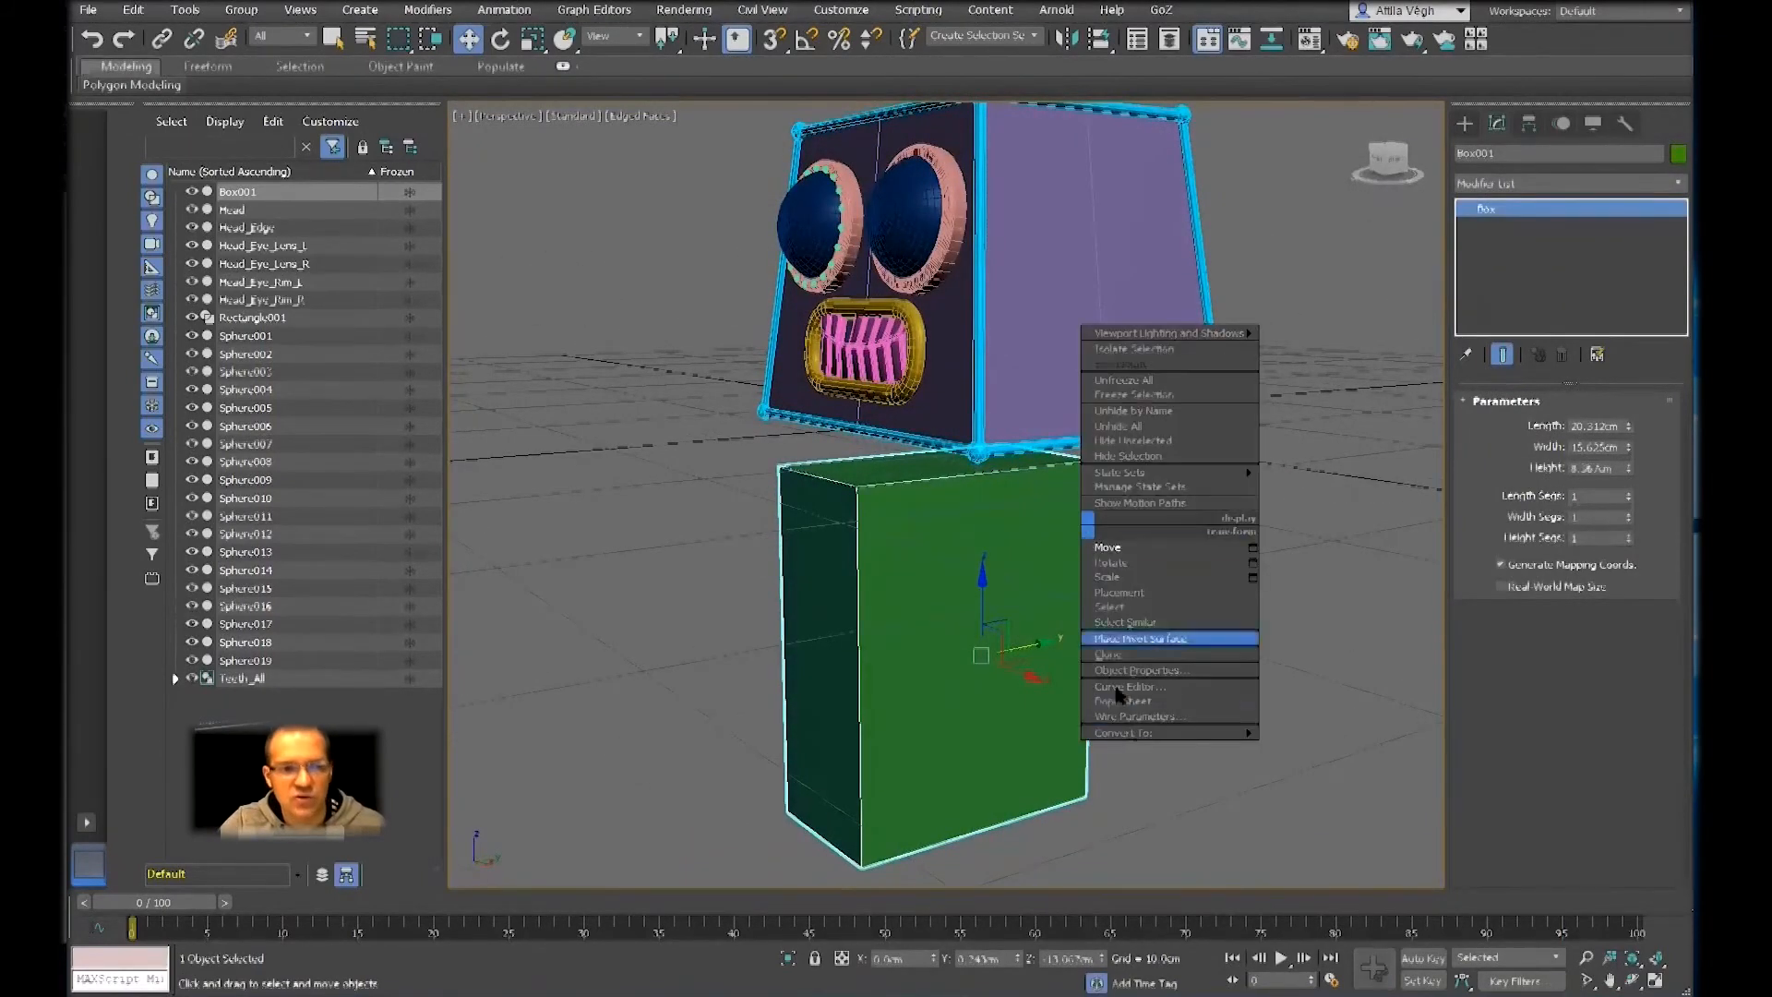
mouse_move(1237, 733)
click(1319, 743)
Delete the box's large side polygon that lies on the head's centre line
middle_drag(1196, 648, 1249, 587)
click(1463, 208)
key(4)
click(1096, 652)
alt+middle_drag(1076, 633, 1110, 573)
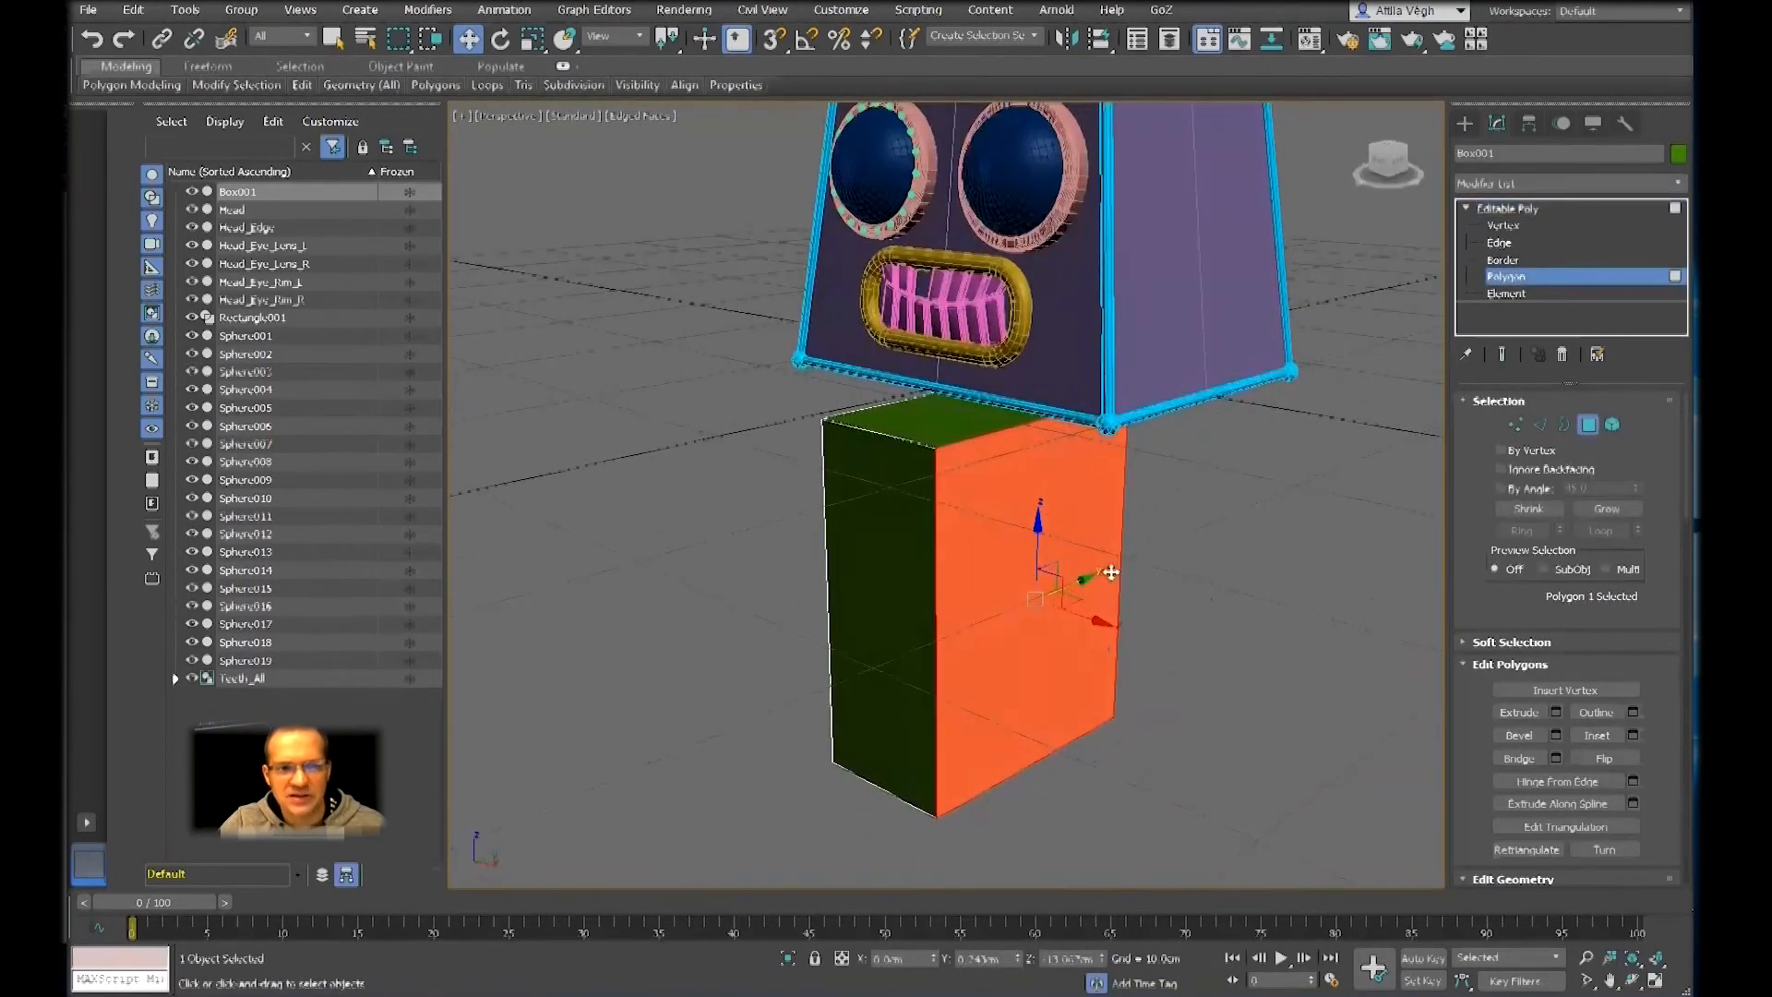
click(1212, 598)
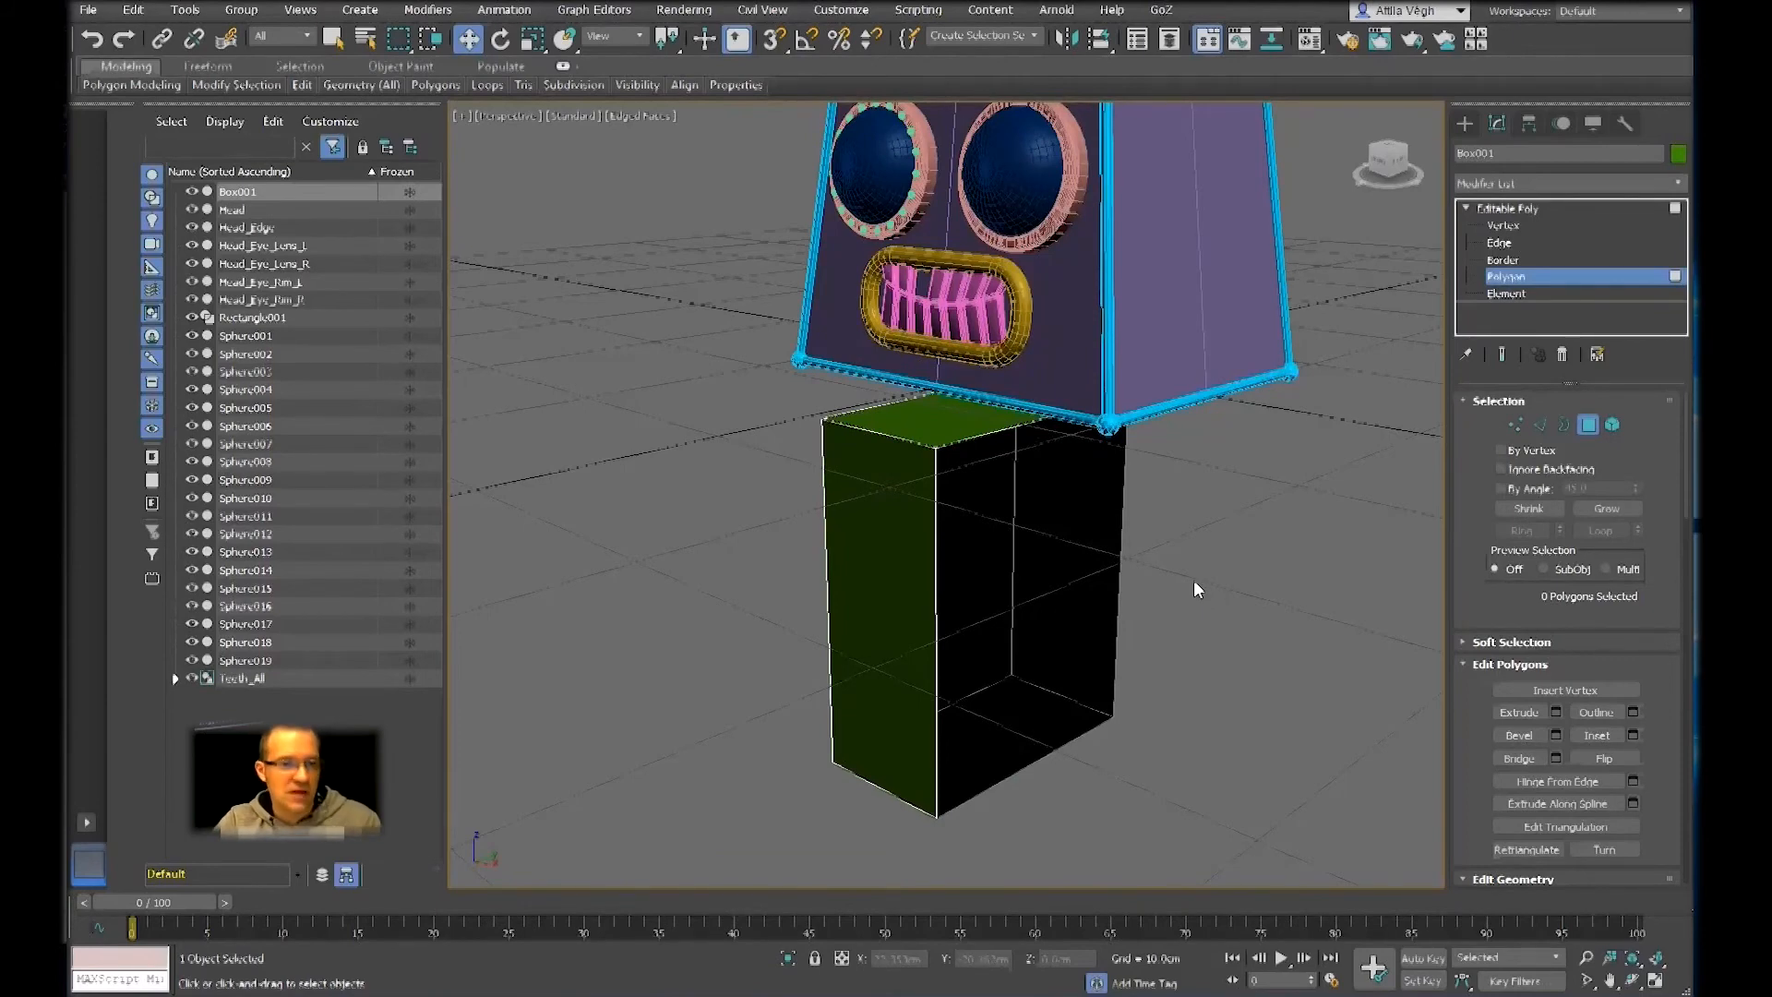
alt+middle_drag(1068, 550, 1122, 558)
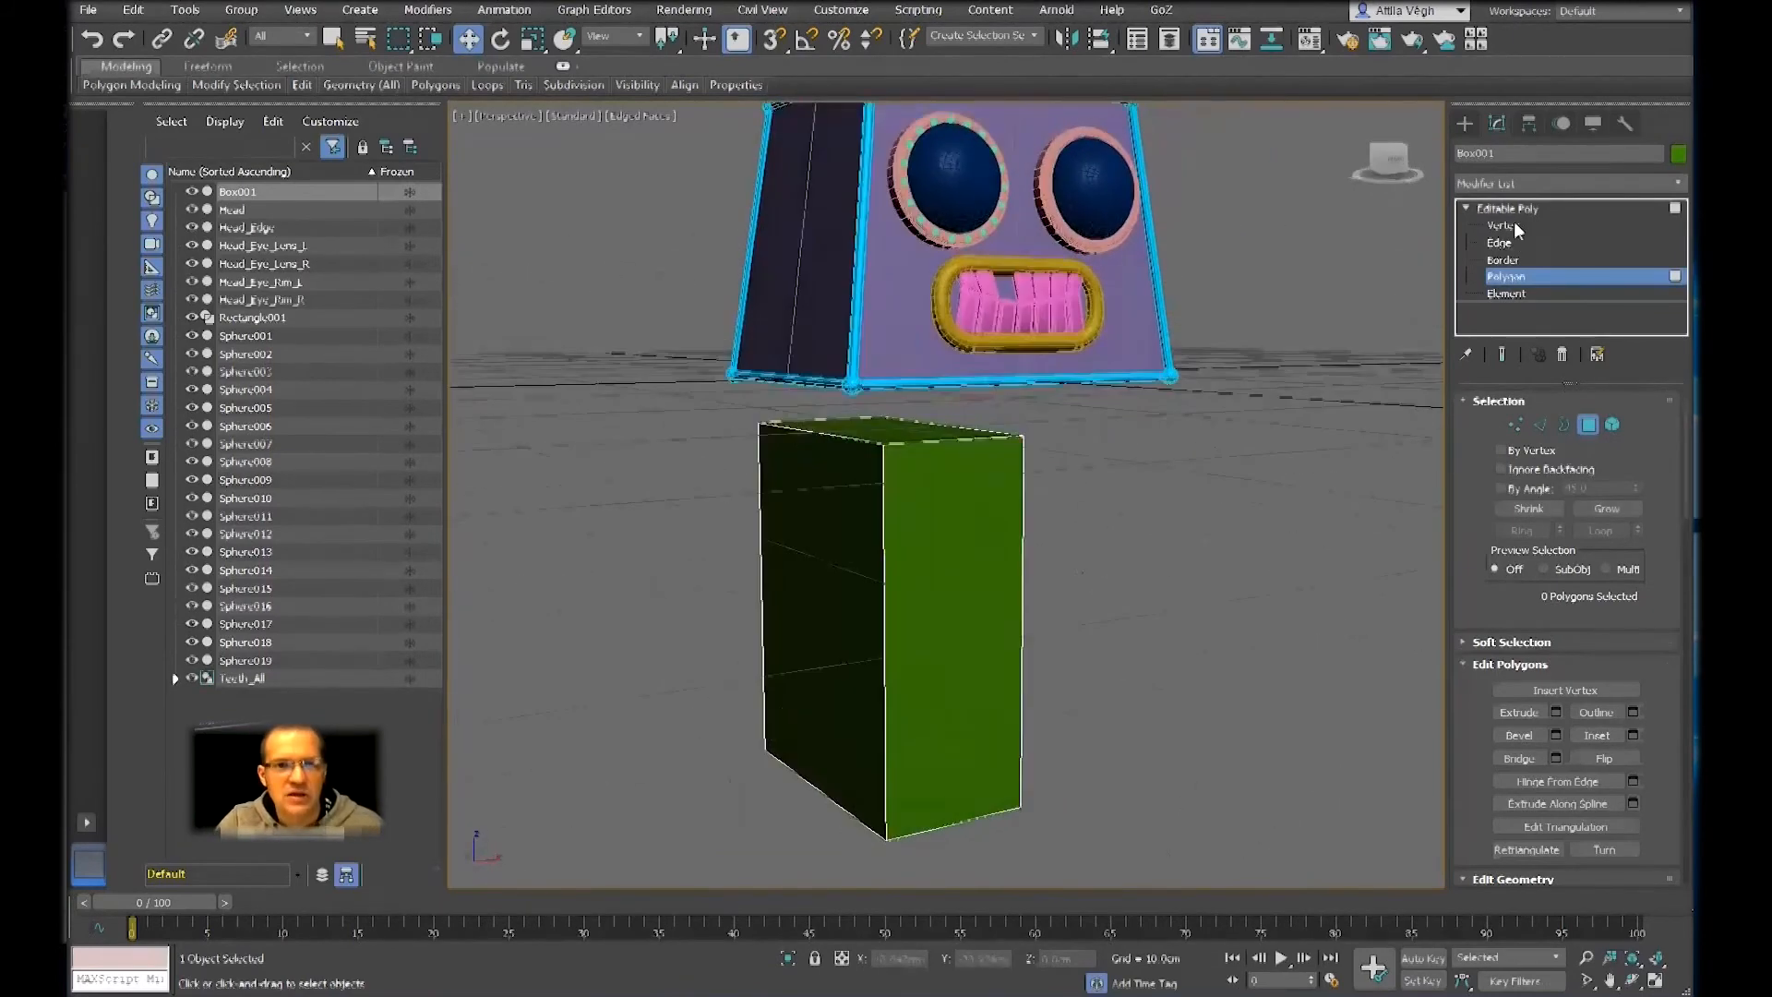
Add a Symmetry modifier to the half box below the head, with Z as the mirror axis
click(1517, 209)
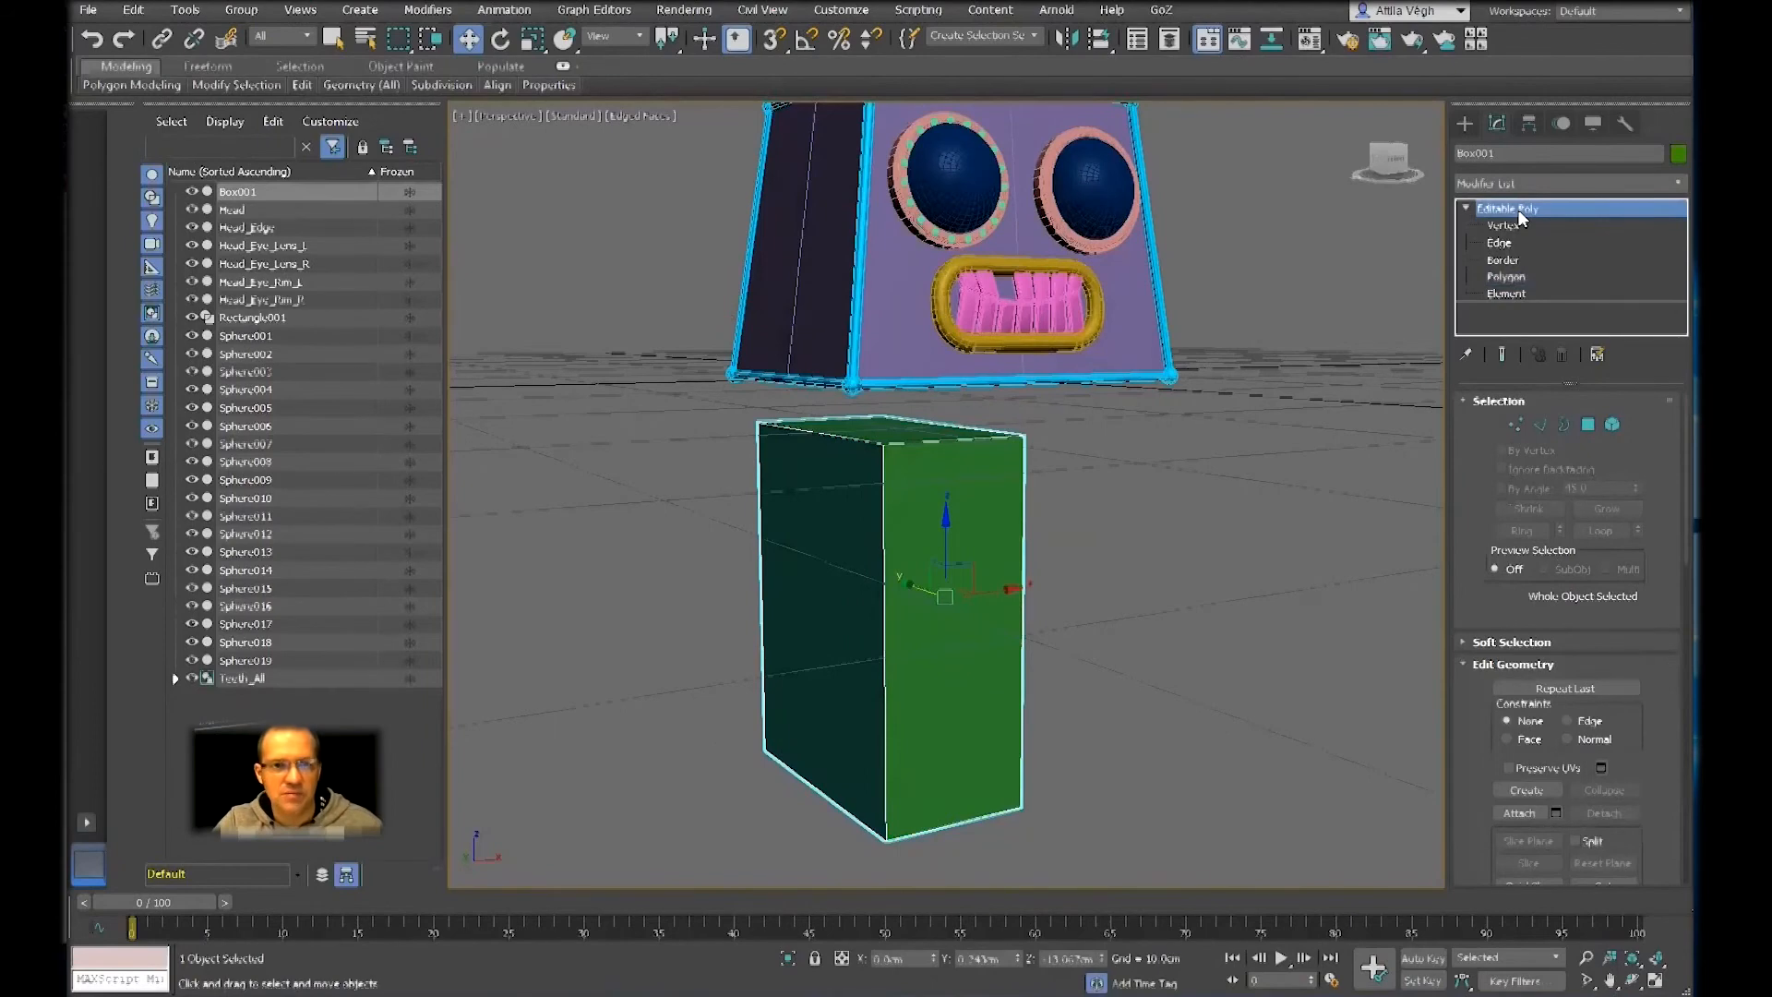
click(1539, 183)
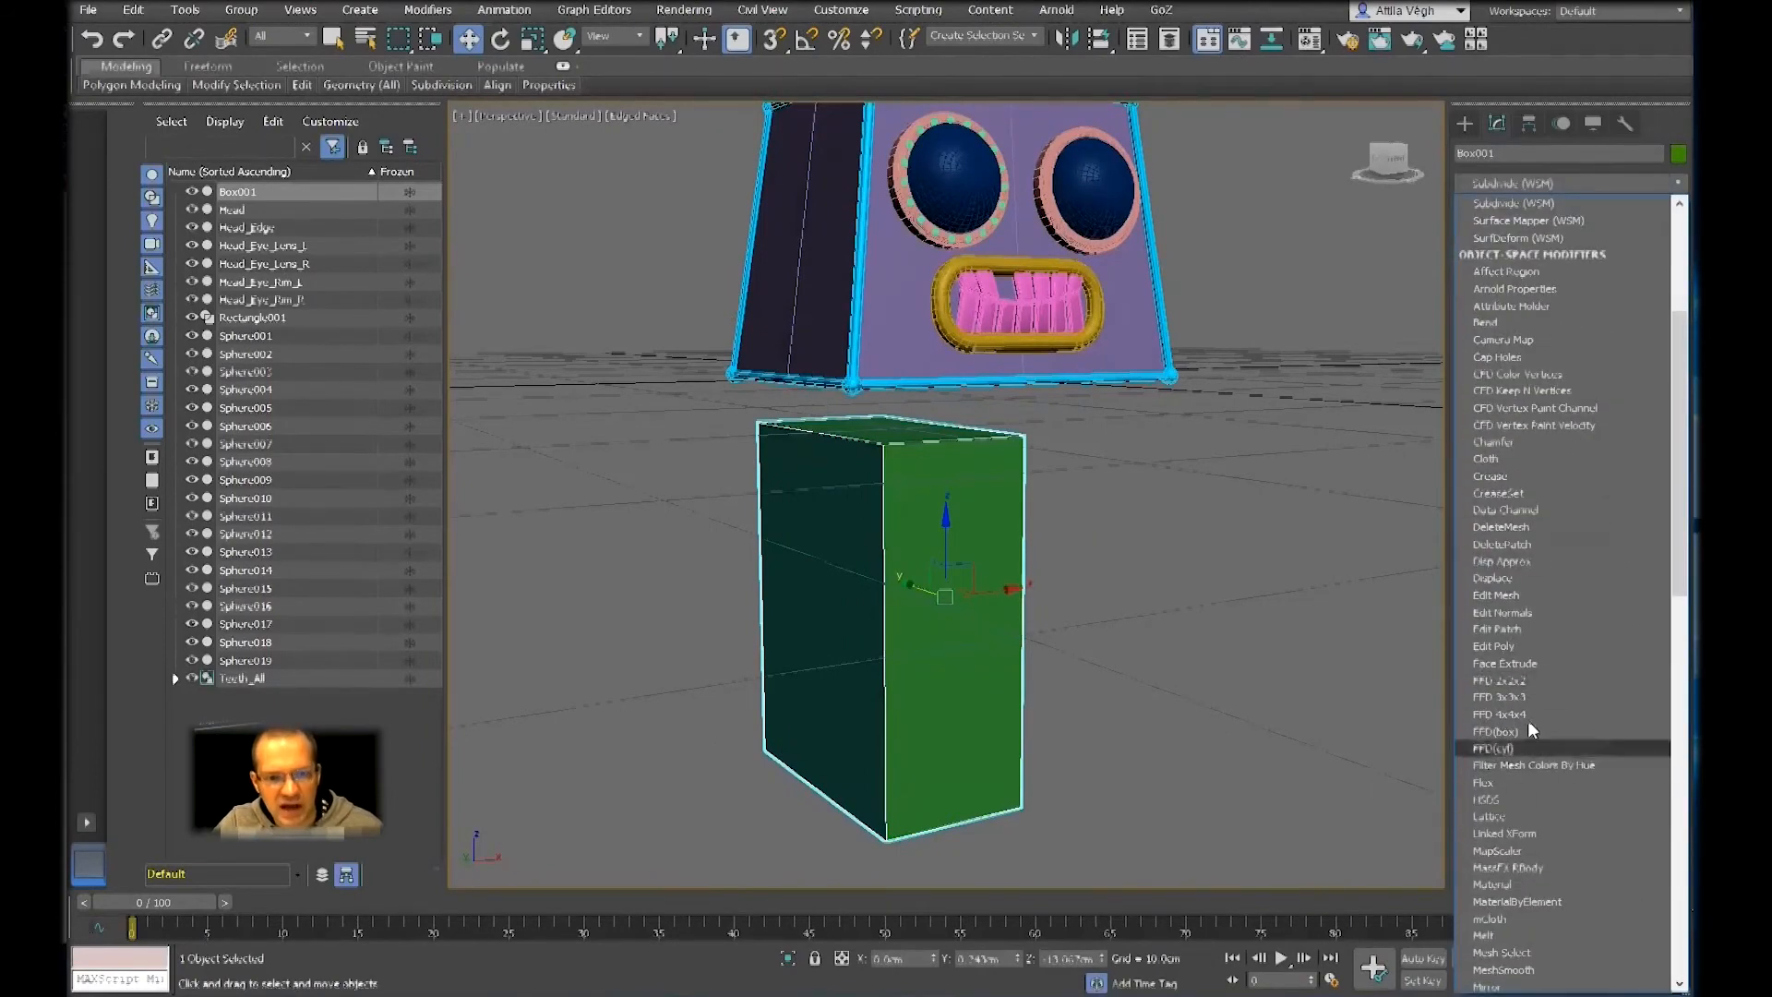
scroll(1518, 683, down, 5)
click(1497, 596)
alt+middle_drag(1233, 629, 1071, 637)
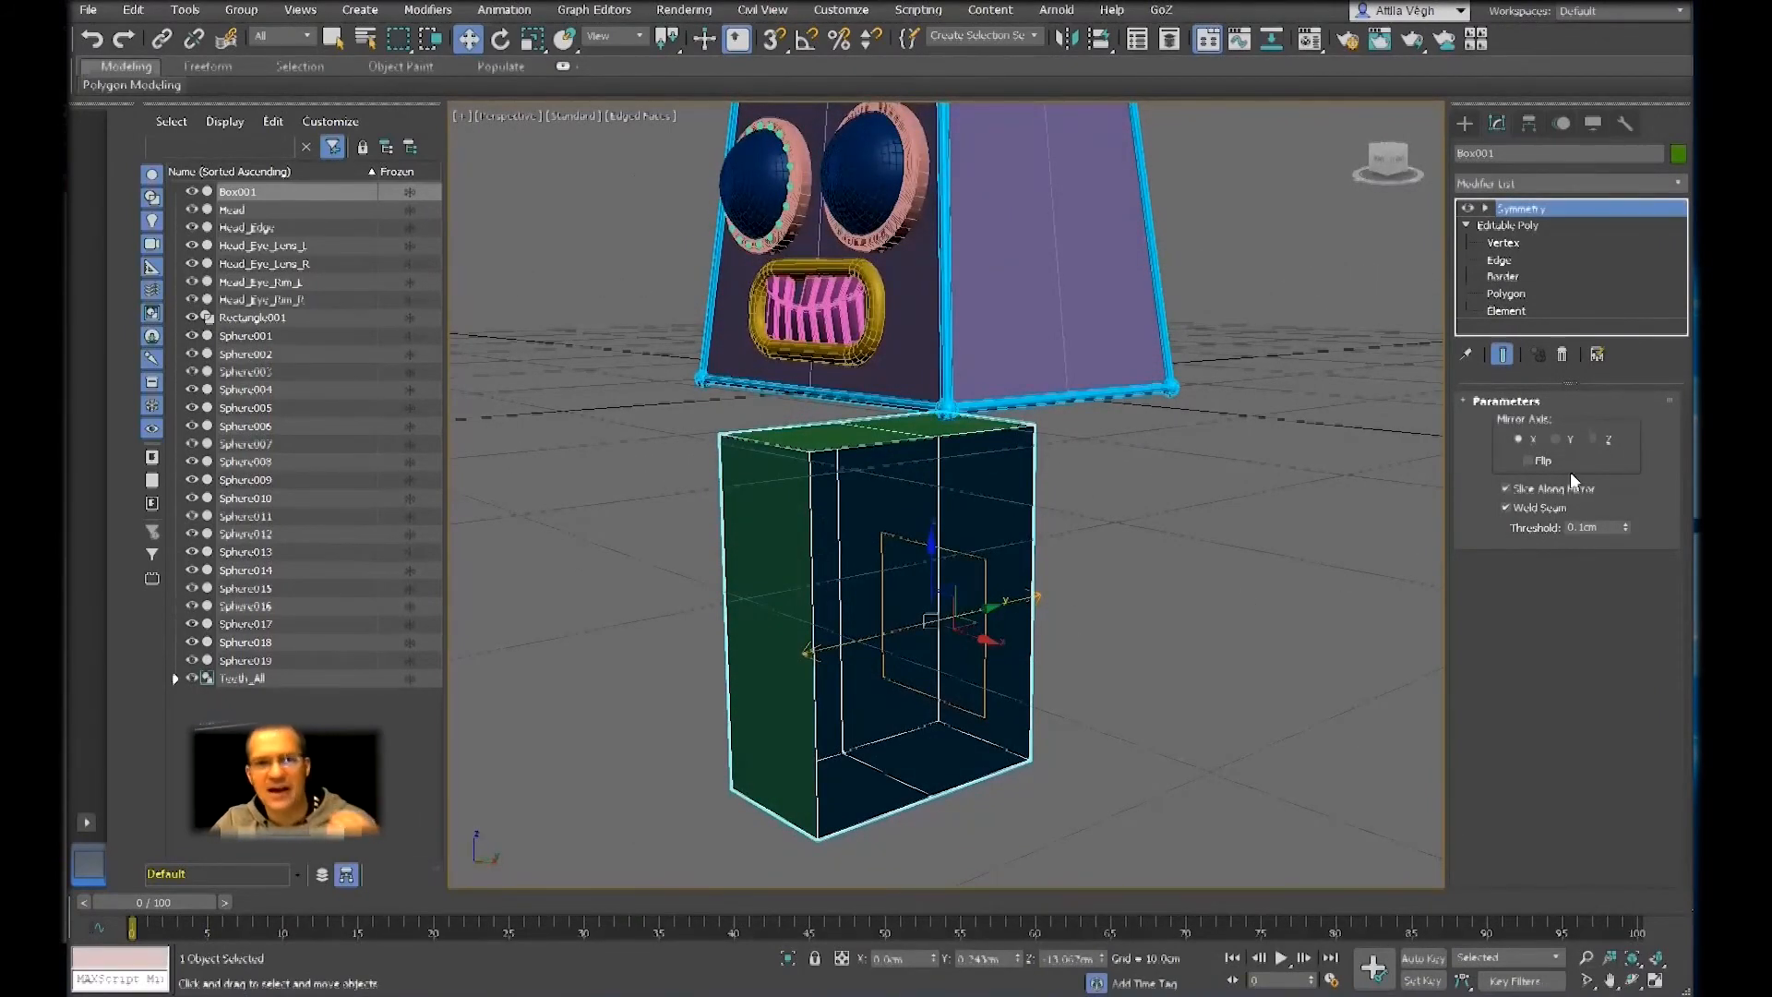
click(1596, 441)
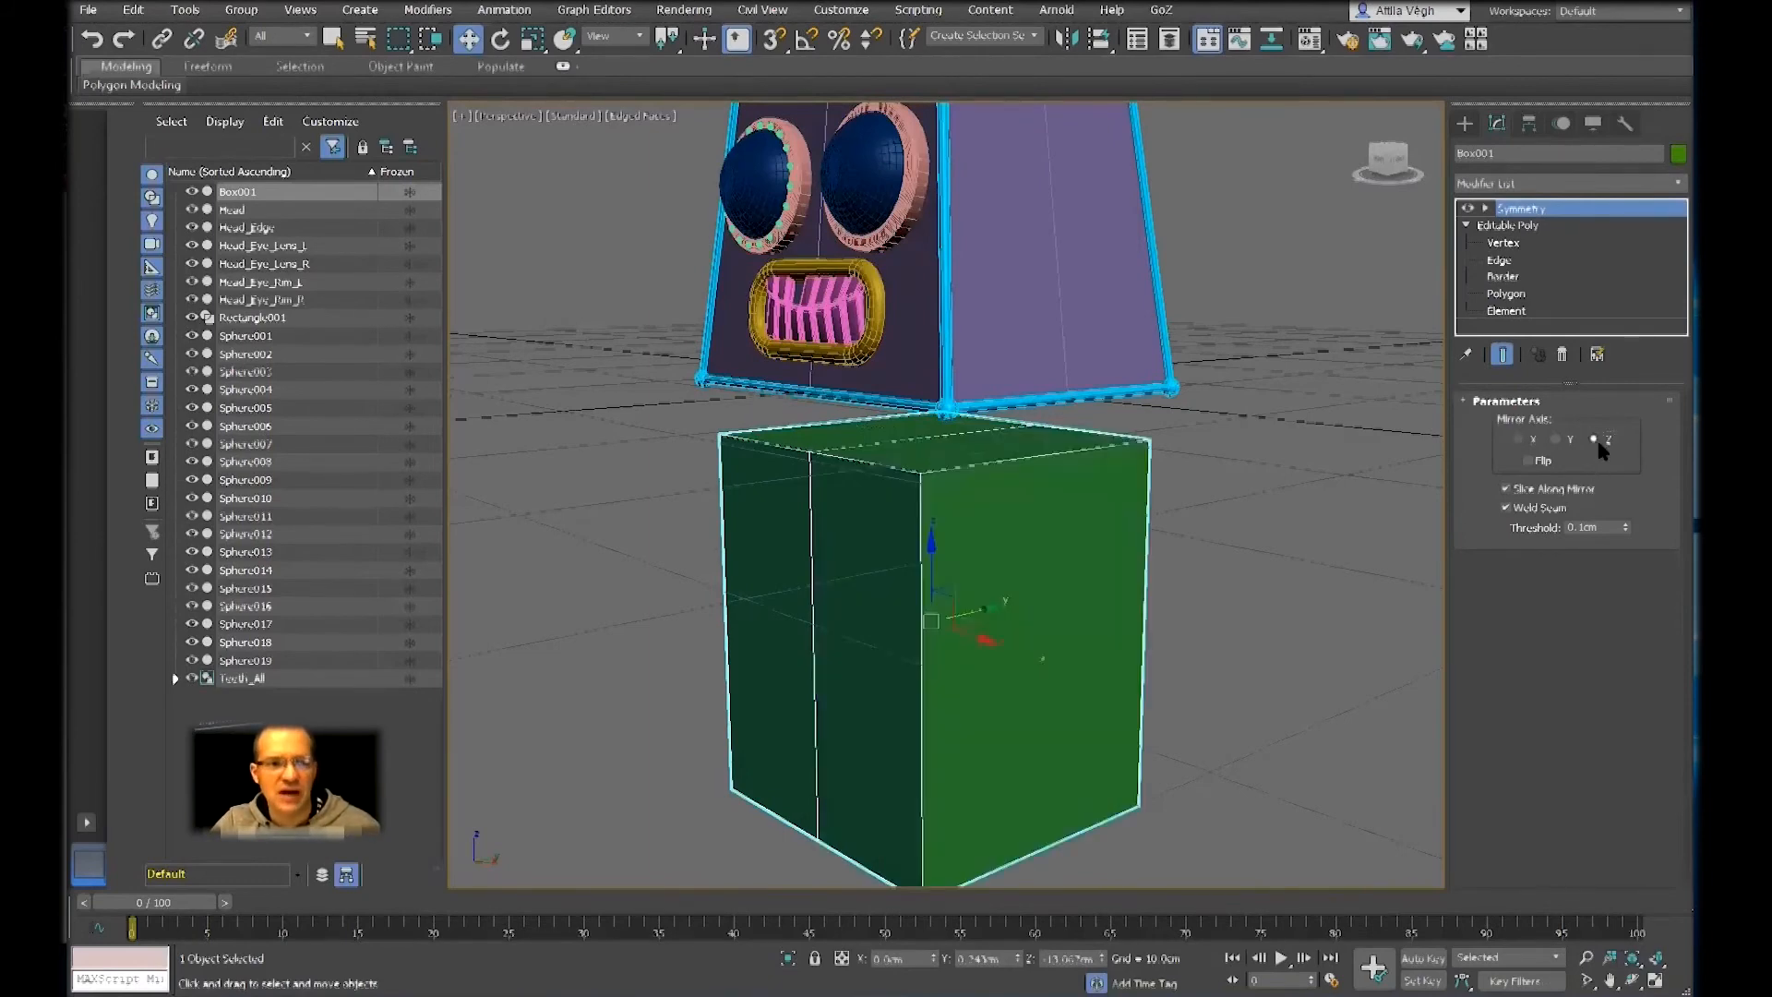
alt+middle_drag(1151, 494, 1200, 475)
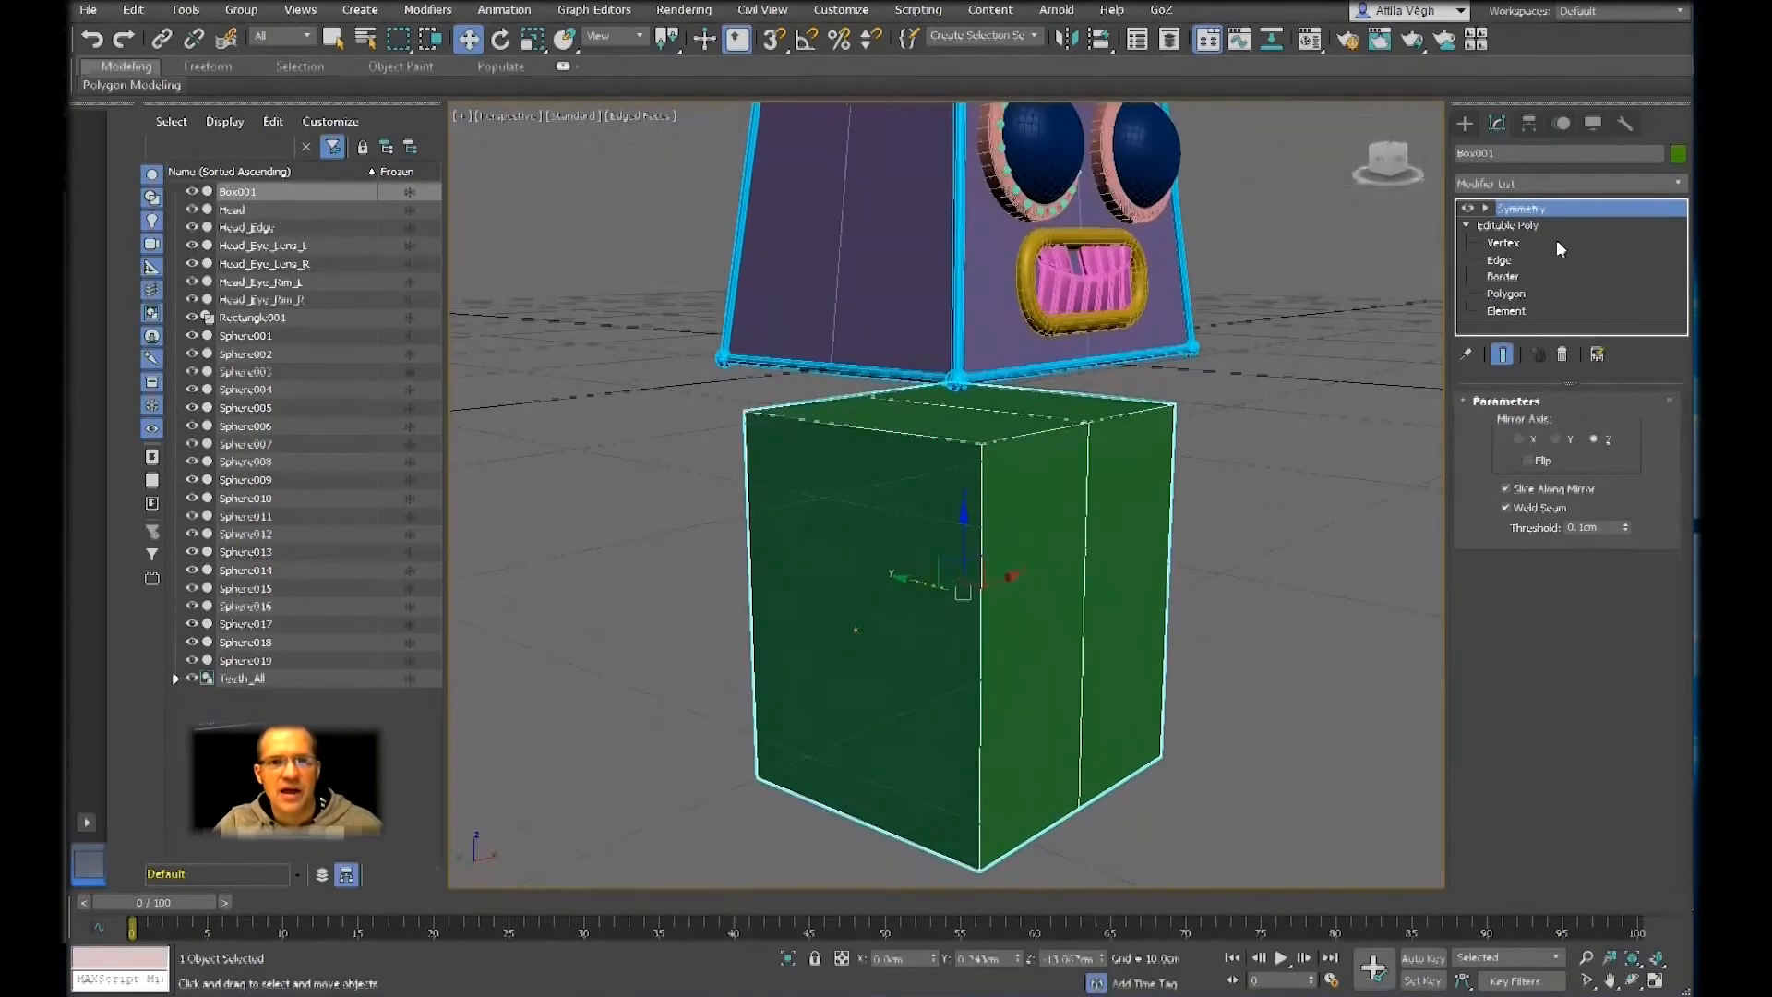
Add a TurboSmooth modifier above the Symmetry and set its iterations to 2
click(1569, 183)
scroll(1587, 356, down, 10)
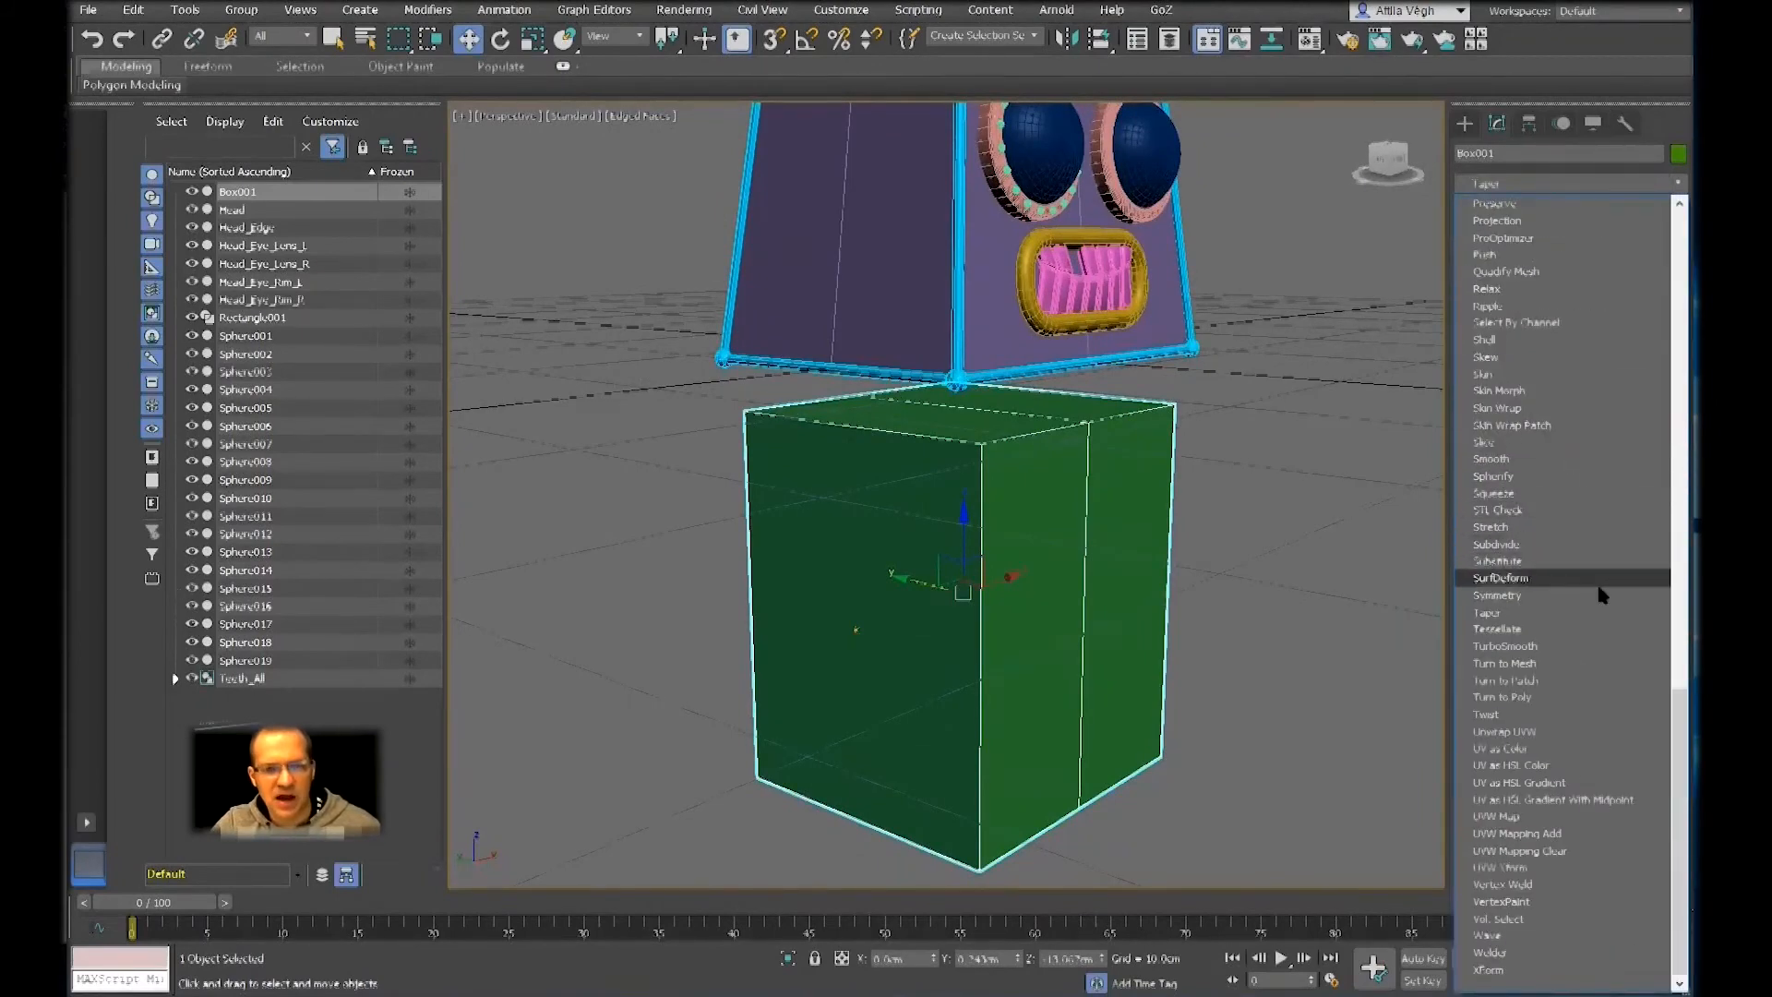
click(1571, 650)
alt+middle_drag(1161, 640, 1034, 632)
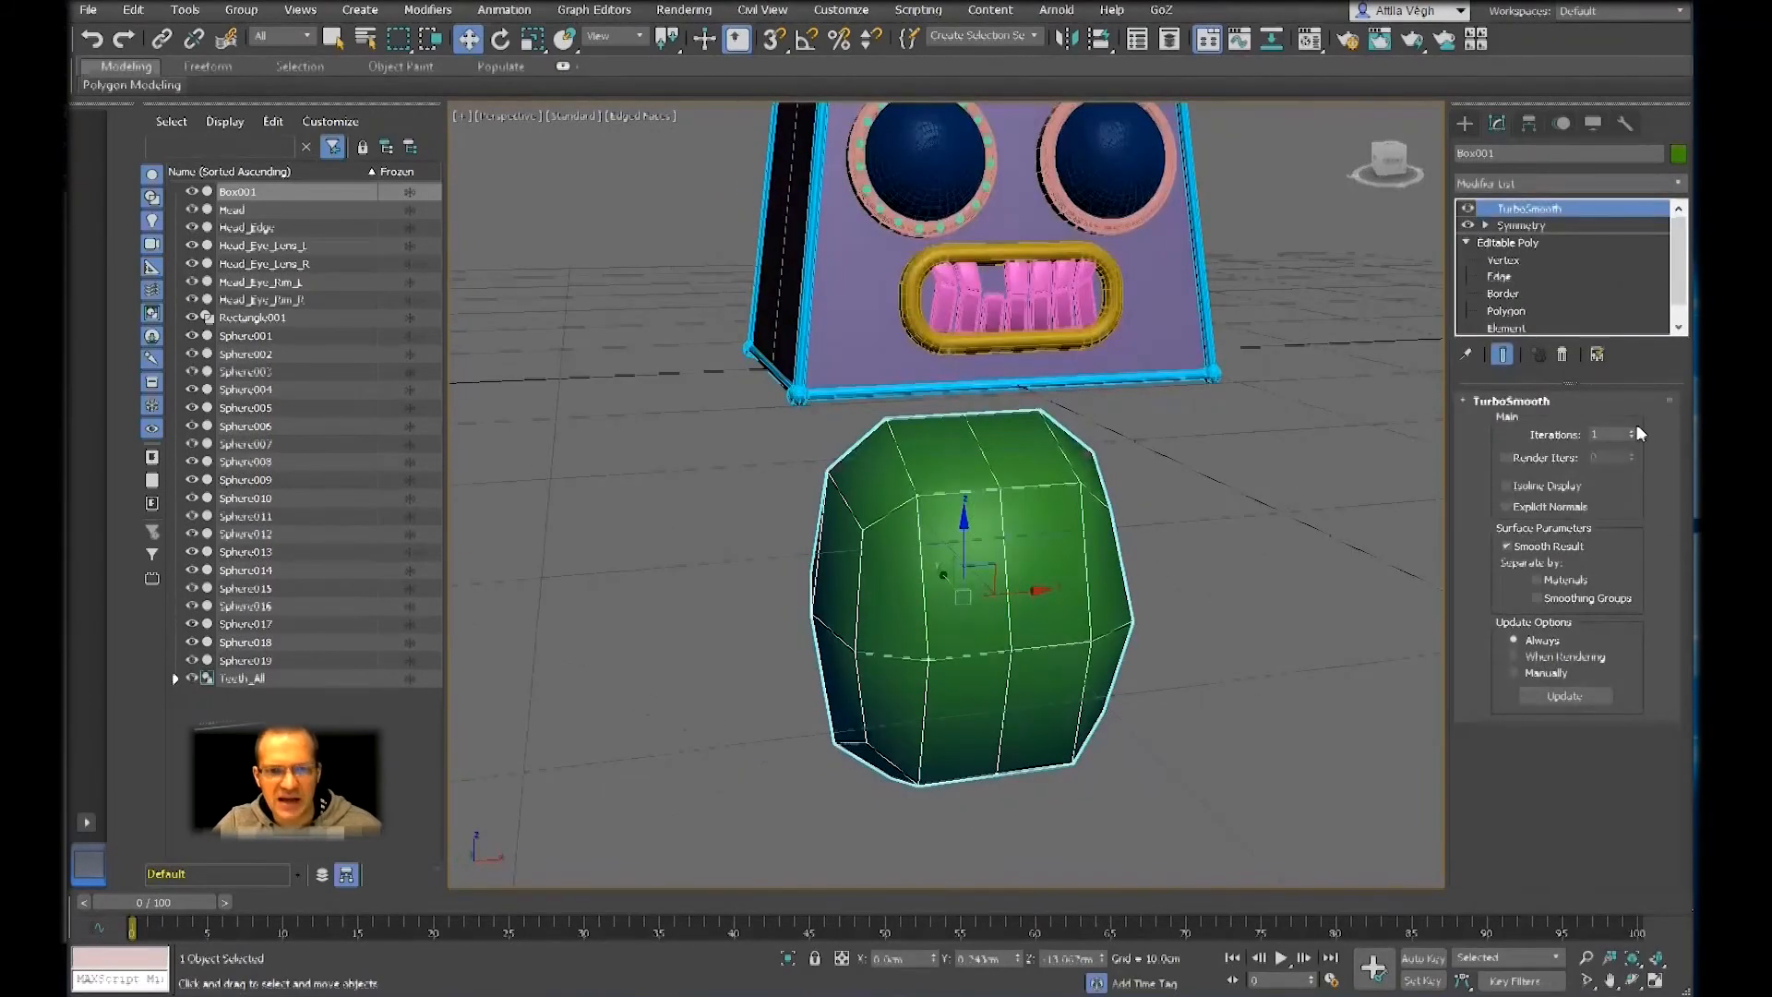
click(1630, 430)
alt+middle_drag(1193, 553, 1254, 596)
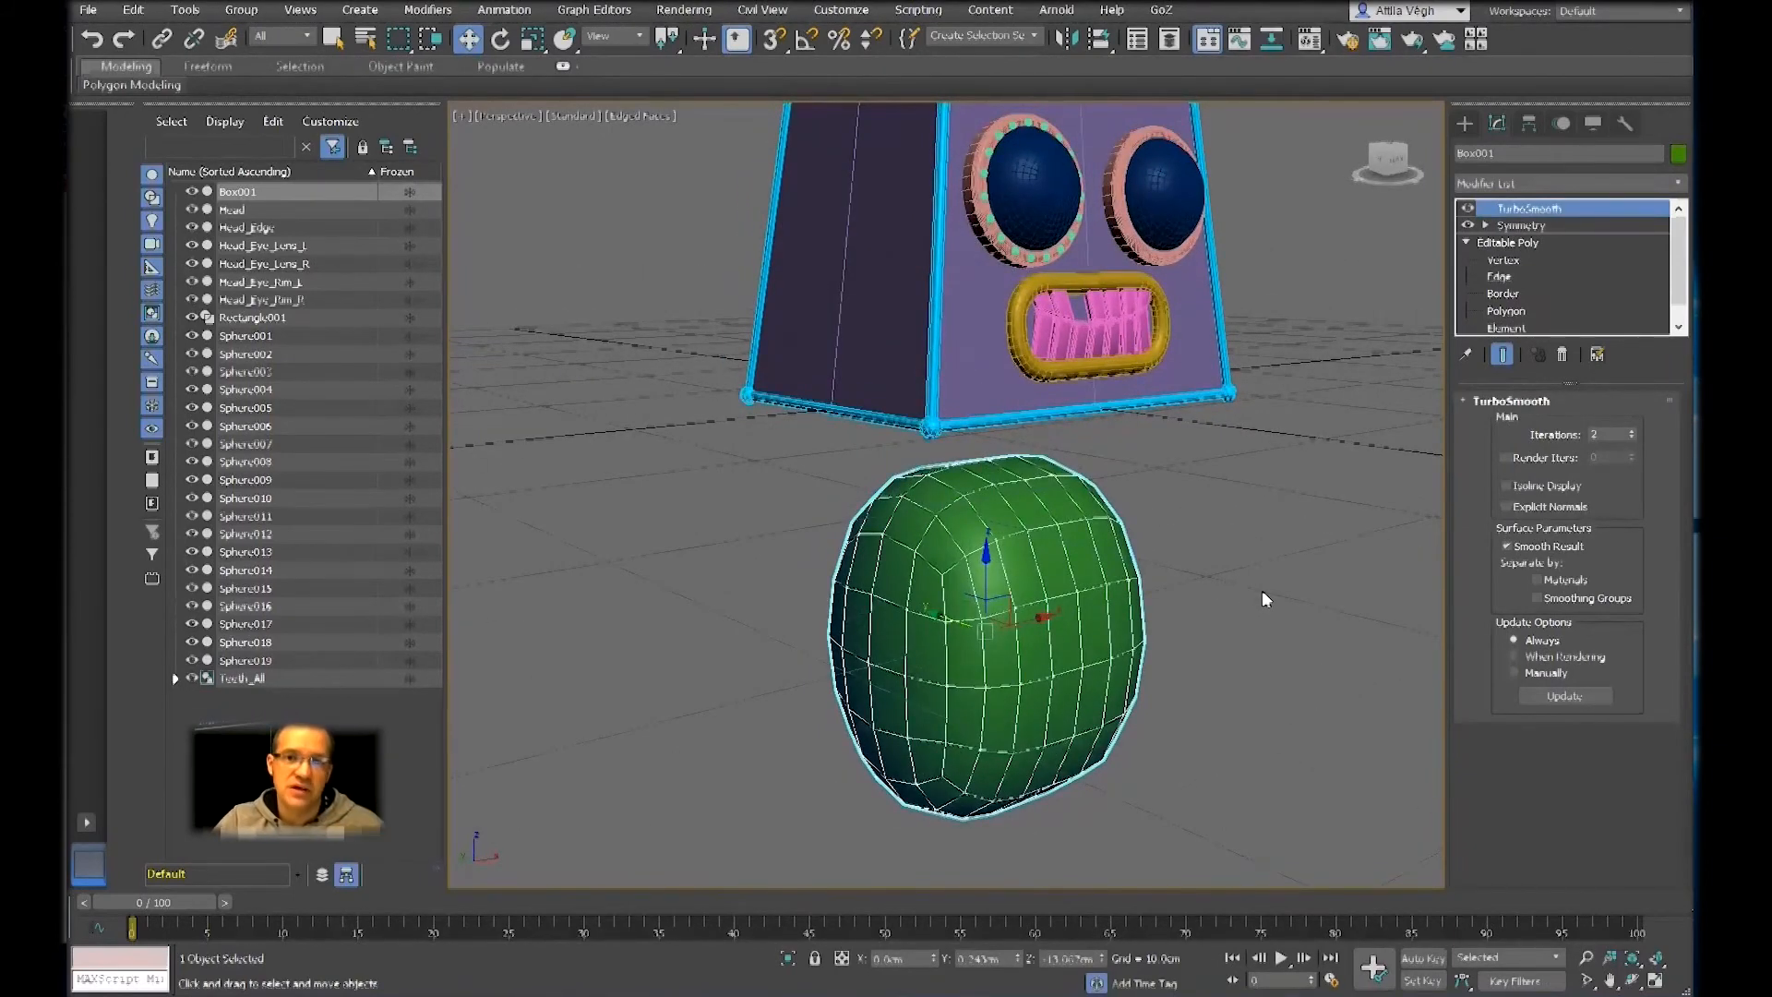
Inspect a top corner vertex of the unsmoothed half box and return to the smoothed, mirrored result
click(1502, 260)
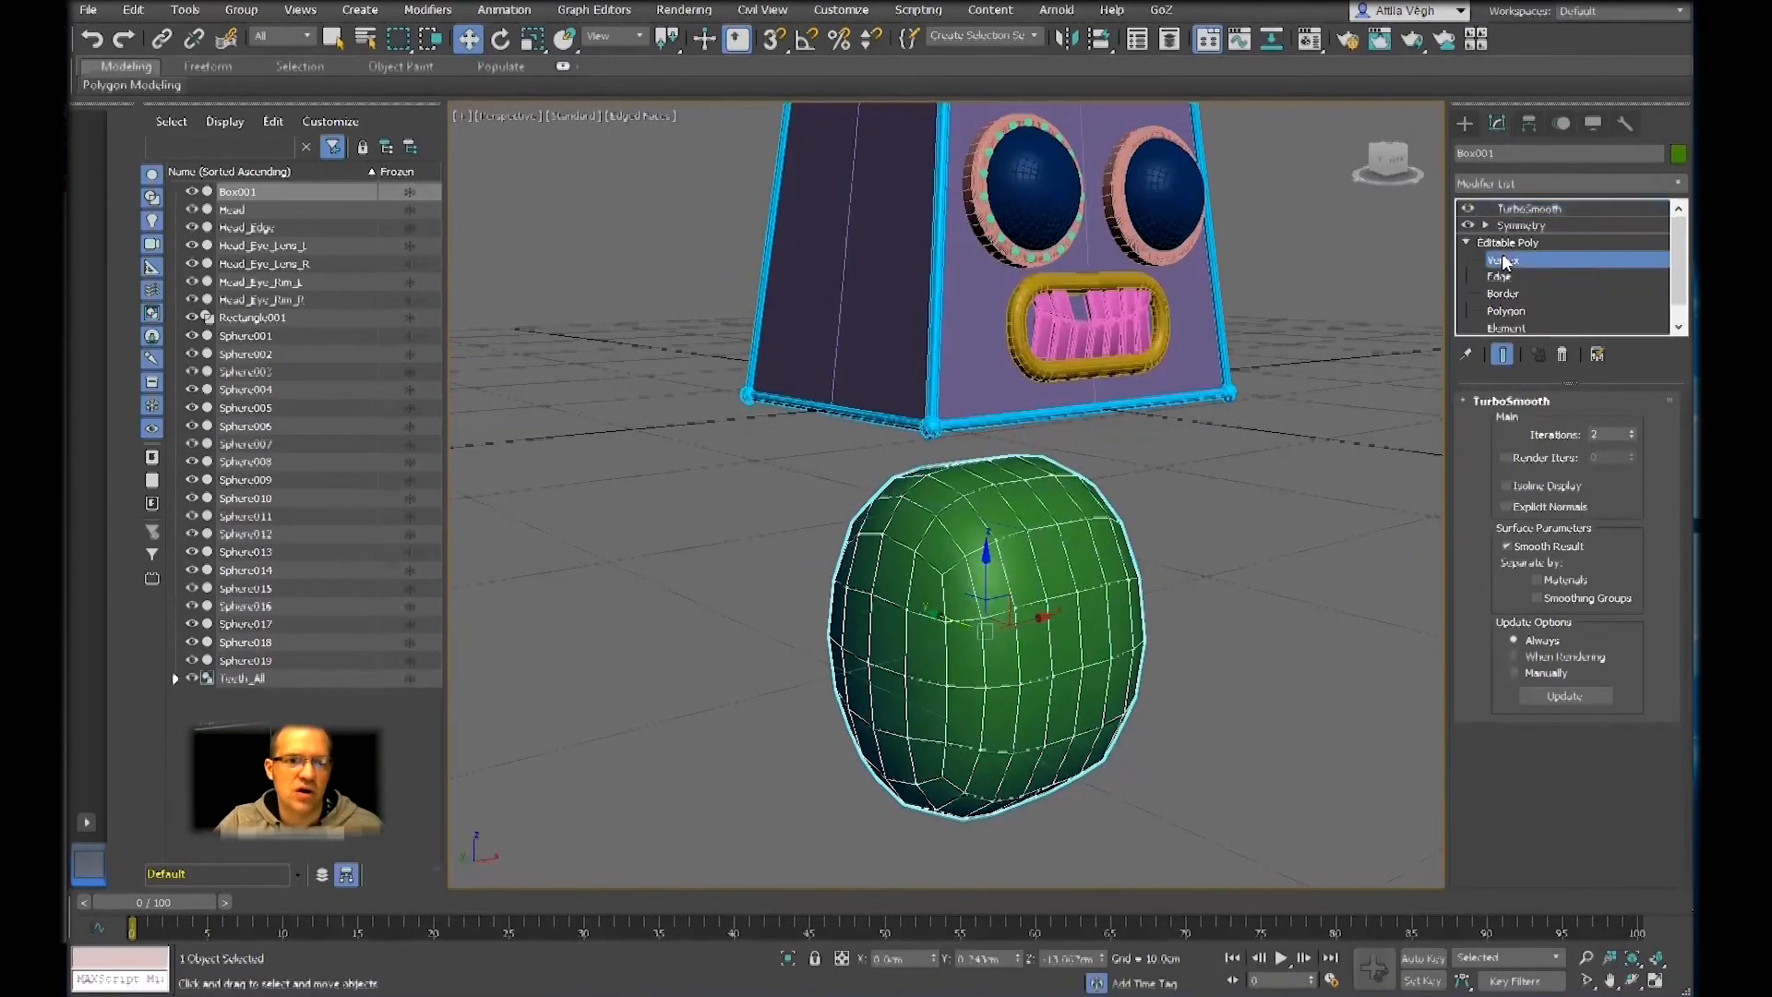
click(1501, 354)
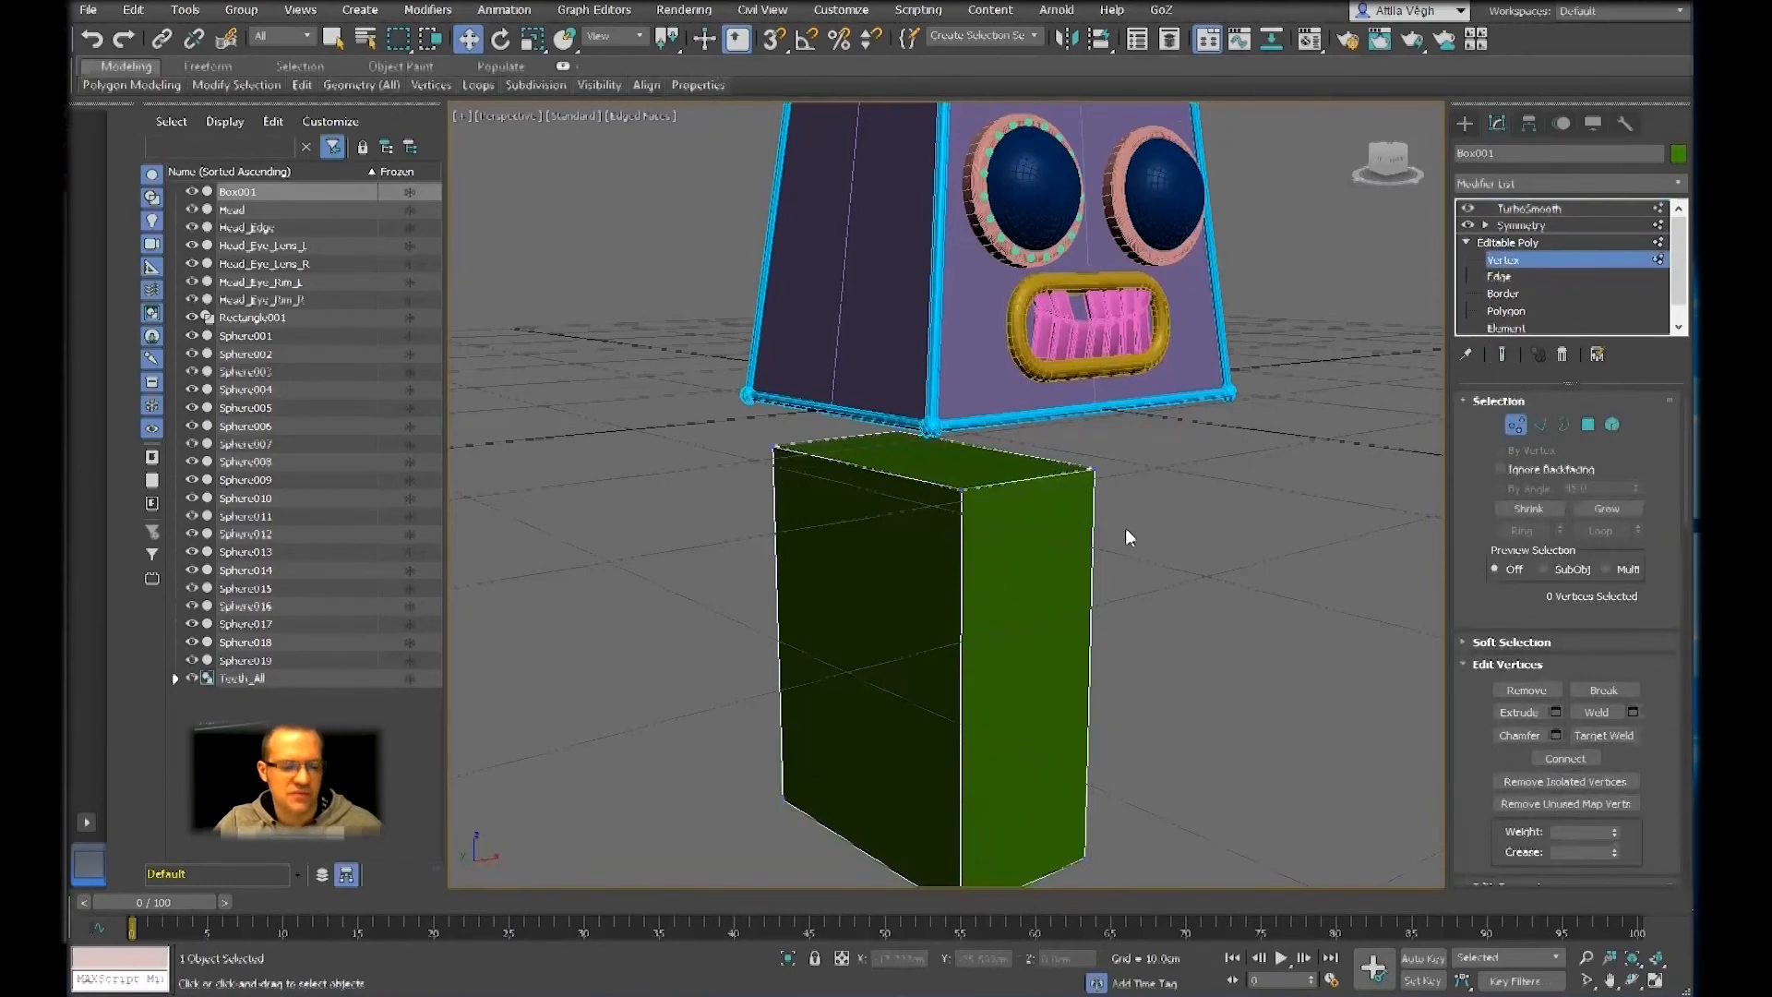
alt+middle_drag(1127, 528, 825, 509)
click(902, 462)
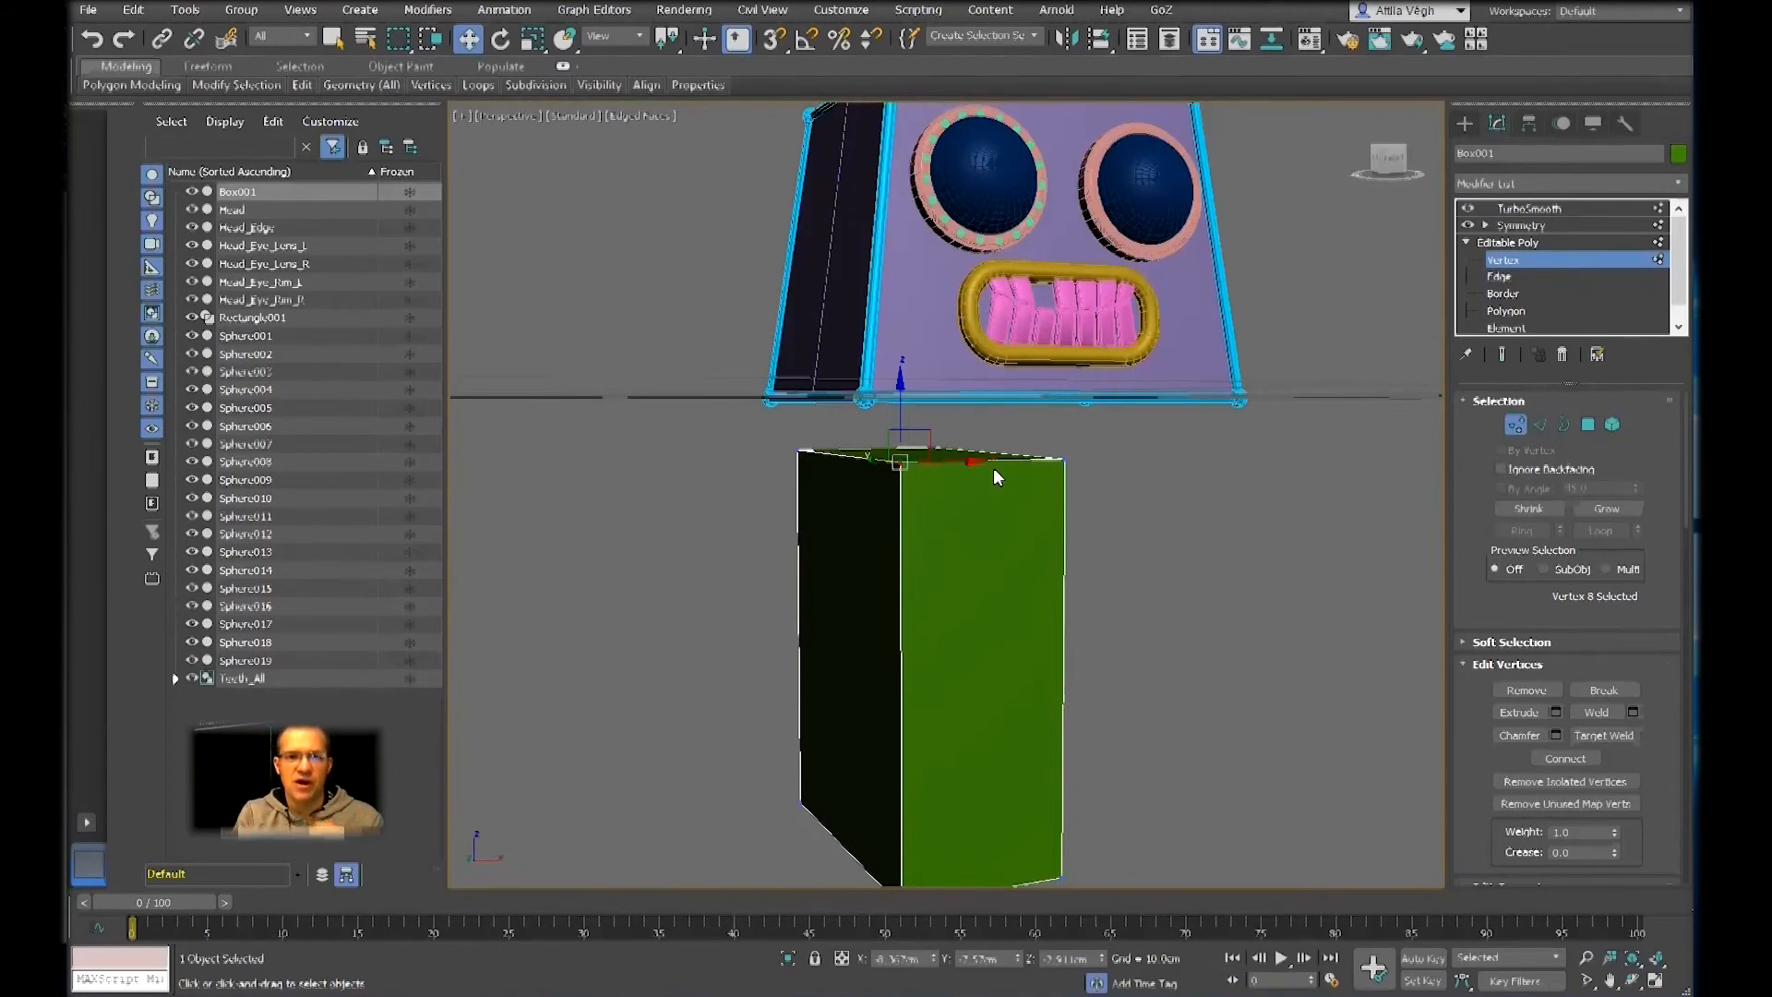
click(1556, 244)
click(1565, 207)
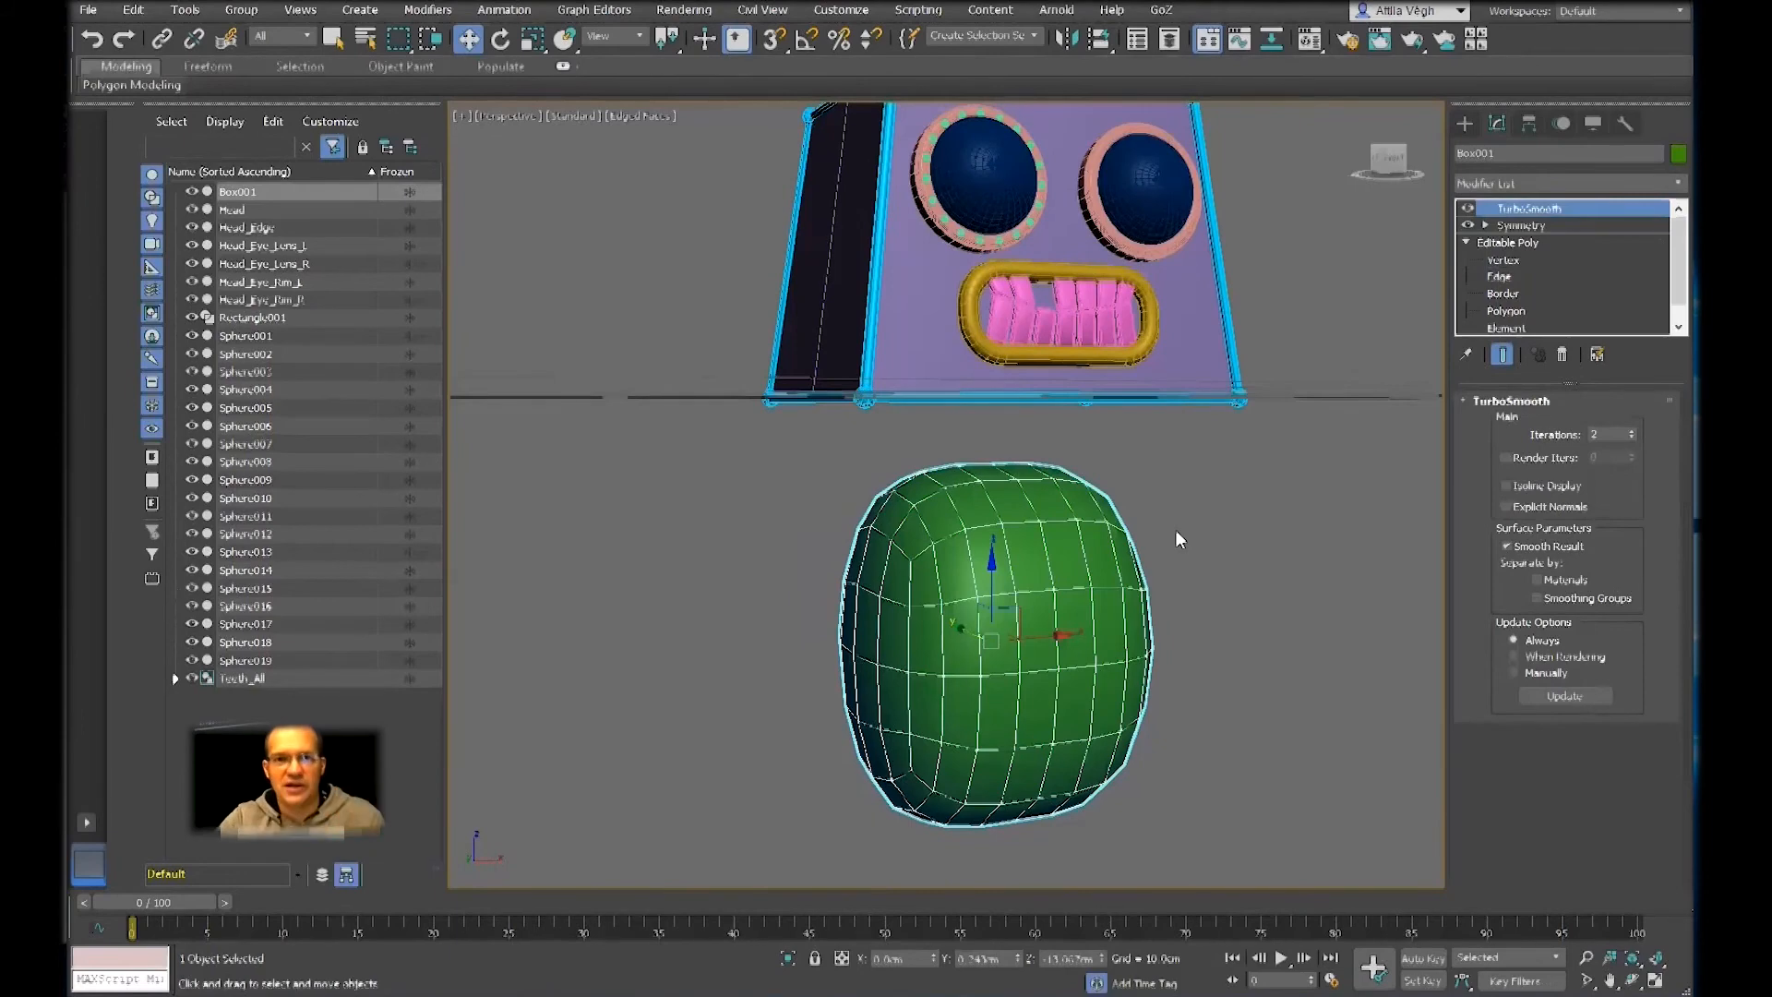
Keep the smoothed end result displayed while editing the base mesh, and connect the half box's four vertical edges with a horizontal edge loop
click(1522, 311)
alt+middle_drag(1135, 444, 1419, 367)
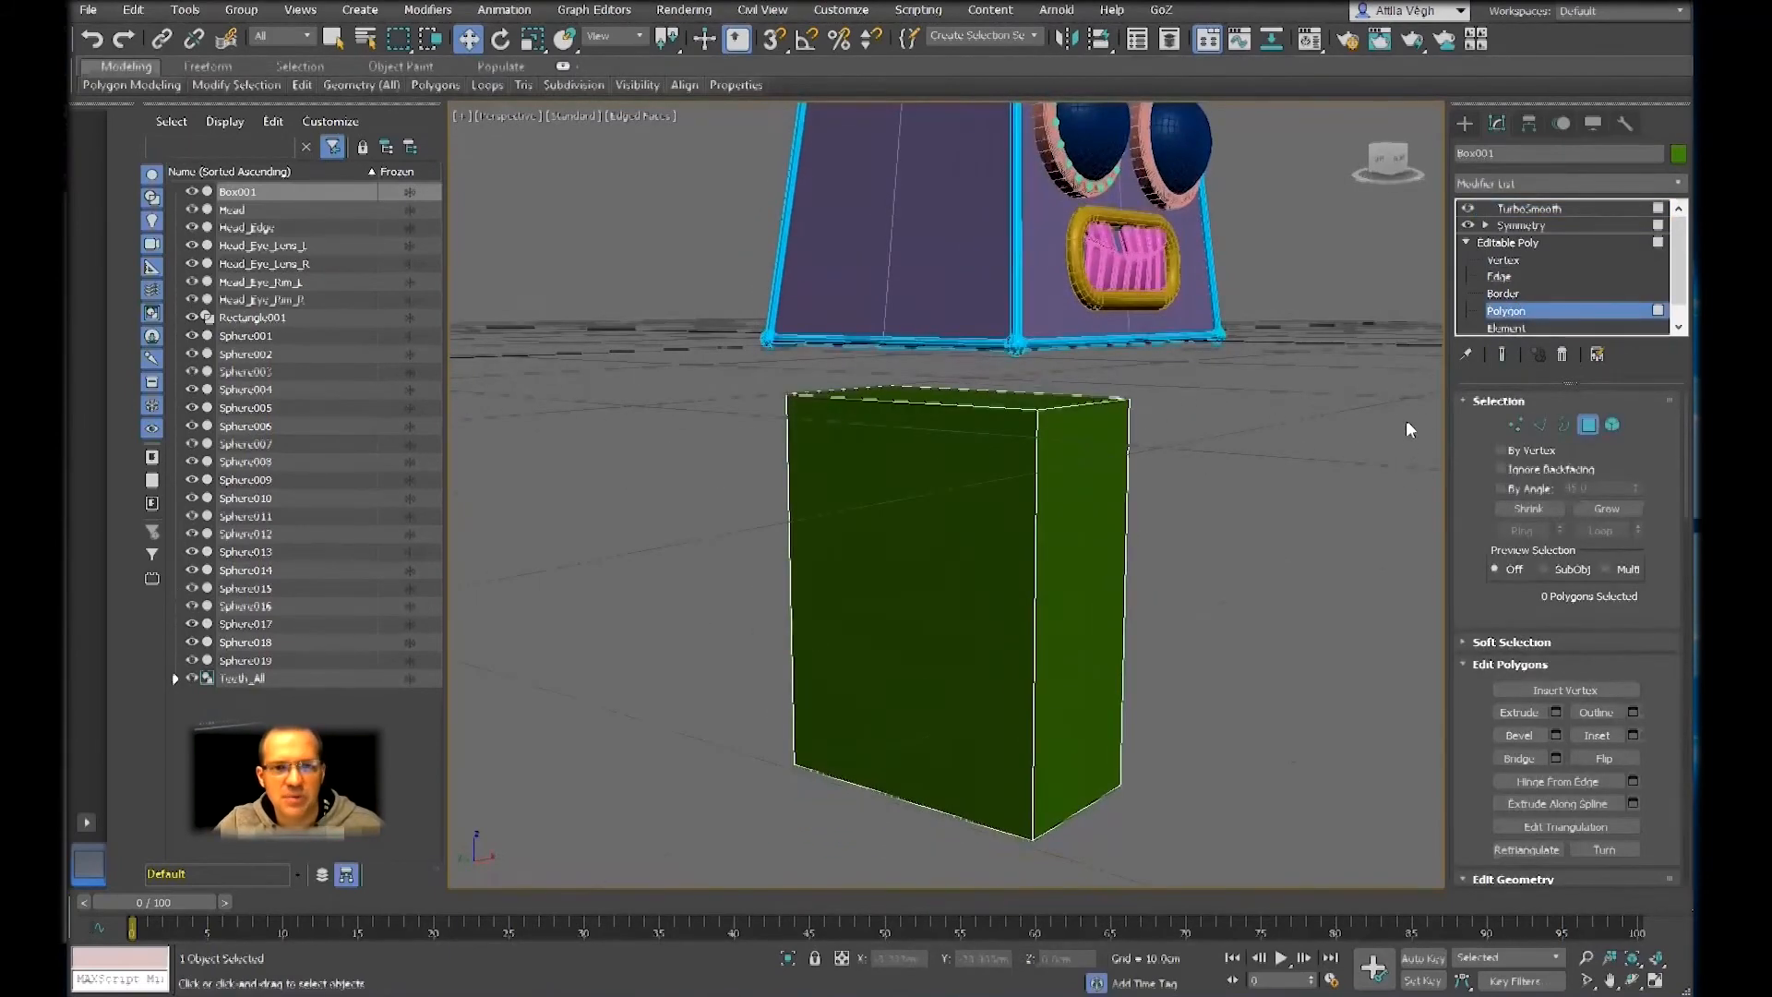
click(1501, 353)
alt+middle_drag(1253, 549, 1244, 539)
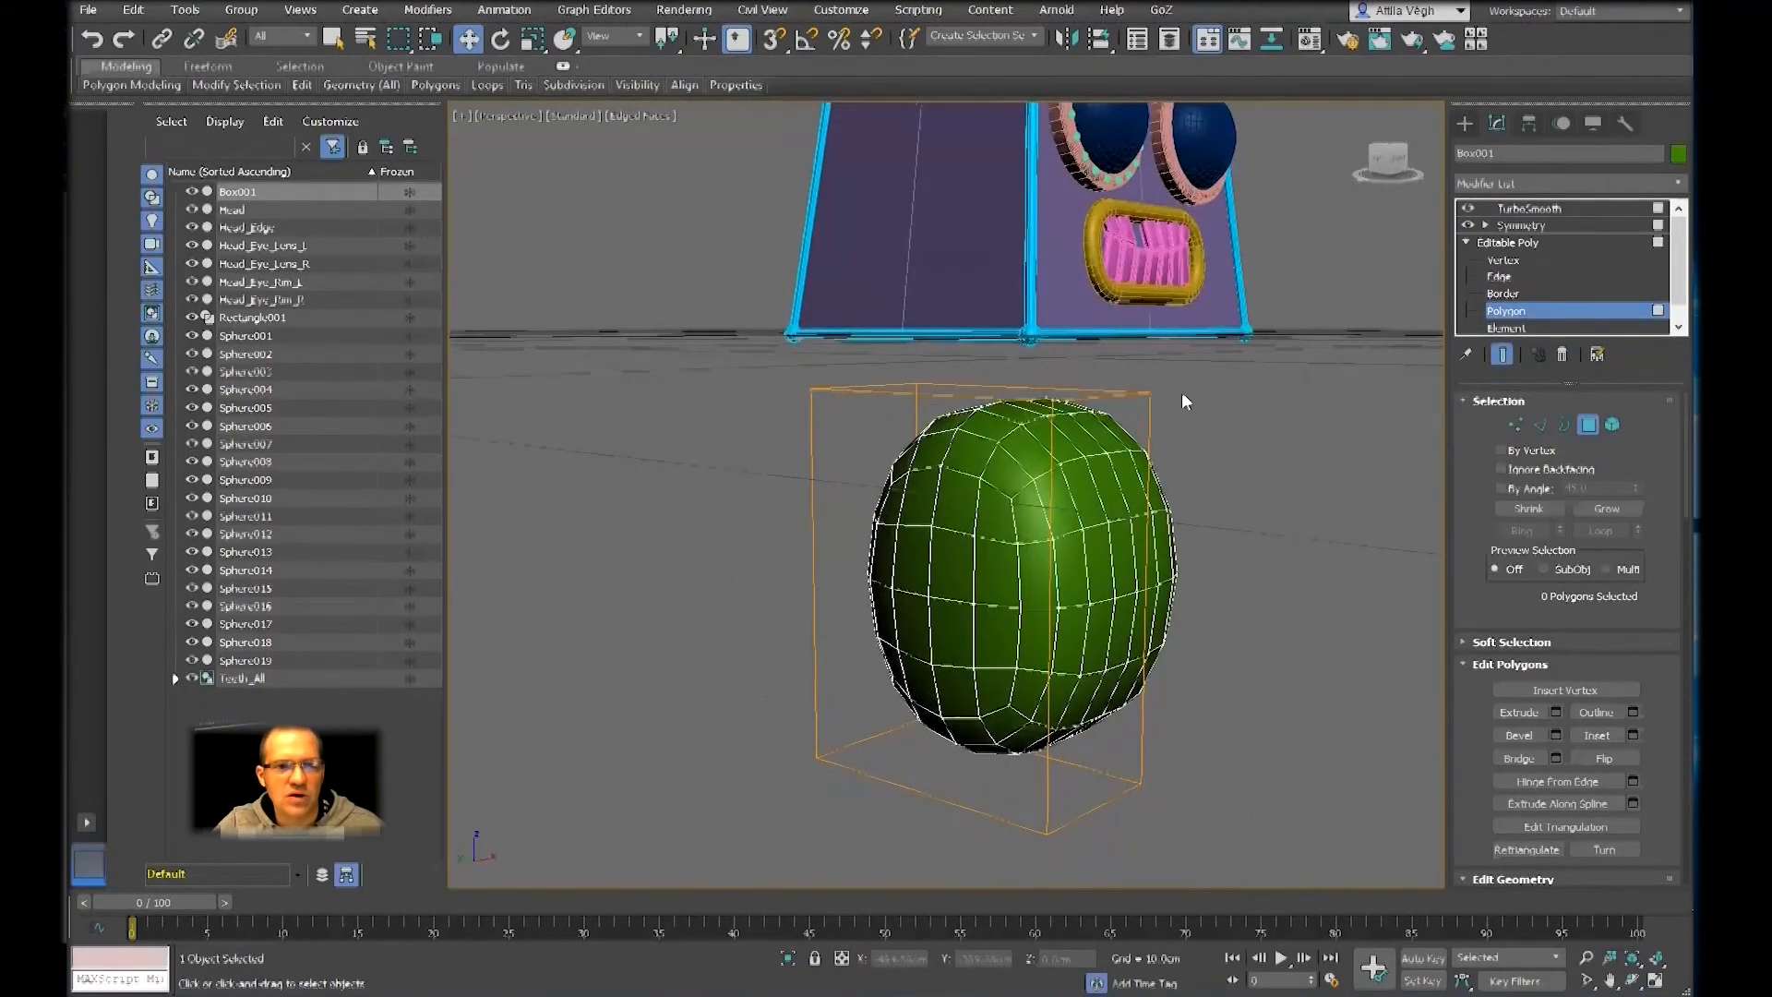
click(917, 447)
alt+middle_drag(917, 447, 997, 520)
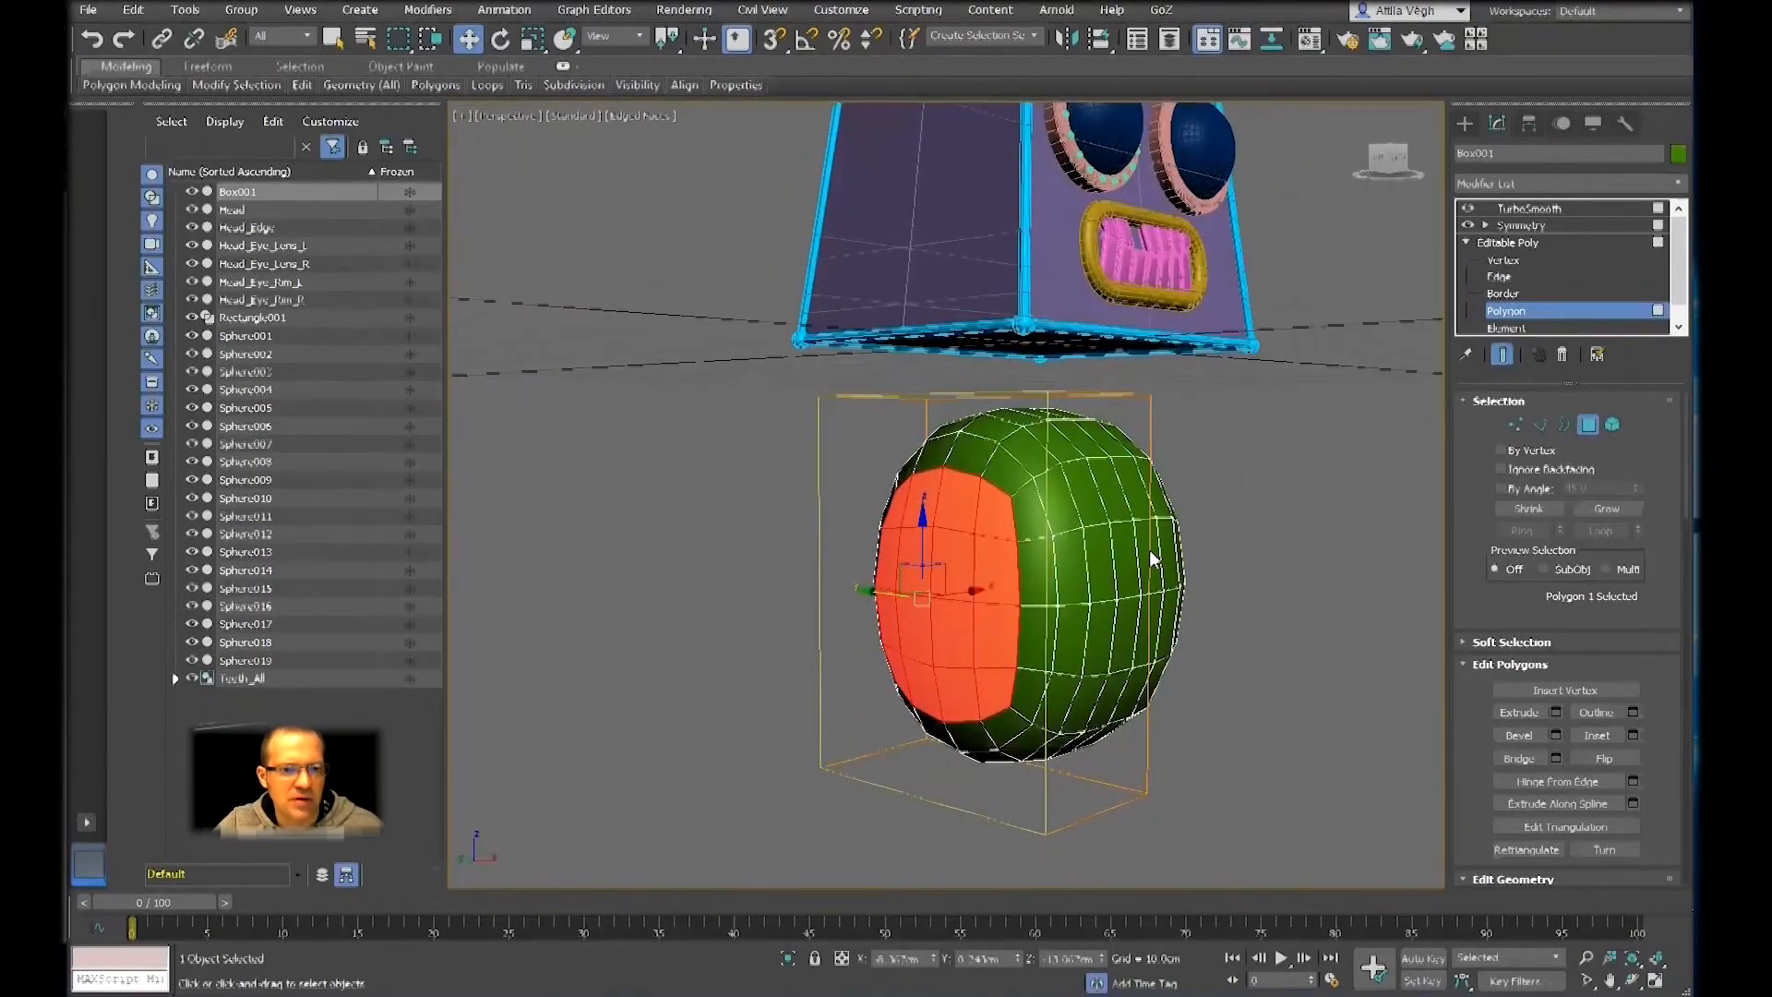
click(1500, 276)
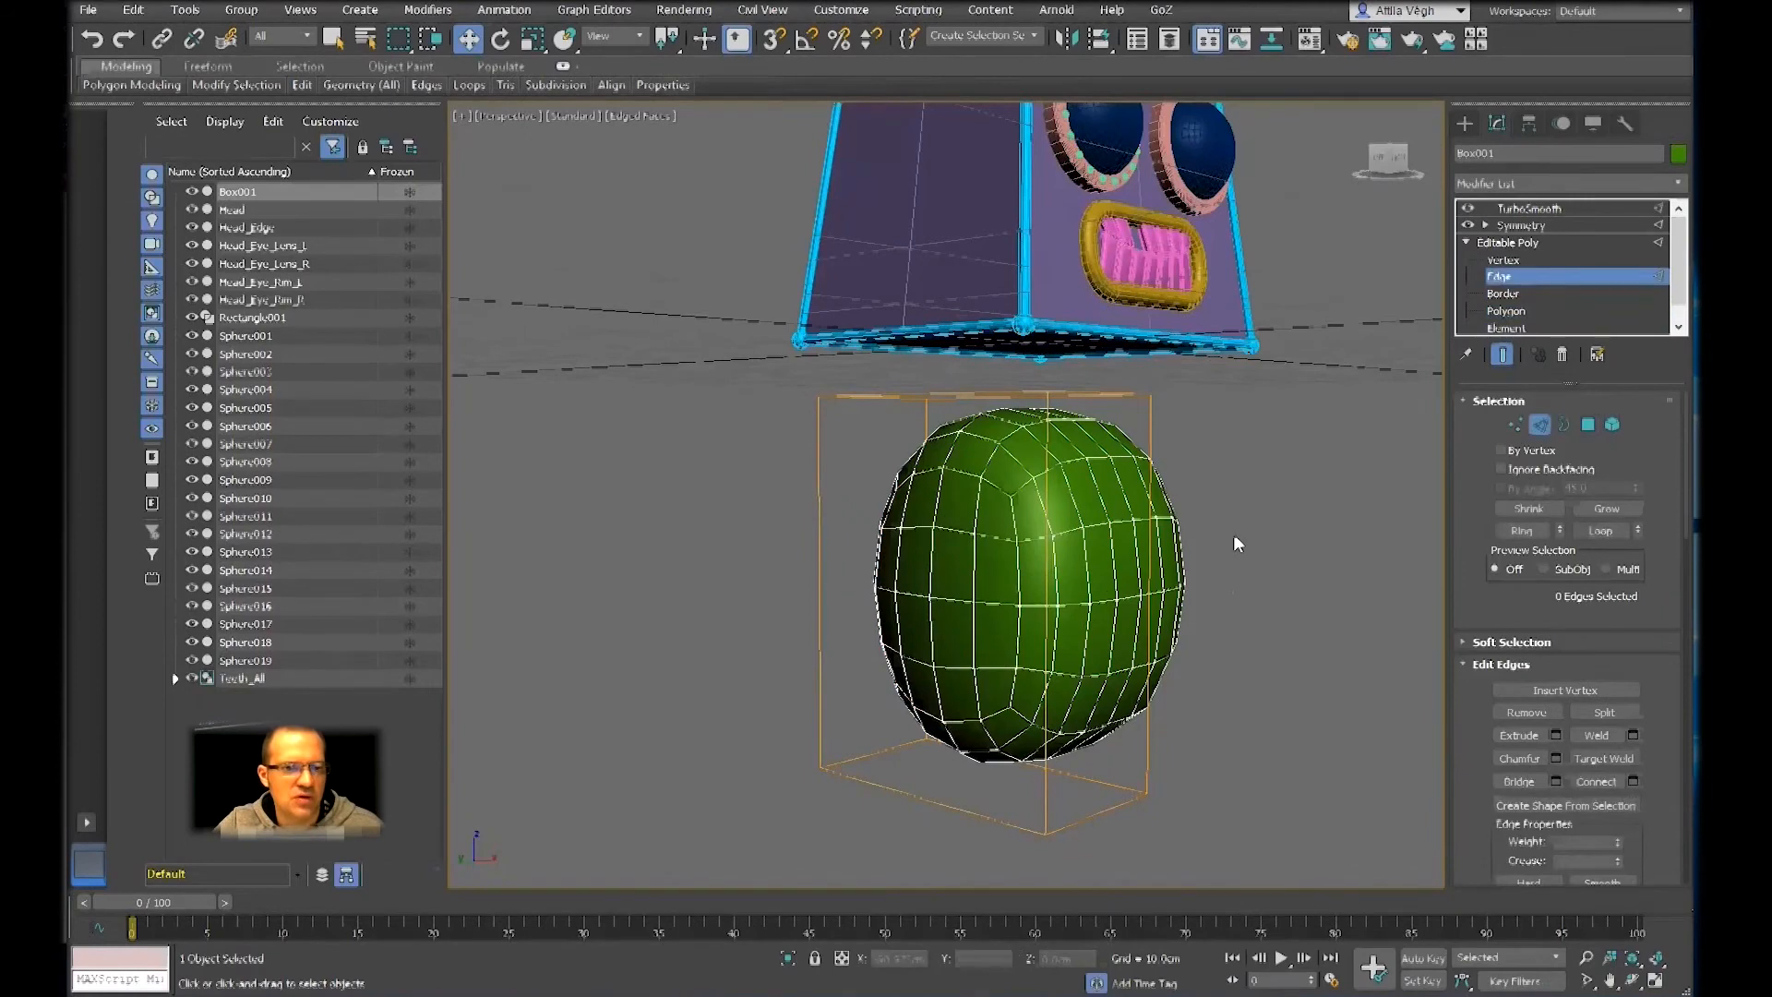
right_click(971, 609)
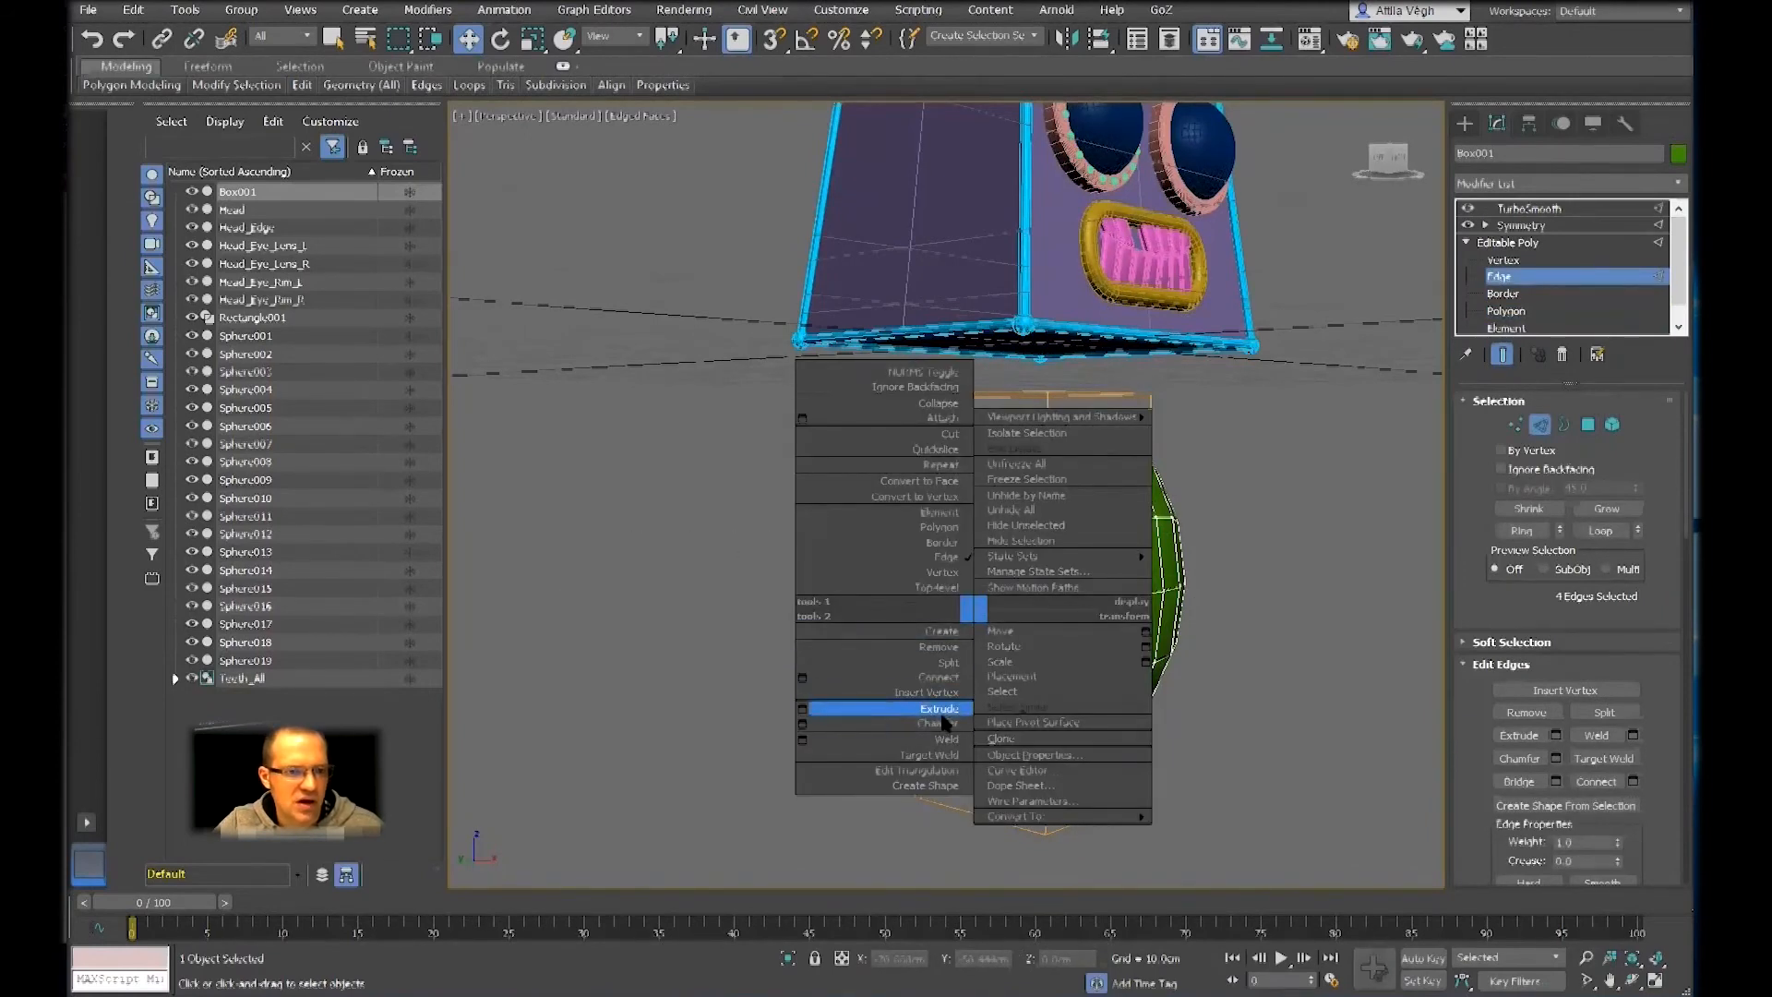
click(950, 679)
Inset the upper polygon on the body's outer side as the base for an arm
alt+middle_drag(953, 683, 993, 500)
key(4)
right_click(993, 500)
click(965, 600)
drag(960, 509, 963, 533)
Reposition the inset side polygon and scale it to the arm's cross-section
key(w)
mouse_move(964, 534)
alt+middle_down()
mouse_move(996, 548)
mouse_move(979, 551)
alt+middle_up()
key(r)
drag(1049, 521, 930, 452)
Extrude the inset side polygon outwards as an upper arm and shift its end so the arm slopes down
key(shift+e)
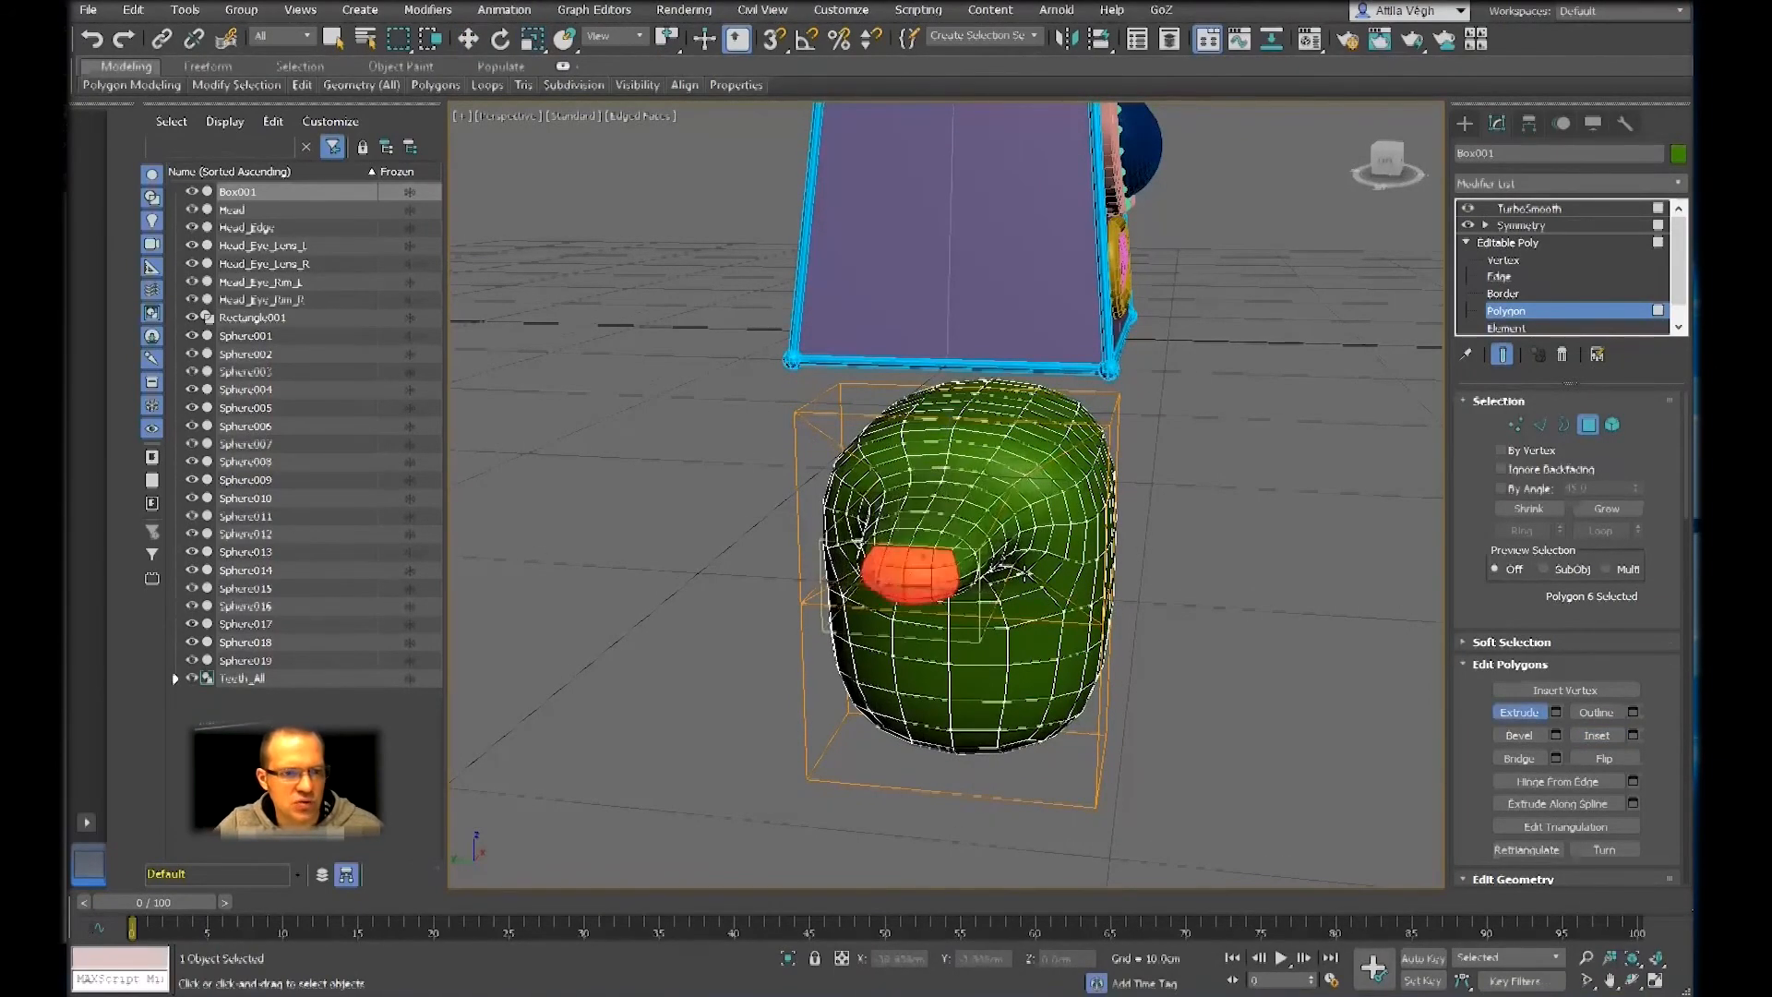
alt+middle_drag(932, 461, 811, 559)
key(w)
drag(889, 504, 1020, 506)
middle_drag(1020, 507, 895, 522)
drag(837, 438, 836, 506)
Rotate the arm's end polygon to follow the slope and extrude it again to lengthen the arm
key(e)
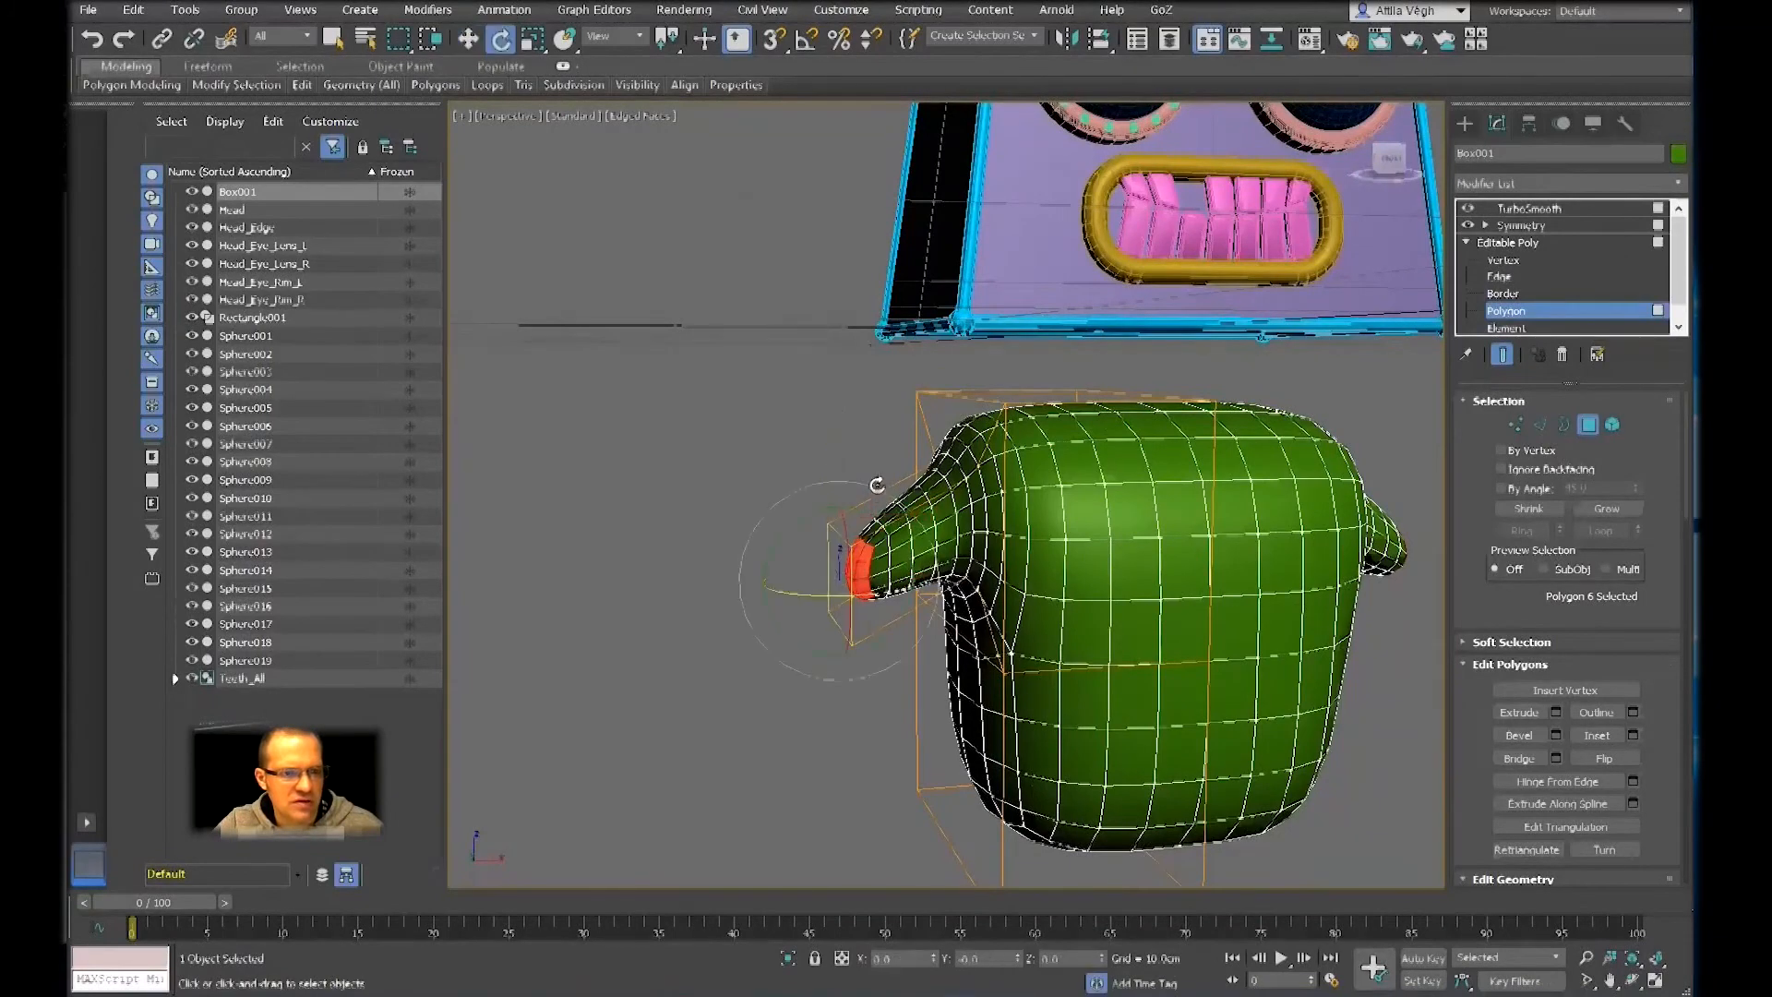
drag(860, 508, 814, 522)
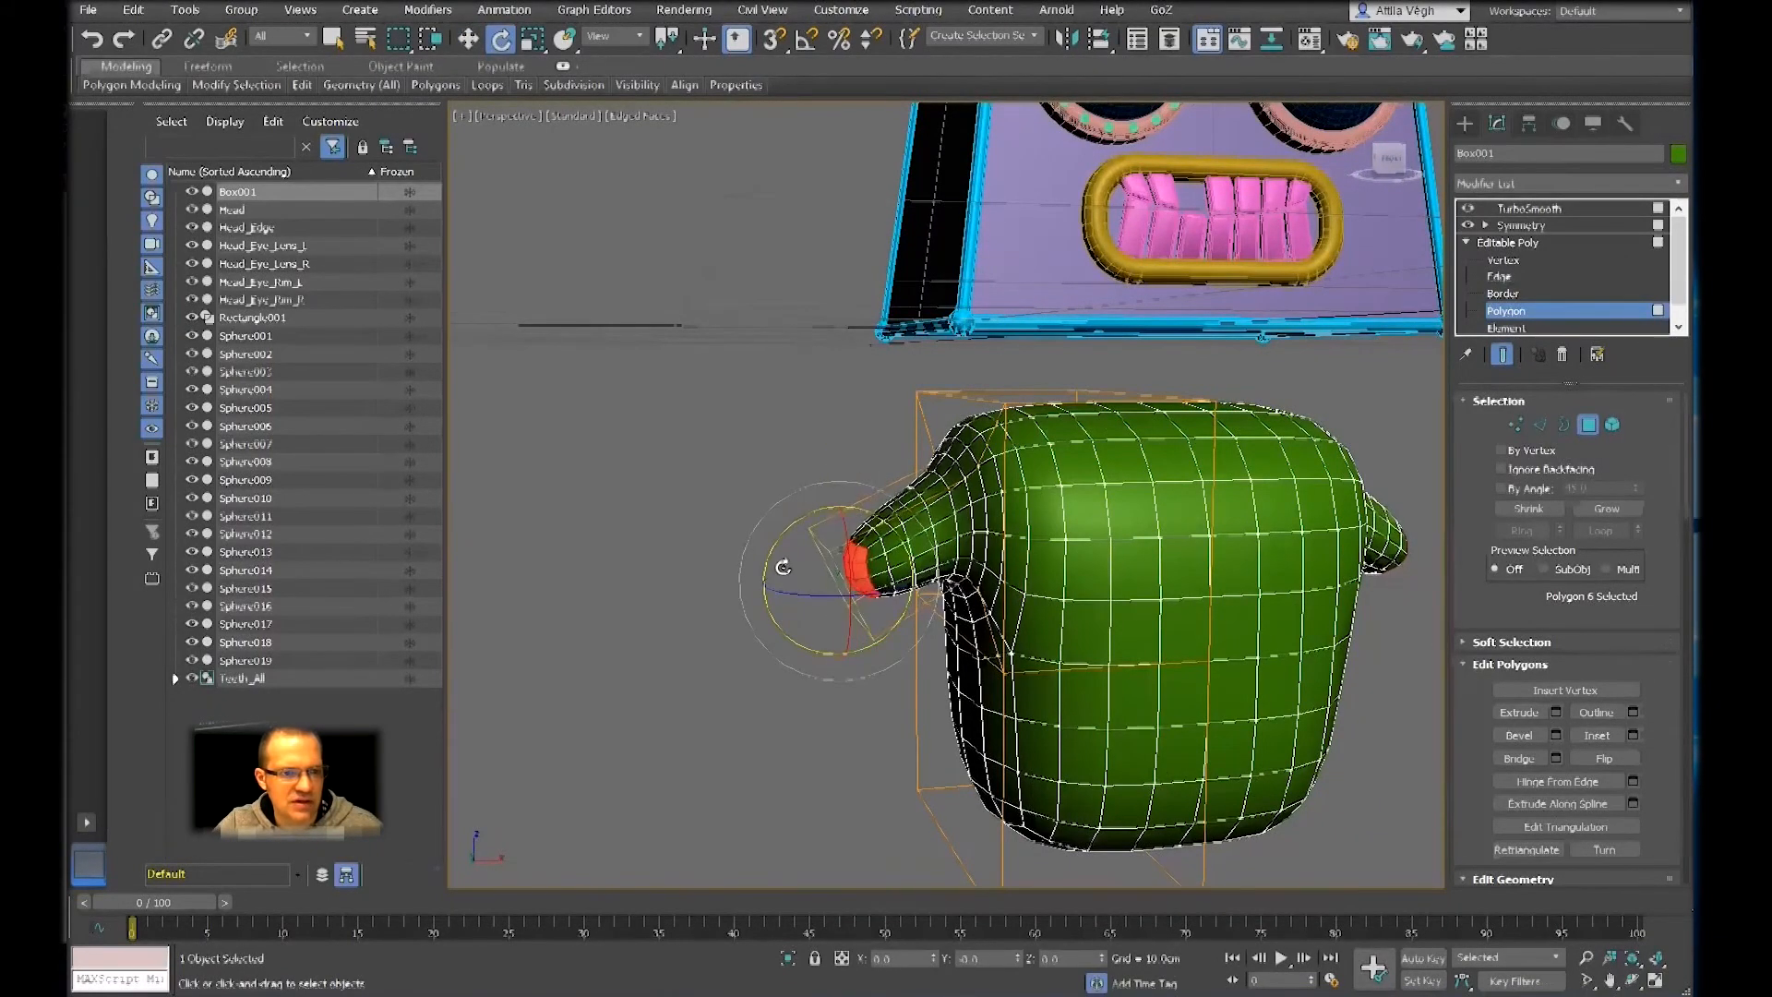
alt+middle_drag(790, 554, 847, 546)
key(shift+e)
drag(825, 583, 830, 509)
scroll(830, 509, down, 4)
mouse_move(831, 517)
alt+middle_down()
mouse_move(801, 596)
mouse_move(745, 609)
mouse_move(970, 623)
mouse_move(900, 633)
mouse_move(877, 683)
mouse_move(858, 530)
alt+middle_up()
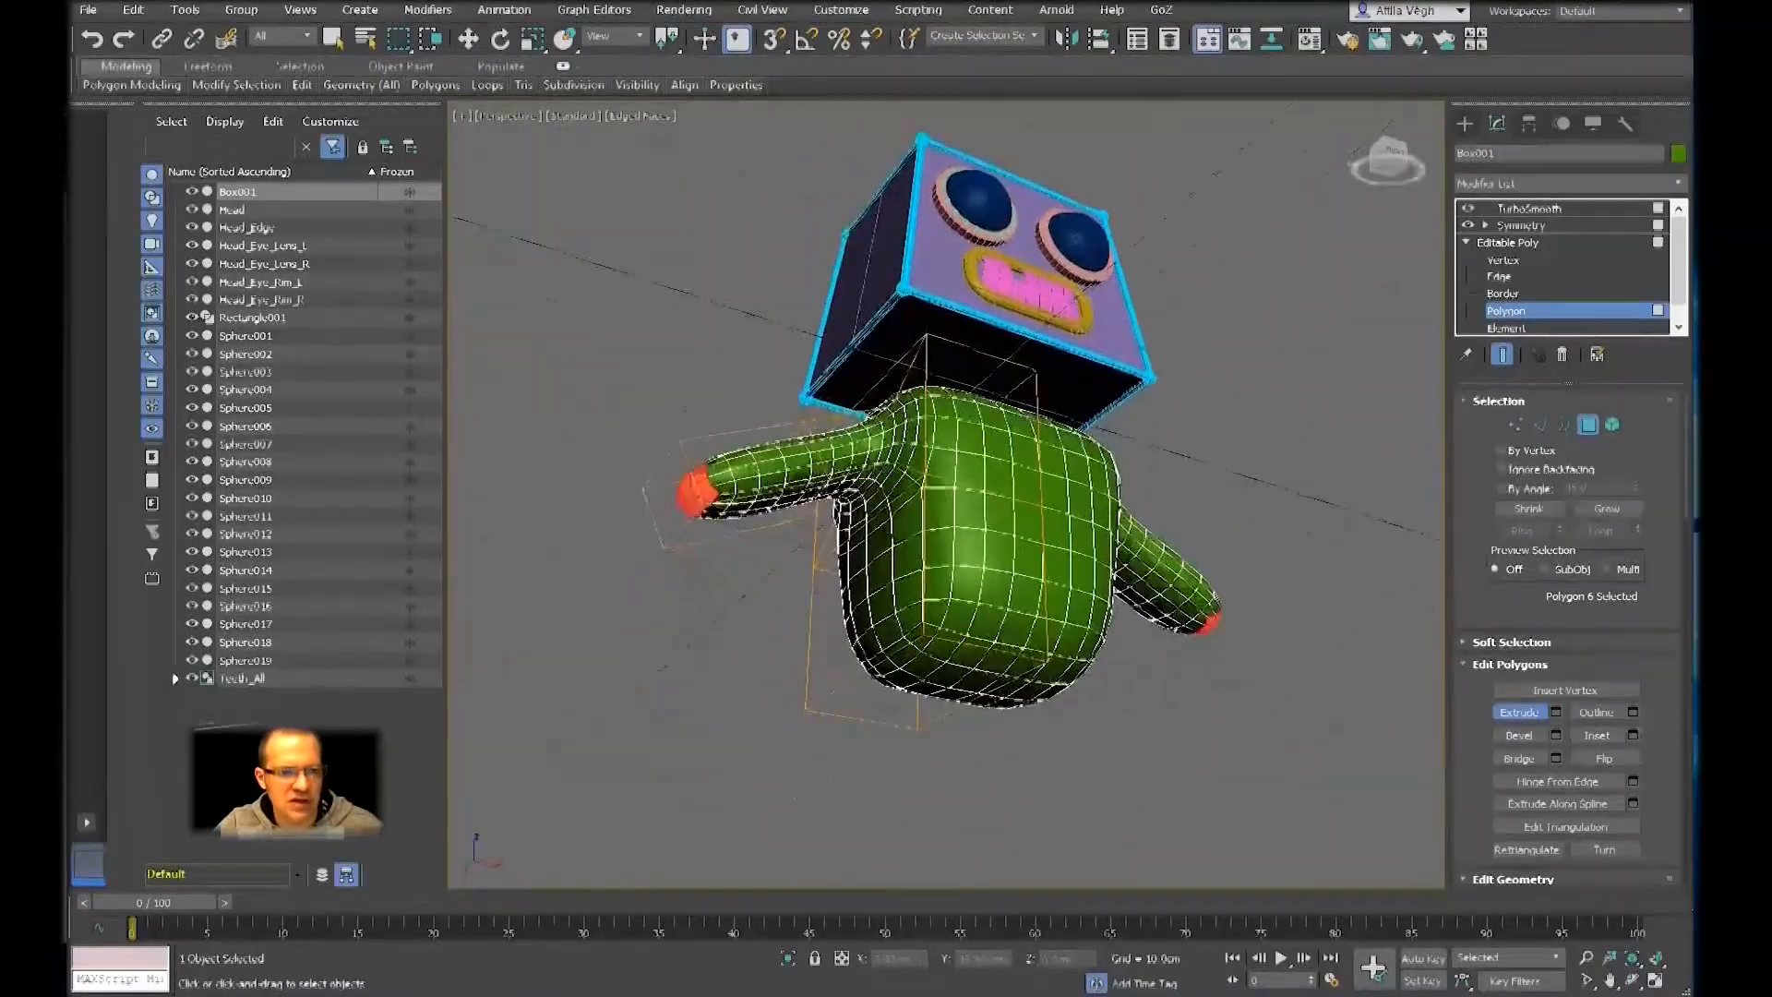
key(e)
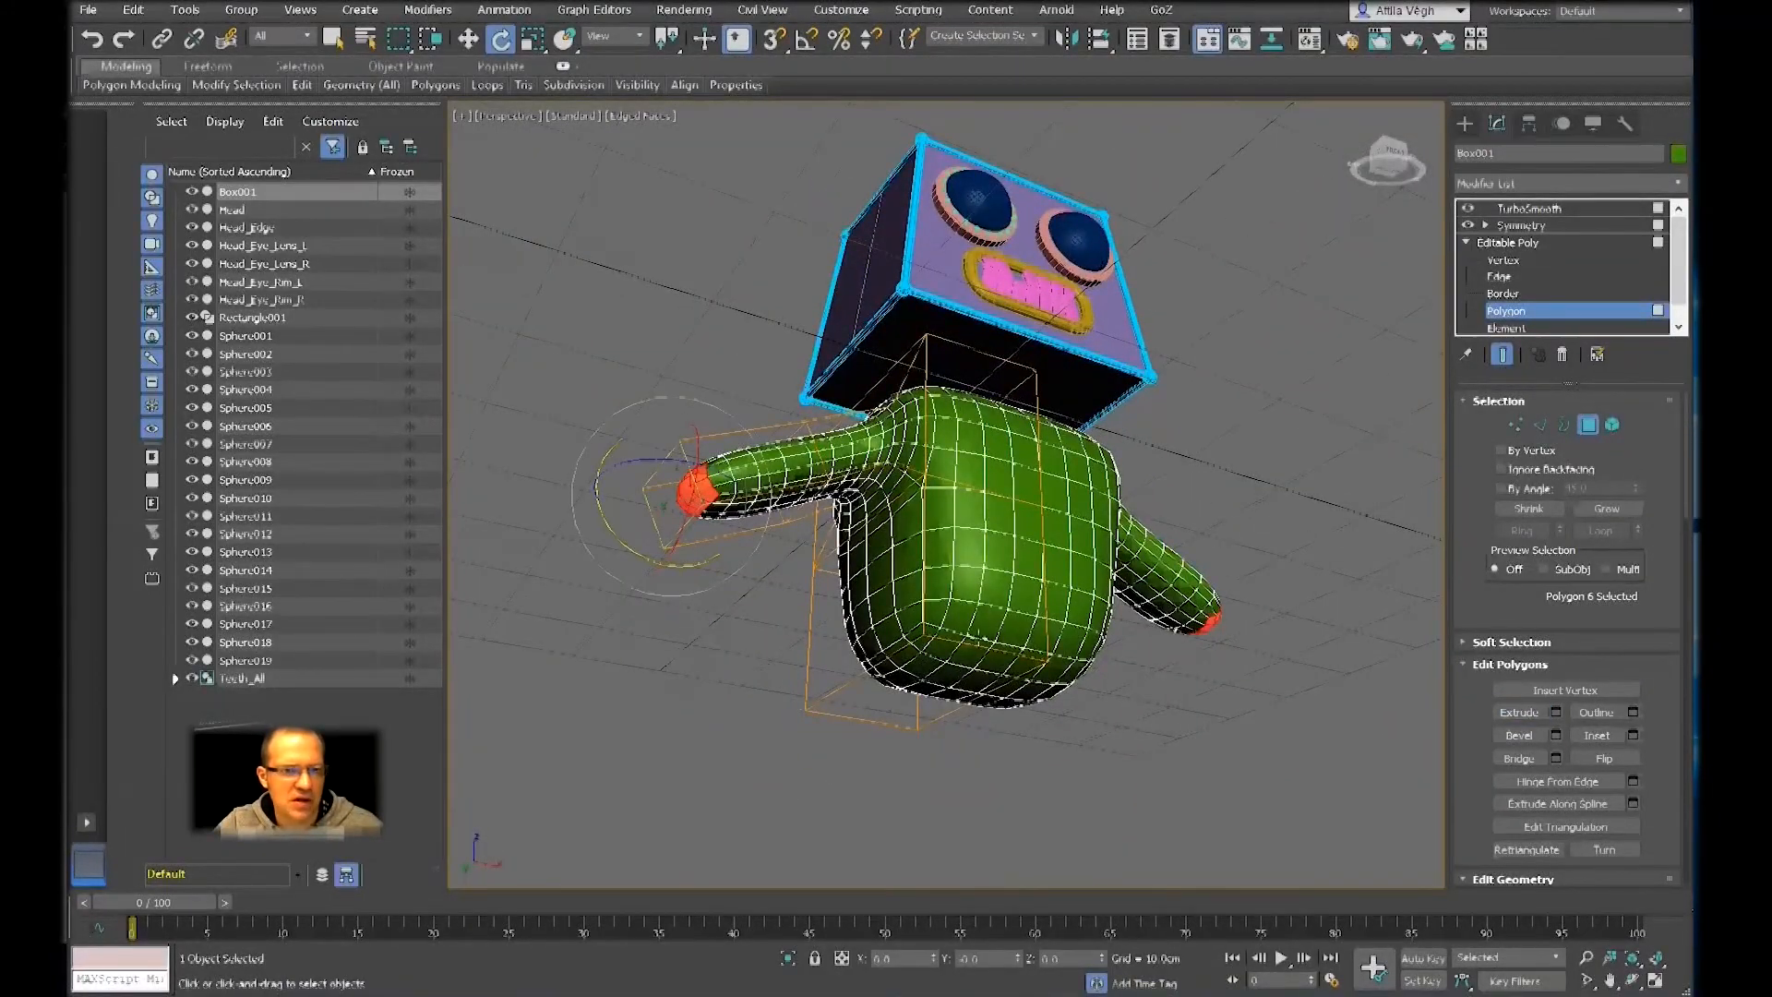
Move the body's bottom polygon down to lengthen the torso, and delete that polygon
click(950, 667)
key(w)
alt+middle_drag(958, 676, 1004, 683)
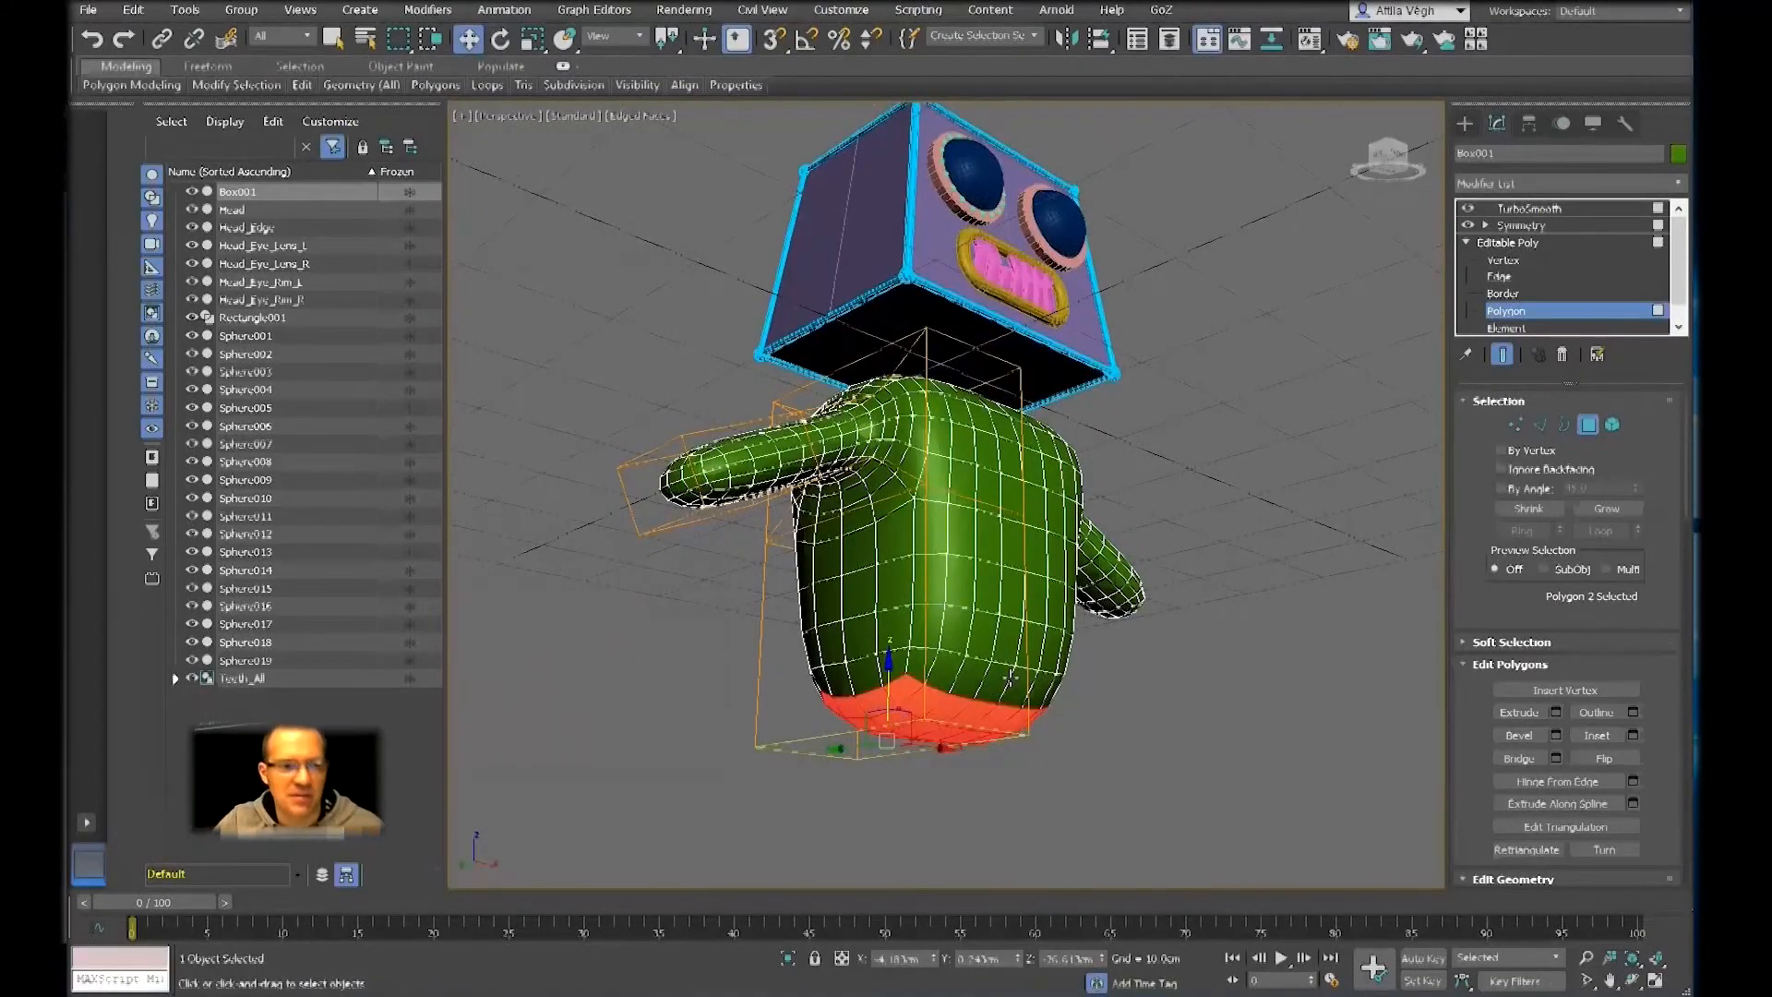
mouse_move(1011, 678)
alt+middle_down()
mouse_move(961, 698)
mouse_move(1021, 640)
mouse_move(1035, 722)
mouse_move(1054, 646)
mouse_move(1026, 657)
alt+middle_up()
key(Delete)
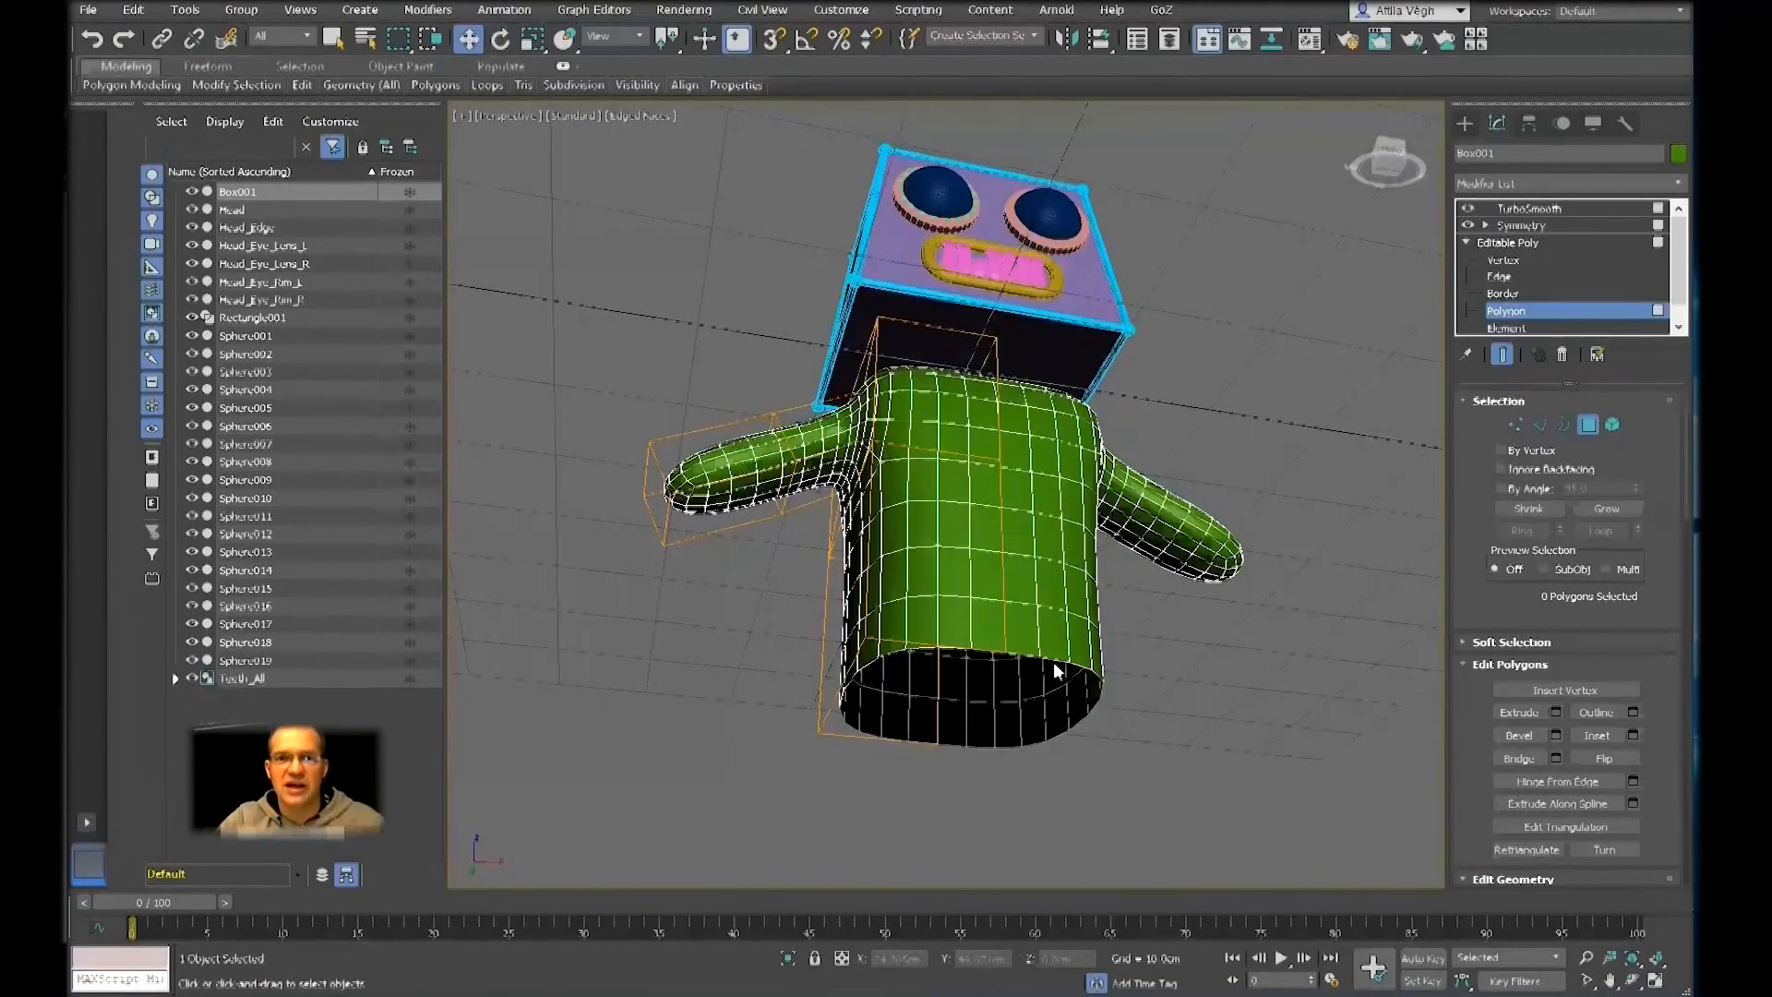
alt+middle_drag(1053, 662, 962, 616)
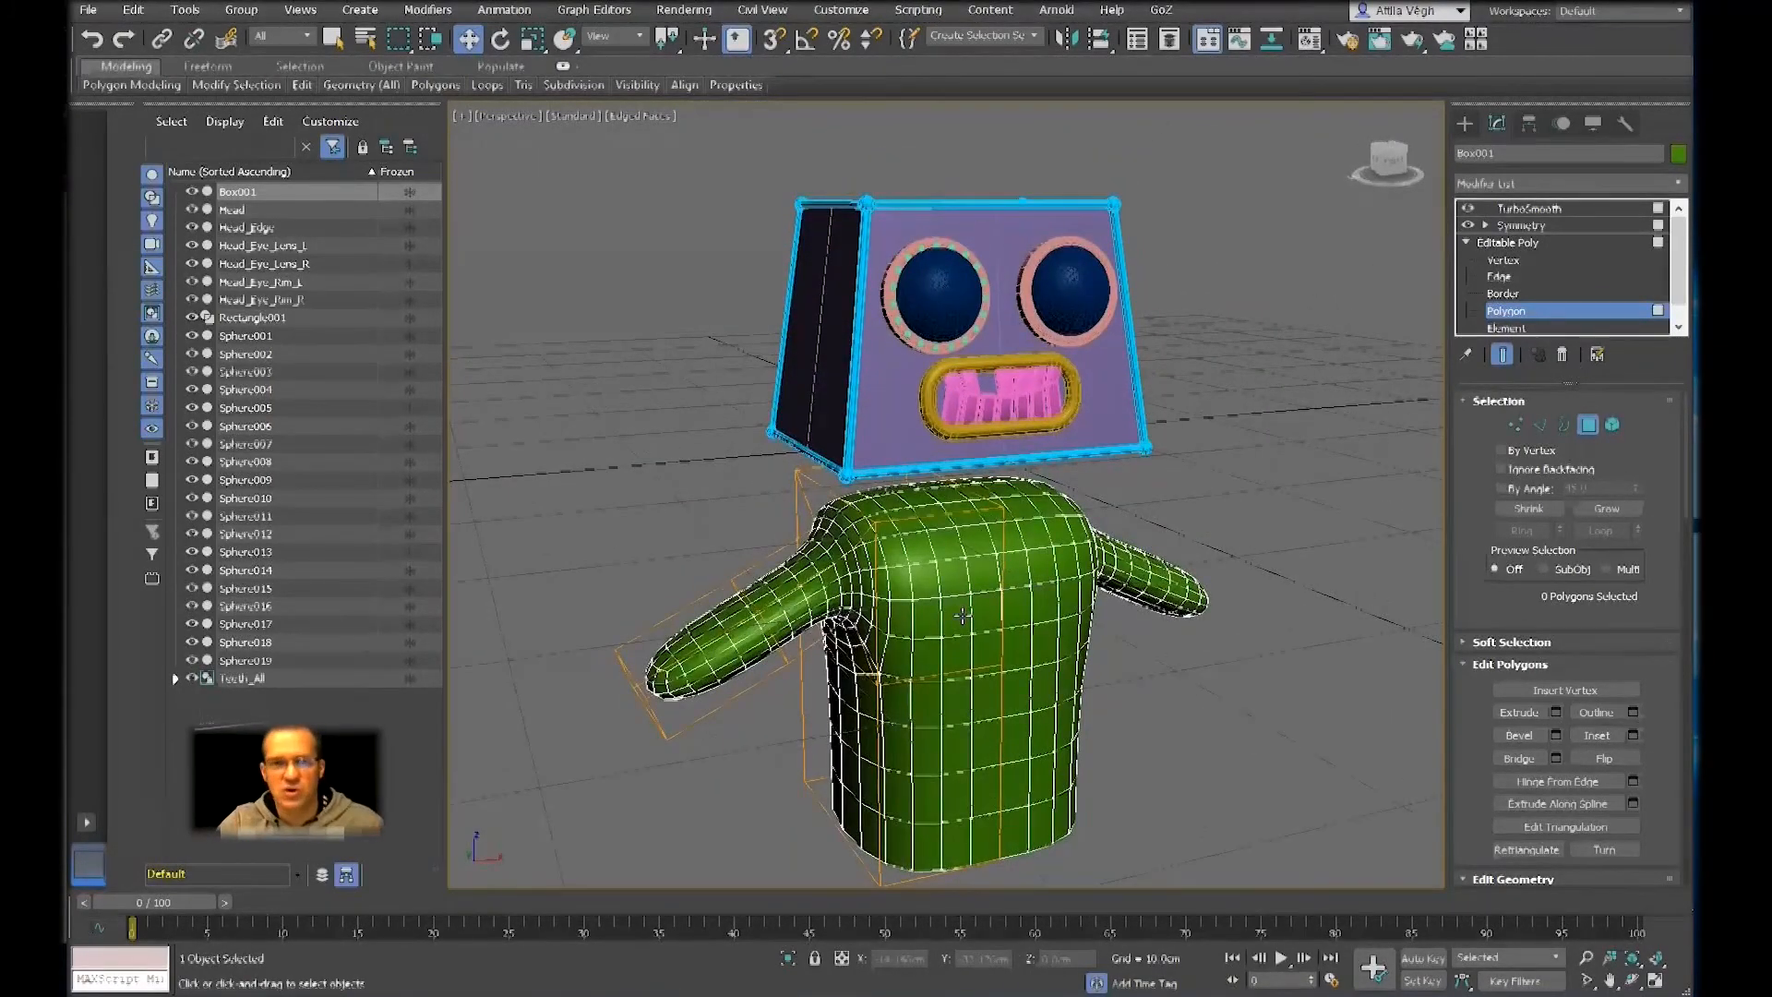
Isolate the body so that the head and its parts are hidden
scroll(985, 572, up, 3)
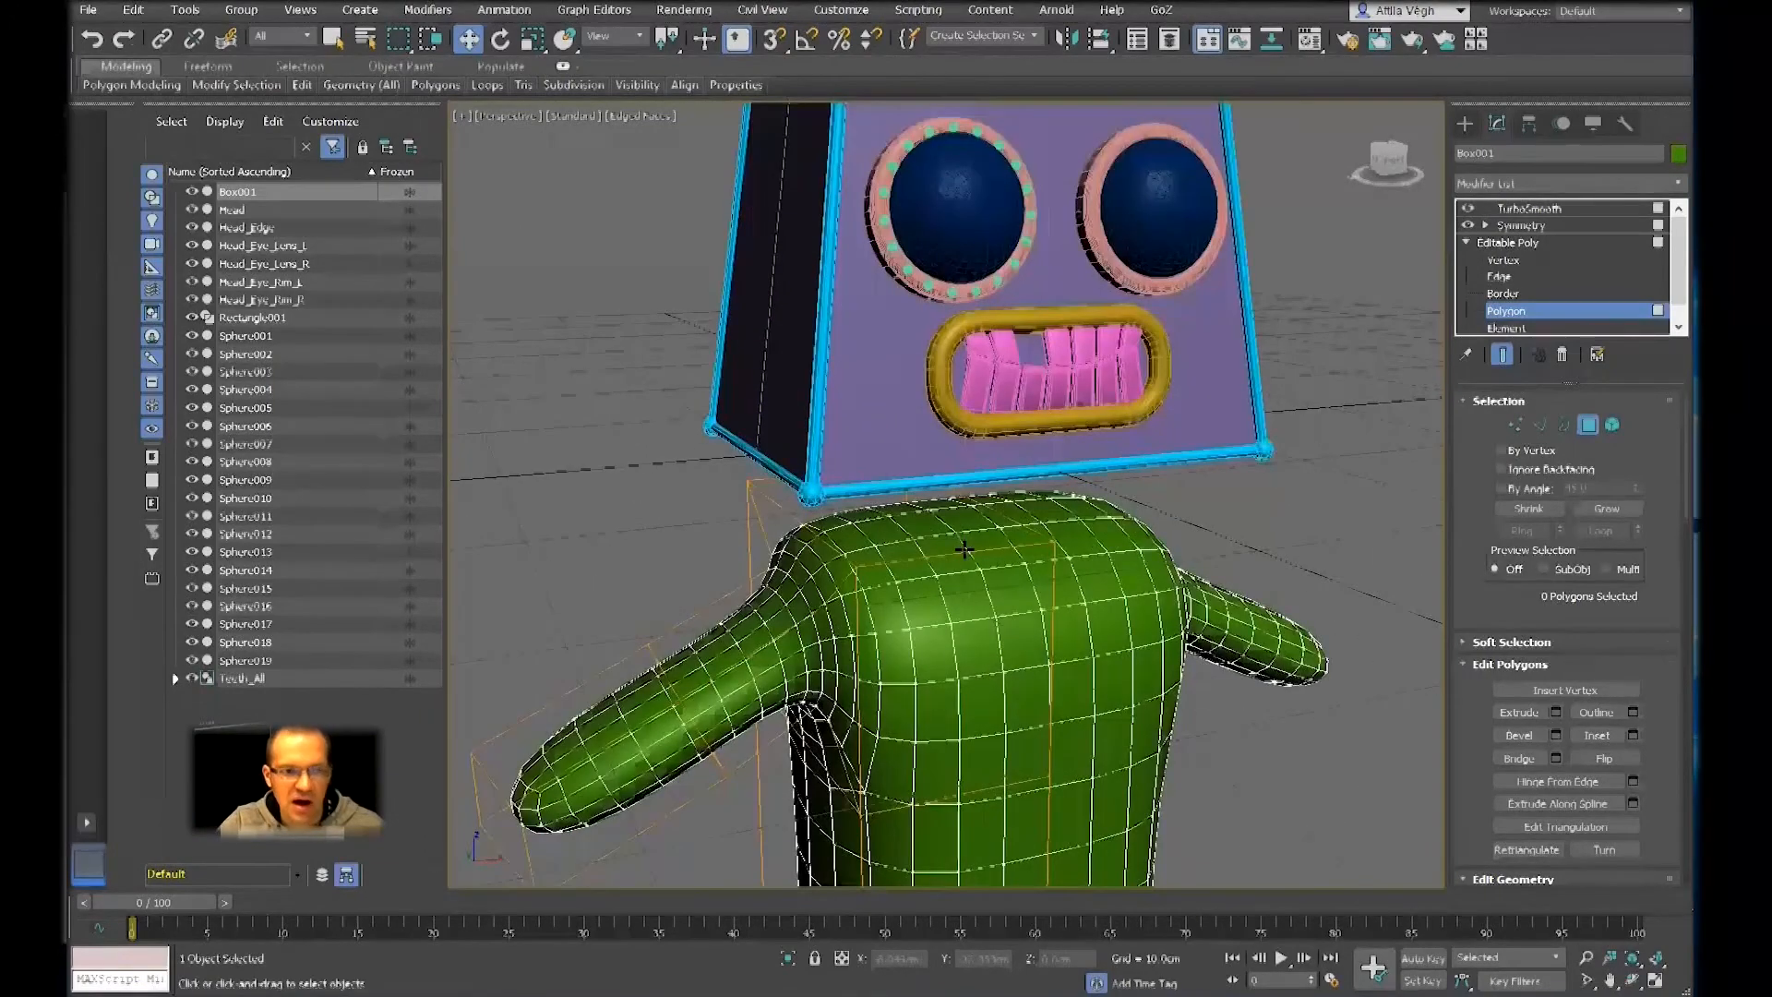
mouse_move(963, 549)
middle_down()
mouse_move(966, 610)
mouse_move(978, 558)
middle_up()
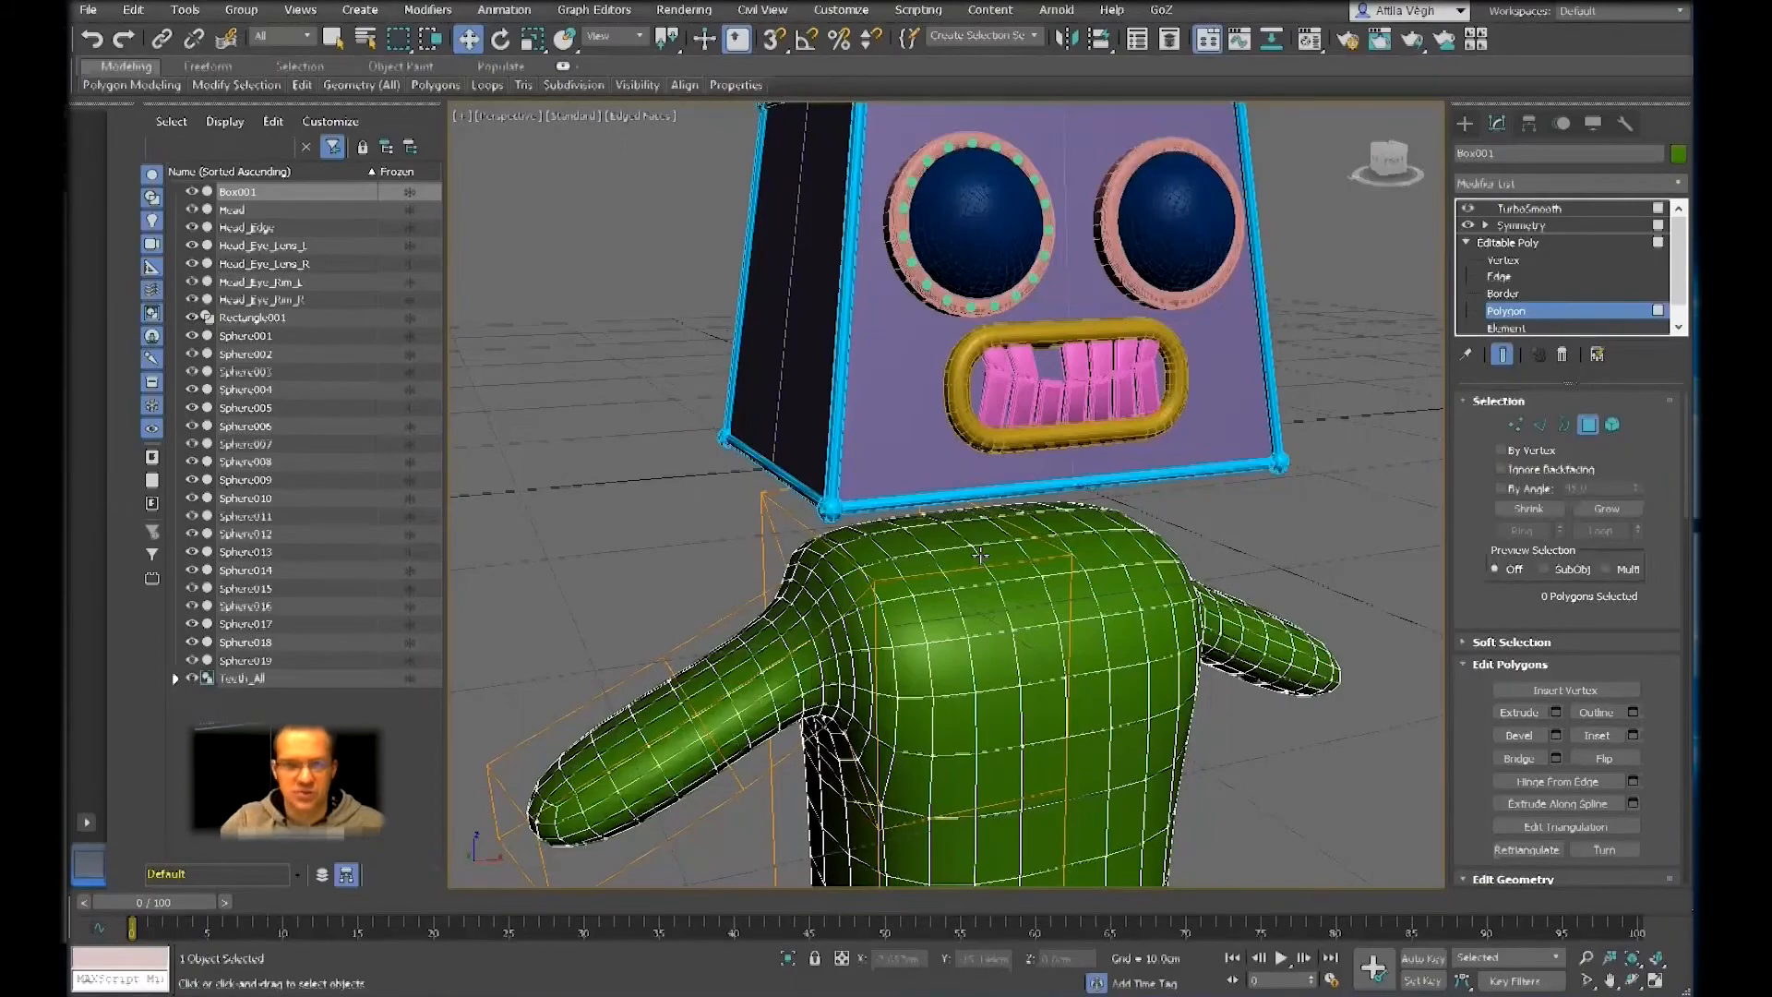
key(alt+q)
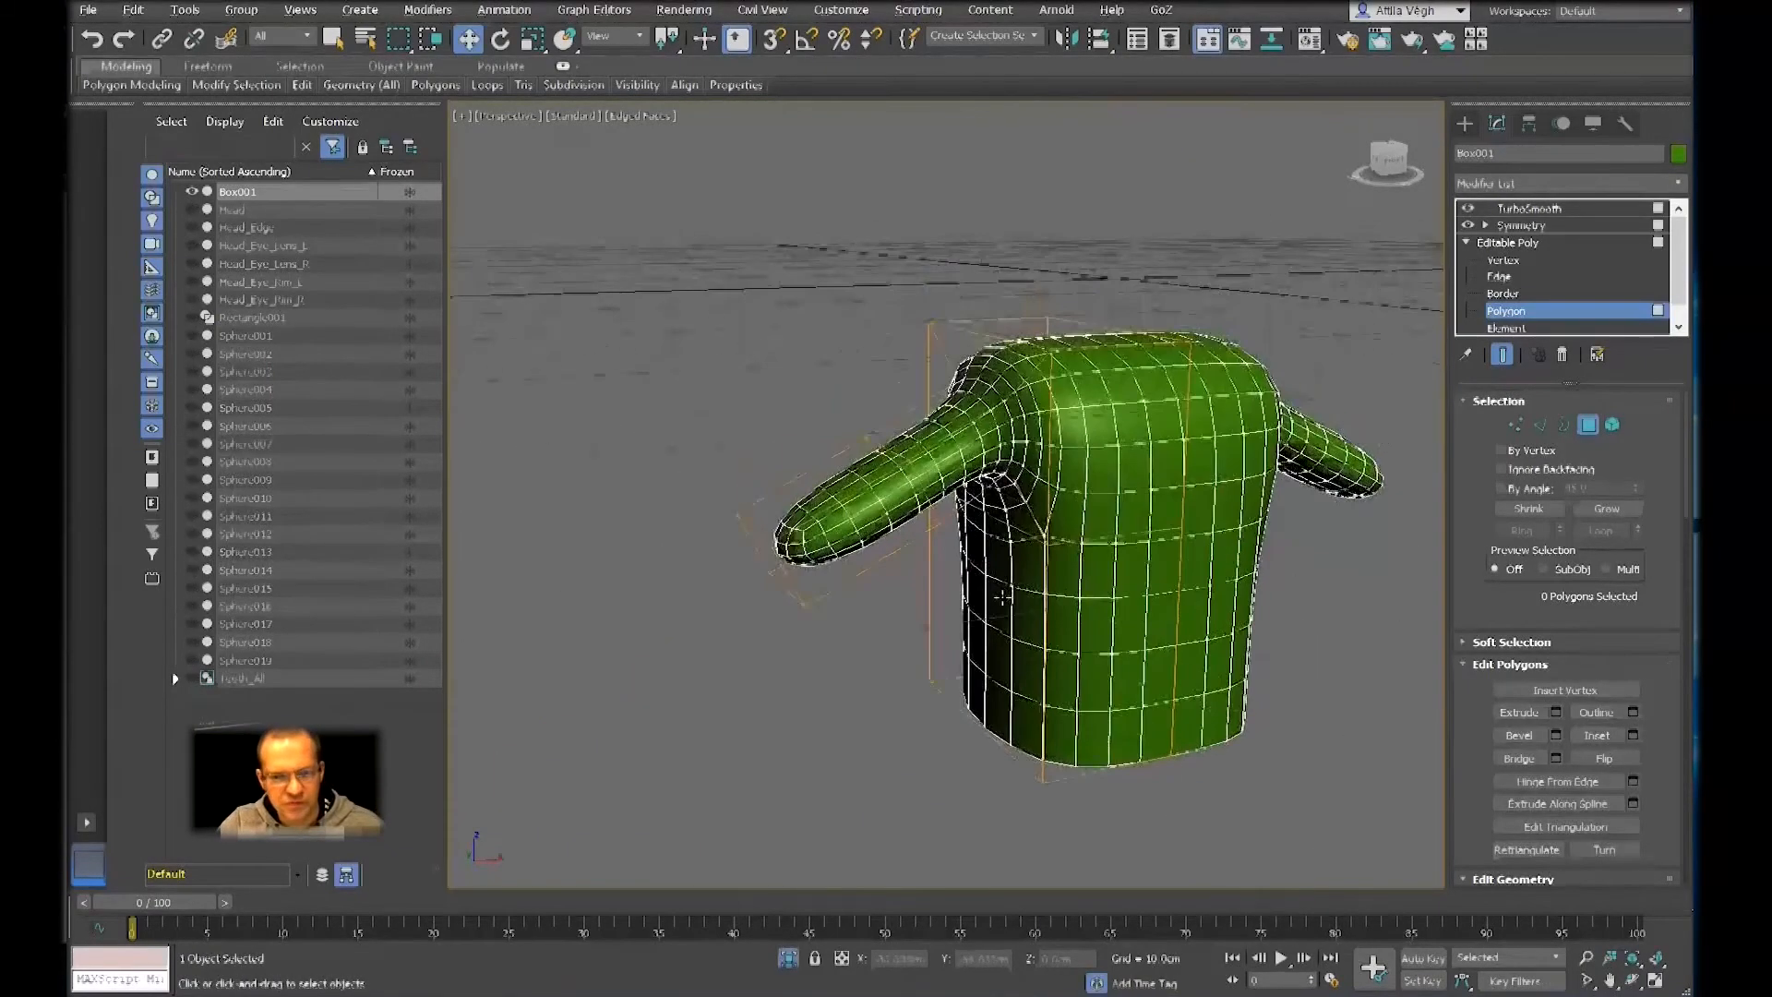
Show the unsmoothed half of the body and inset its top polygon
alt+middle_drag(919, 883, 910, 512)
click(1032, 559)
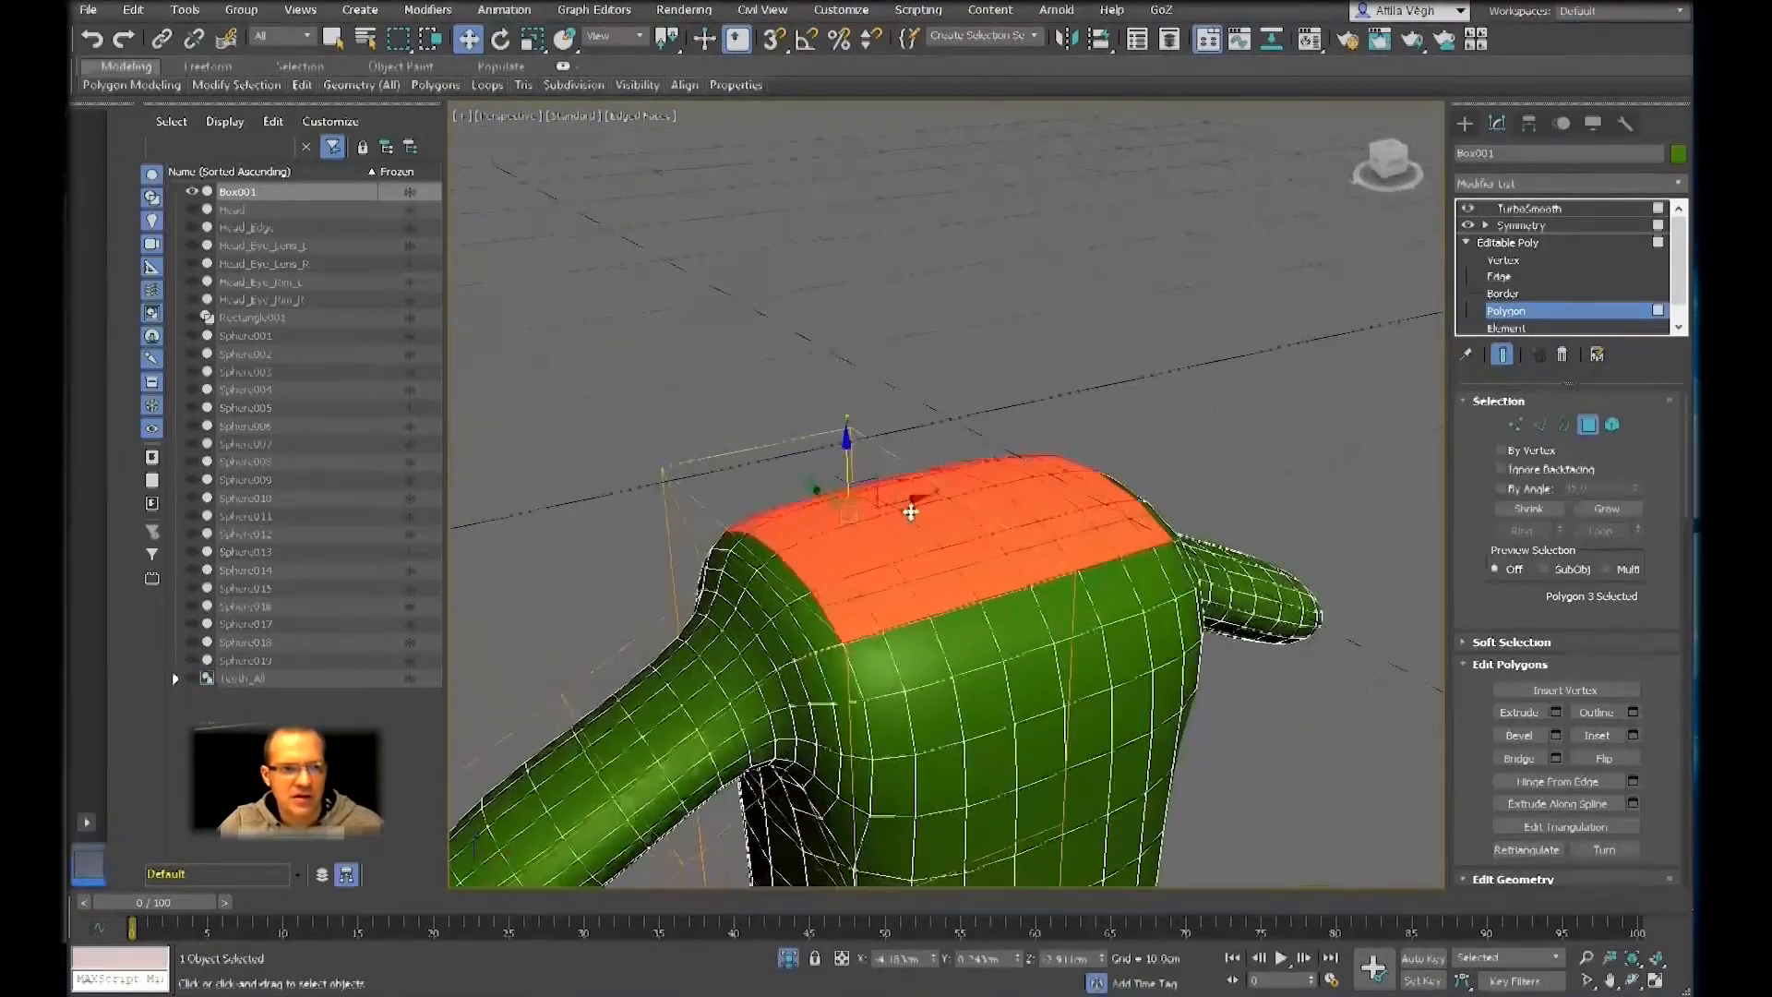
click(1502, 355)
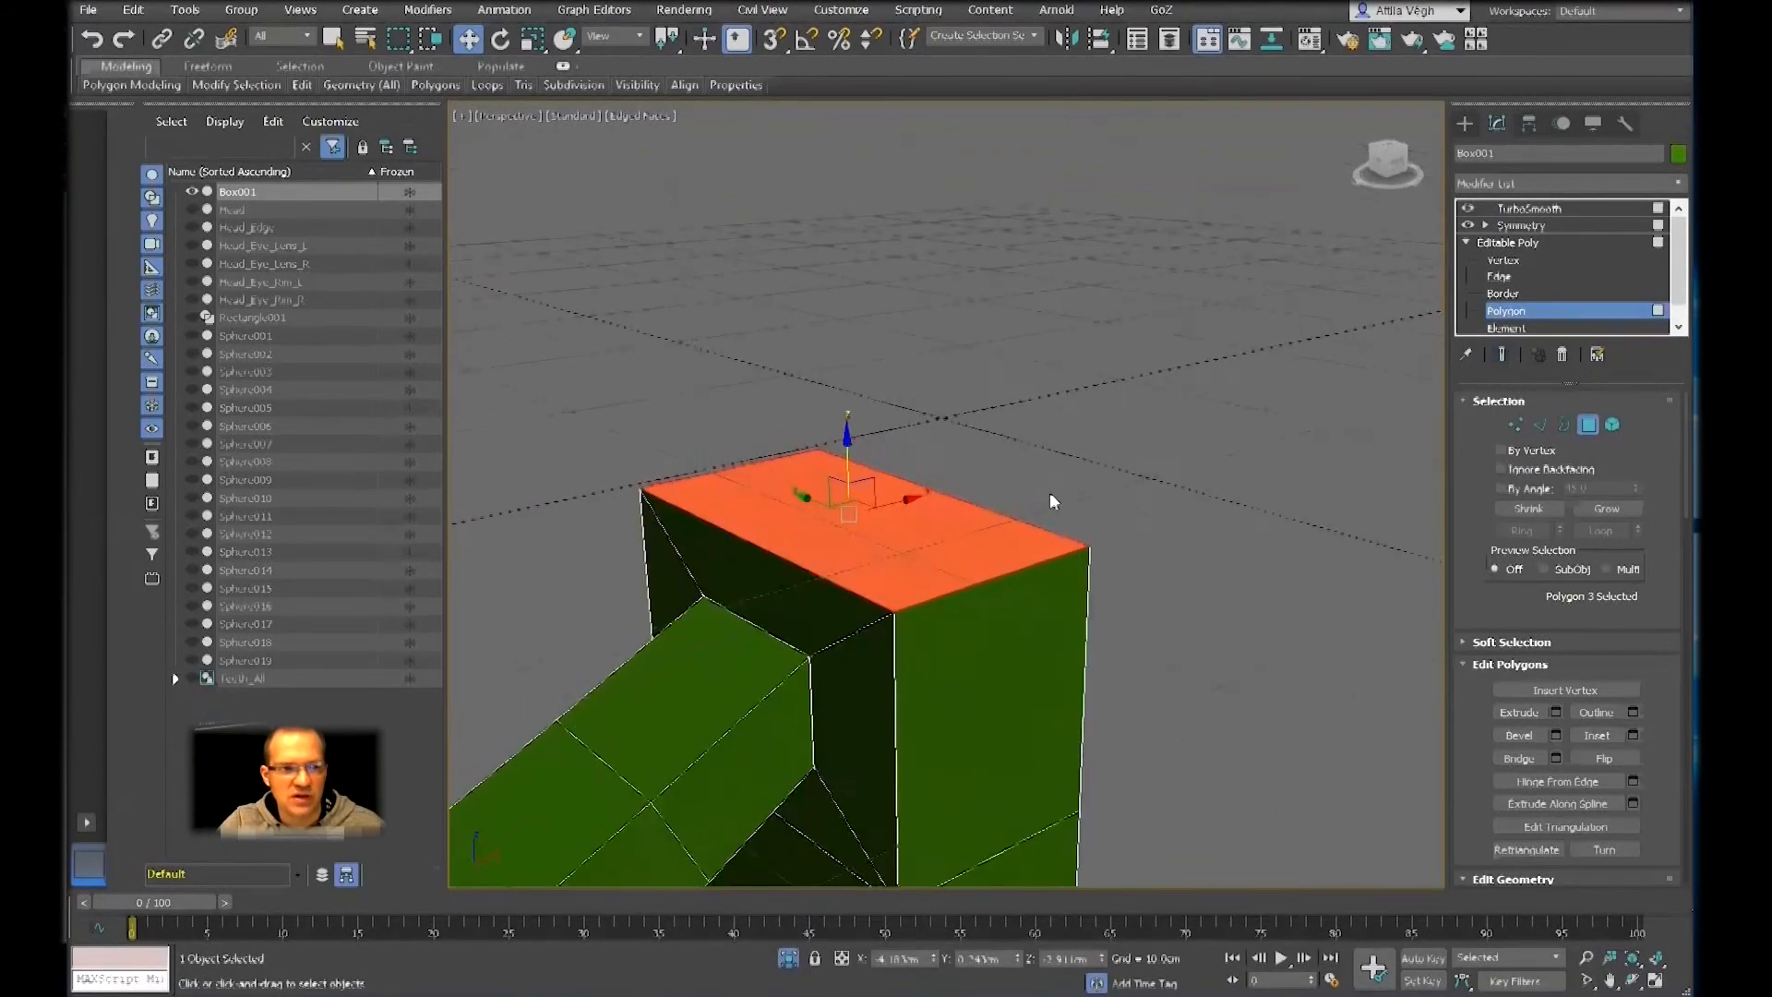
alt+middle_drag(1052, 500, 997, 464)
right_click(989, 472)
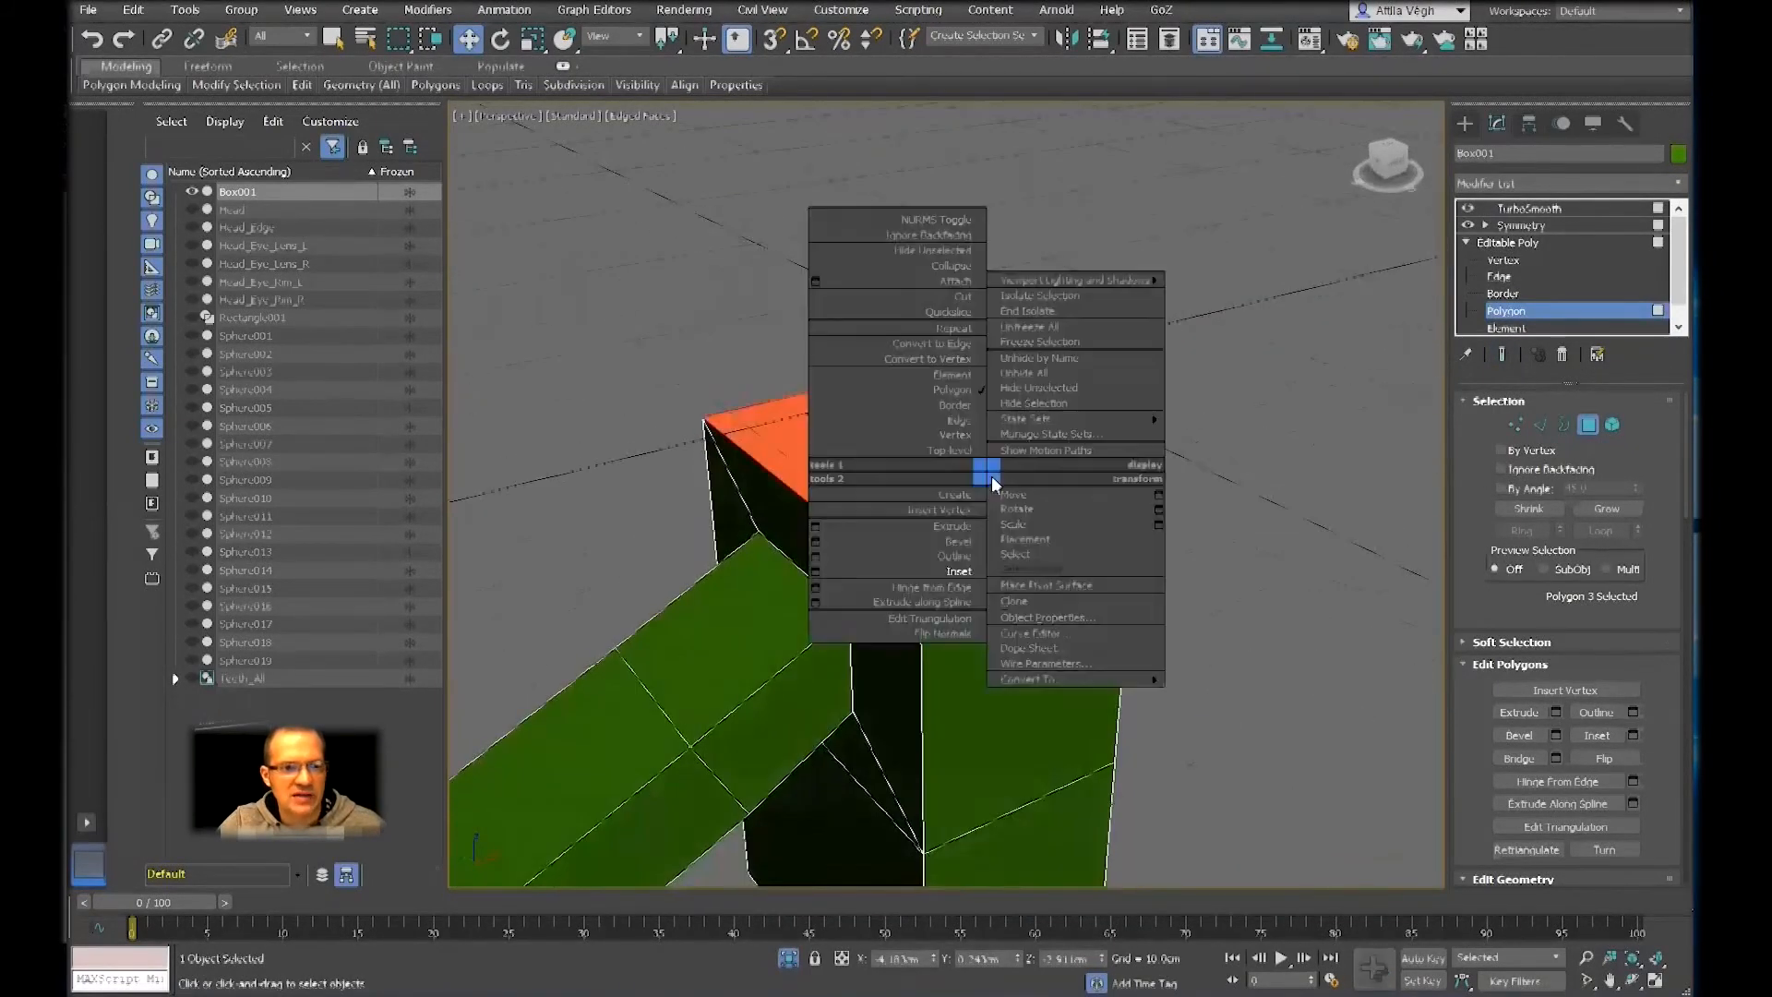
click(949, 572)
drag(906, 475, 913, 488)
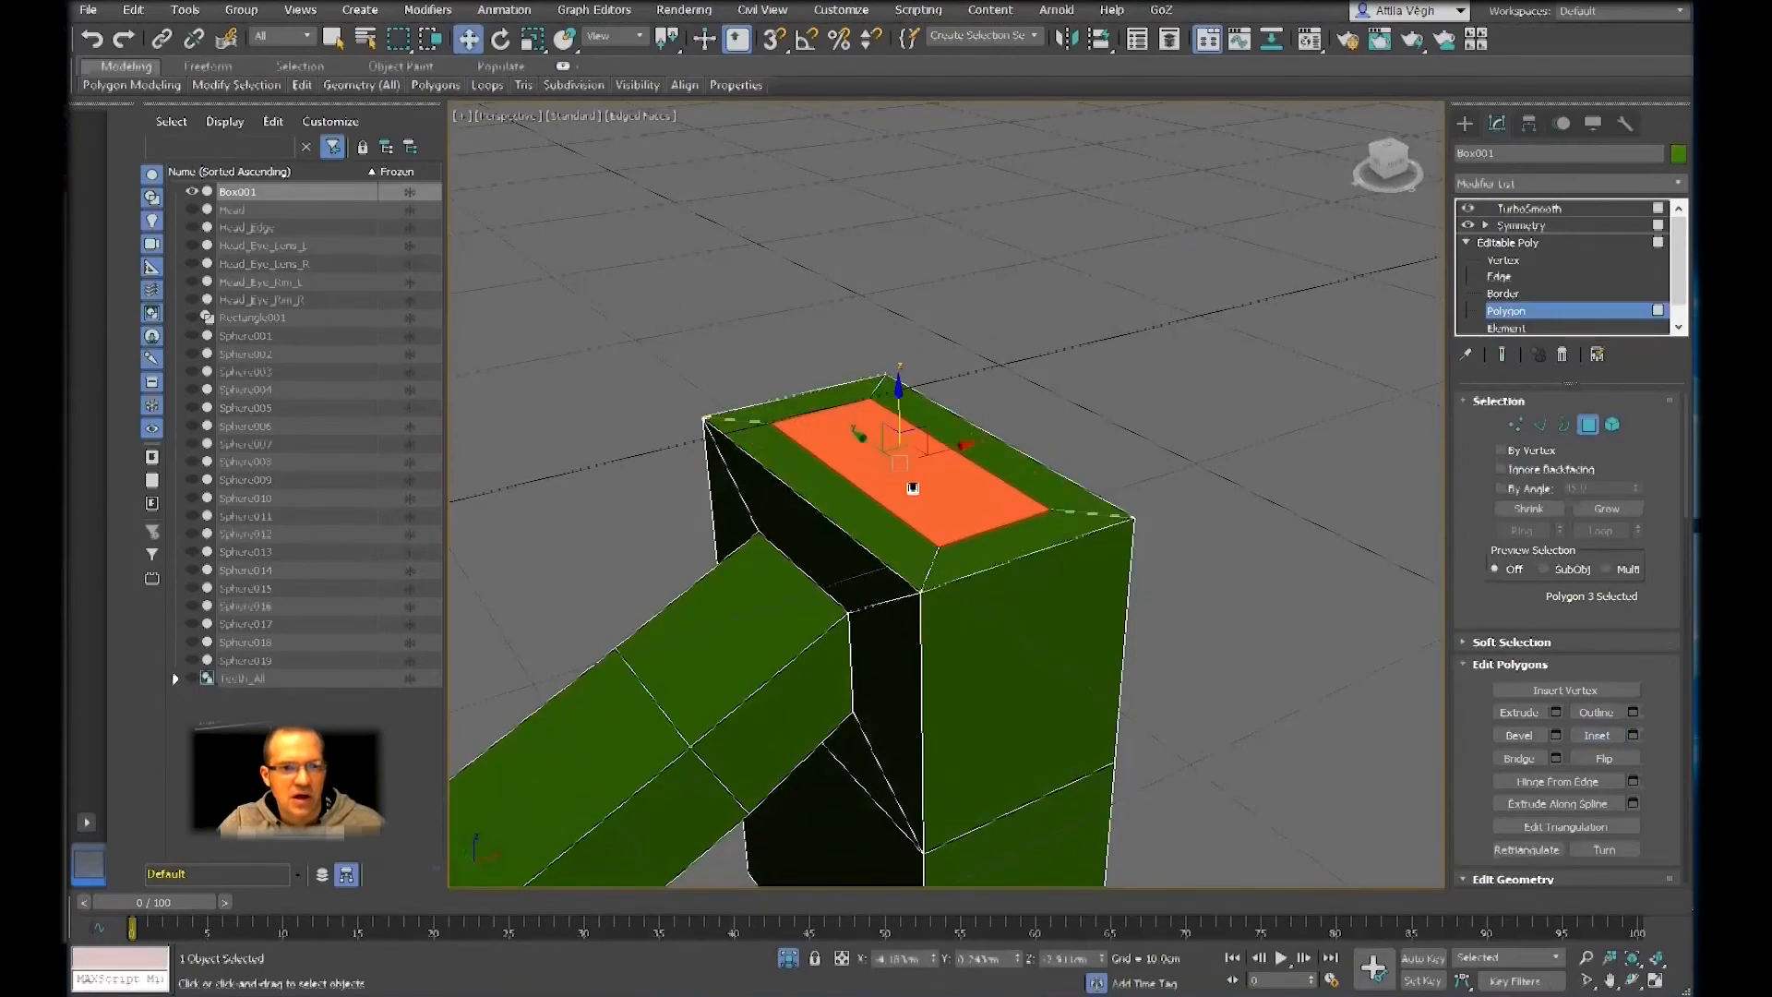
Check the top inset in the smoothed, mirrored result and return to the unsmoothed half
click(1502, 356)
scroll(1082, 476, up, 2)
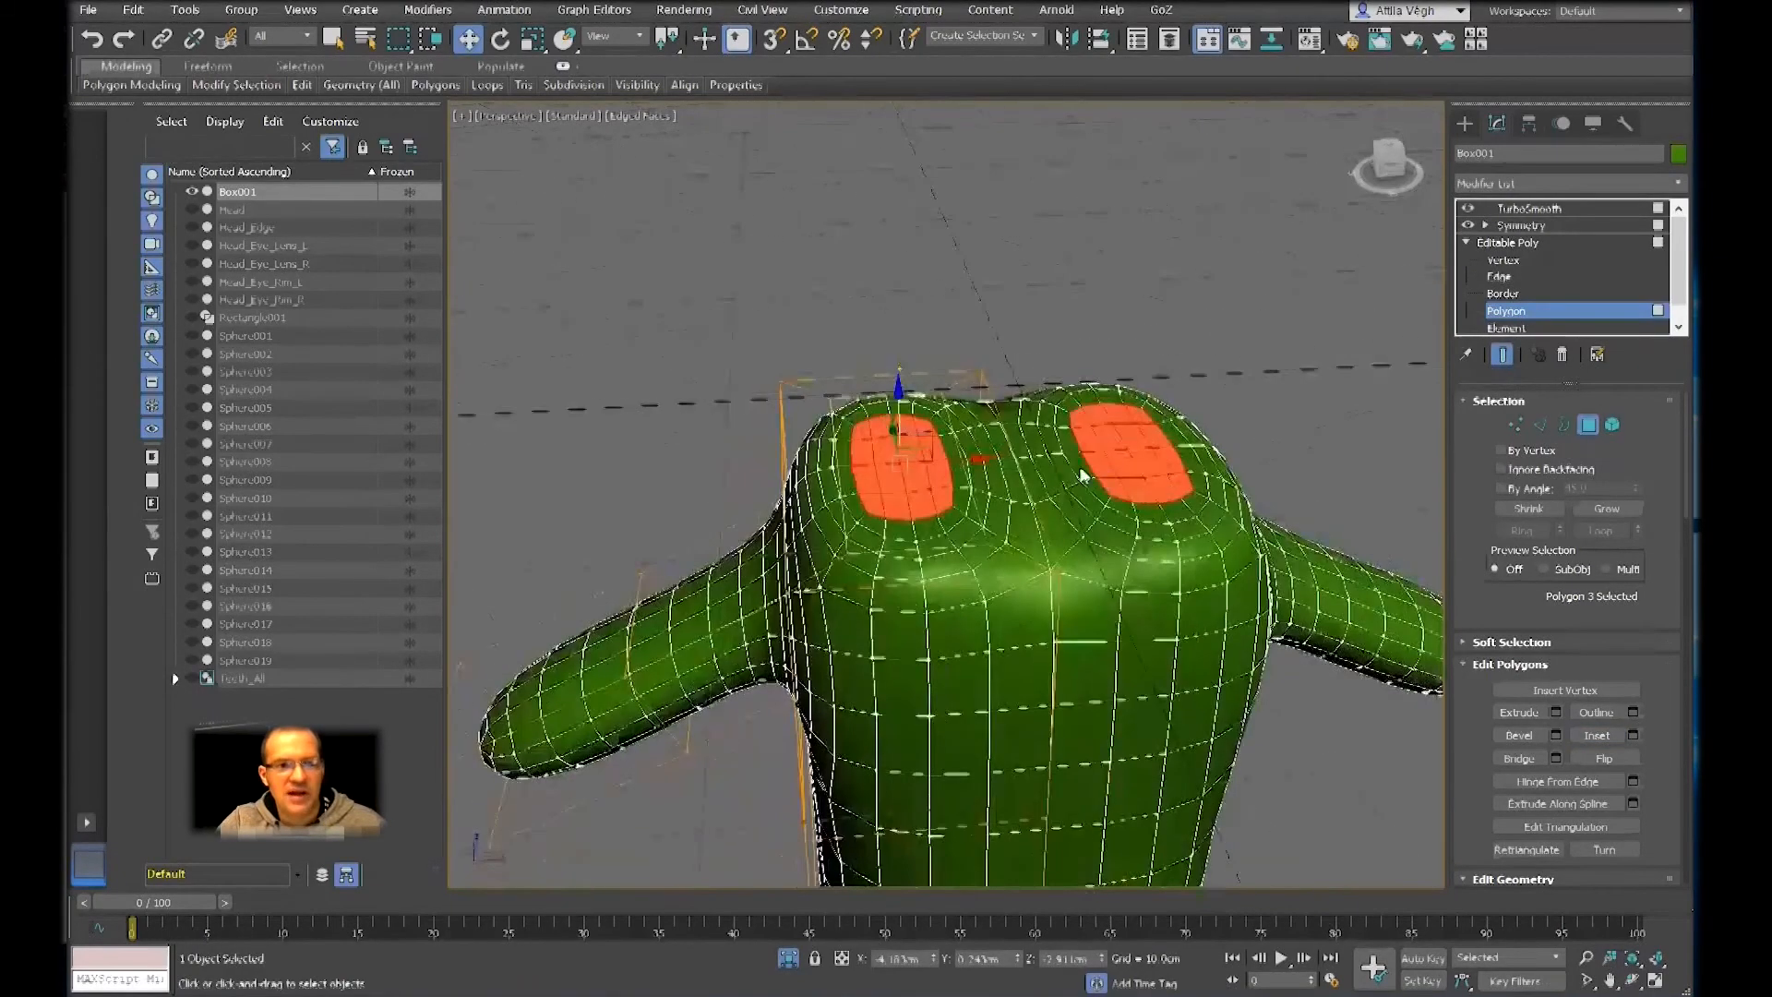
alt+middle_drag(1082, 475, 963, 449)
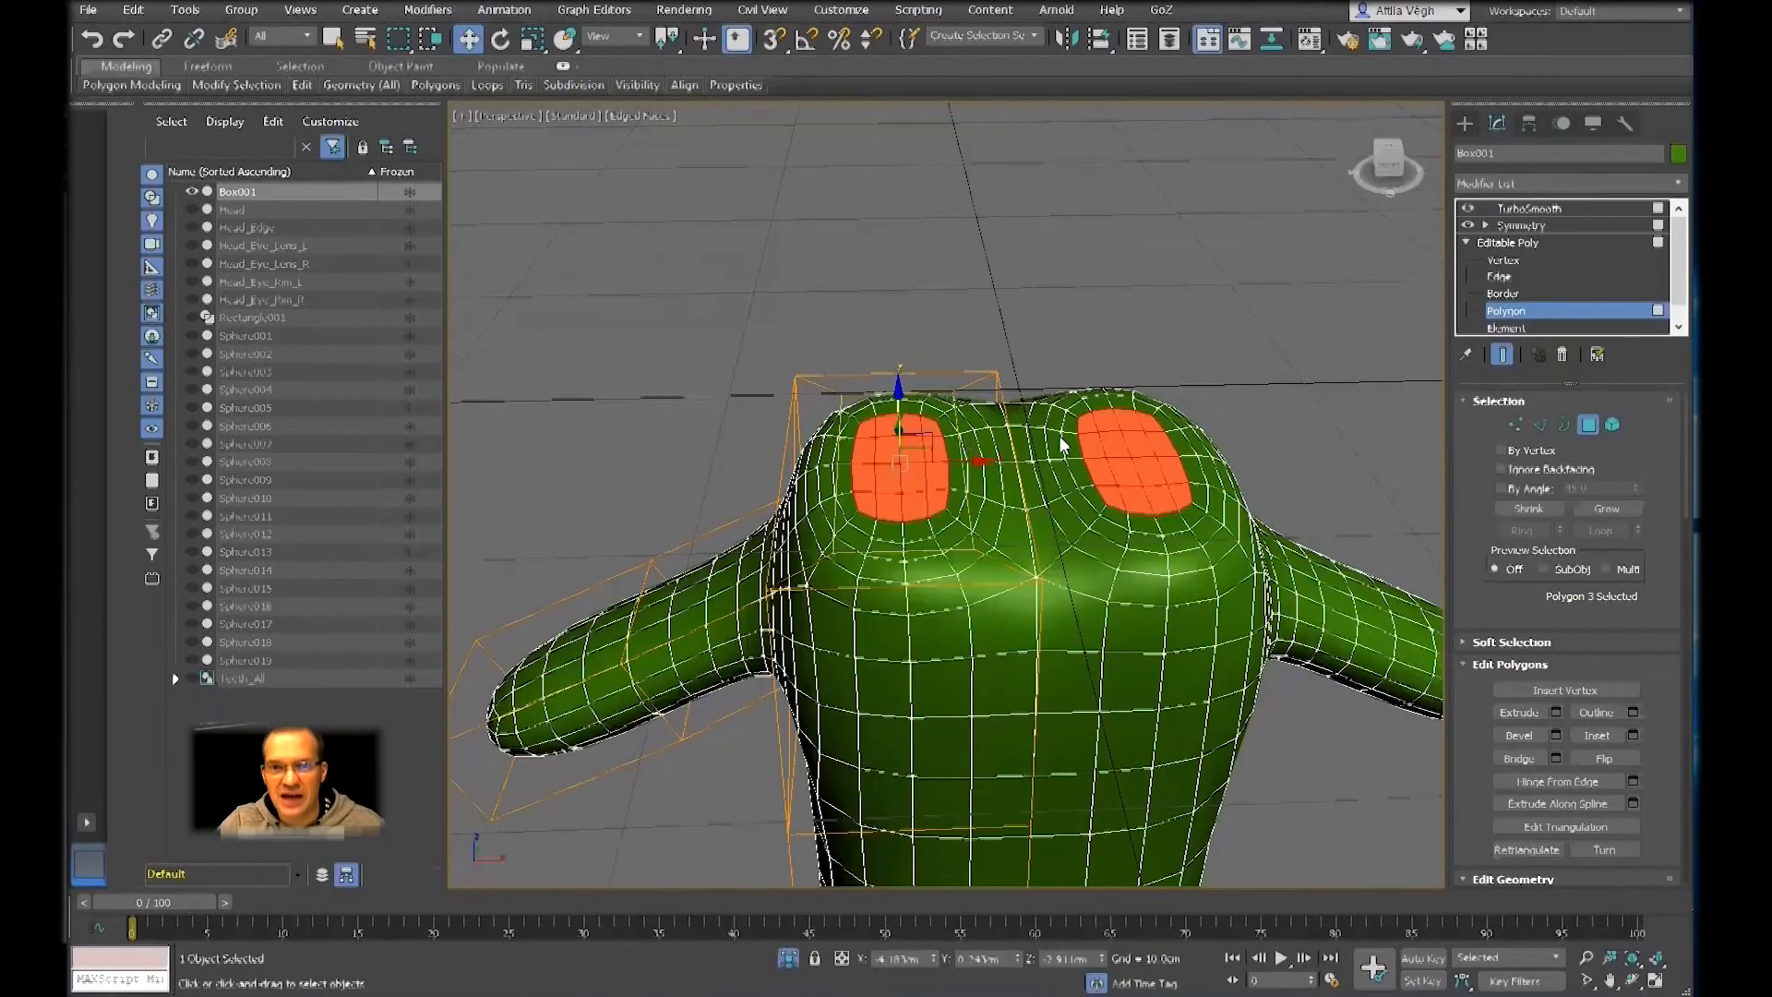
click(1502, 355)
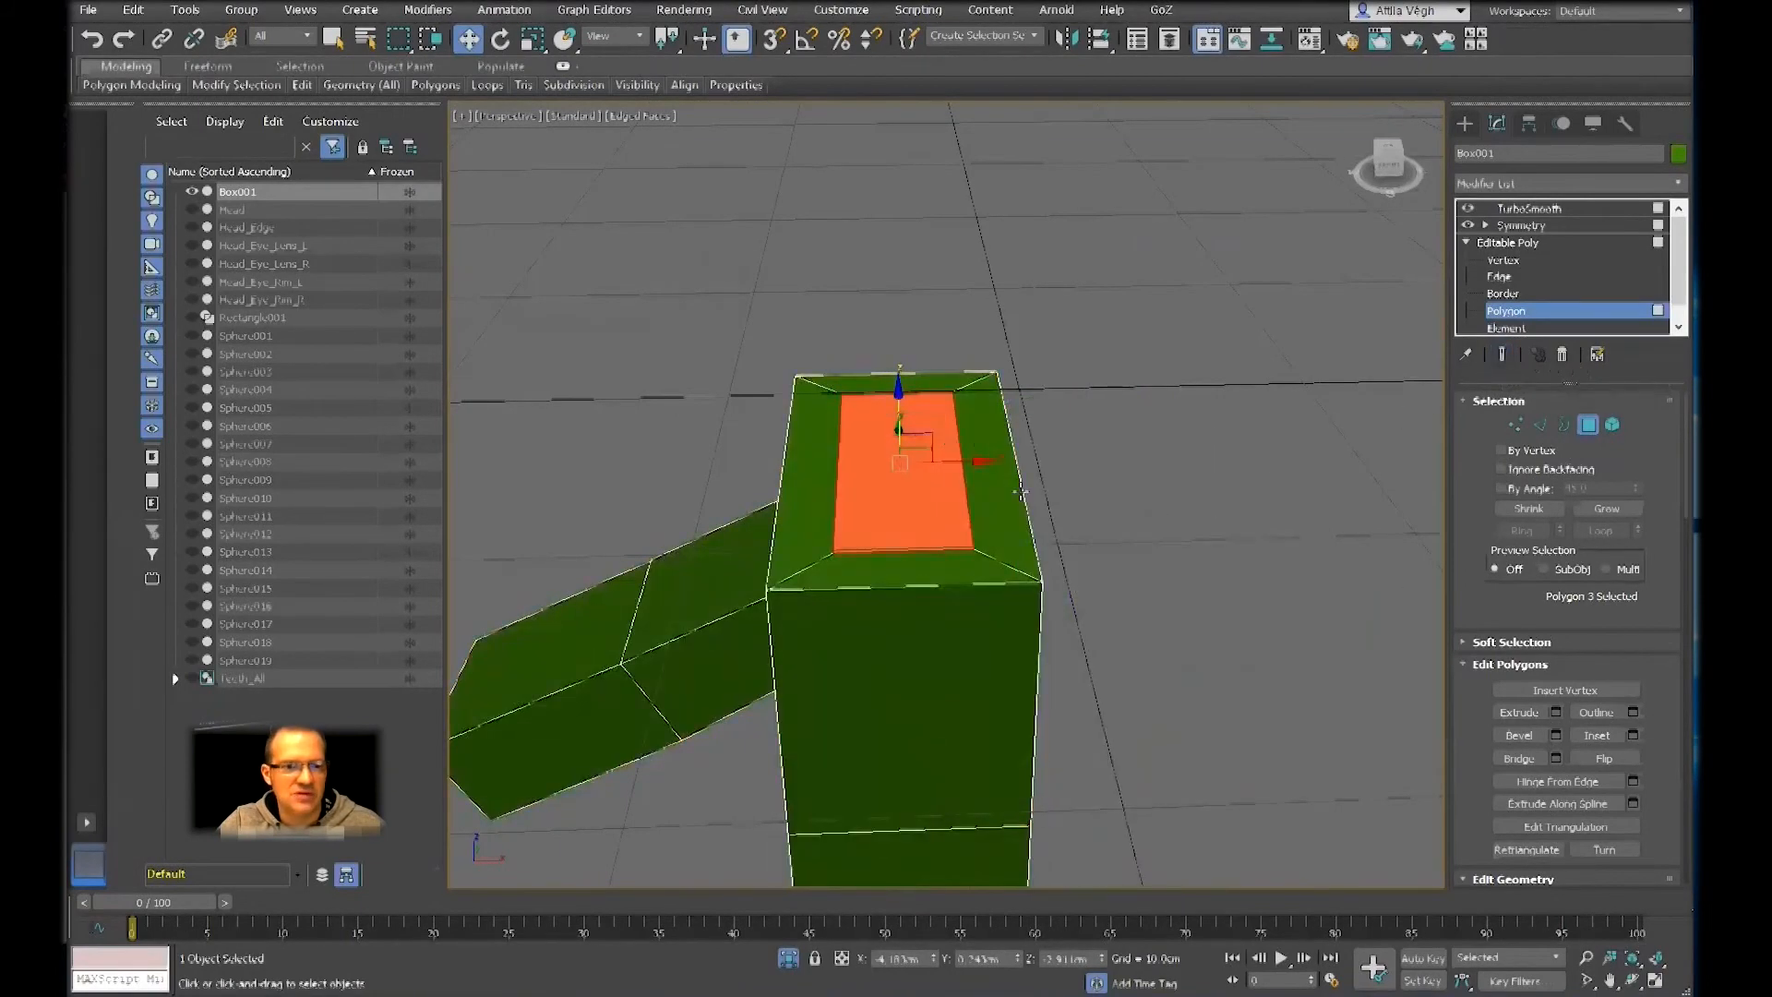
Delete the narrow strip between the top inset and the symmetry plane, and move the inset polygon along X up to that plane
click(1033, 490)
key(Delete)
click(855, 477)
drag(971, 466, 1036, 467)
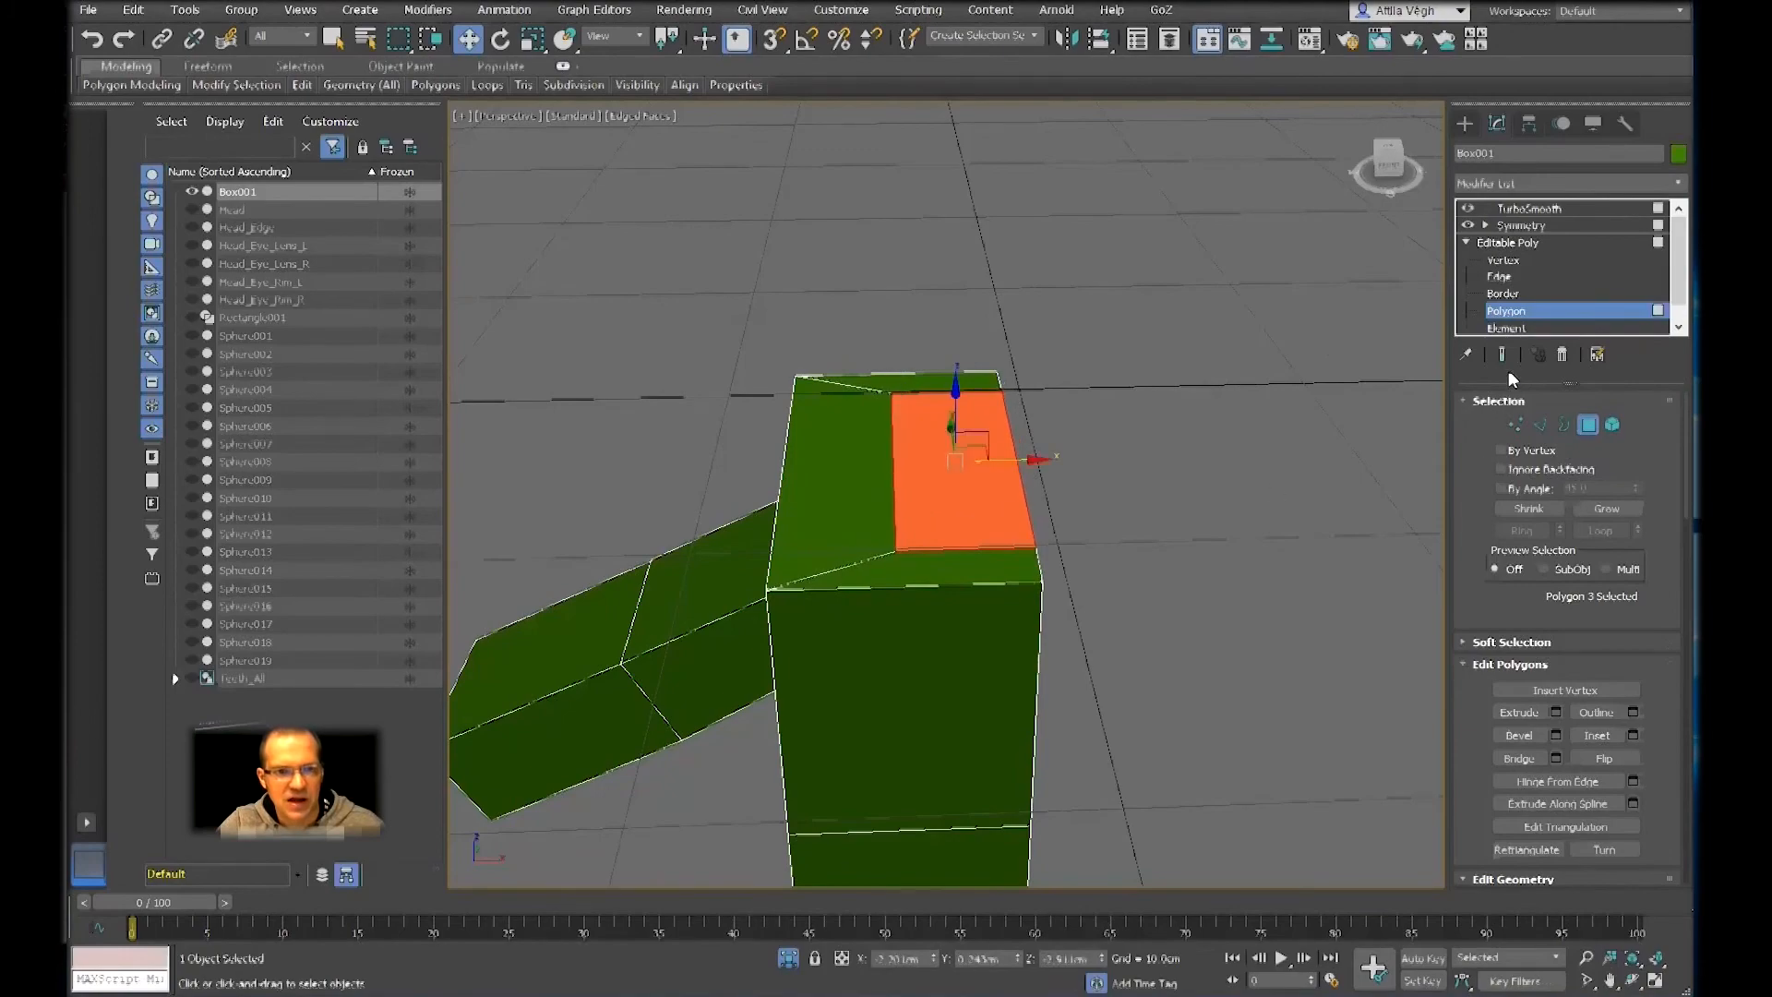
Extrude the inset top polygon upward as the neck while the smoothed, mirrored result is shown
click(1502, 357)
alt+middle_drag(1001, 546, 1048, 589)
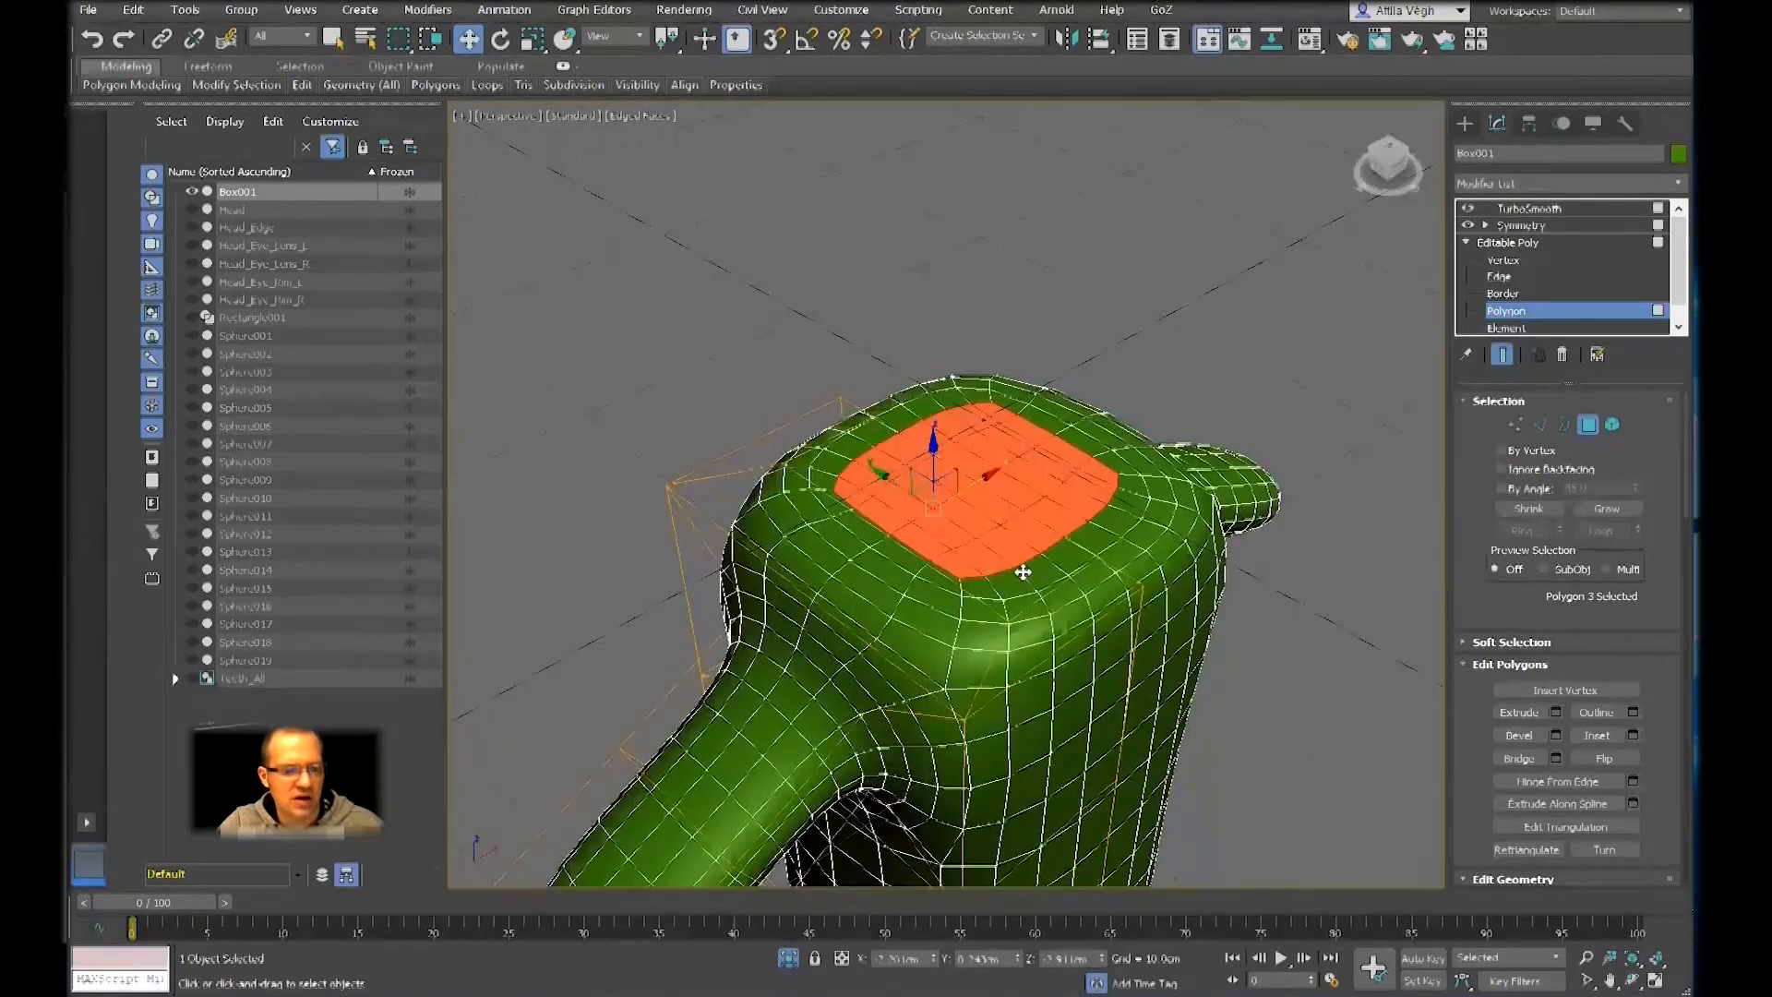
key(shift+e)
drag(980, 535, 973, 483)
alt+middle_drag(973, 483, 1001, 512)
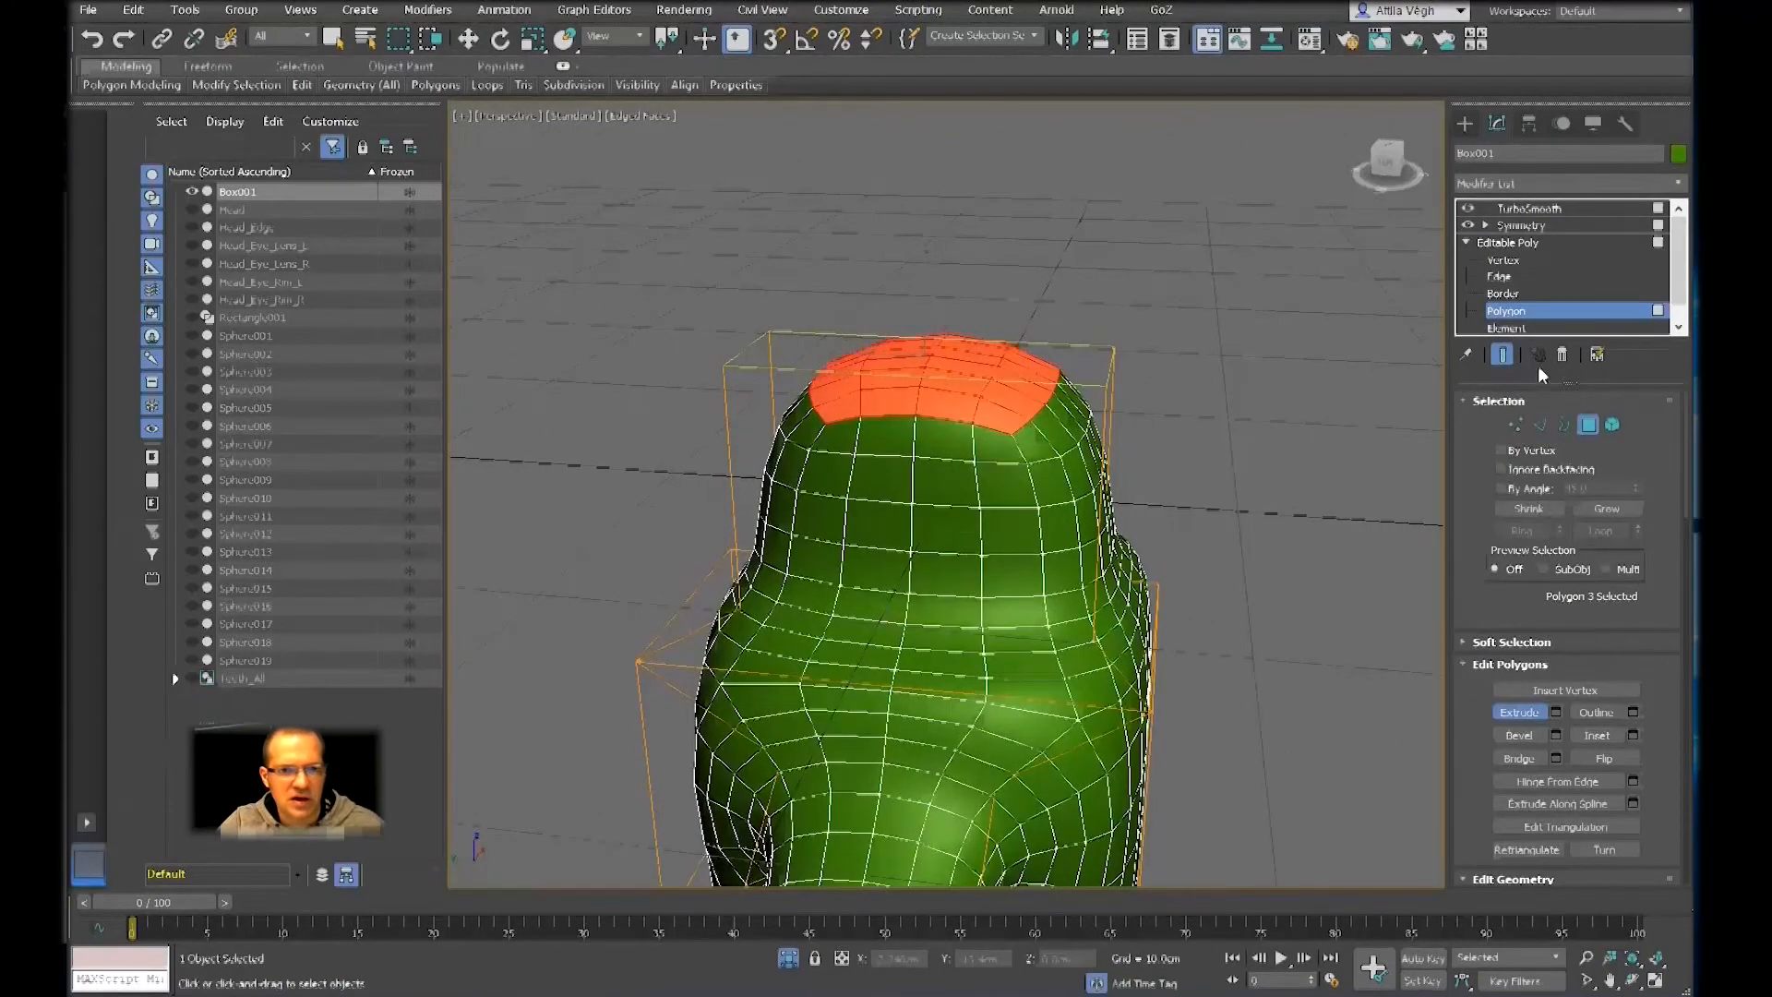
click(1500, 355)
Select the vertices of the extruded neck on the unsmoothed half and scale them narrower along Y
alt+middle_drag(1132, 494, 1161, 434)
key(w)
mouse_move(1200, 502)
alt+middle_down()
mouse_move(993, 539)
mouse_move(1190, 516)
alt+middle_up()
click(1504, 261)
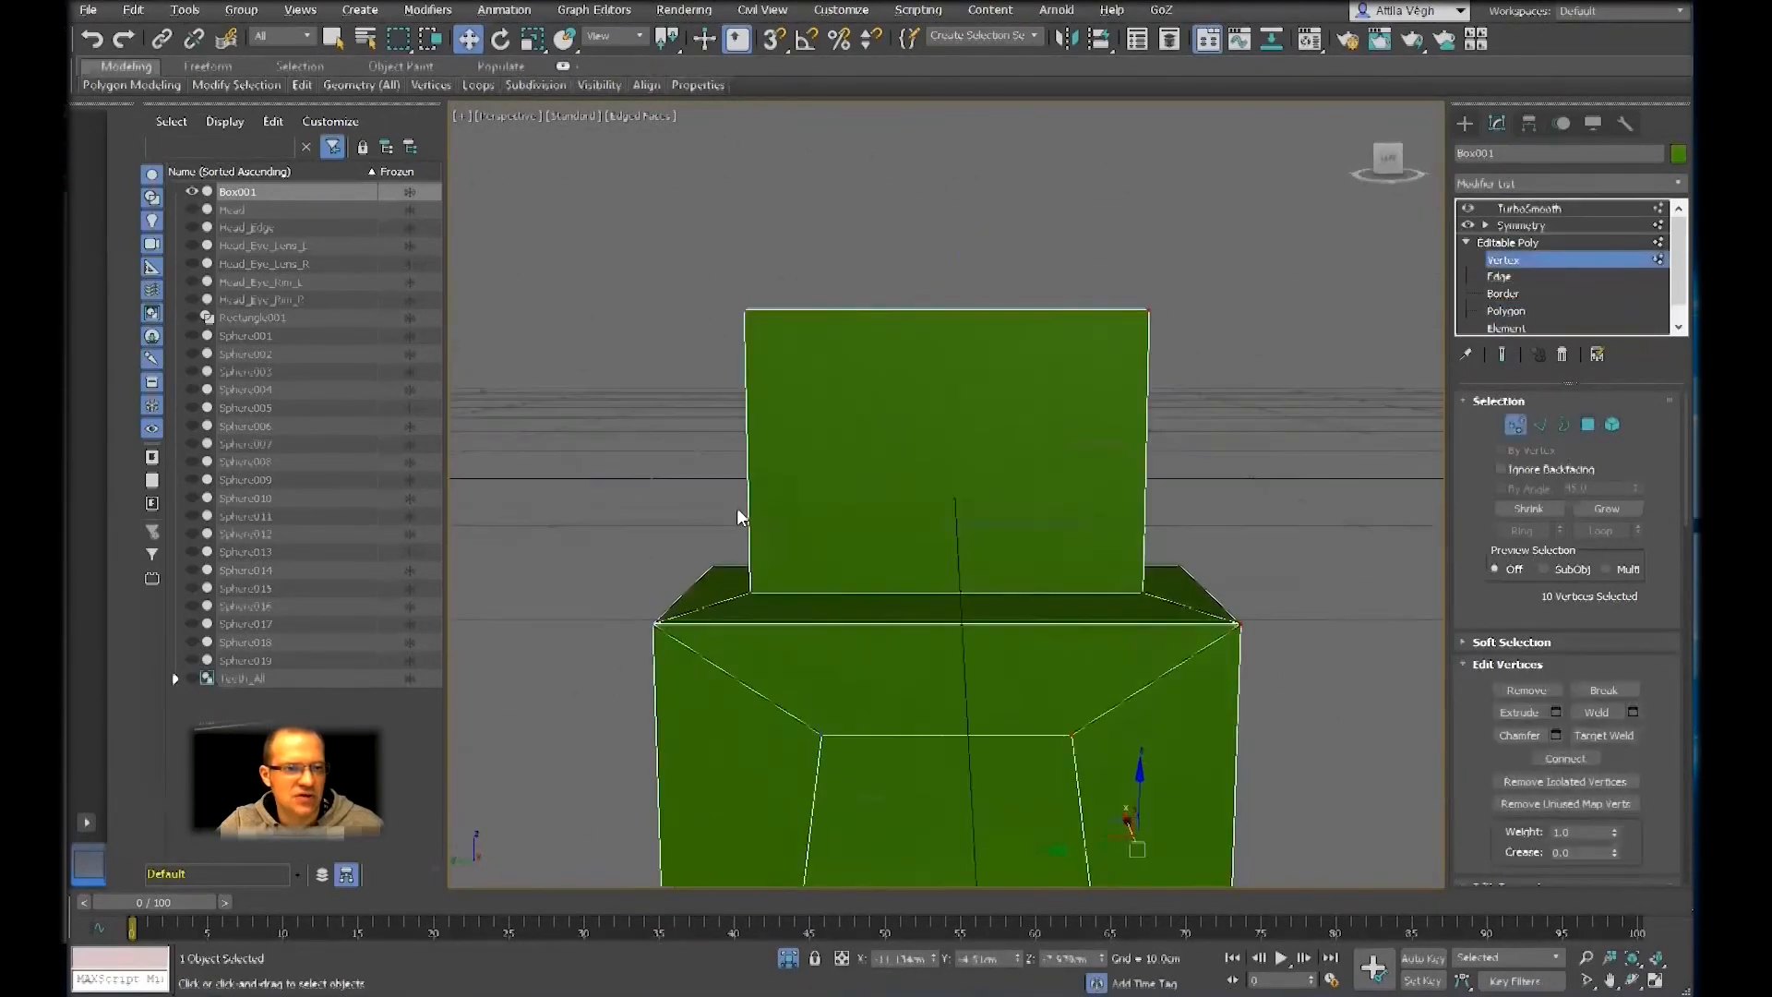
drag(954, 572, 1144, 620)
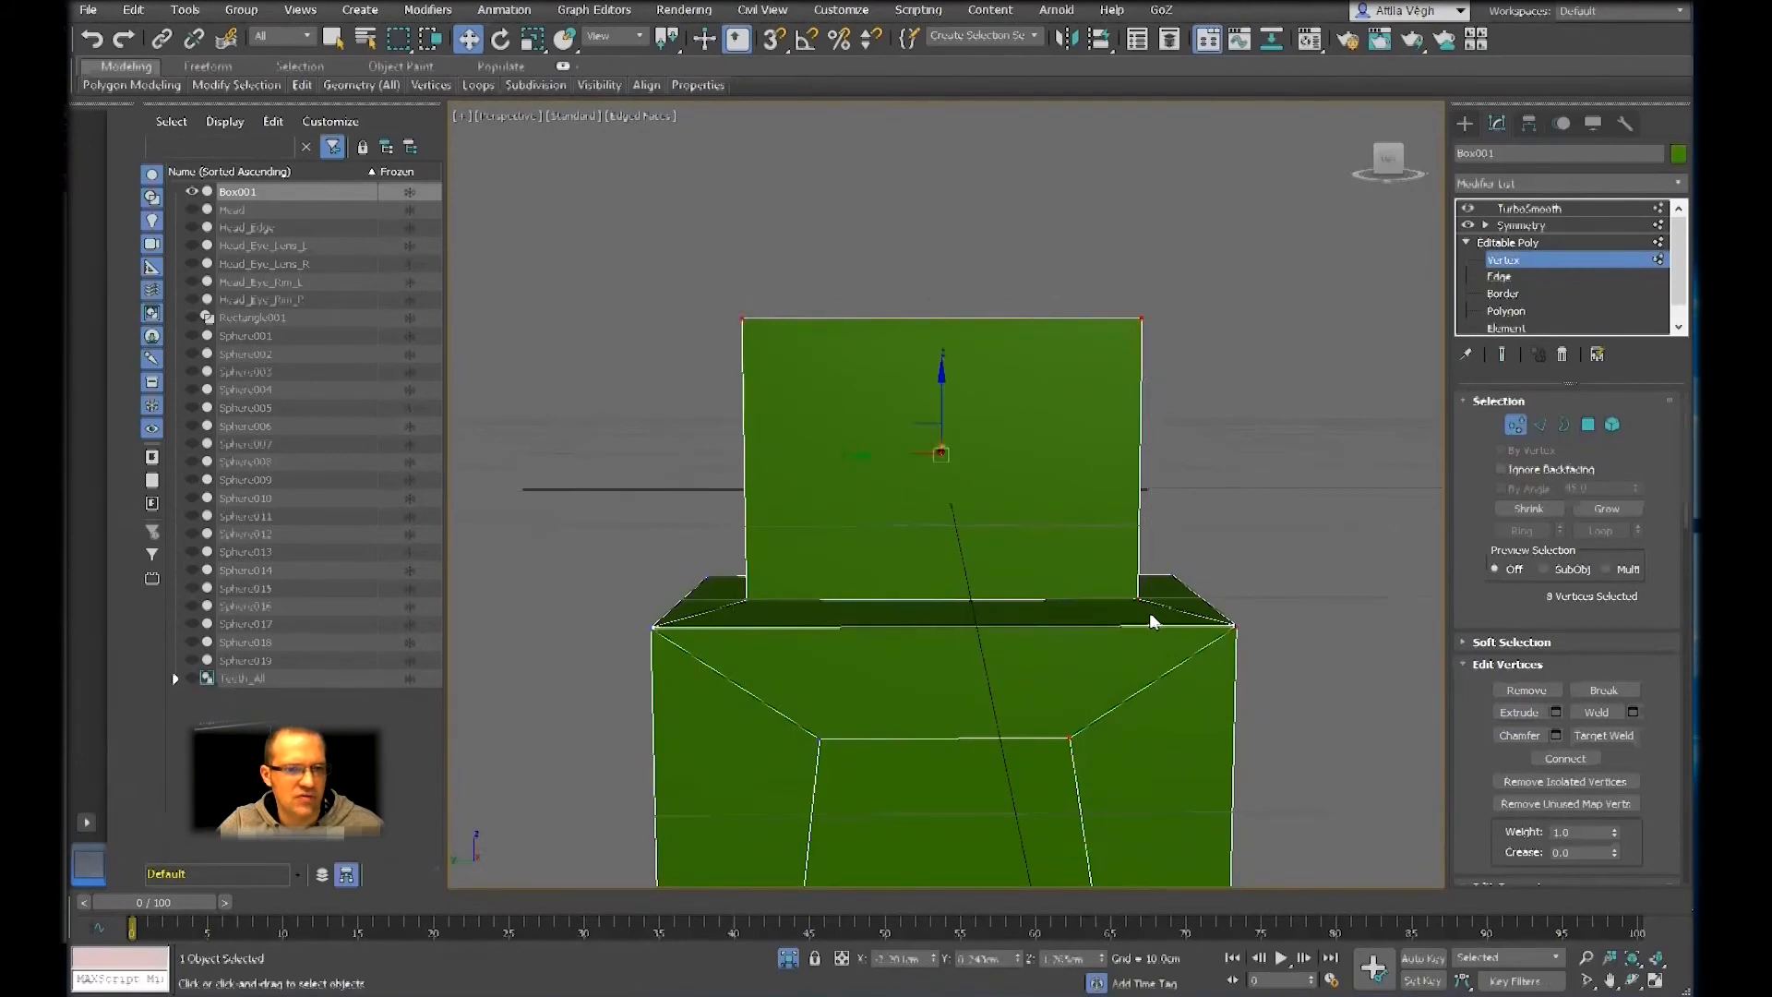
alt+middle_drag(1144, 620, 1103, 554)
key(r)
drag(1023, 458, 954, 465)
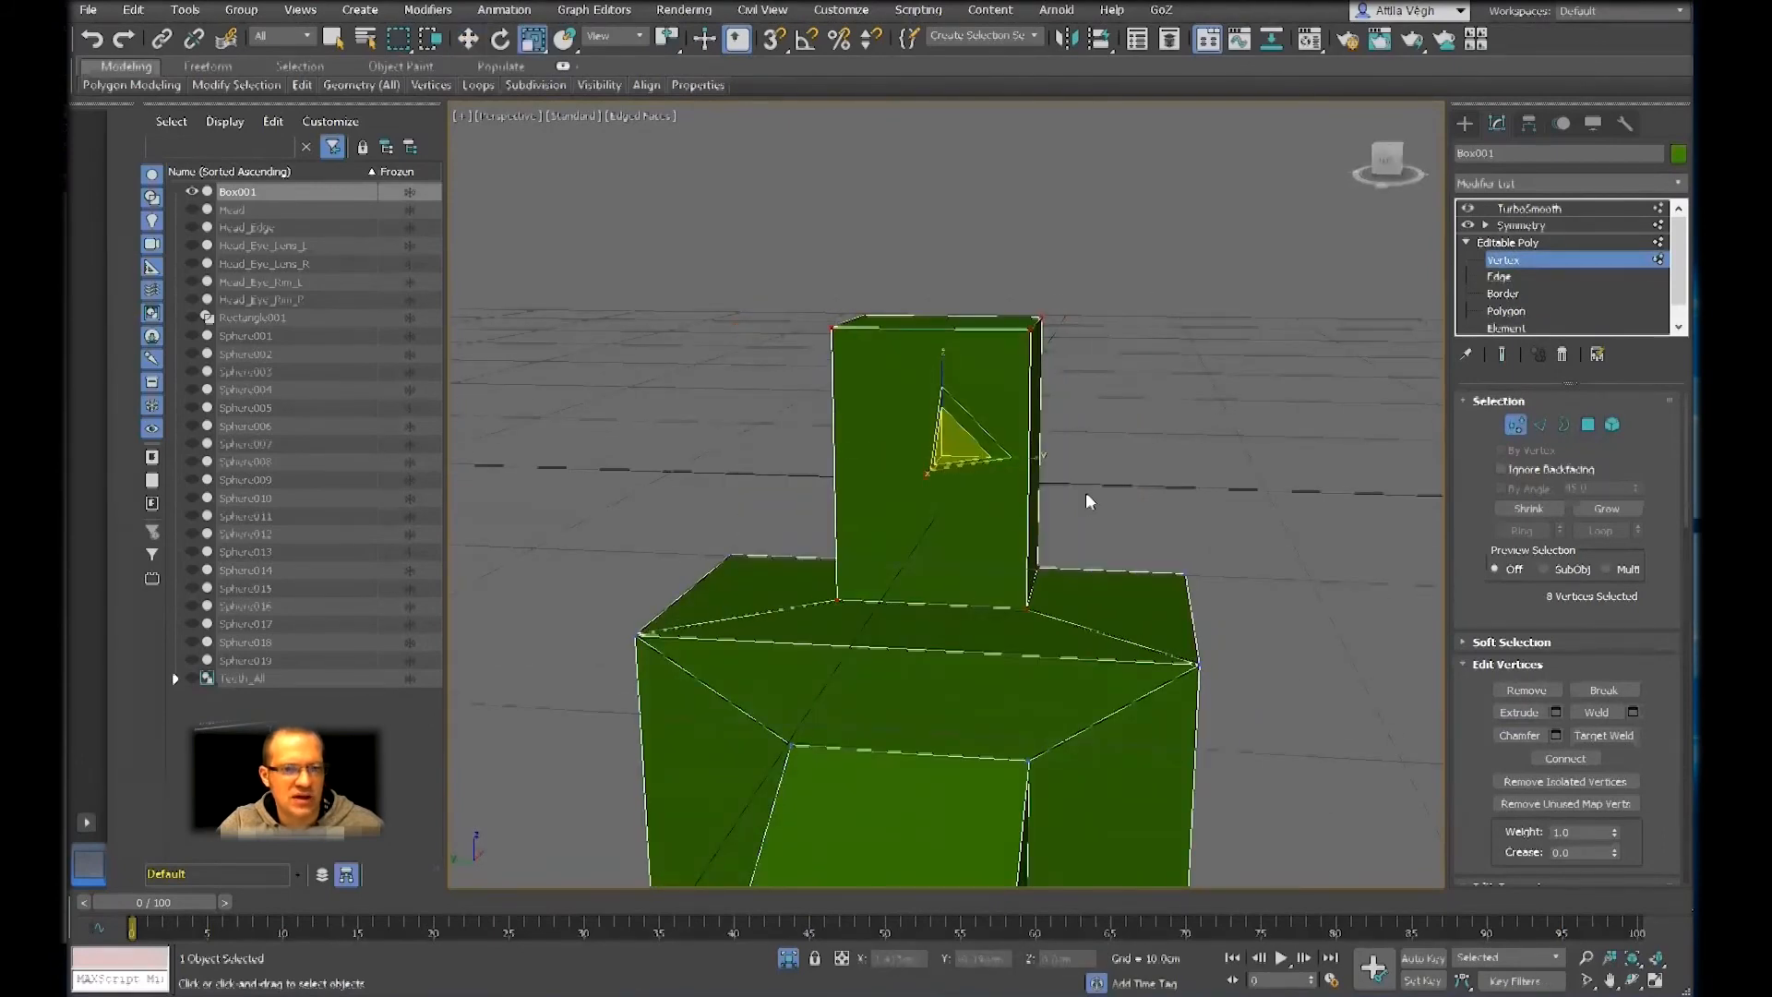
alt+middle_drag(1086, 493, 997, 540)
Show the smoothed, mirrored body and end the isolation so that the head and its parts are displayed again
click(1564, 205)
mouse_move(1231, 449)
alt+middle_down()
mouse_move(1192, 429)
mouse_move(1211, 457)
alt+middle_up()
key(F4)
scroll(1212, 466, down, 6)
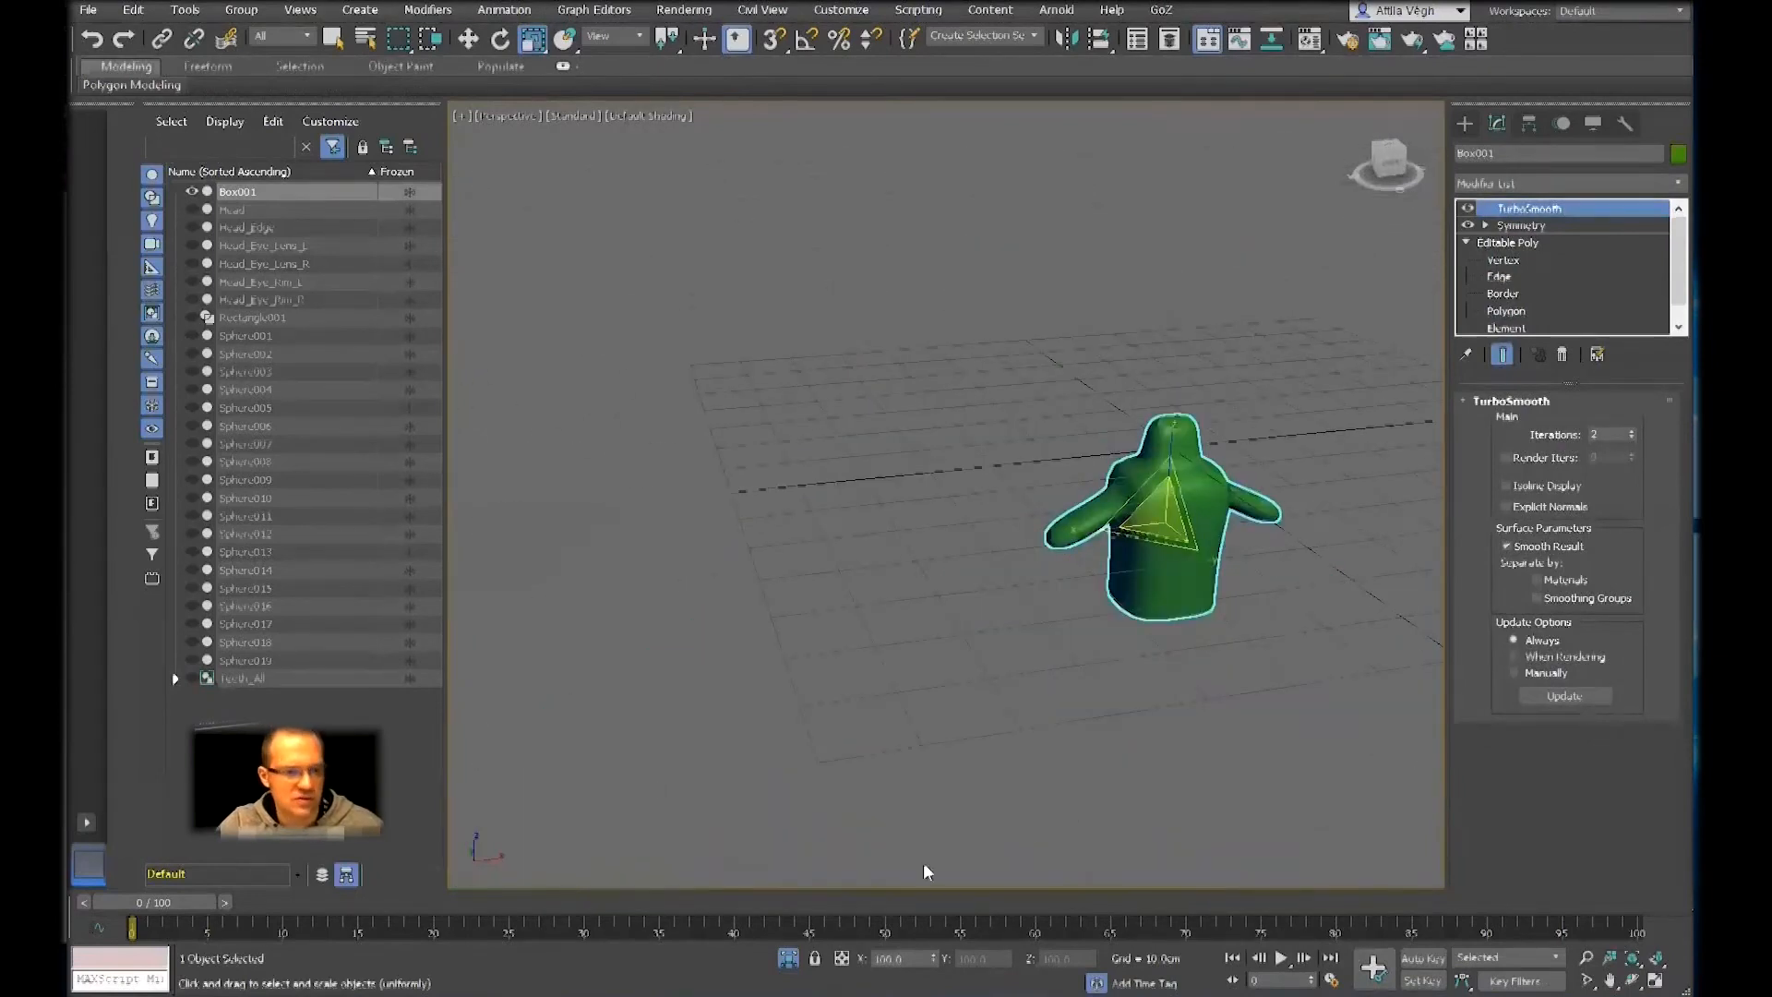
click(787, 958)
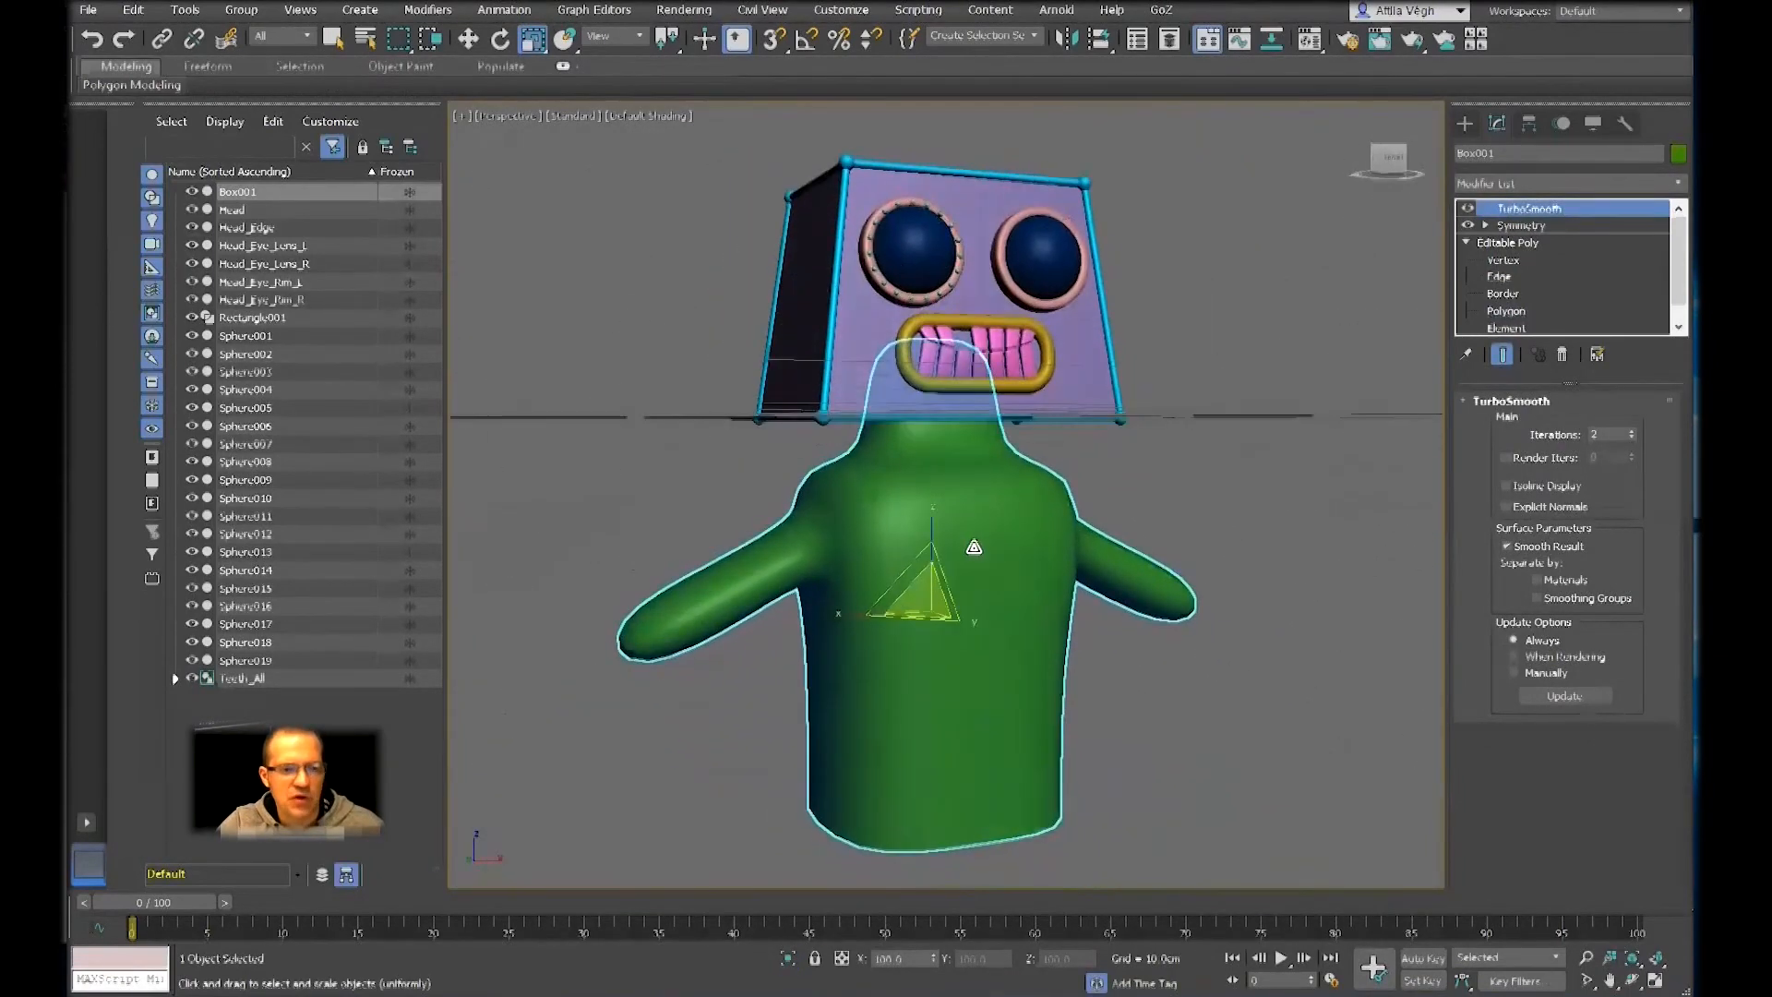
scroll(973, 546, up, 3)
key(F4)
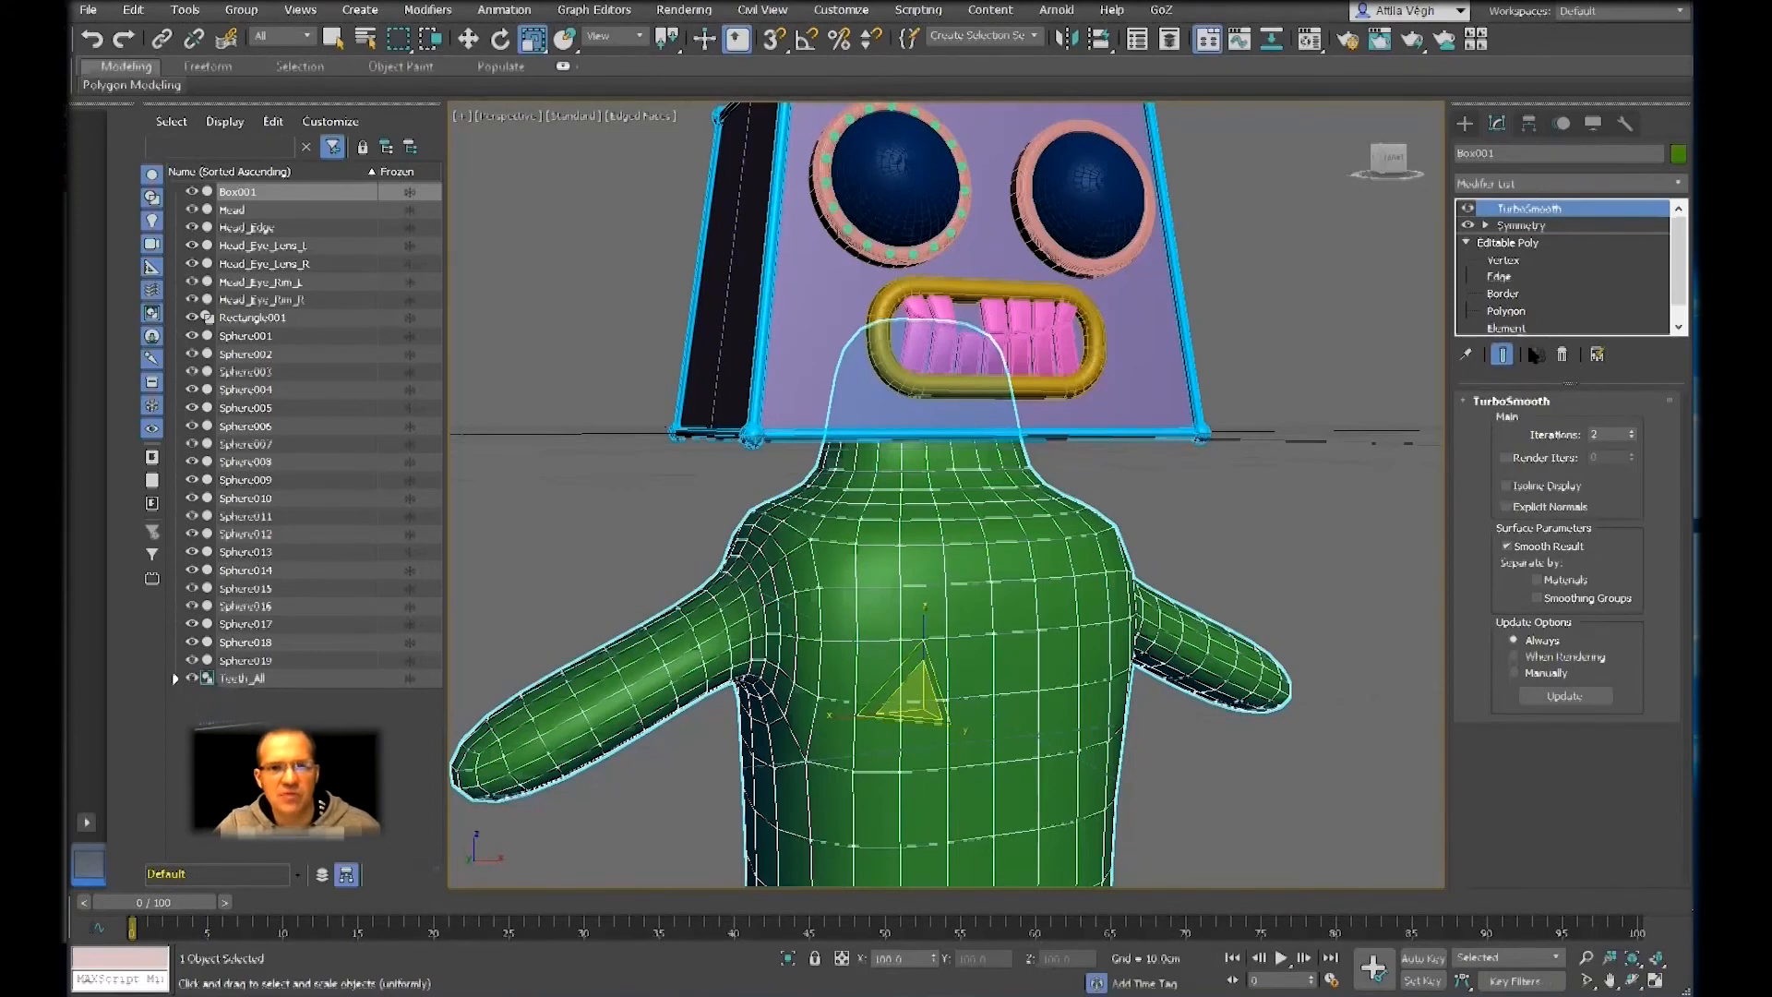
Compare the body's unsmoothed half at vertex level with its smoothed, mirrored result
click(1502, 258)
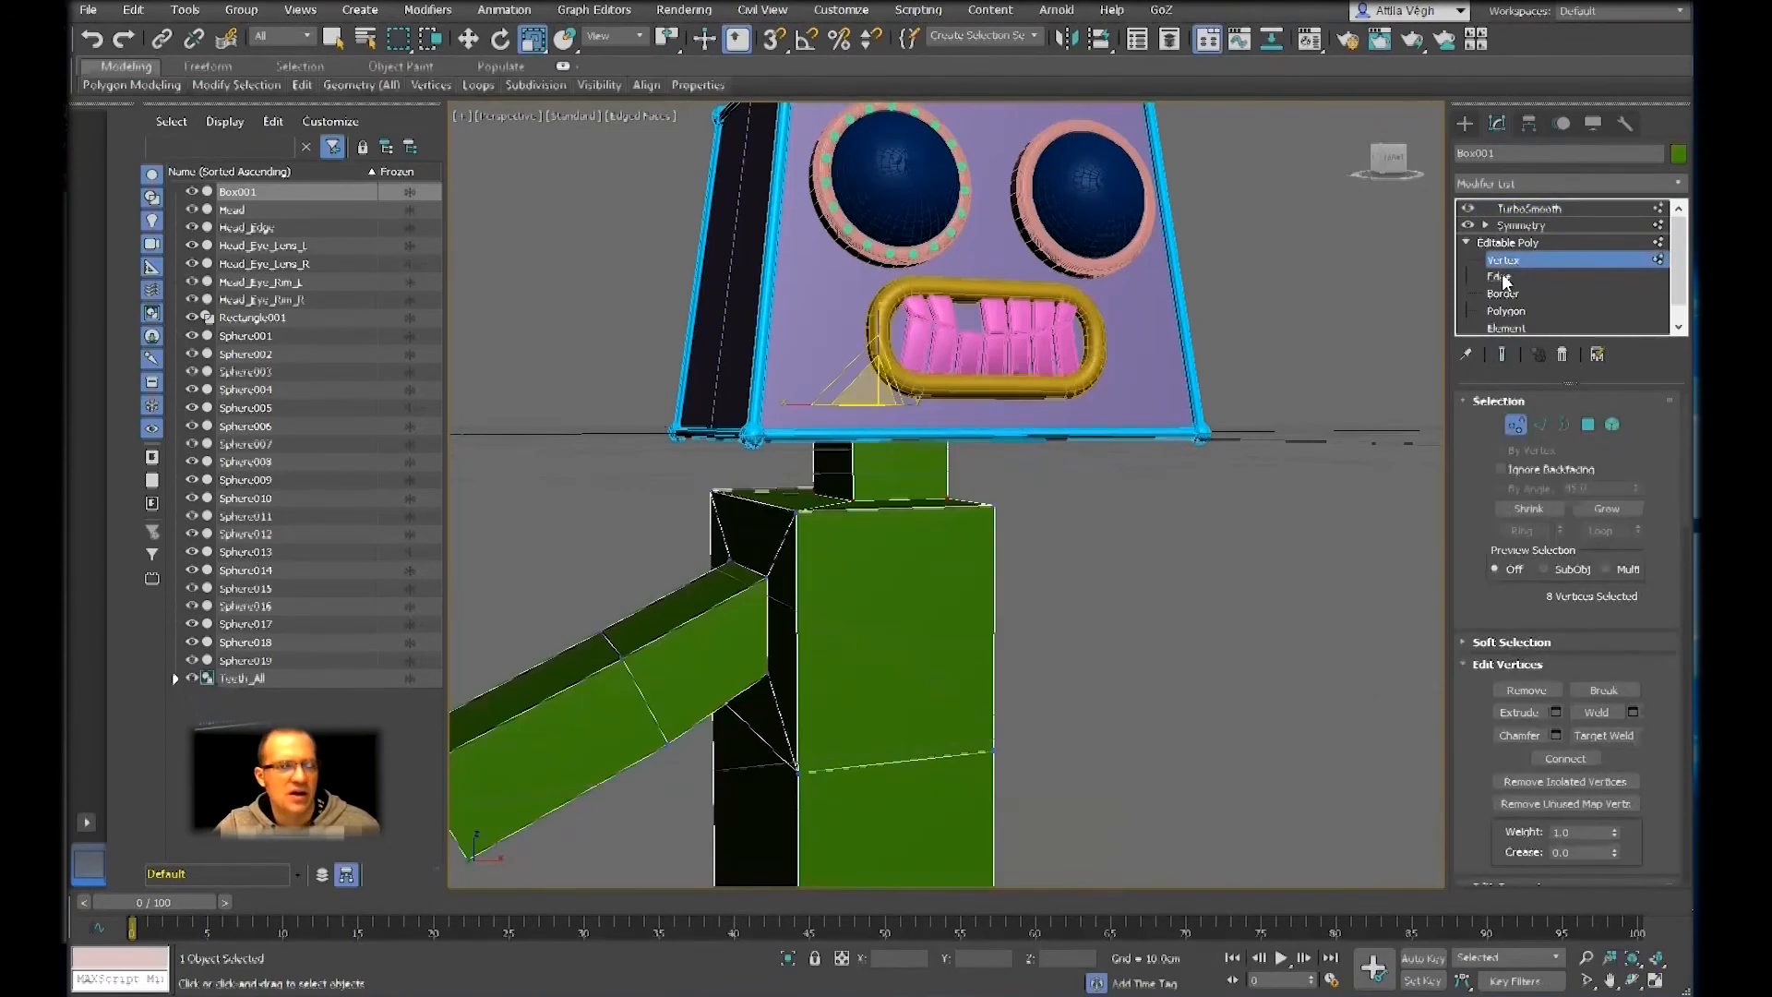
middle_drag(1169, 464, 1246, 414)
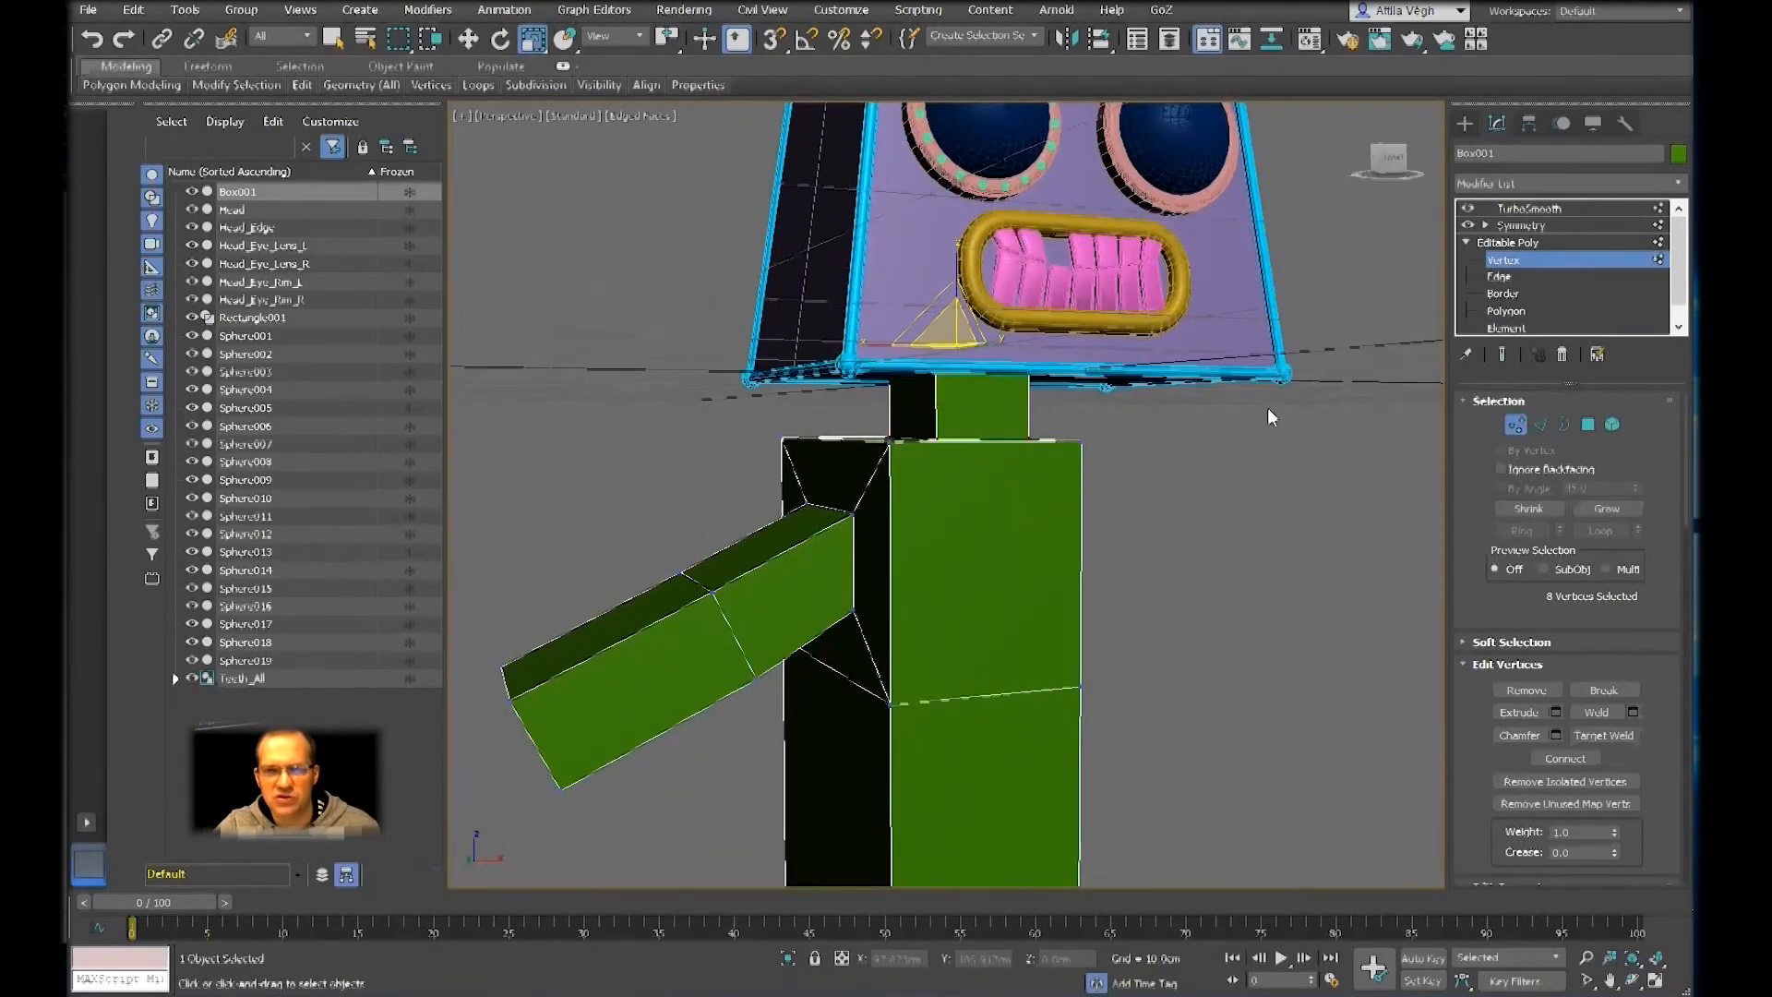
middle_drag(1266, 407, 1255, 430)
click(1525, 225)
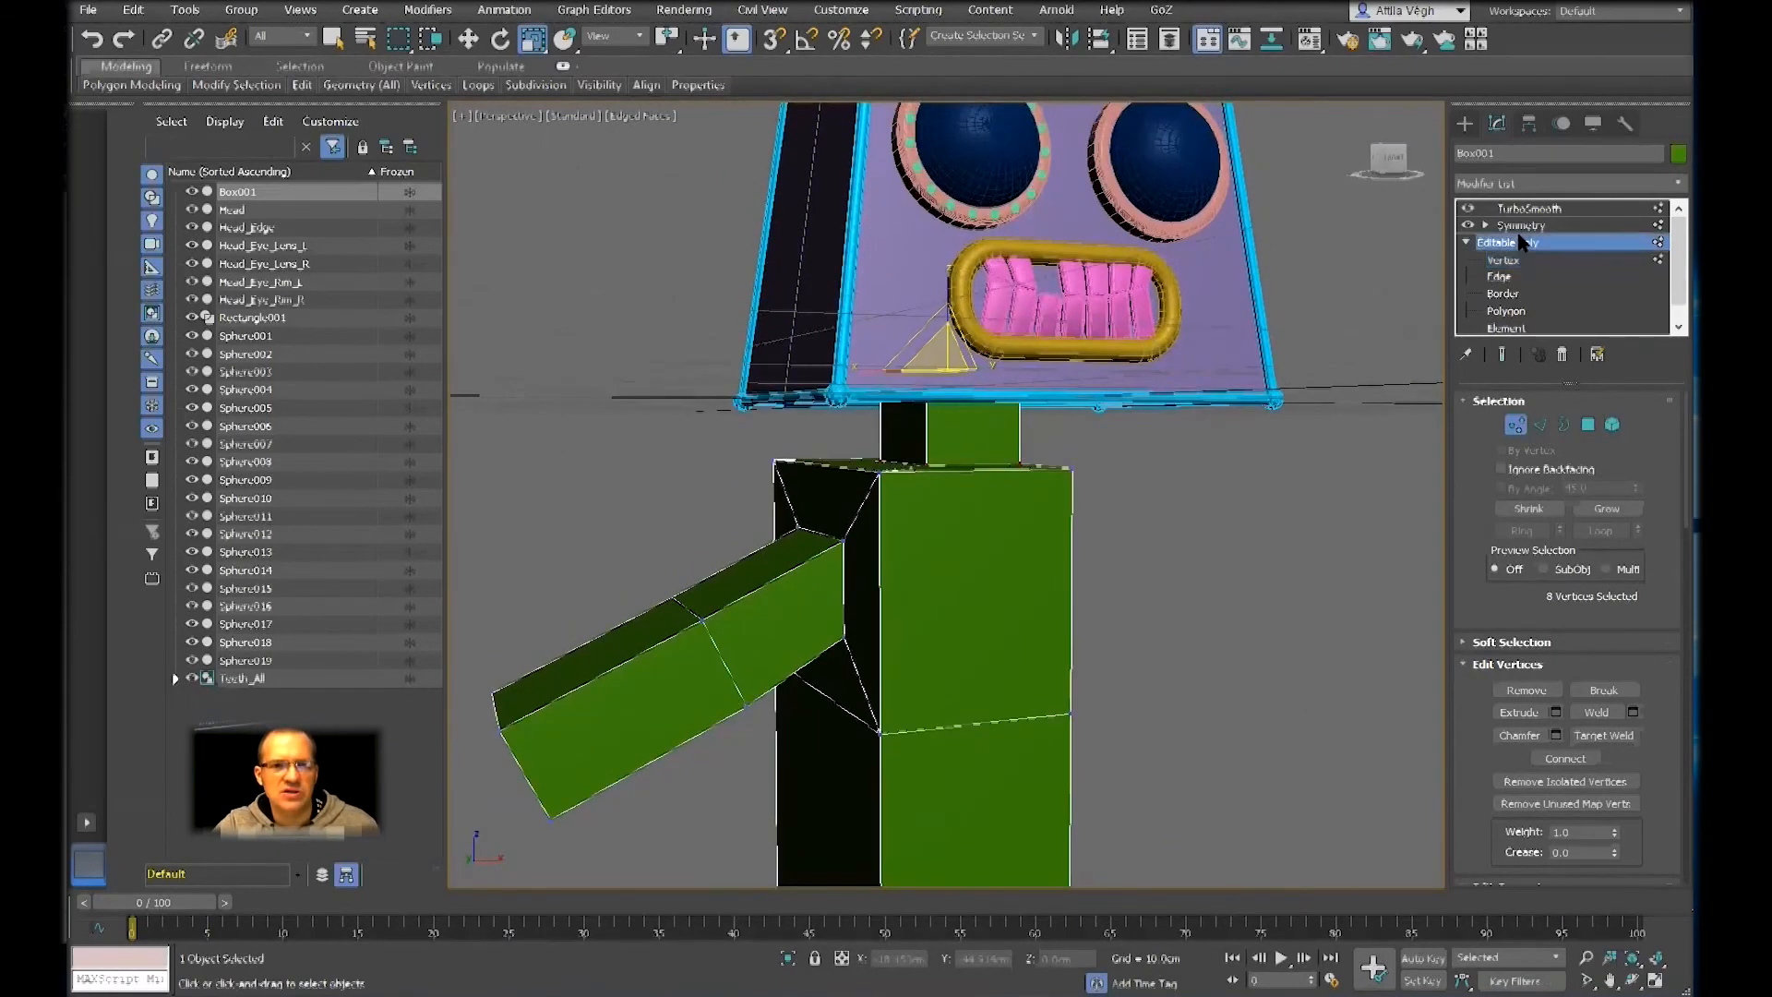
click(1273, 466)
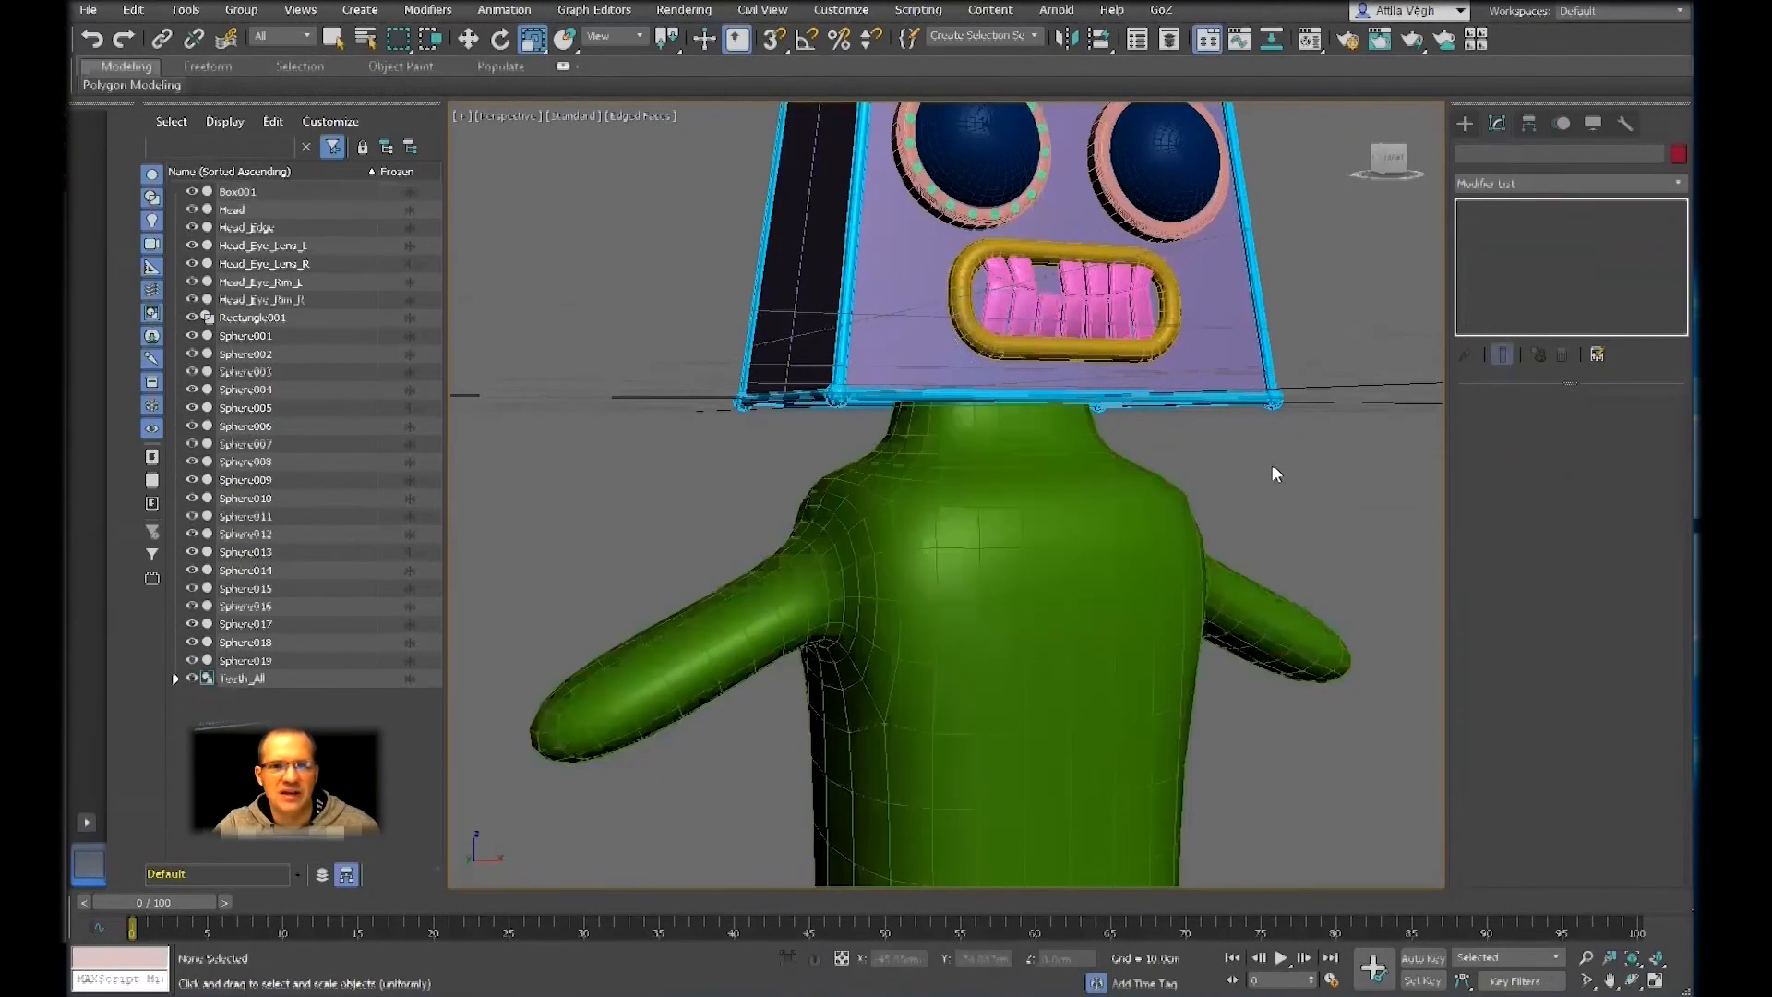
click(1017, 524)
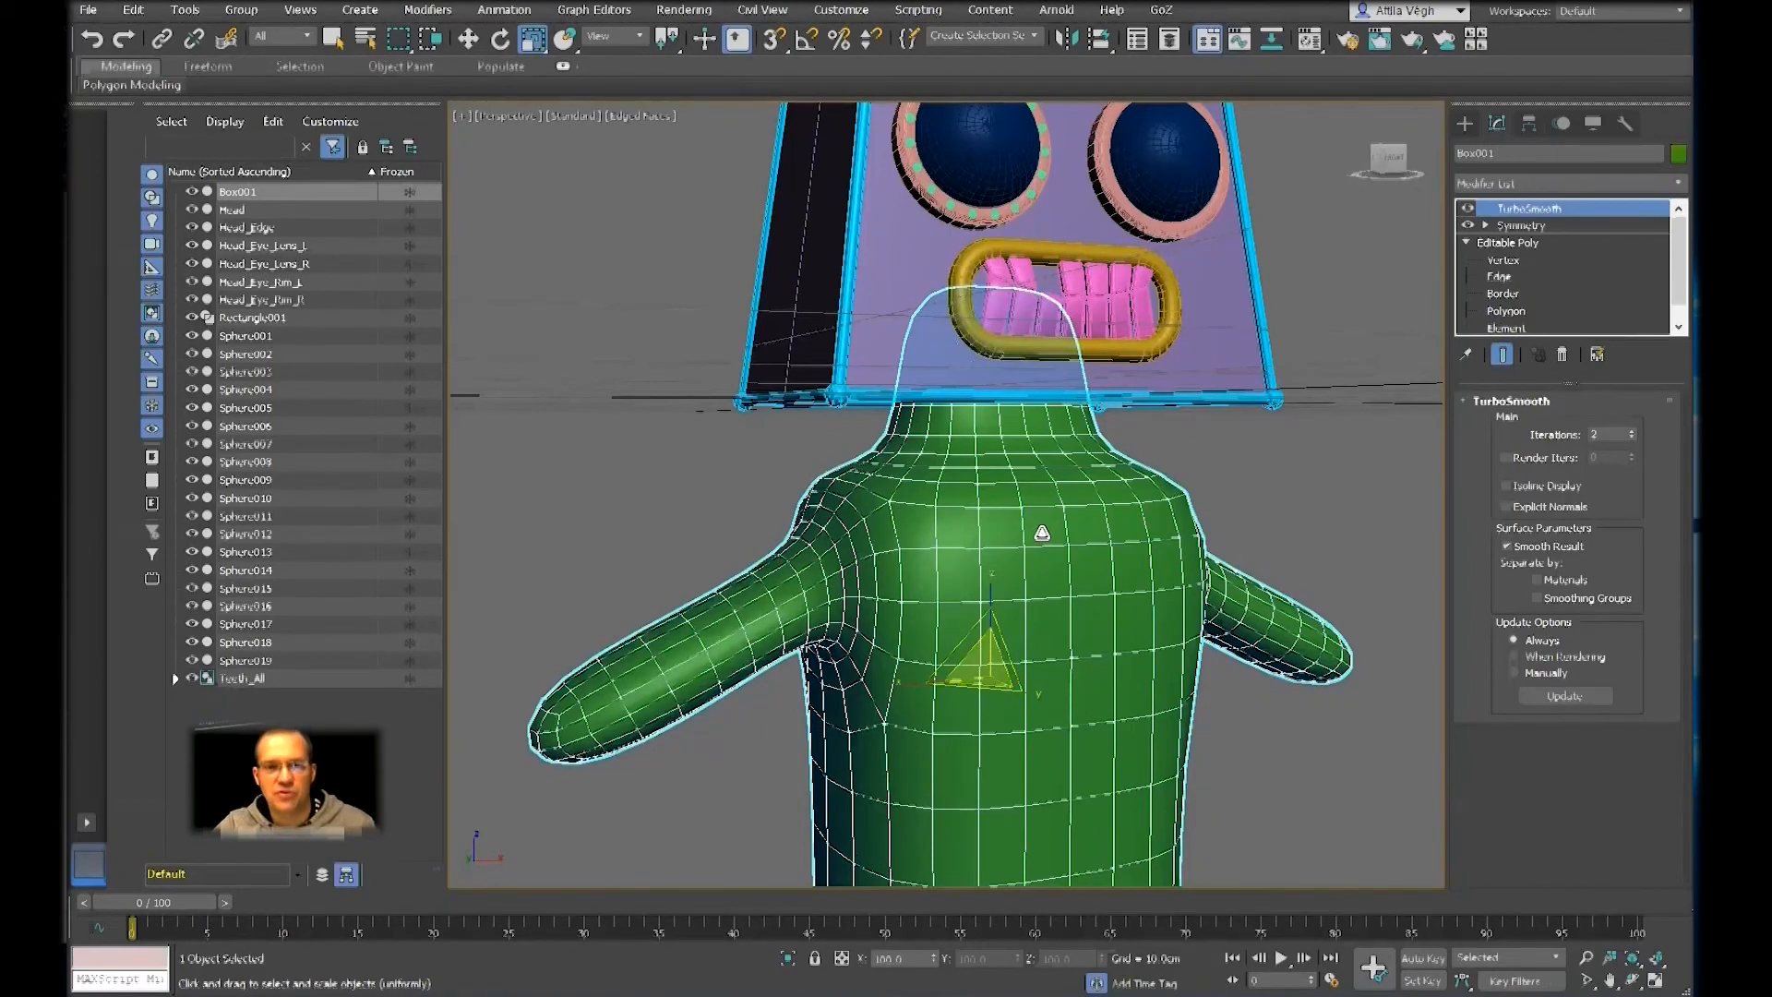
Examine the Teeth_All group at the control point level of its FFD 3x3x3 modifier
click(1142, 277)
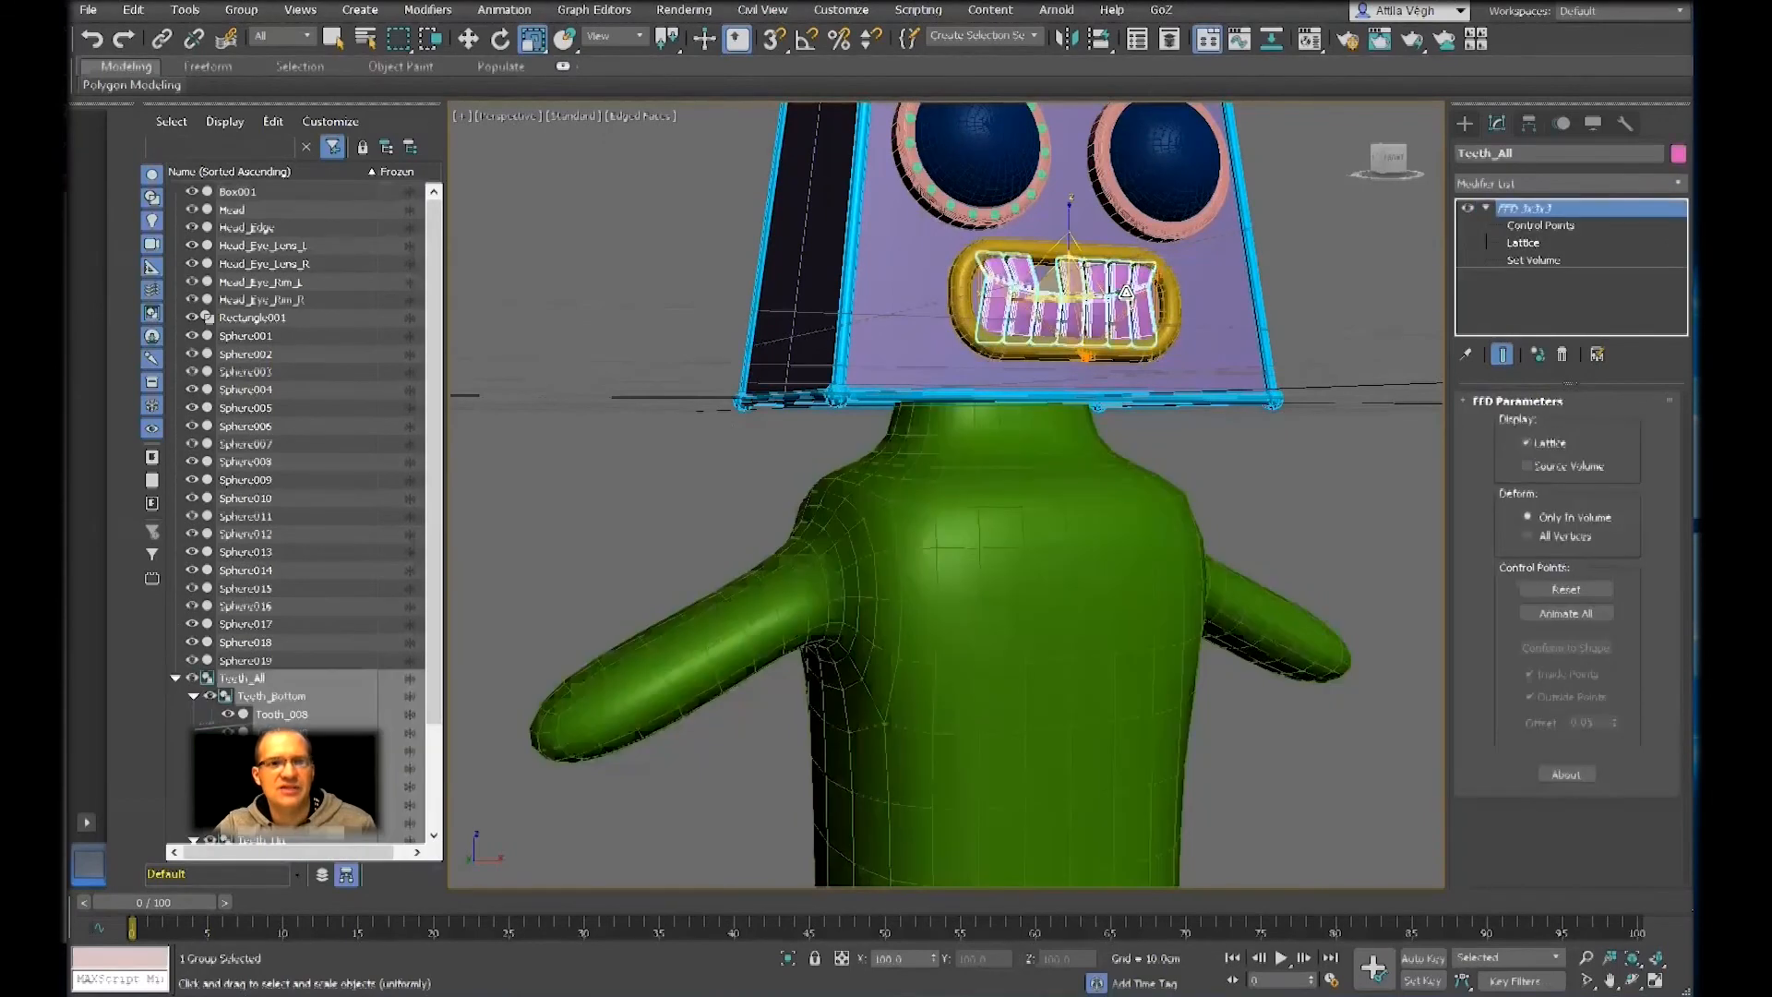
middle_drag(1142, 277, 1138, 378)
scroll(1138, 377, up, 5)
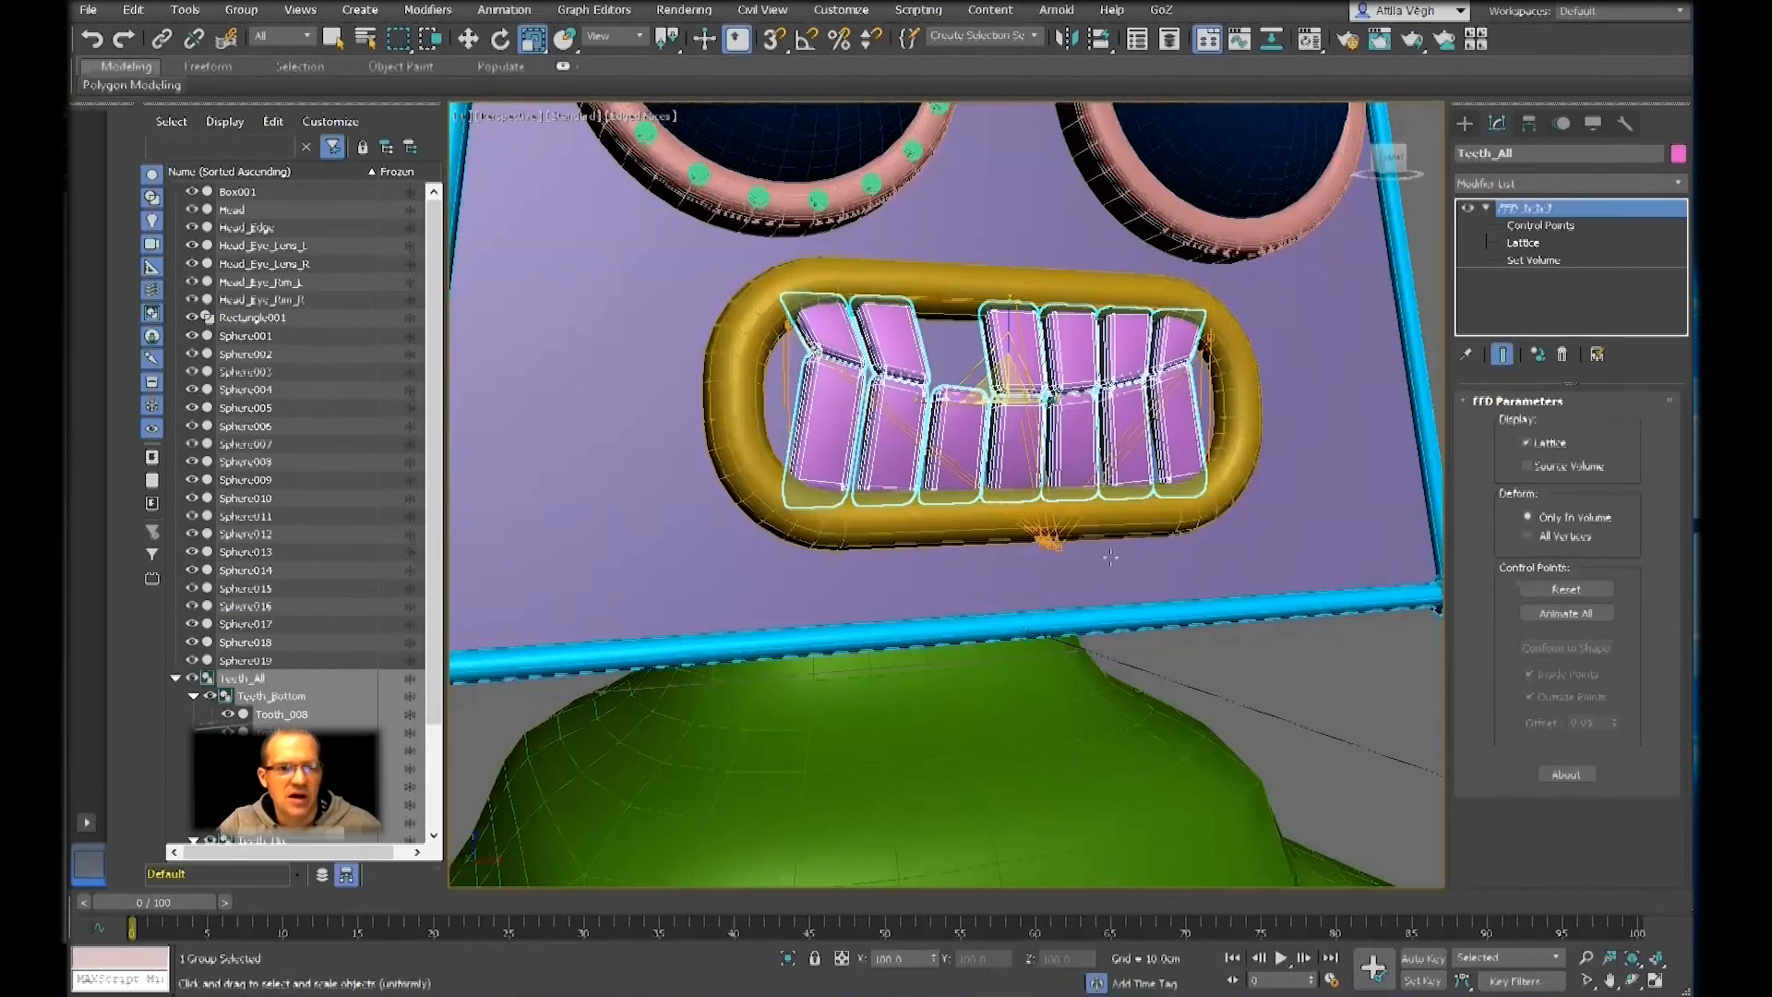
click(1539, 225)
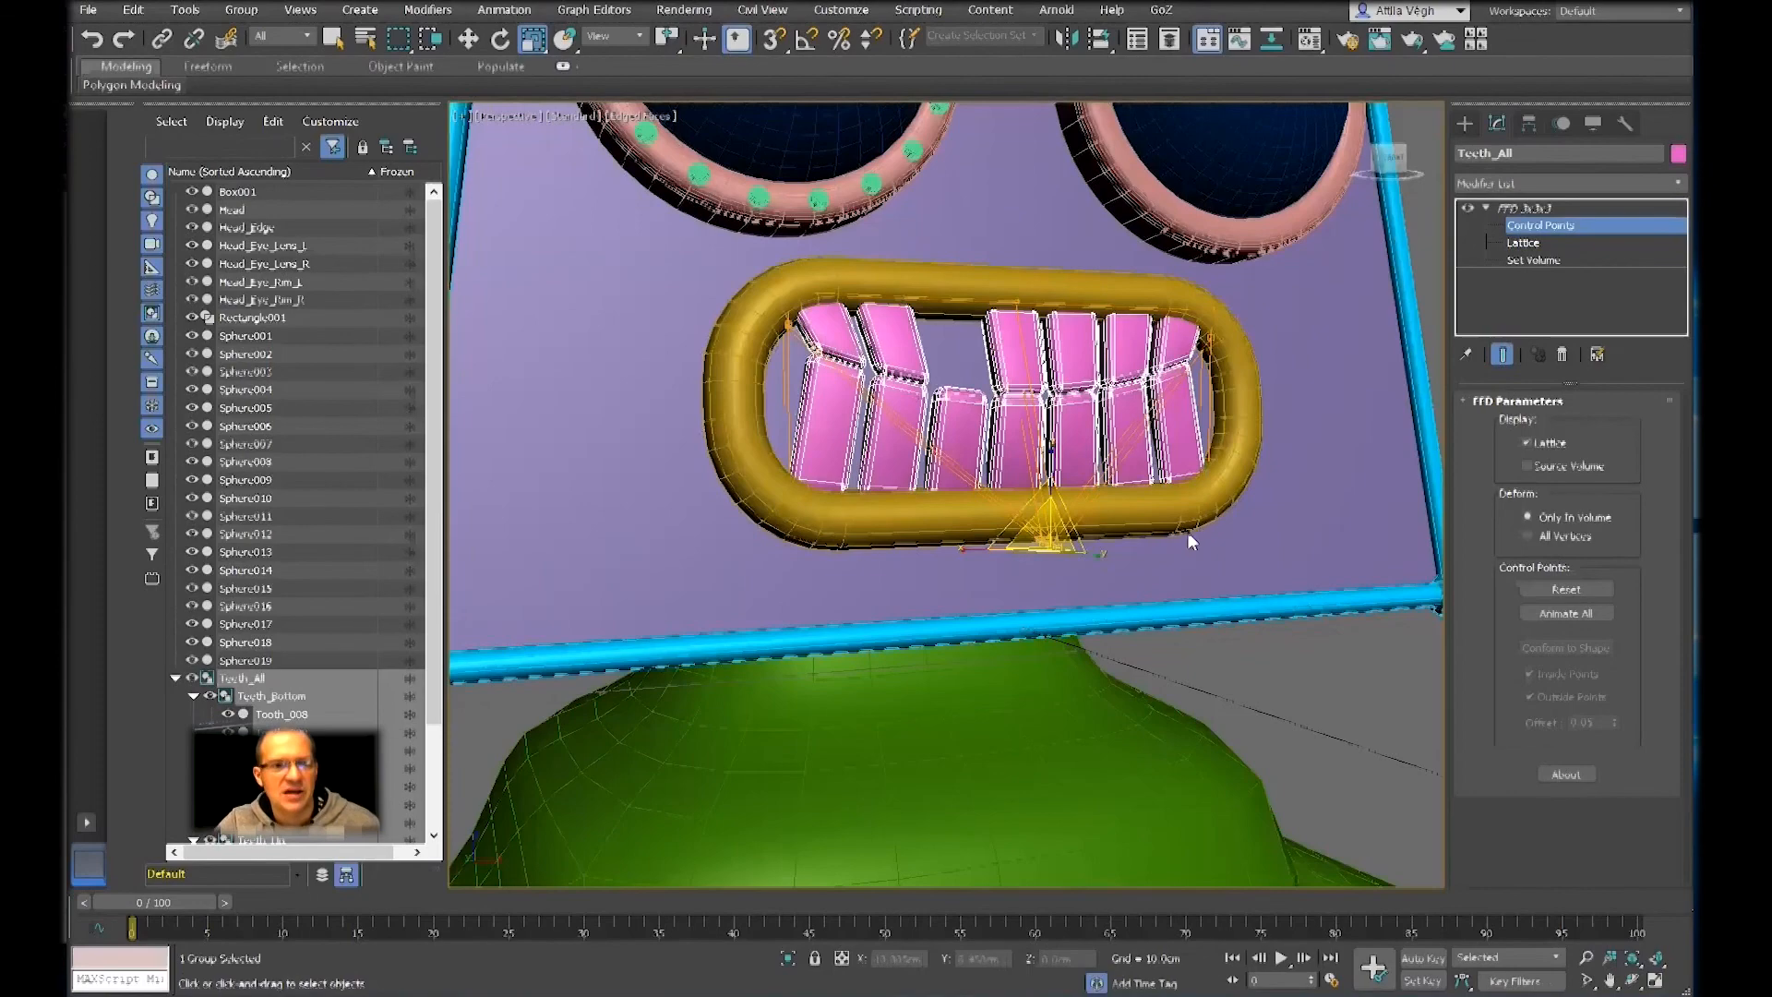
alt+middle_drag(1142, 552, 1209, 493)
scroll(1209, 492, down, 3)
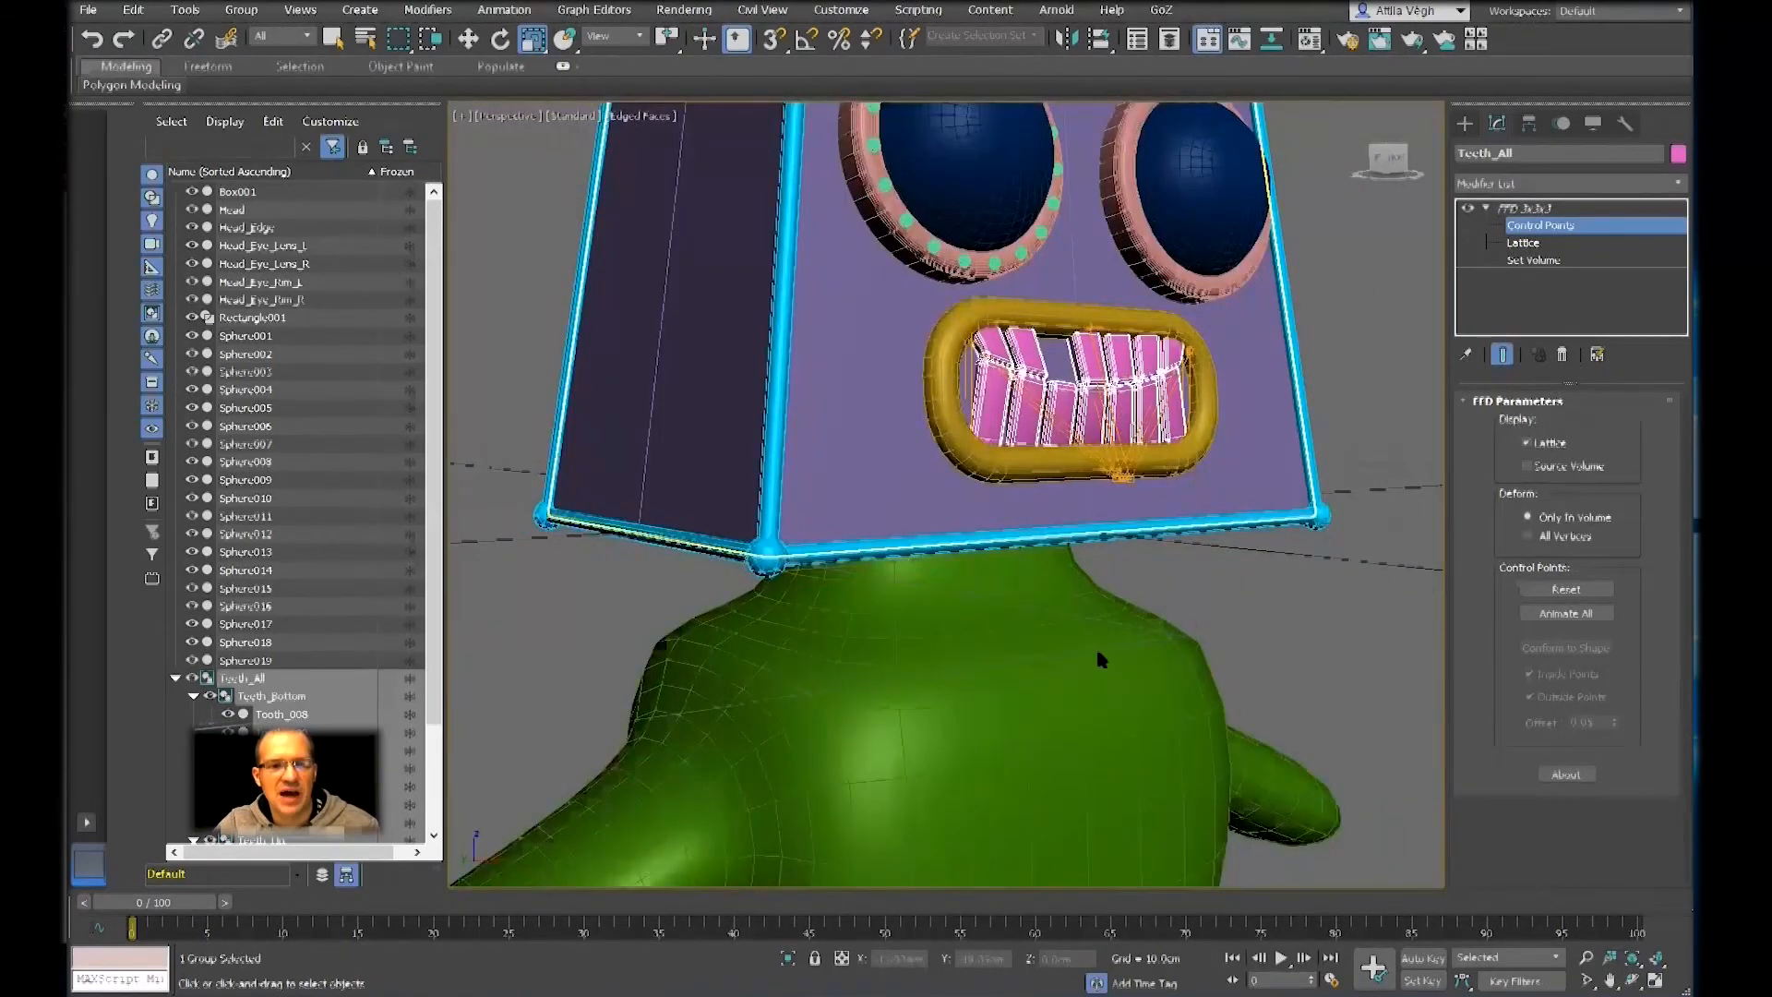
click(1510, 223)
Select the body's vertex at the upper front corner of the arm joint and activate the Move tool
click(1096, 694)
middle_drag(1097, 694, 1207, 600)
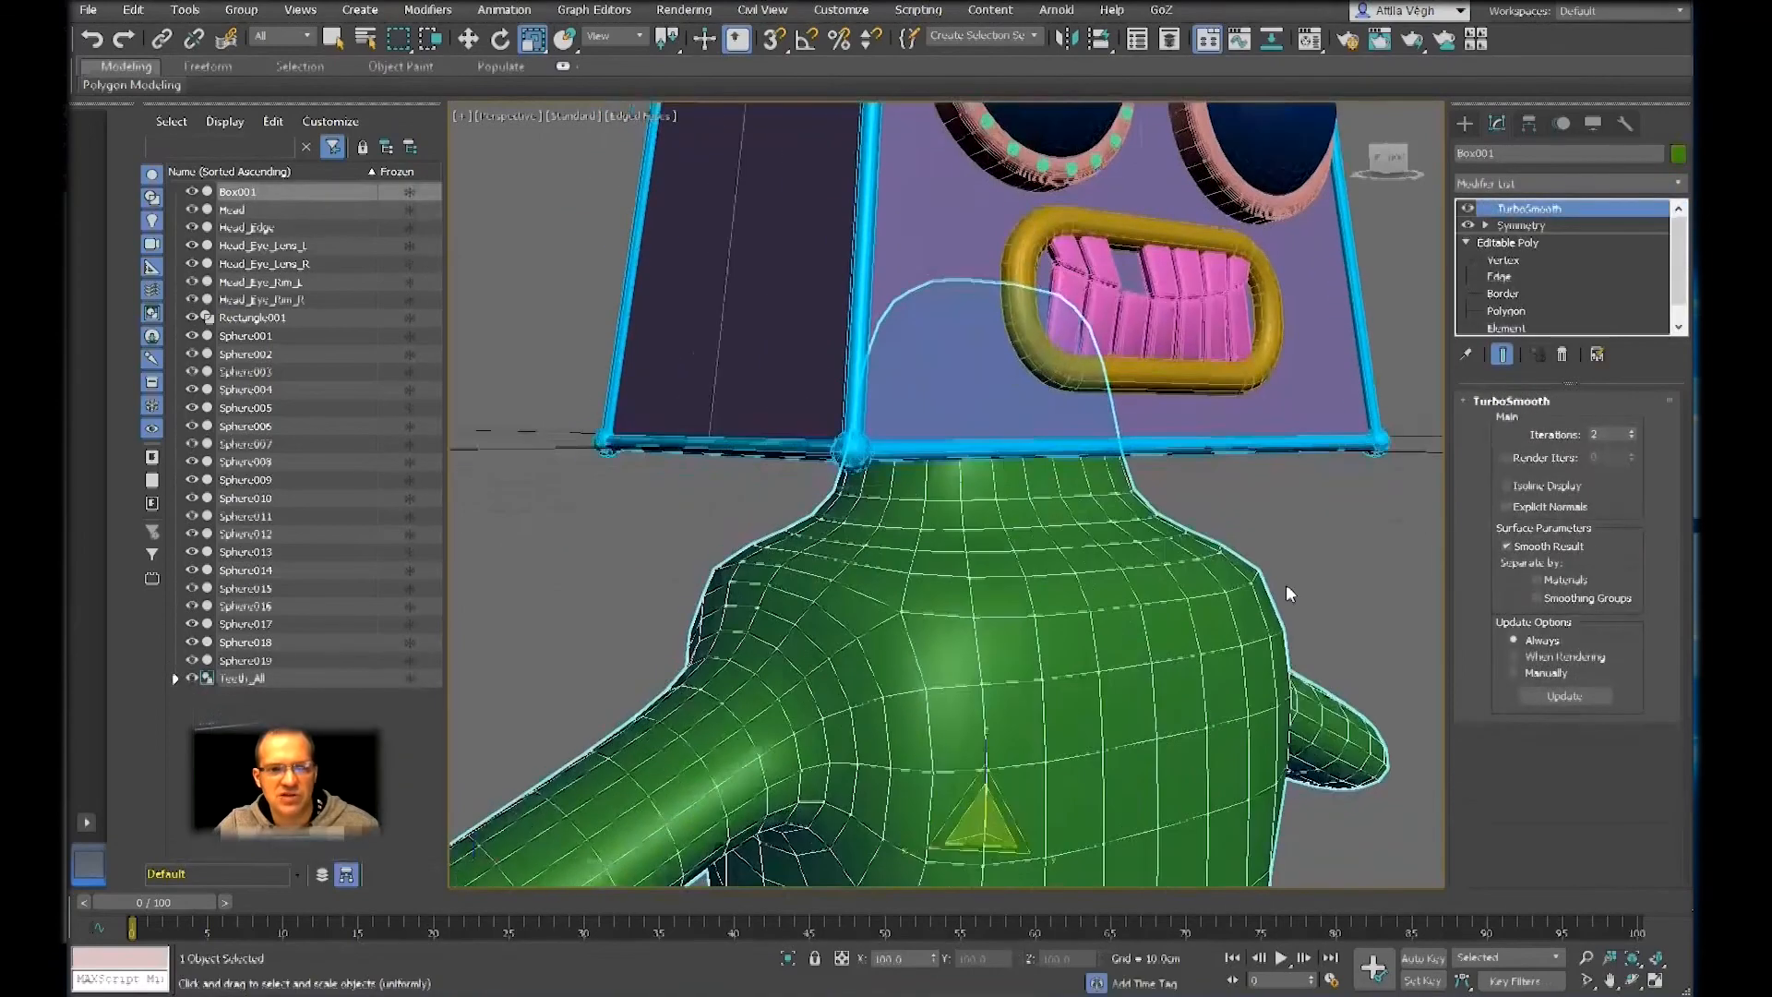
click(1504, 261)
scroll(1119, 621, up, 2)
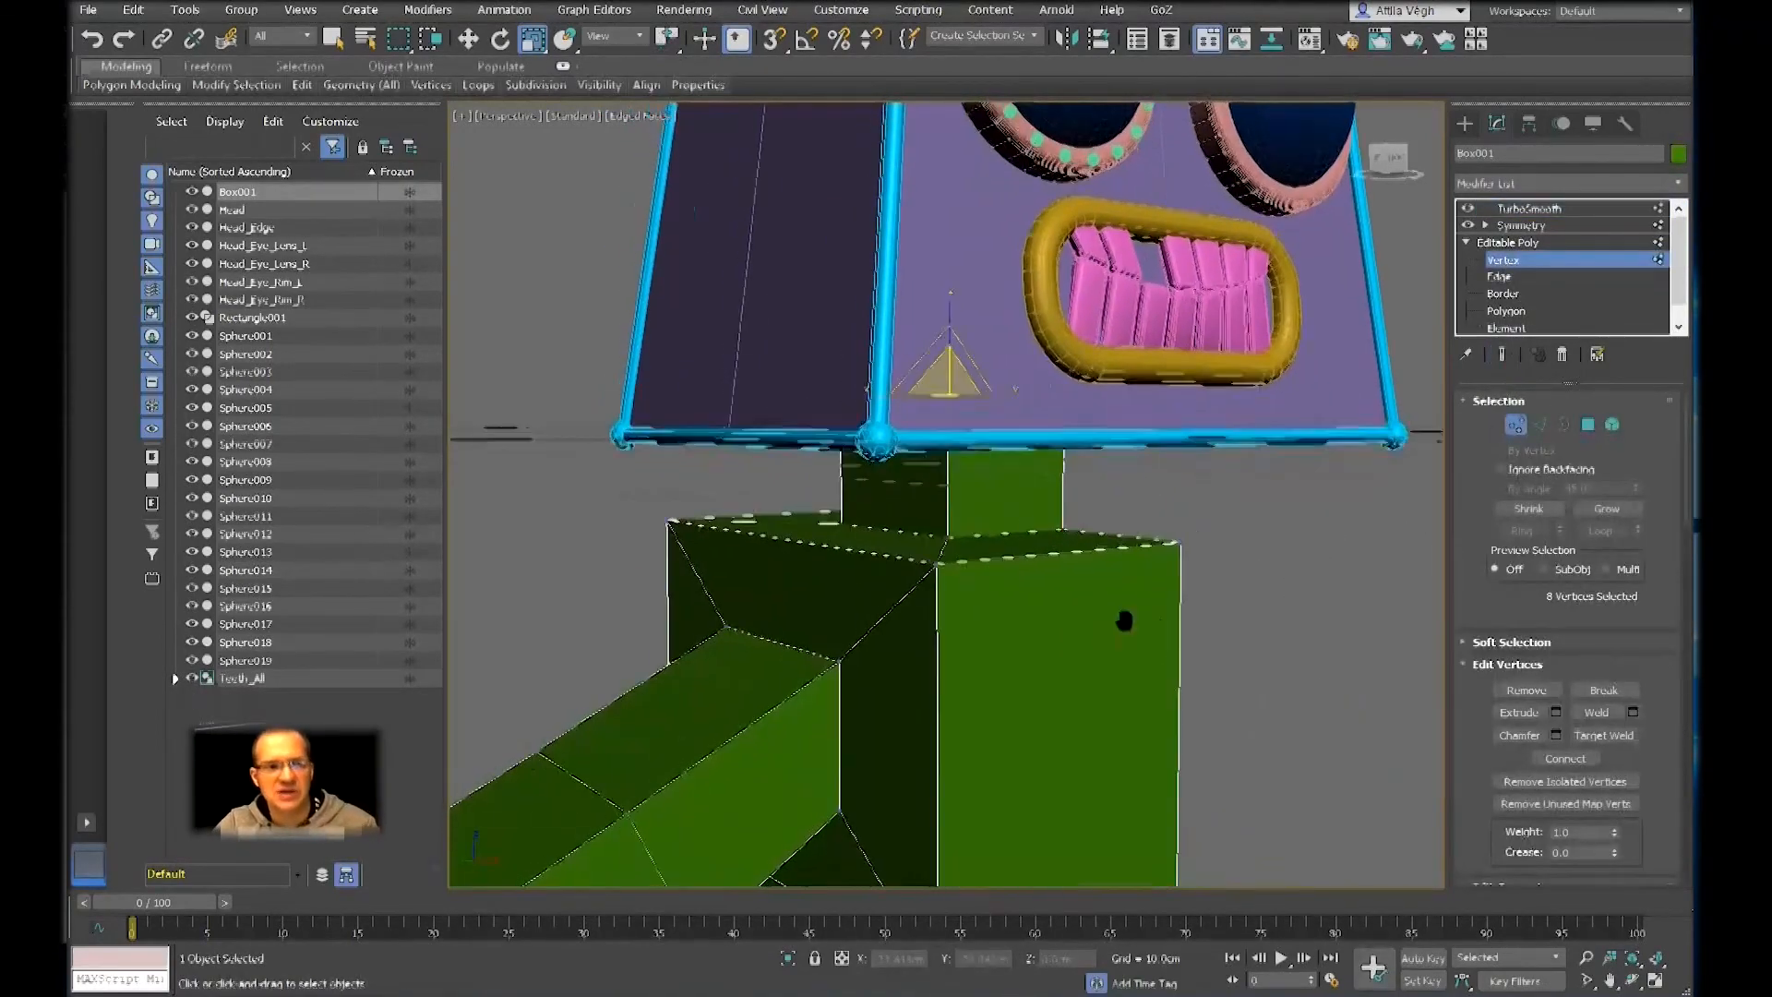
click(879, 650)
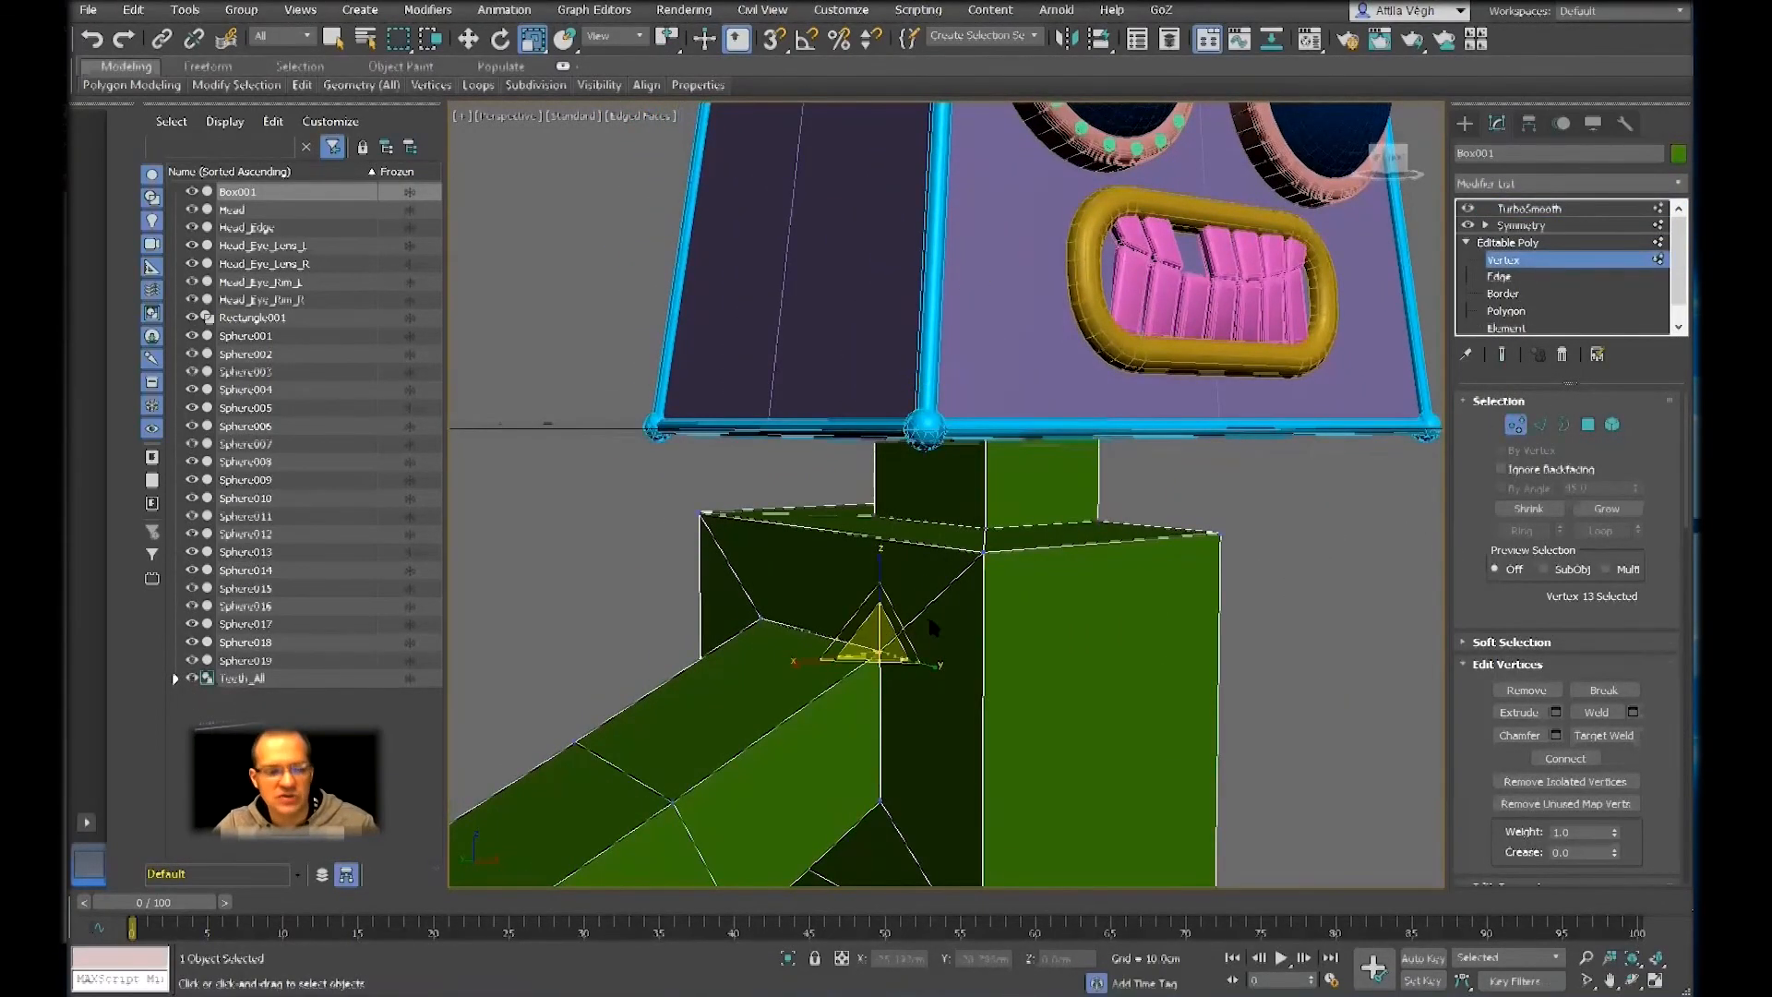
key(w)
alt+middle_drag(960, 641, 1069, 638)
middle_drag(899, 619, 944, 567)
alt+middle_drag(944, 567, 868, 582)
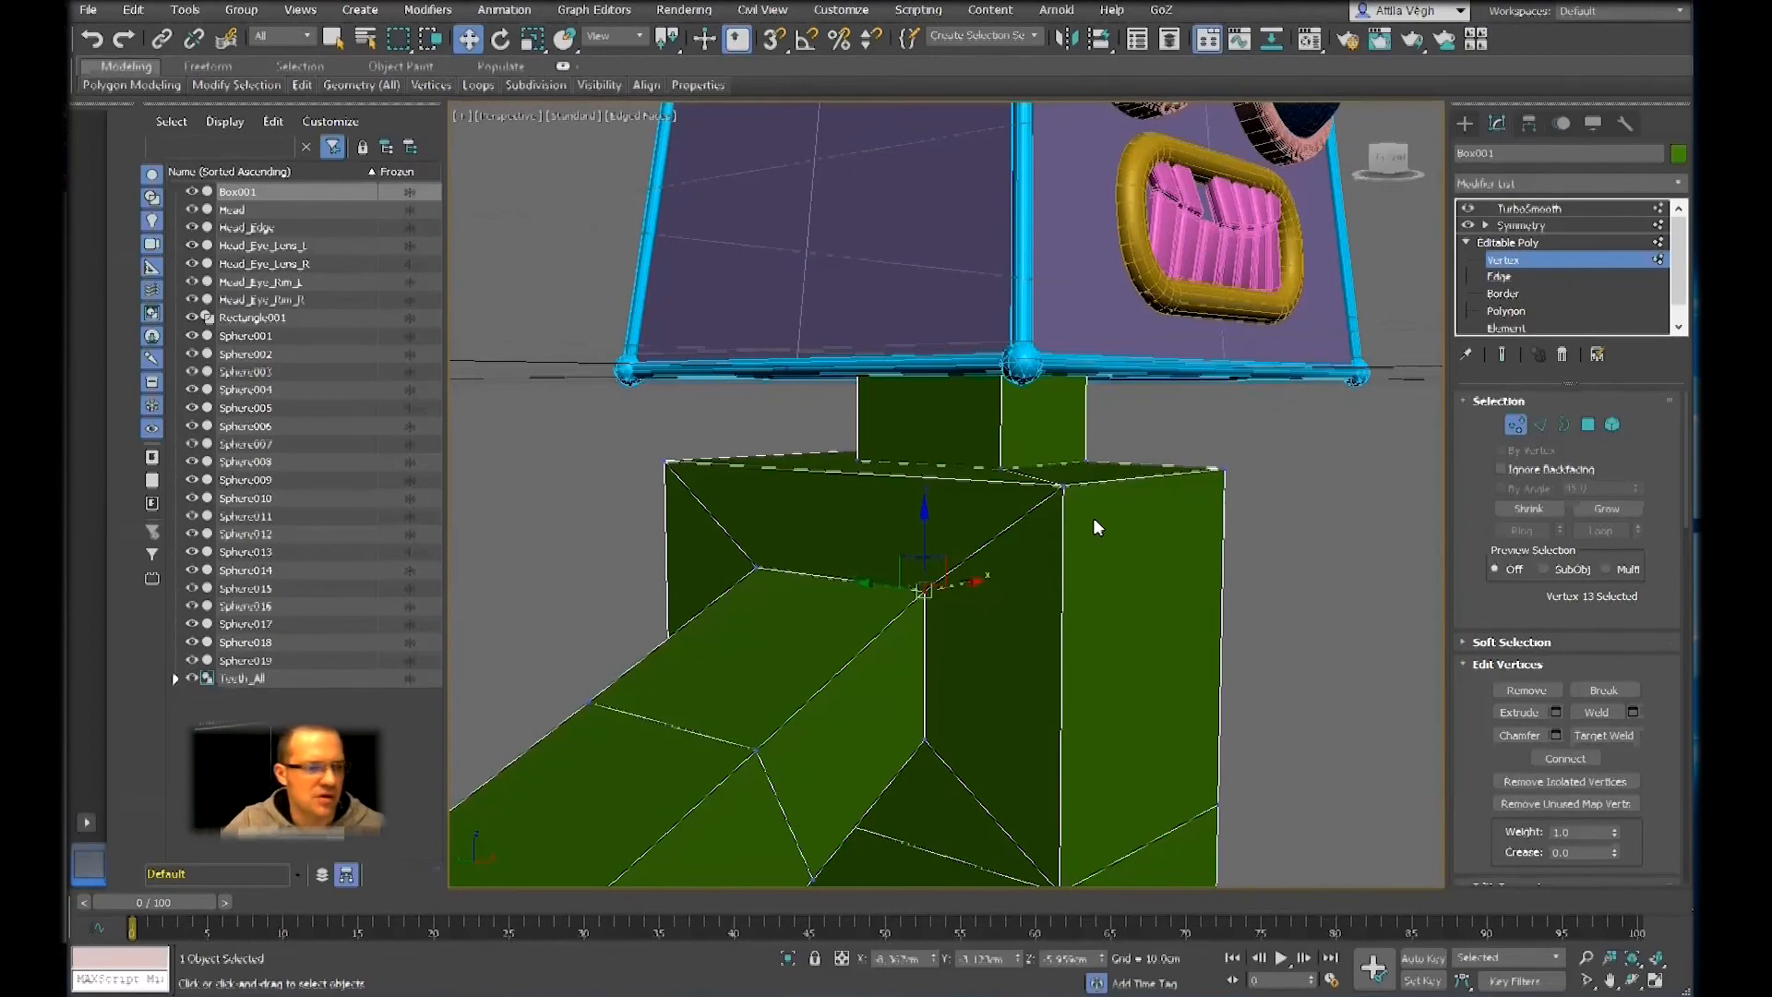
Switch to the browser and view the Google results for "3ds max hotkeys"
key(alt+Tab)
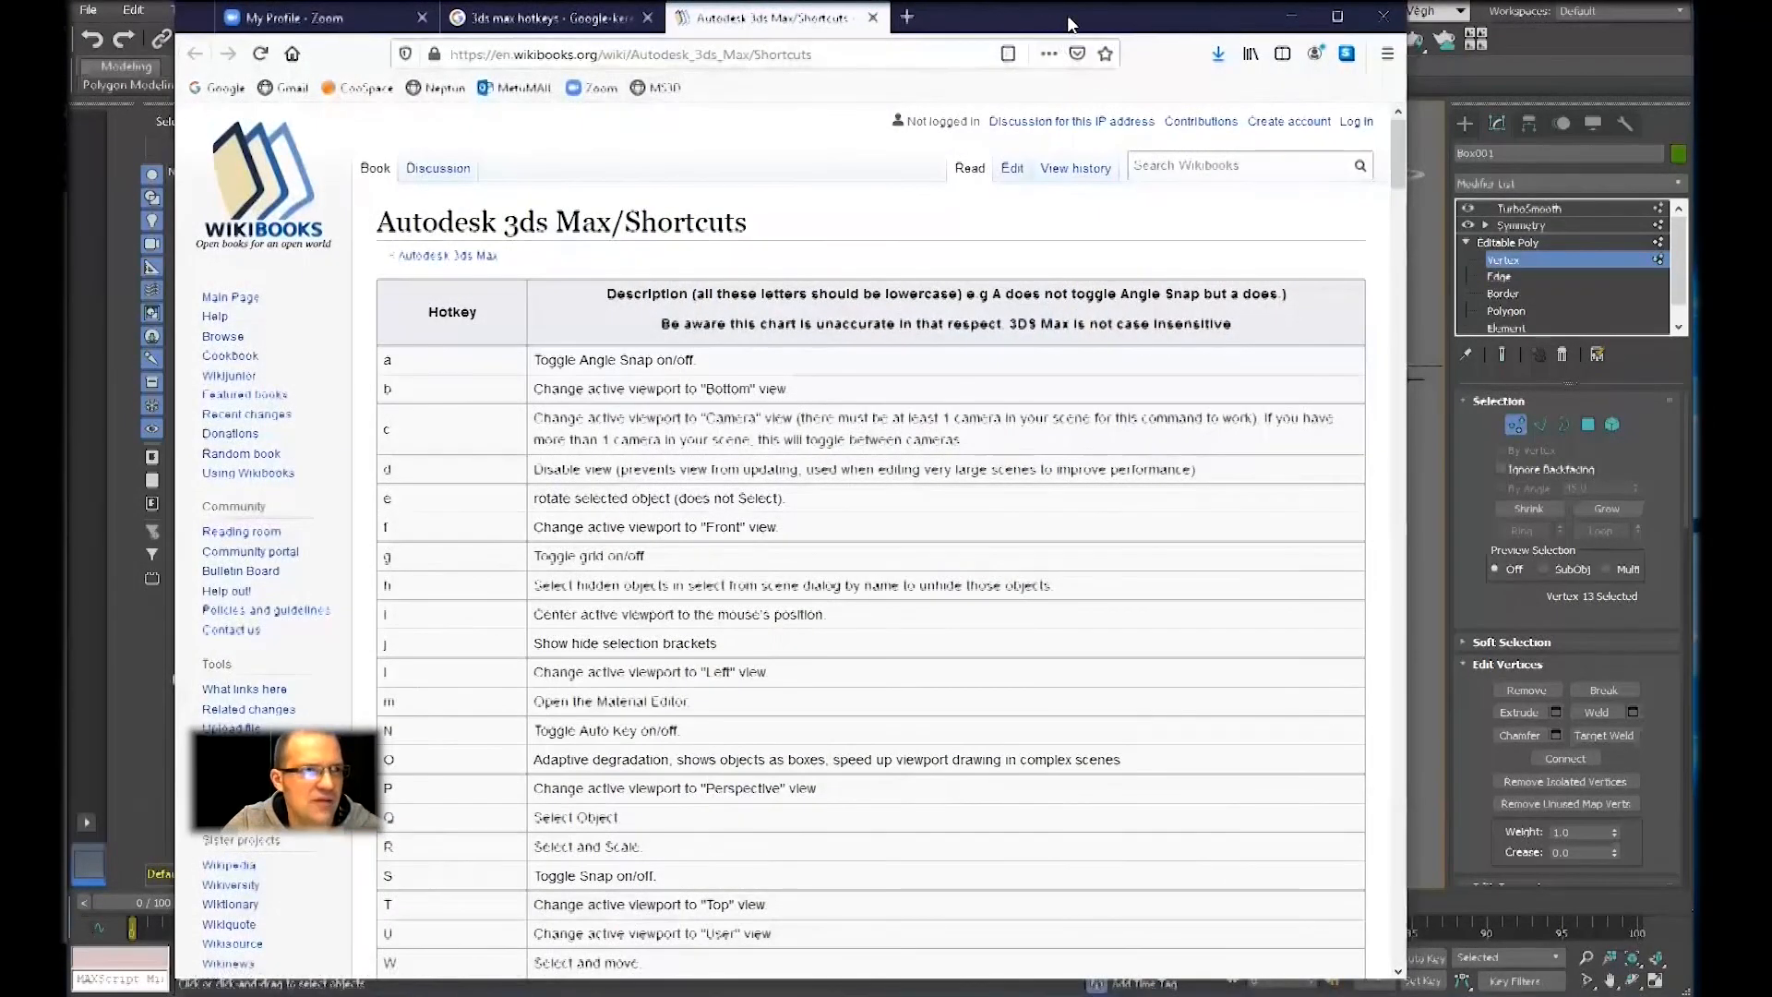
drag(1068, 20, 1110, 18)
click(612, 19)
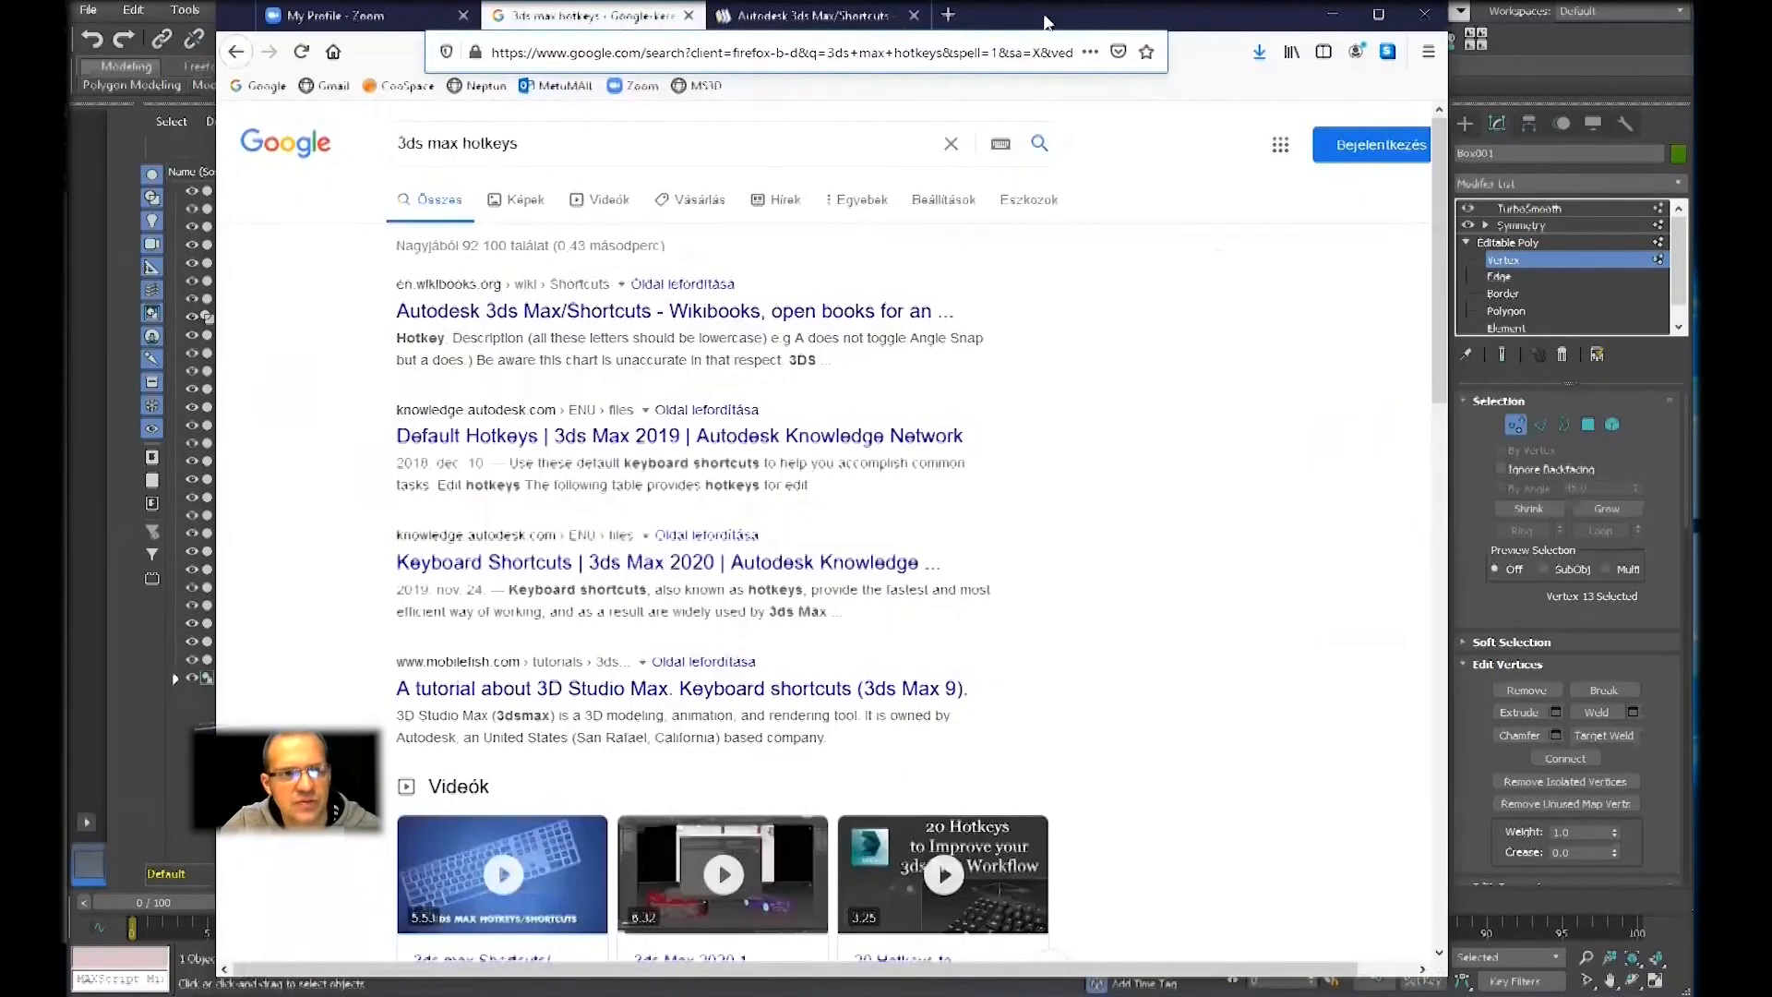
drag(1068, 19, 1070, 27)
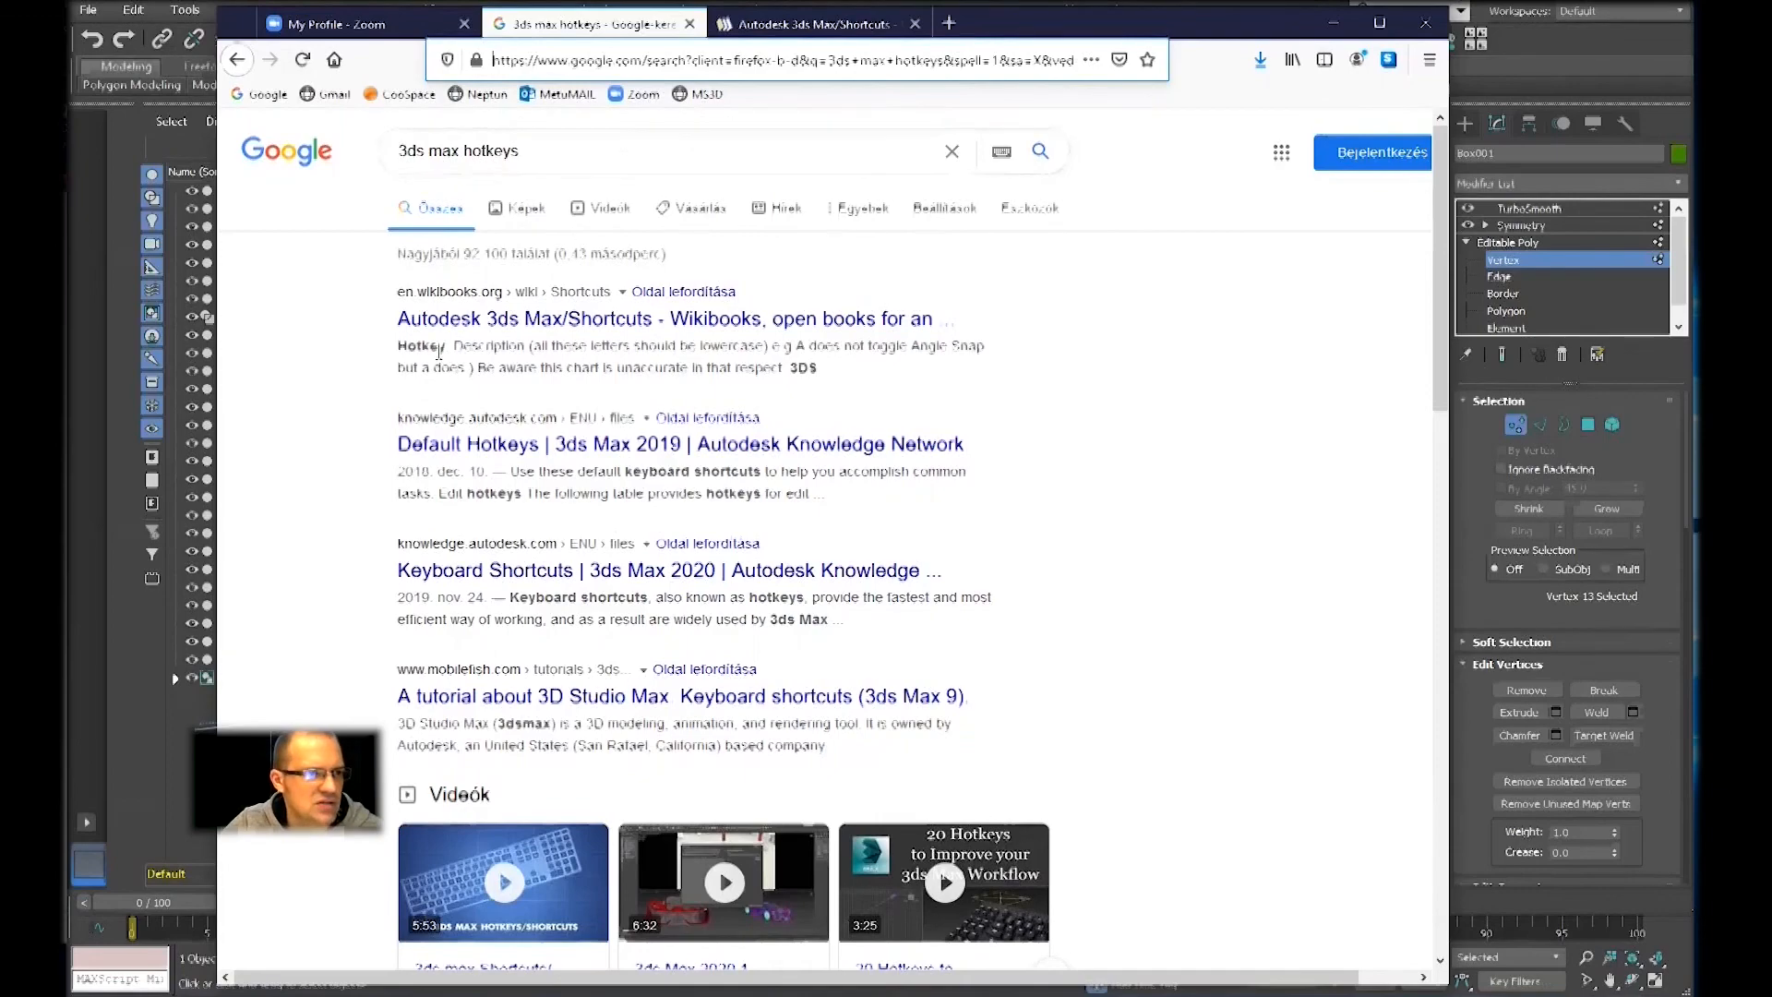
Read through the hotkey table on the Wikibooks page Autodesk 3ds Max/Shortcuts and return to its beginning
click(771, 20)
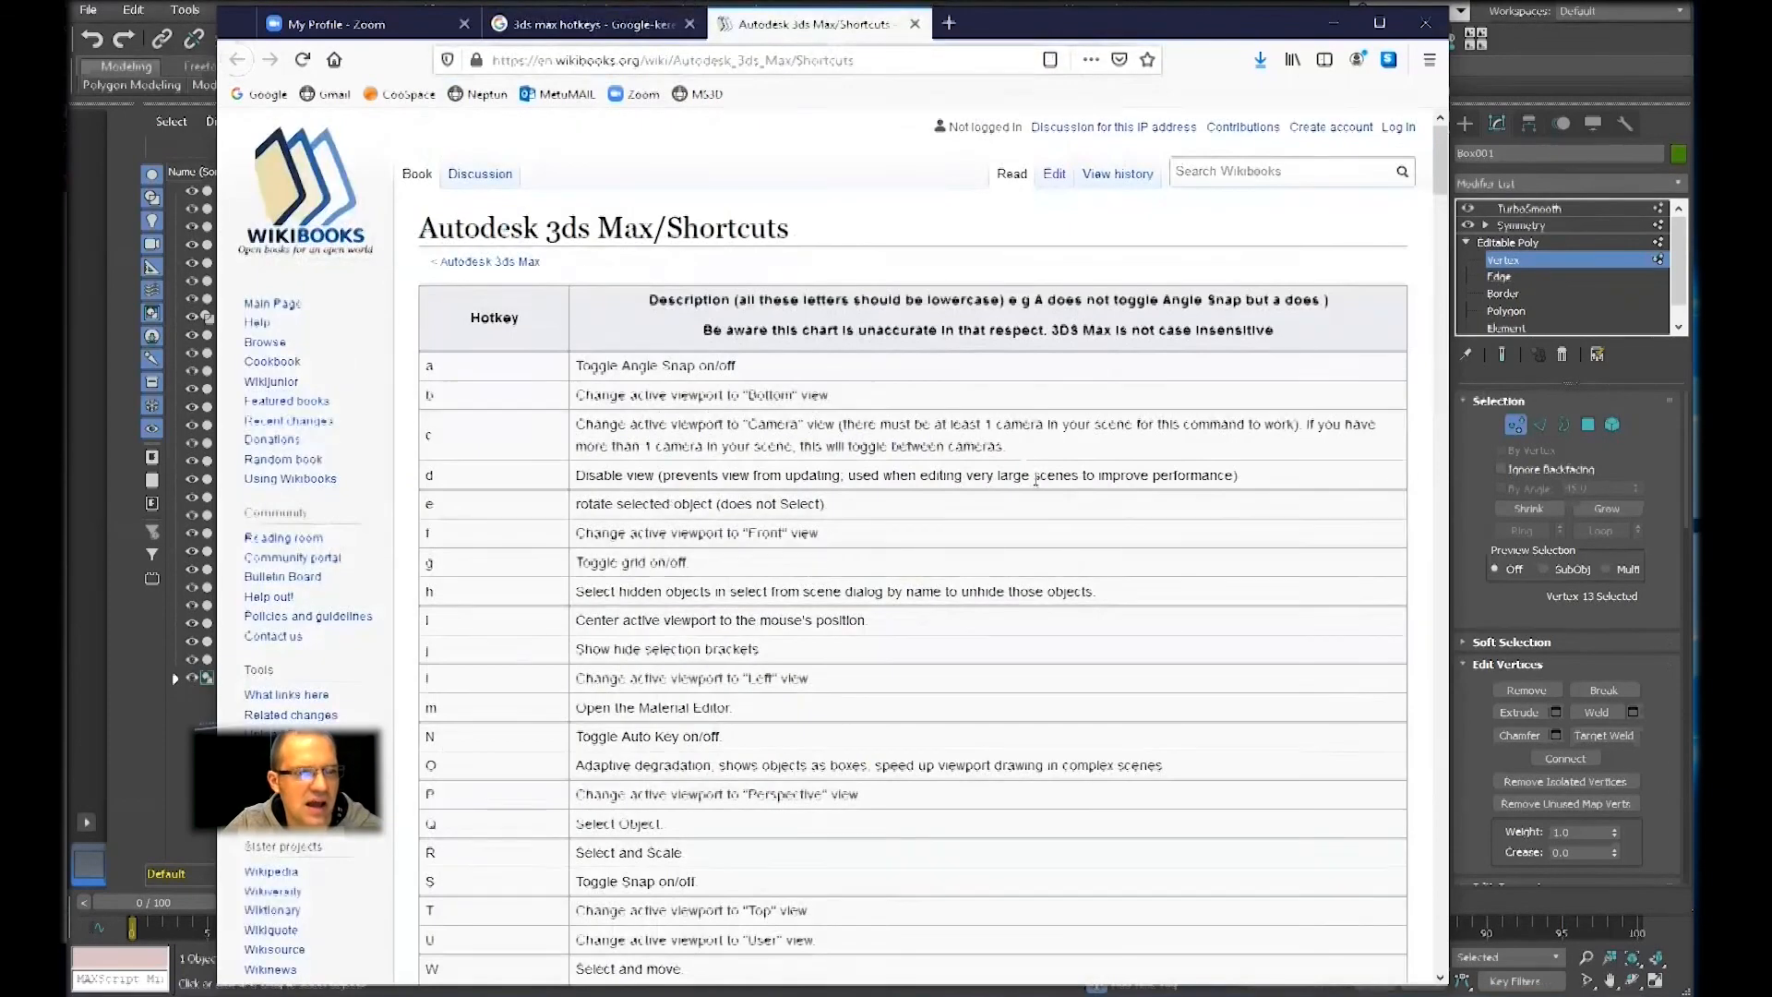
scroll(1035, 498, down, 10)
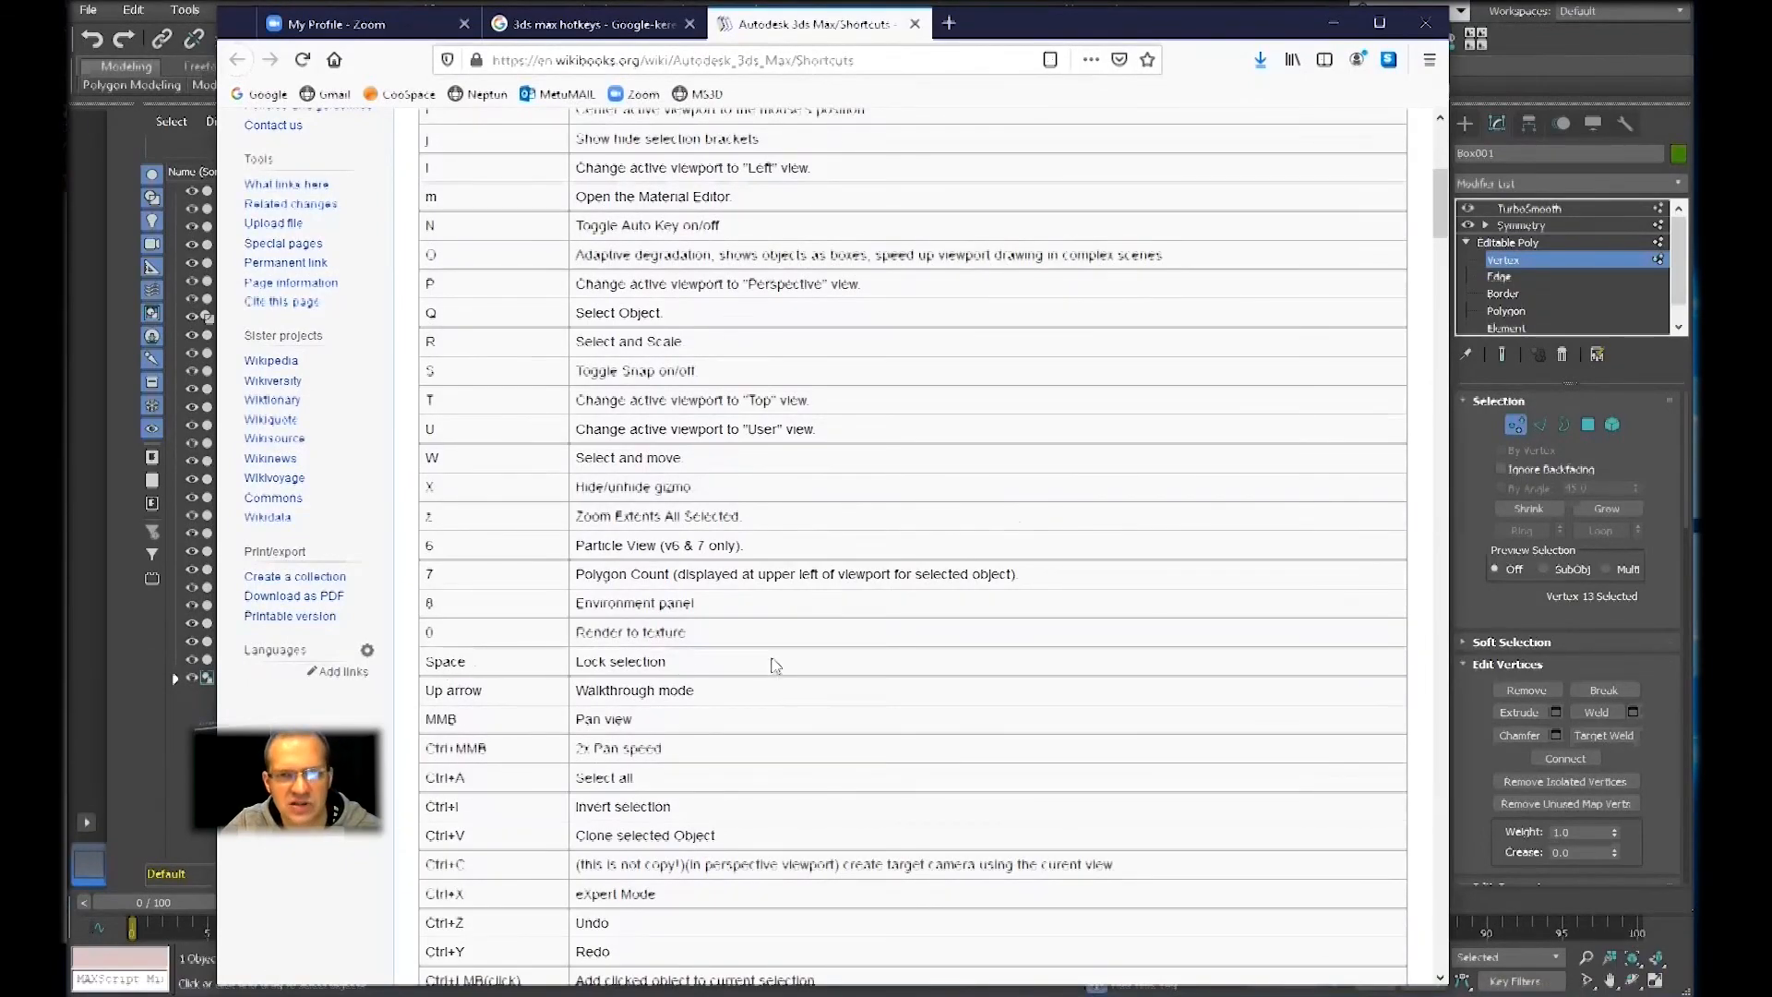
scroll(777, 665, down, 2)
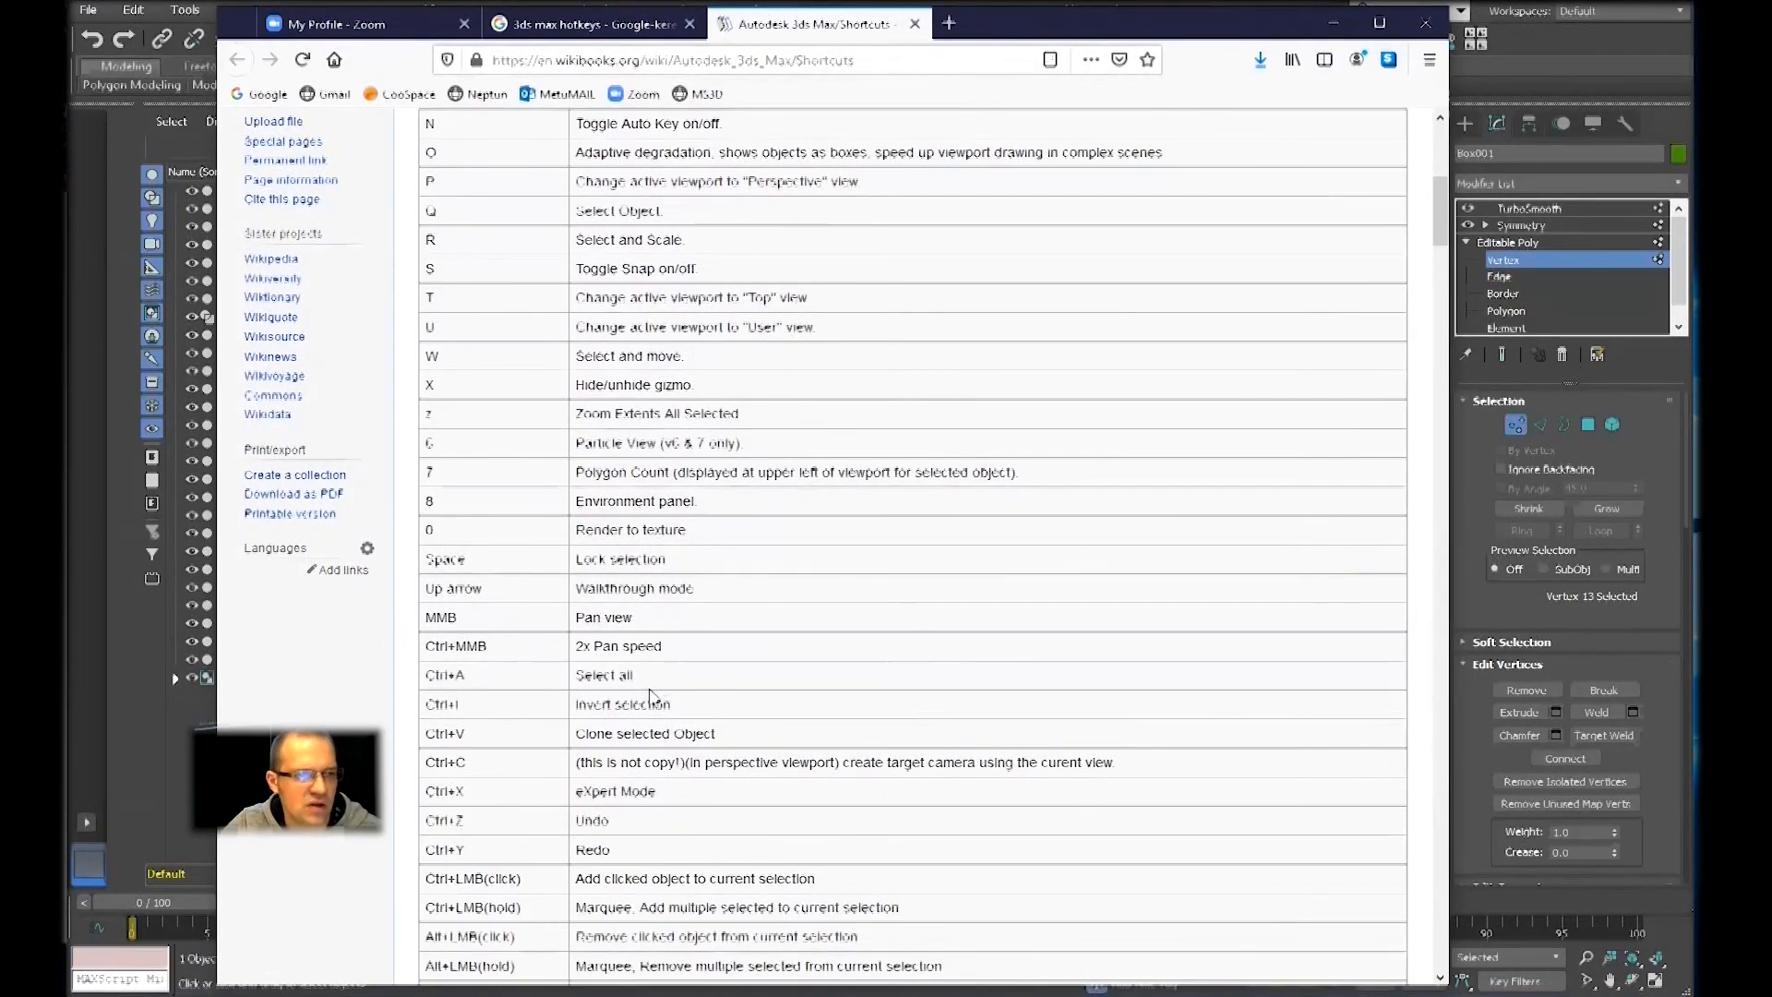
scroll(650, 692, down, 2)
scroll(758, 775, down, 4)
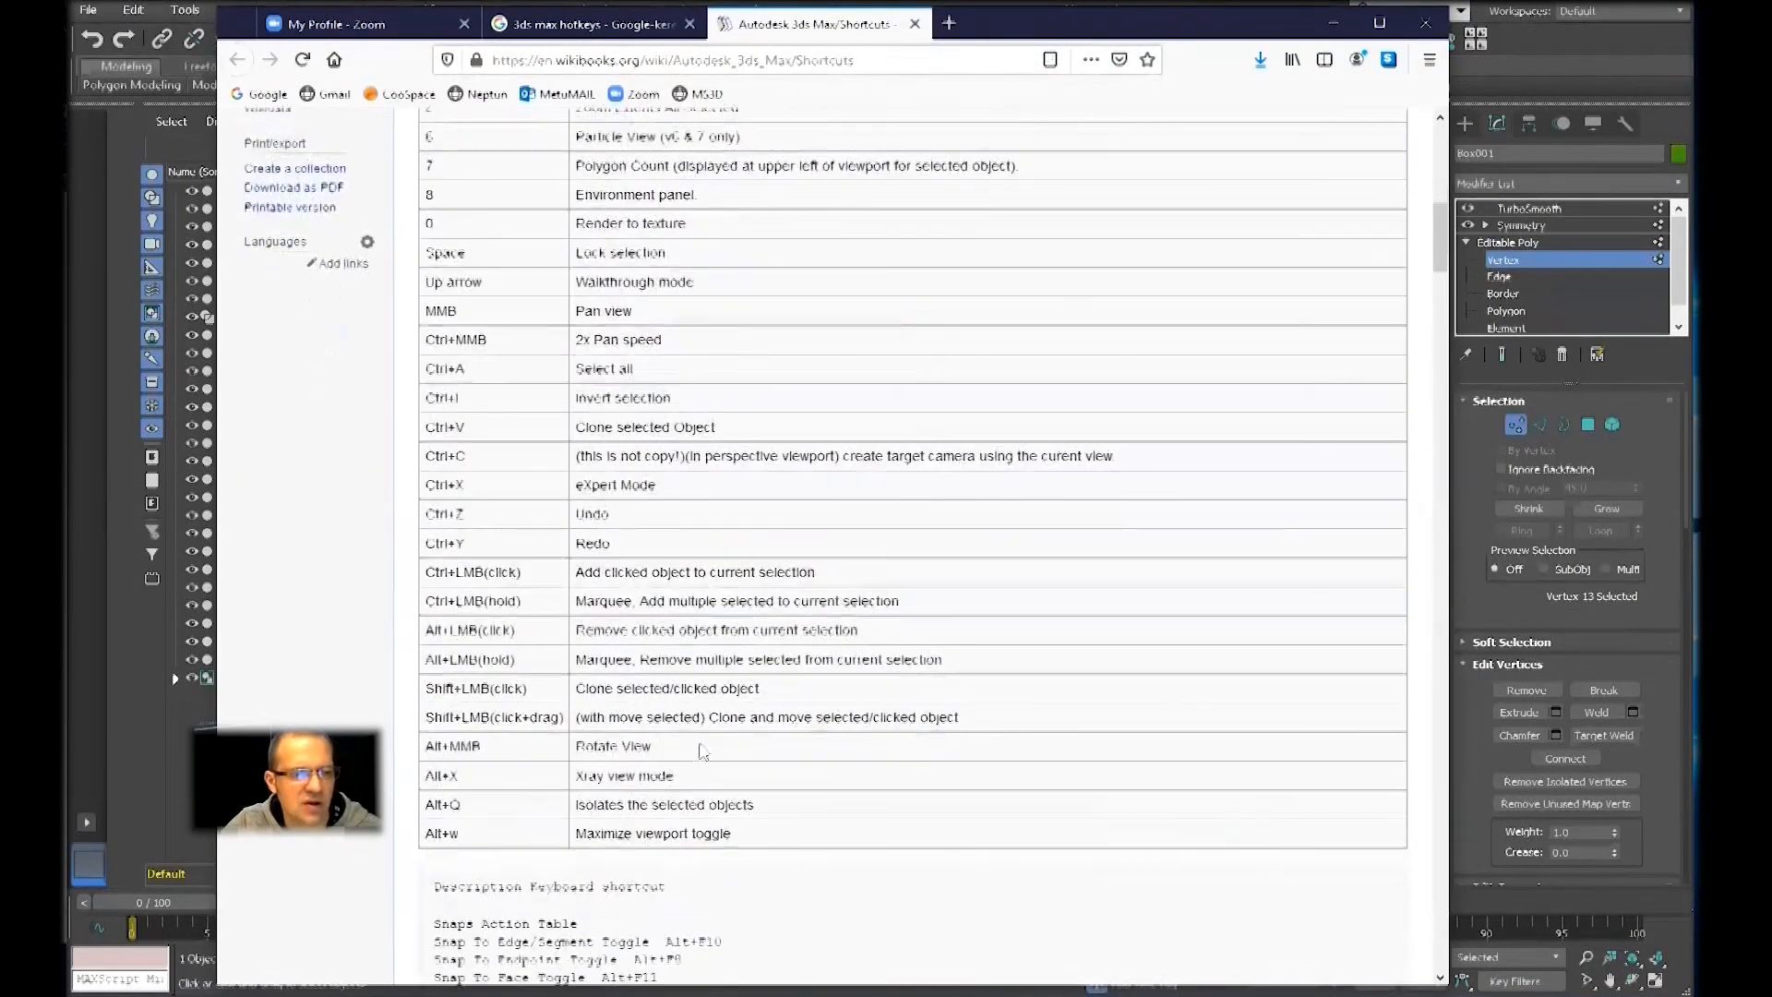
scroll(758, 776, down, 3)
scroll(768, 780, up, 12)
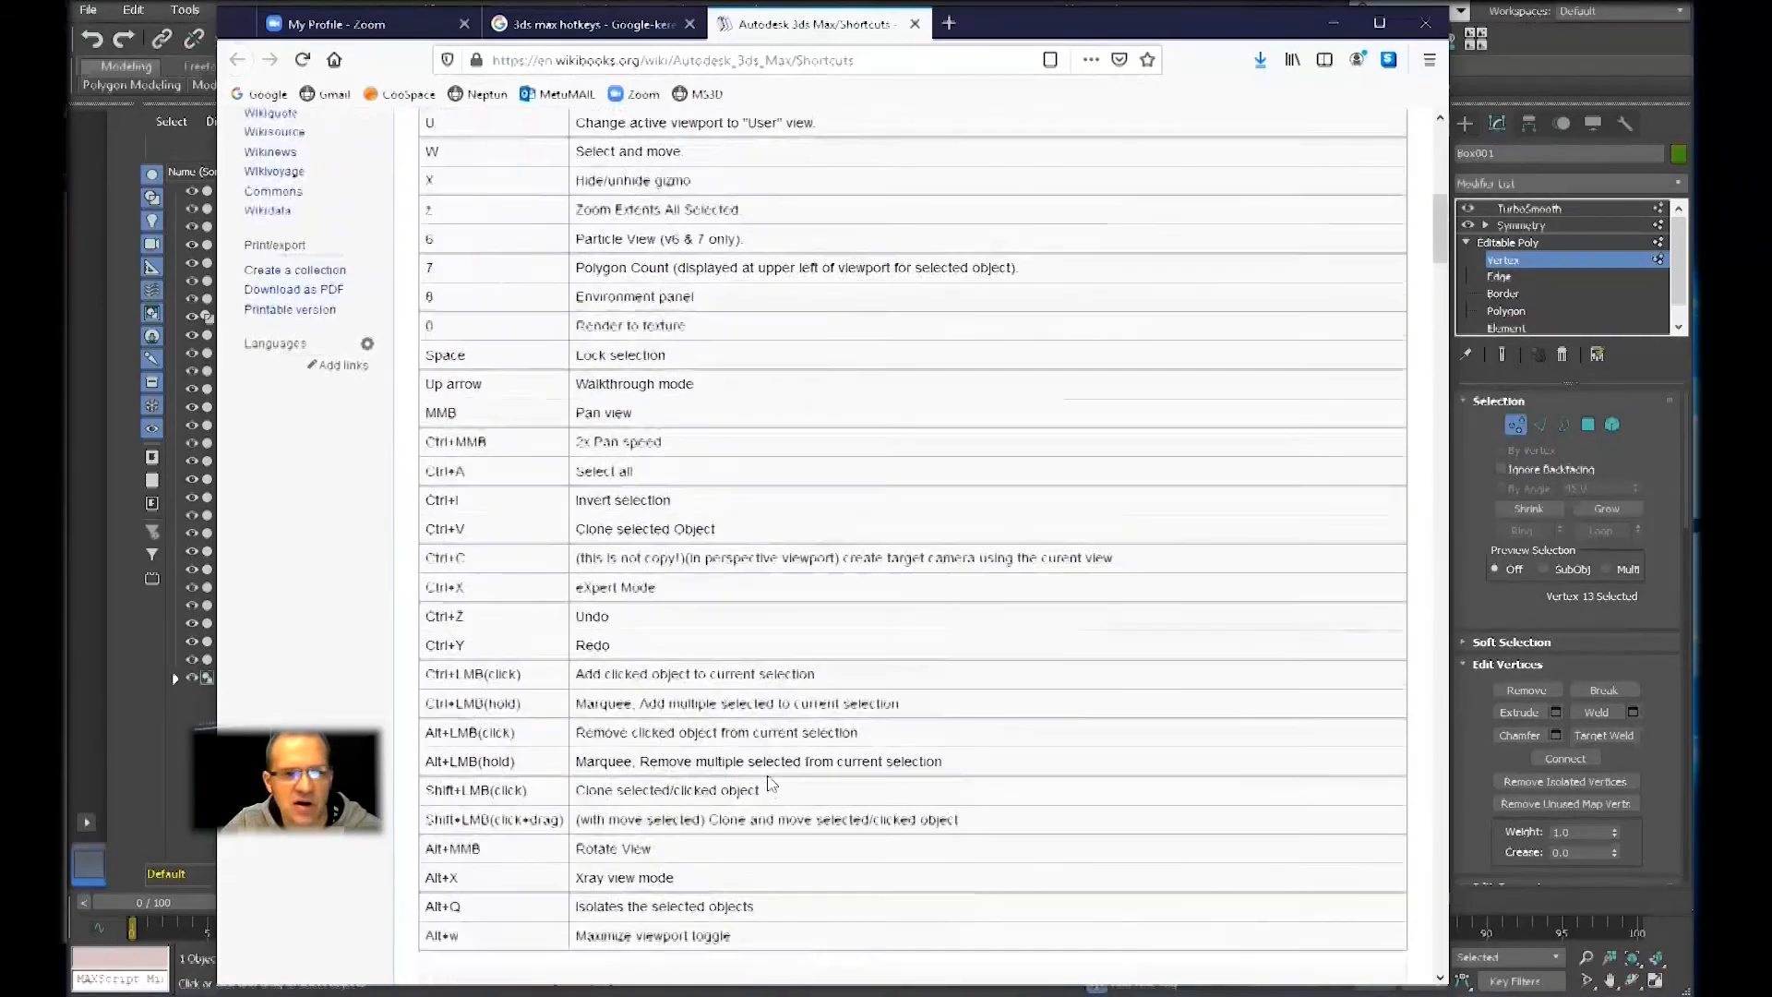
scroll(776, 781, up, 8)
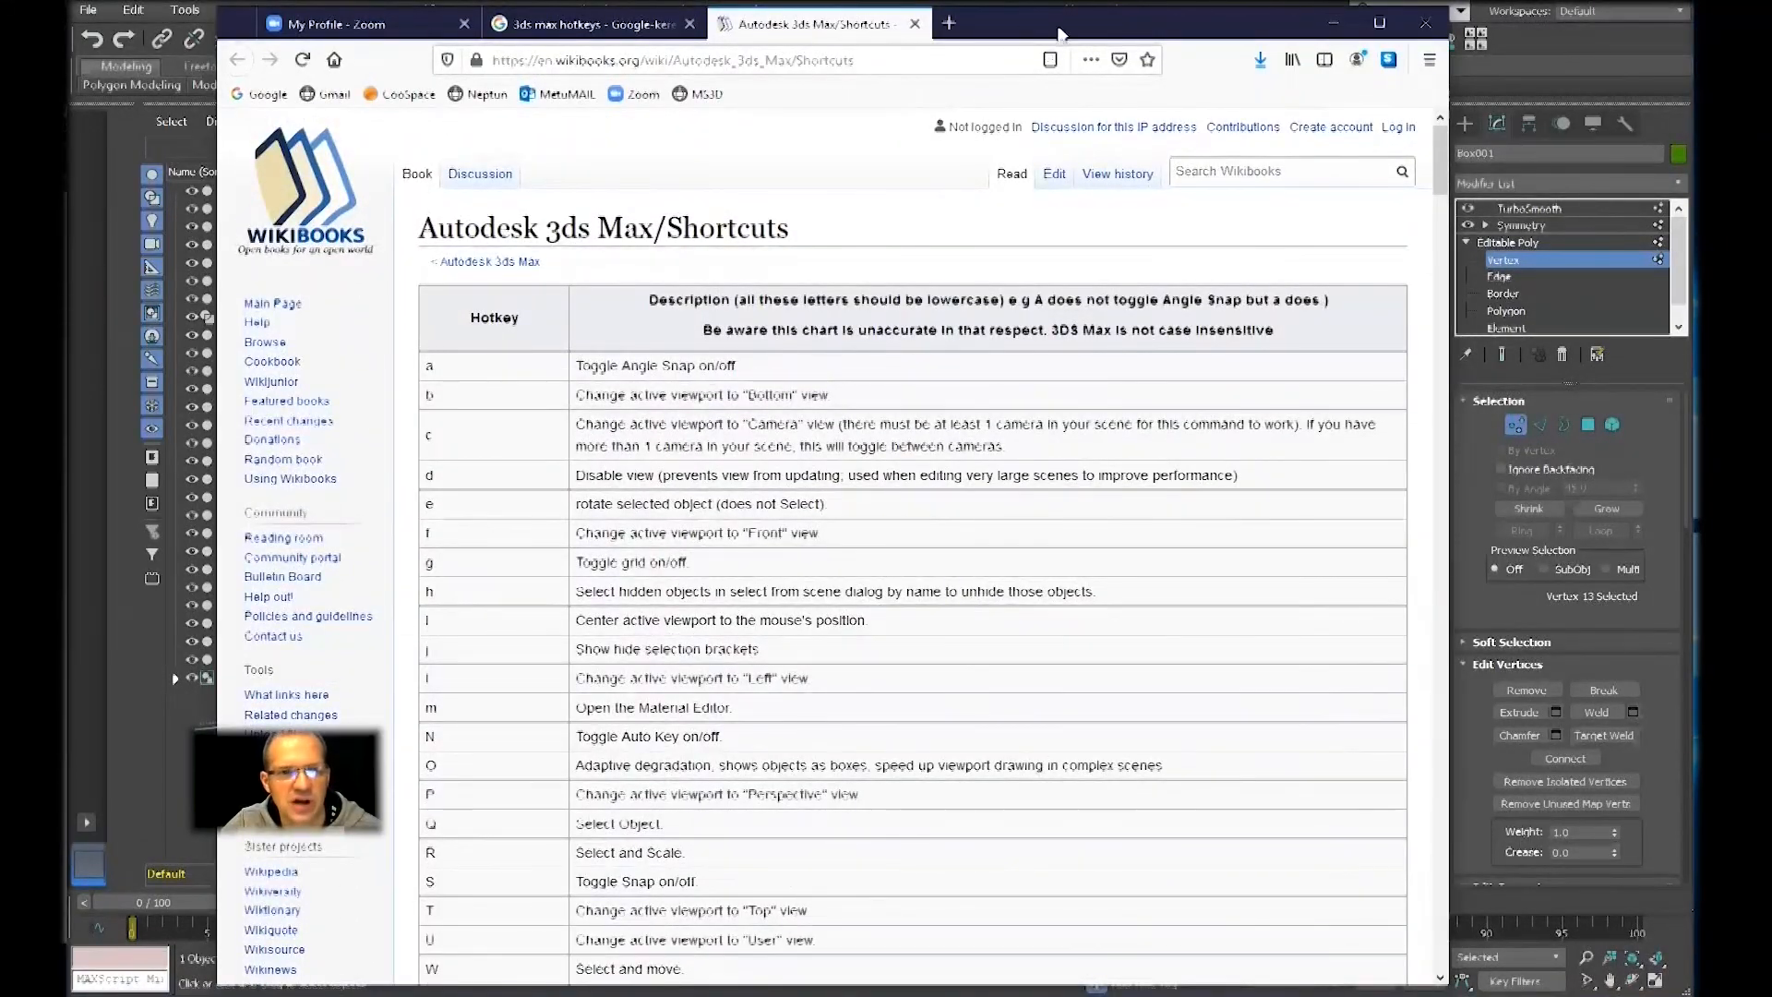
drag(1062, 33, 1061, 46)
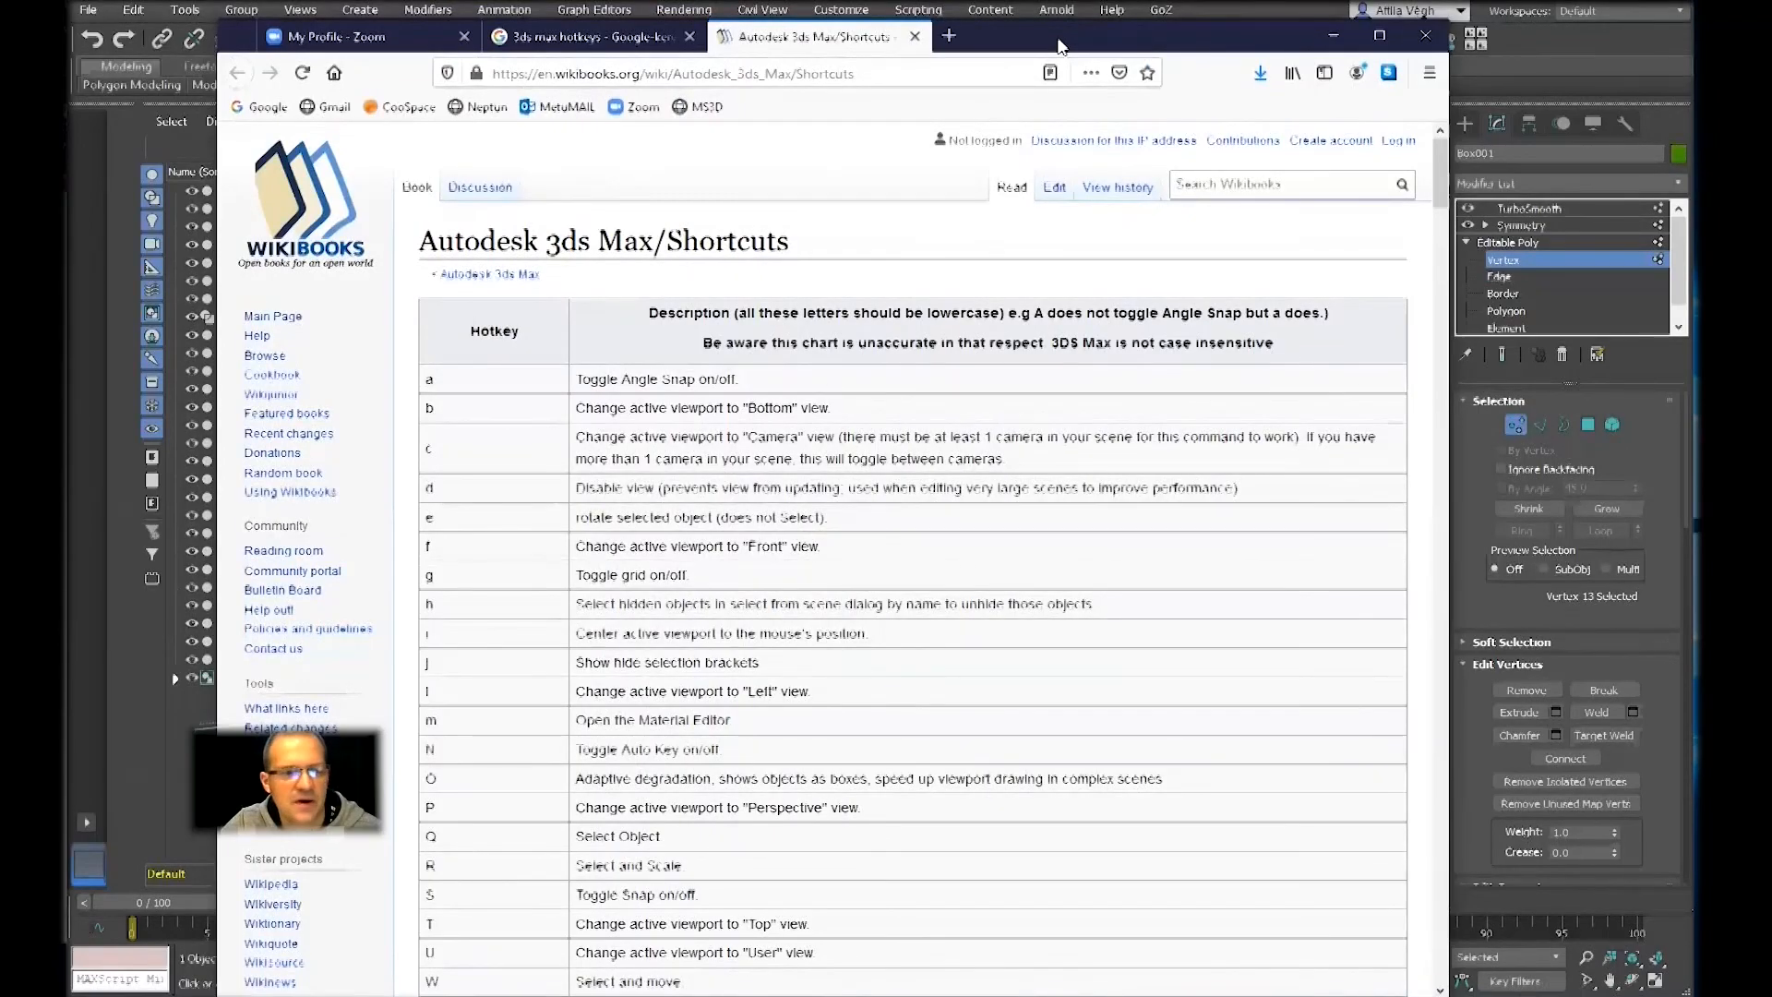